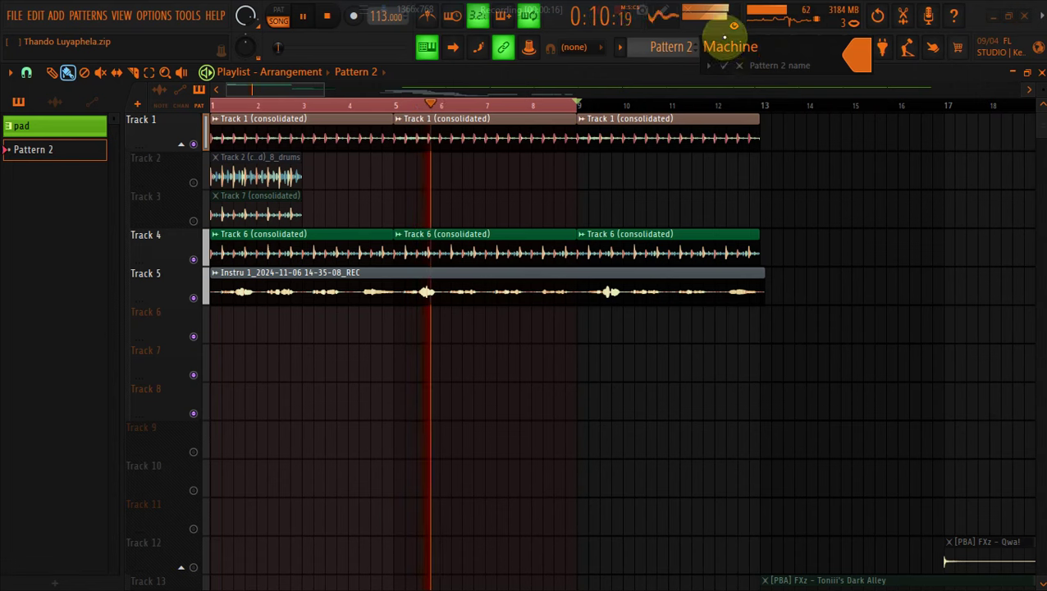
Confirm the name Machine for Pattern 2 and paint it repeatedly on Track 6 from bar 1 to bar 13
click(723, 64)
click(210, 325)
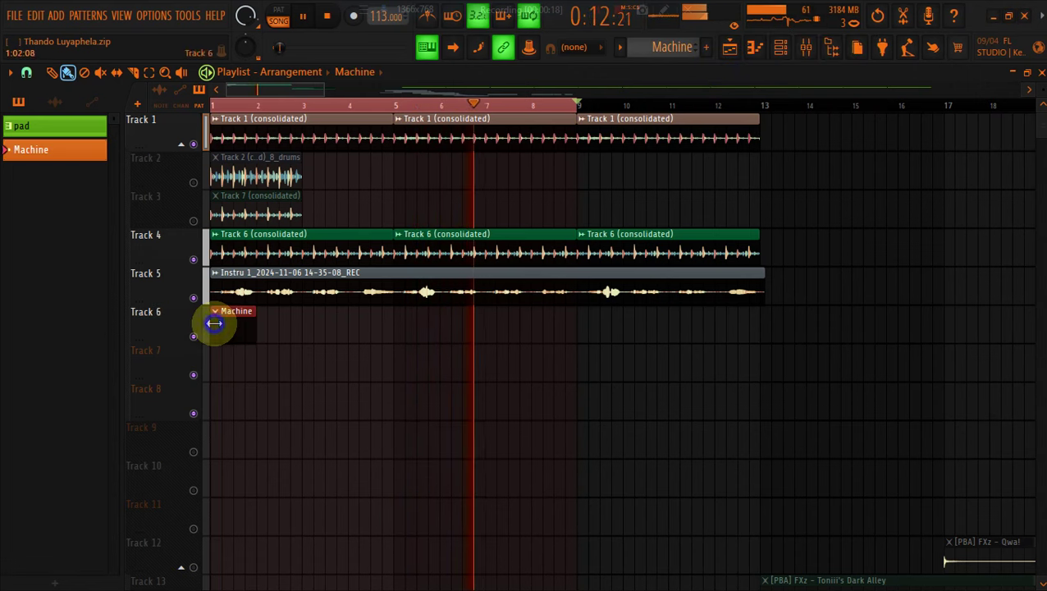
drag(263, 330, 755, 325)
Add a Sytrus channel to the Machine pattern, load its Machine vocoder carrier preset and close the plugin window
click(780, 48)
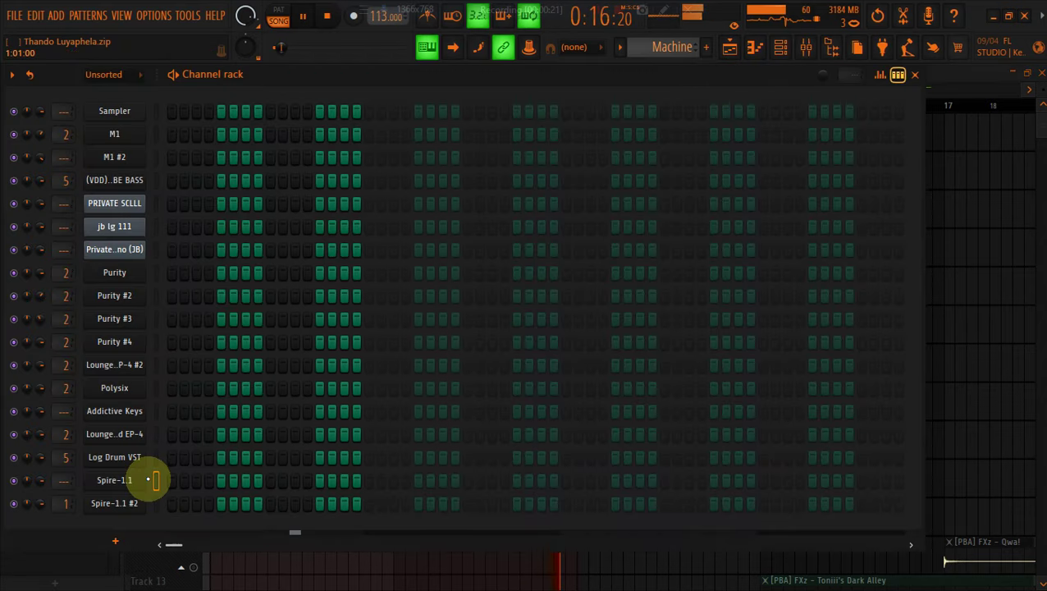
click(118, 535)
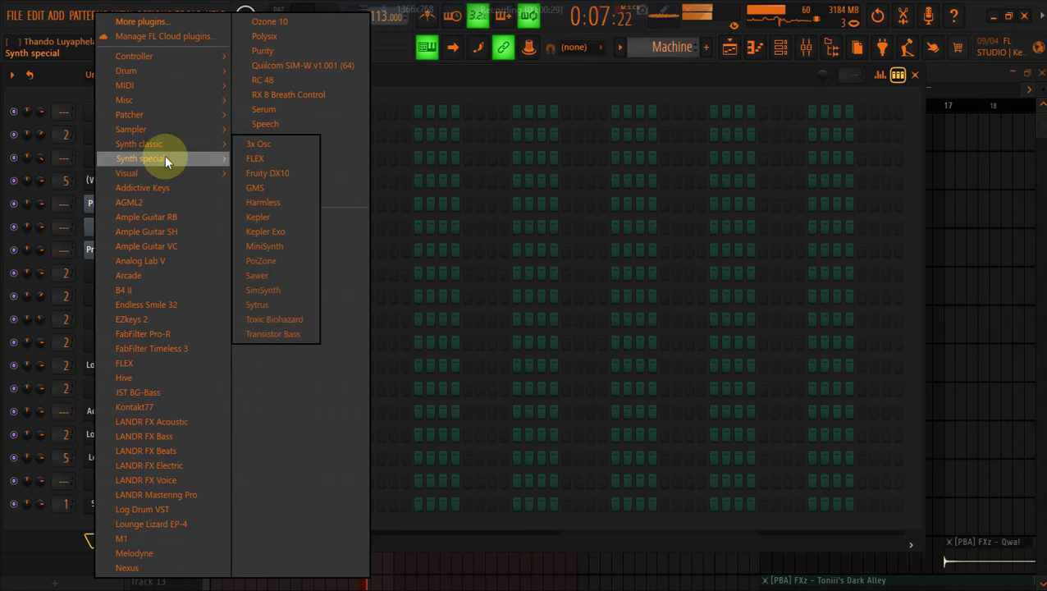
mouse_move(172, 146)
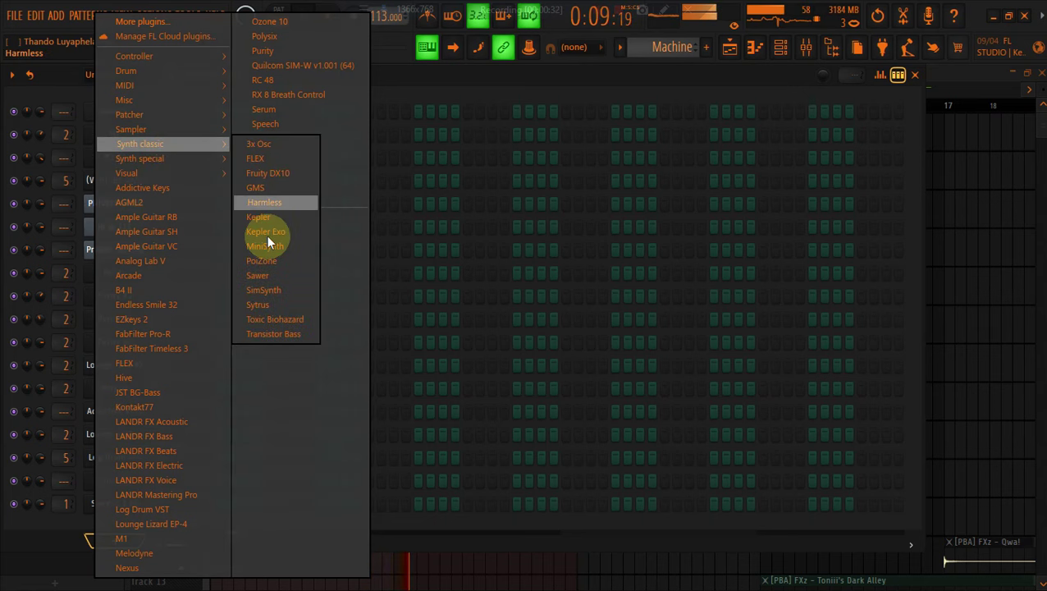
click(264, 304)
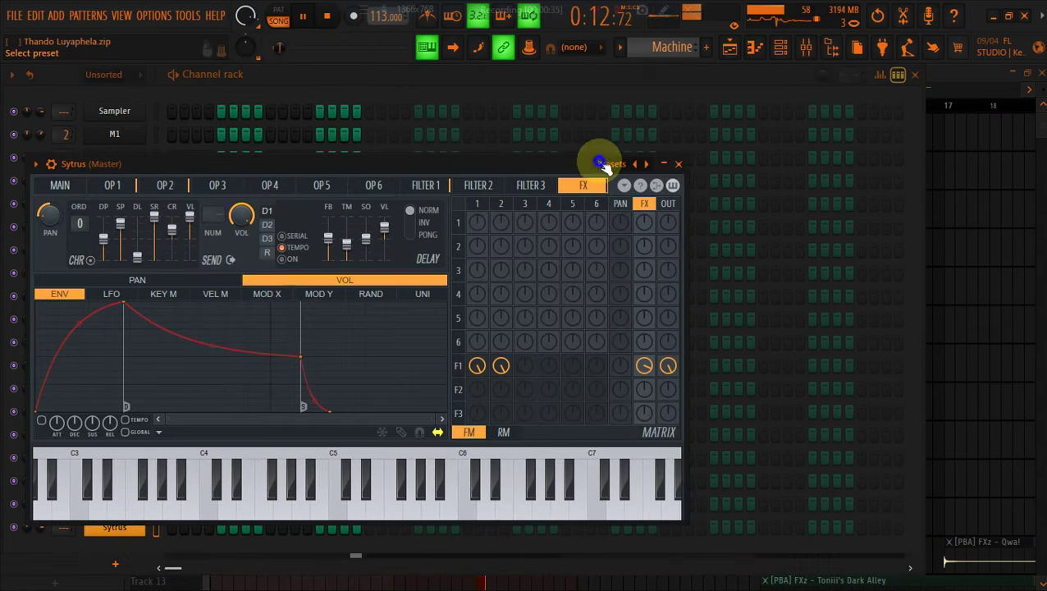
click(604, 164)
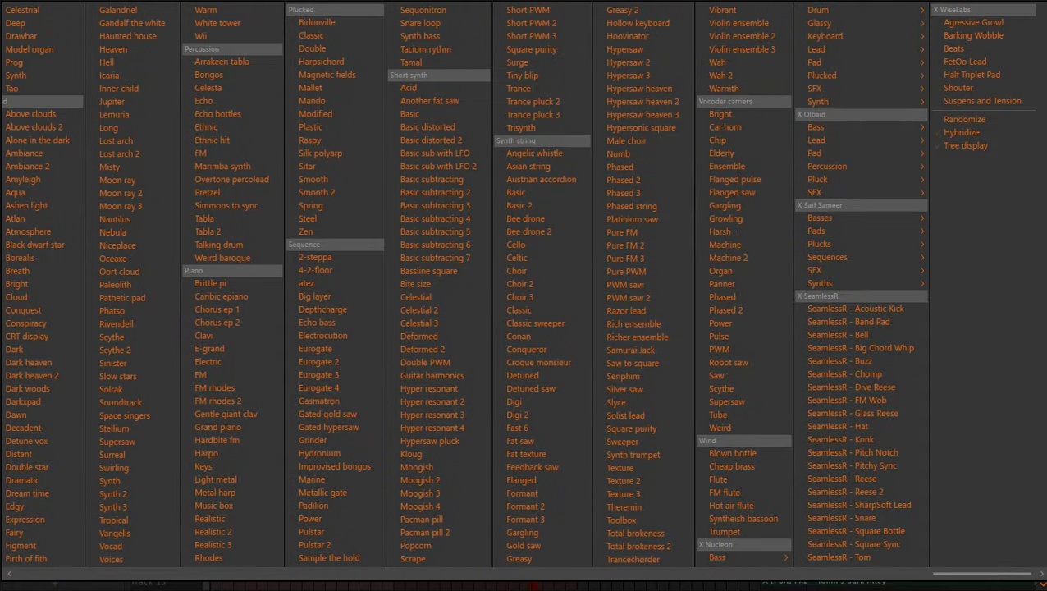
click(742, 246)
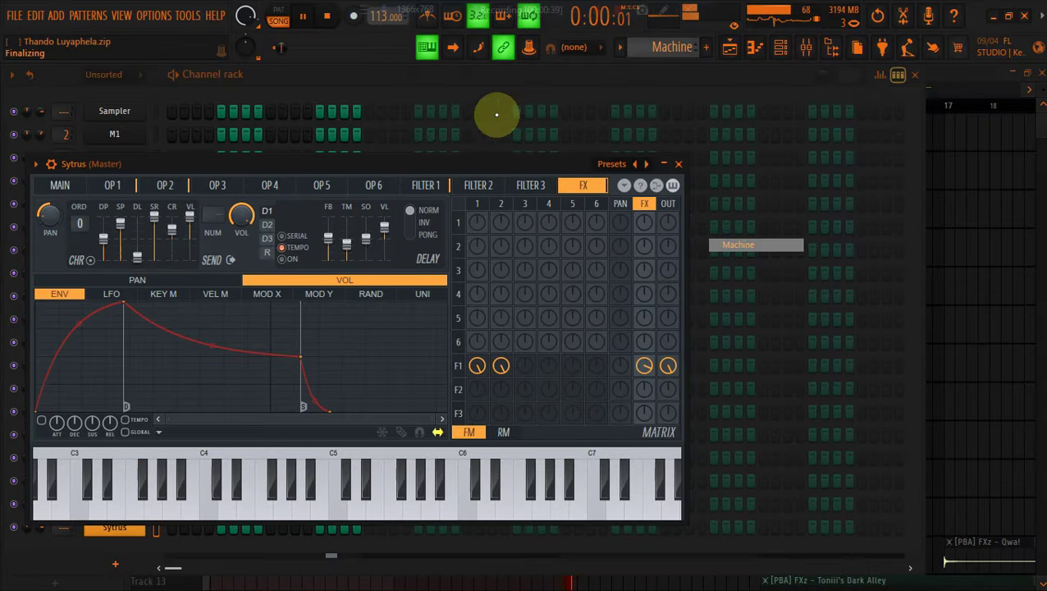
click(402, 78)
Fill the Machine channel with a hit every 4 steps and open it in the piano roll
right_click(120, 520)
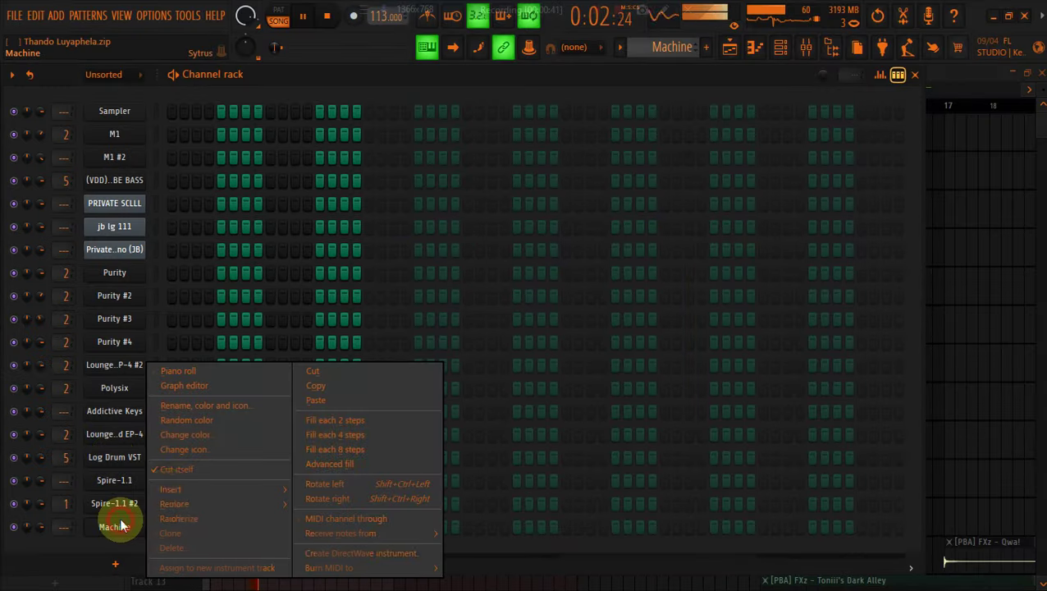
click(335, 434)
right_click(136, 524)
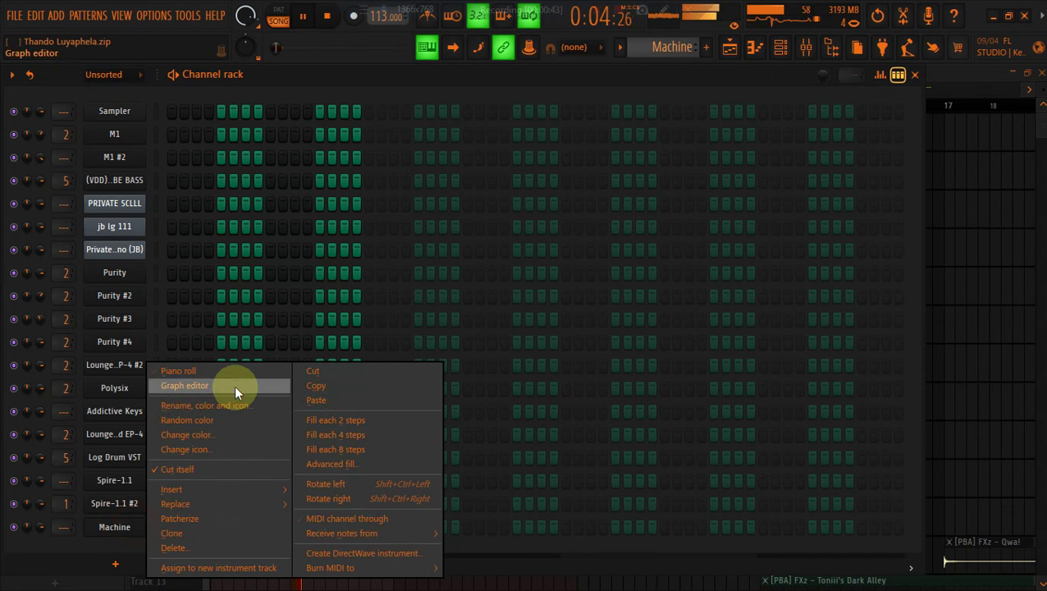
click(226, 378)
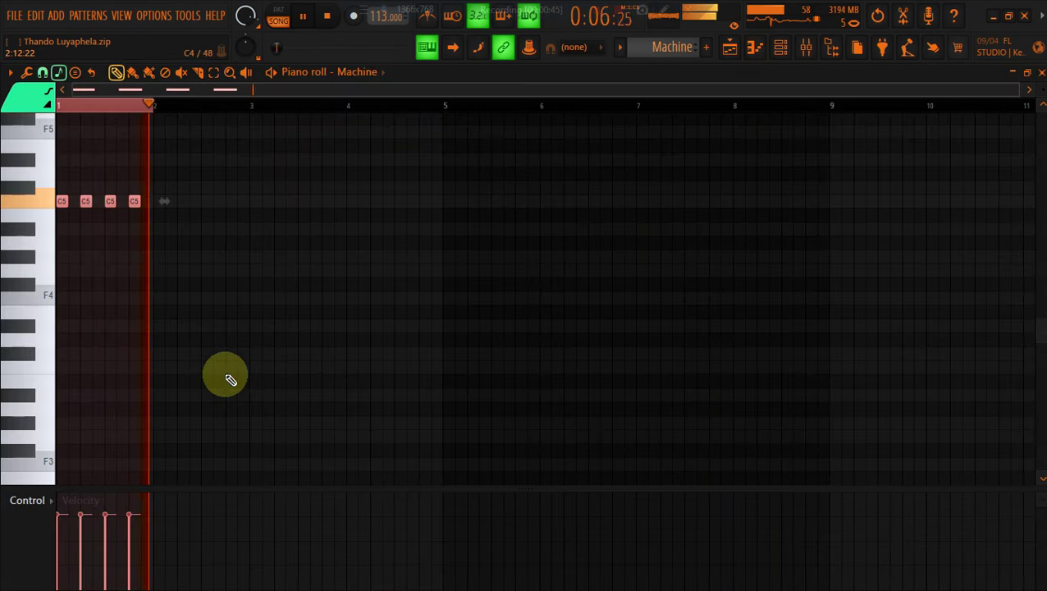
Move the four Machine notes half a beat later onto the off-beats and raise them to F5
drag(110, 201, 123, 116)
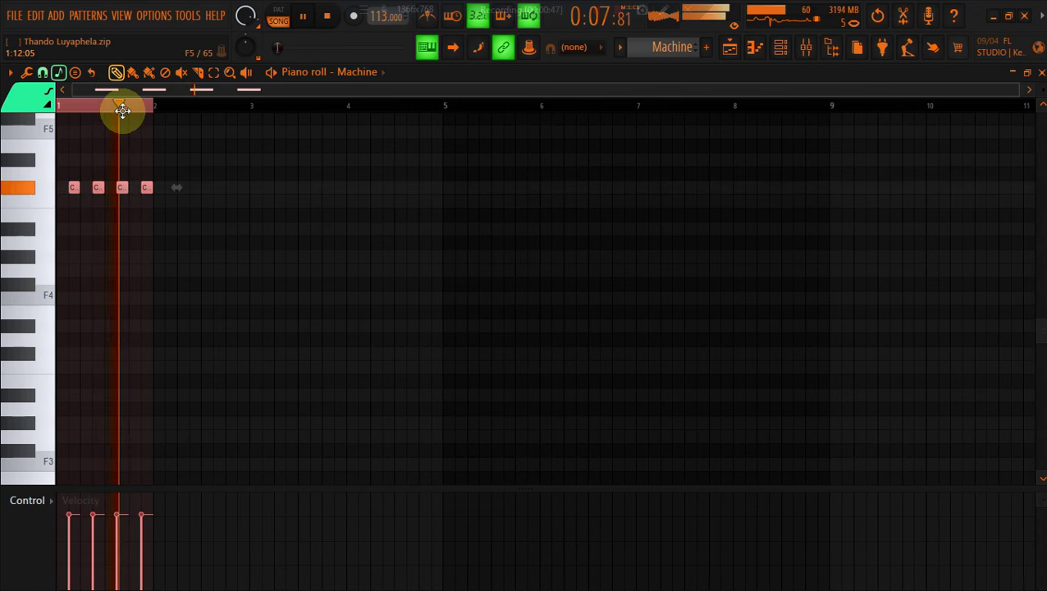
key(shift+Up)
key(shift+Up)
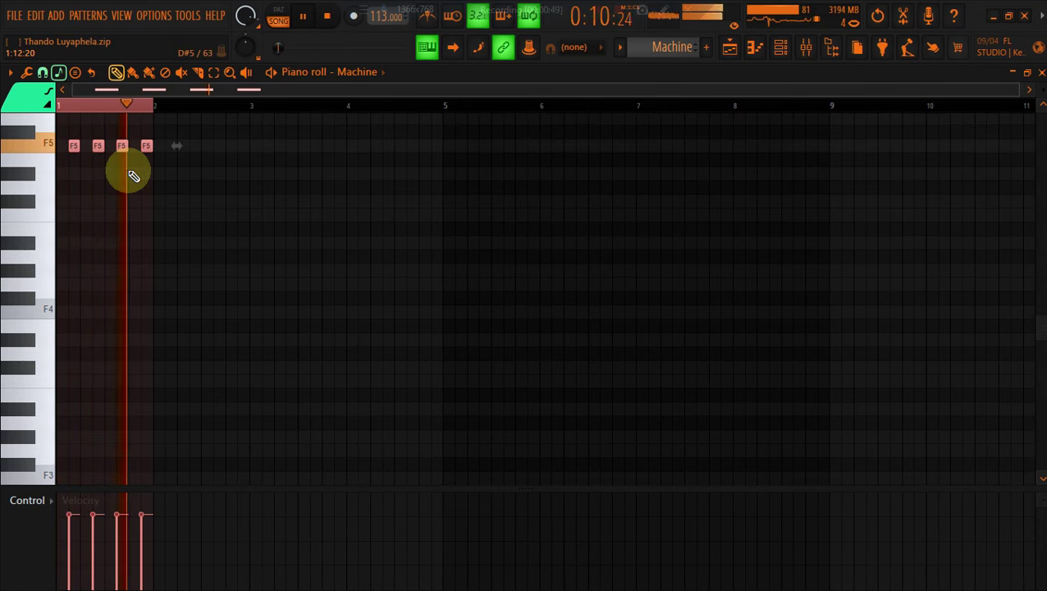
Lower the velocities of the four notes, trying them an octave down at F4 before returning them to F5
scroll(247, 145, up, 1)
drag(1019, 90, 862, 85)
key(ctrl+Down)
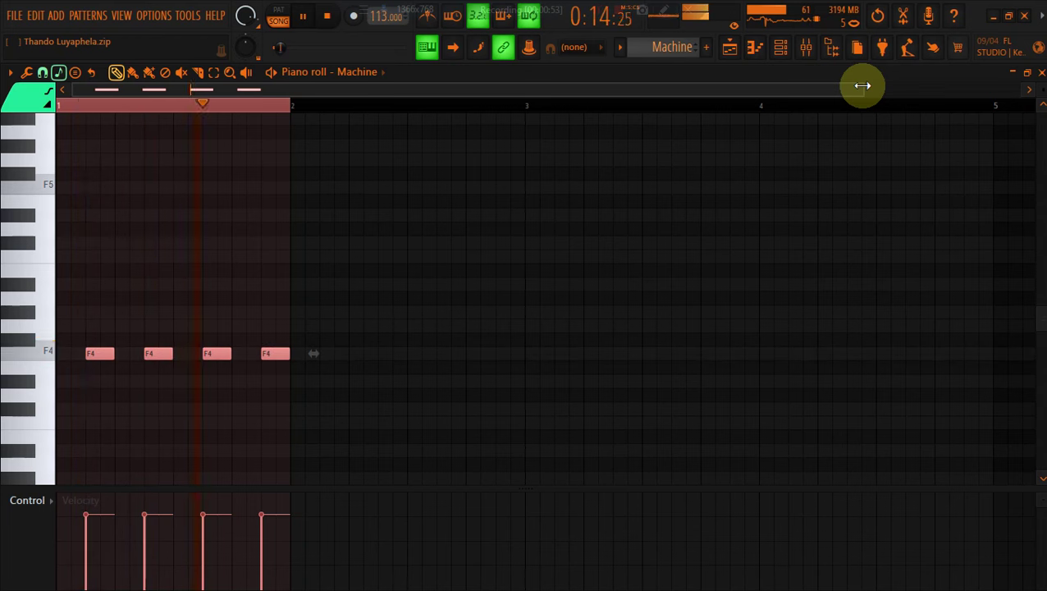
mouse_move(129, 533)
mouse_down()
mouse_move(94, 534)
mouse_move(184, 545)
mouse_move(287, 538)
mouse_move(102, 542)
mouse_up()
key(ctrl+Up)
key(space)
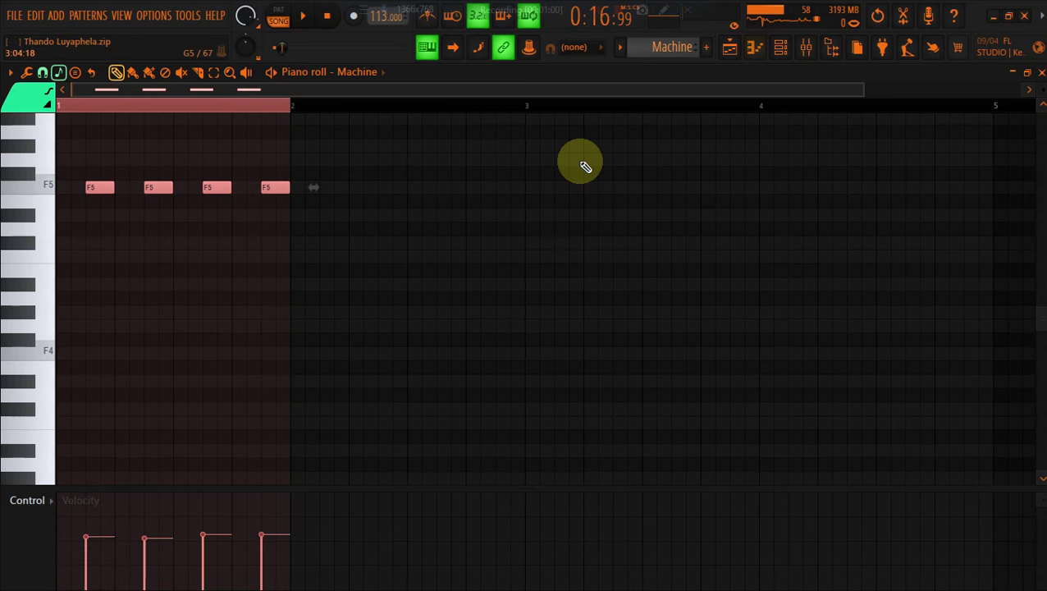
Try the four Machine notes at D#5, C5 and G#4 during playback, then bring them back to F5
key(Down)
key(Down)
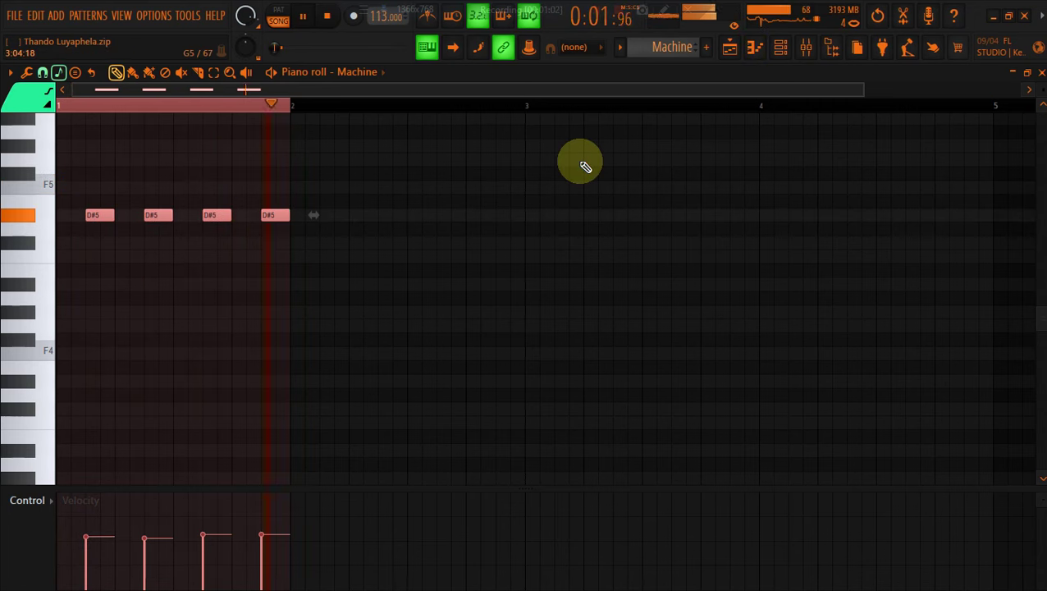
key(Down)
key(Down)
key(Down)
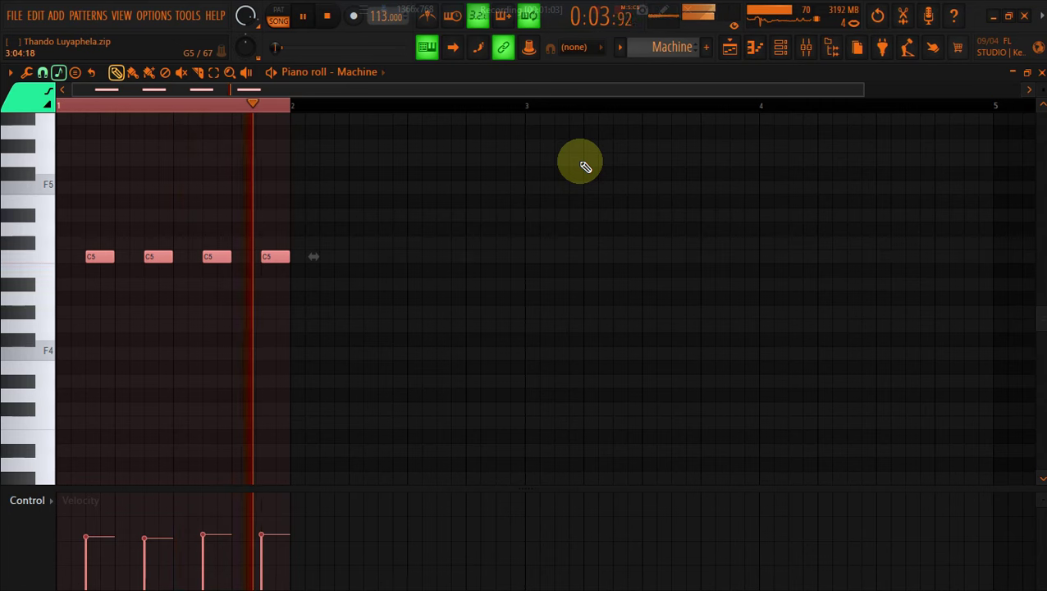
key(Down)
key(Down)
key(Down)
key(Down)
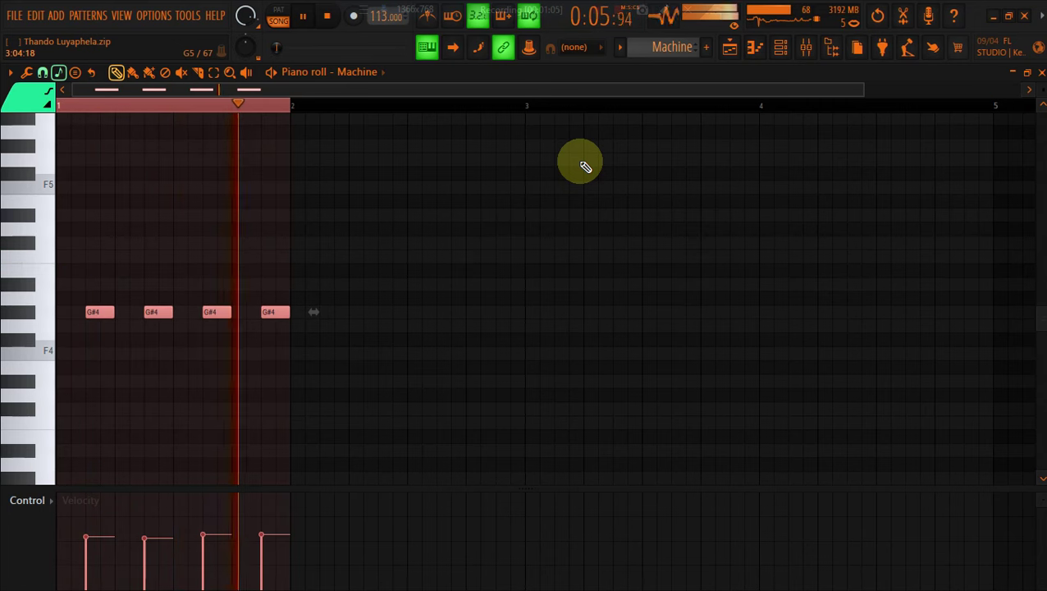
key(Up)
key(Up)
key(Up)
key(Up)
key(Up)
key(Up)
key(Up)
key(Up)
key(Up)
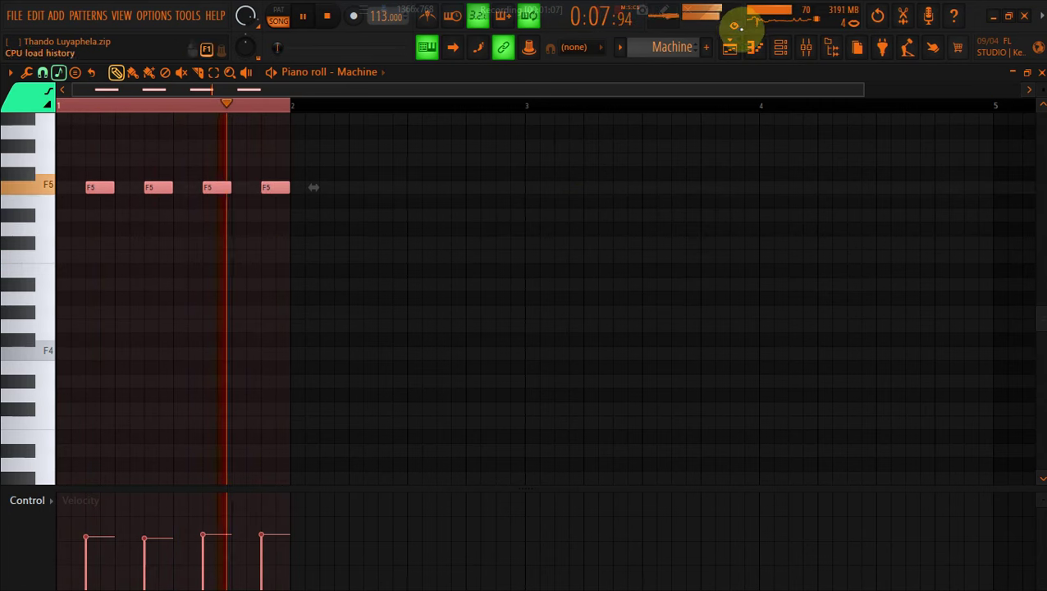
Return to the playlist and create a new pattern named Baseline with a green colour
click(733, 47)
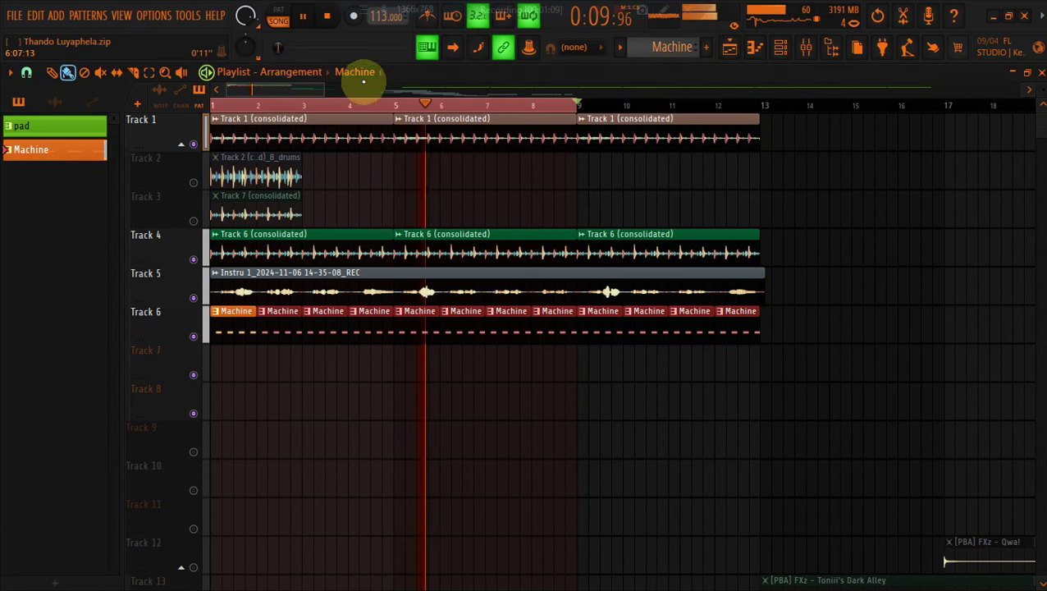
drag(323, 89, 297, 77)
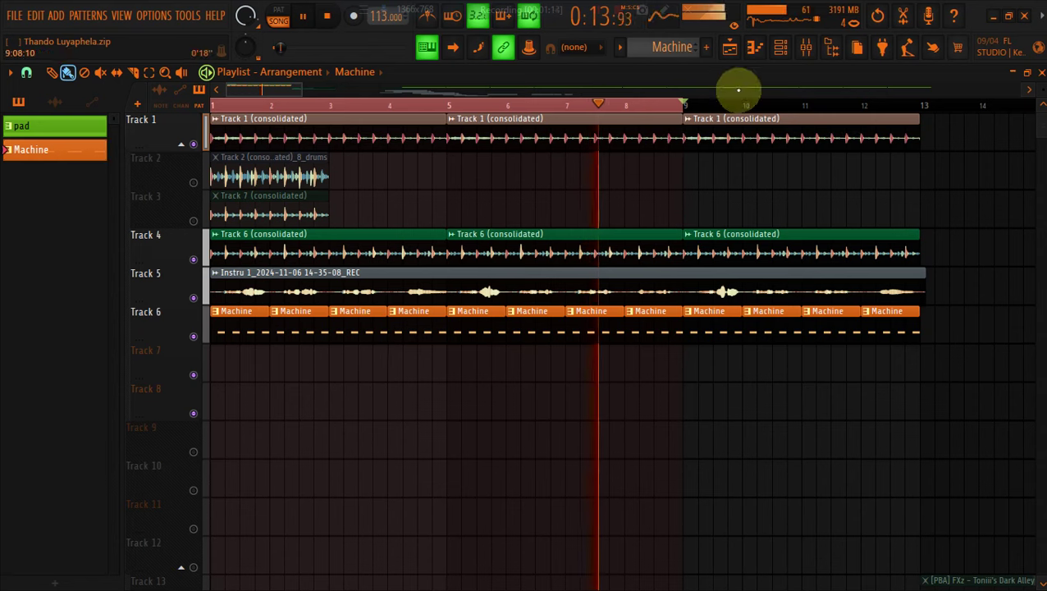
click(707, 48)
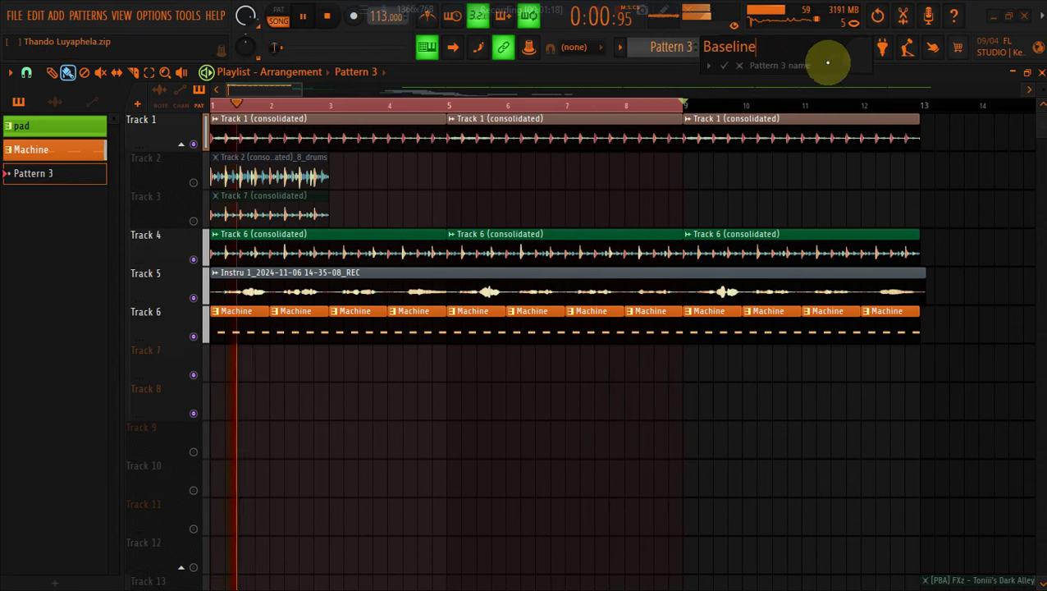
click(857, 49)
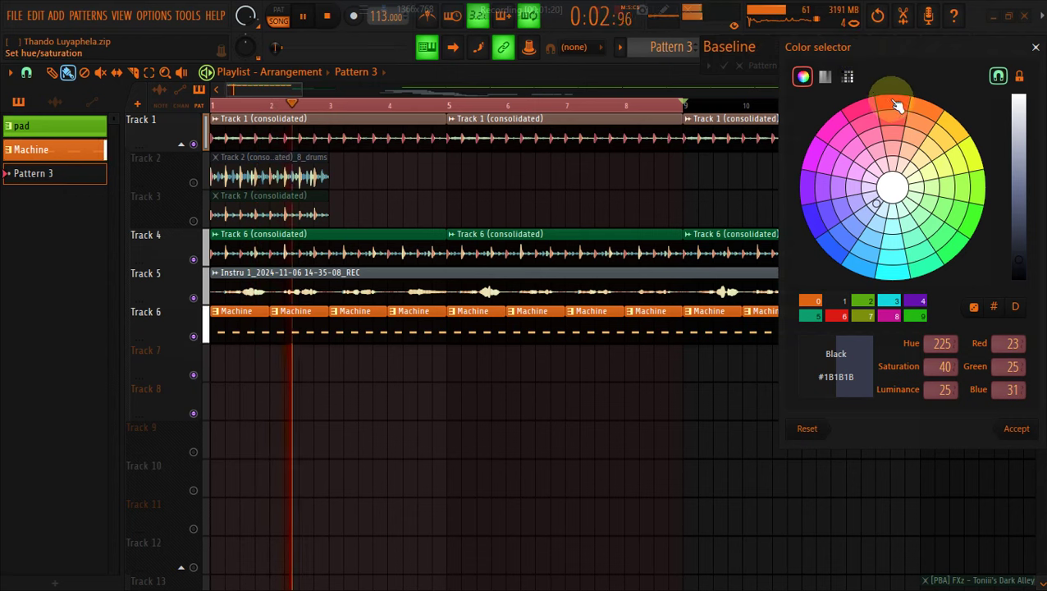
click(962, 235)
click(1019, 218)
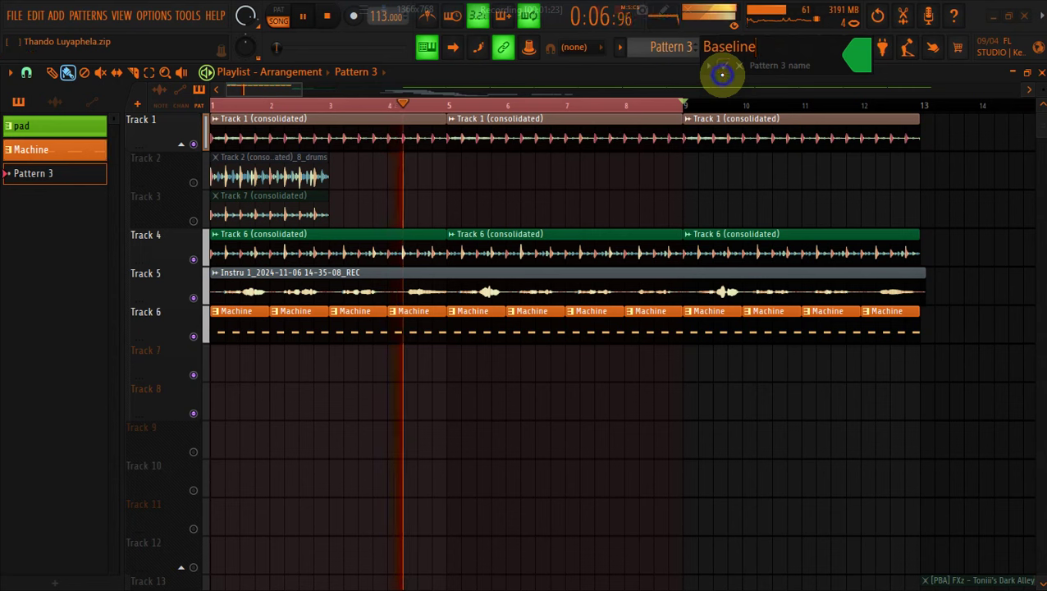
click(721, 72)
Place the Baseline pattern at bar 1 on Track 7, extend it to four bars and duplicate it twice up to bar 13
click(215, 364)
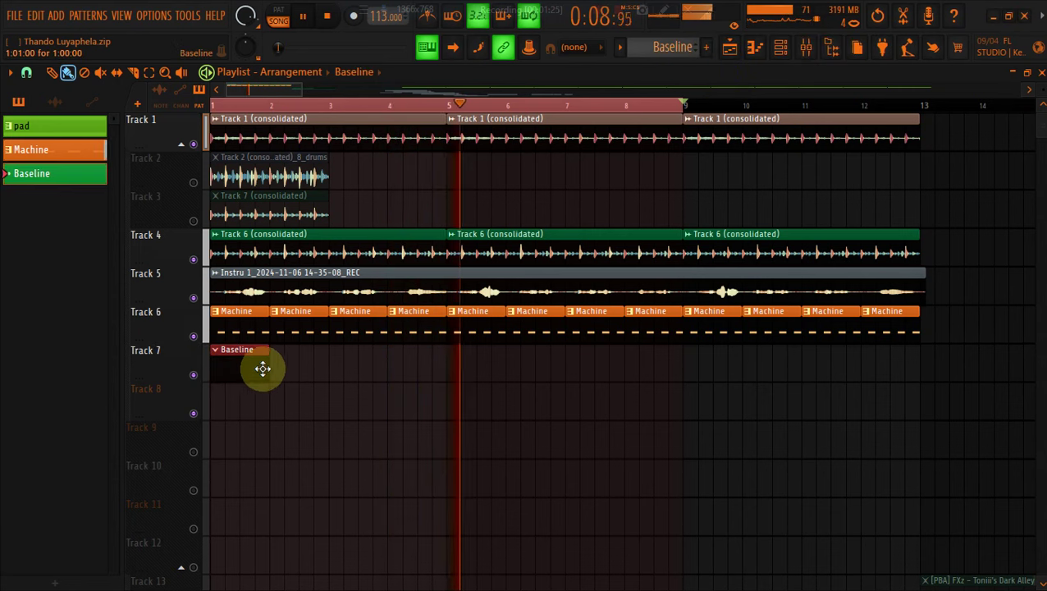
drag(270, 367, 447, 374)
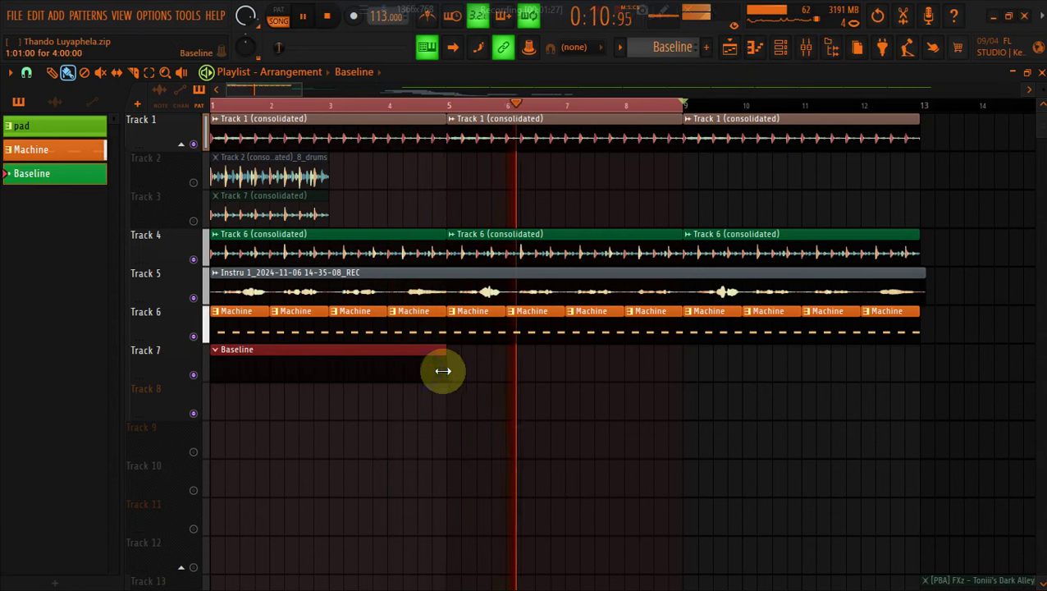
key(ctrl+b)
key(ctrl+b)
click(750, 440)
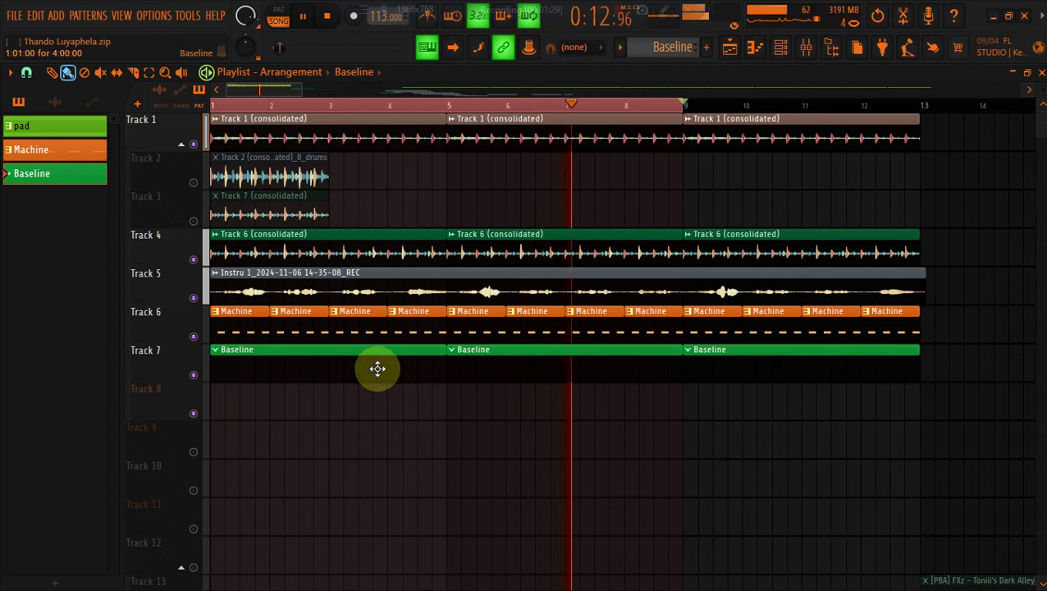
Open the piano roll of Spire-1.1 #2 and paint a half-beat C4 note at the start of bar 1
click(784, 49)
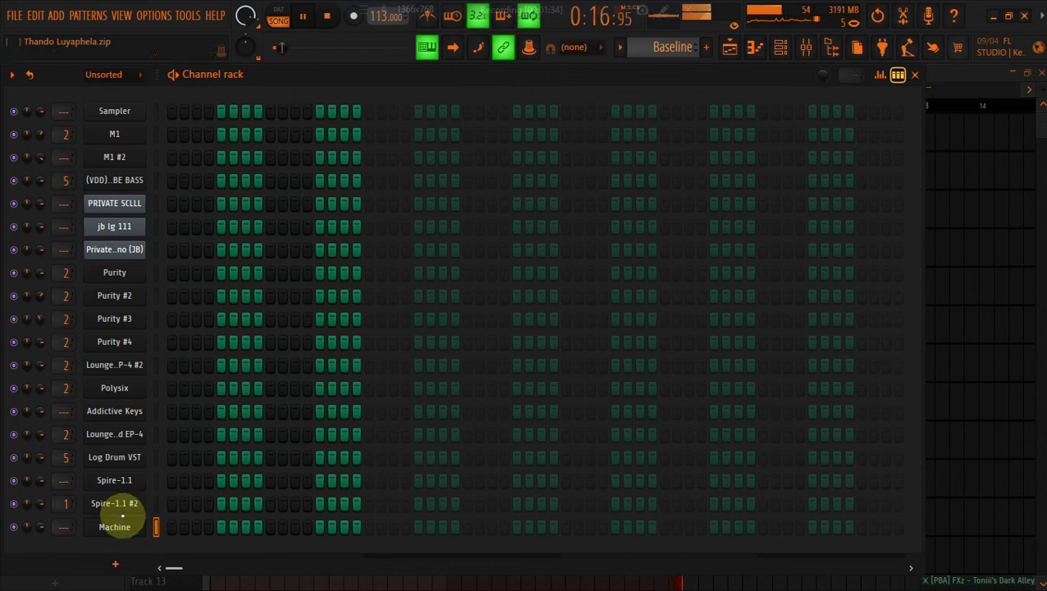
right_click(125, 504)
click(188, 369)
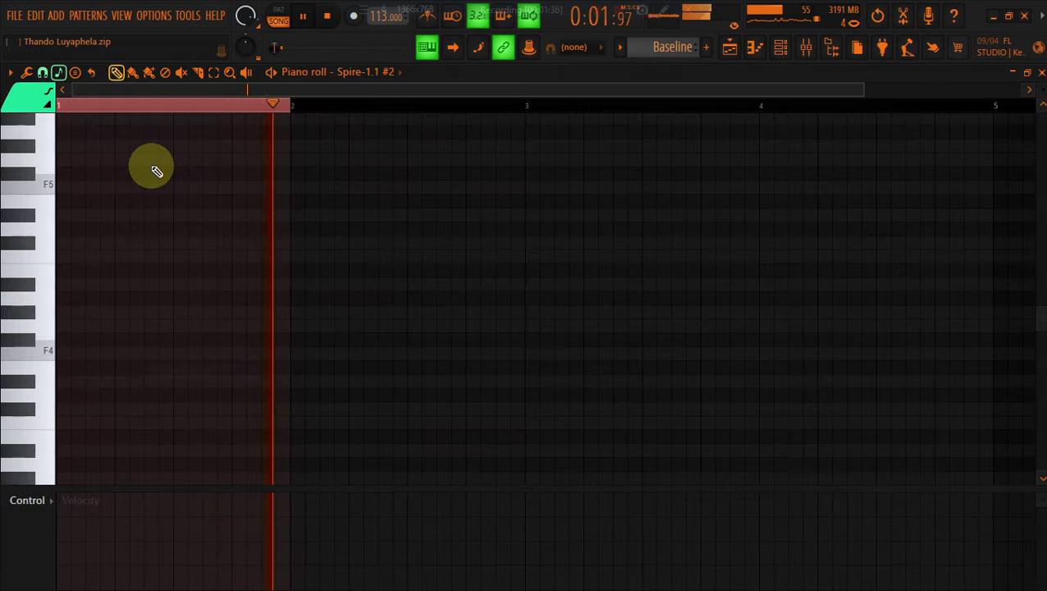
click(131, 73)
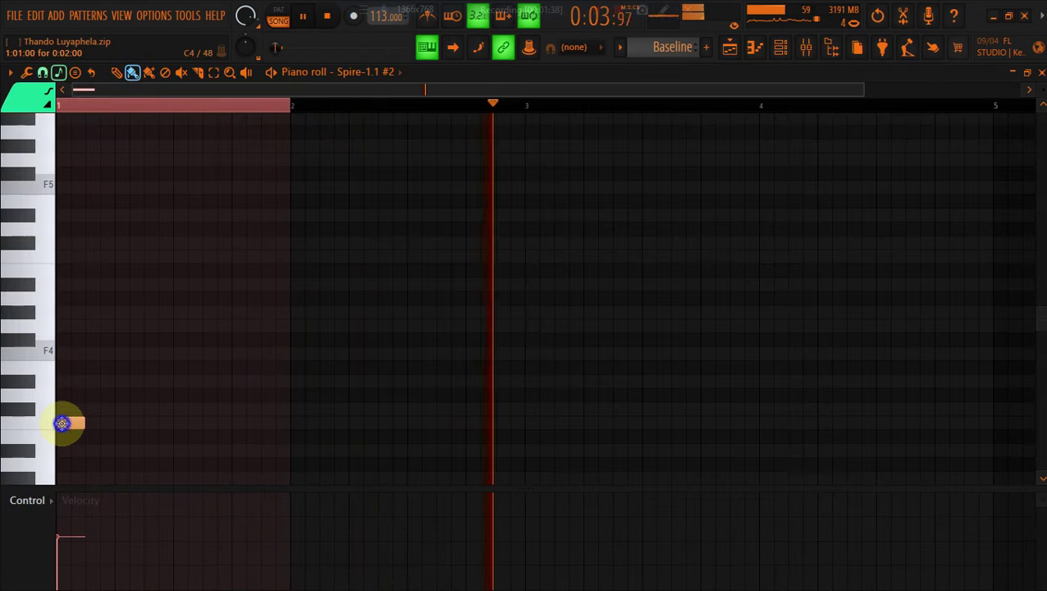
scroll(64, 424, down, 3)
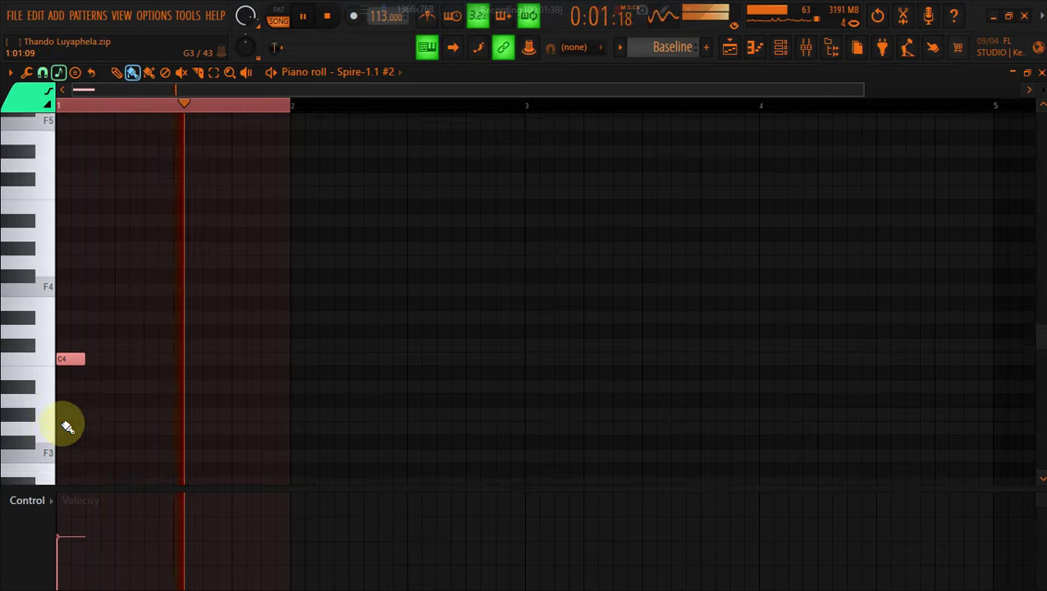
Mute the Spire-1.1 #2 channel and paint a half-beat C4 note at bar 1 for (VDD) MDU TUBE BASS
click(784, 47)
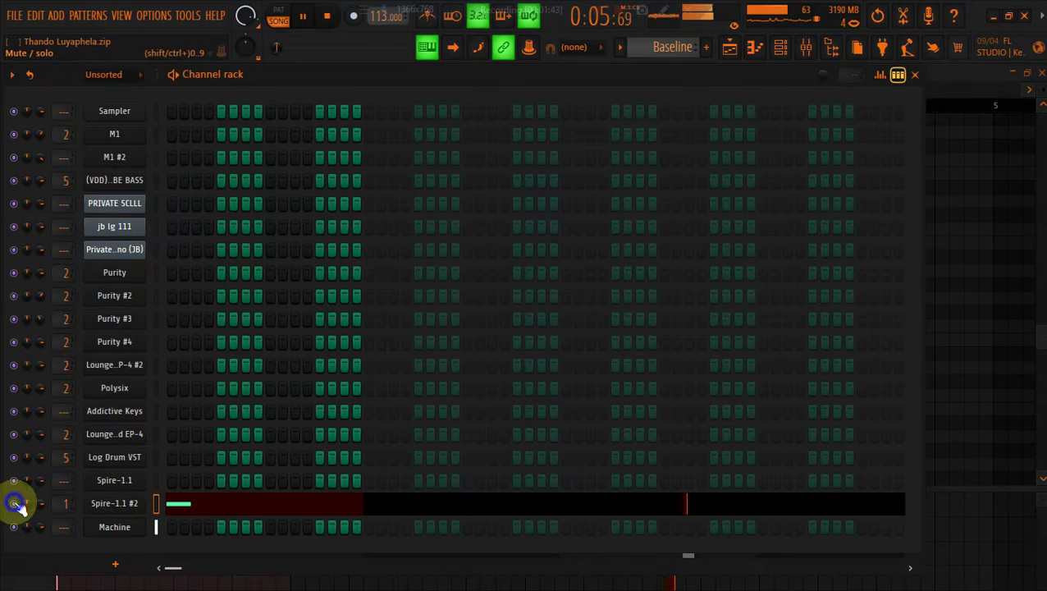
right_click(123, 229)
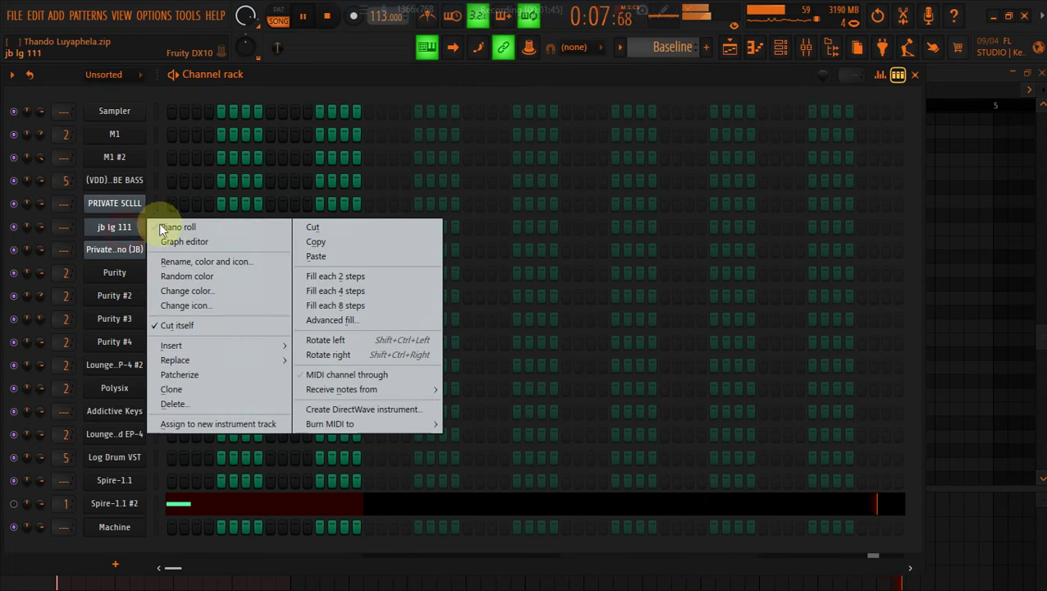
right_click(133, 180)
click(177, 184)
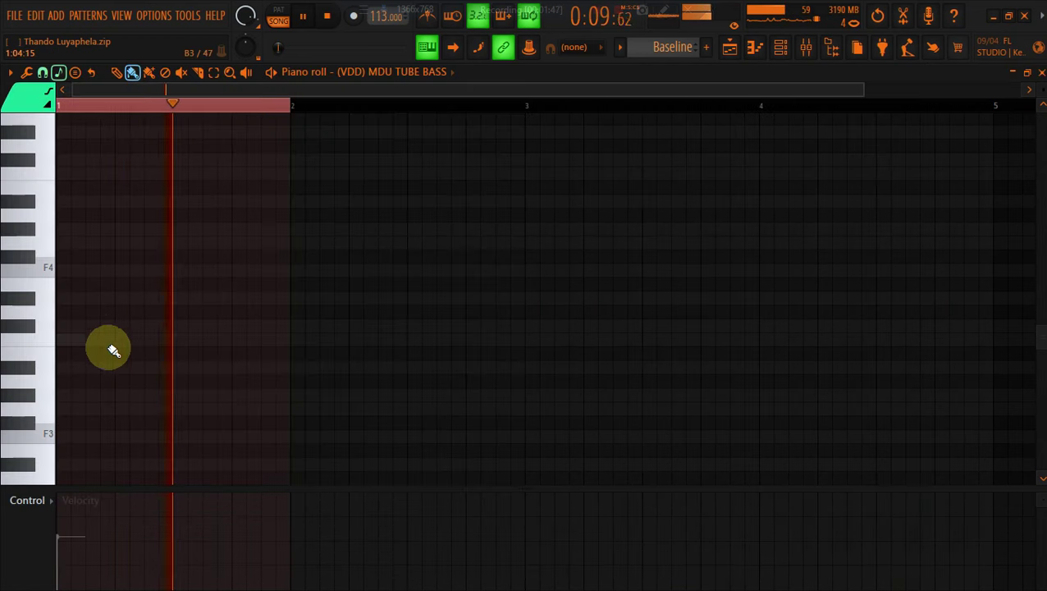
click(65, 341)
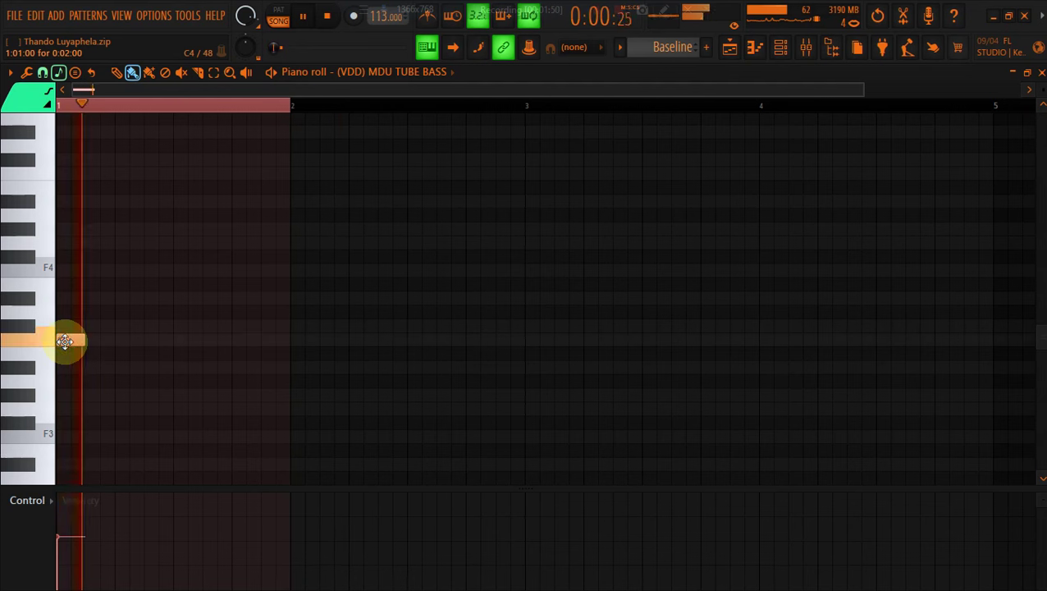
In the mixer, clear the solo on Insert 4 and bring up that insert's effect slots
click(806, 47)
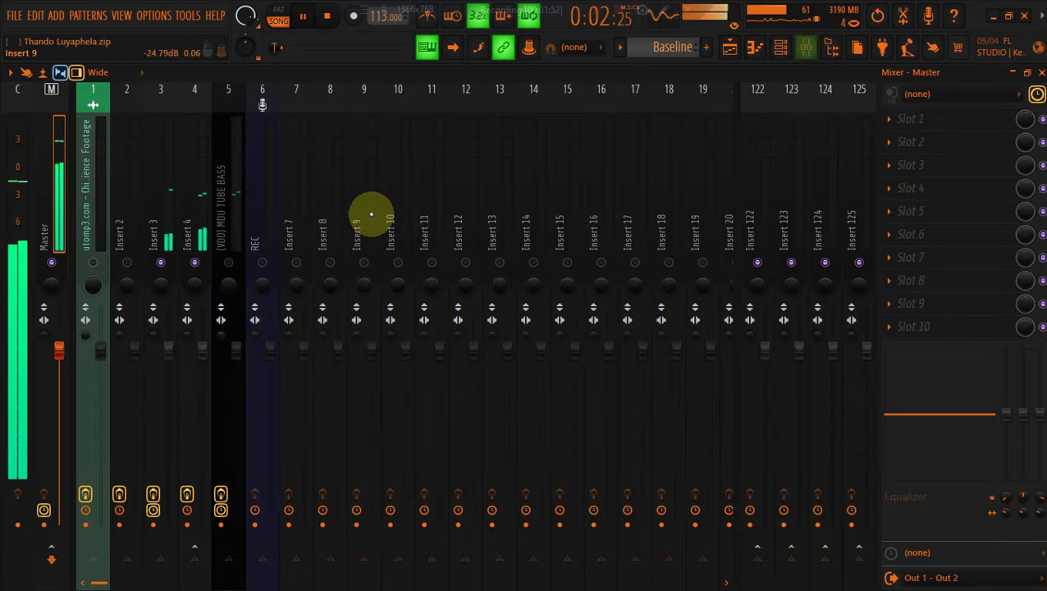
right_click(196, 262)
click(743, 45)
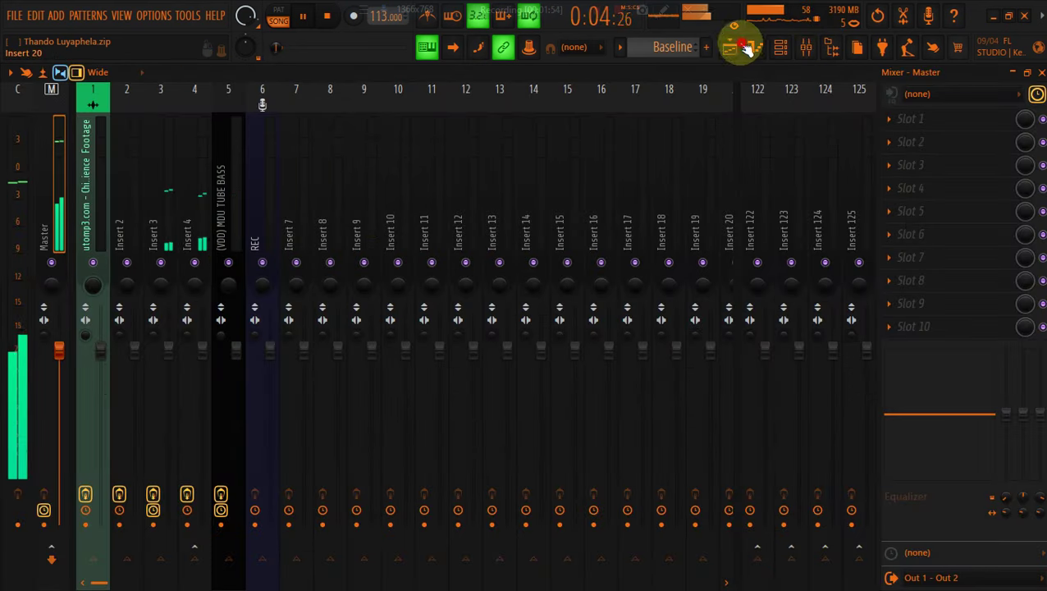
click(746, 48)
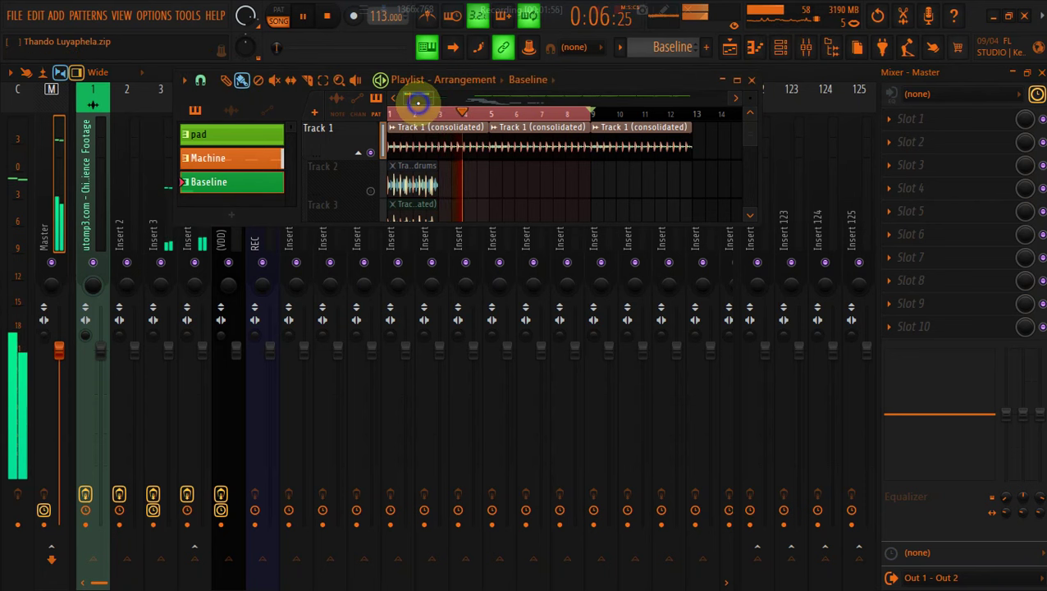
right_click(196, 240)
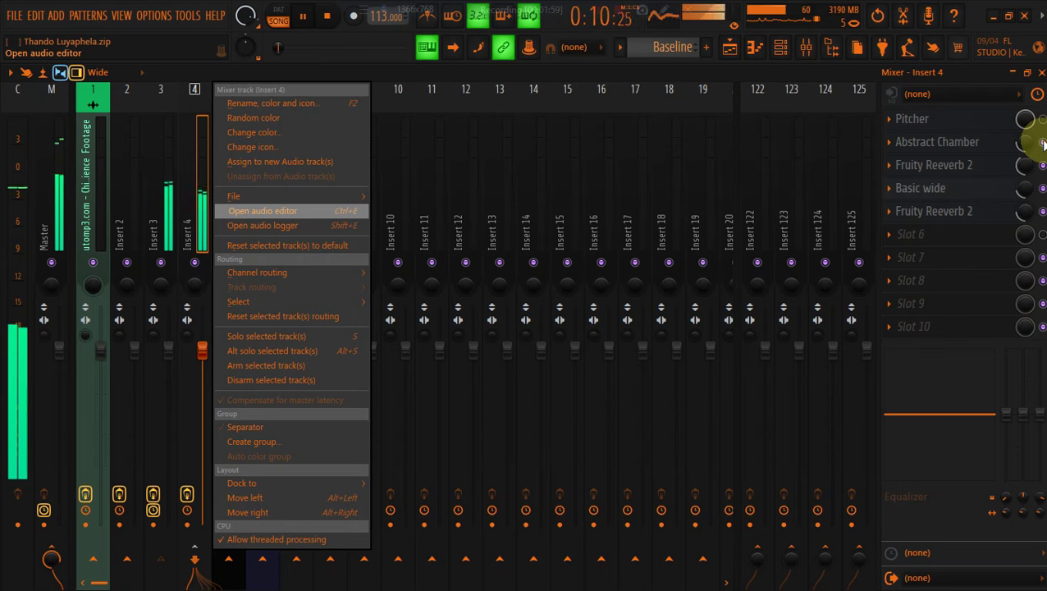
Reopen the Baseline clip's notes for (VDD) MDU TUBE BASS and add a half-beat F3 note at step 7 of bar 1
click(746, 48)
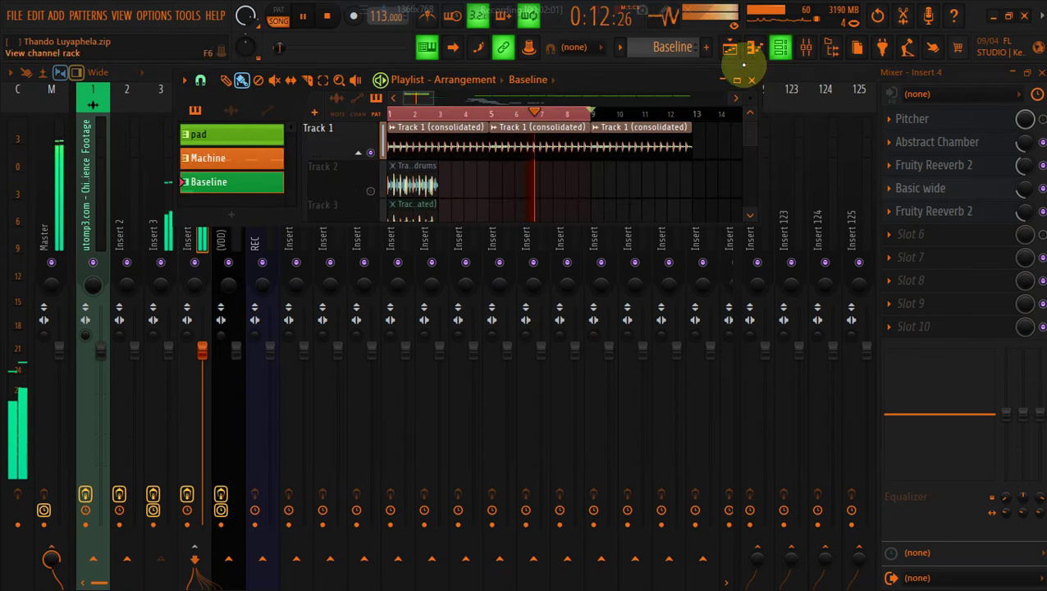
click(737, 82)
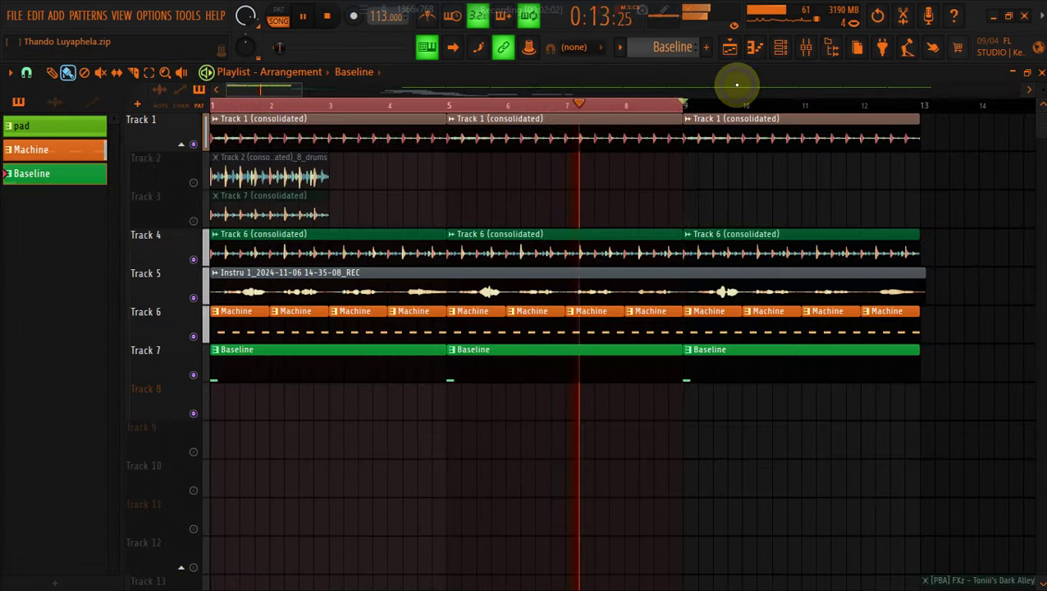
double_click(226, 364)
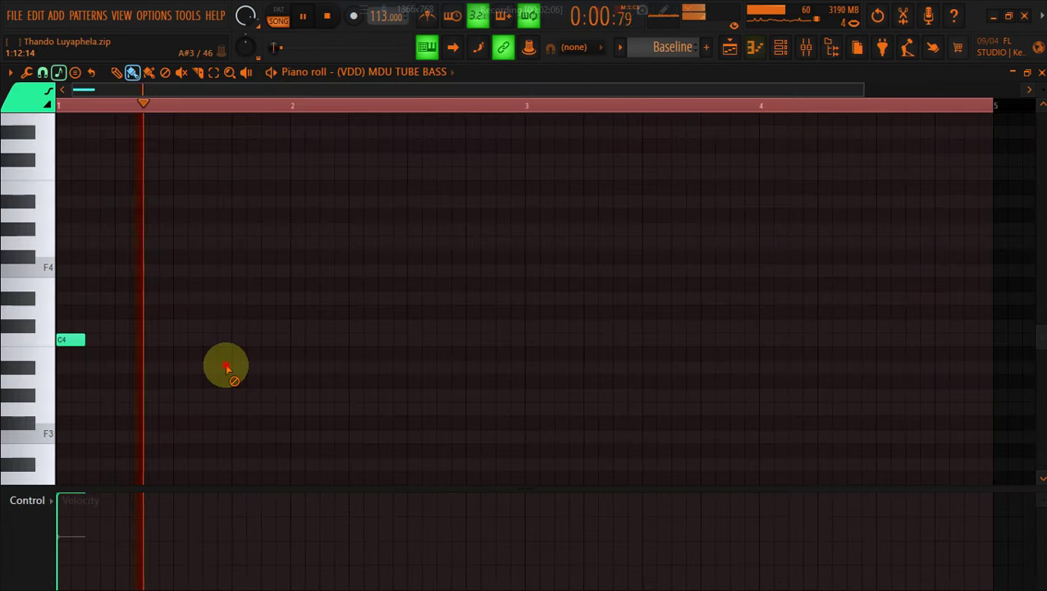
click(174, 368)
drag(175, 367, 157, 411)
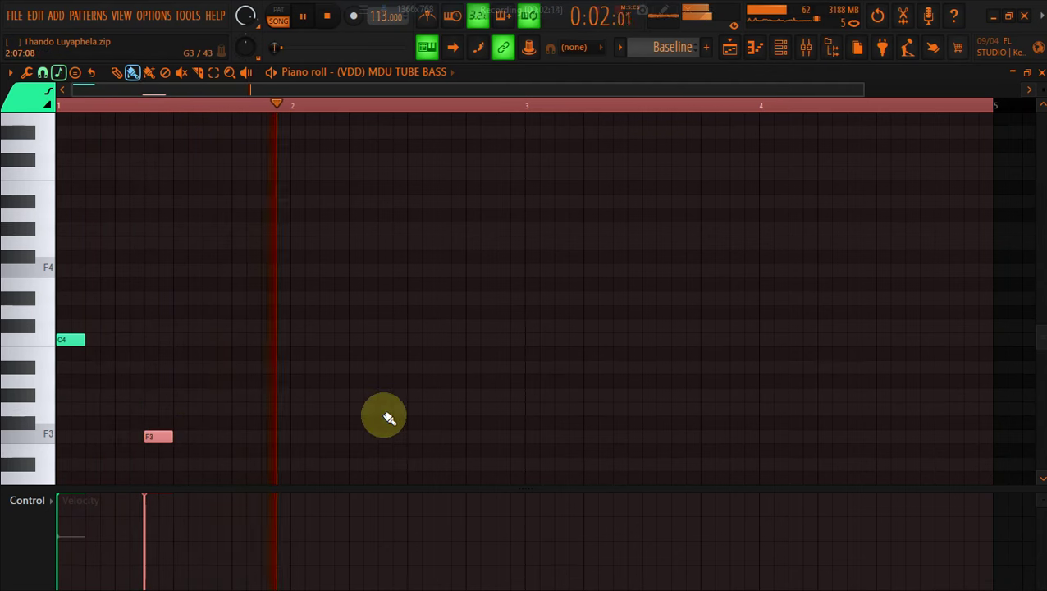
Add half-beat bass notes in bar 2: F3 at the start and G#3 at step 7
key(space)
scroll(298, 409, down, 2)
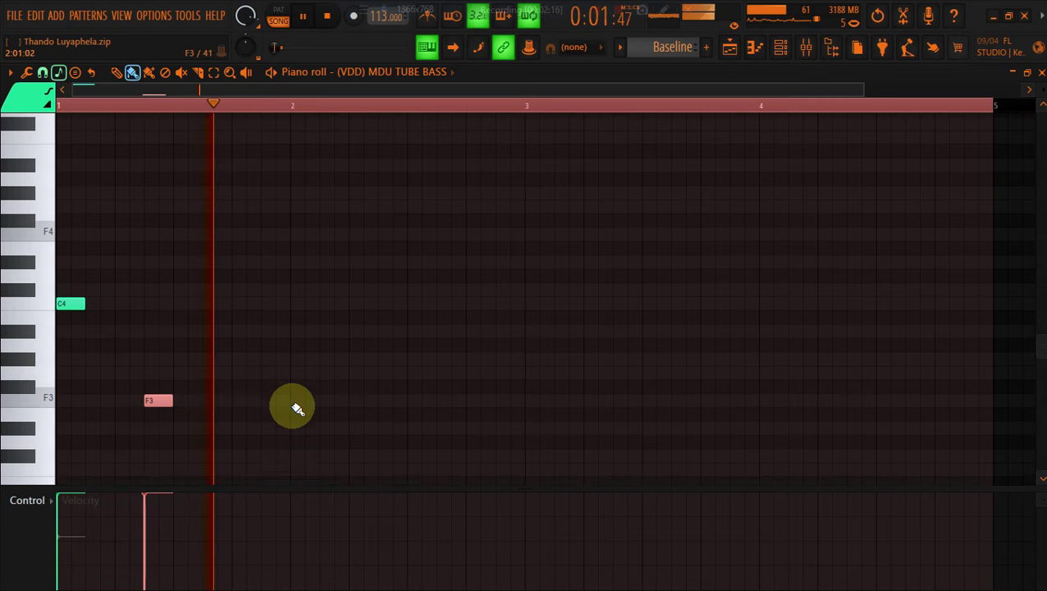
click(296, 398)
key(space)
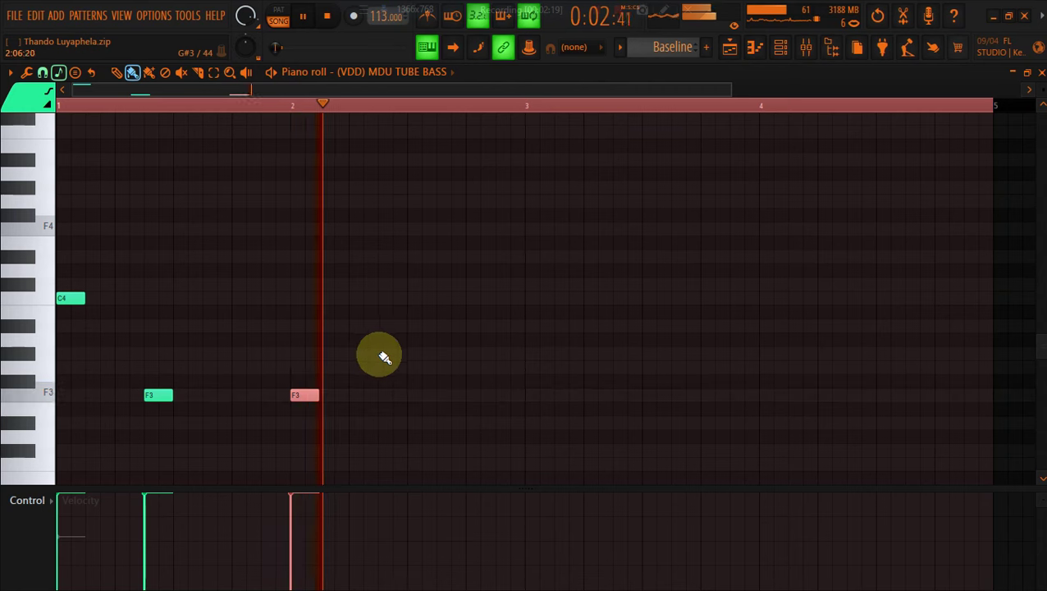
click(384, 355)
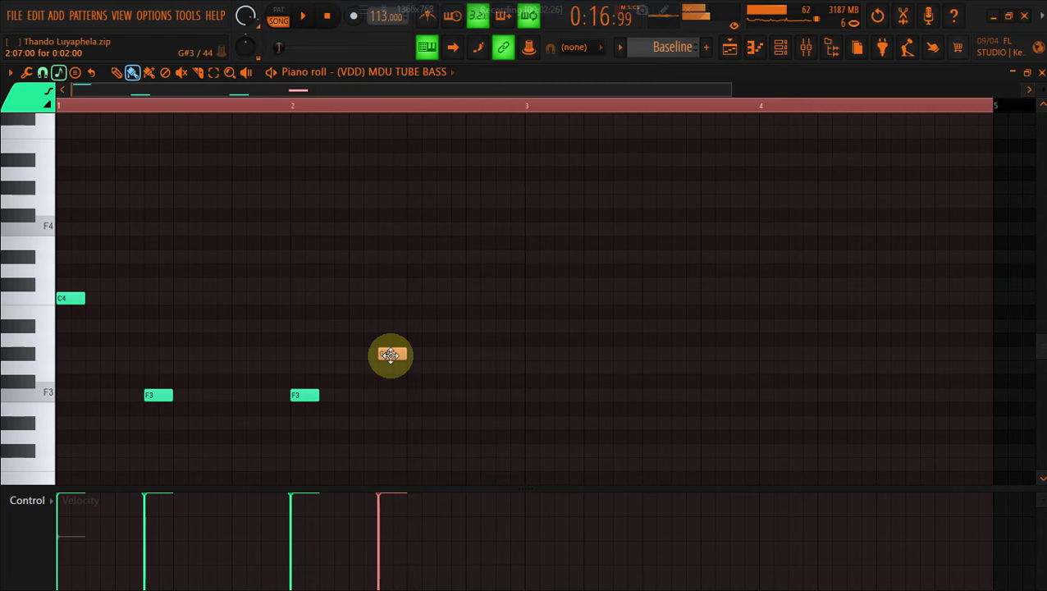
Duplicate the four bass notes into bars 3 and 4, shifted up to C#4, G3, G3 and A#3
key(ctrl+a)
key(space)
shift+drag(391, 355, 858, 326)
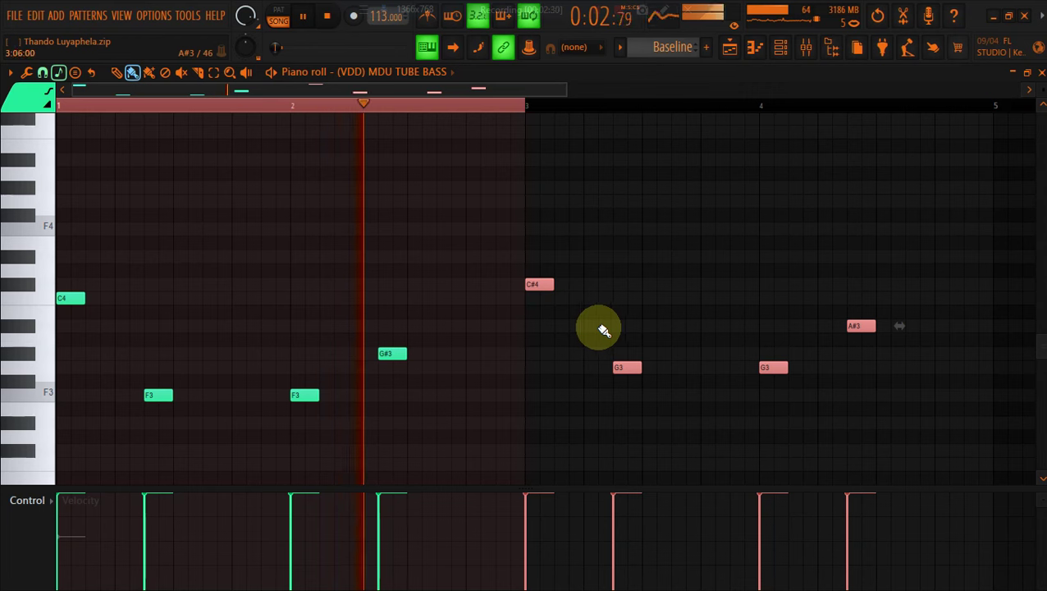
Add two half-beat bass notes at the end of bar 2: A#3 at step 13 and G3 at step 15
click(493, 370)
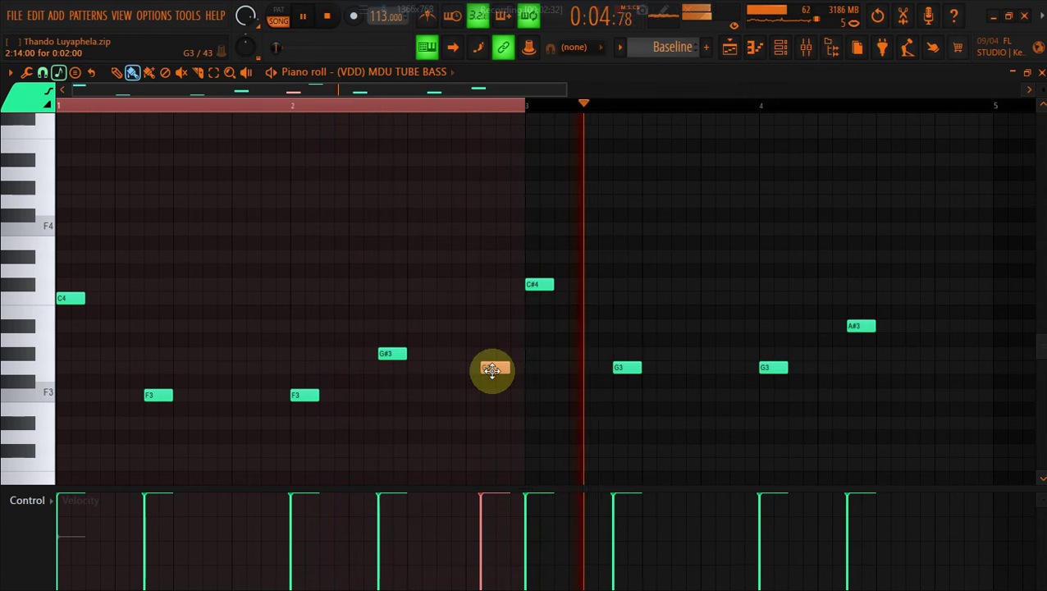
drag(492, 370, 498, 369)
click(472, 322)
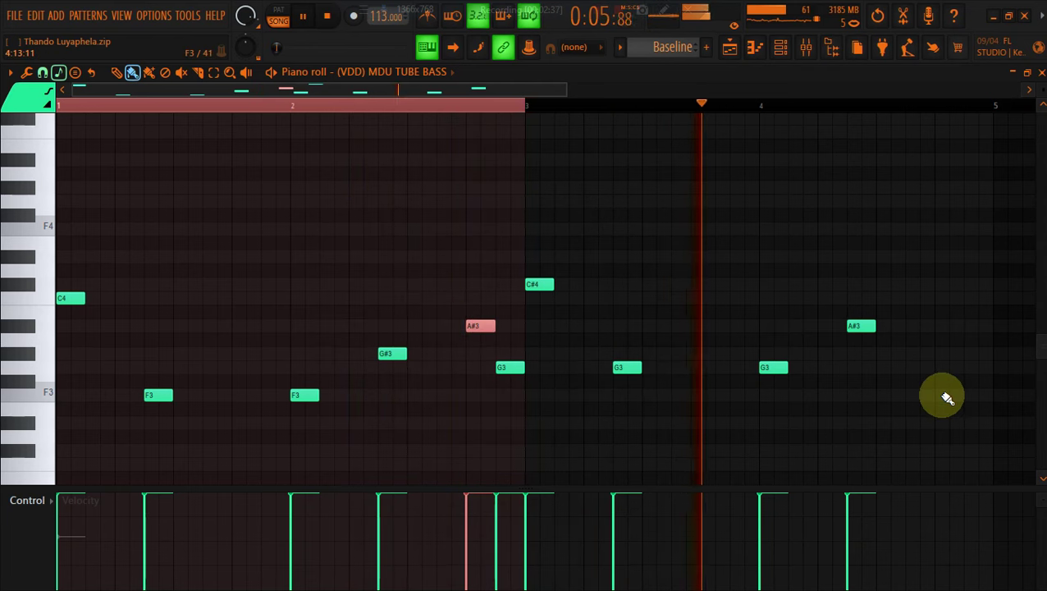
Select the four bass notes in bars 3 and 4 and lower them to C4, F3, F3 and G#3
click(214, 72)
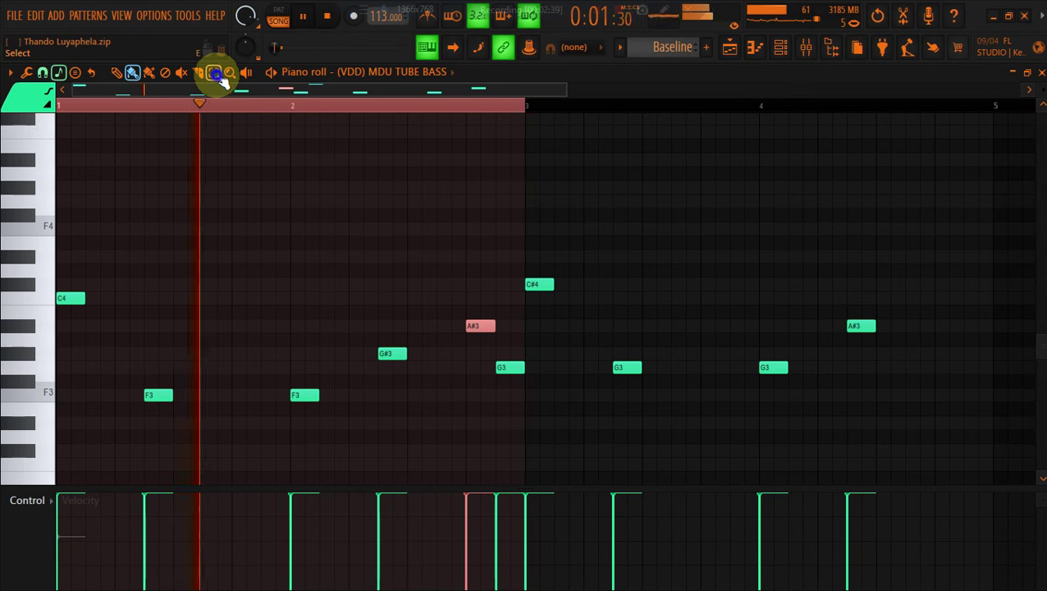
drag(535, 284, 1009, 464)
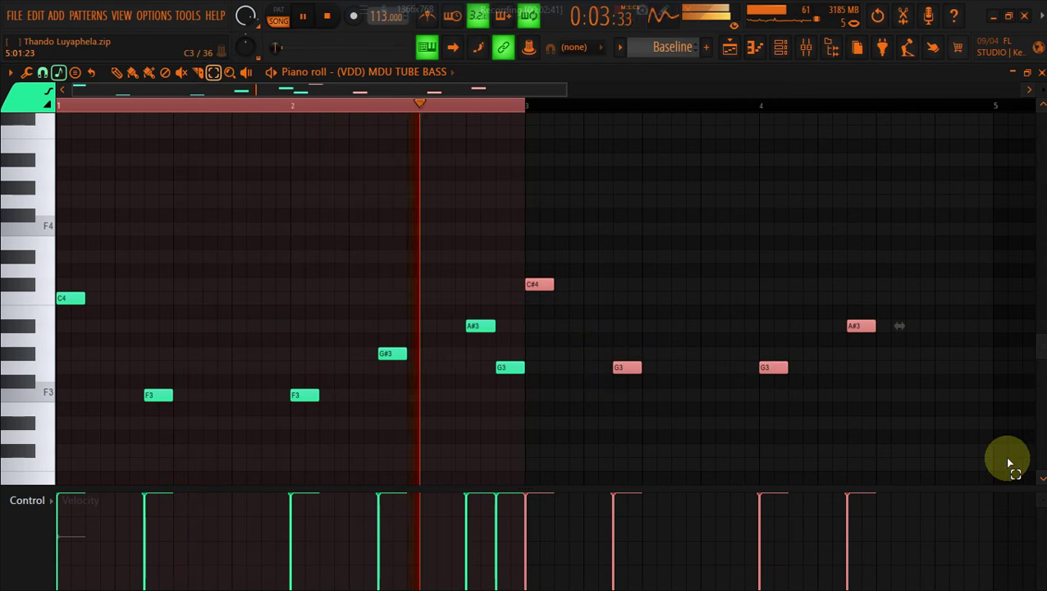
key(Down)
key(Down)
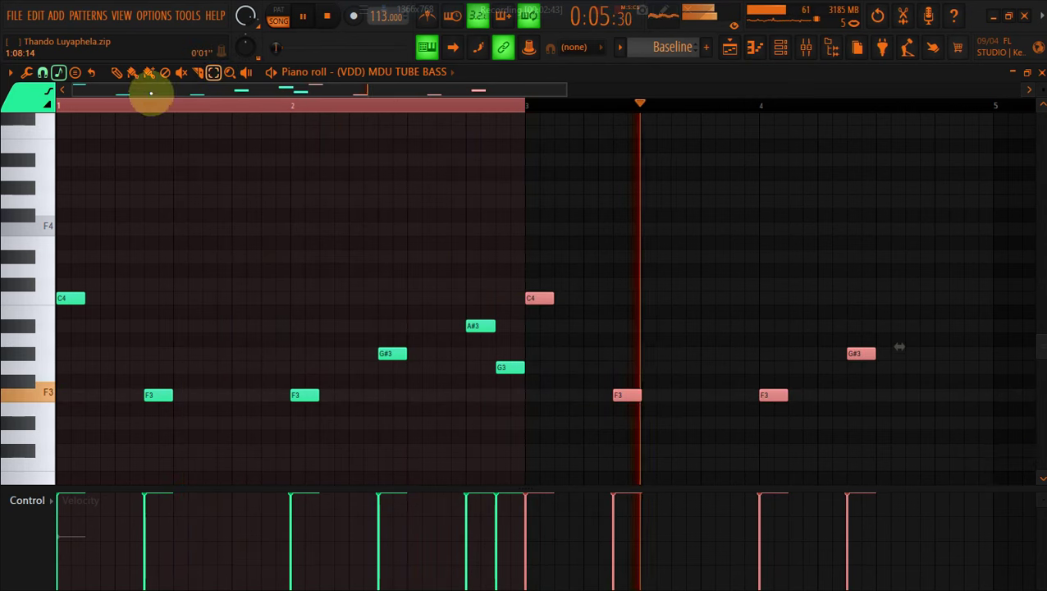
Paint a half-beat bass note near the end of bar 4 and place it on G3 at step 15
click(132, 72)
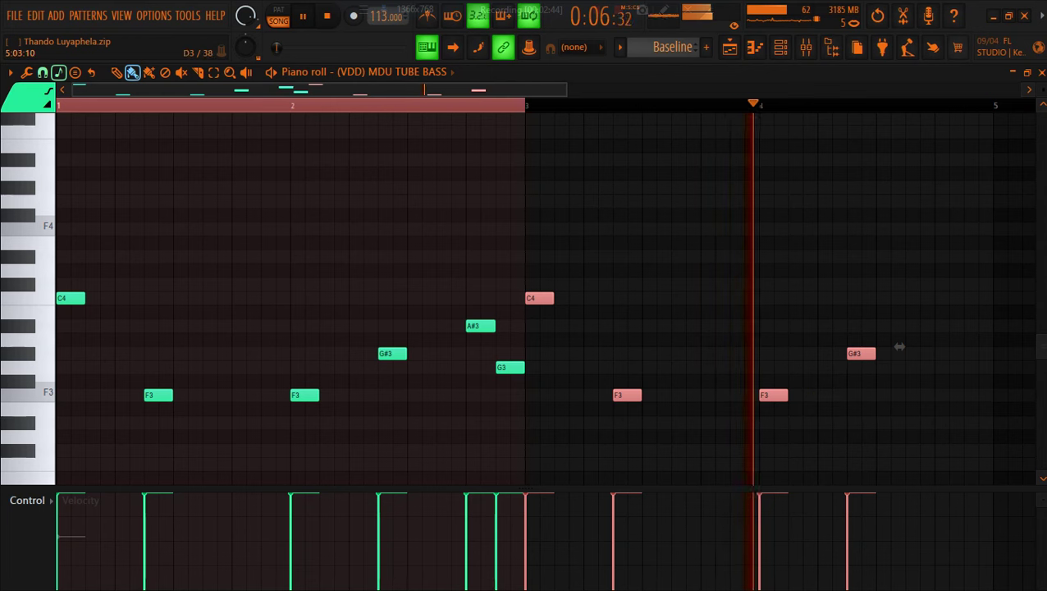
click(953, 423)
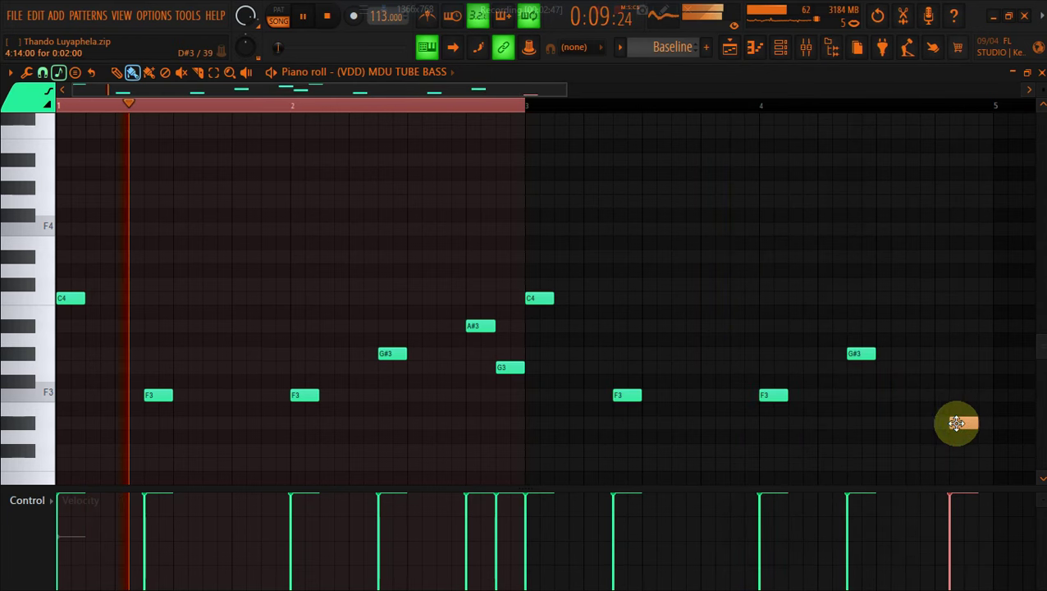
drag(959, 423, 968, 367)
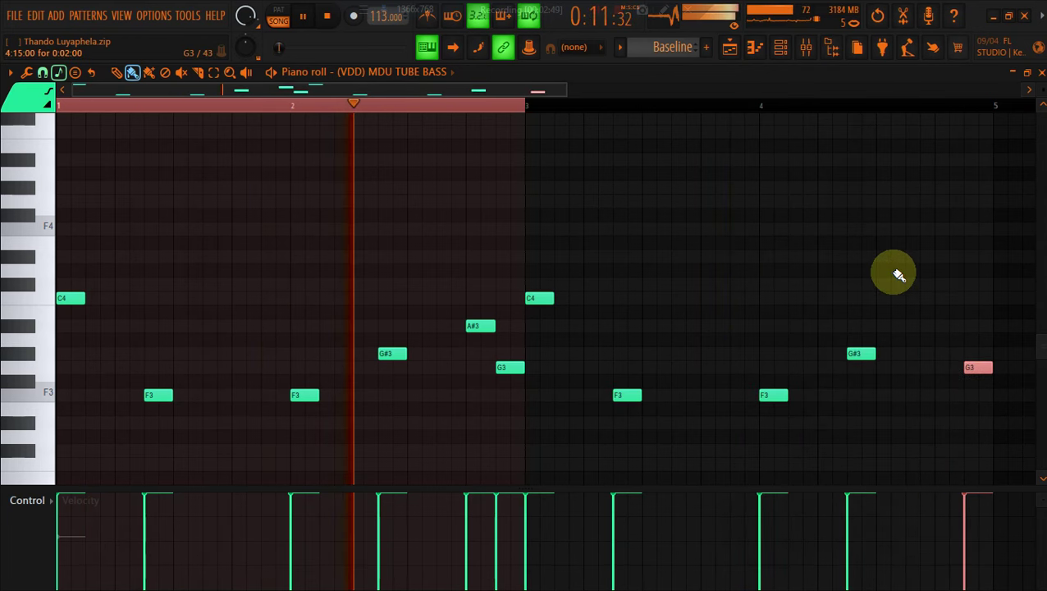
Switch off the Basic wide and slot 5 Fruity Reeverb 2 effects on mixer Insert 4, and return to the playlist
click(806, 47)
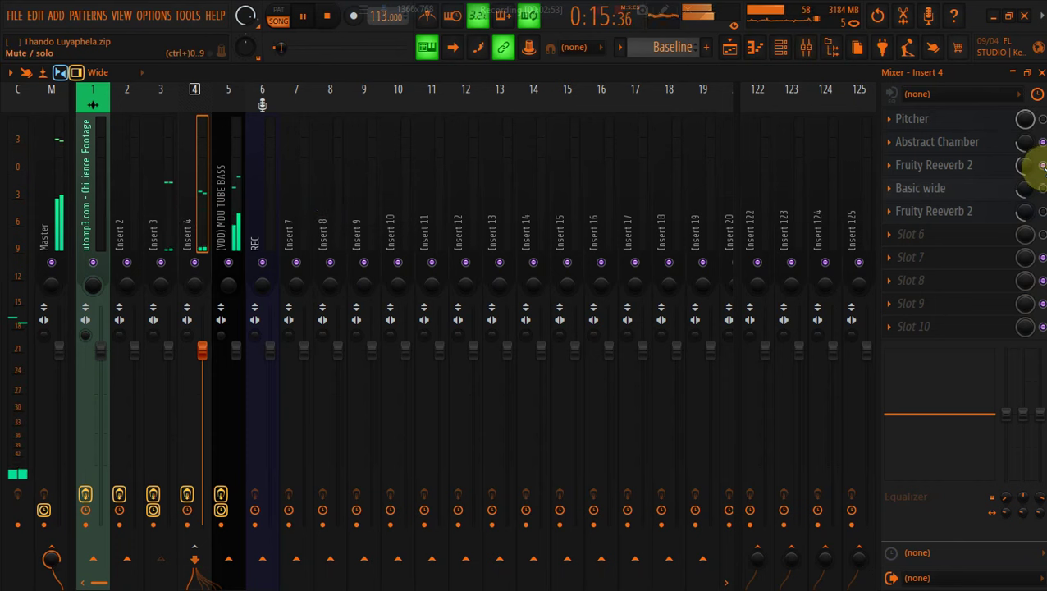
click(731, 48)
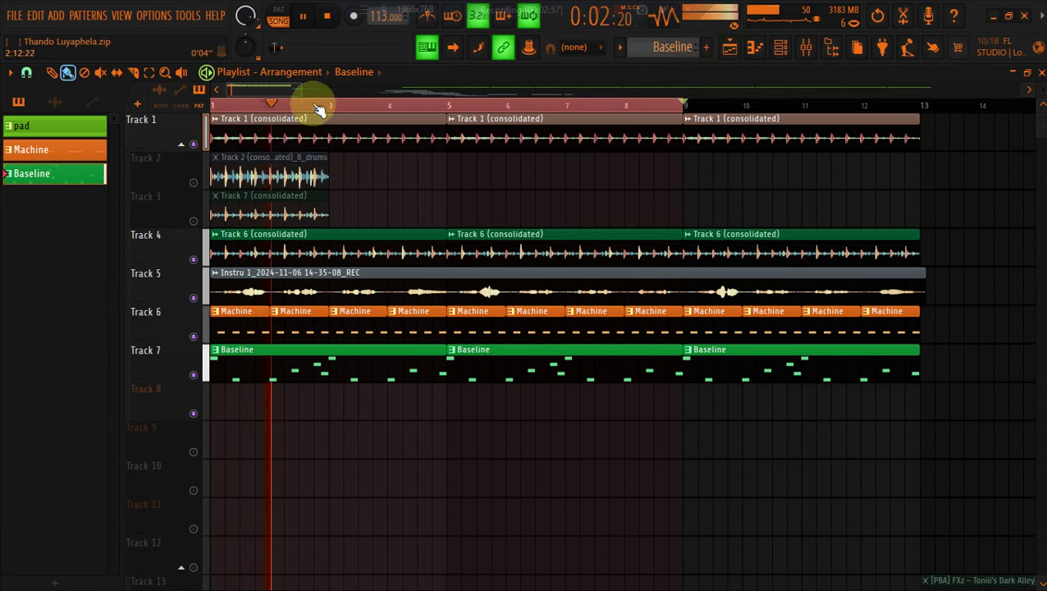
drag(301, 85, 288, 84)
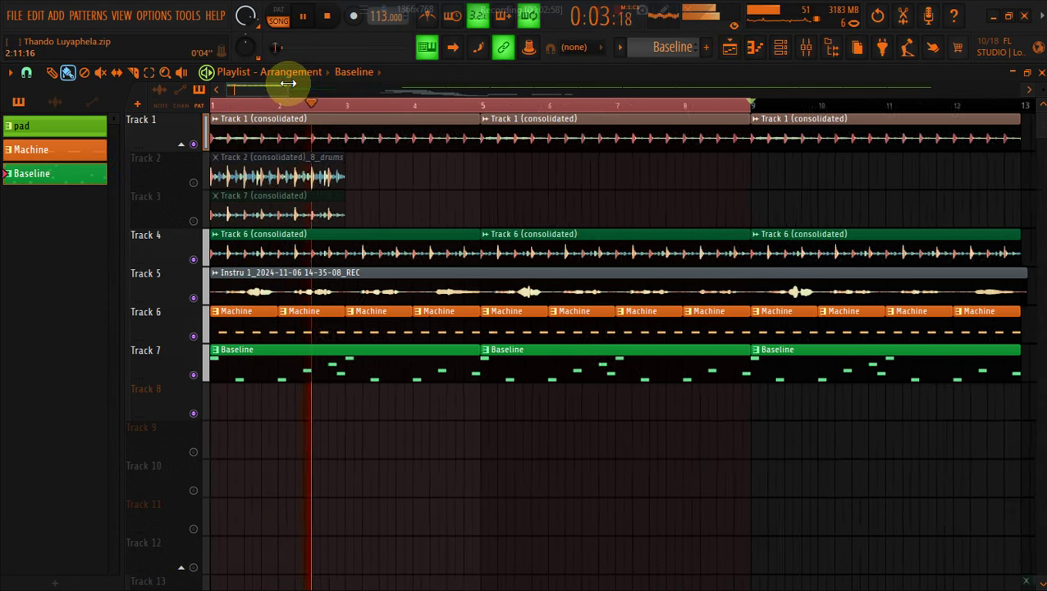
Mute Track 5 and undo the deletion of the first Baseline clip on Track 7
click(193, 297)
right_click(312, 370)
key(ctrl+z)
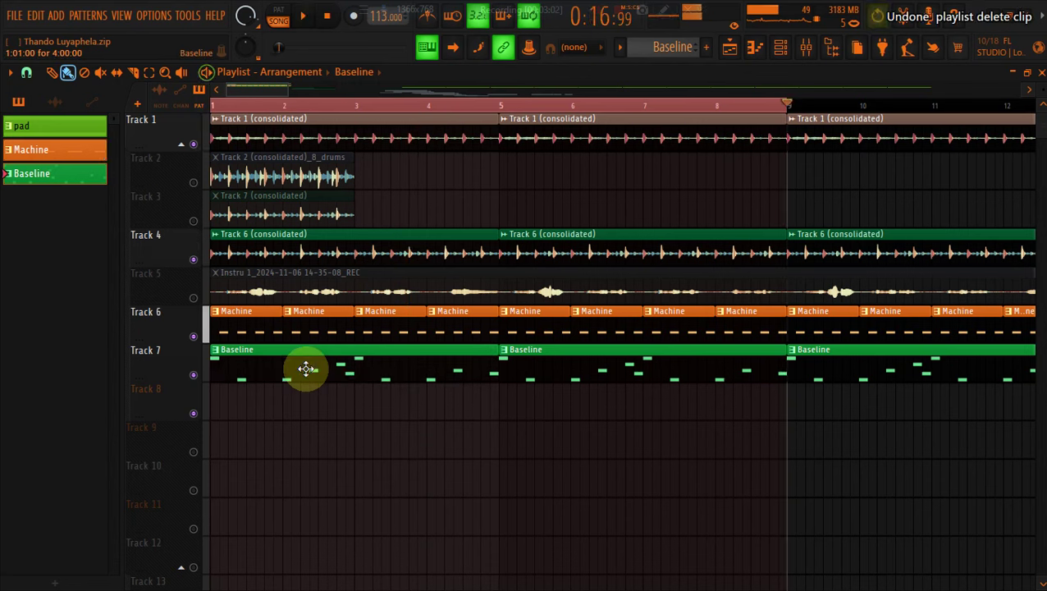
Copy the (VDD) MDU TUBE BASS notes and paste them into the Spire-1.1 channel
click(778, 49)
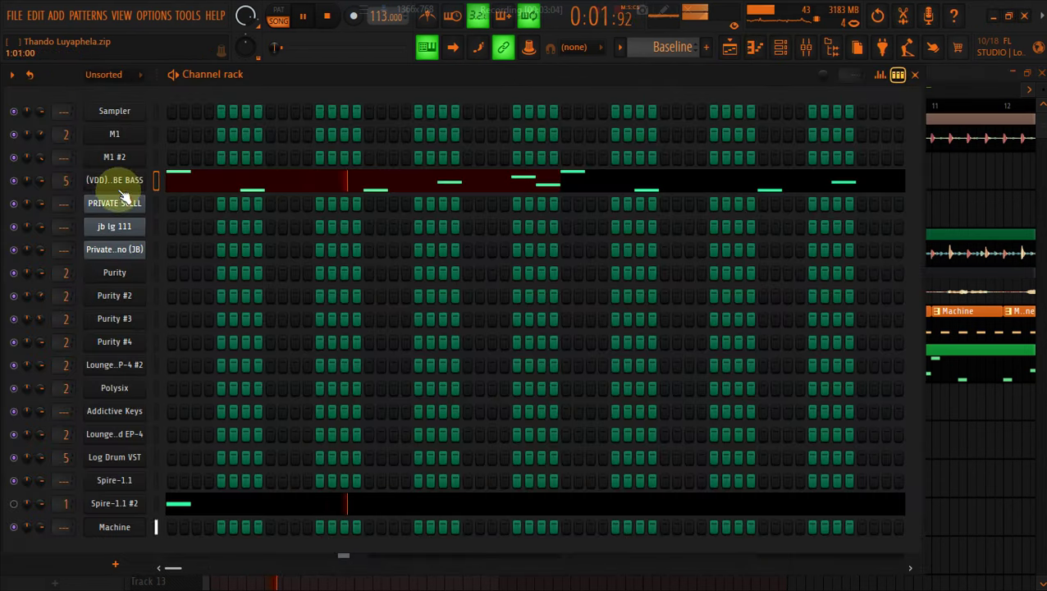
right_click(131, 180)
click(380, 210)
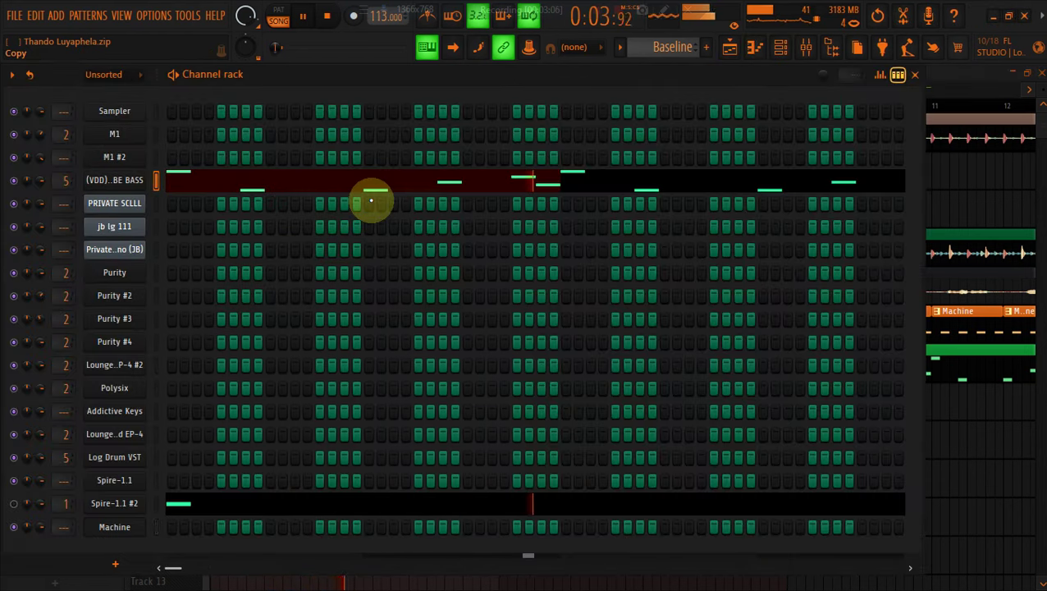
right_click(115, 483)
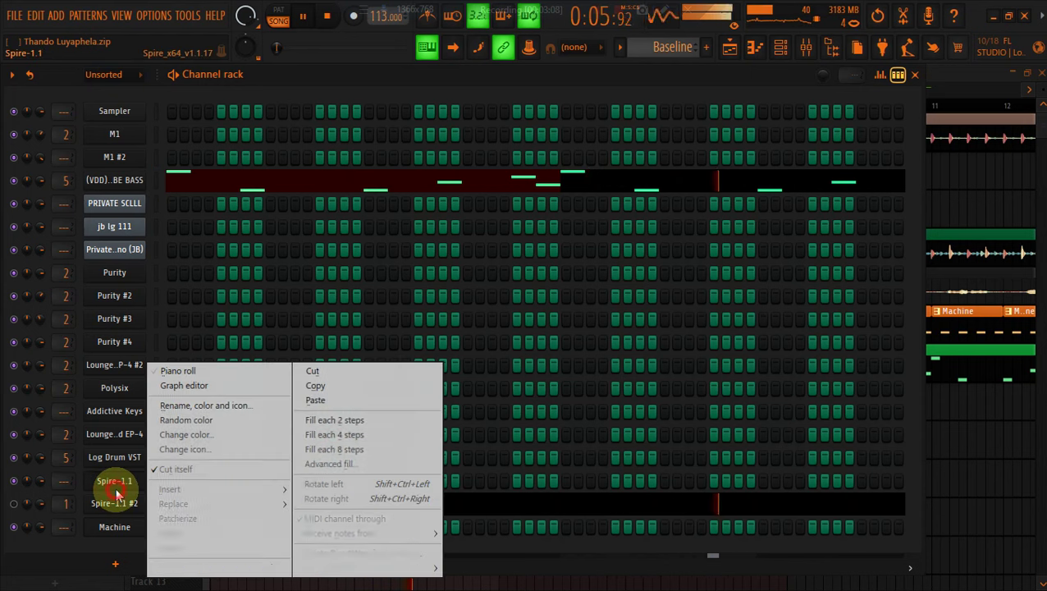
click(316, 401)
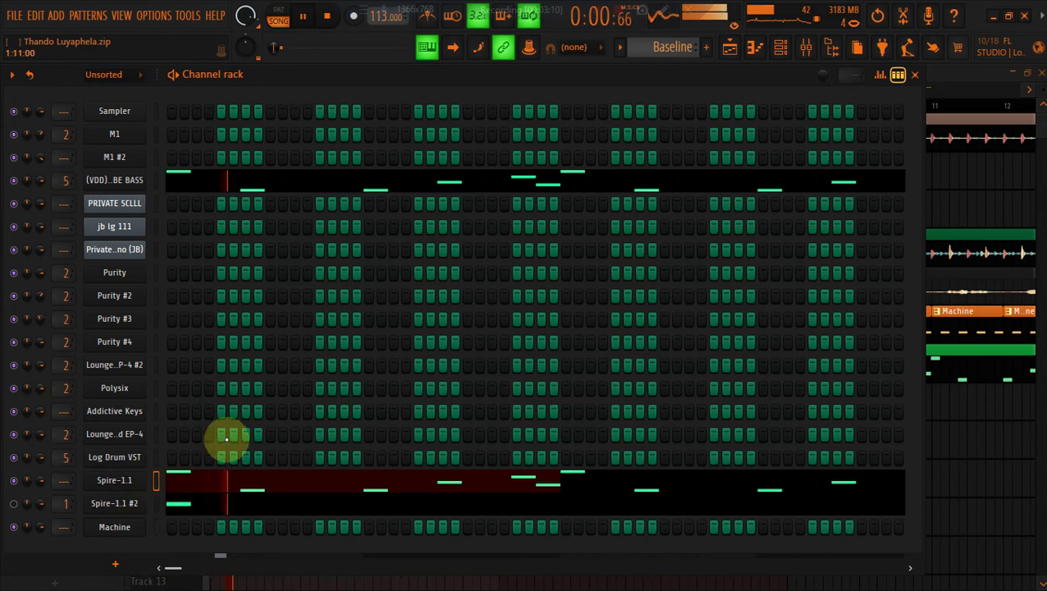
Open the Spire-1.1 piano roll and transpose all its pasted notes up one octave
click(197, 480)
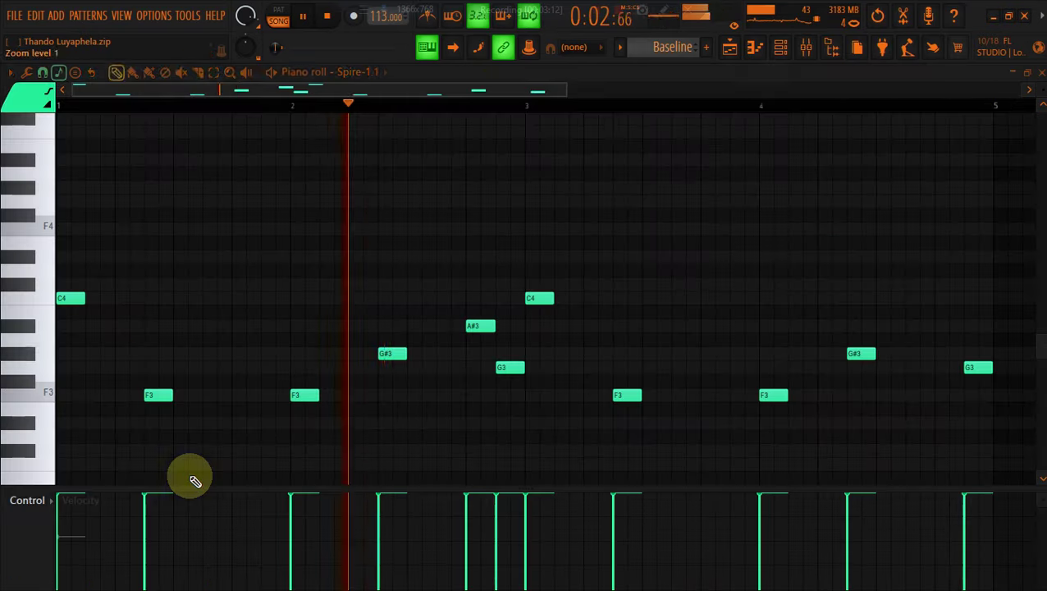
scroll(195, 480, up, 3)
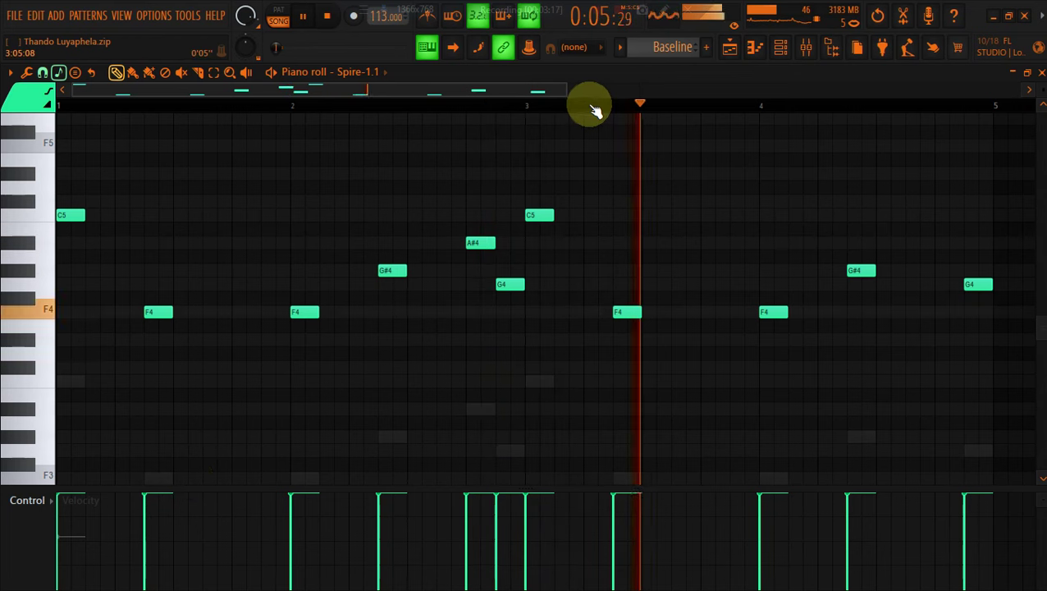
drag(565, 89, 748, 130)
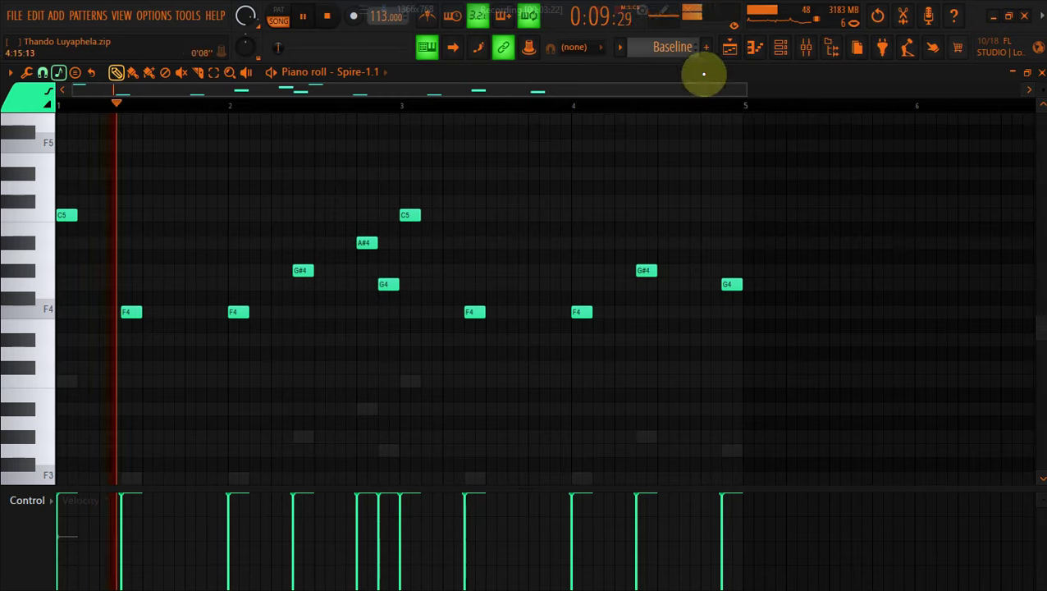
Return to the playlist and delete the clips starting at bar 9 on Tracks 1, 4, 6 and 7
click(728, 48)
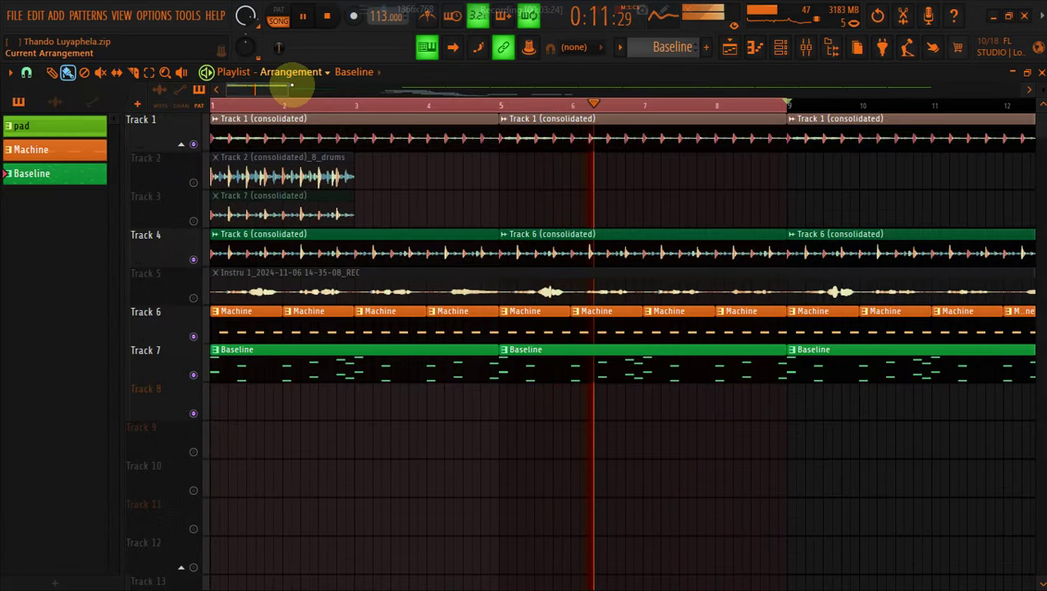
drag(374, 86, 423, 87)
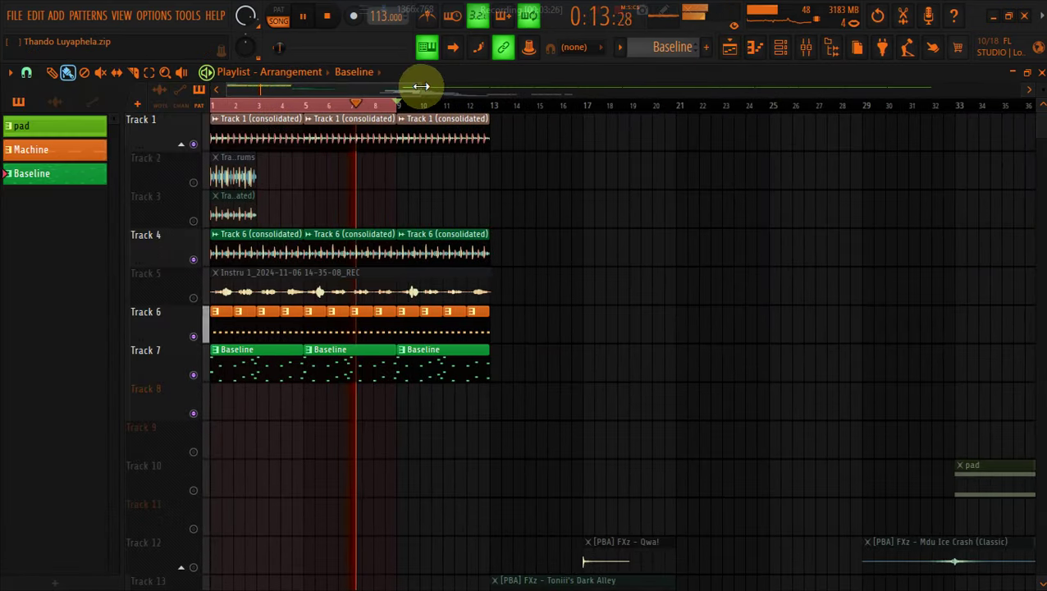
right_click(467, 130)
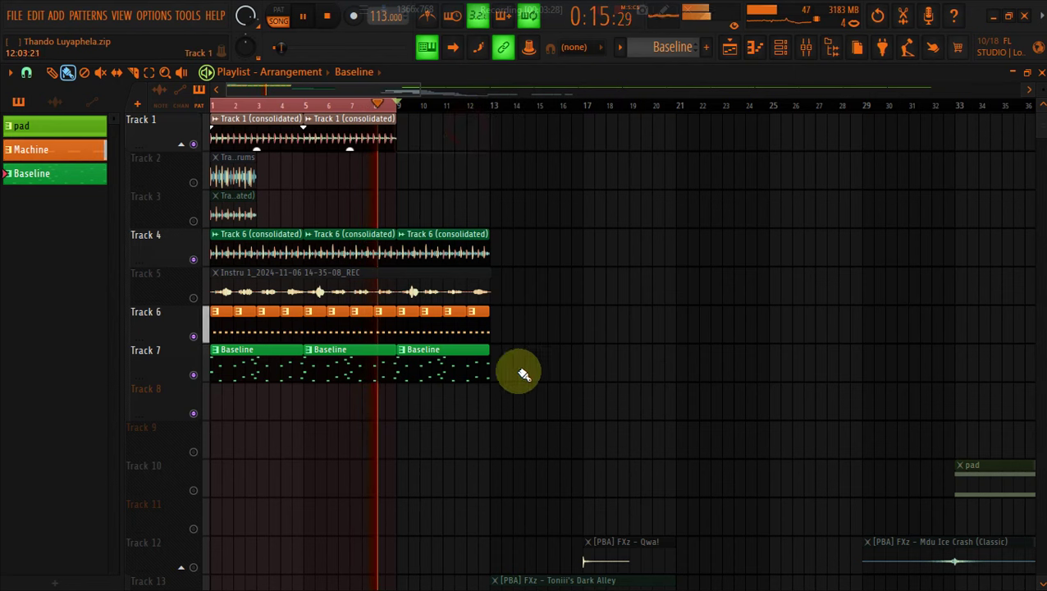
right_click(516, 353)
right_click(416, 328)
right_click(416, 369)
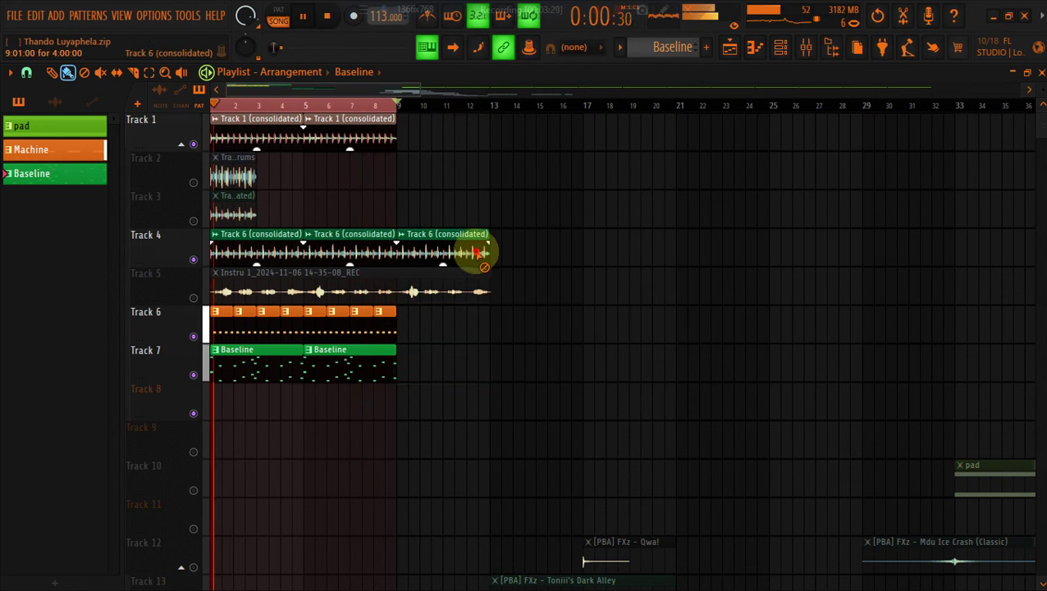
right_click(479, 247)
Move the Instru 1 recording clip from Track 5 down to Track 8
click(149, 73)
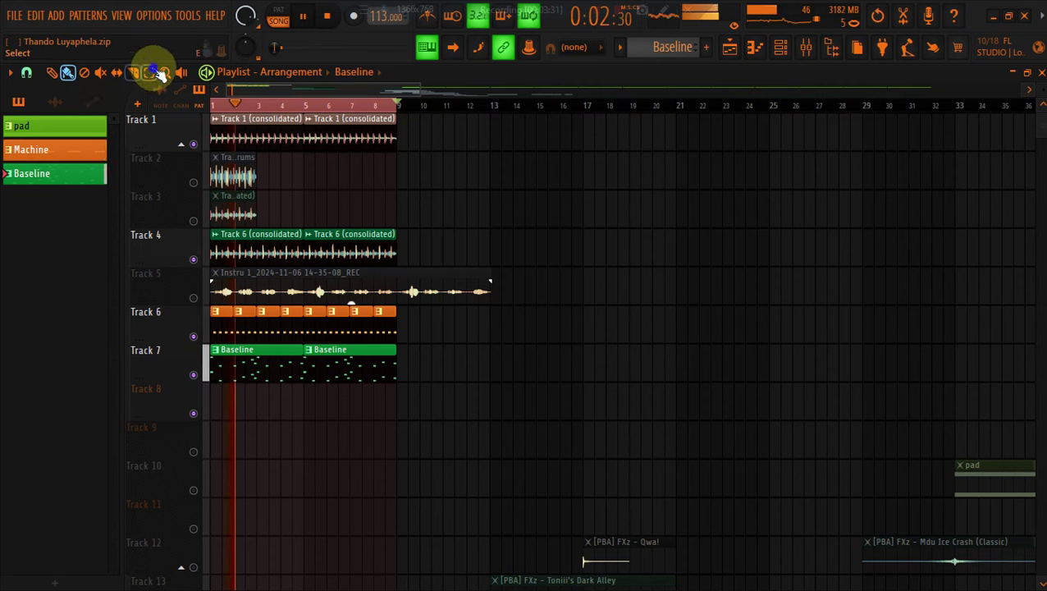
click(282, 299)
key(shift+Down)
key(shift+Down)
key(shift+Down)
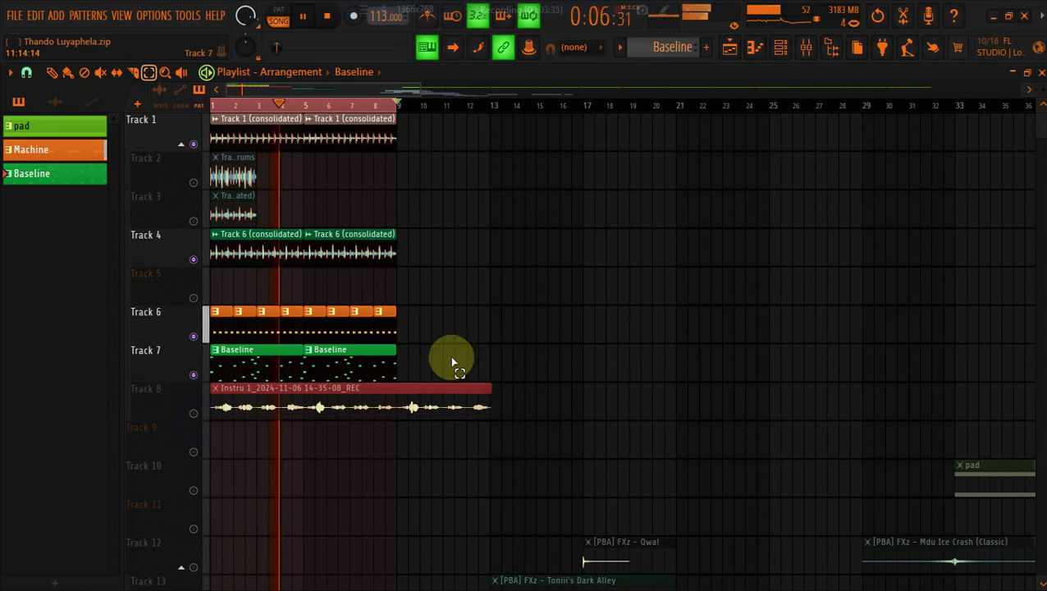
Delete the muted clips on Tracks 2 and 3, then move the Track 6 (consolidated) clips to Track 2 and unmute it
drag(413, 358, 229, 177)
key(Delete)
drag(224, 243, 371, 234)
key(shift+Up)
key(shift+Up)
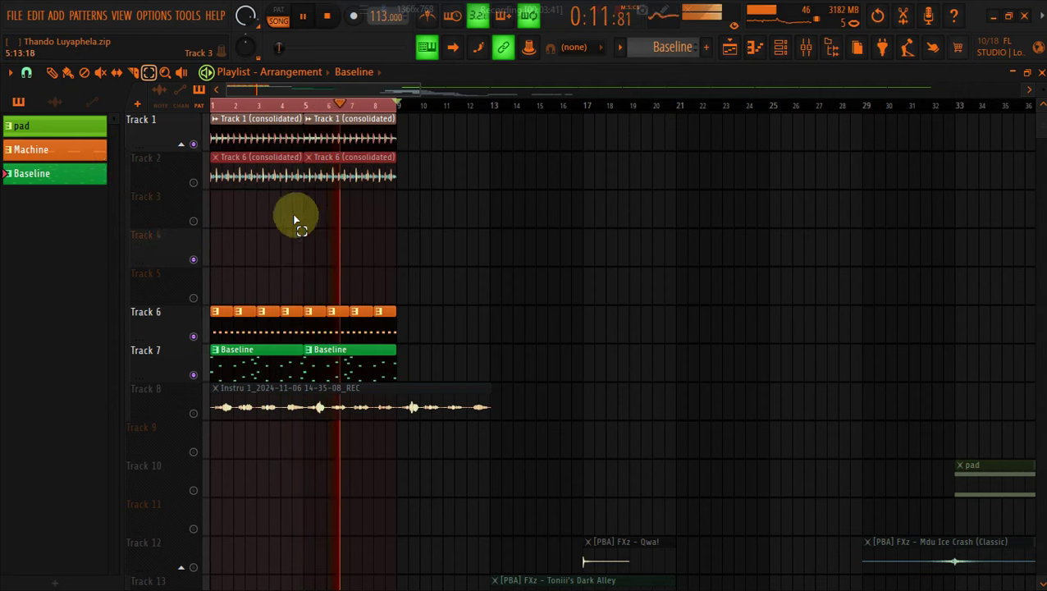
click(202, 181)
Move the Machine and Baseline clips up three tracks, onto Tracks 3 and 4
drag(227, 320, 385, 362)
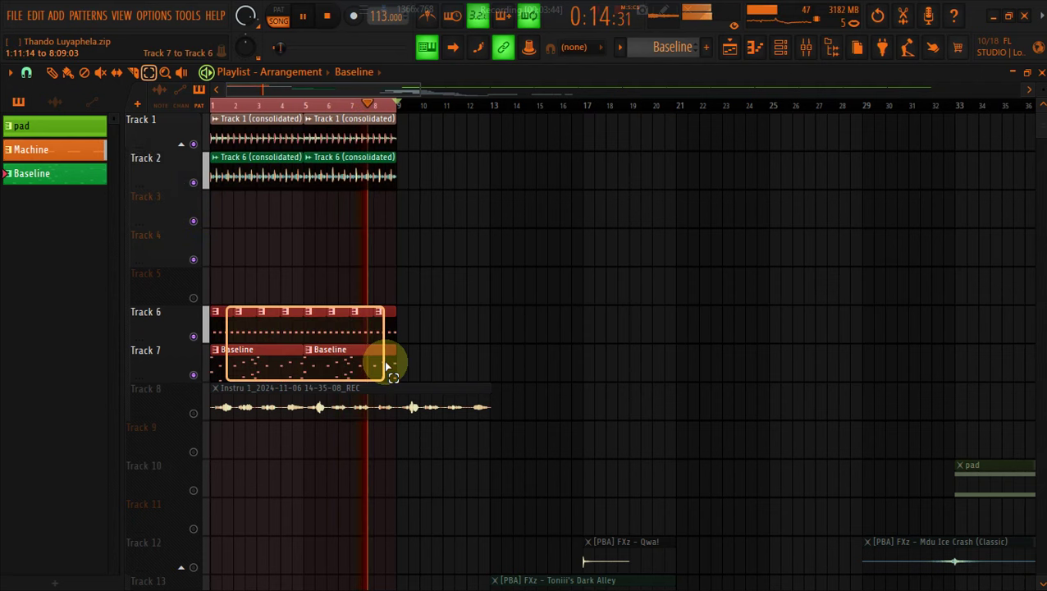
key(shift+Up)
key(shift+Up)
key(shift+Up)
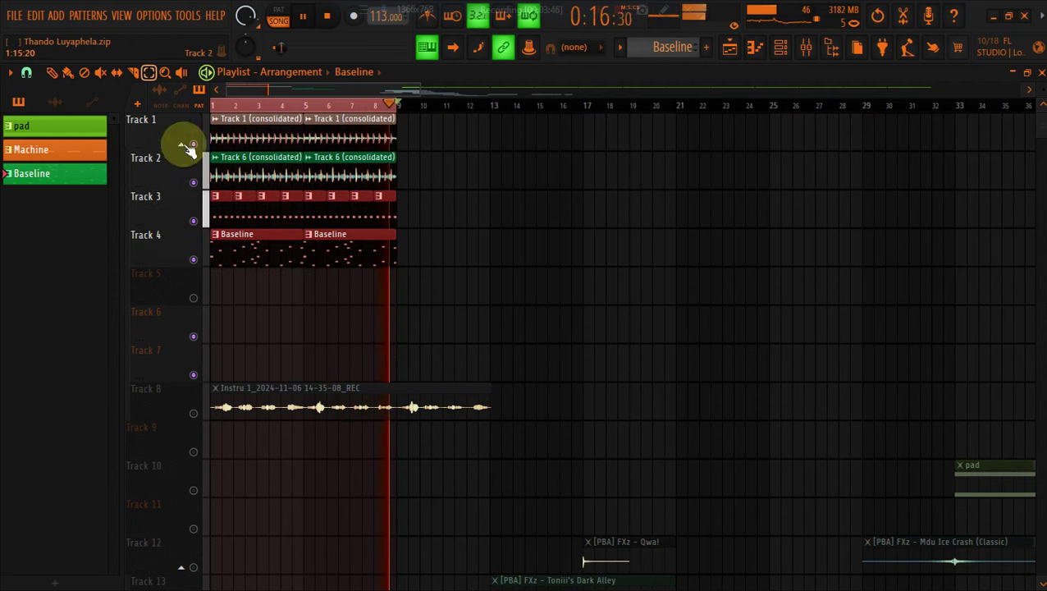
Duplicate all clips on Tracks 1 to 4 so they repeat across bars 9 to 16
drag(411, 276, 211, 124)
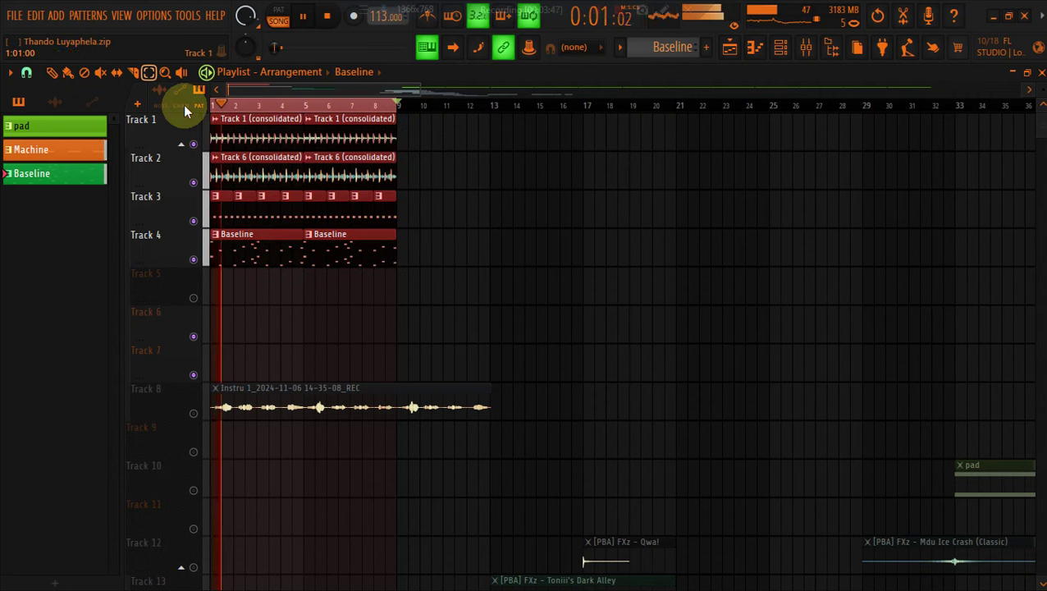
key(ctrl+b)
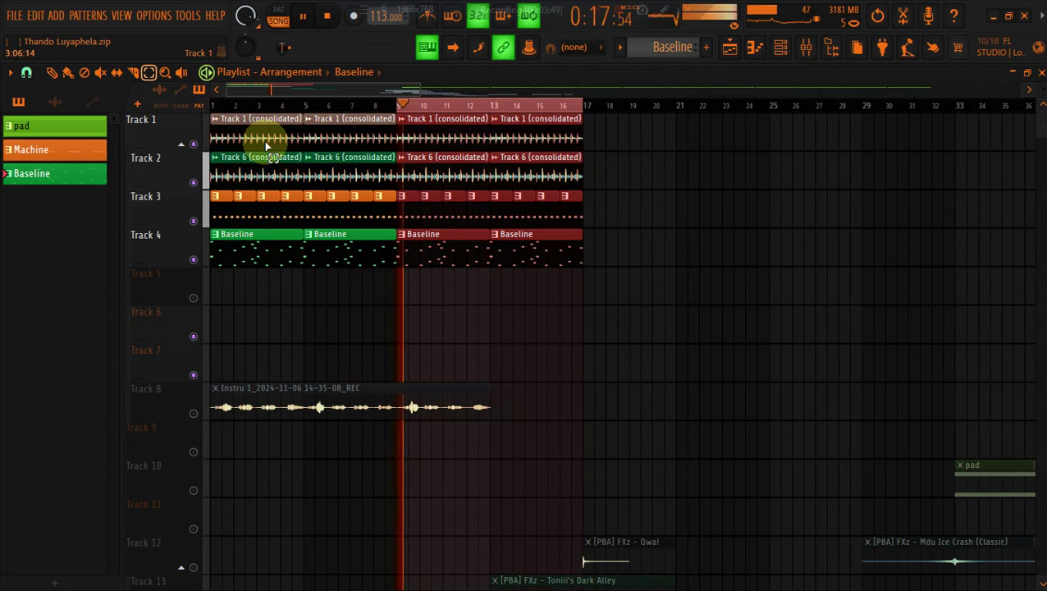
Create a pattern named Lead, unmute Track 5 and fill it with Lead clips across bars 9 to 16
drag(233, 91, 353, 87)
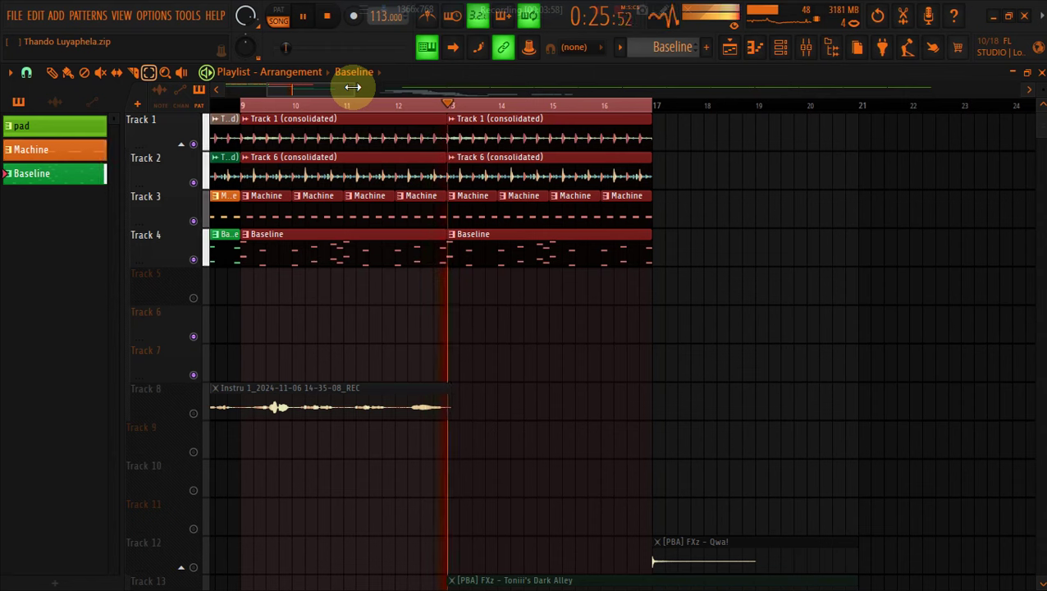
click(706, 47)
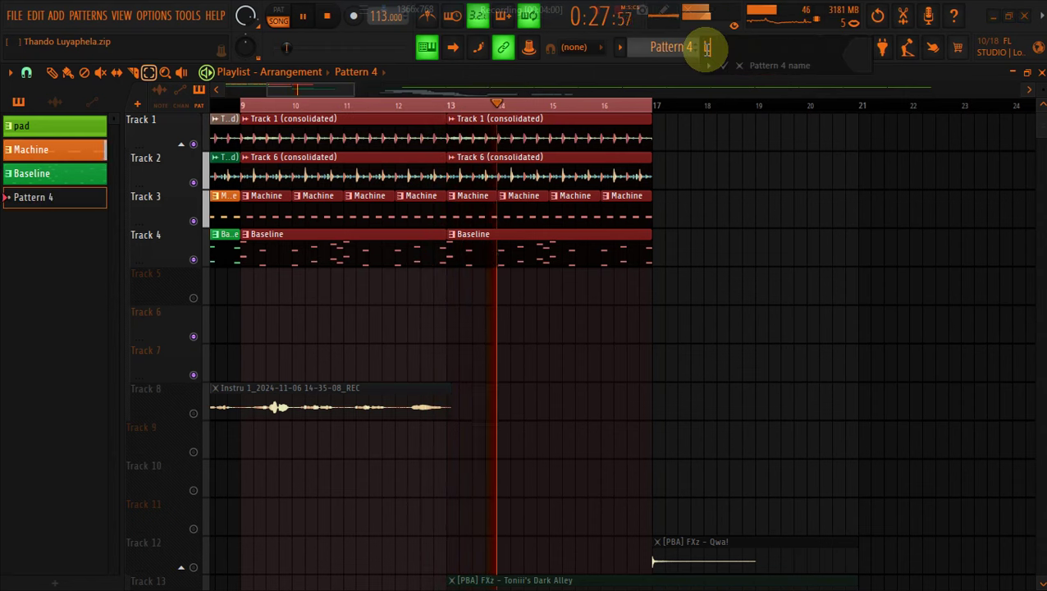
click(722, 64)
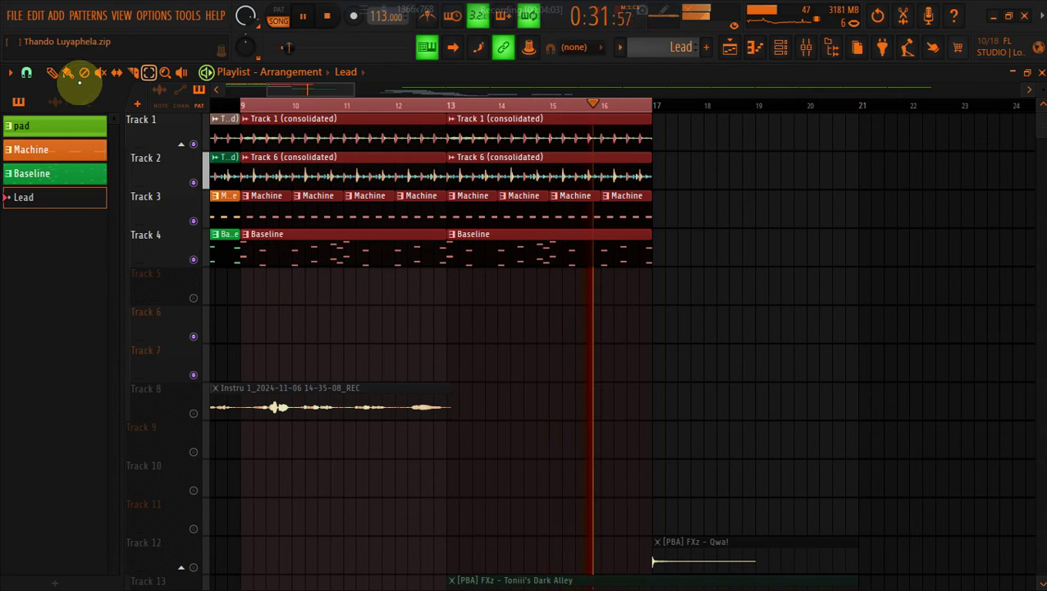
click(246, 280)
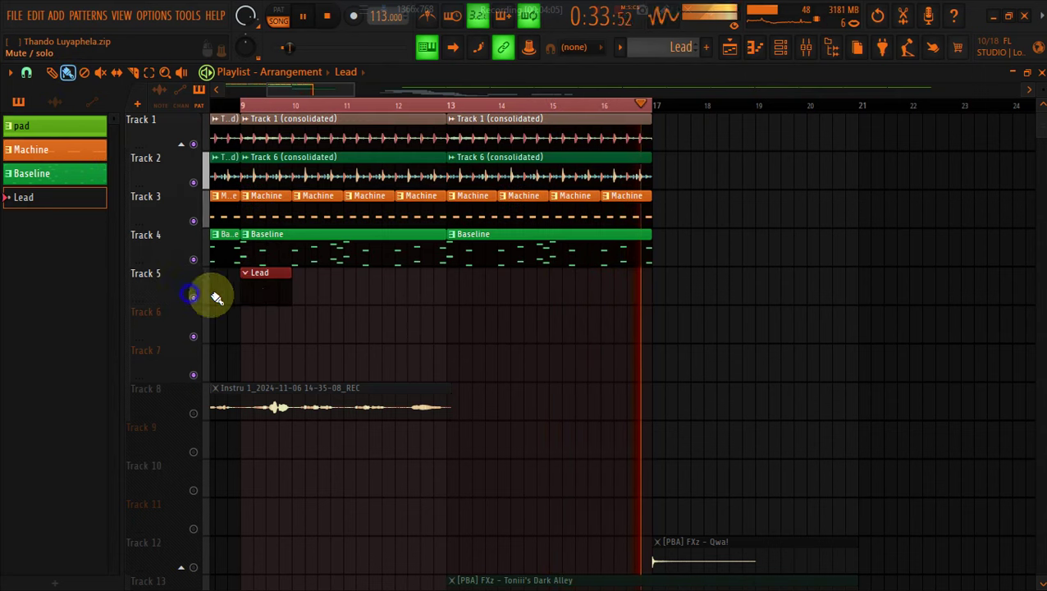
click(301, 294)
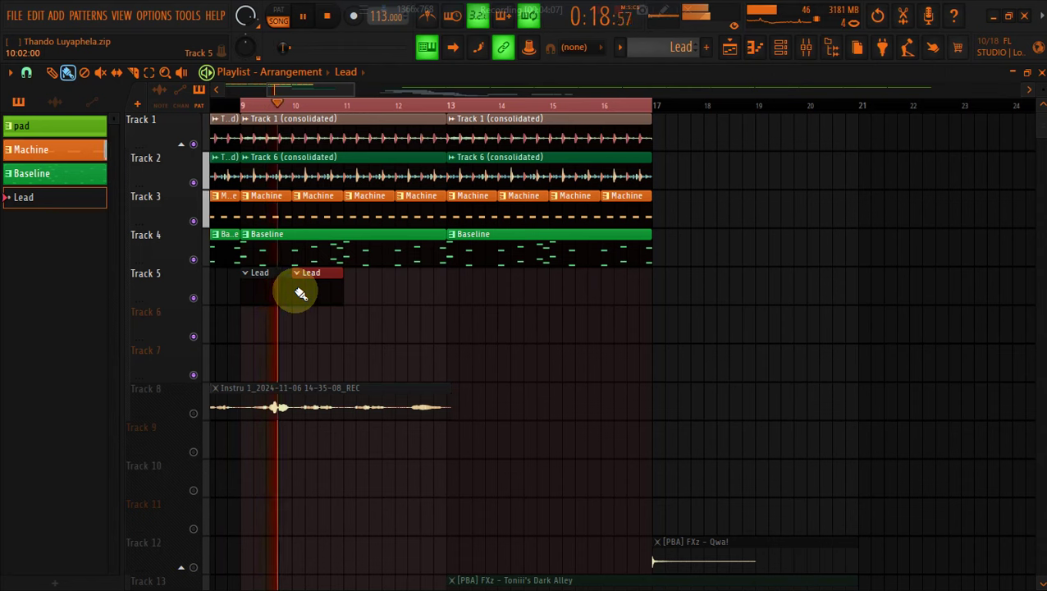
drag(301, 294, 628, 296)
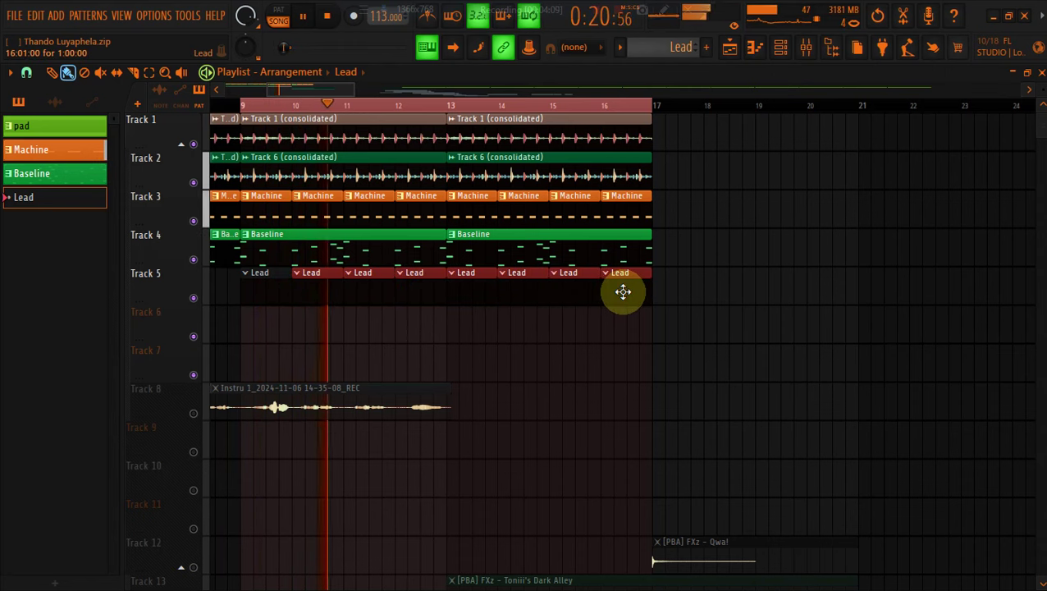
click(267, 281)
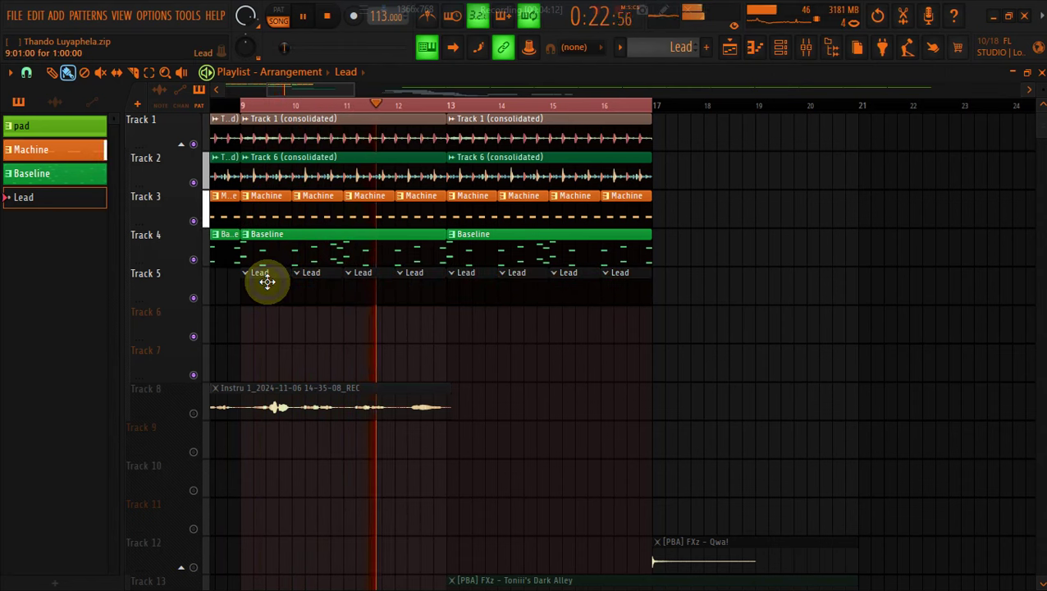
Unmute the Spire-1.1 #2 channel in the channel rack and open its piano roll
click(784, 56)
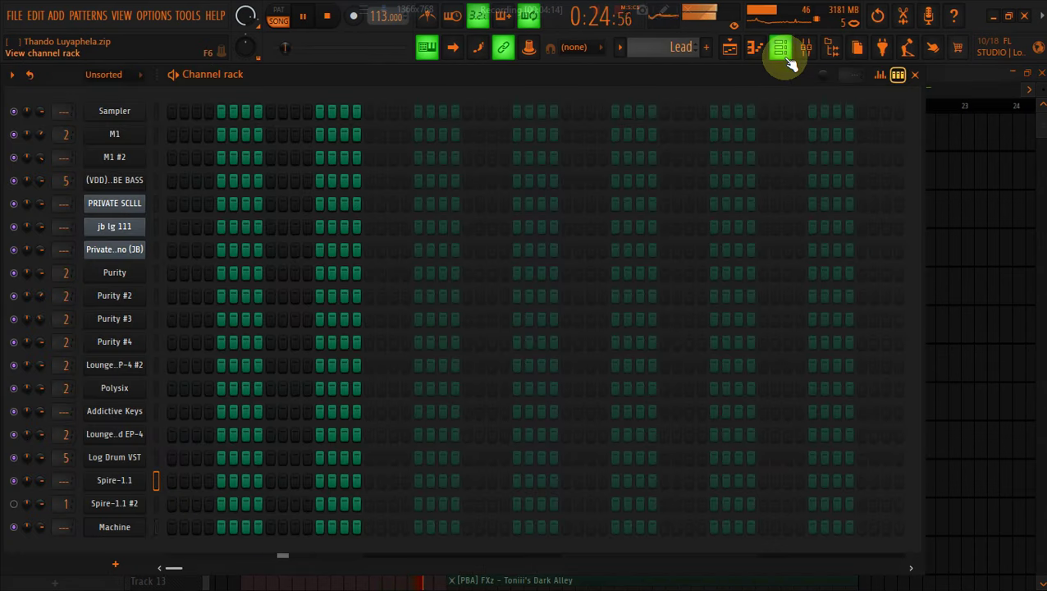
right_click(115, 503)
click(14, 504)
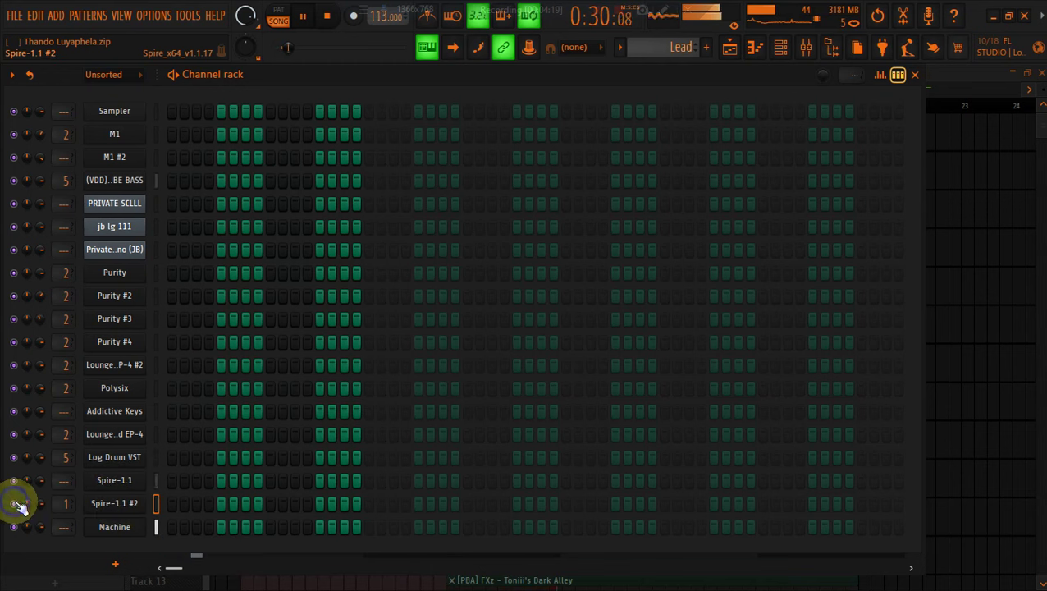
right_click(125, 506)
click(172, 371)
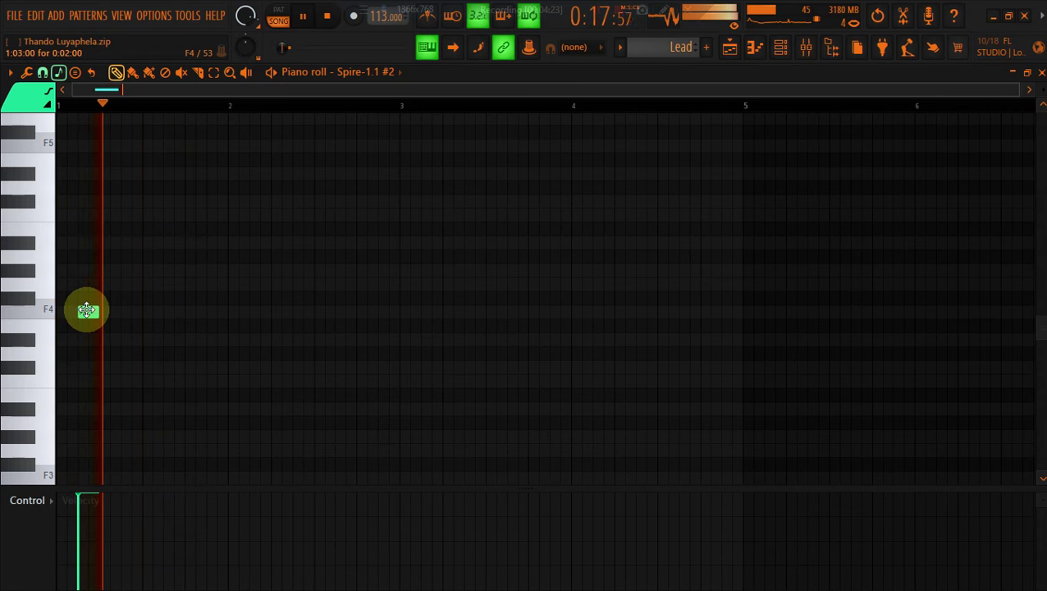
Raise the first Lead note an octave to F5 and add a C5 note at step 9 of bar 1
key(ctrl+Up)
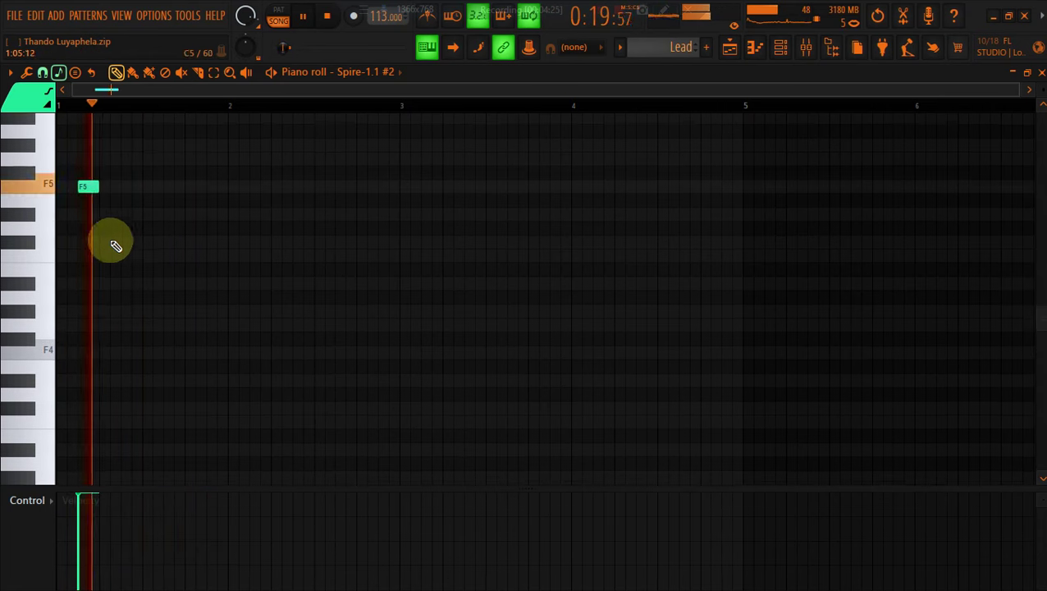
click(128, 188)
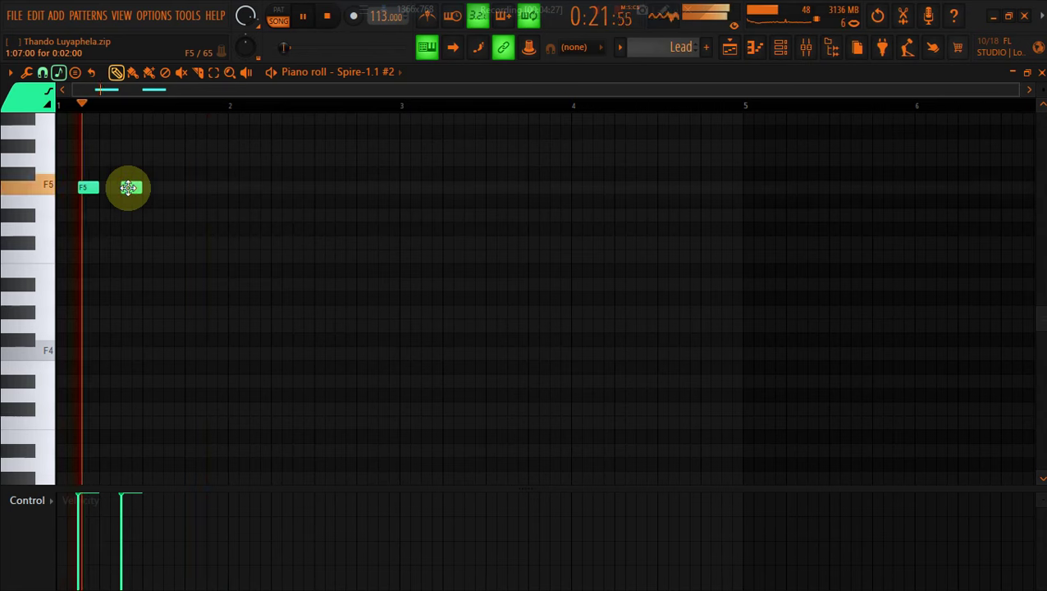
right_click(128, 188)
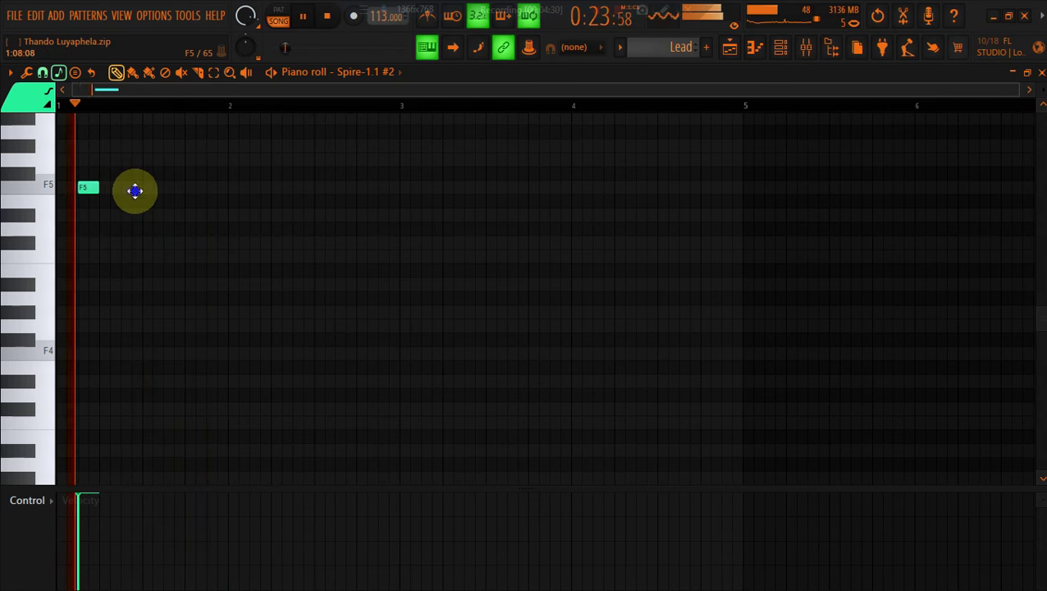
click(135, 190)
drag(142, 190, 157, 263)
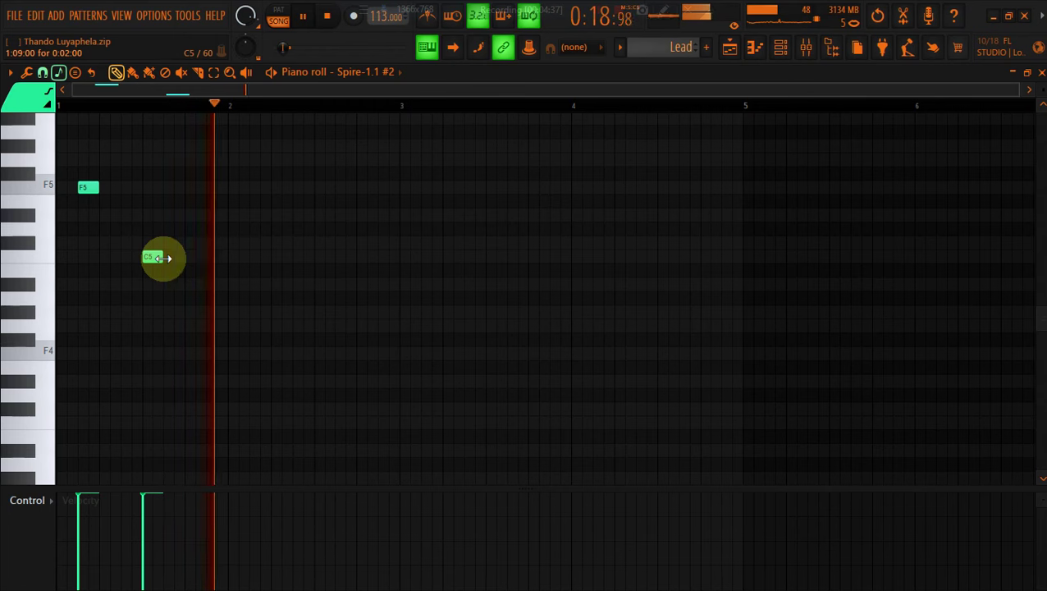
Add an F5 note at step 11 and C5 notes at steps 13 and 15 of bar 1
click(192, 256)
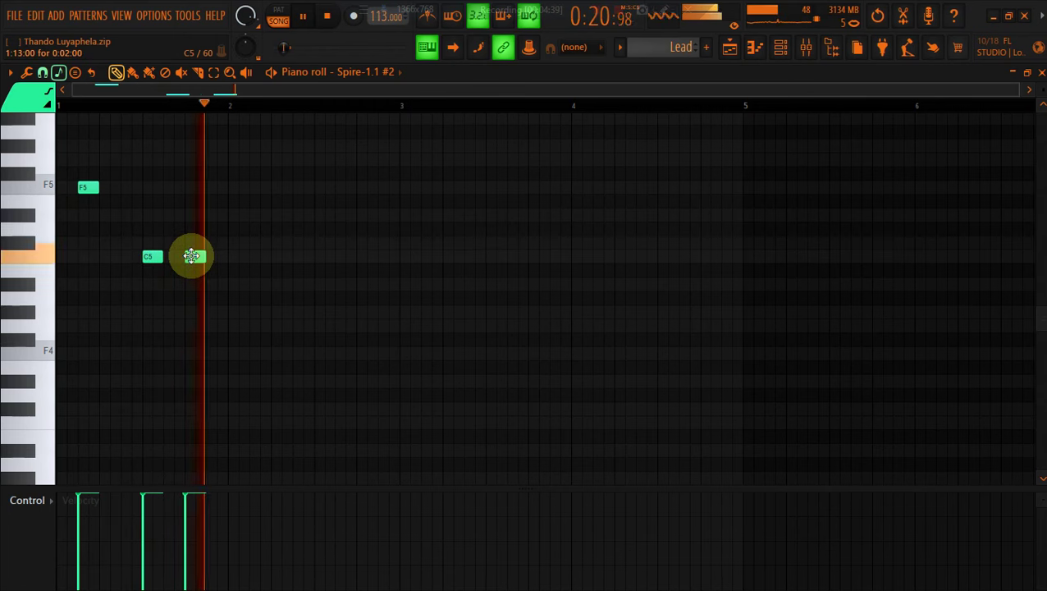
drag(191, 256, 171, 186)
click(193, 257)
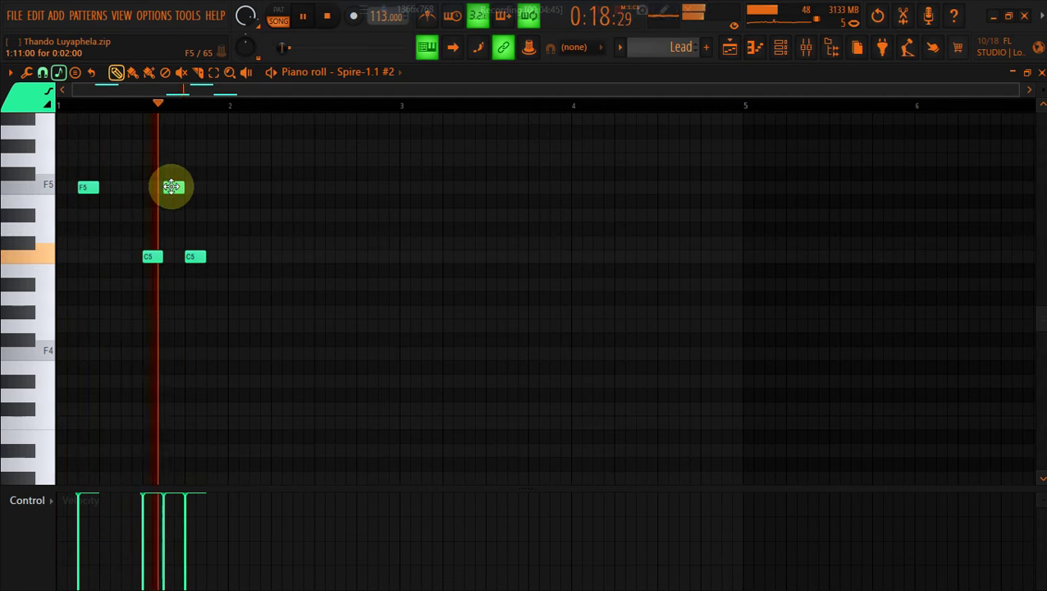
key(space)
key(space)
click(211, 215)
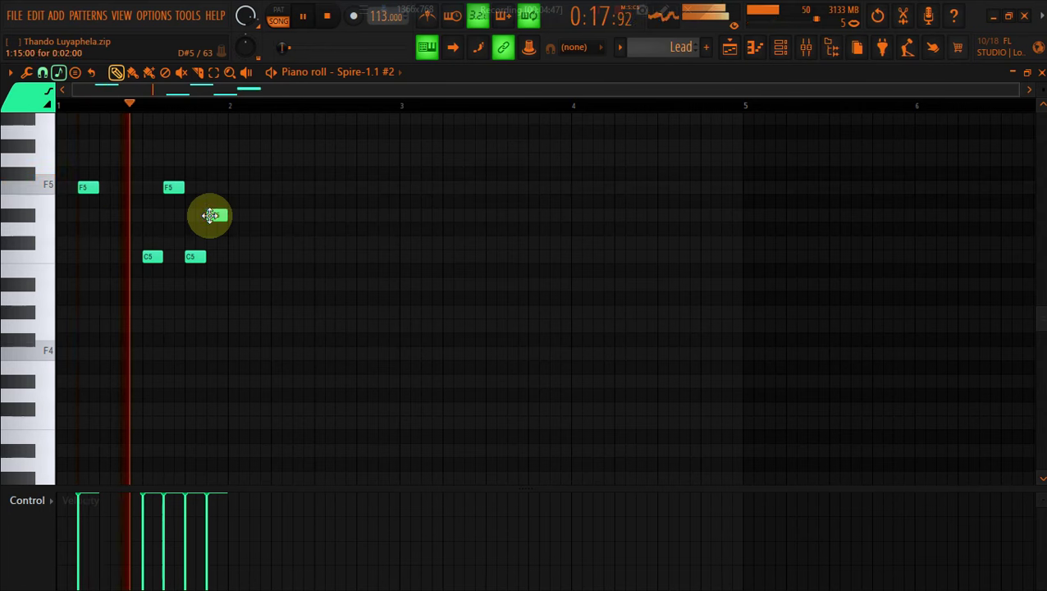
drag(211, 215, 215, 260)
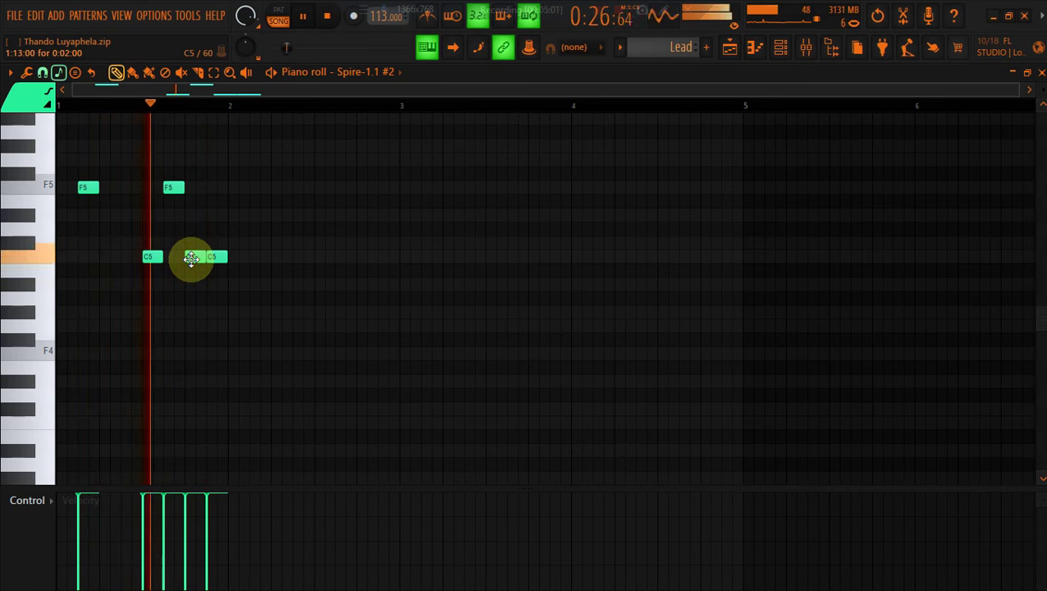
Return to the playlist and delete the Machine clips on Track 3 across bars 9 to 16
click(730, 50)
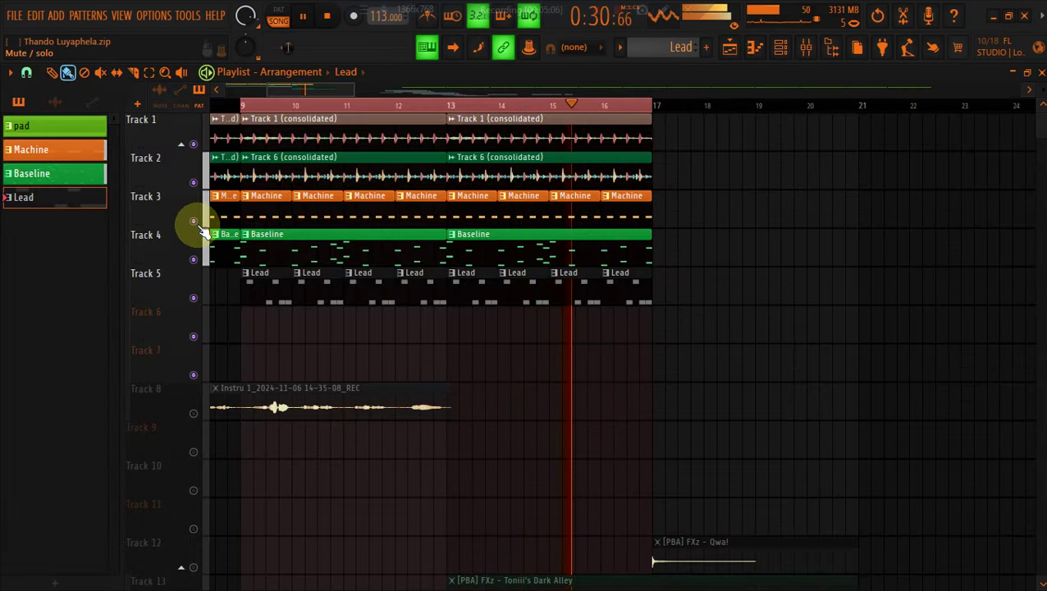
drag(265, 213, 670, 215)
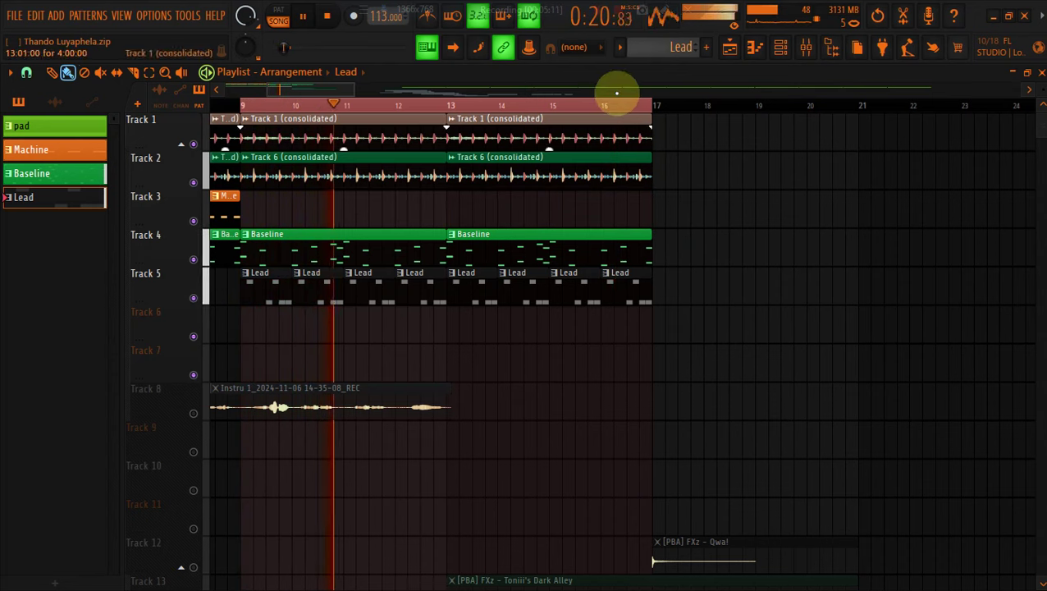
Create a new pattern named Pad and color it orange
click(711, 51)
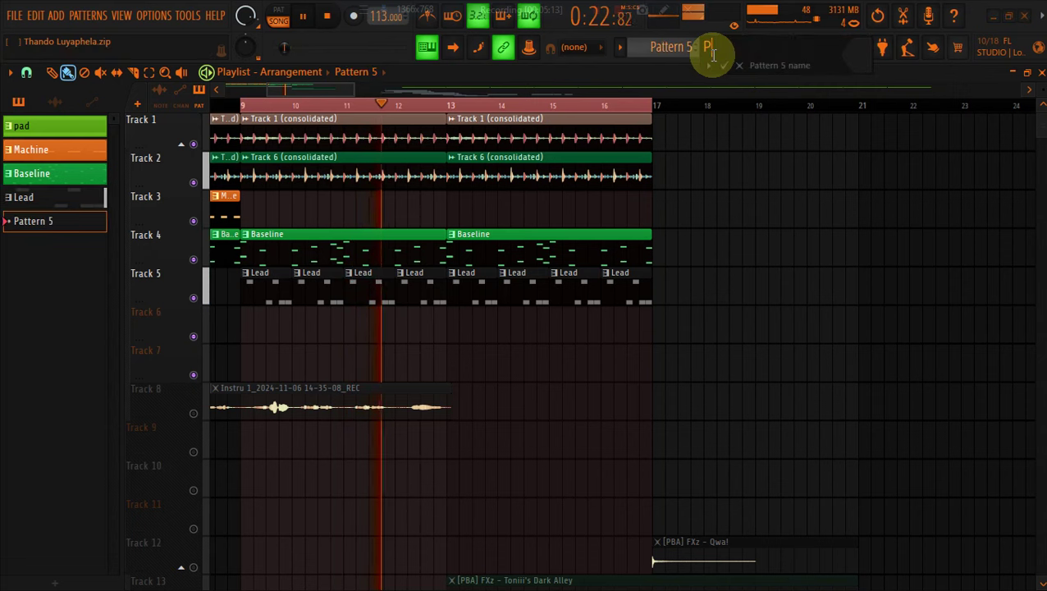
click(875, 64)
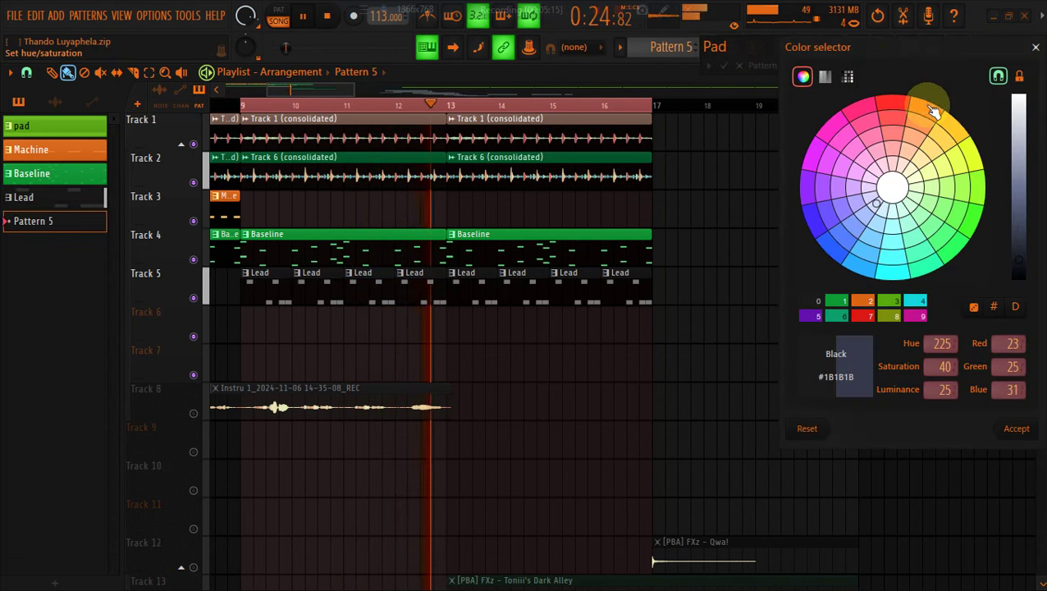
drag(998, 160, 1012, 198)
click(1015, 428)
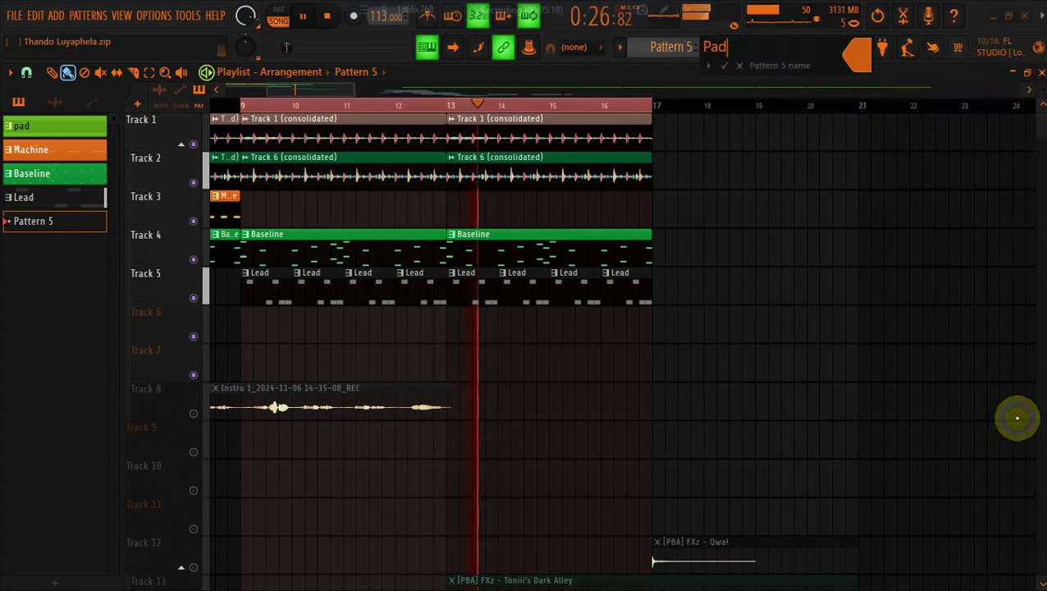
click(723, 66)
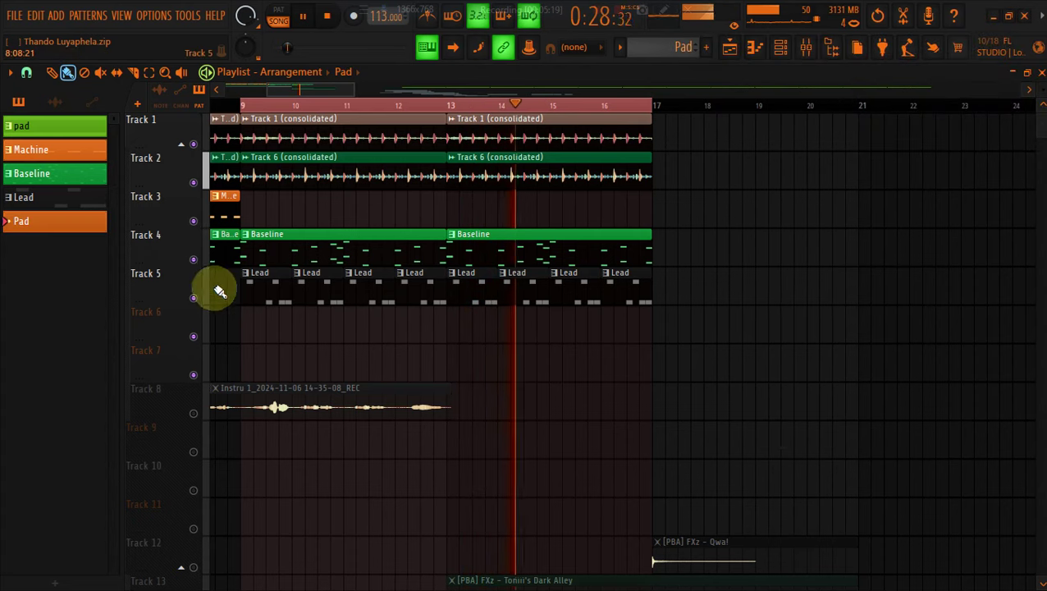
Place two four-bar Pad clips back to back on Track 6 across bars 9 to 16
click(271, 329)
drag(288, 329, 447, 323)
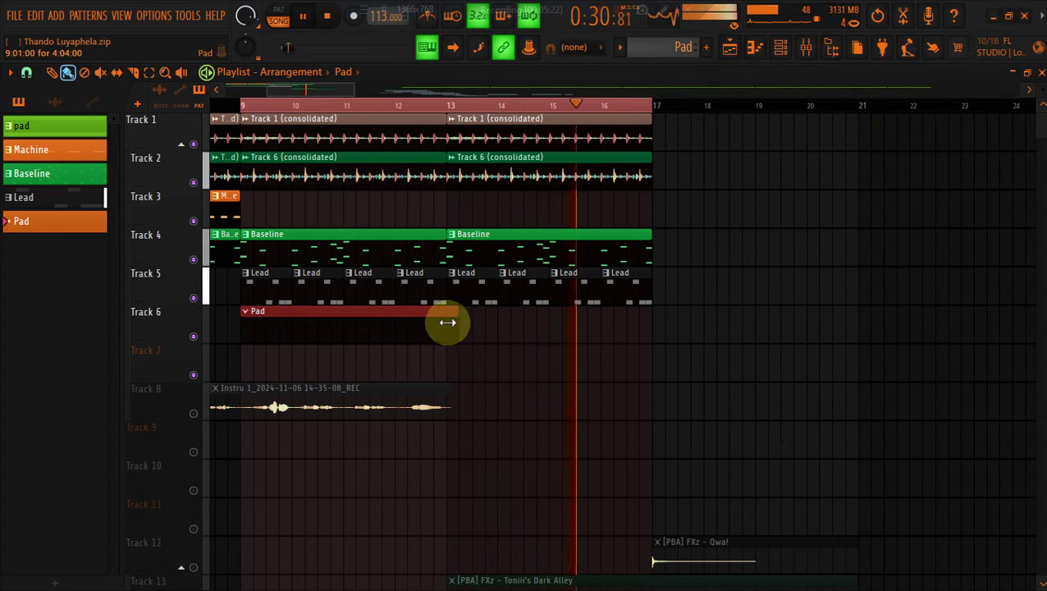
click(457, 328)
Open the M1 piano roll for the Pad pattern and draw a four-bar F note starting at bar 1
click(781, 46)
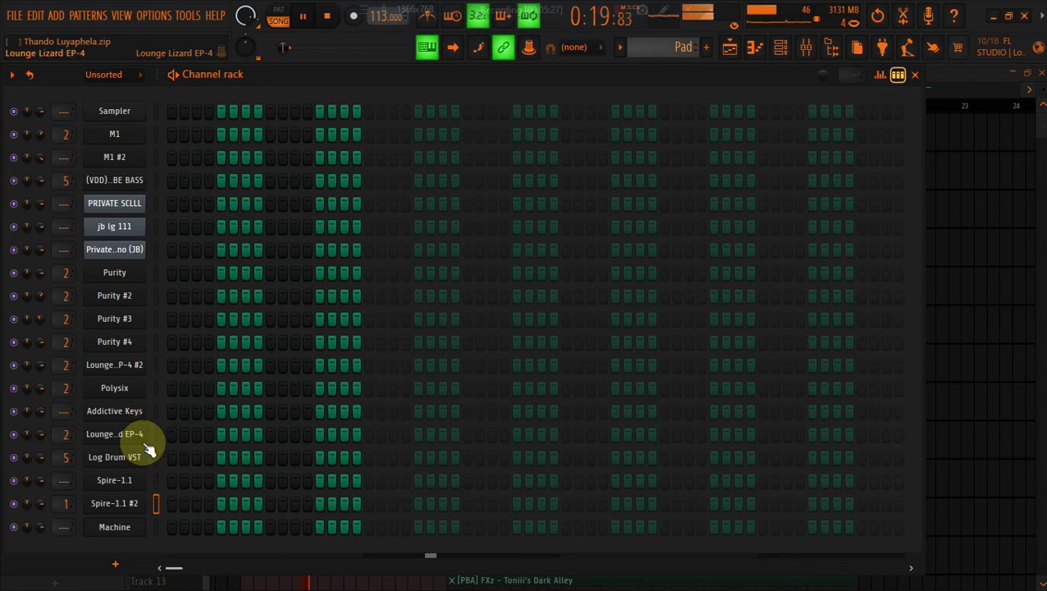
right_click(141, 132)
click(194, 134)
click(132, 73)
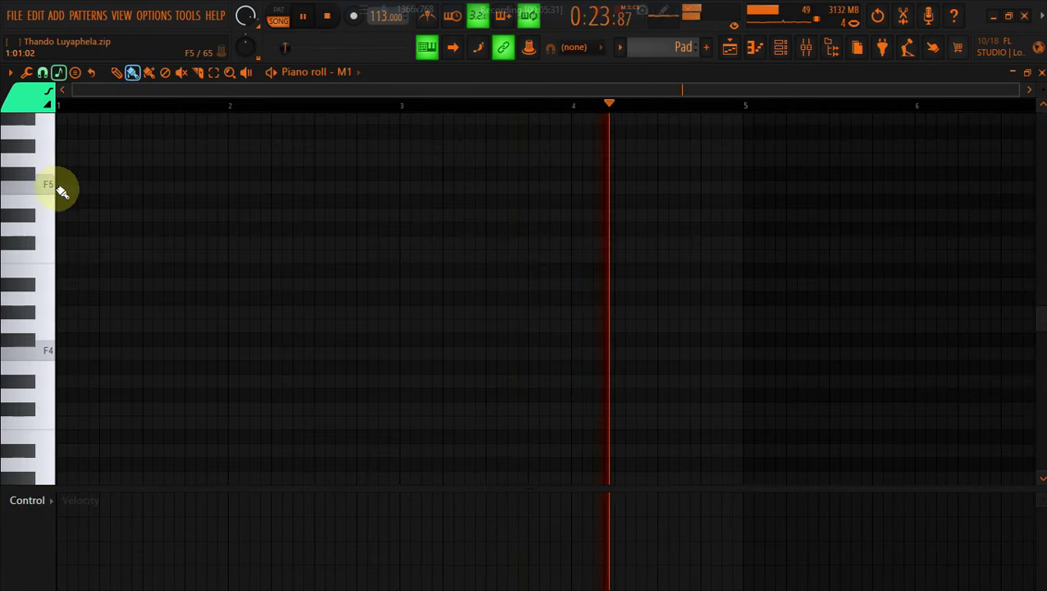
click(63, 191)
drag(72, 188, 734, 194)
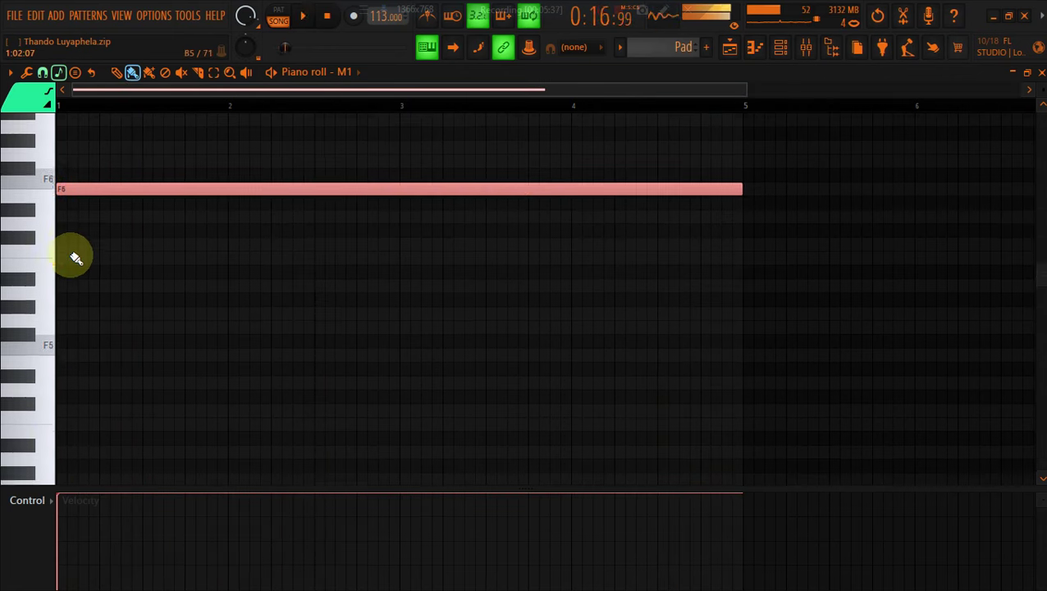
Transpose the four-bar Pad note to C6, restarting playback to hear it
scroll(76, 258, up, 1)
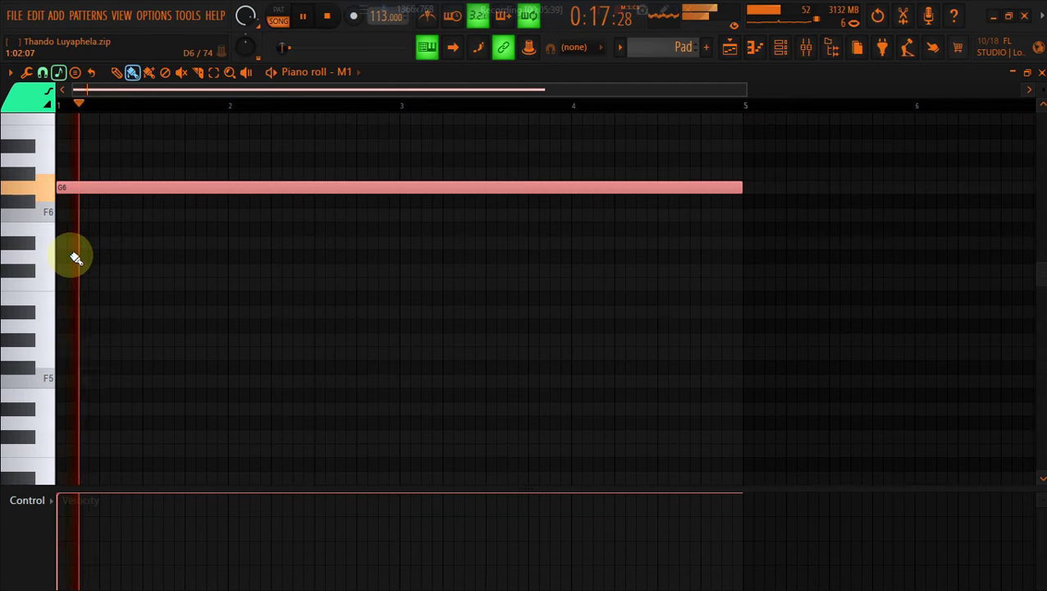
key(Up)
key(Up)
key(Up)
key(space)
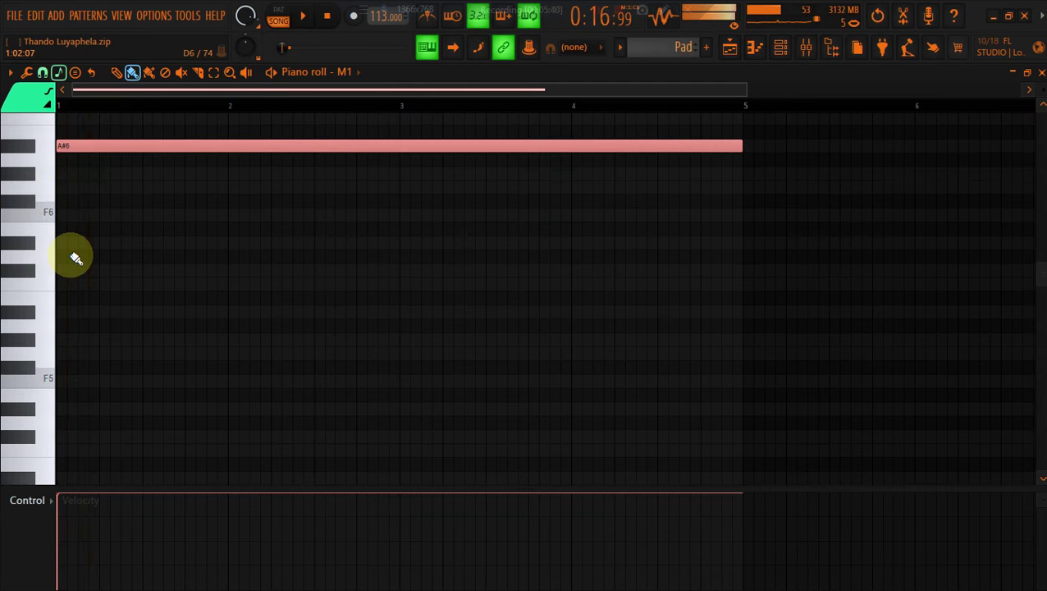
key(shift+Up)
key(shift+Up)
key(ctrl+Down)
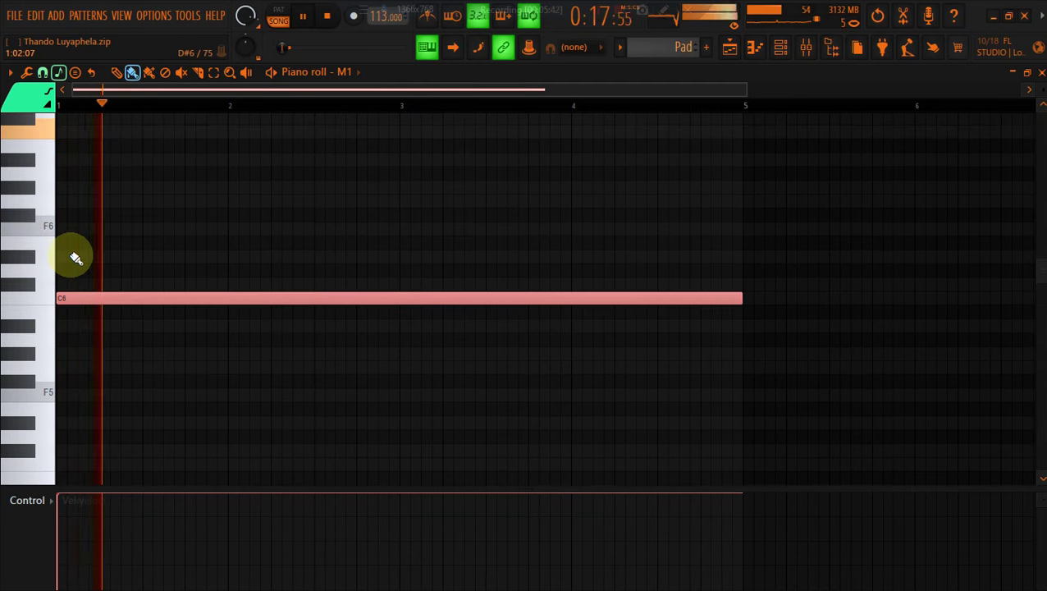
Add a four-bar F6 note at bar 1 and lower both Pad notes' velocity to about 65%
click(70, 227)
drag(83, 228, 71, 228)
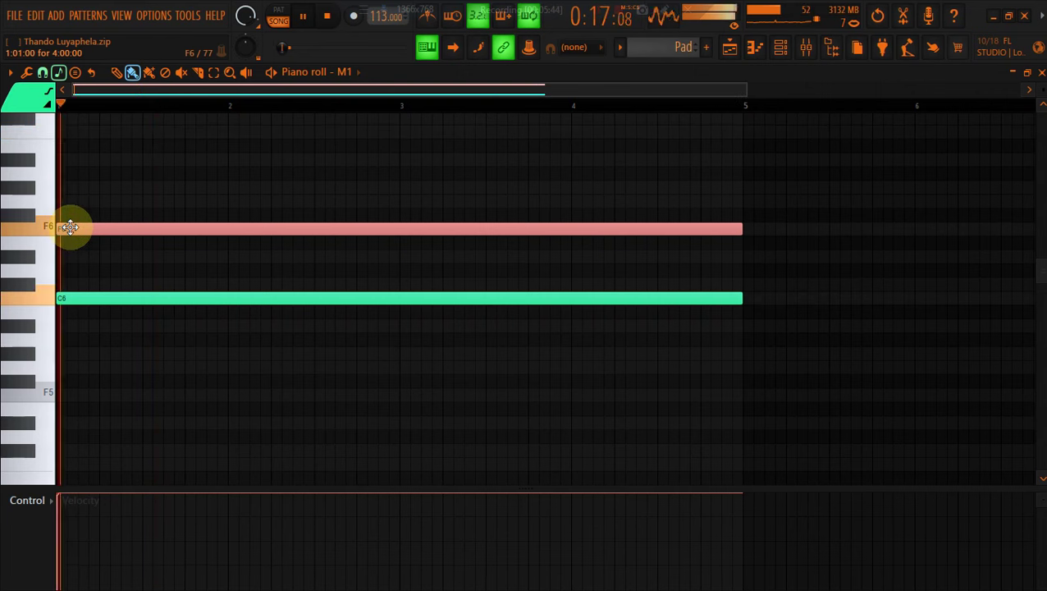
key(ctrl+a)
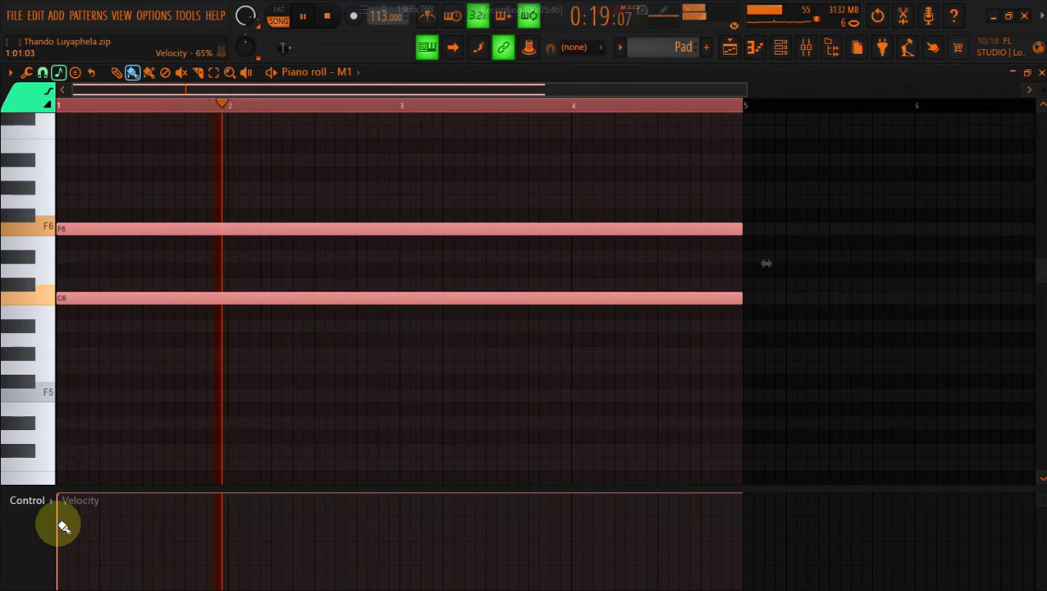
drag(59, 519, 63, 525)
Select the Baseline pattern, mute its Spire-1.1 channel and return to the playlist
click(730, 47)
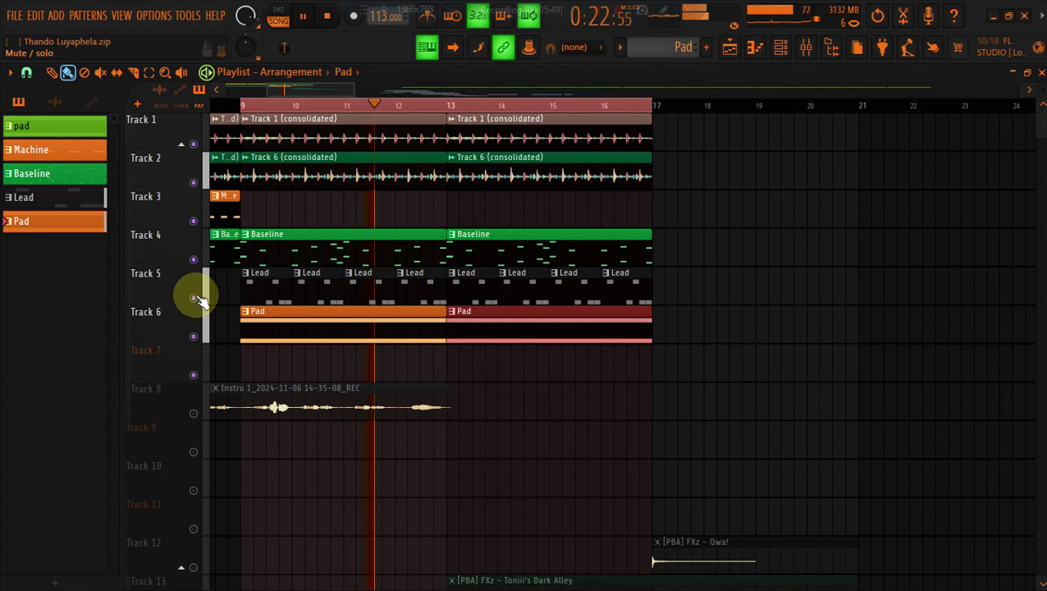
click(320, 243)
click(780, 47)
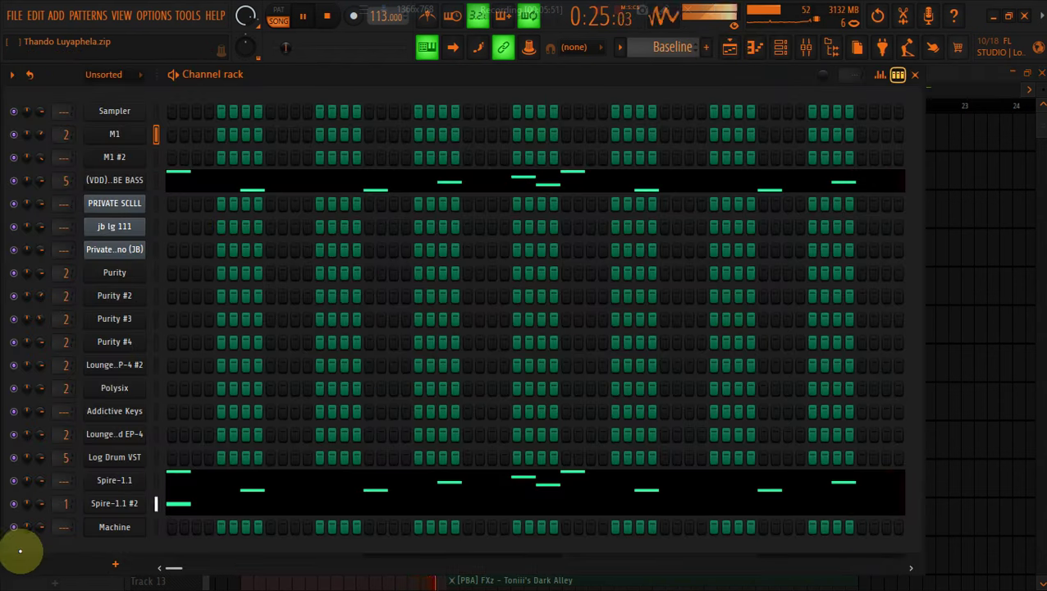
click(13, 480)
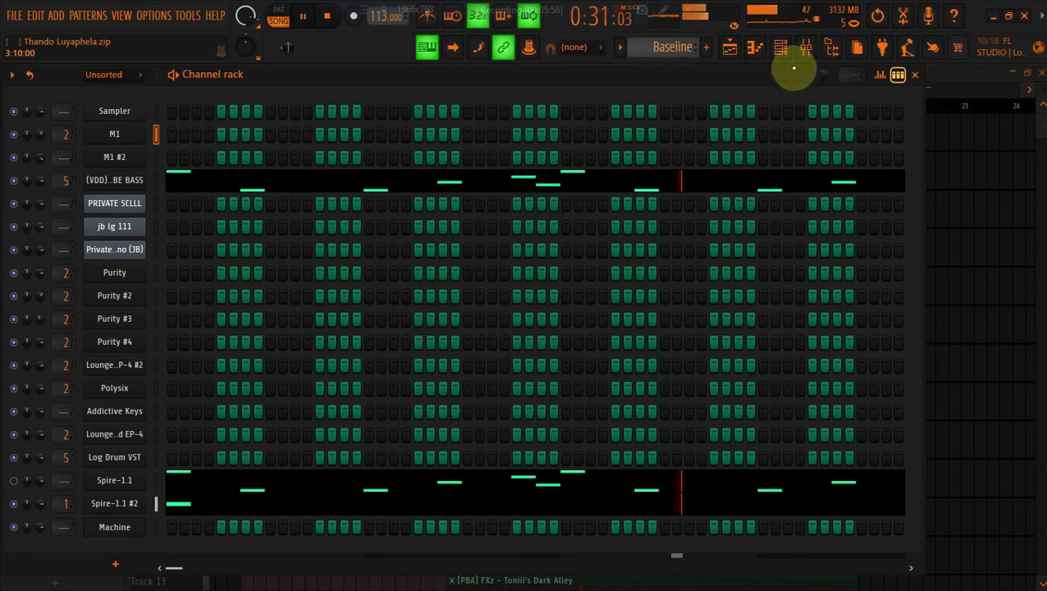
click(730, 47)
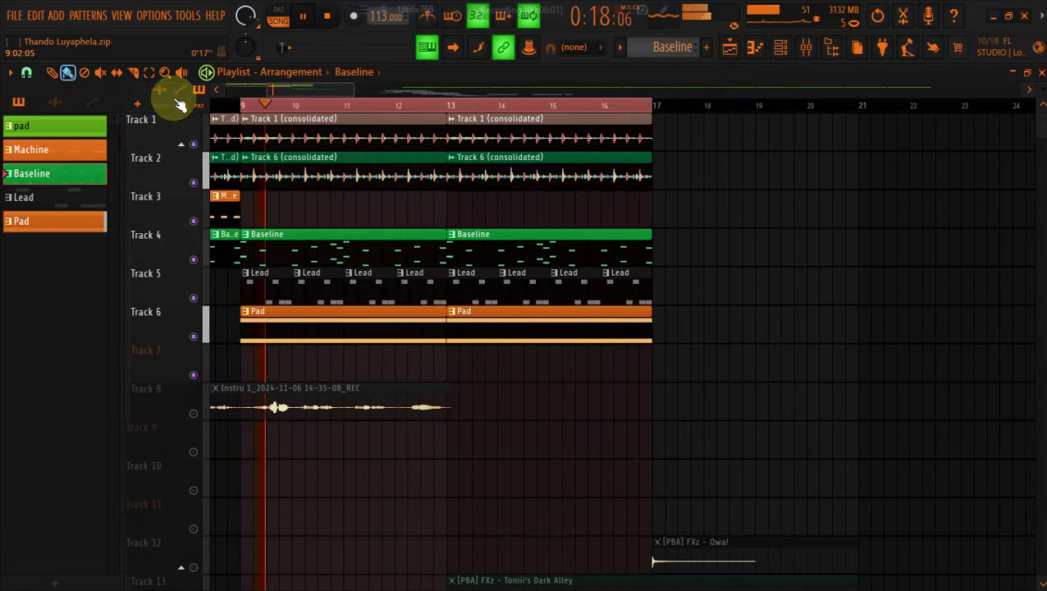
Duplicate the clips of bars 9 to 16 into bars 17 to 24 and delete the copied Lead clips on Track 5
click(145, 76)
drag(670, 341, 249, 136)
key(ctrl+b)
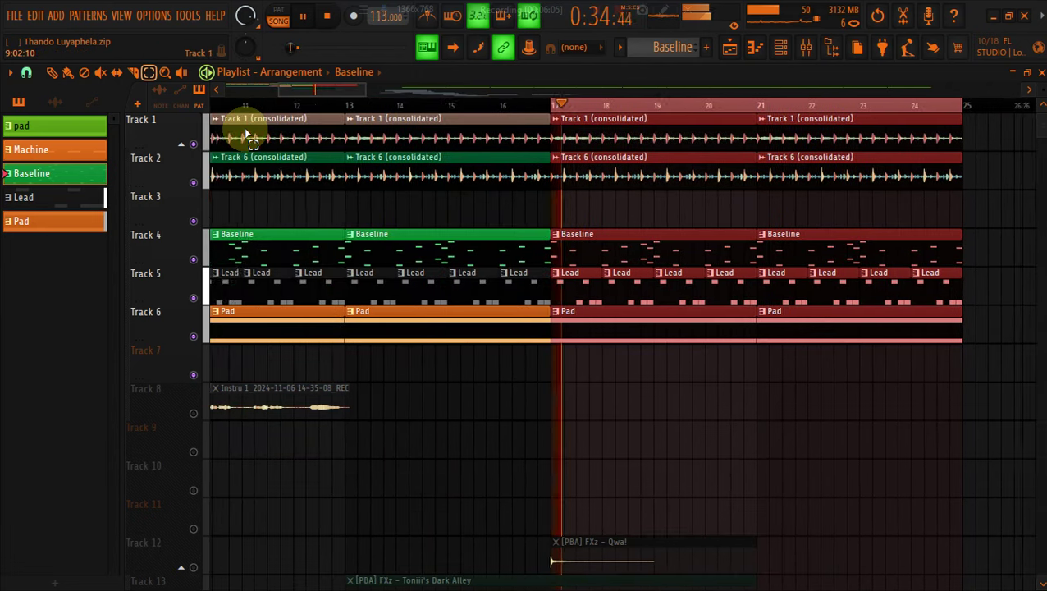
drag(563, 274, 915, 292)
key(Delete)
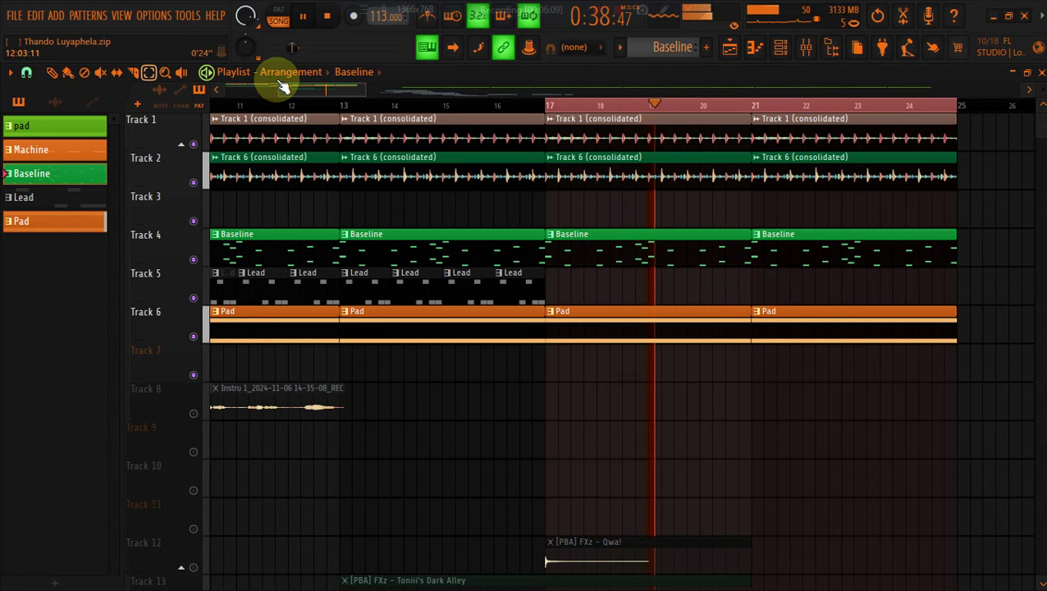
Create a new pattern named Chord Chop
drag(278, 86, 361, 88)
click(68, 72)
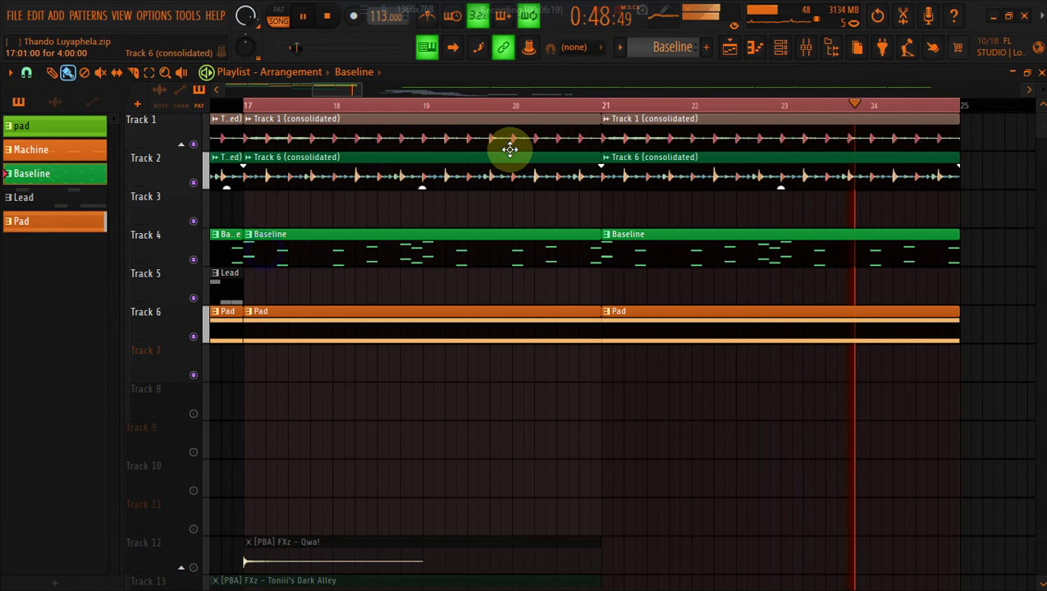
click(710, 48)
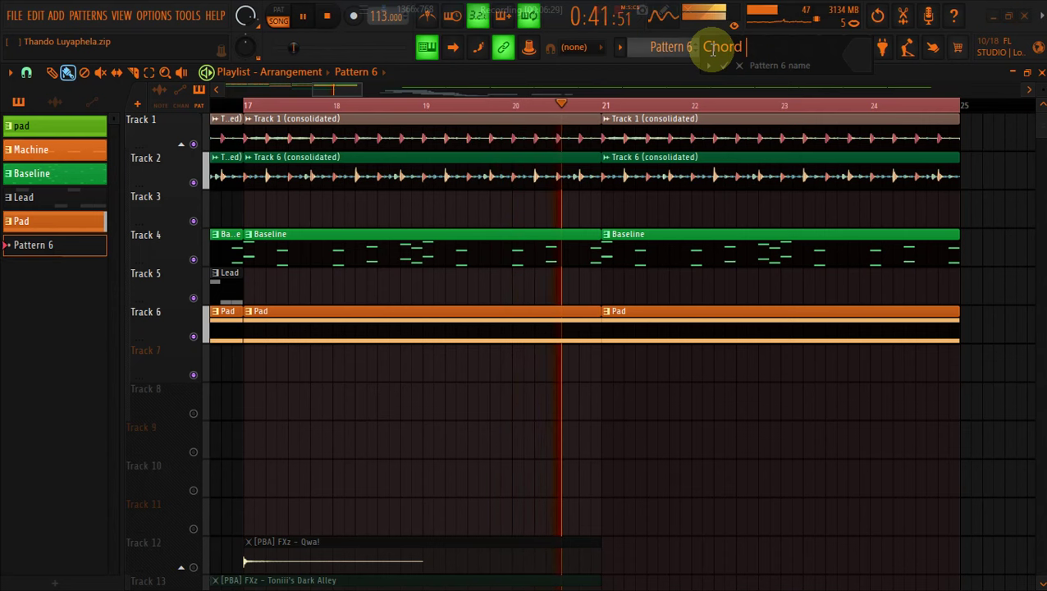
text(Chord Chop)
key(Return)
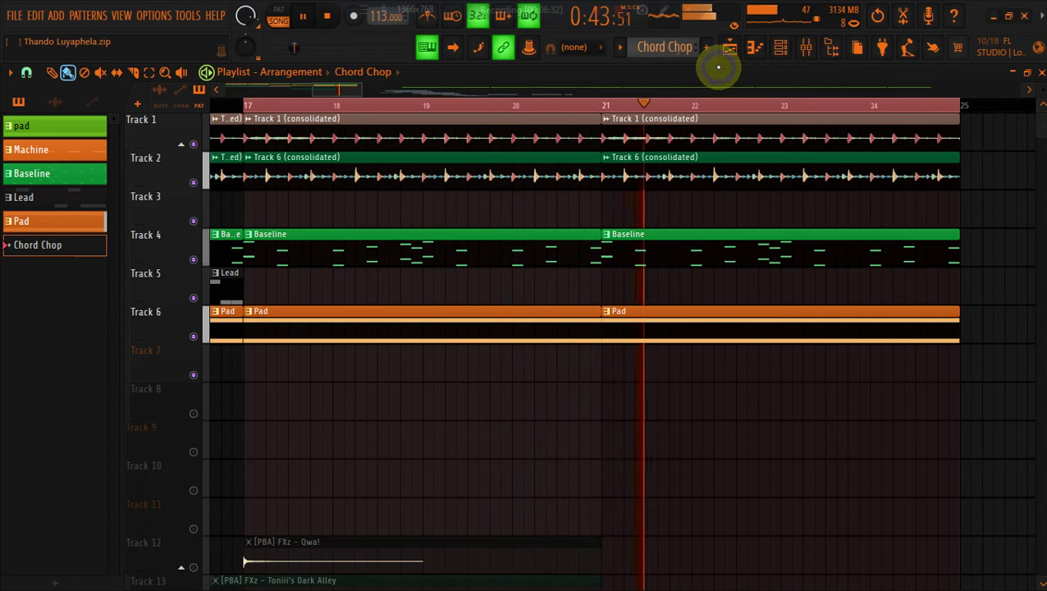
Fill Track 7 with one-bar Chord Chop clips from bar 17 to bar 24, removing the extra clip at bar 25
click(243, 361)
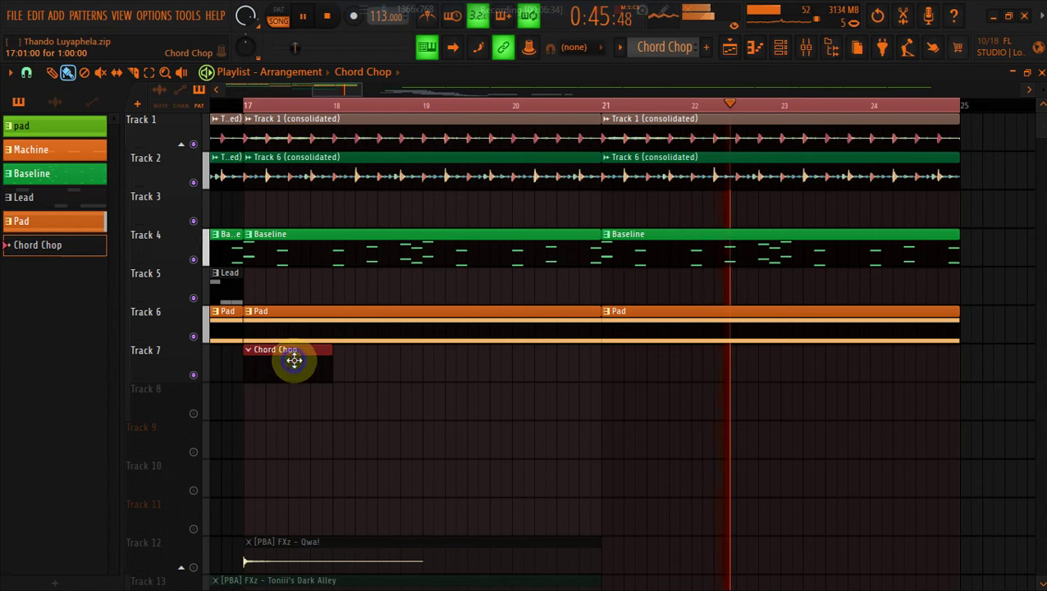
key(space)
key(space)
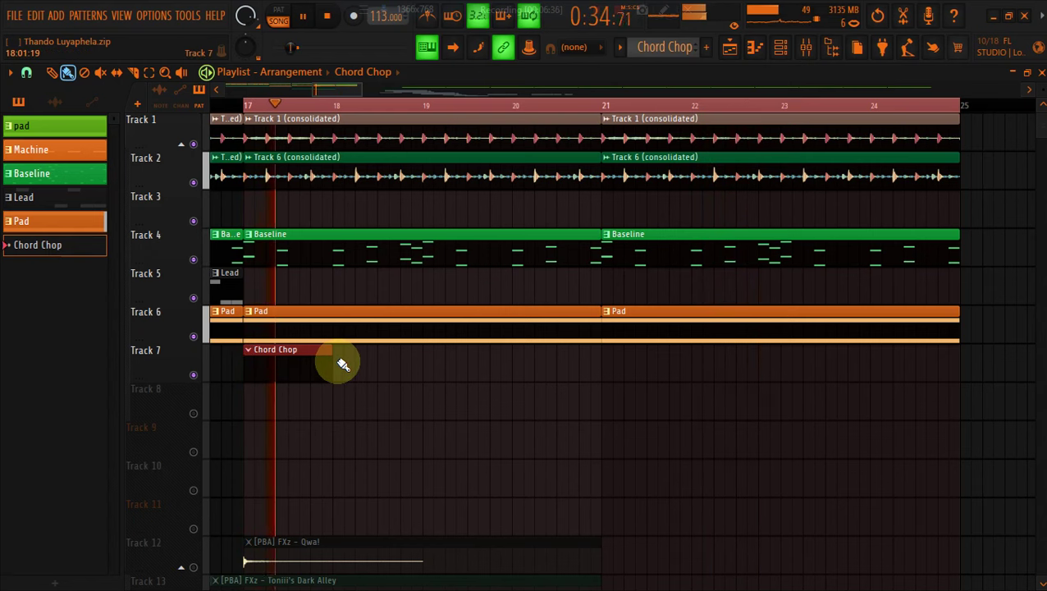
mouse_move(343, 364)
mouse_down()
mouse_move(686, 358)
mouse_move(993, 383)
mouse_up()
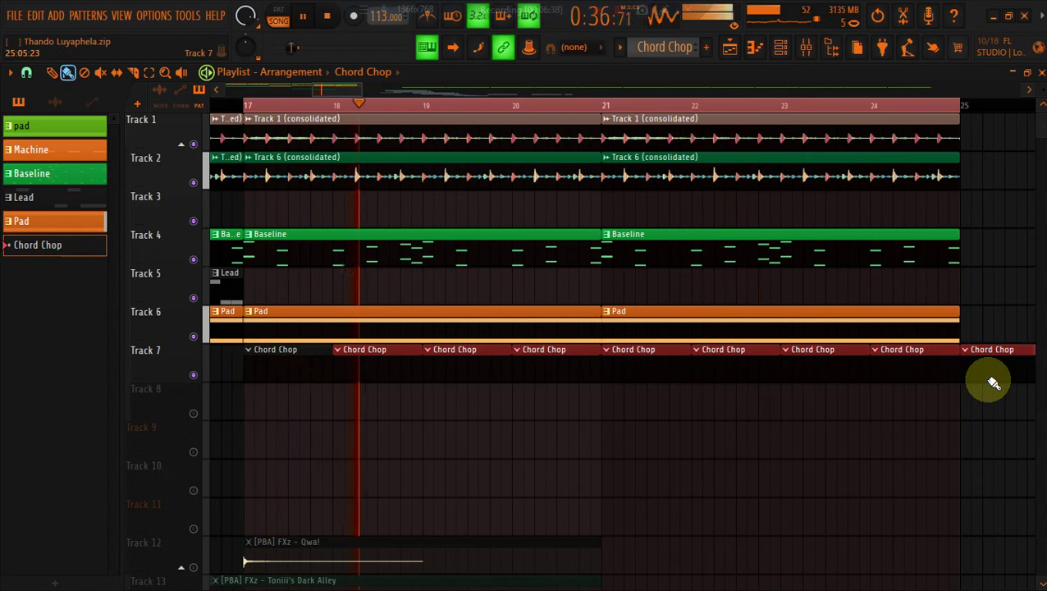
right_click(1010, 355)
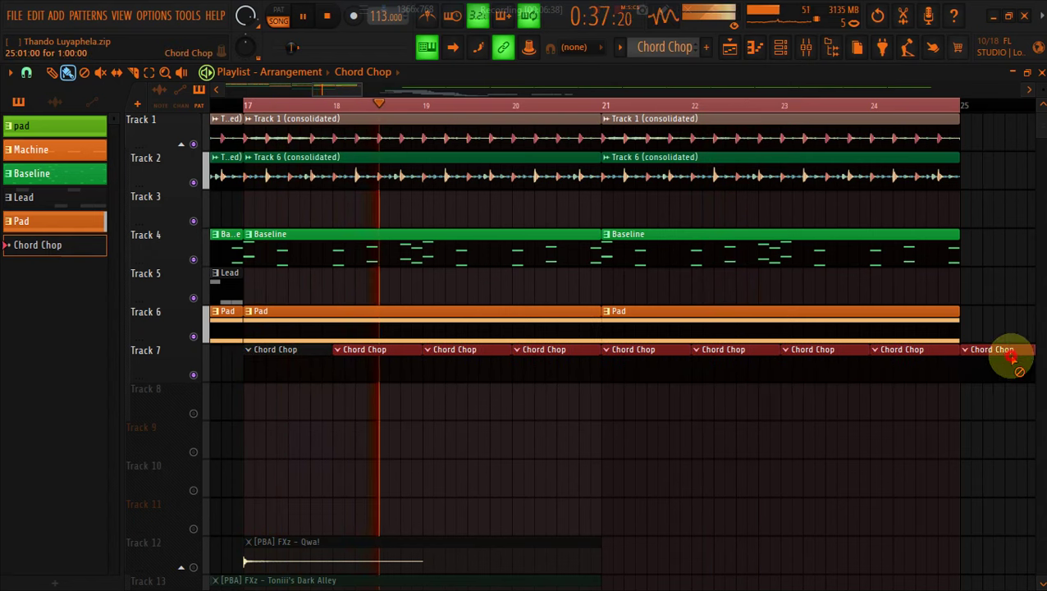
Try F6, C#6 and F5 notes for the Chord Chop pattern in M1's piano roll, delete them and return to the playlist
click(779, 48)
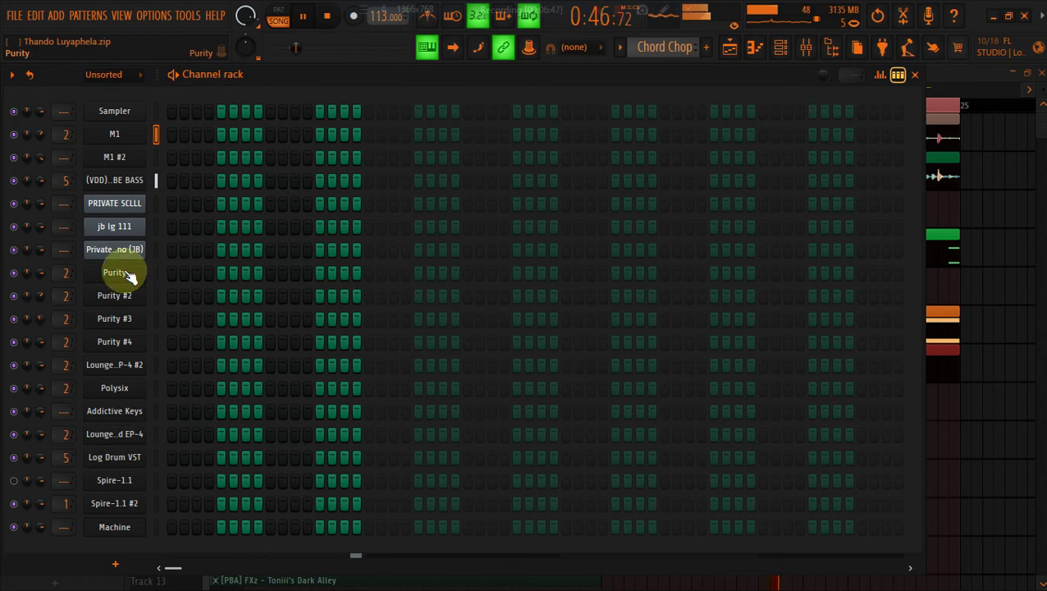
right_click(144, 128)
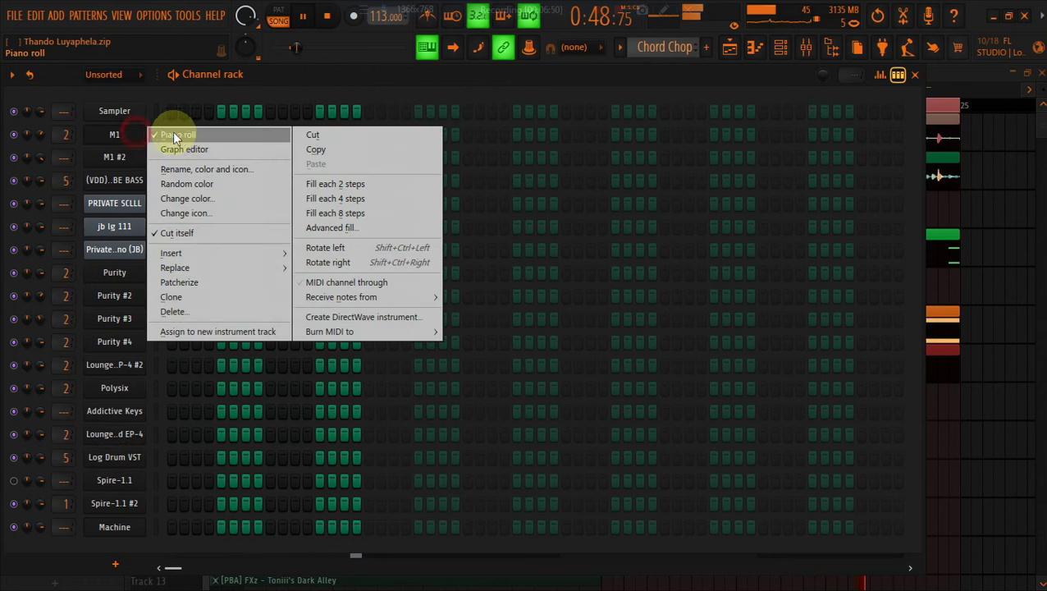
click(171, 133)
right_click(146, 127)
click(168, 136)
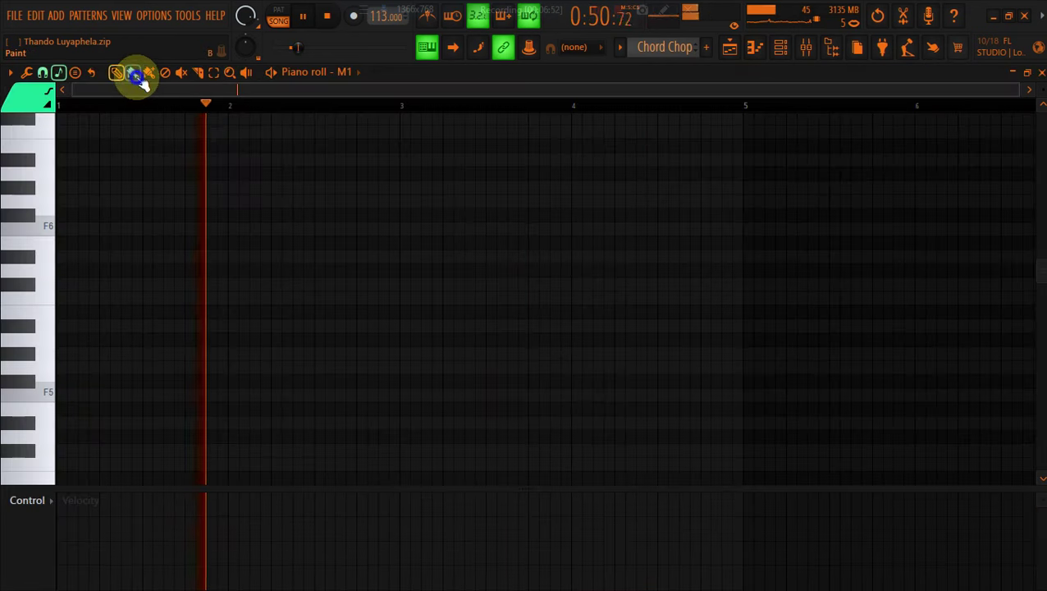
click(84, 227)
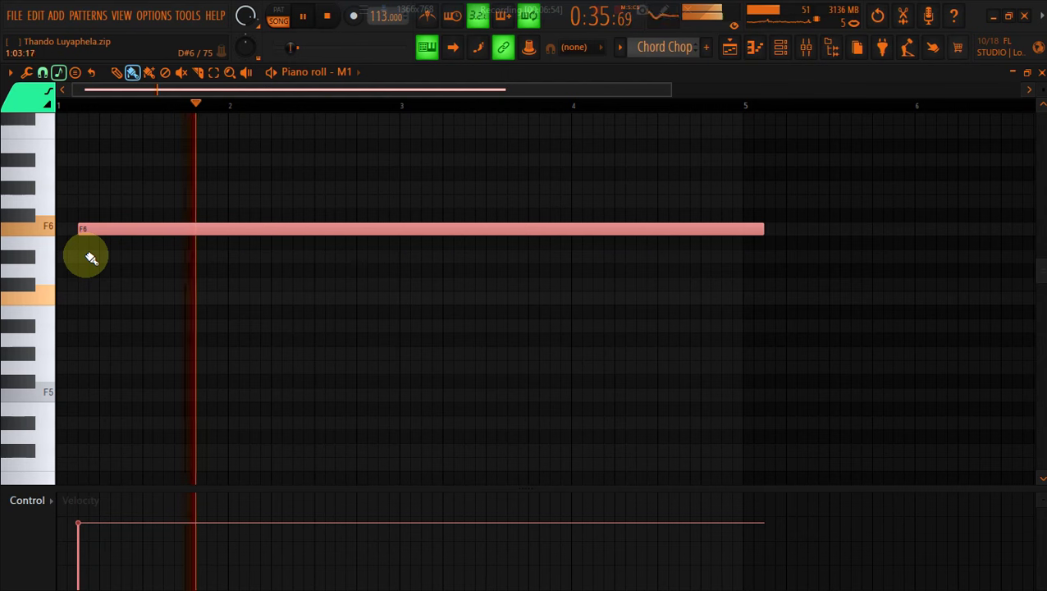
click(85, 284)
right_click(99, 179)
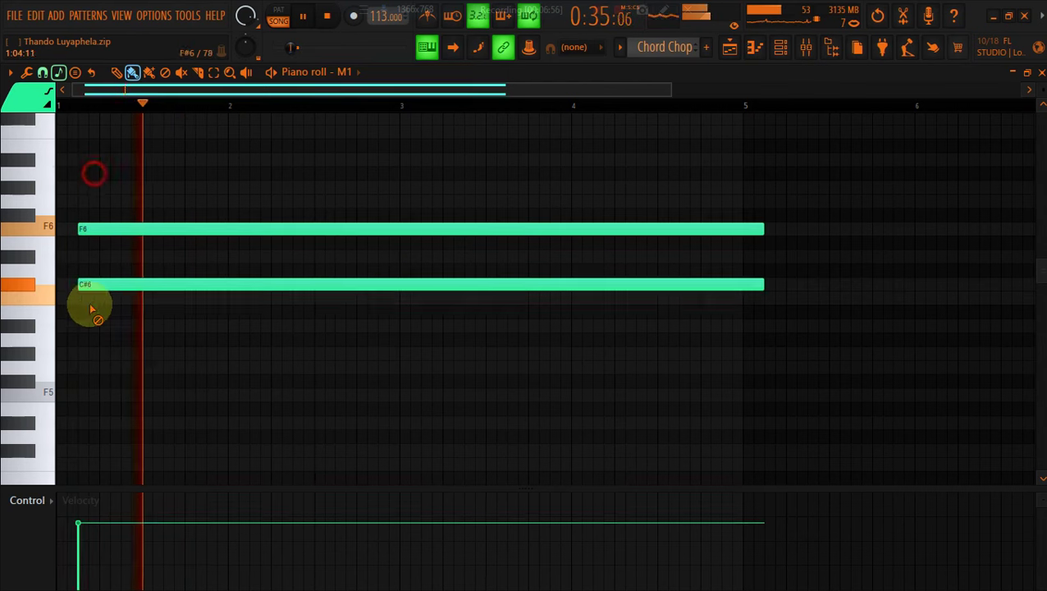
key(Delete)
click(104, 396)
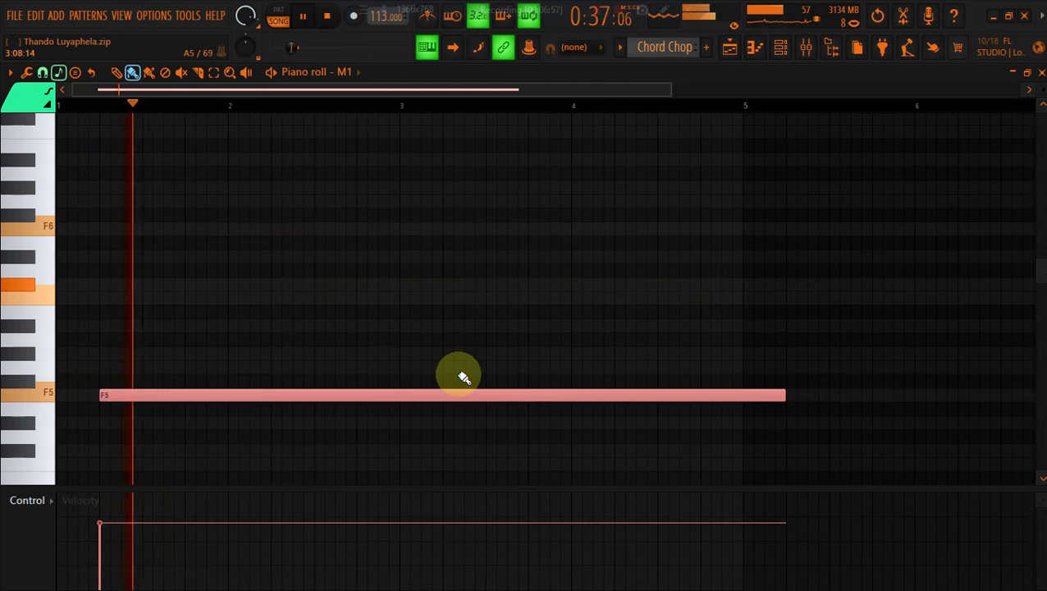
right_click(459, 394)
click(736, 51)
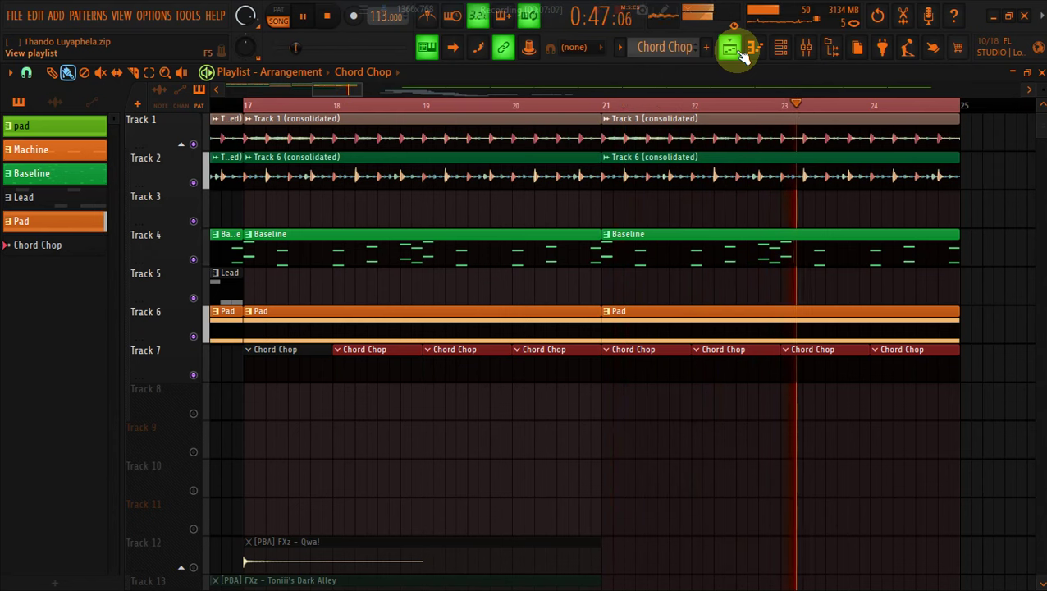
right_click(311, 369)
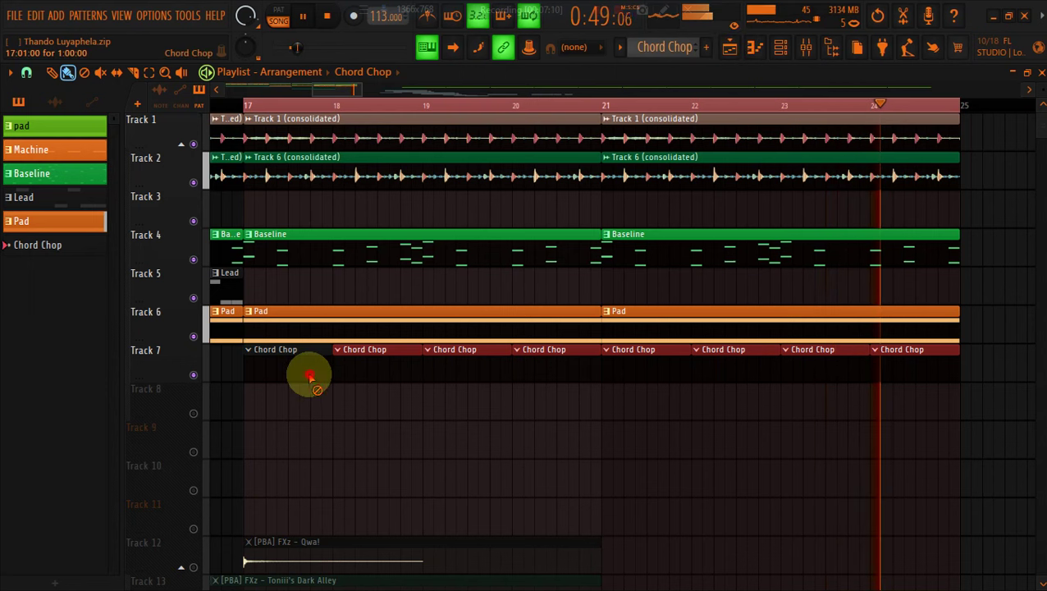
key(ctrl+z)
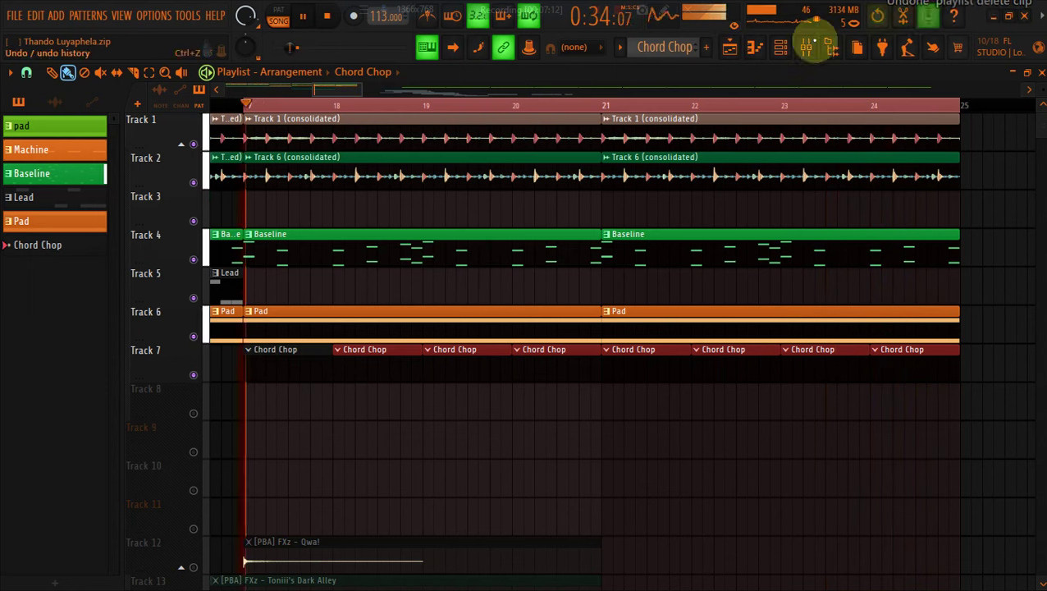
click(778, 46)
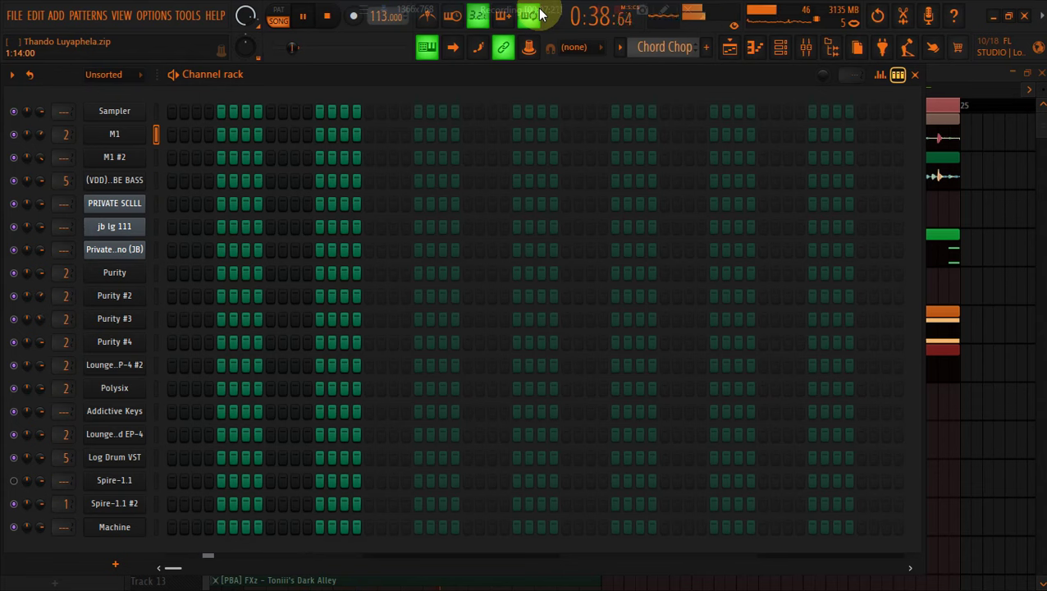
click(730, 47)
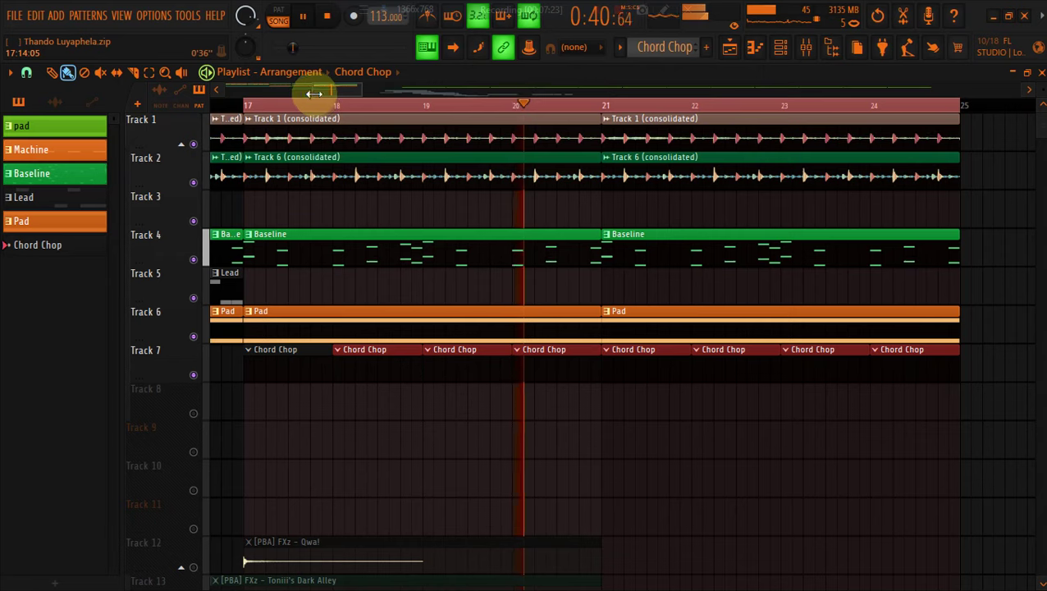
drag(314, 93, 312, 95)
Open the Polysix channel's piano roll for the Chord Chop pattern from the channel rack
click(270, 371)
click(781, 47)
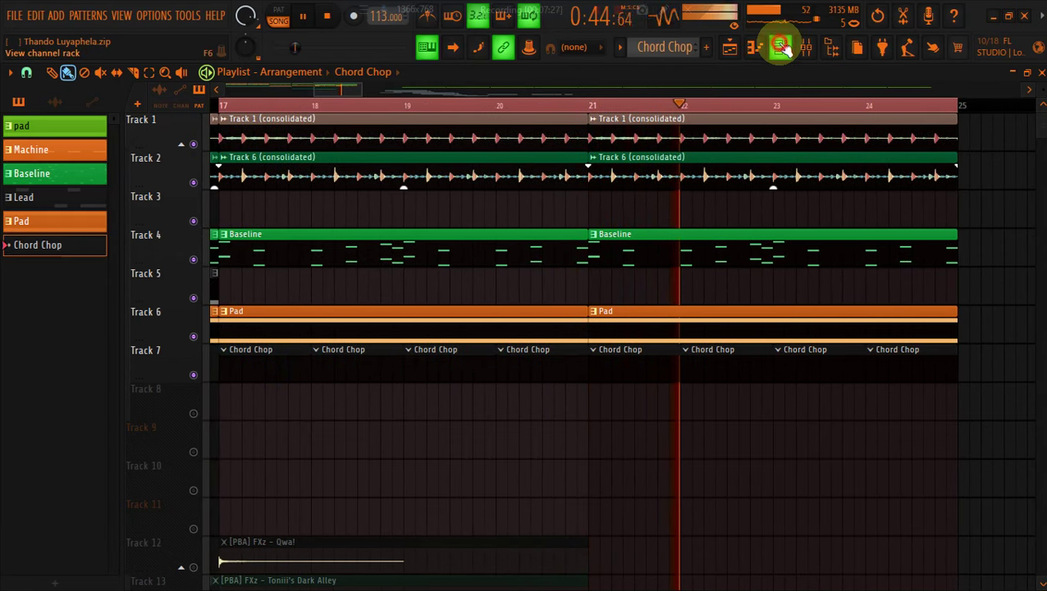
click(781, 47)
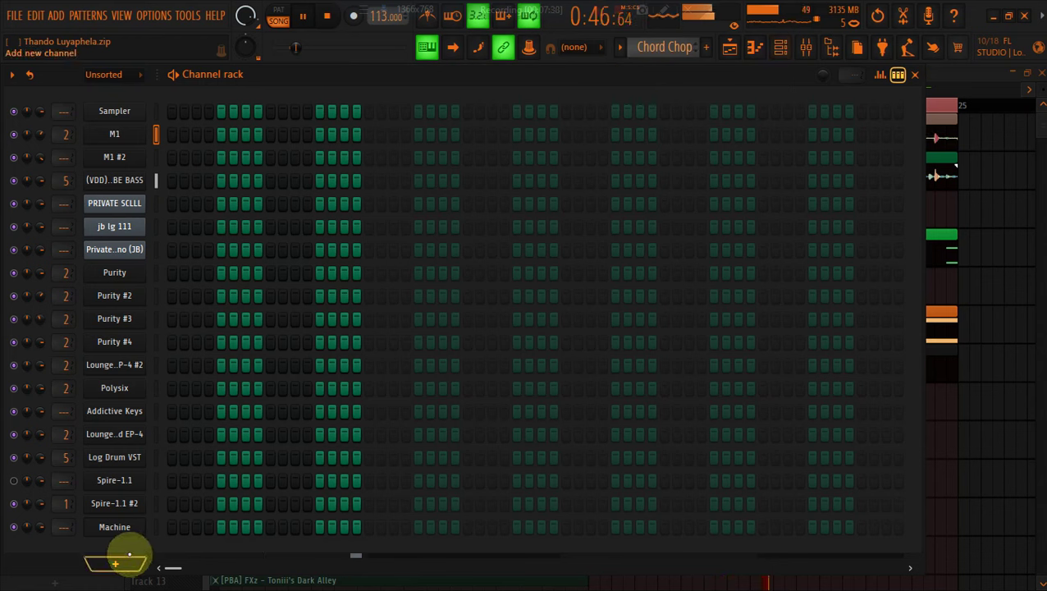
right_click(114, 388)
click(163, 370)
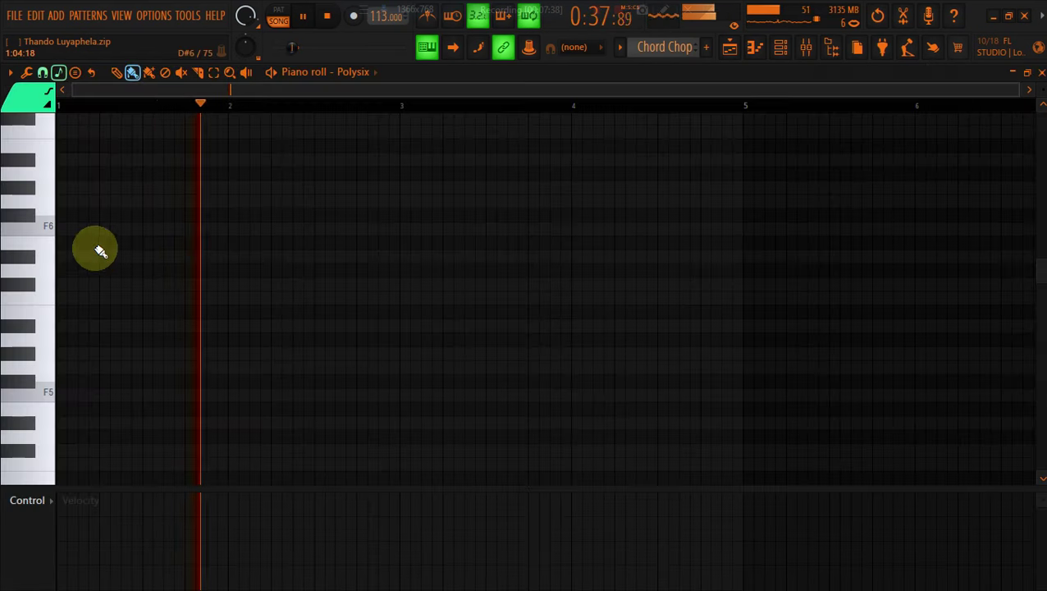
Place a one-step F6, G#6 and C7 chord on step 3 of bar 1 and play it back
click(84, 230)
right_click(84, 230)
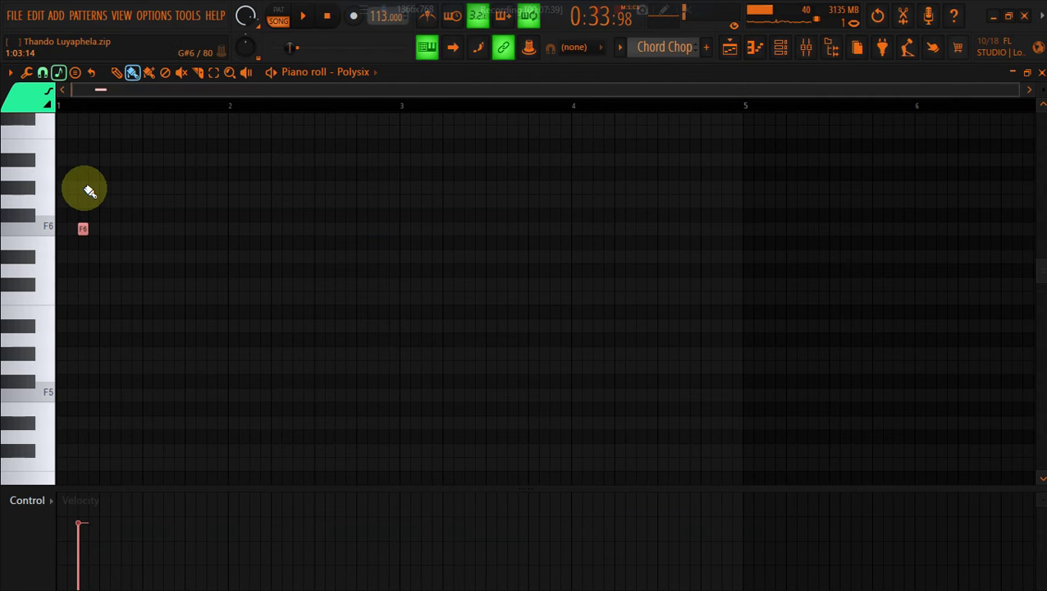
click(86, 132)
click(83, 188)
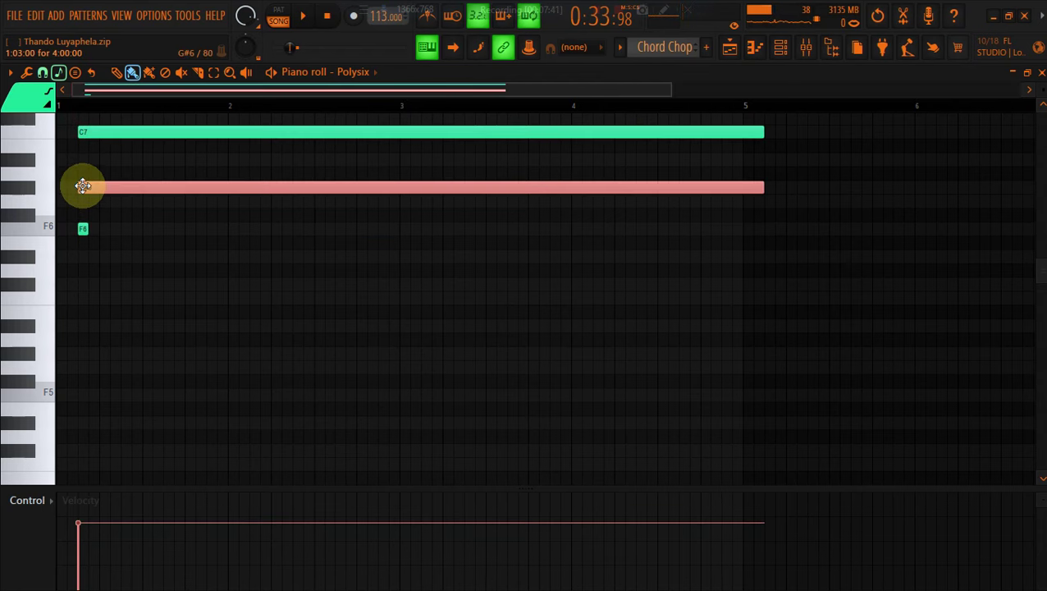
key(space)
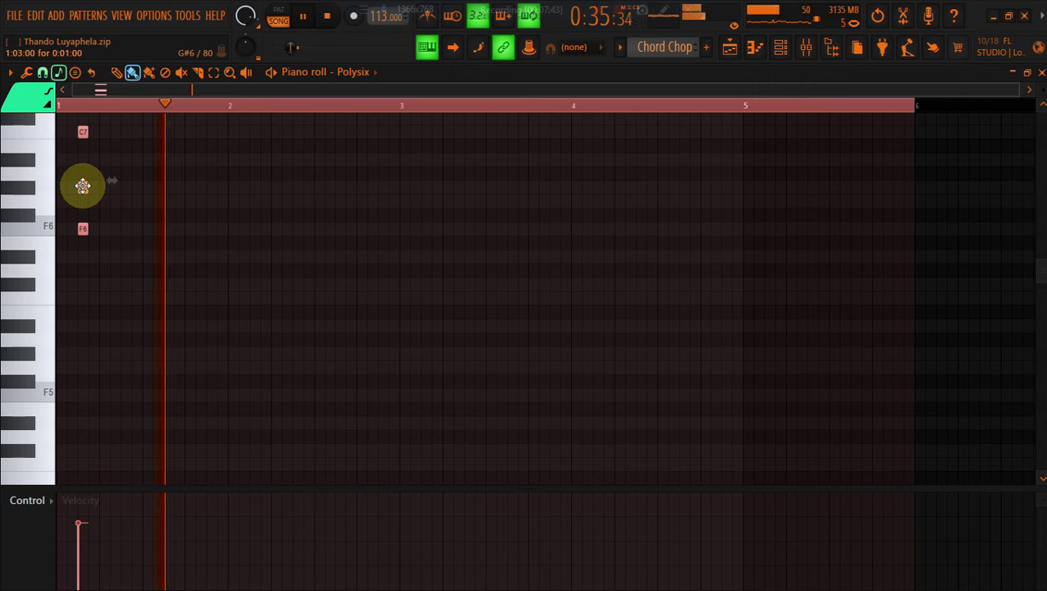
Transpose the chord down two octaves to F4, G#4 and C5, briefly trying it a little lower
key(ctrl+Down)
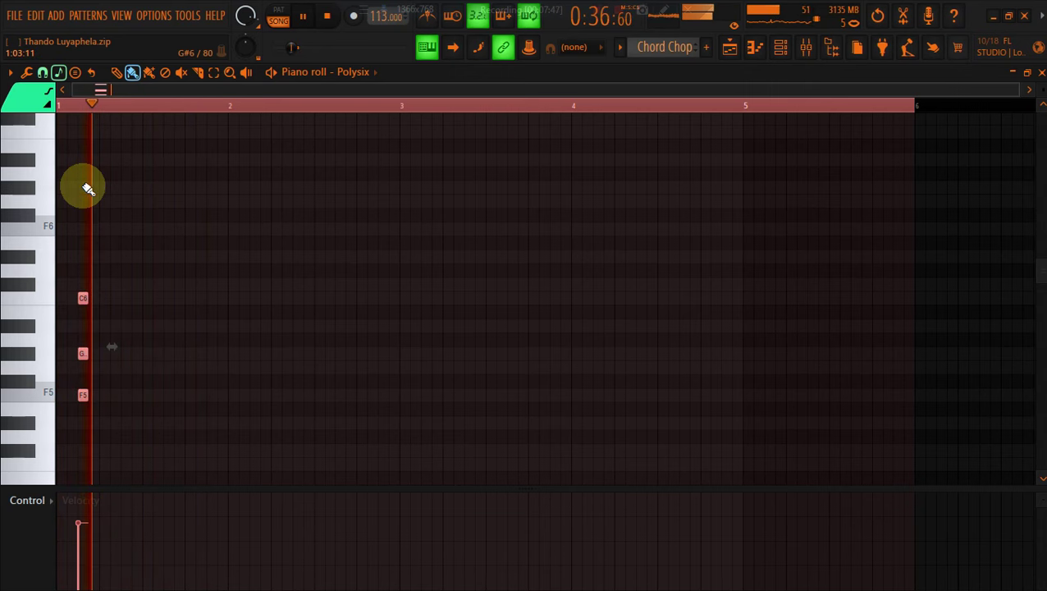
key(ctrl+Down)
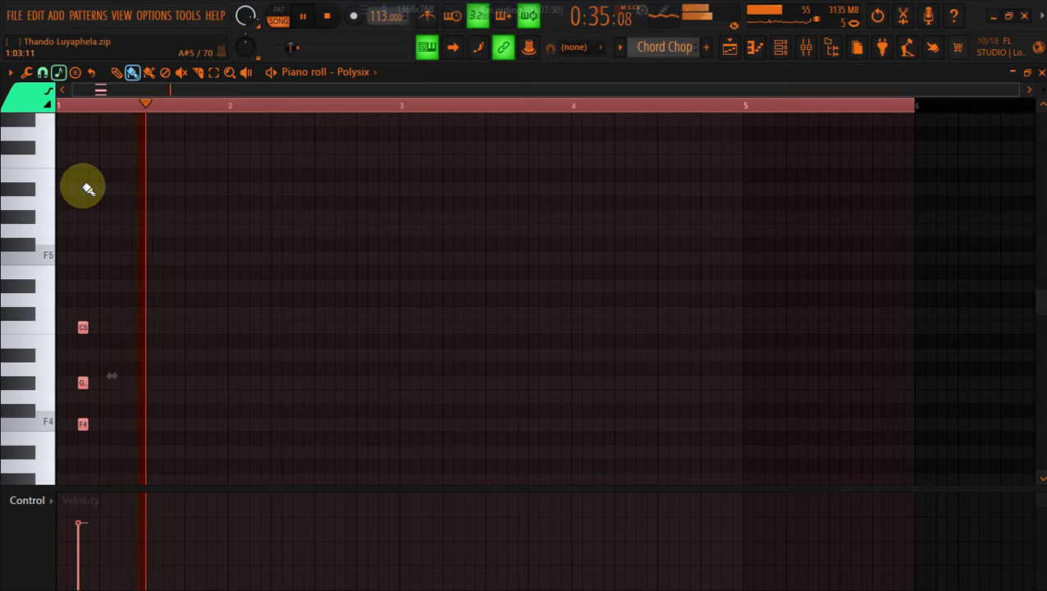
key(shift+Down)
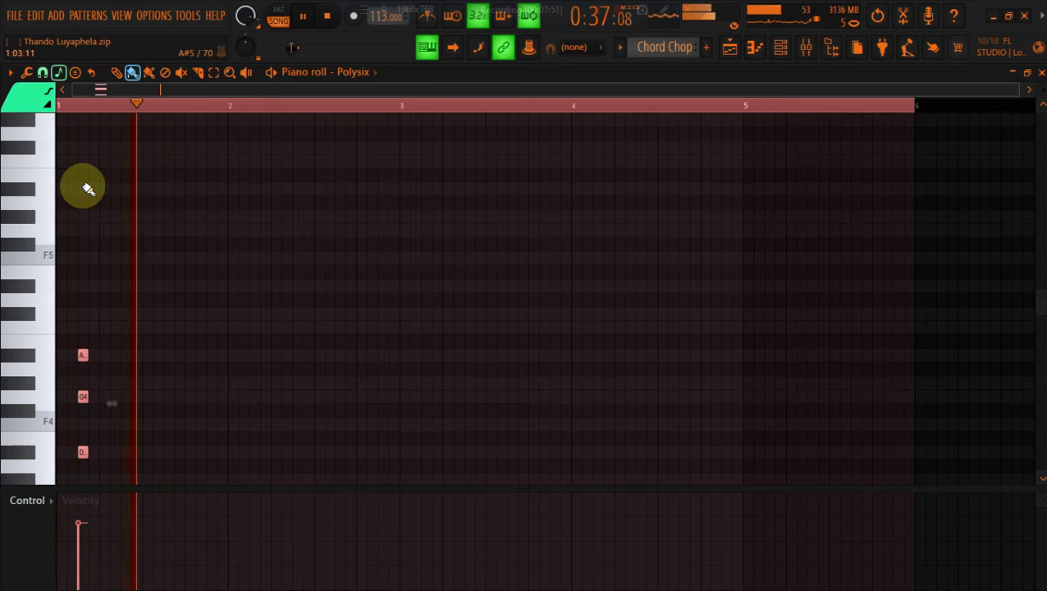
key(shift+Up)
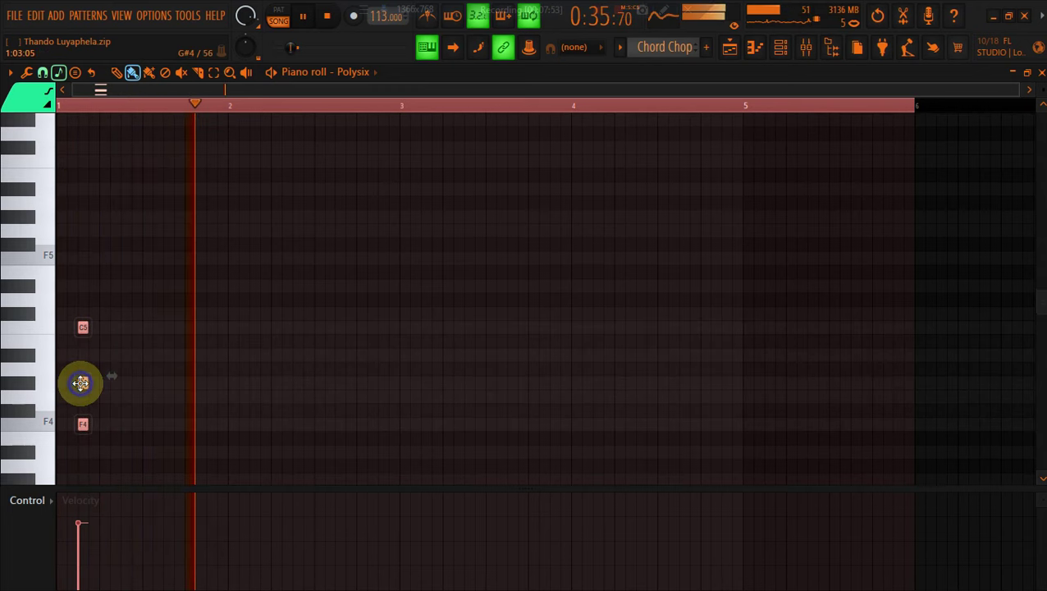
Copy the F4, G#4 and C5 chord to steps 7, 12 and 15 of bar 1
drag(80, 383, 126, 386)
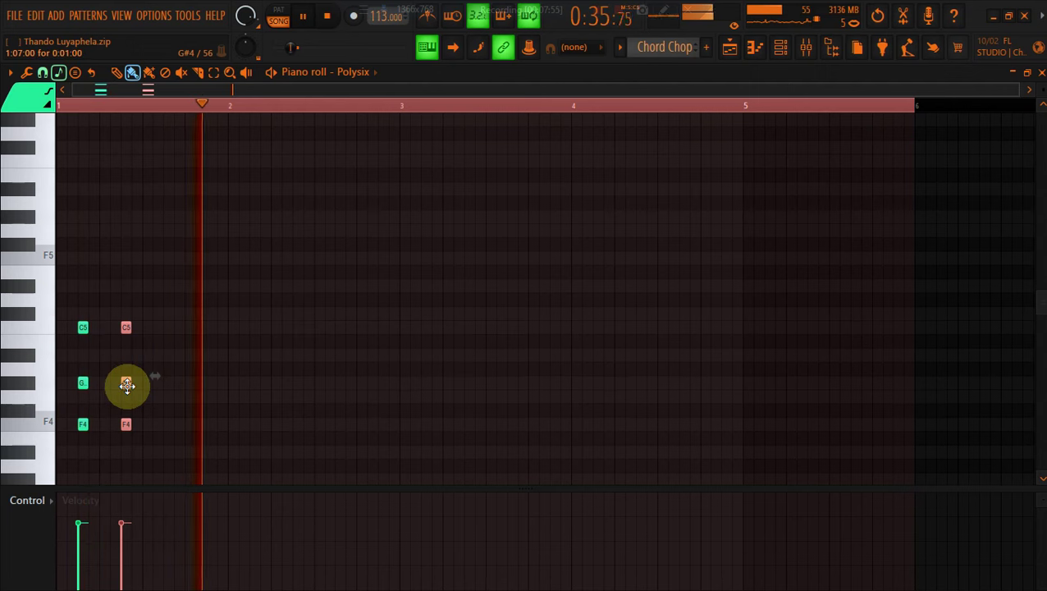
drag(126, 386, 212, 387)
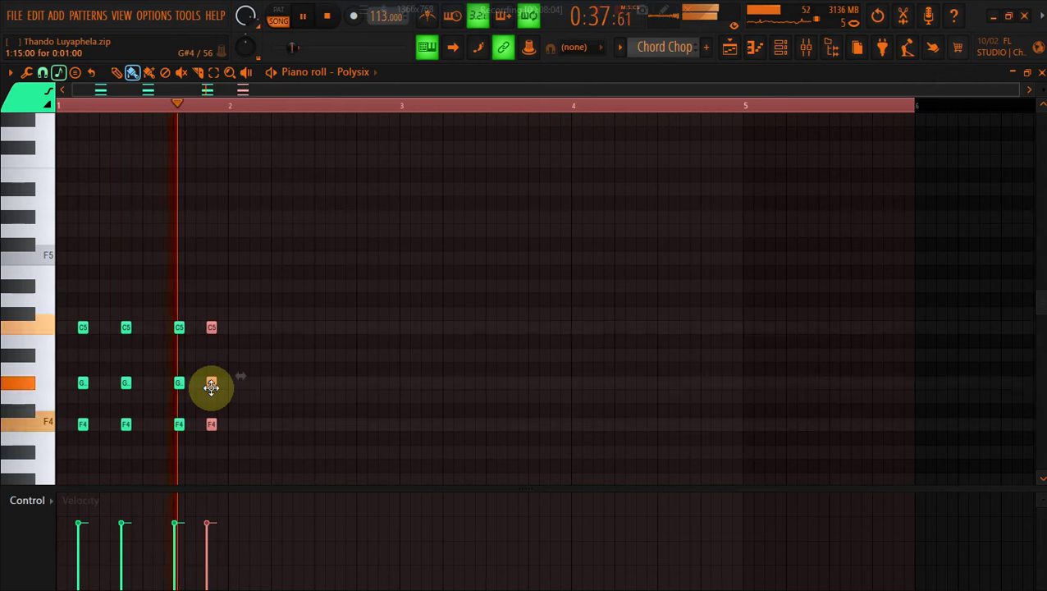
click(236, 410)
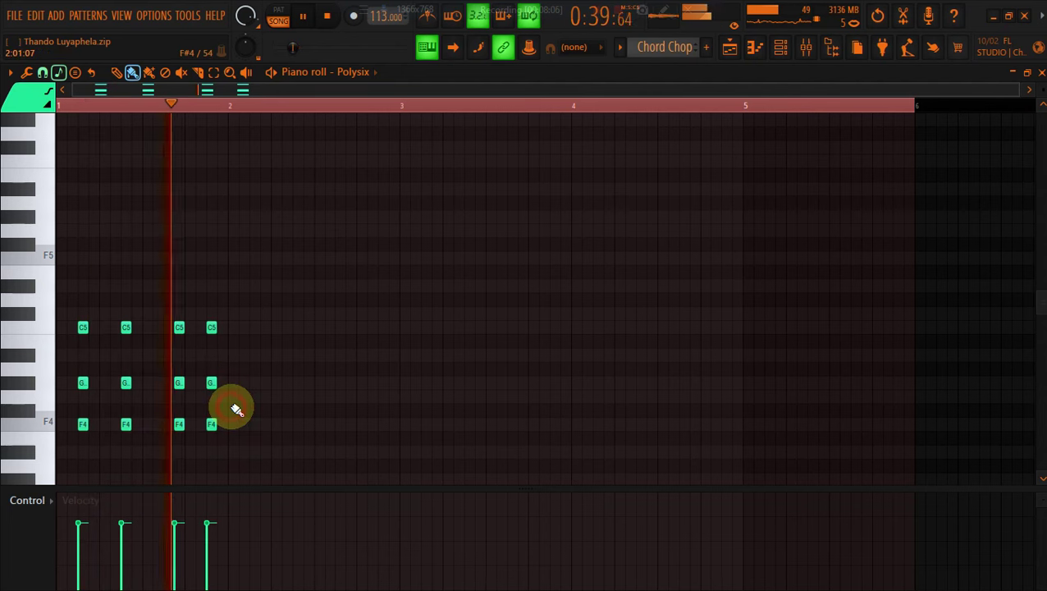
Open the Polysix instrument from the channel rack and bring up its Program Browser
click(780, 47)
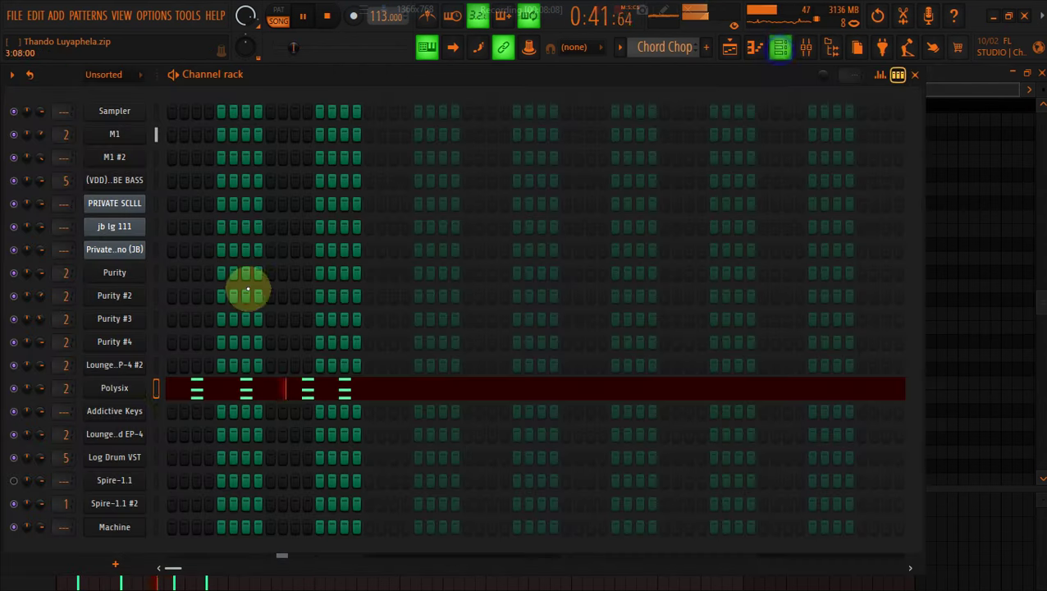
right_click(123, 388)
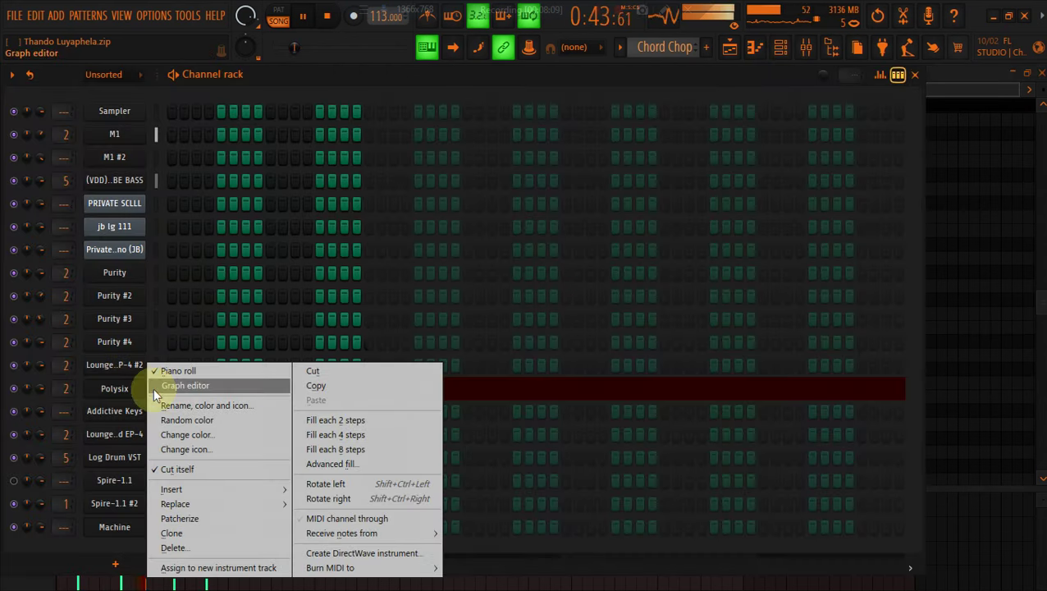
click(153, 388)
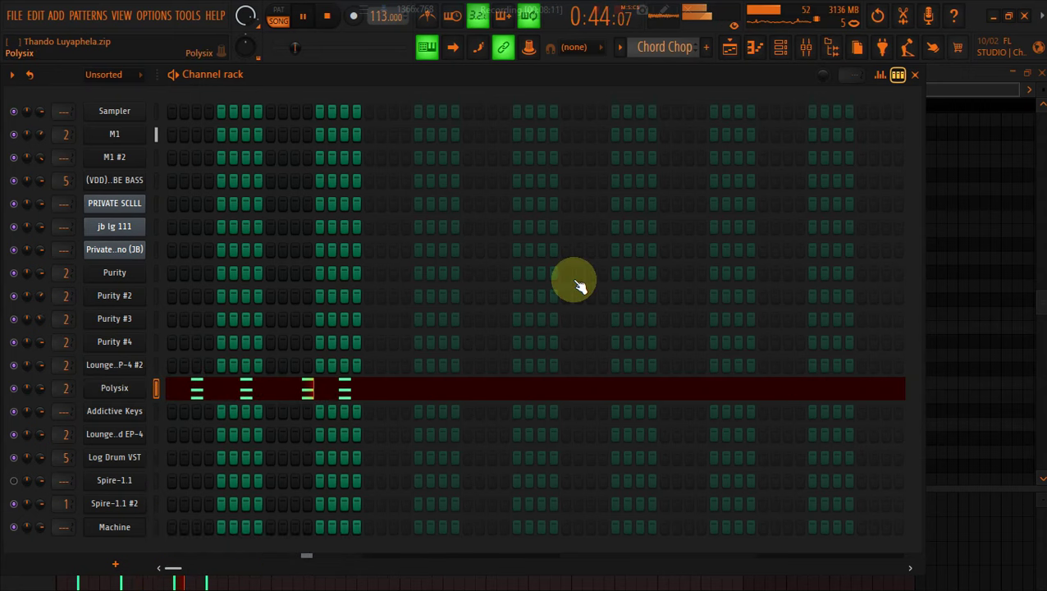
key(Return)
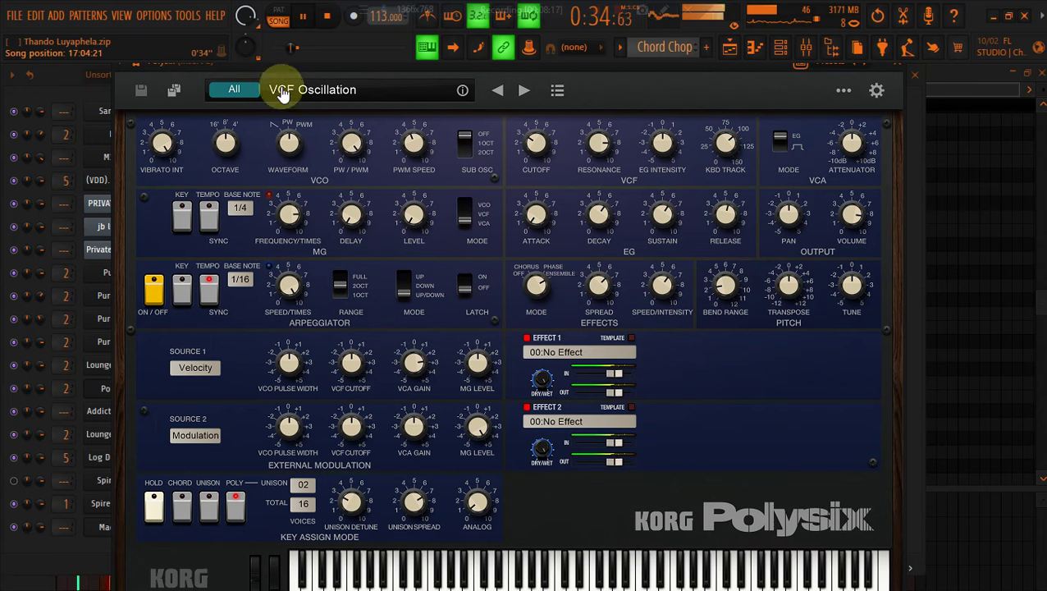
click(297, 98)
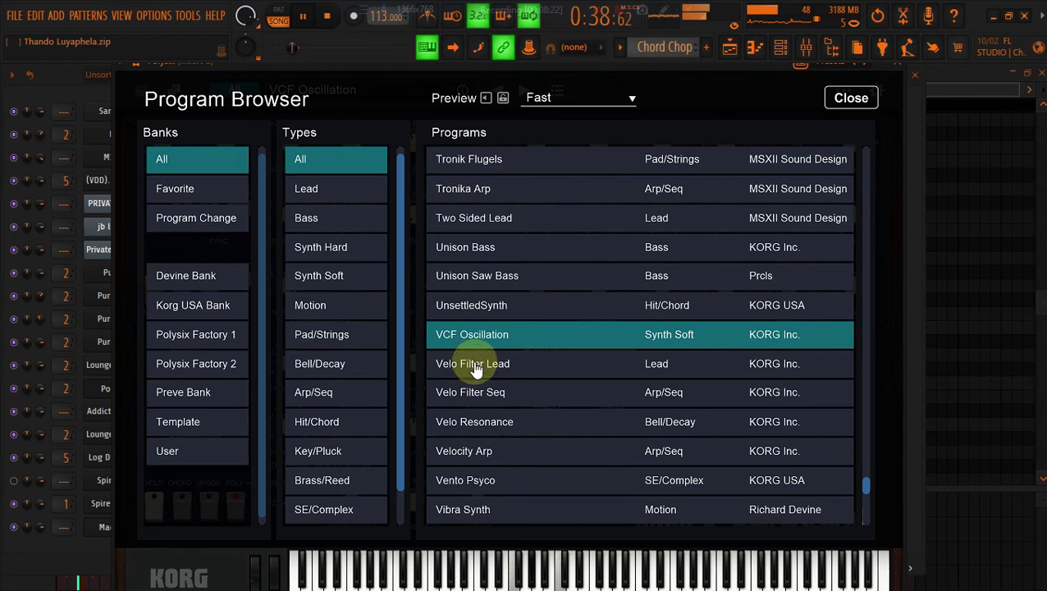
Audition the Velo Filter Seq, Velo Filter Lead, Vento Psyco, Ray Gun and Quarks programs in Polysix
click(484, 393)
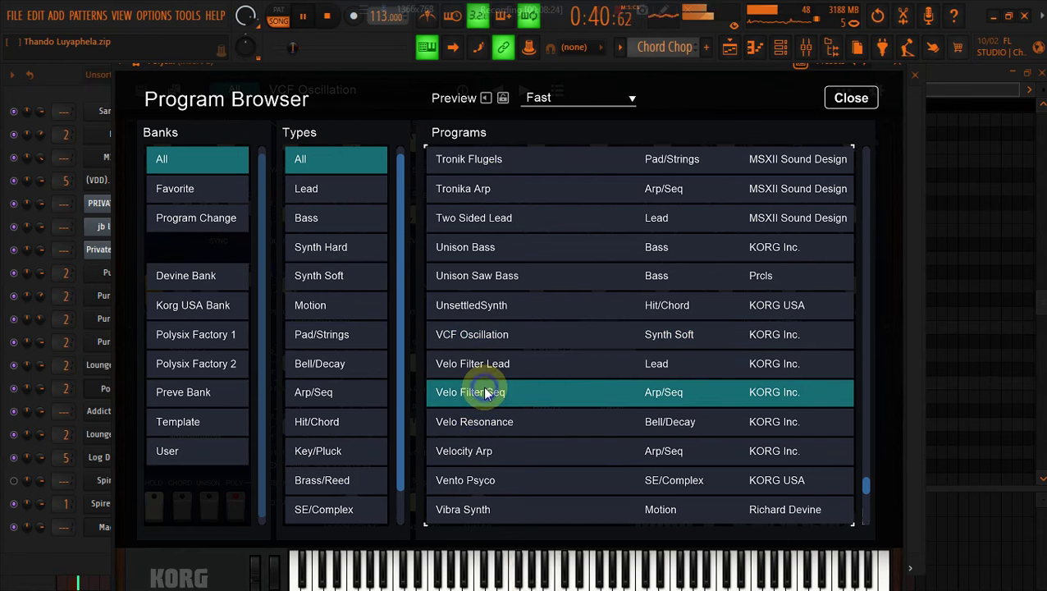
click(487, 371)
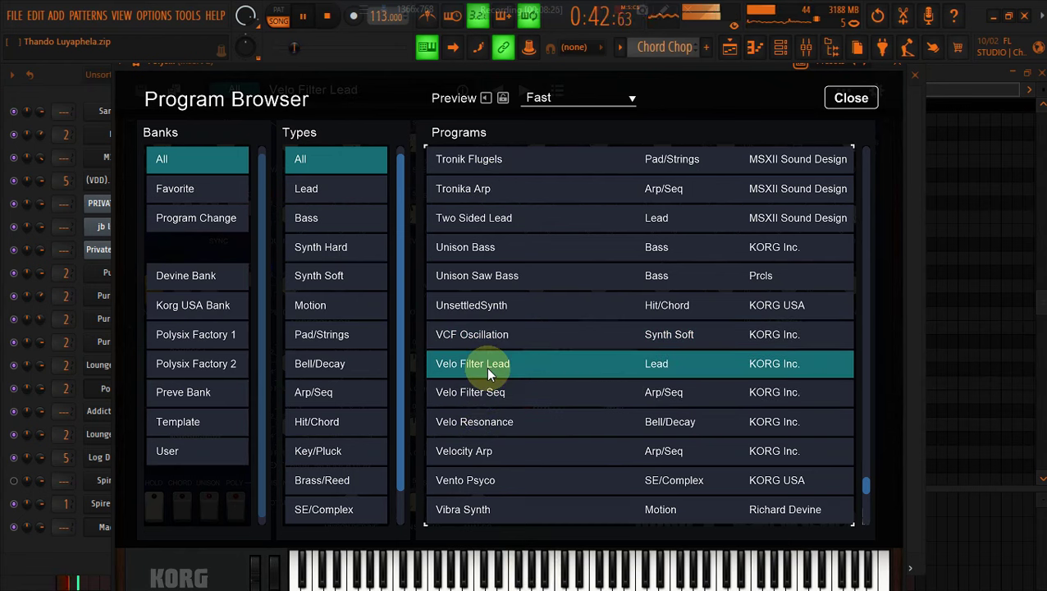
click(475, 485)
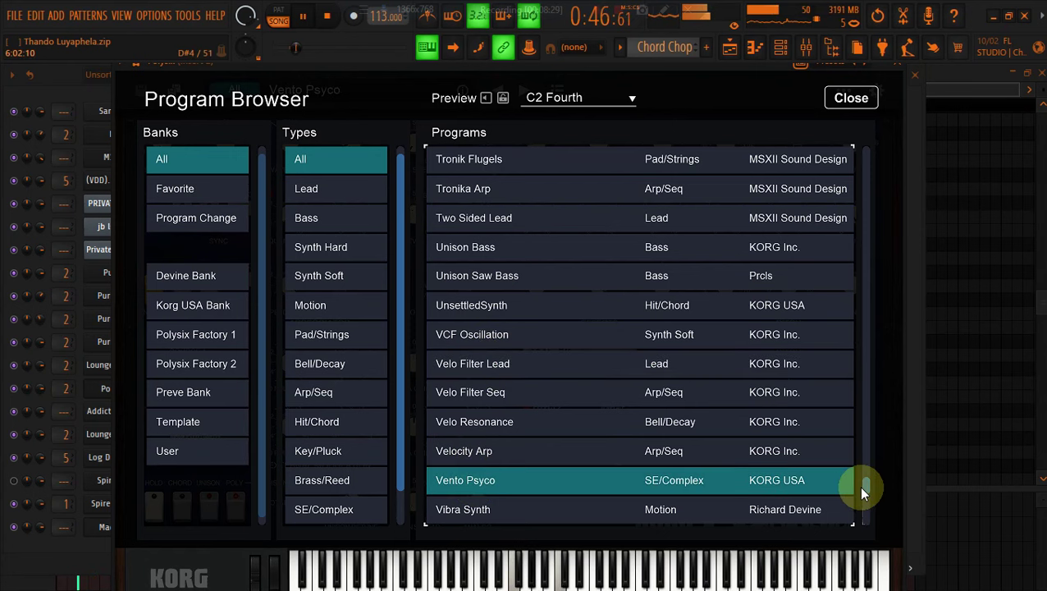
drag(868, 489, 837, 390)
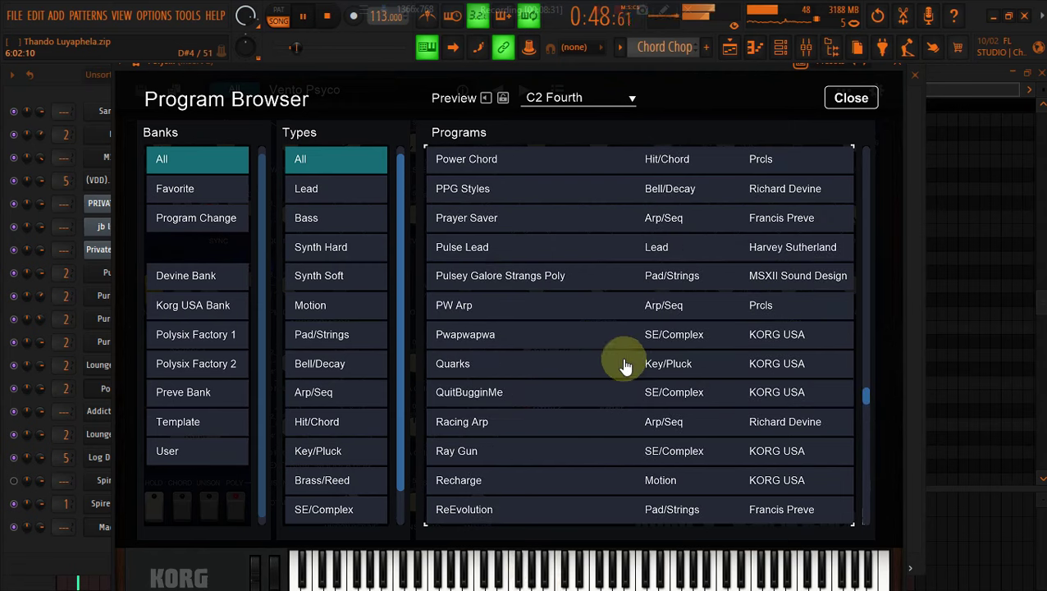
click(559, 441)
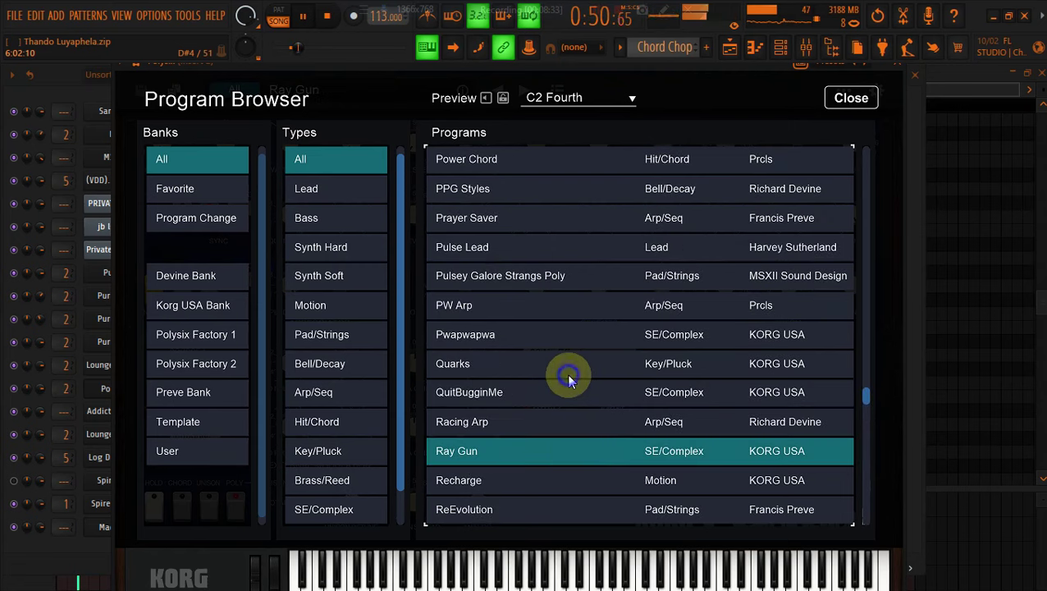
click(569, 364)
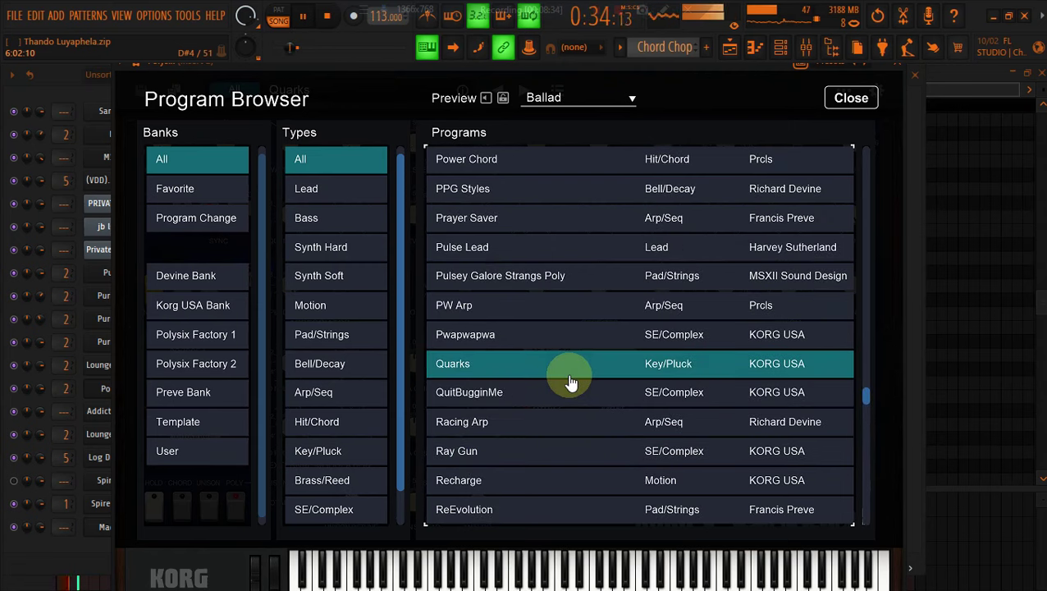
Try the Power Chord program, load Not Quite S&H instead and close Polysix
click(531, 161)
scroll(772, 334, up, 10)
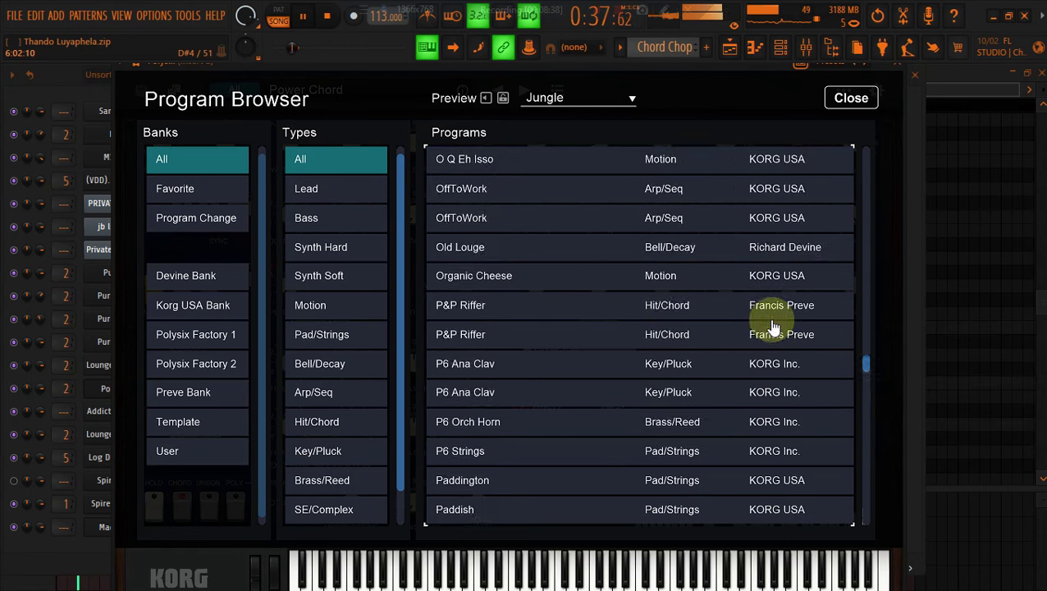
click(522, 243)
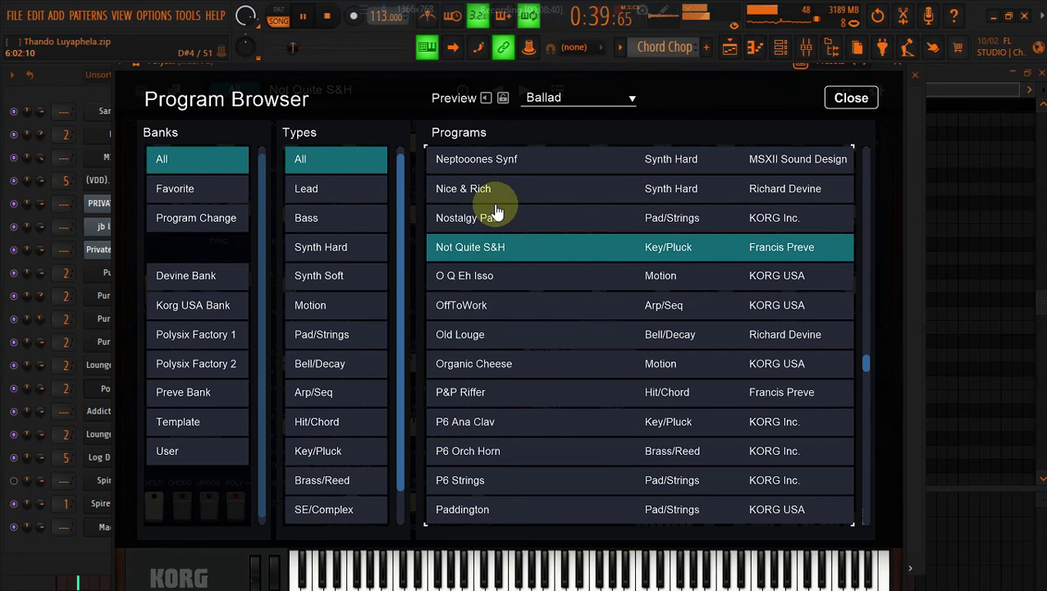
click(903, 69)
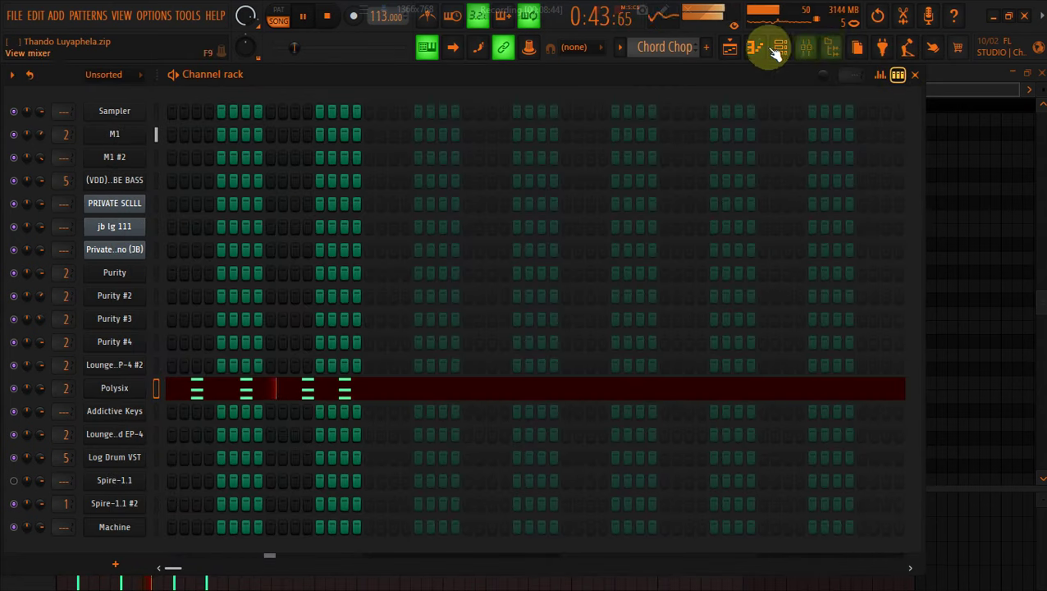
Return to the playlist and reopen the Polysix piano roll from the first Chord Chop clip on Track 7
click(733, 47)
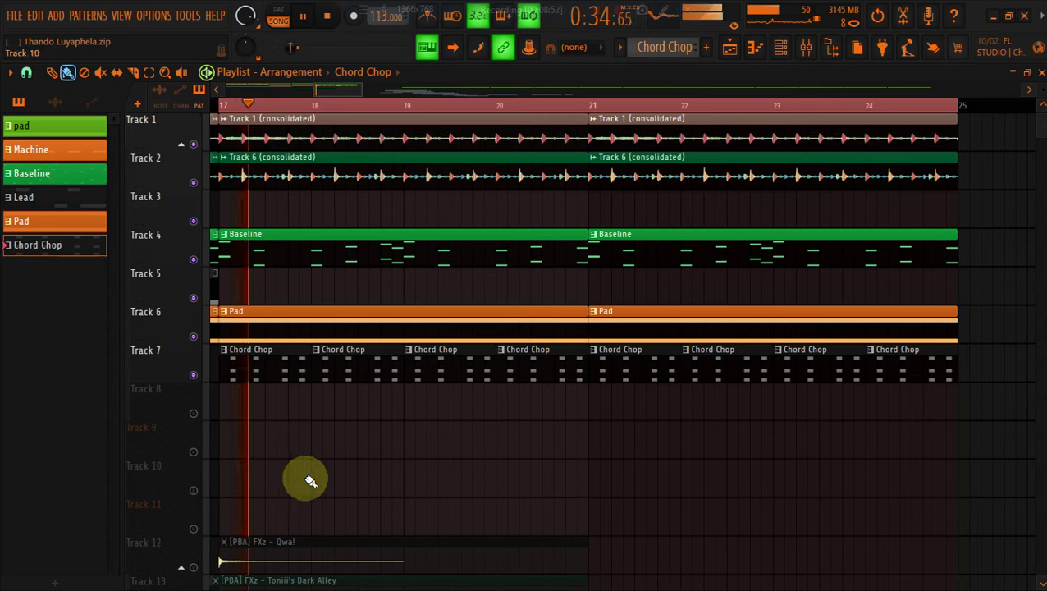
double_click(248, 371)
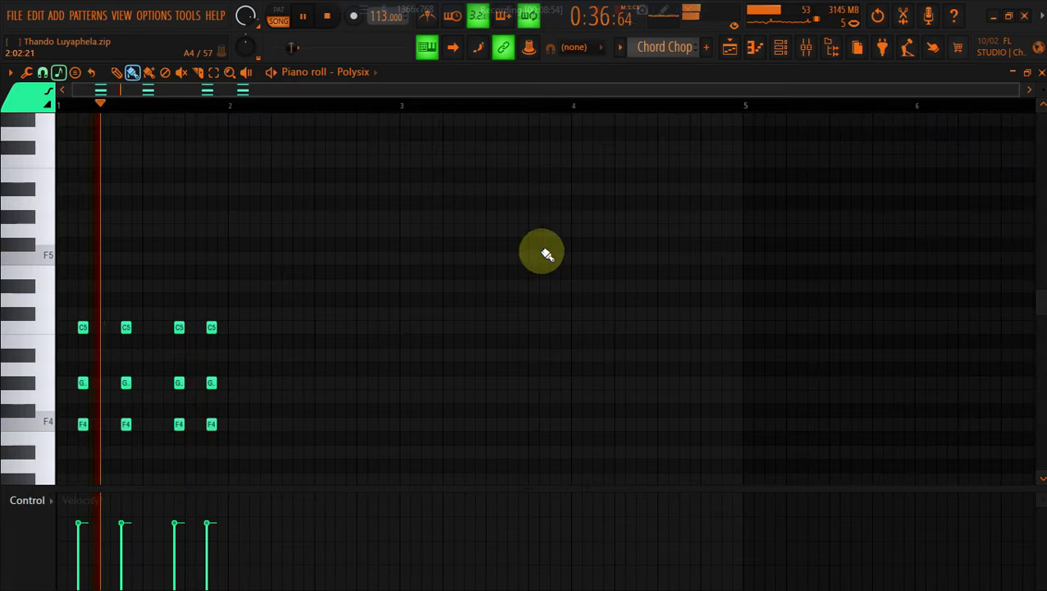
drag(1016, 90, 685, 136)
Raise all four chords one octave to F5, G#5 and C6, and try F6 and D#6 above the second and third chords
key(ctrl+Up)
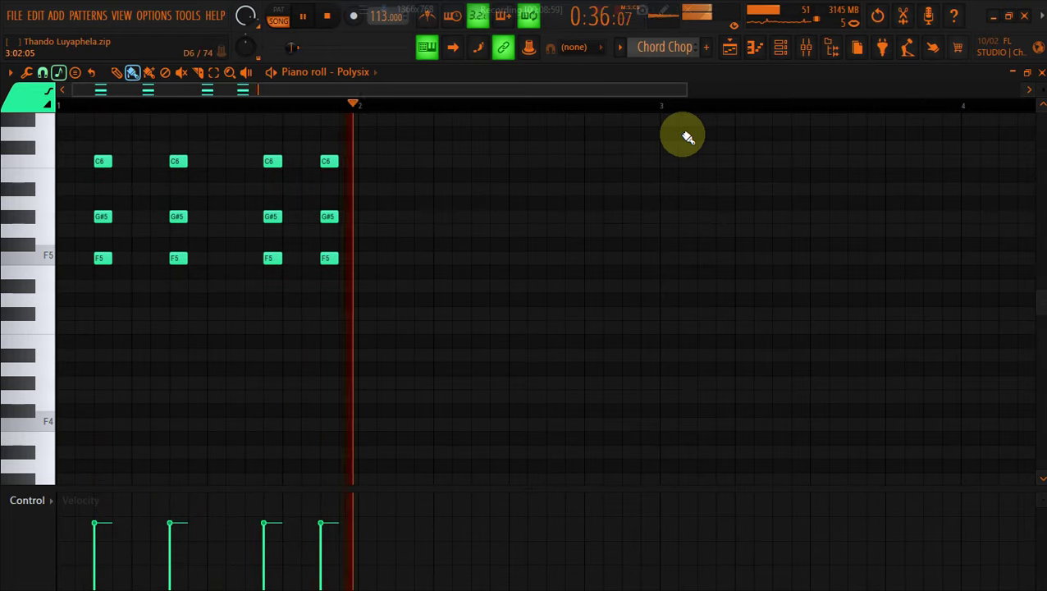
scroll(688, 136, up, 1)
scroll(110, 221, up, 2)
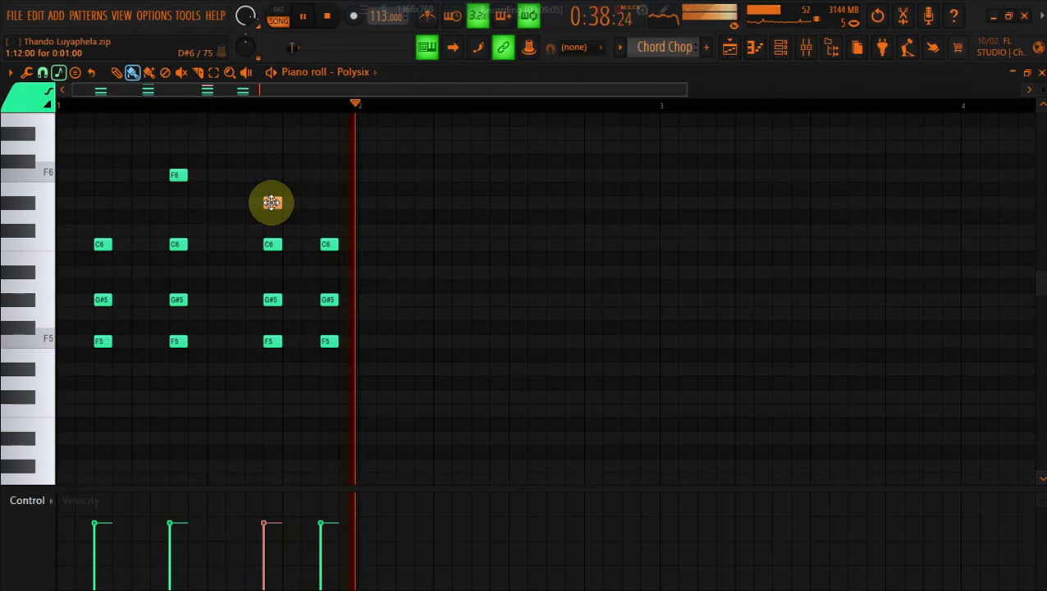
key(ctrl+z)
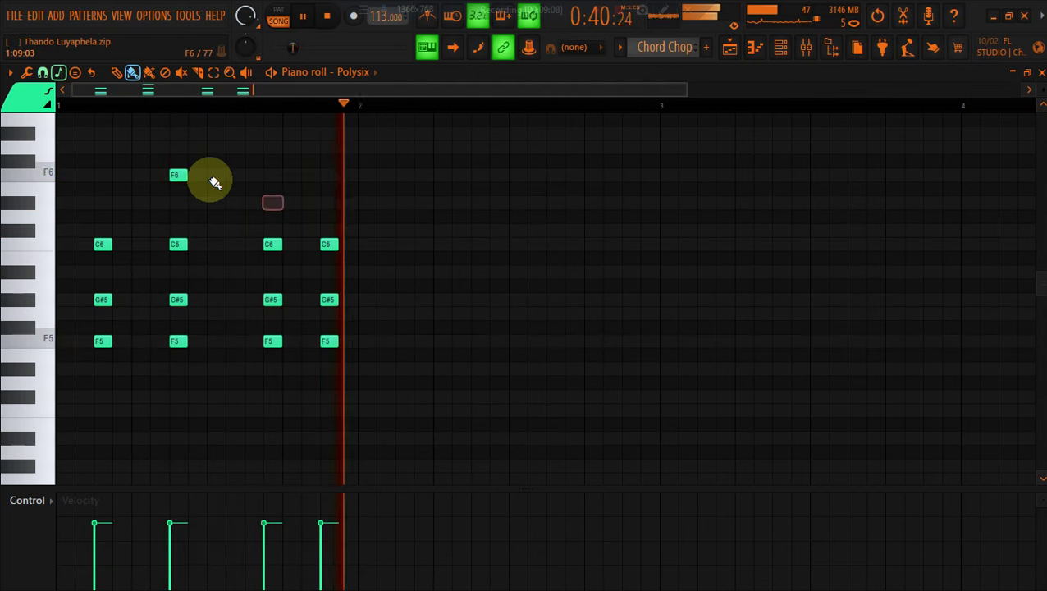
Clear the pattern and try F5 and G5 as the first chord, with F5, A#5 and C#6 as the second
key(ctrl+a)
key(Delete)
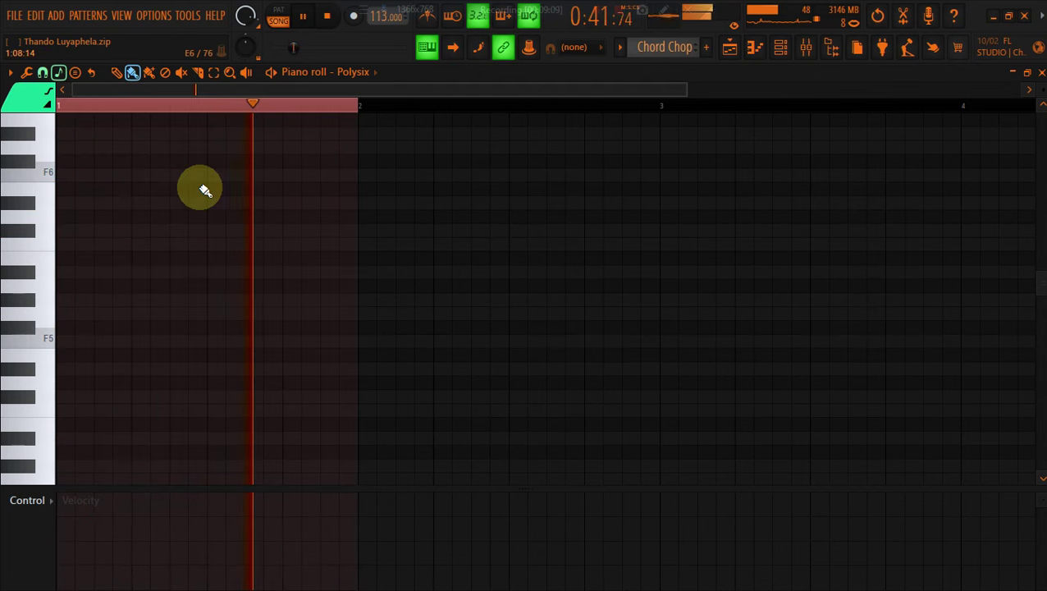
click(102, 341)
click(103, 313)
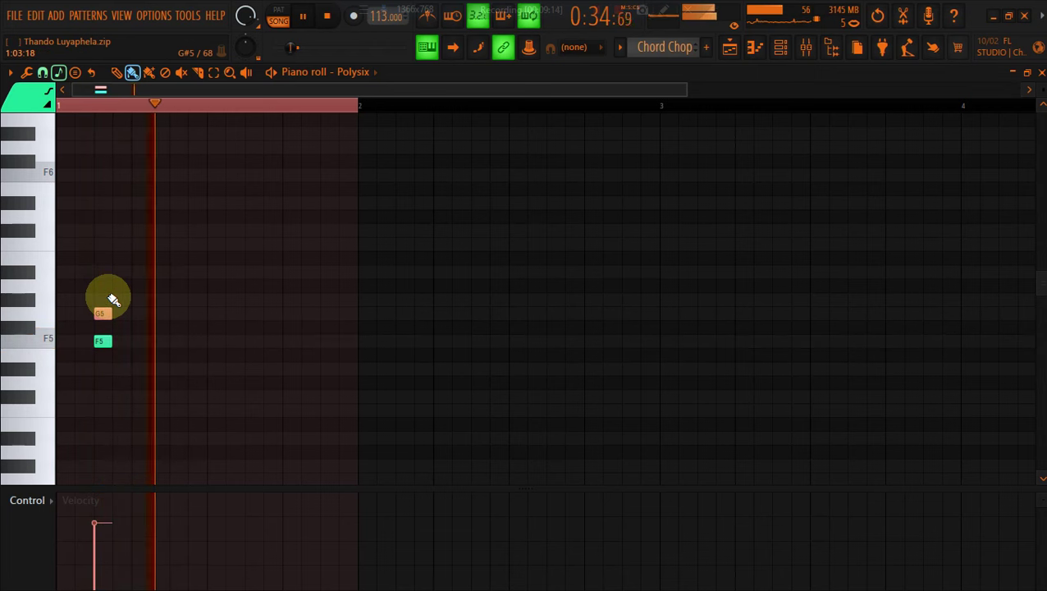
click(177, 338)
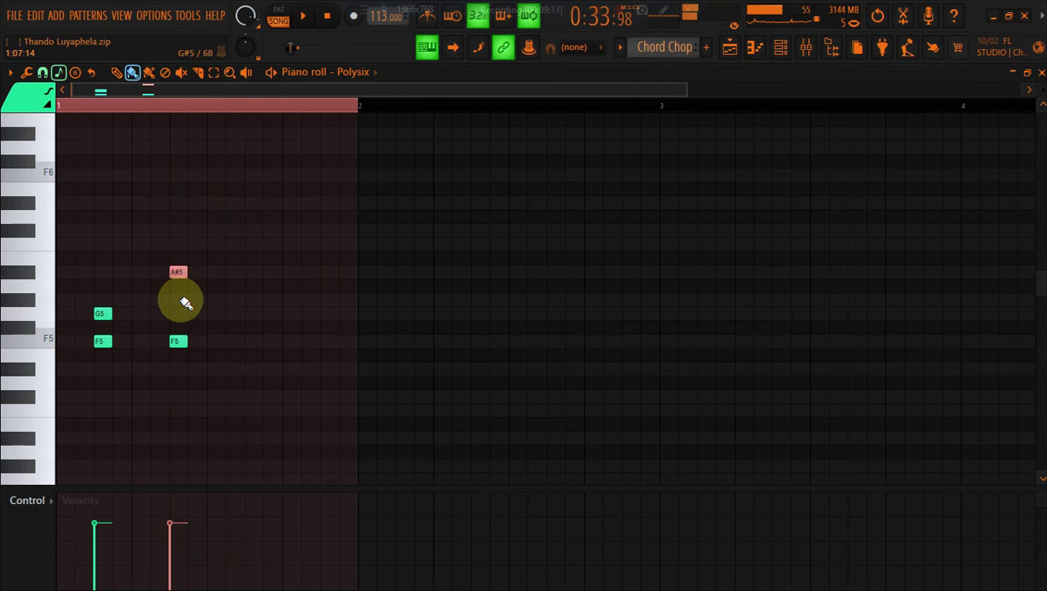
key(space)
key(space)
click(179, 239)
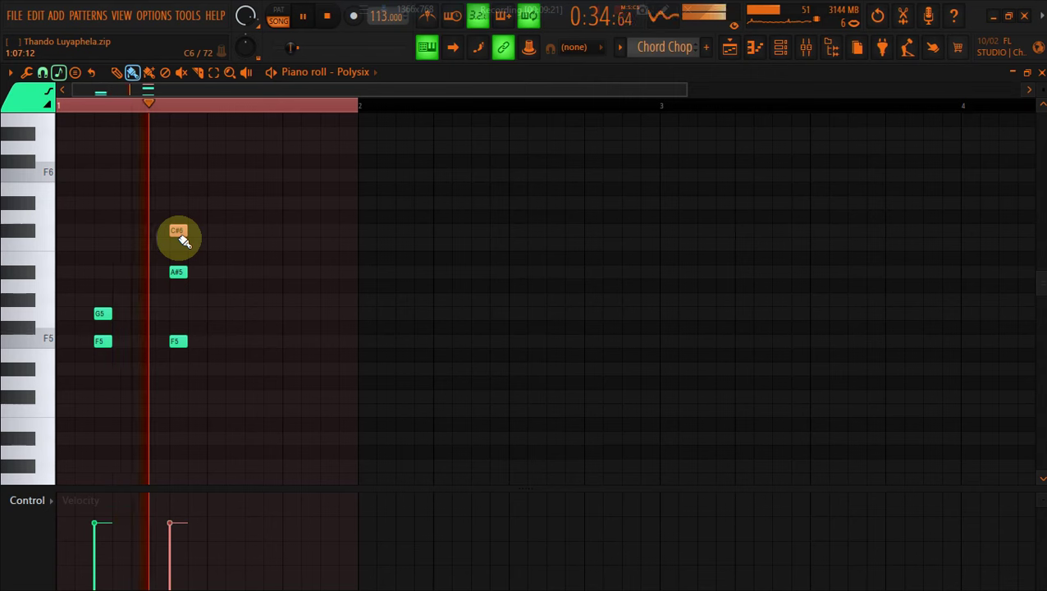
Try G5 and G#5 in place of the A#5 in the second chord
click(181, 313)
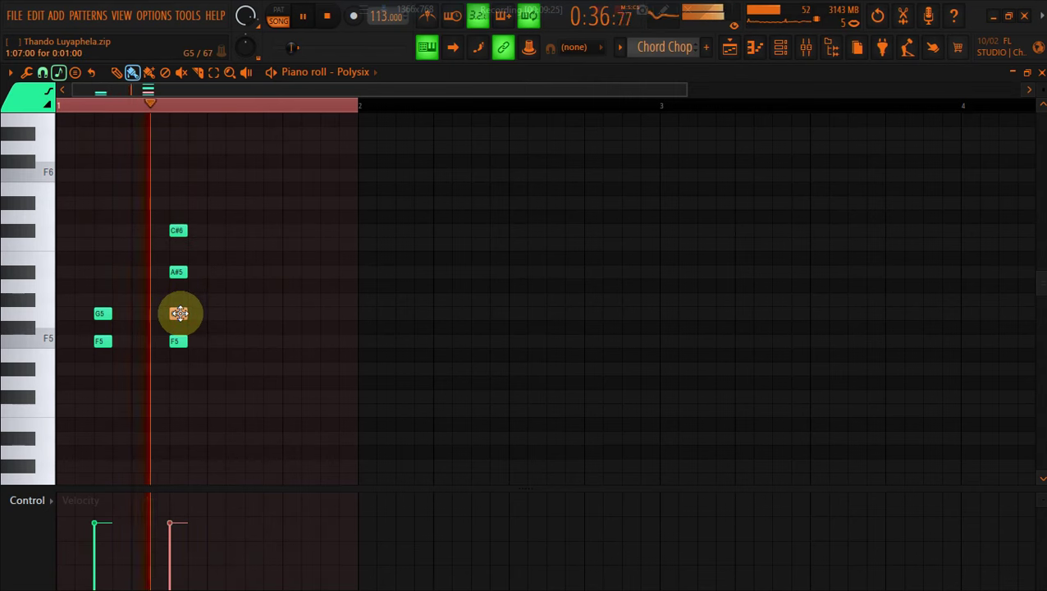
right_click(177, 274)
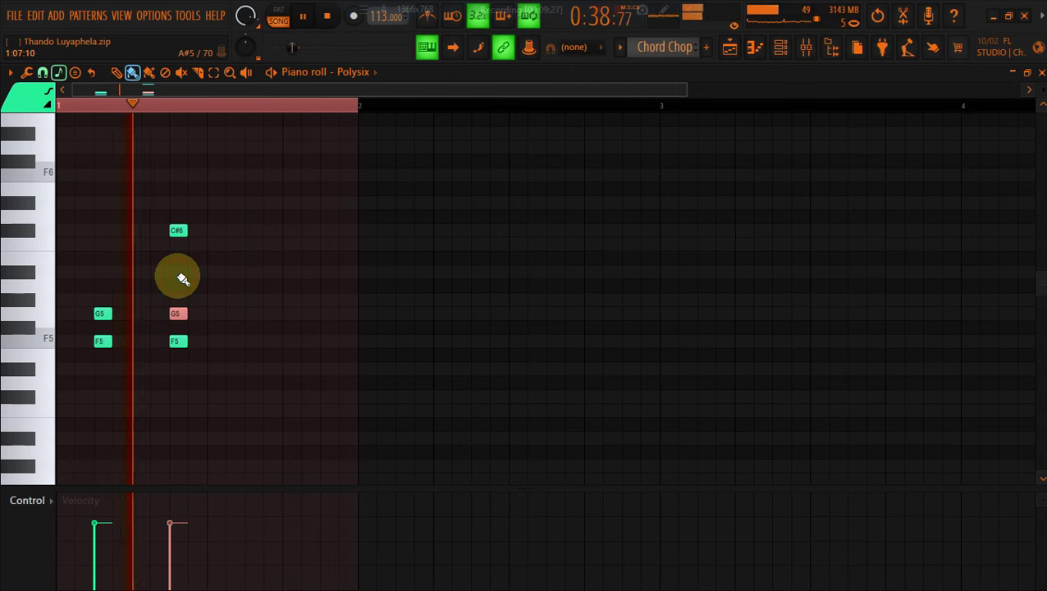
drag(178, 312, 178, 299)
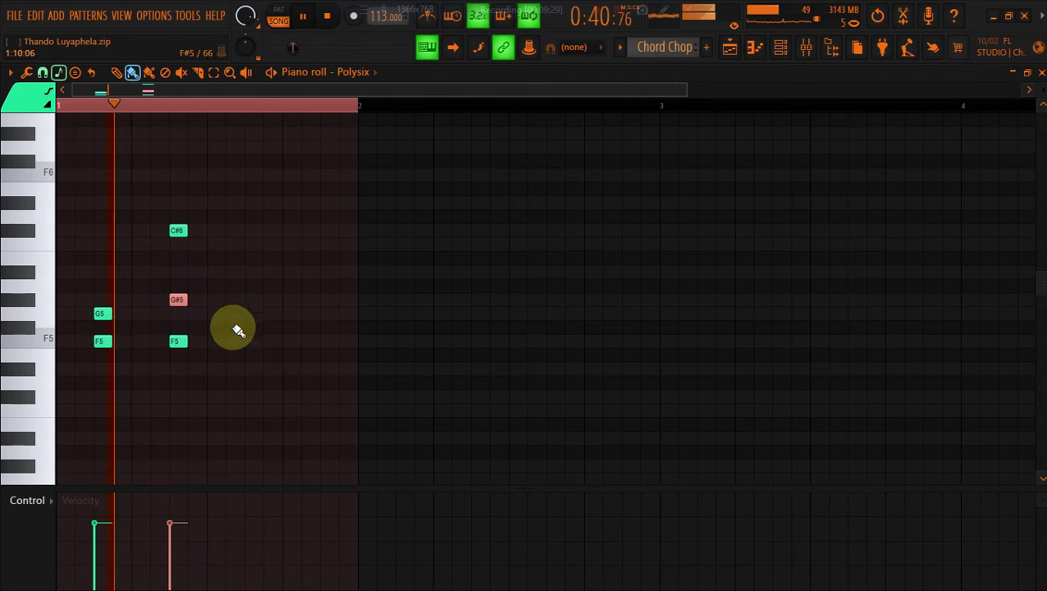
click(234, 343)
right_click(235, 342)
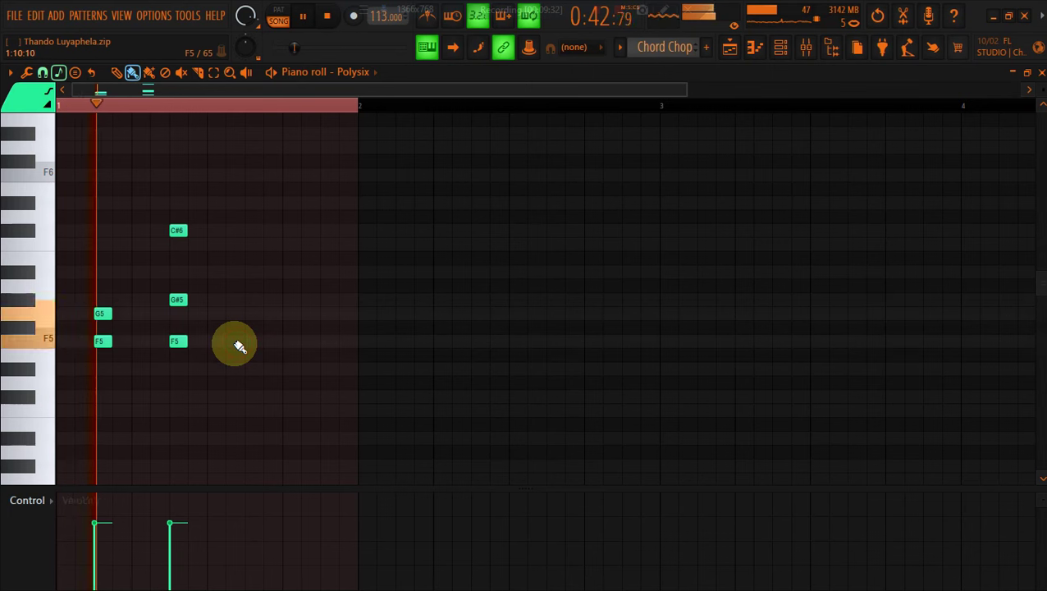
Undo the rewritten notes and the clearing of the pattern to restore the four F5, G#5 and C6 chords
key(ctrl+z)
key(ctrl+z)
key(ctrl+z)
key(ctrl+z)
key(ctrl+z)
key(ctrl+z)
key(ctrl+z)
key(ctrl+z)
key(ctrl+z)
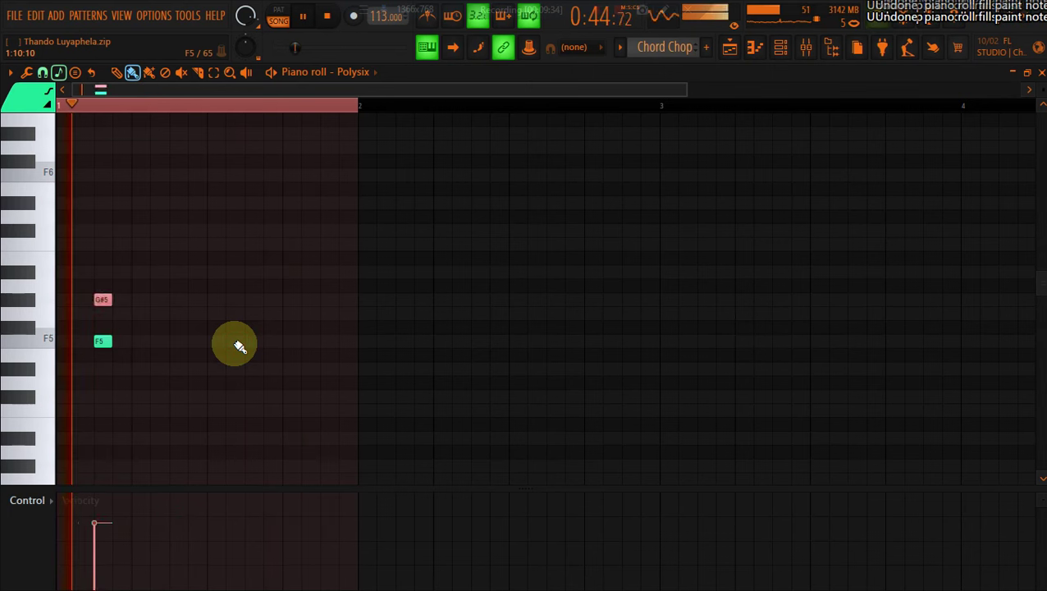
key(ctrl+z)
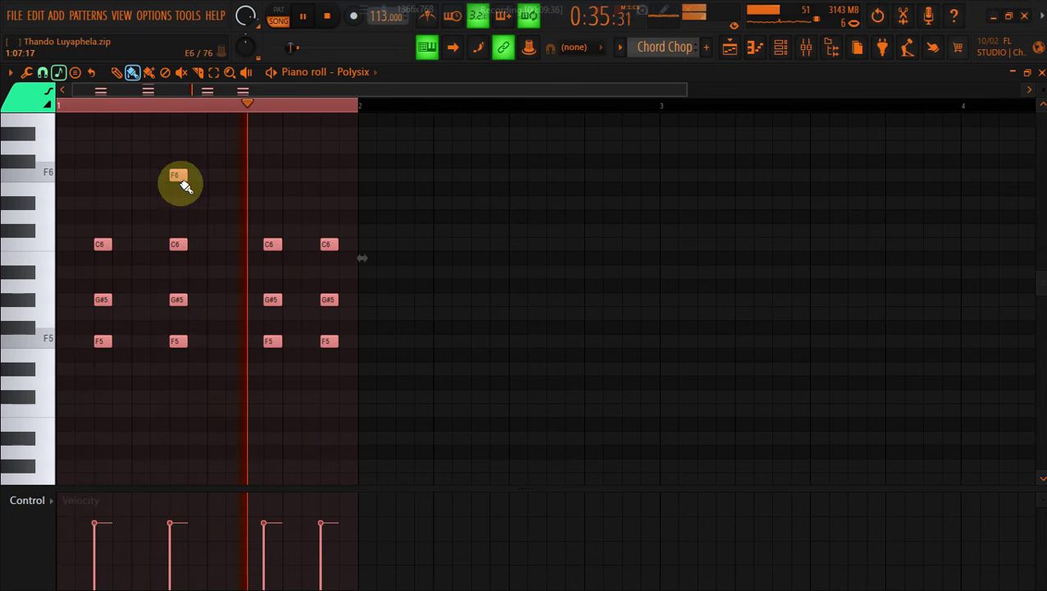
Remove the F6 above the second chord and the C6 from the first chord, and replace the second chord's C6
right_click(179, 178)
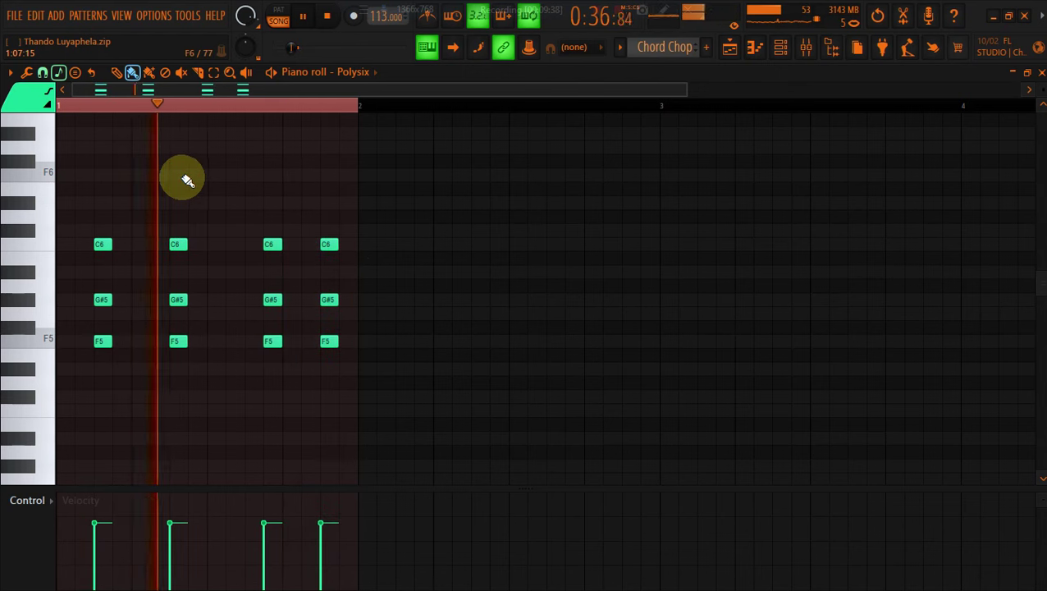
right_click(178, 243)
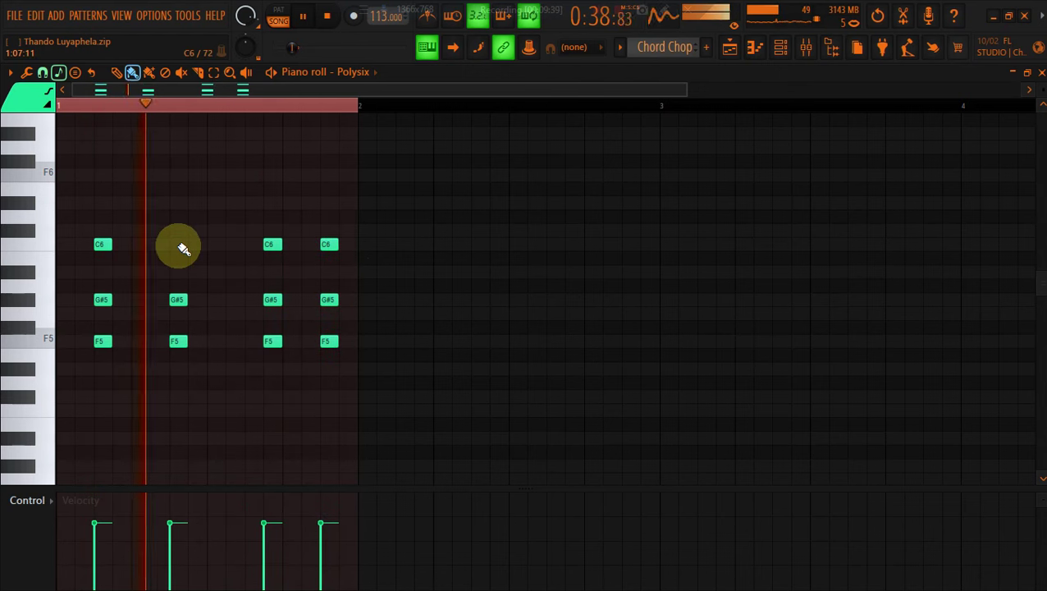
right_click(102, 244)
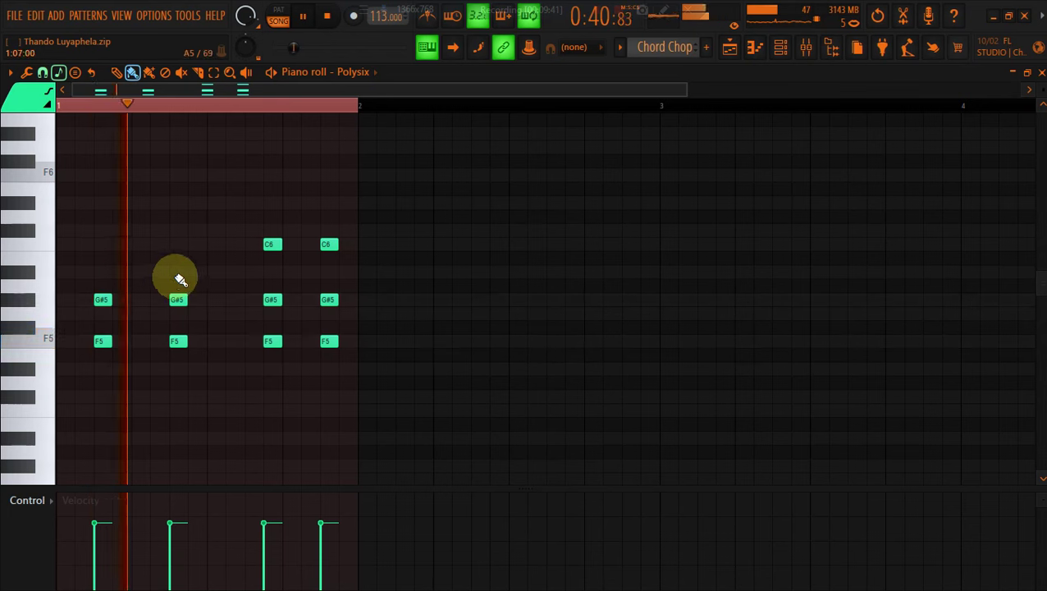
drag(178, 273, 178, 243)
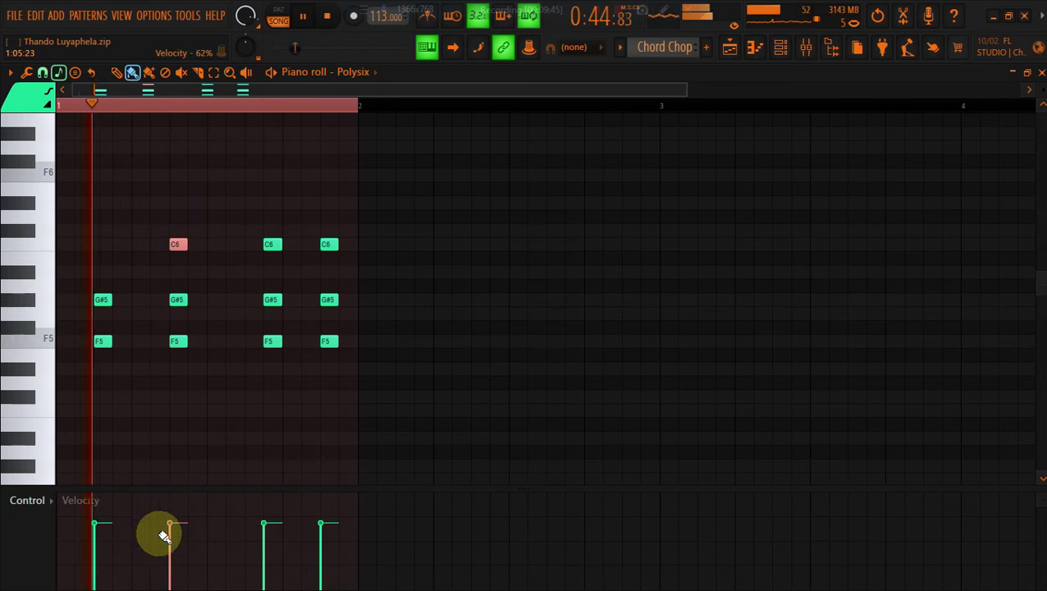
Adjust the velocity of the second chord's C6 to slightly above the other notes and restart playback
click(174, 538)
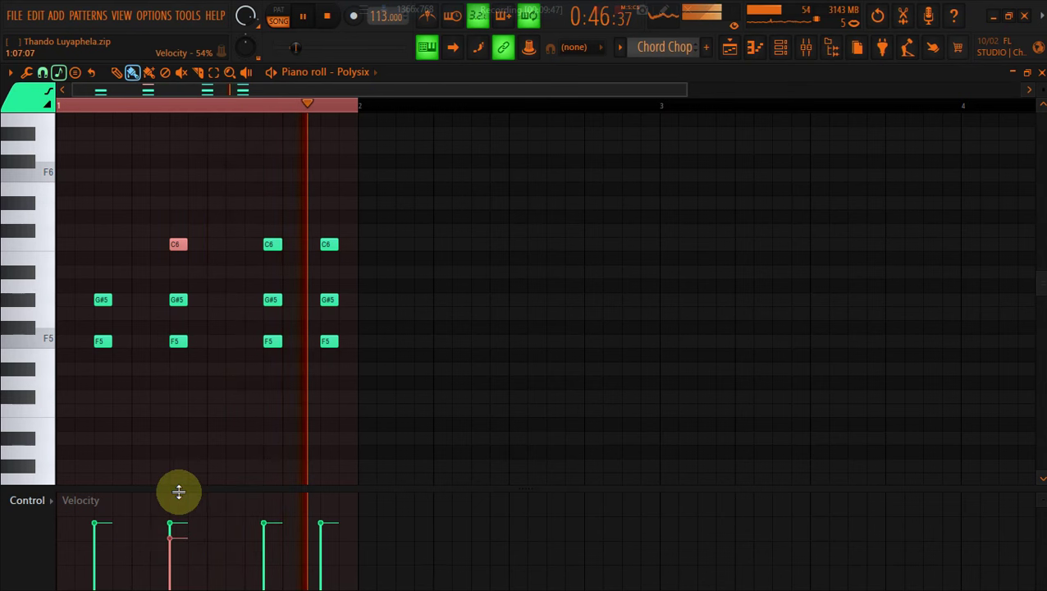
click(177, 518)
click(214, 410)
key(space)
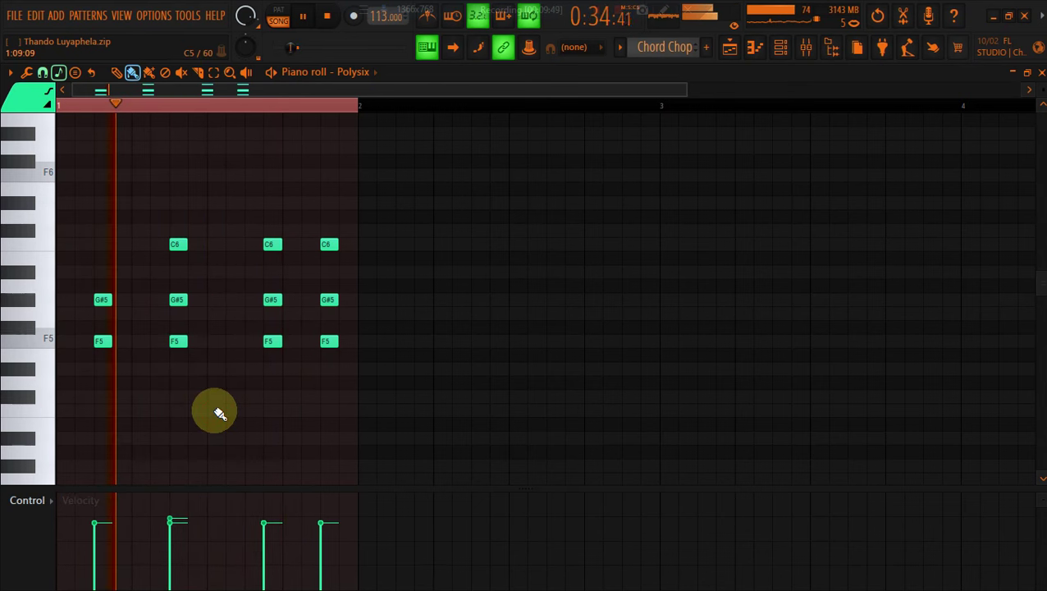
Lower all four chords one octave and add a C5 on top of the first chord
key(ctrl+Down)
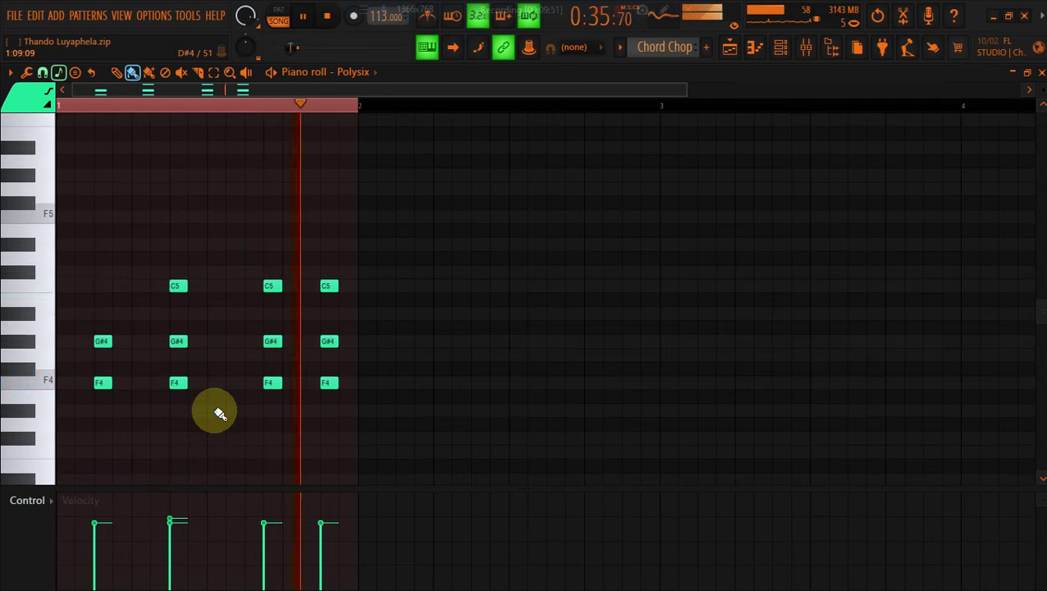
click(102, 285)
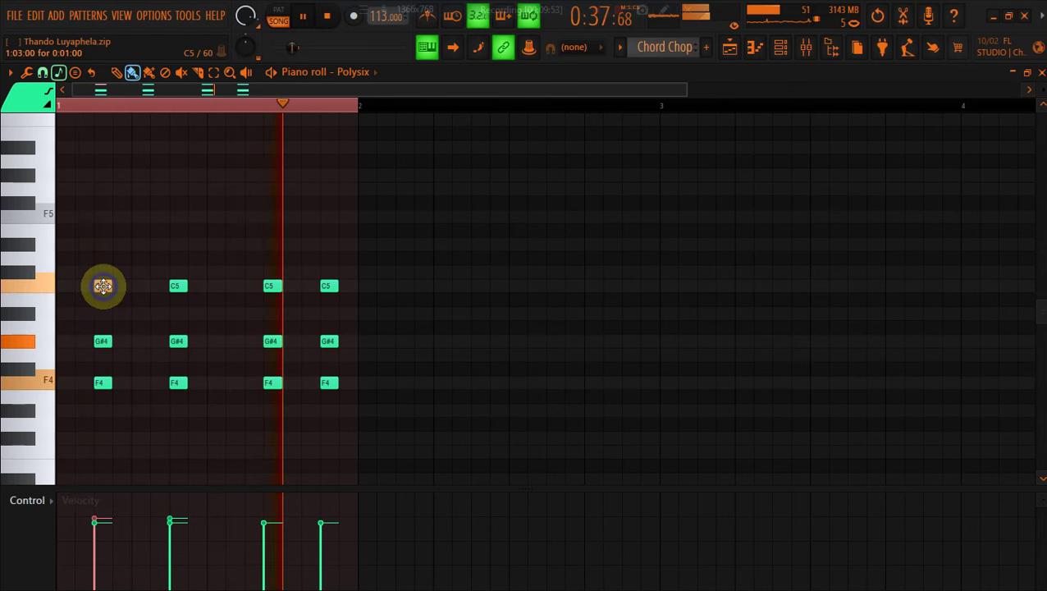
Try the four chords without their F4 notes and undo the deletions
right_click(105, 382)
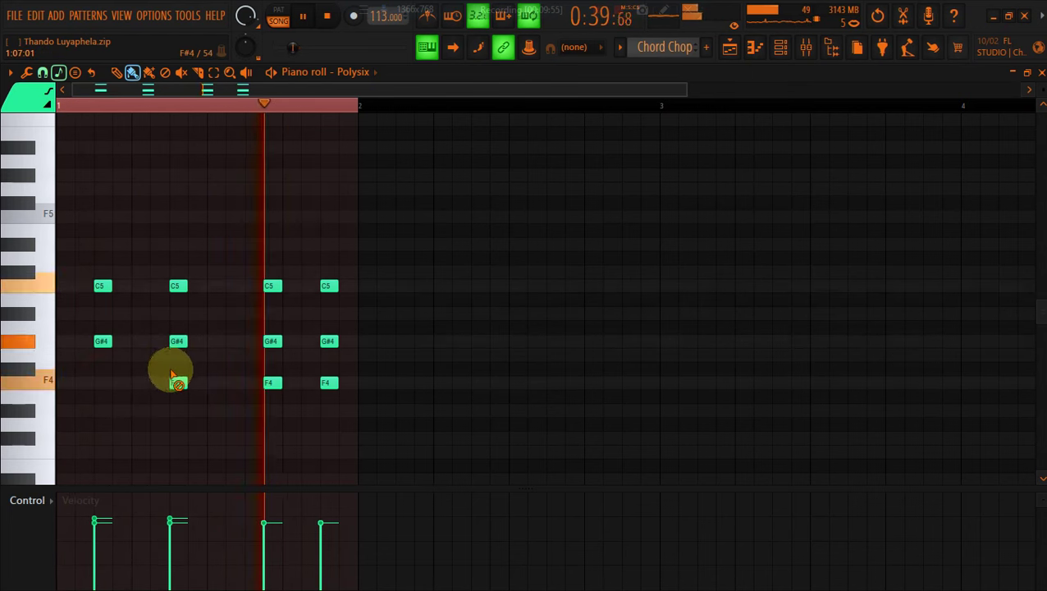
right_click(178, 382)
right_click(271, 383)
right_click(329, 383)
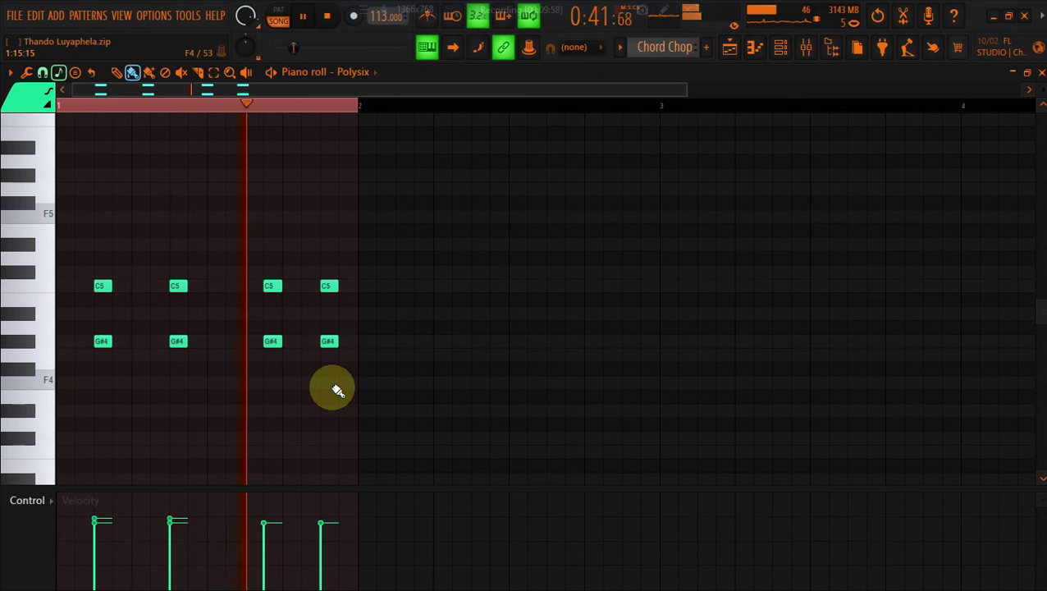
key(ctrl+z)
key(ctrl+z)
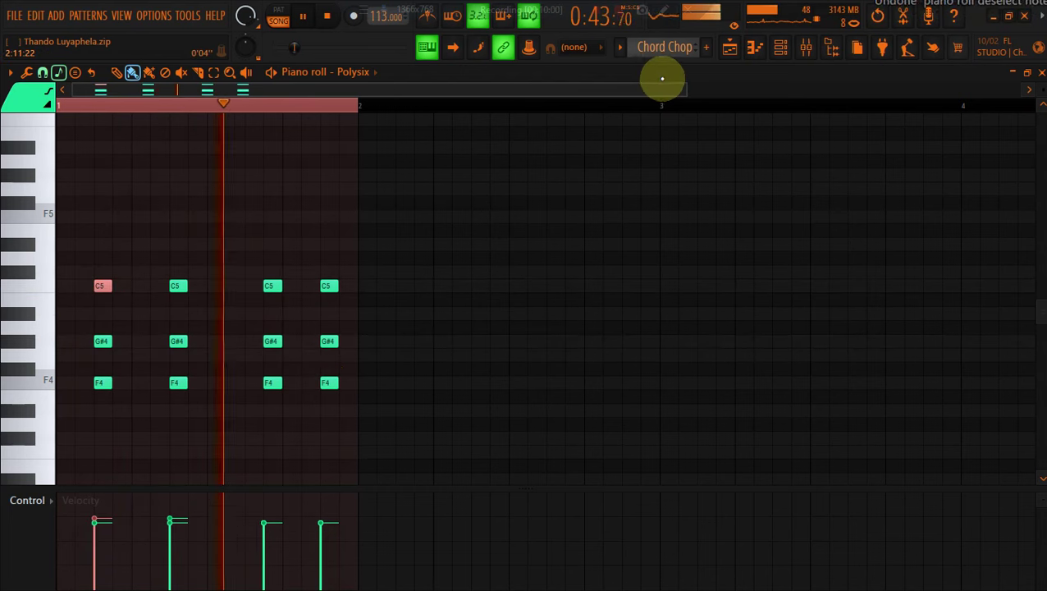
Return to the playlist and duplicate the bar 17 to 24 clips on Tracks 1 to 7 to bar 25
click(731, 48)
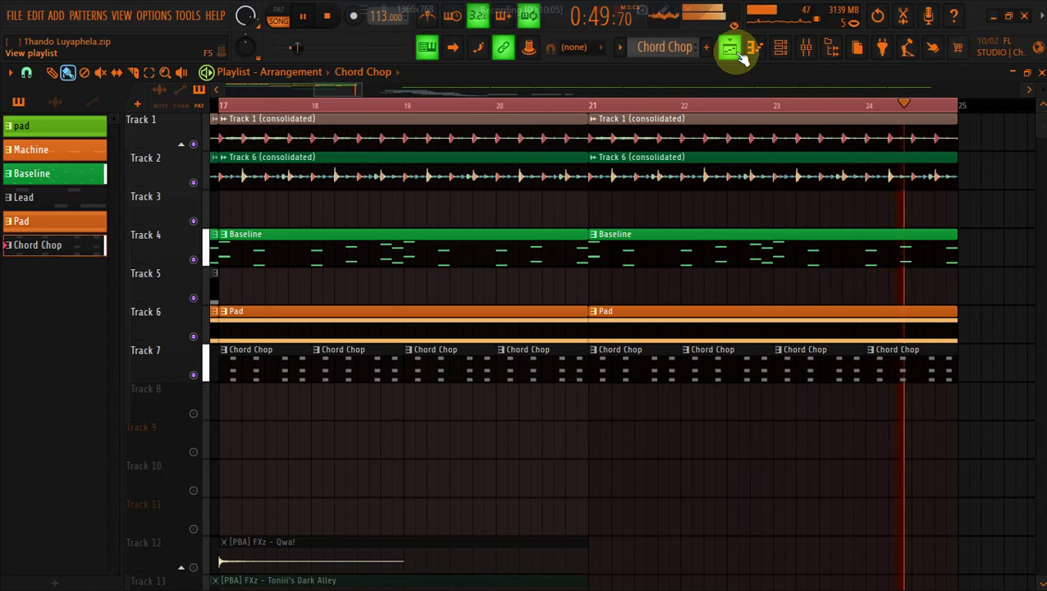
click(223, 105)
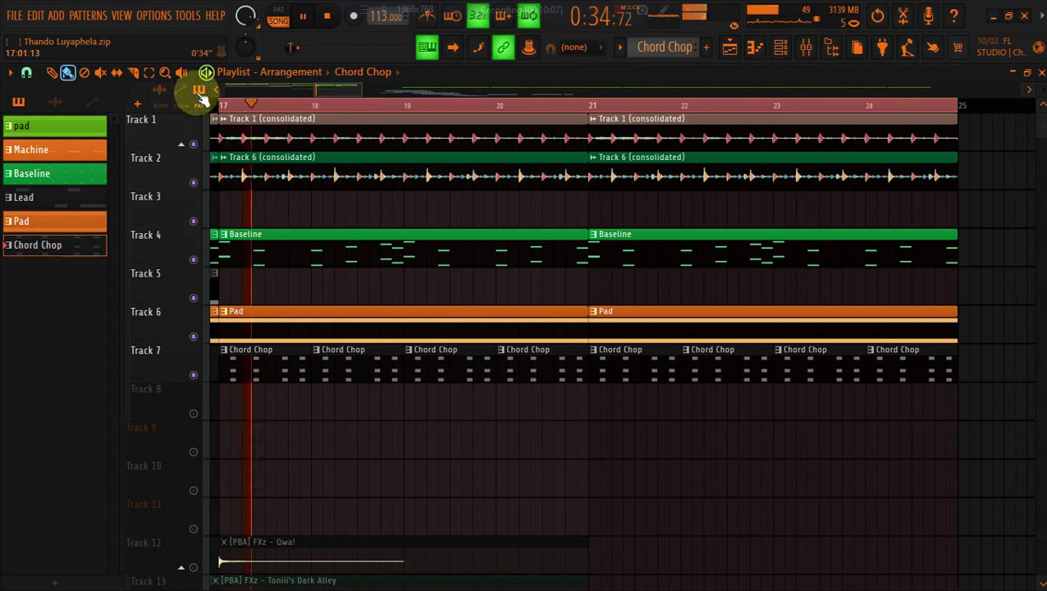
click(152, 76)
drag(961, 377, 223, 139)
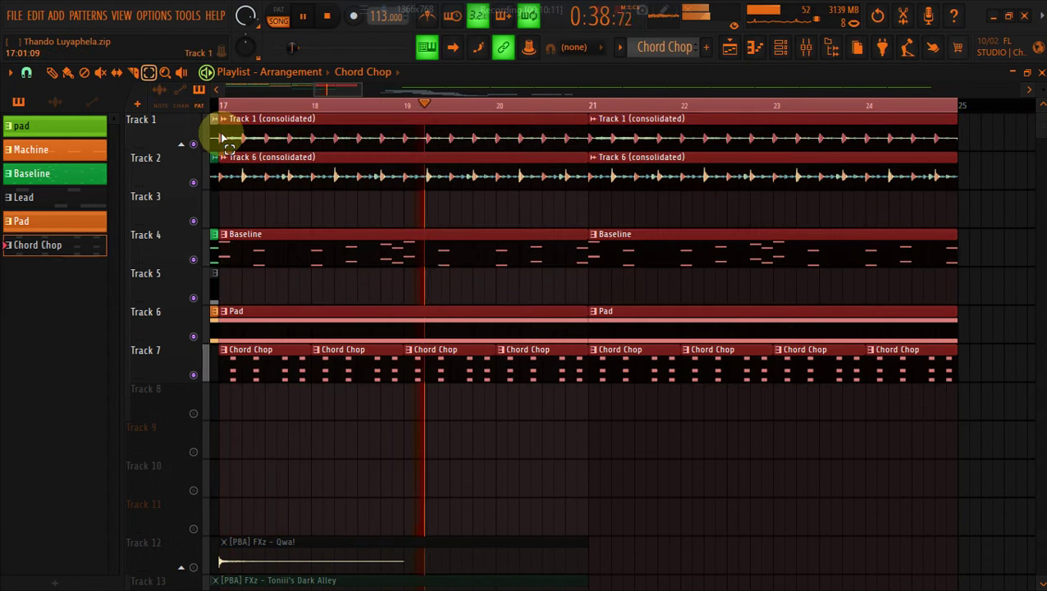
key(ctrl+b)
key(ctrl+z)
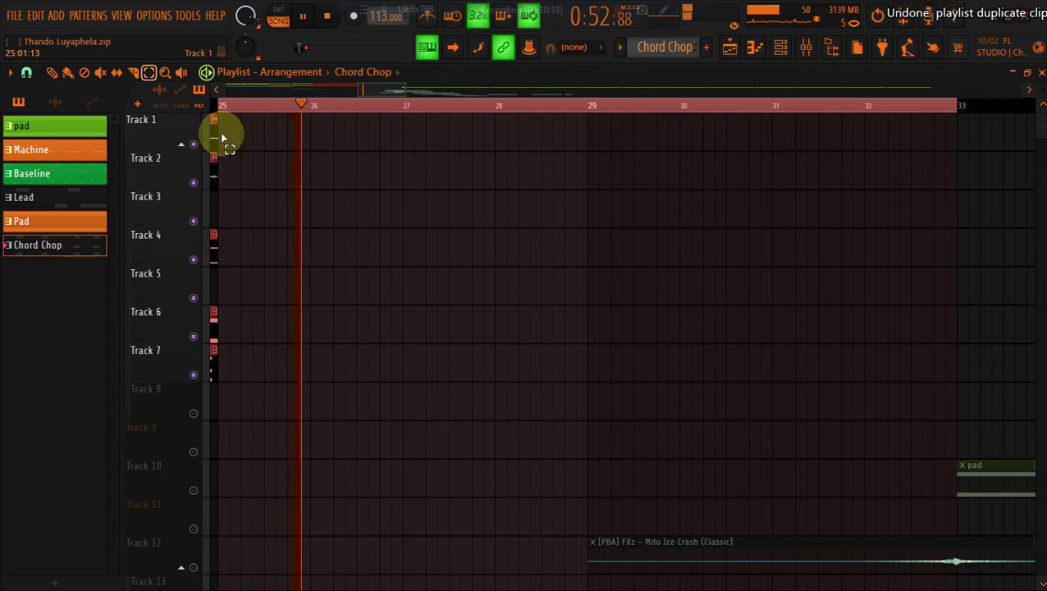
key(ctrl+shift+z)
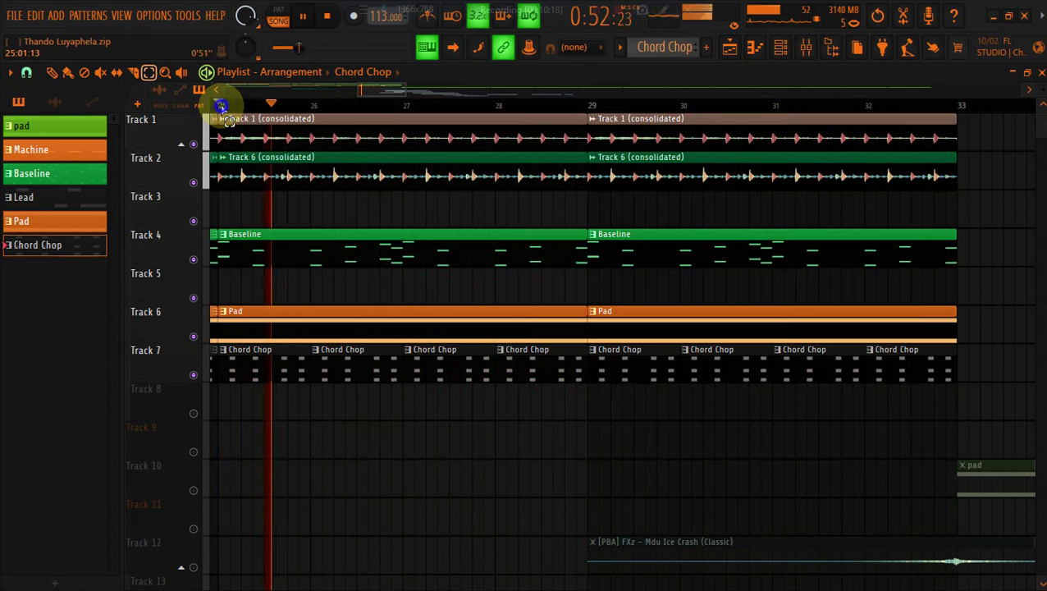
Duplicate the bar 25 to 32 clips on Tracks 1 to 7 to bar 33 and select bars 33 to 40 for loop playback
drag(956, 380, 225, 122)
key(ctrl+b)
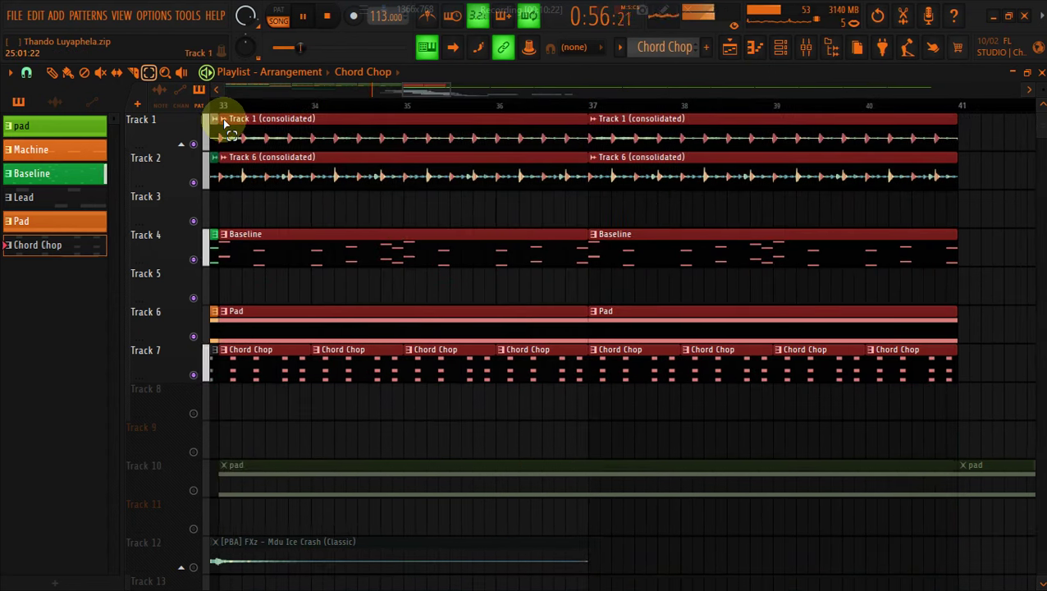
drag(403, 93, 386, 88)
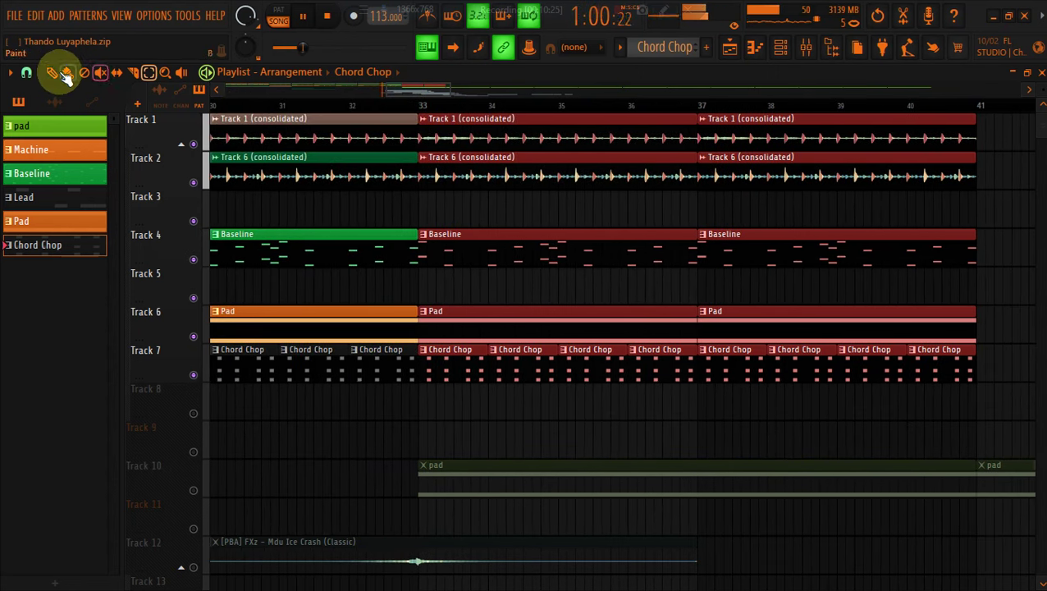
drag(425, 110, 979, 122)
Delete the muted pad clips on Track 10 from bar 33 onward and enable Track 8
right_click(591, 440)
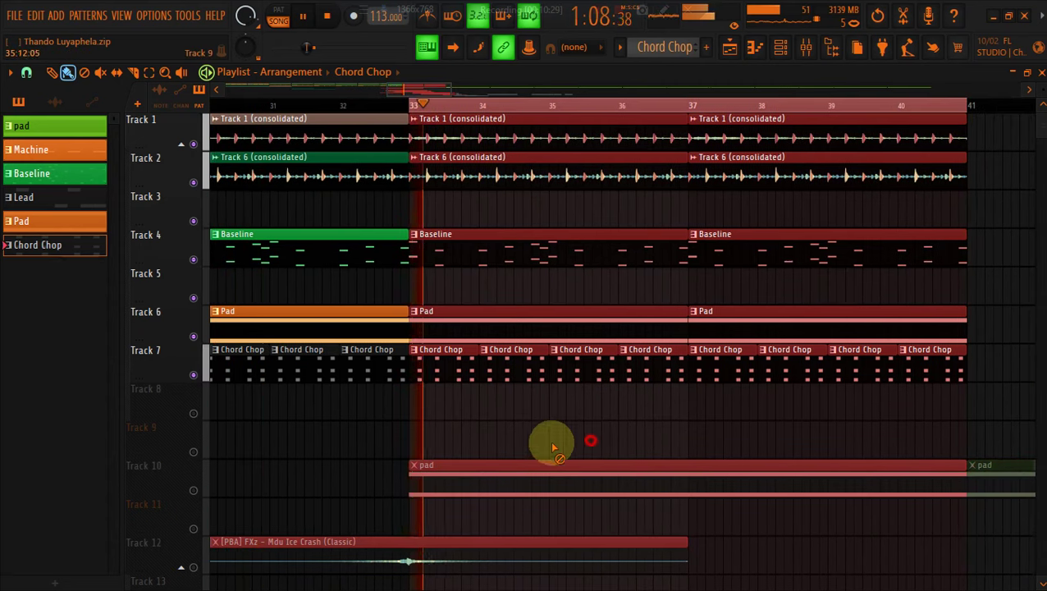
right_click(739, 476)
right_click(976, 488)
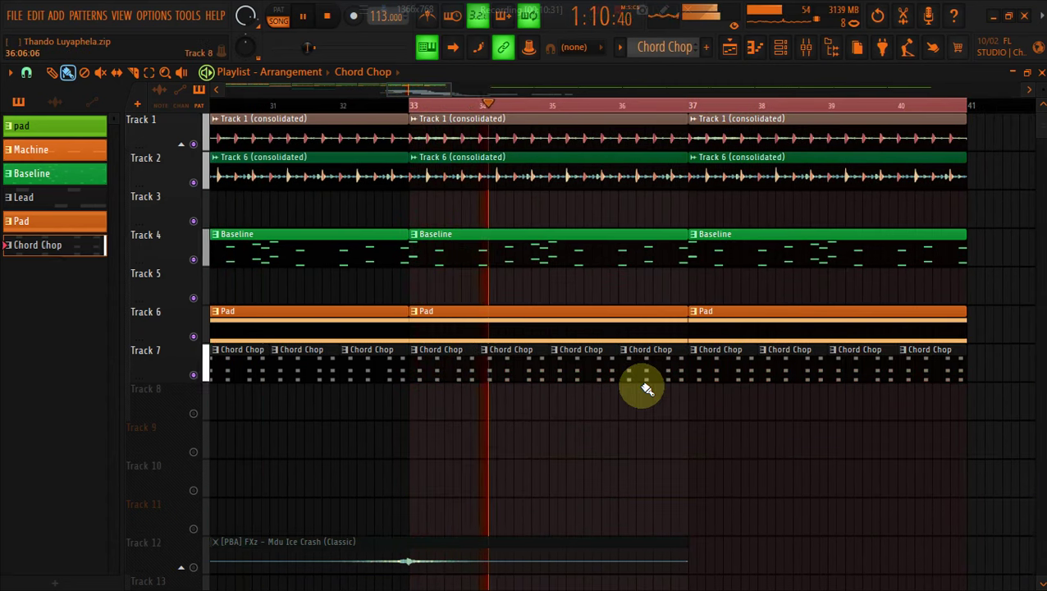
mouse_move(385, 94)
mouse_down()
mouse_move(408, 91)
mouse_move(399, 89)
mouse_up()
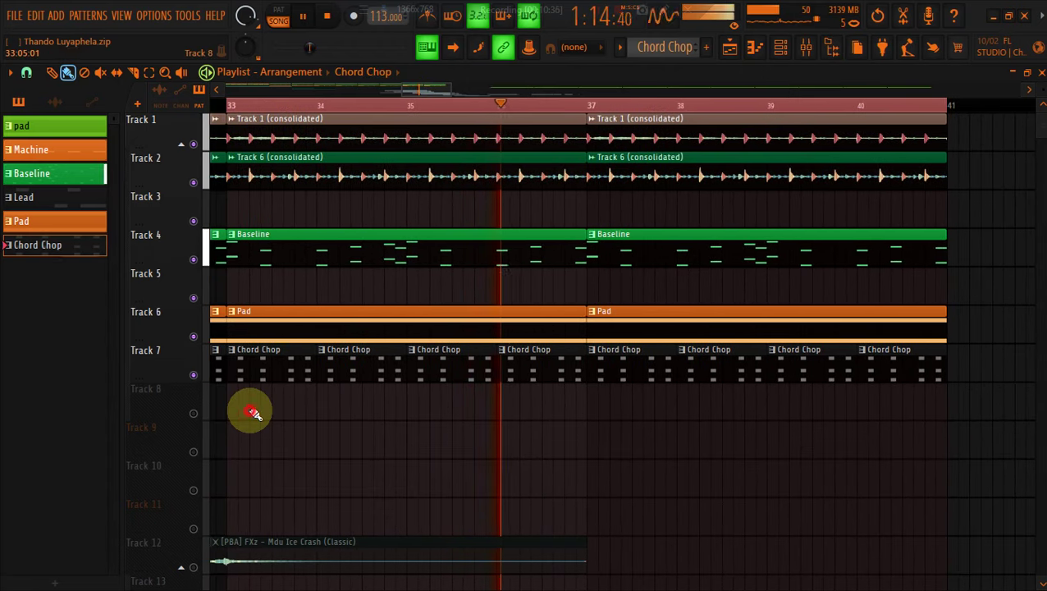
click(196, 407)
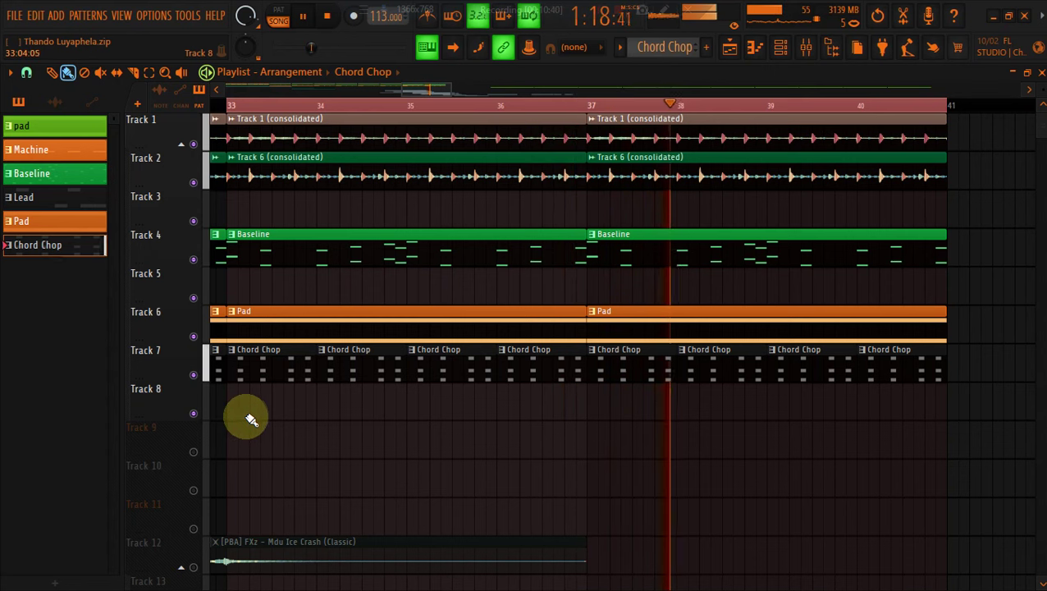
Create a new pattern named Chord and place it on Track 8 at bar 33
click(707, 51)
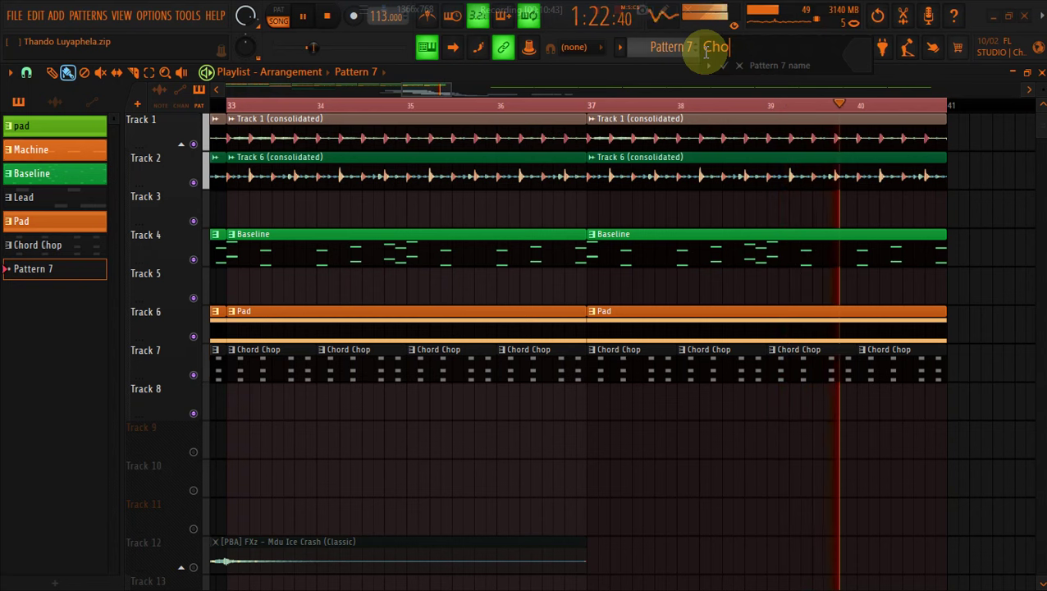
text(Chord)
click(724, 69)
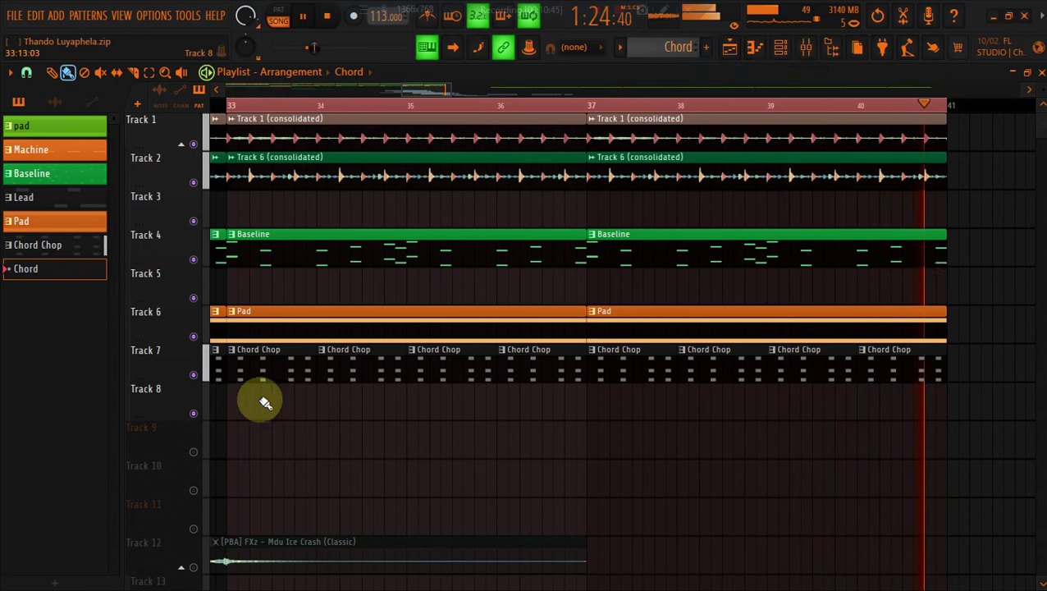
click(229, 399)
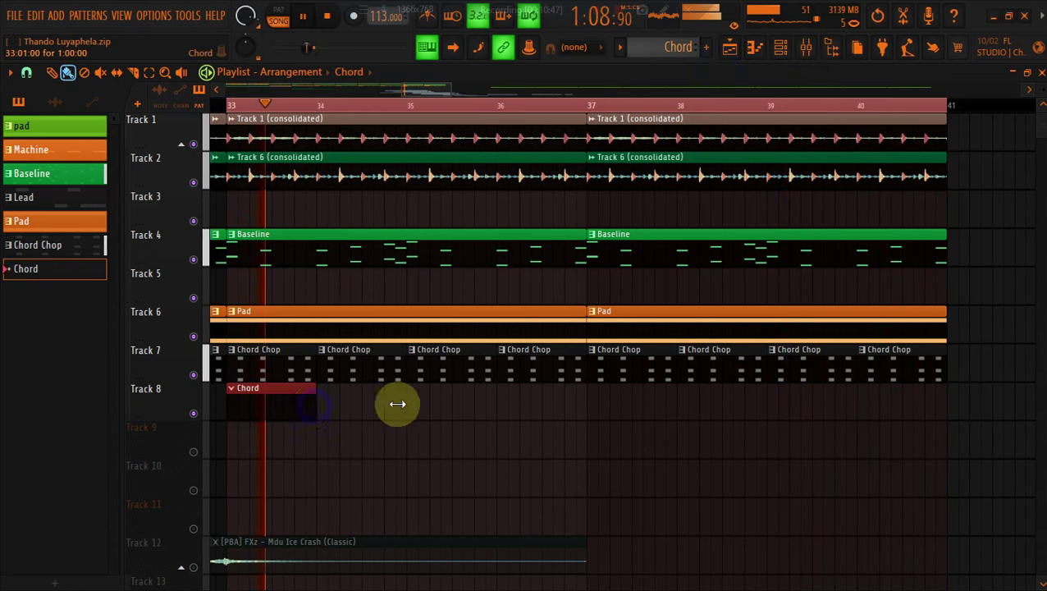
Extend the Chord clip on Track 8 to four bars and place a second Chord clip at bar 37
drag(398, 404, 588, 400)
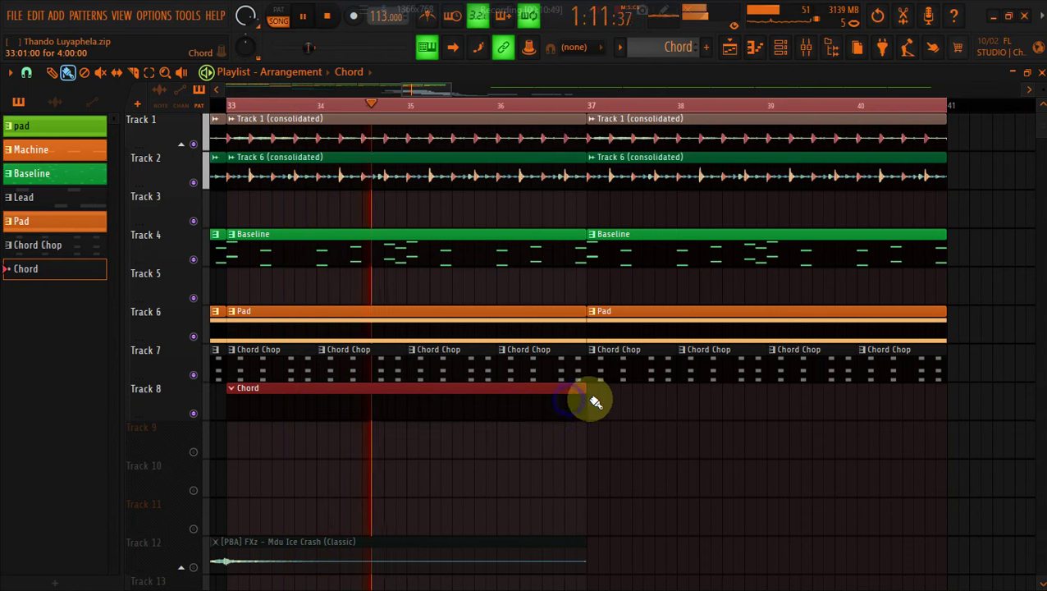
click(593, 402)
Disable all effects on mixer track Insert 3
click(760, 53)
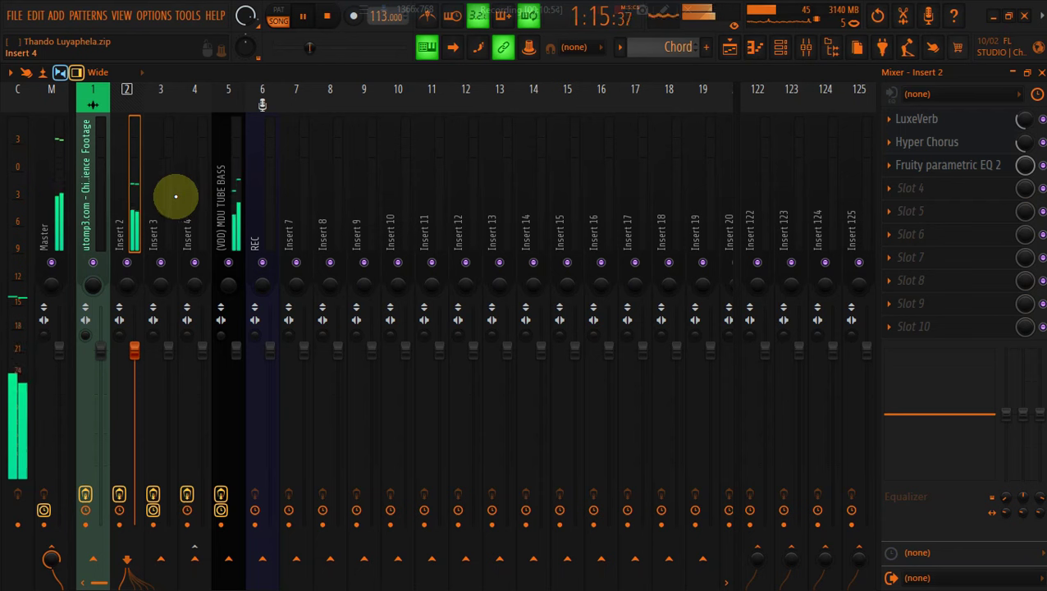
click(173, 195)
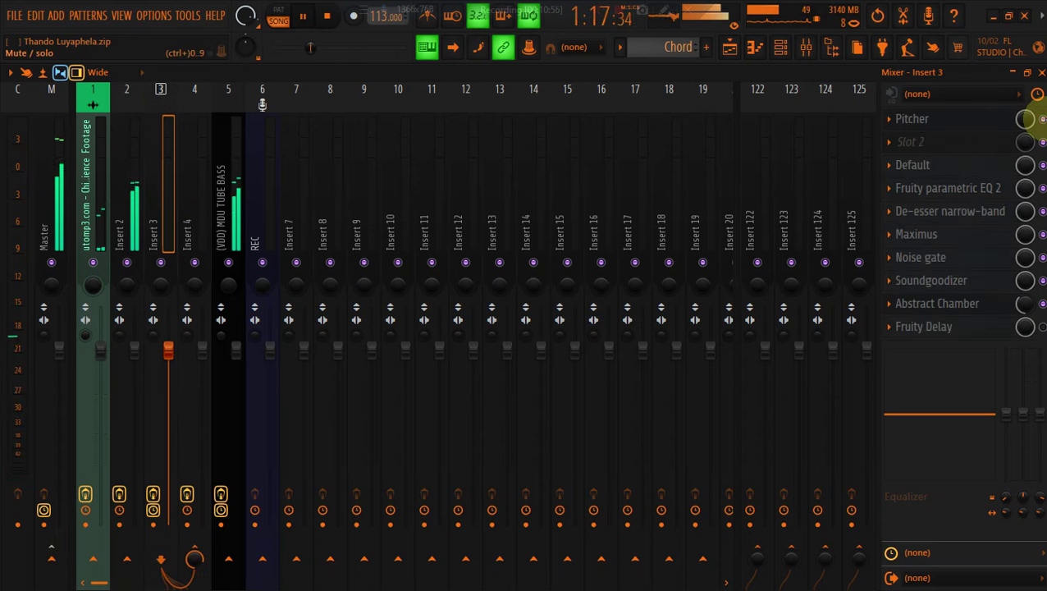
right_click(1041, 119)
click(1035, 128)
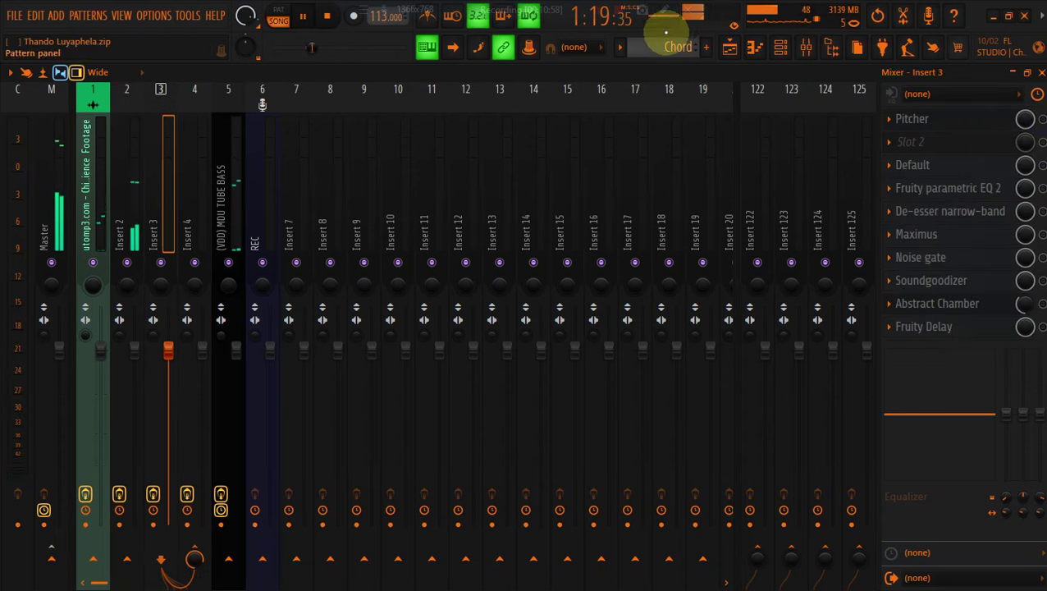
Copy the TUBE BASS channel's notes from the Baseline pattern
click(733, 45)
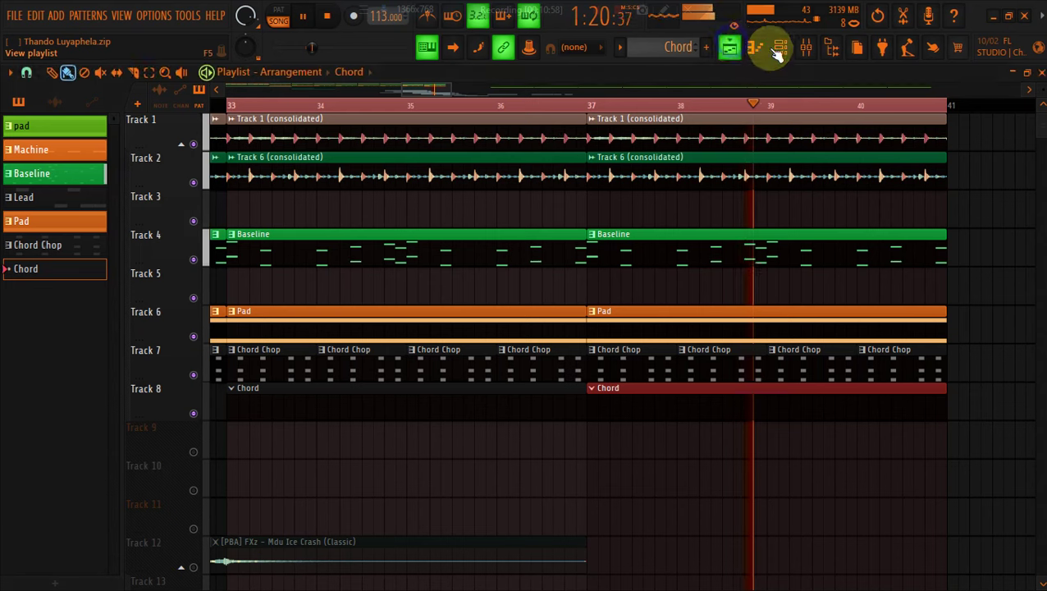
click(320, 213)
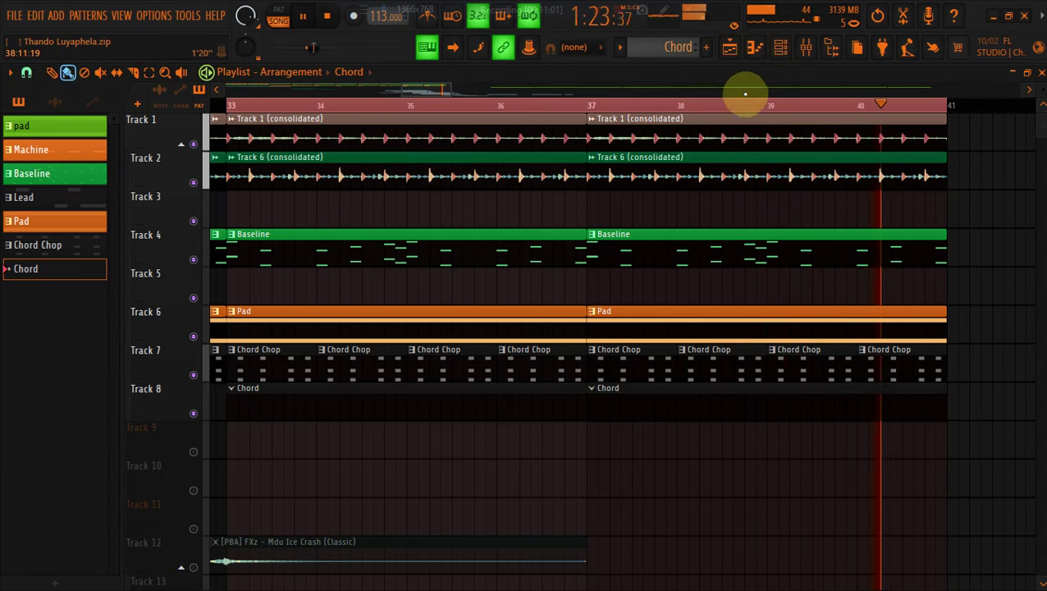
click(779, 46)
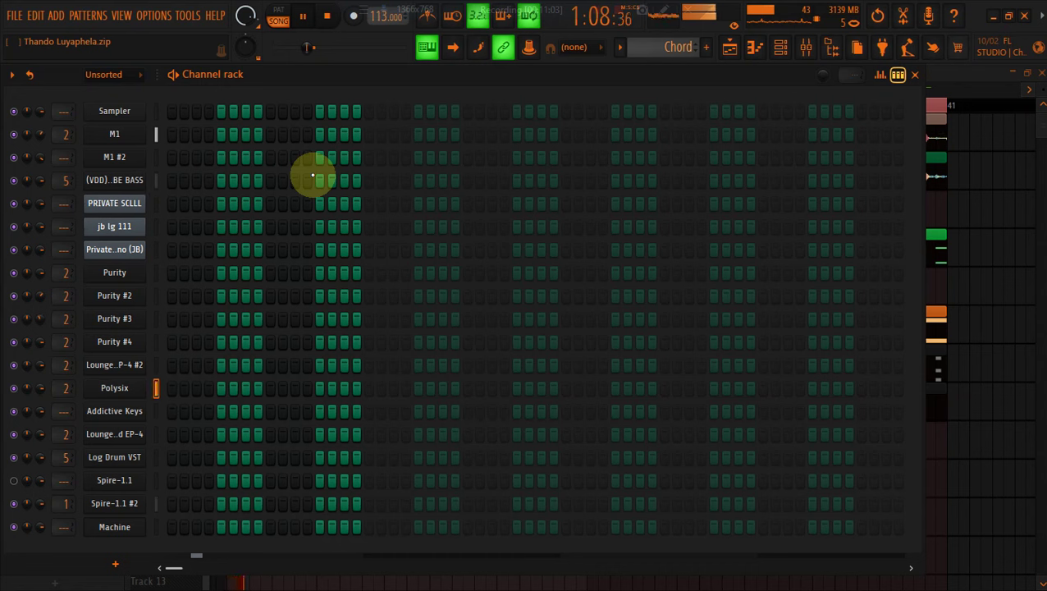
click(731, 48)
click(381, 256)
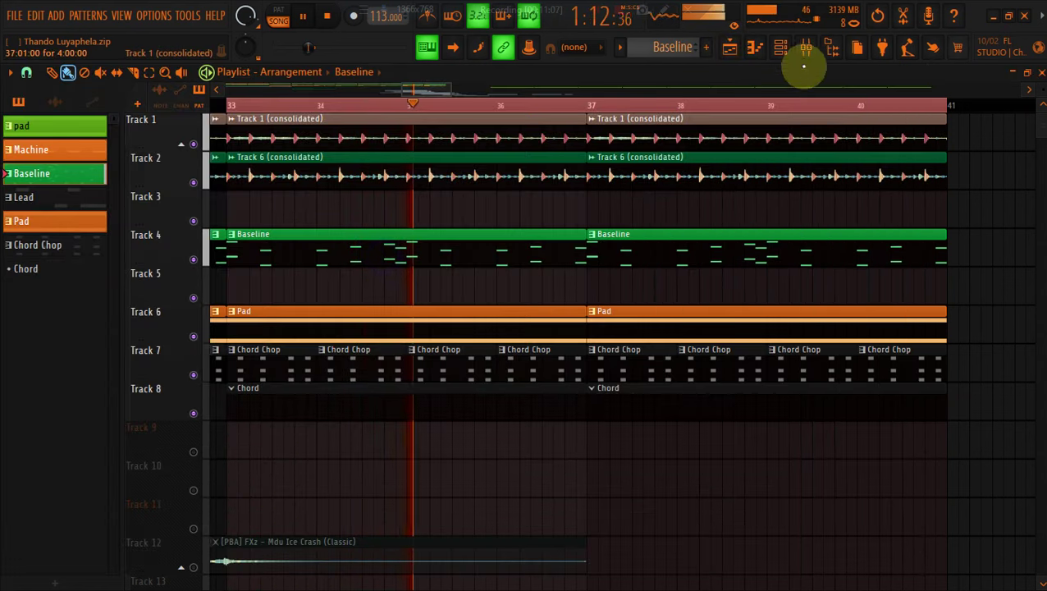
click(781, 48)
right_click(115, 180)
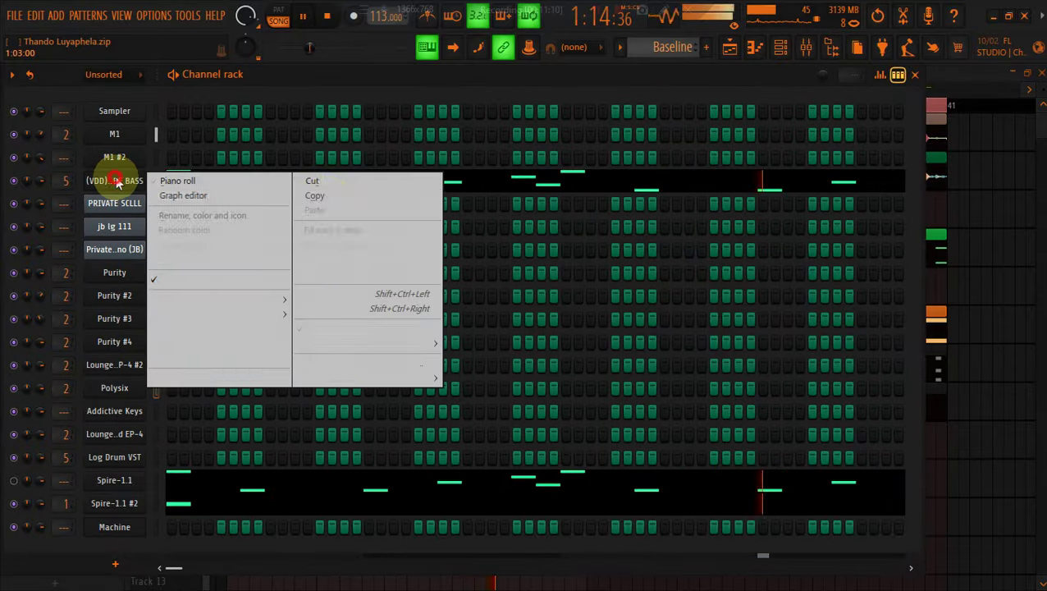
click(332, 197)
Paste the copied bass notes into the Sampler channel of the Chord pattern
click(728, 47)
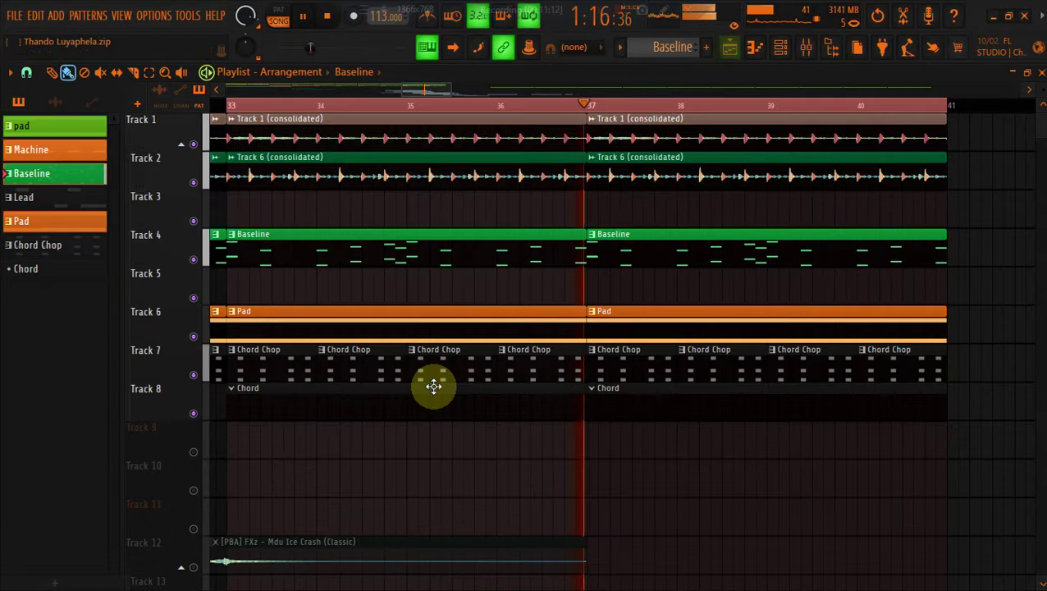
click(378, 389)
click(780, 47)
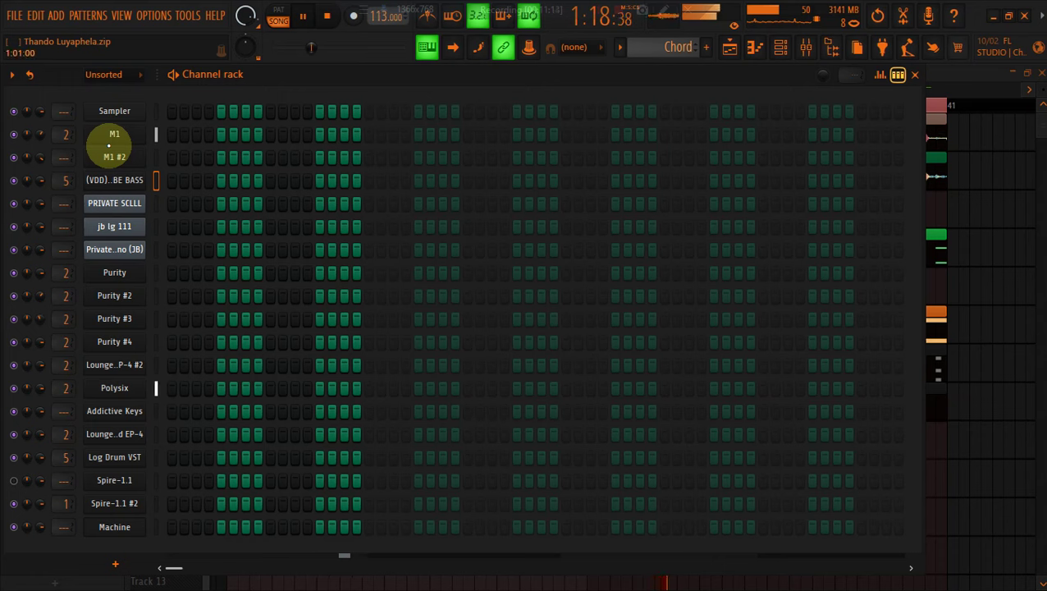
right_click(123, 113)
click(362, 140)
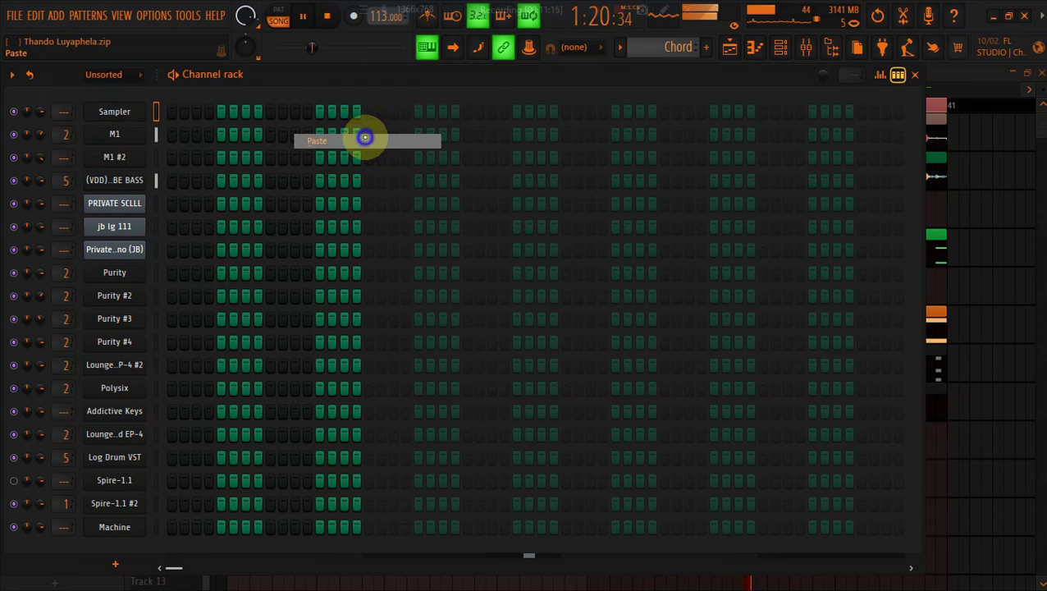
In Purity's piano roll, draw an F3 note from 1:07:00 and a G#3 note from 2:07:00, each 0:10:00 long
click(115, 273)
right_click(115, 273)
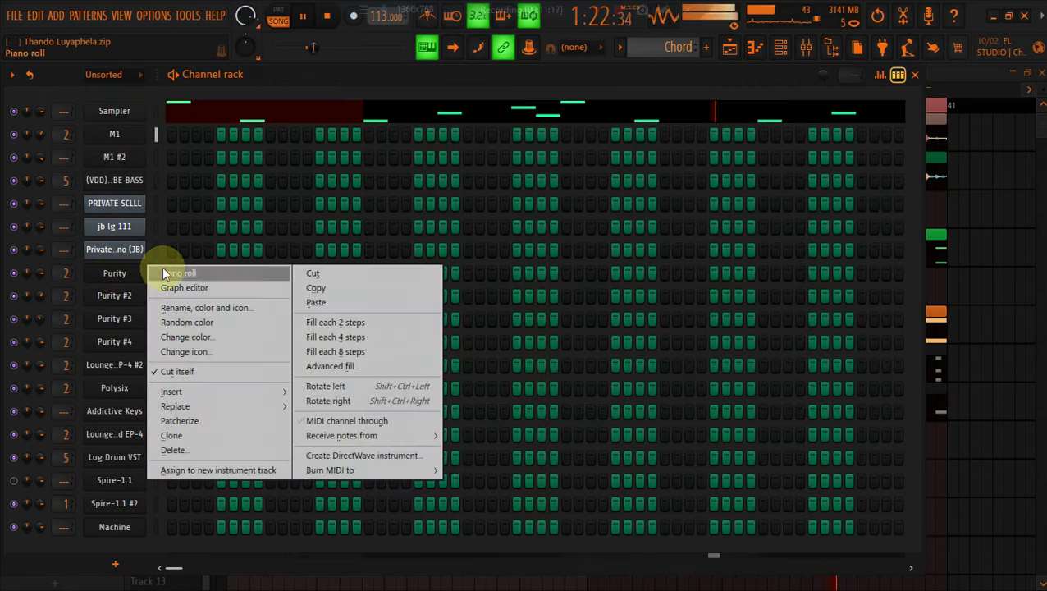
click(161, 273)
scroll(152, 285, down, 6)
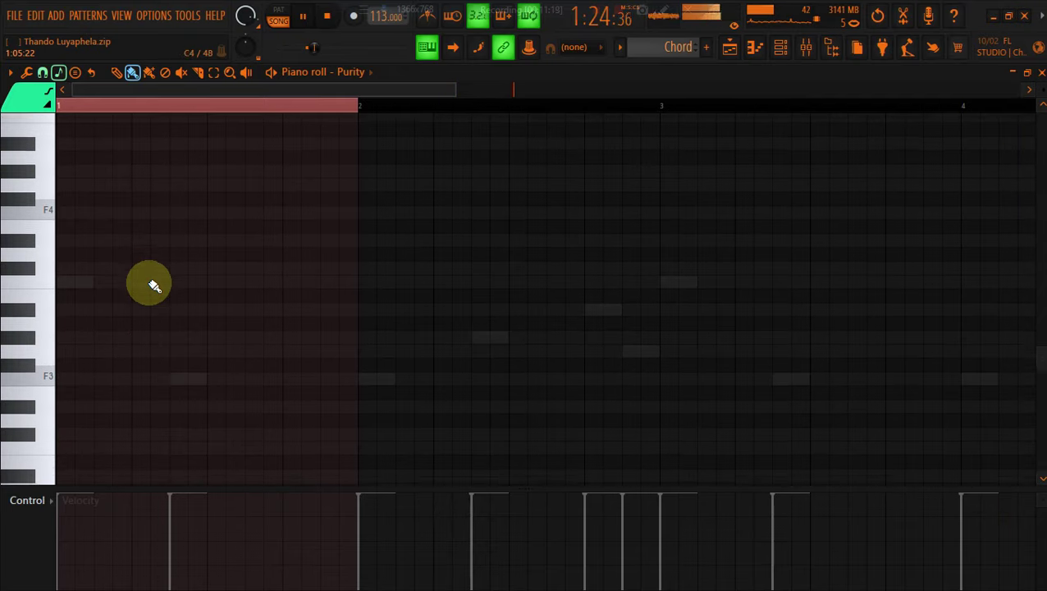
click(176, 341)
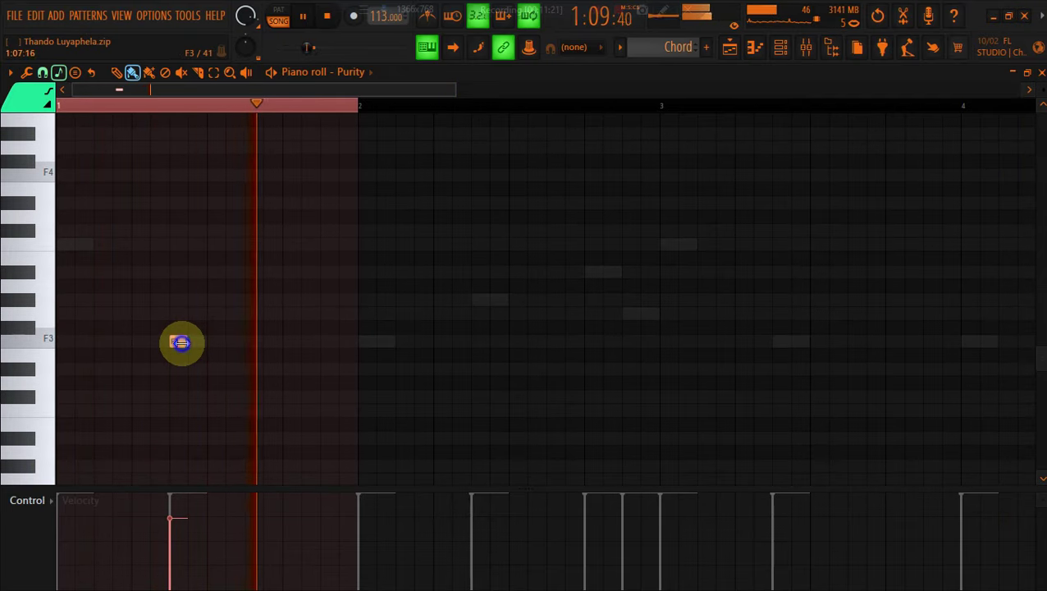
drag(181, 342, 351, 342)
click(473, 304)
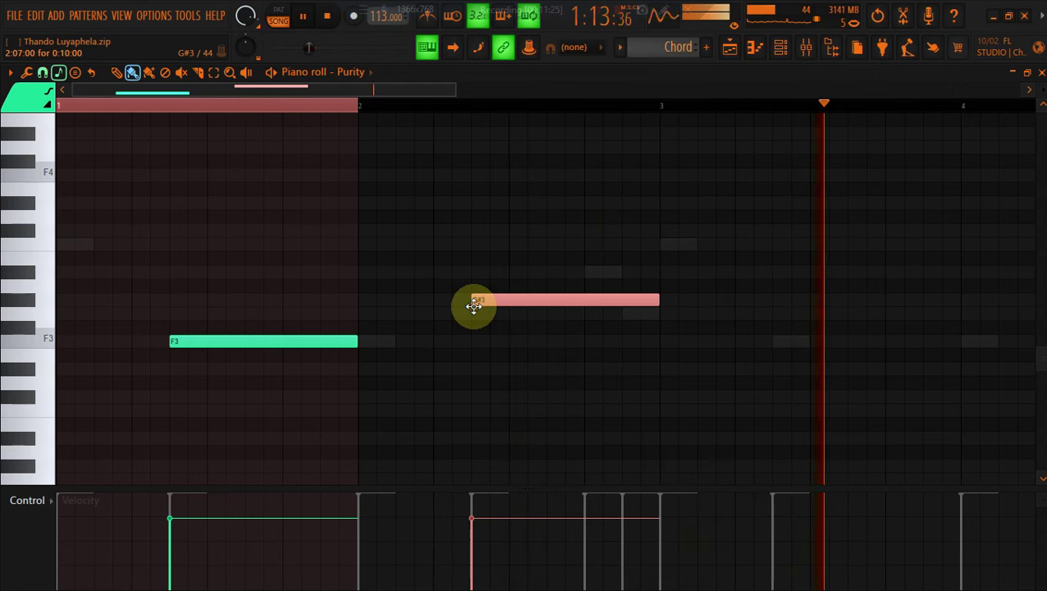
Raise the velocity of the F3 and G#3 notes to nearly full
key(ctrl+a)
click(204, 518)
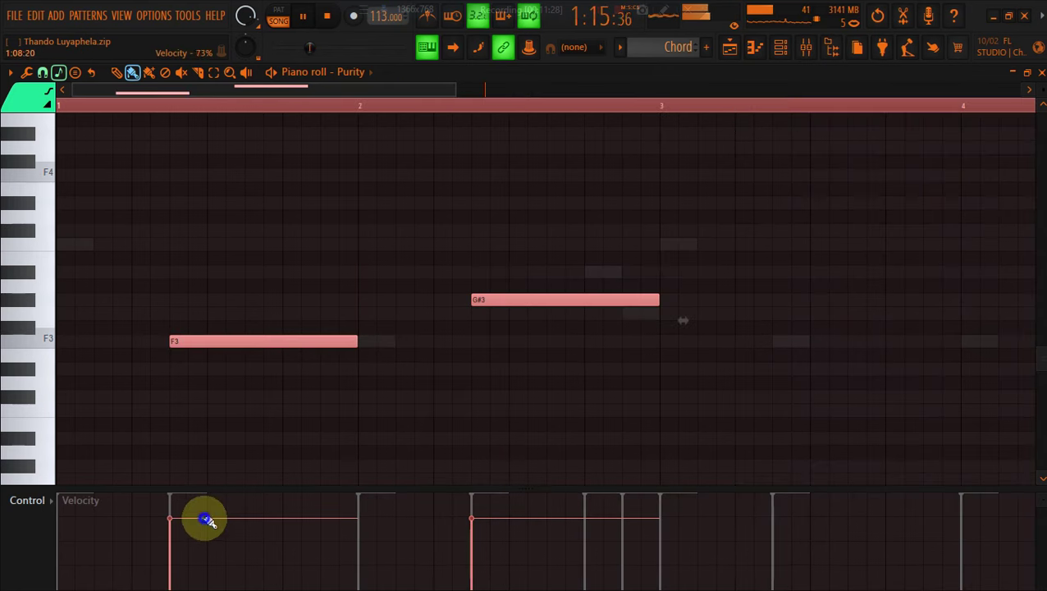
drag(348, 443, 485, 435)
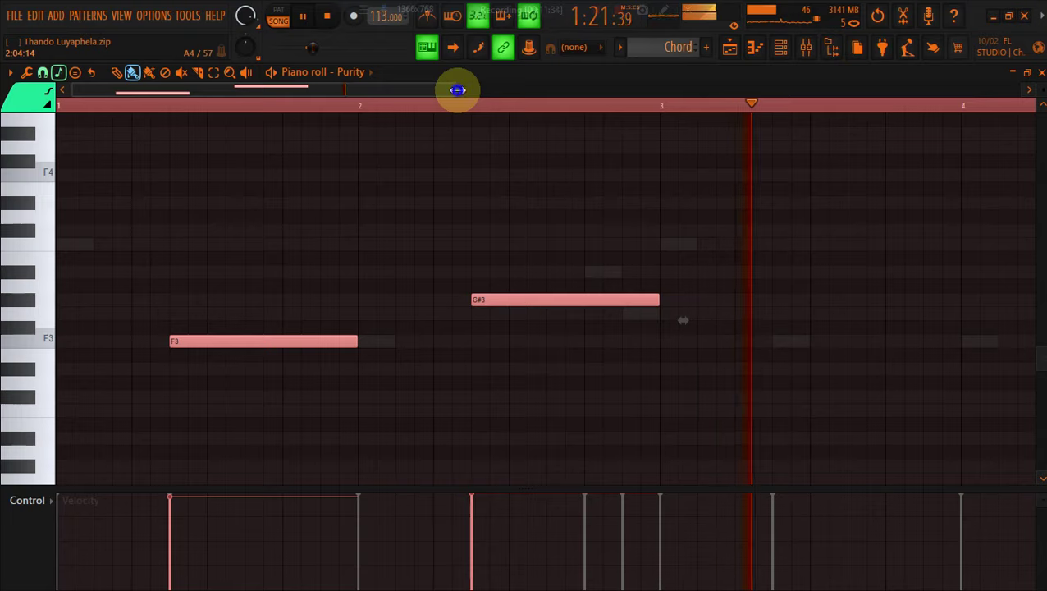
Duplicate the single F3 and G#3 notes into bars 3 and 4
drag(457, 89, 590, 103)
shift+drag(206, 340, 623, 318)
key(space)
shift+drag(670, 357, 603, 356)
key(space)
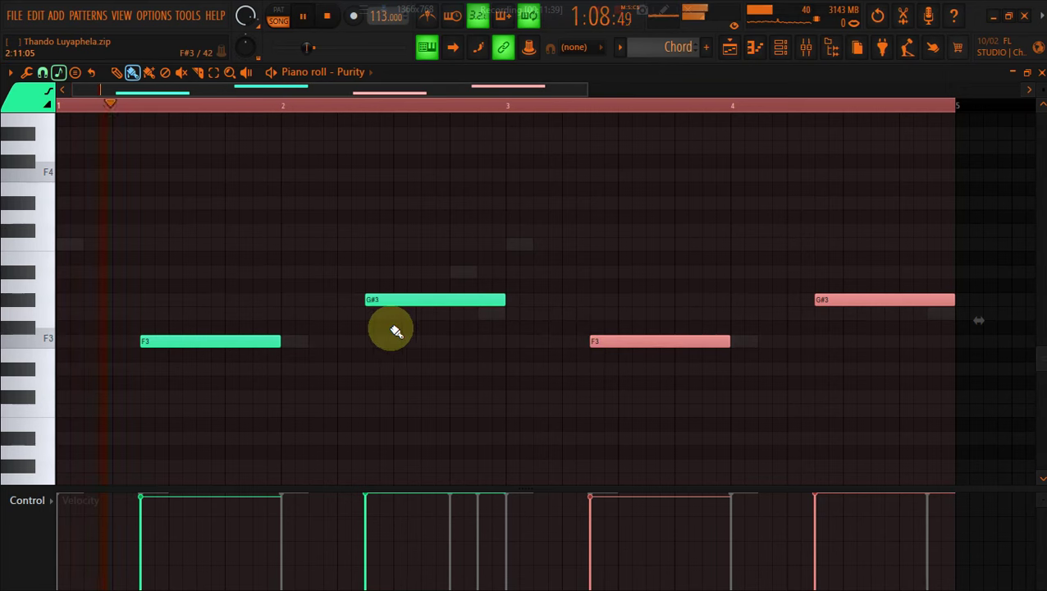
Build the bar 1 chord by adding G#3, C4 and G4 above the F3 note
click(196, 343)
click(147, 303)
click(146, 312)
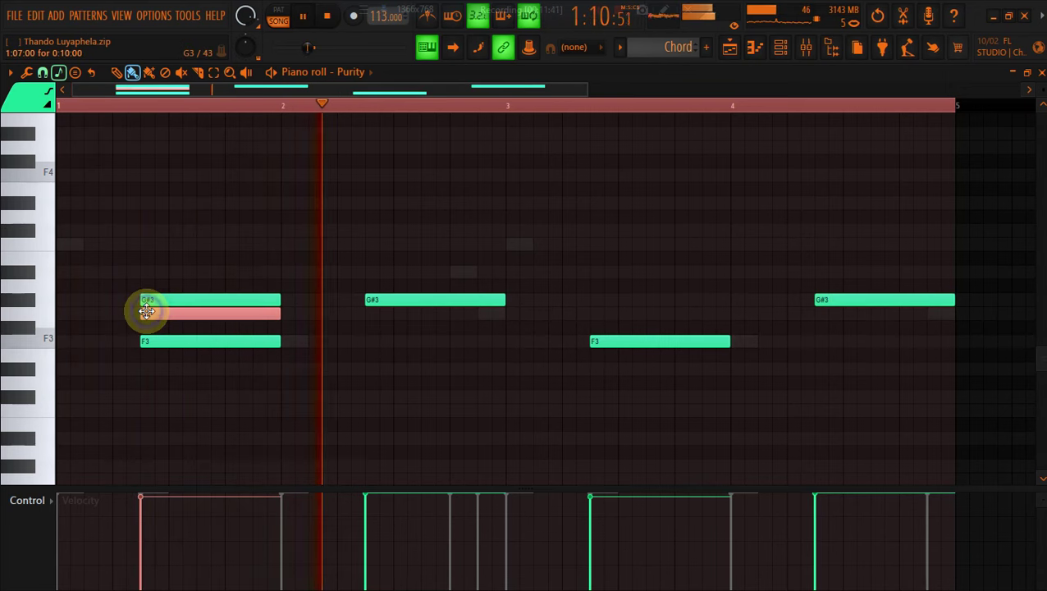
key(ctrl+Up)
click(160, 245)
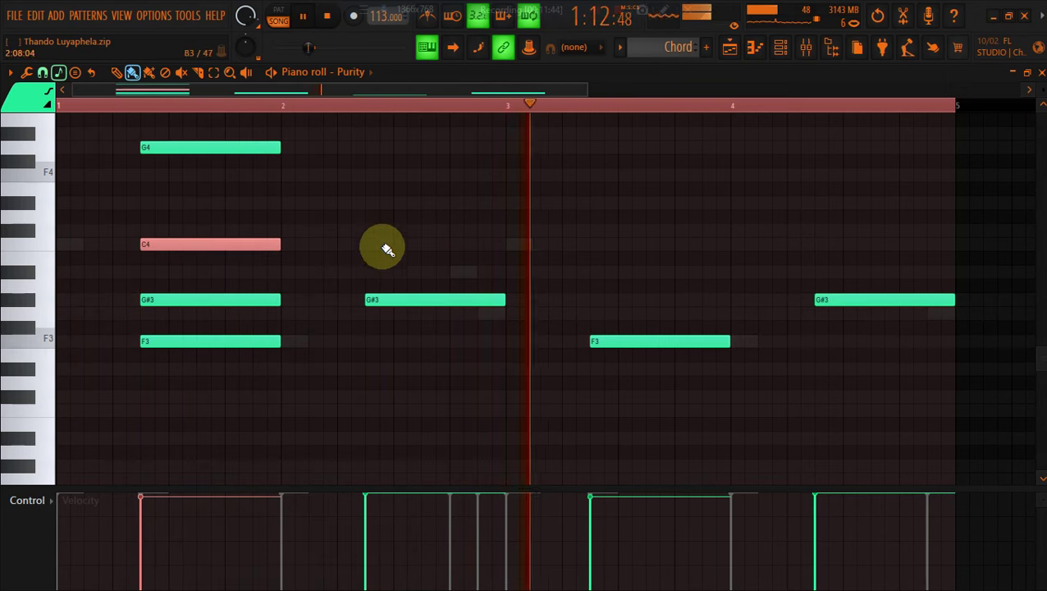
Build the bar 2 chord by adding C4, D#4 and G4 above the G#3 note
click(369, 244)
click(374, 205)
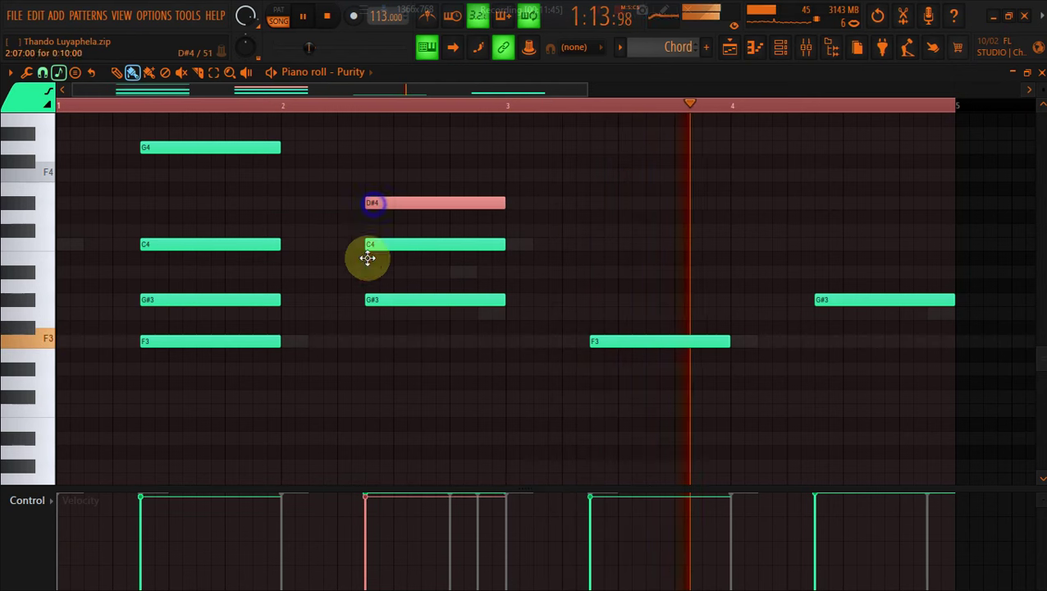
click(367, 311)
key(ctrl+Up)
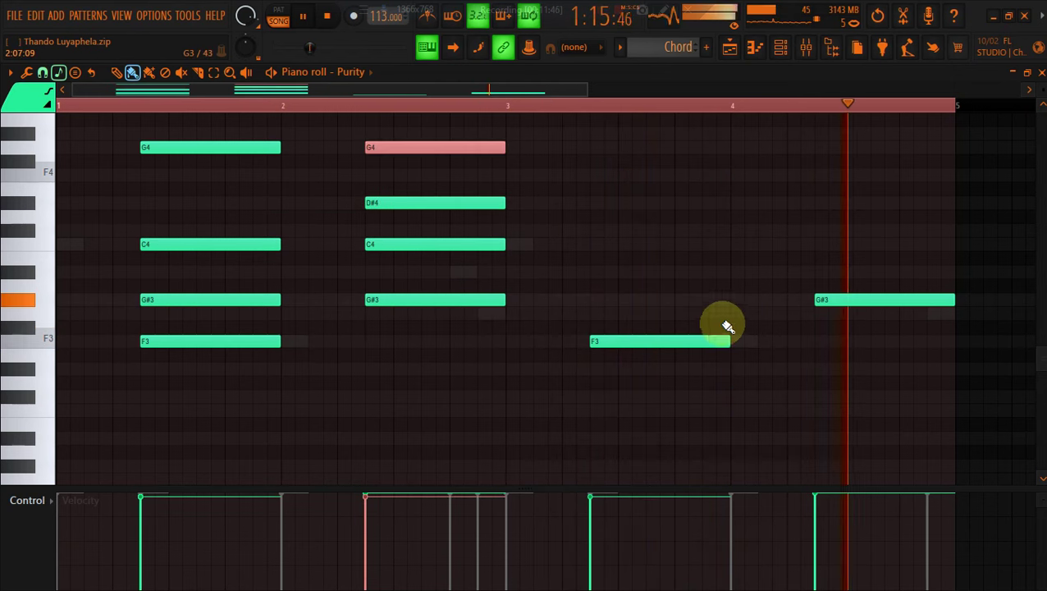
Replace the single notes in bars 3 and 4 with copies of the bar 1 and 2 chords
right_click(617, 338)
right_click(863, 301)
key(ctrl+a)
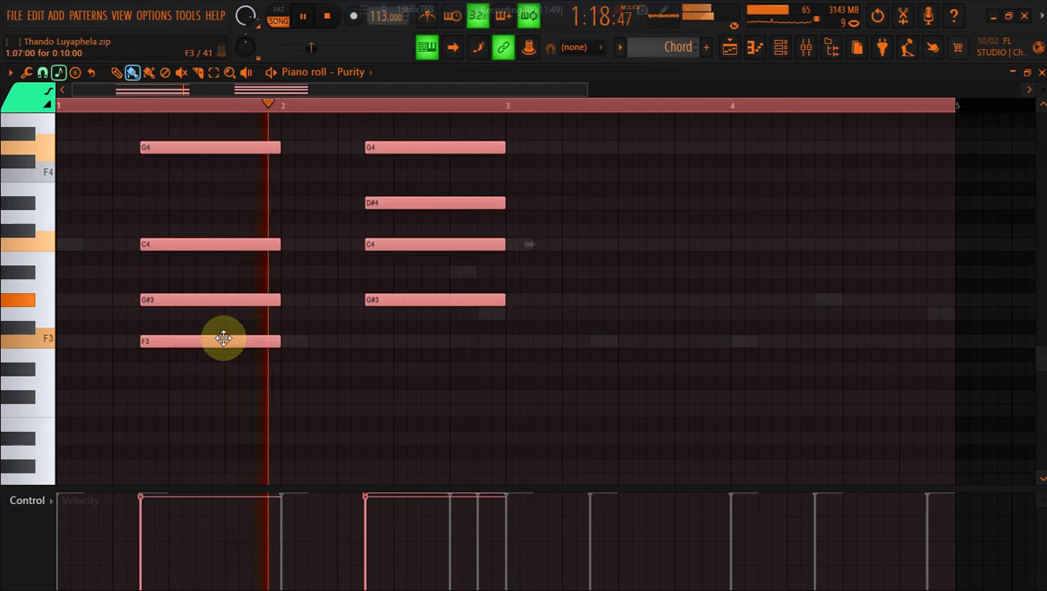
drag(221, 339, 672, 341)
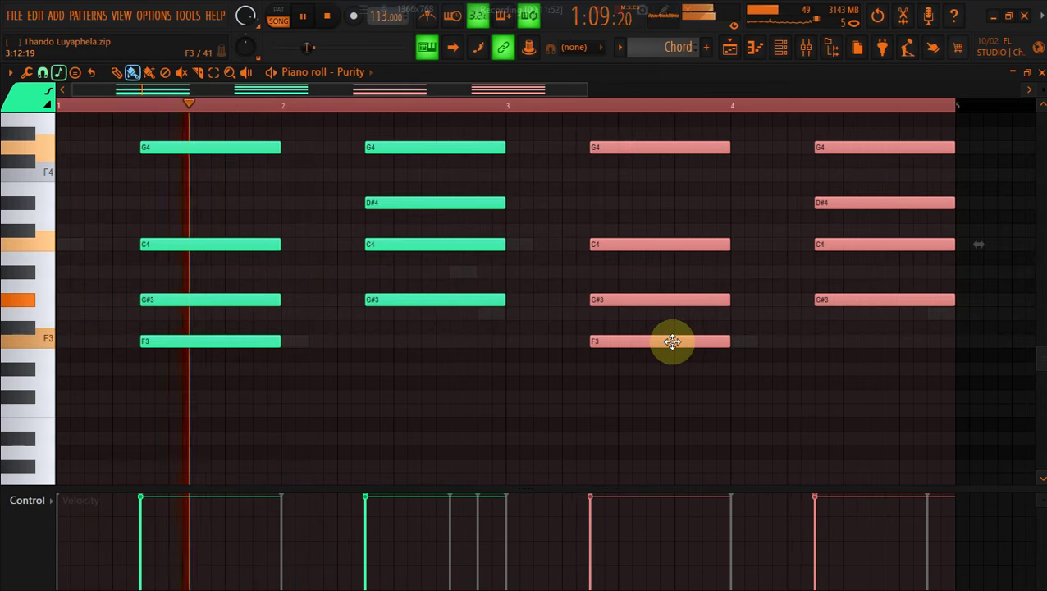
Transpose all four chords up one octave and play them back
key(ctrl+a)
key(ctrl+Up)
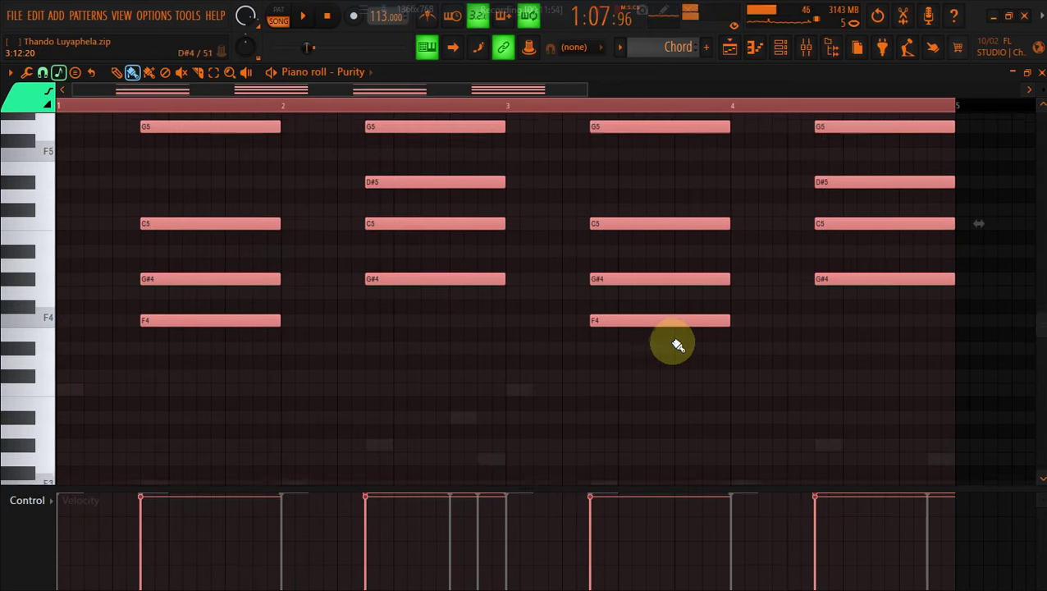
key(space)
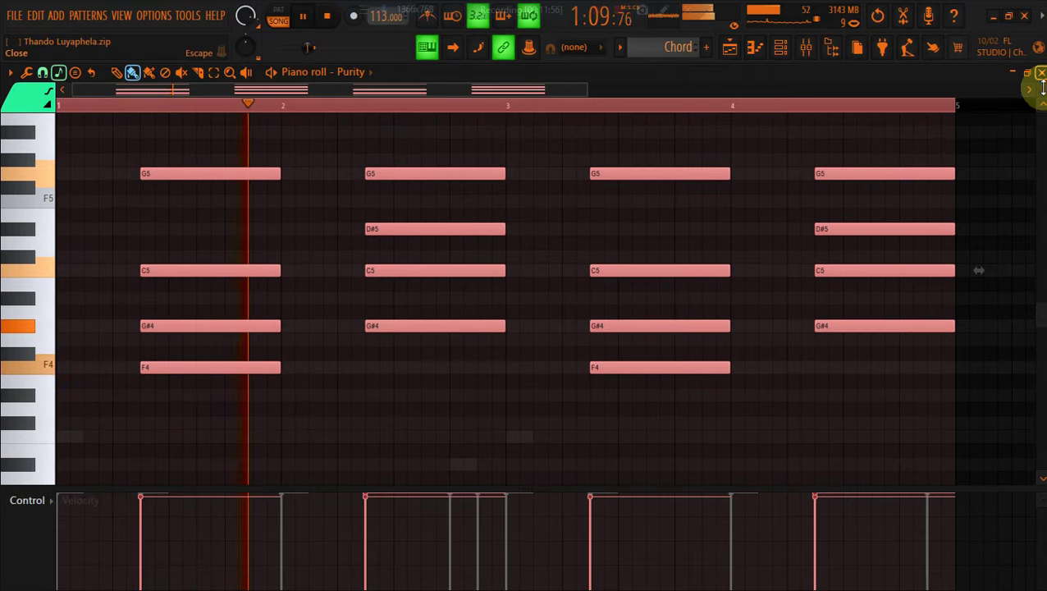
Lower the G5 notes of all four chords by one octave and play back the result
drag(1041, 88, 1041, 97)
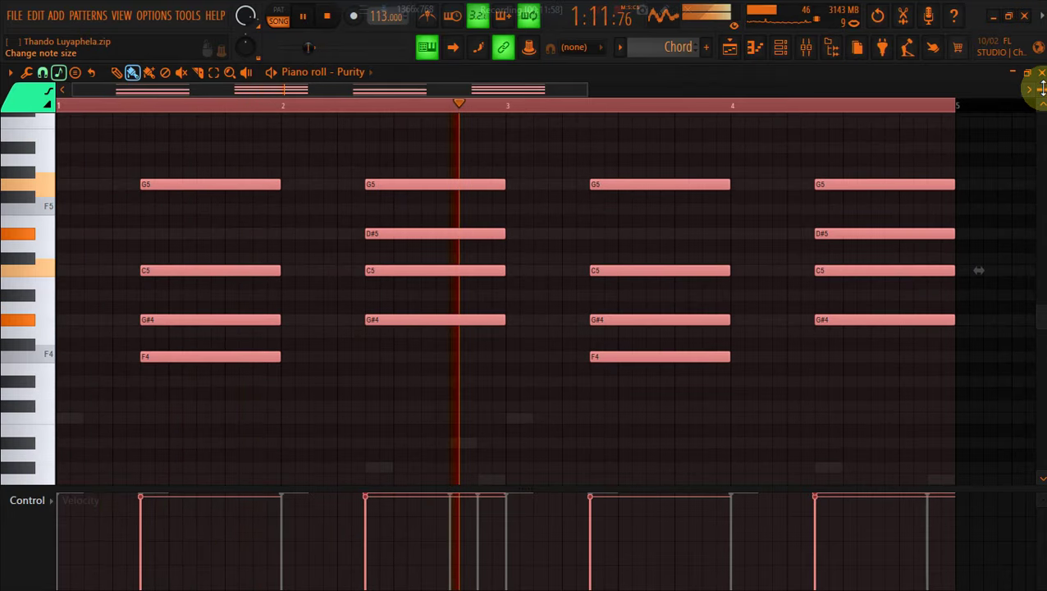
scroll(1041, 88, down, 1)
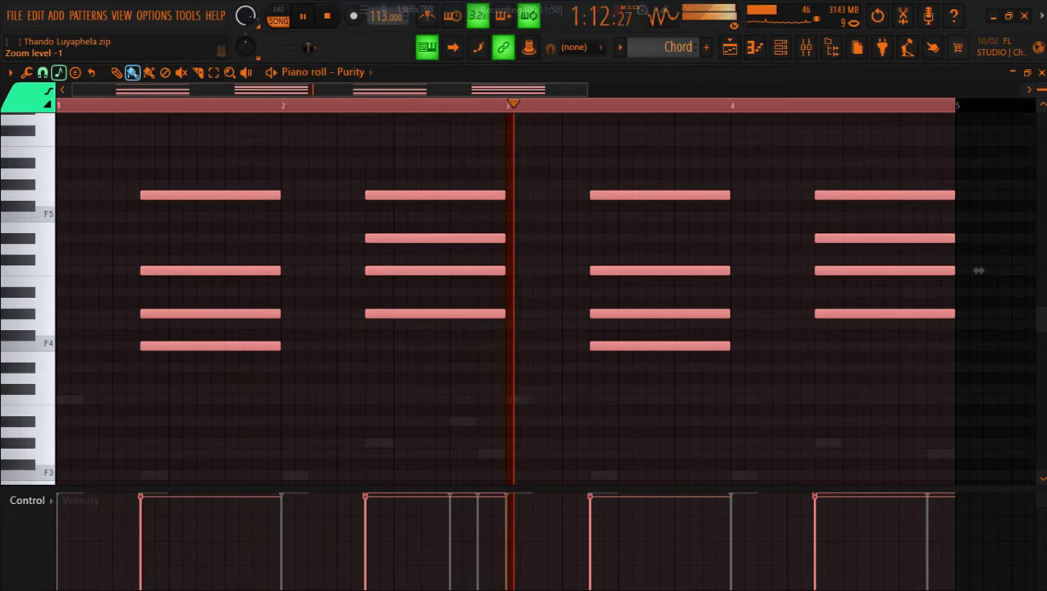
click(740, 50)
click(735, 48)
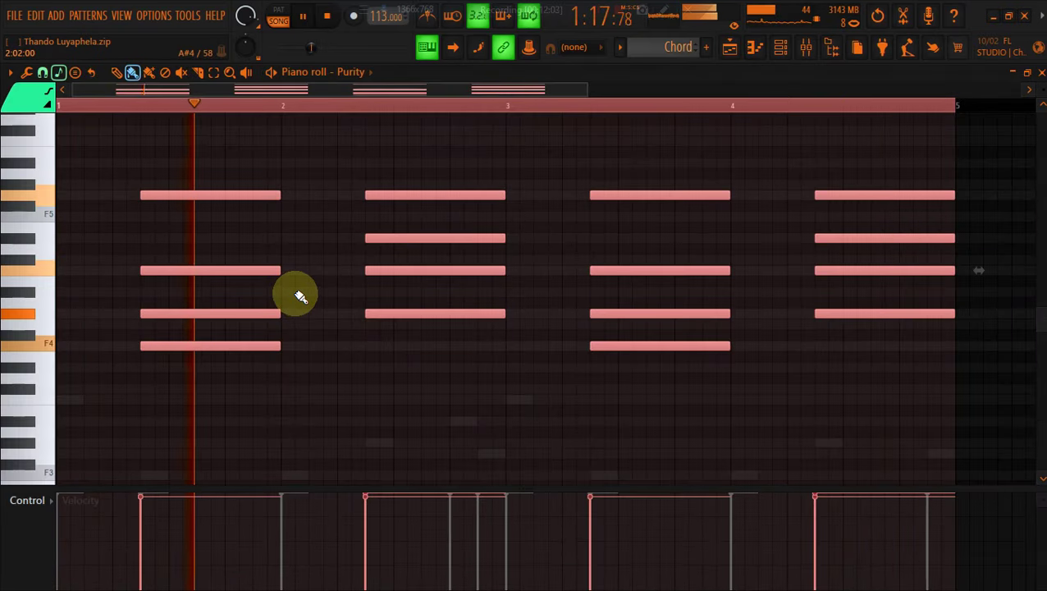
click(214, 72)
drag(178, 182, 989, 201)
key(space)
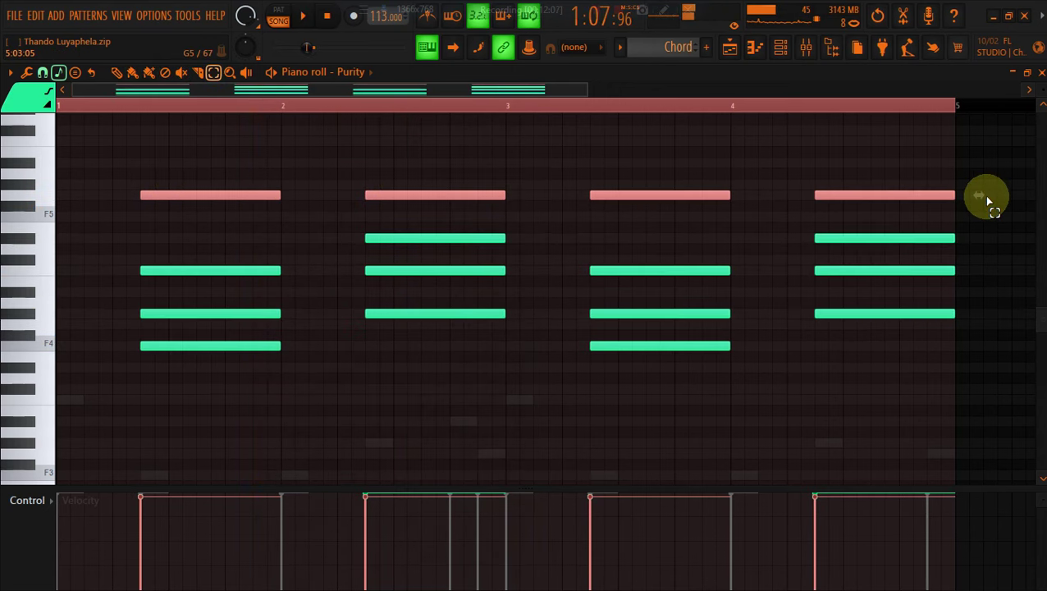
key(ctrl+Down)
key(space)
Copy the bar 1 chord to the start of bar 2 as a short chord 0:02:00 long
scroll(989, 201, down, 3)
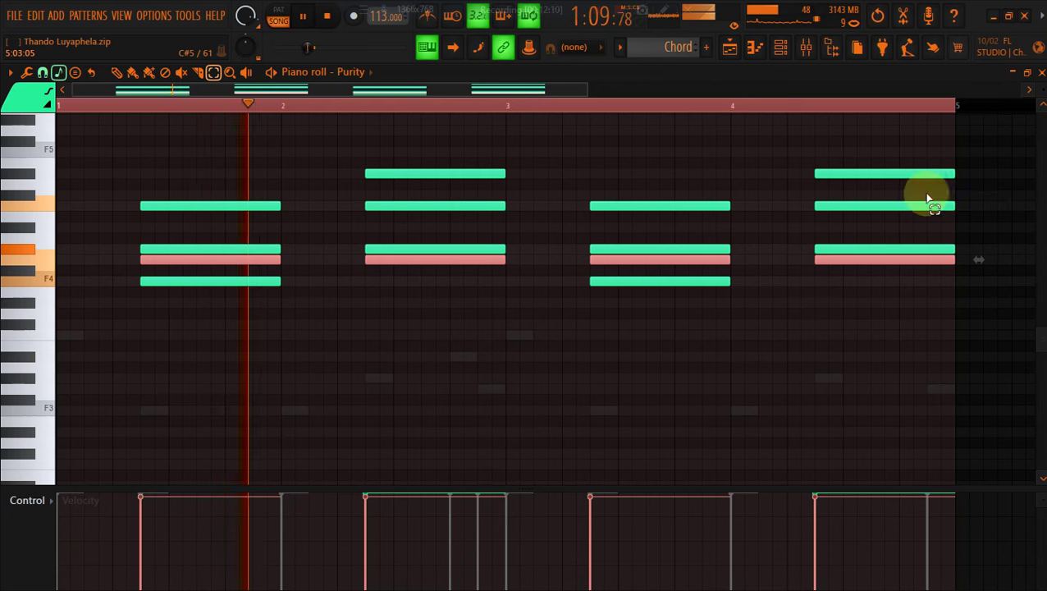
drag(264, 186, 258, 337)
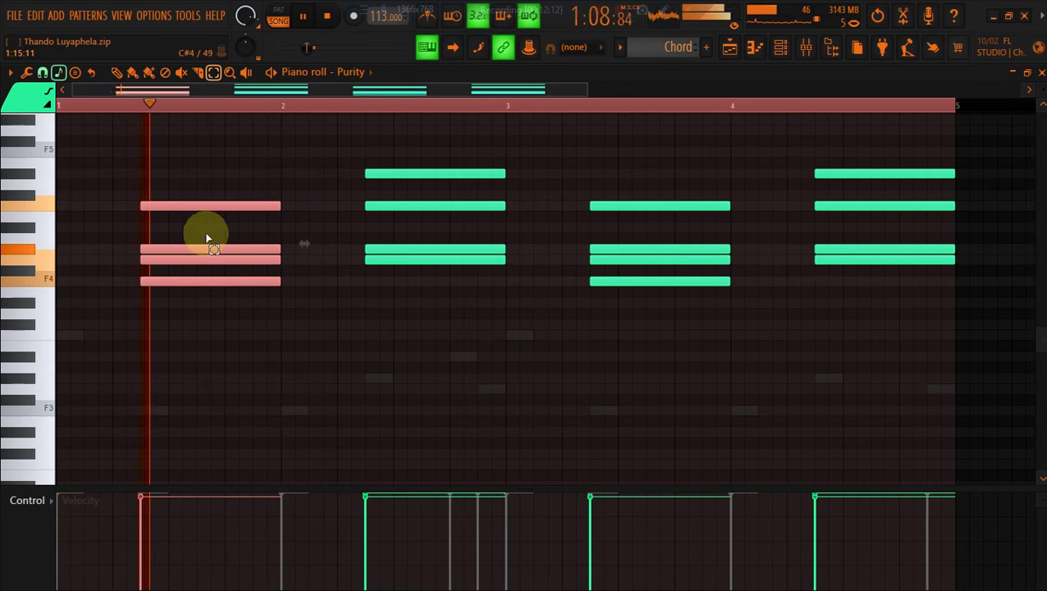
click(134, 71)
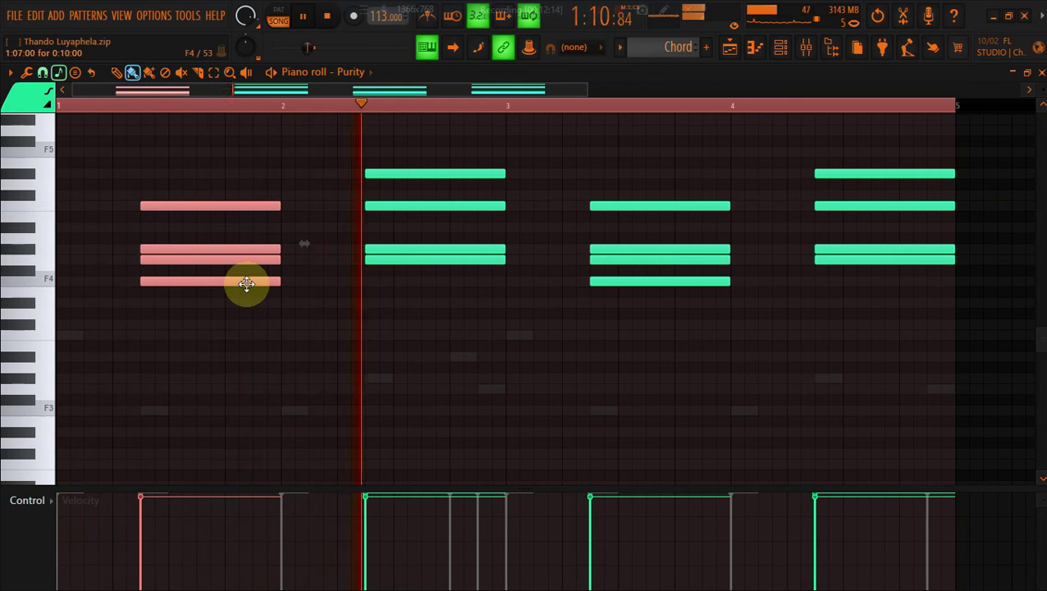
drag(246, 283, 300, 280)
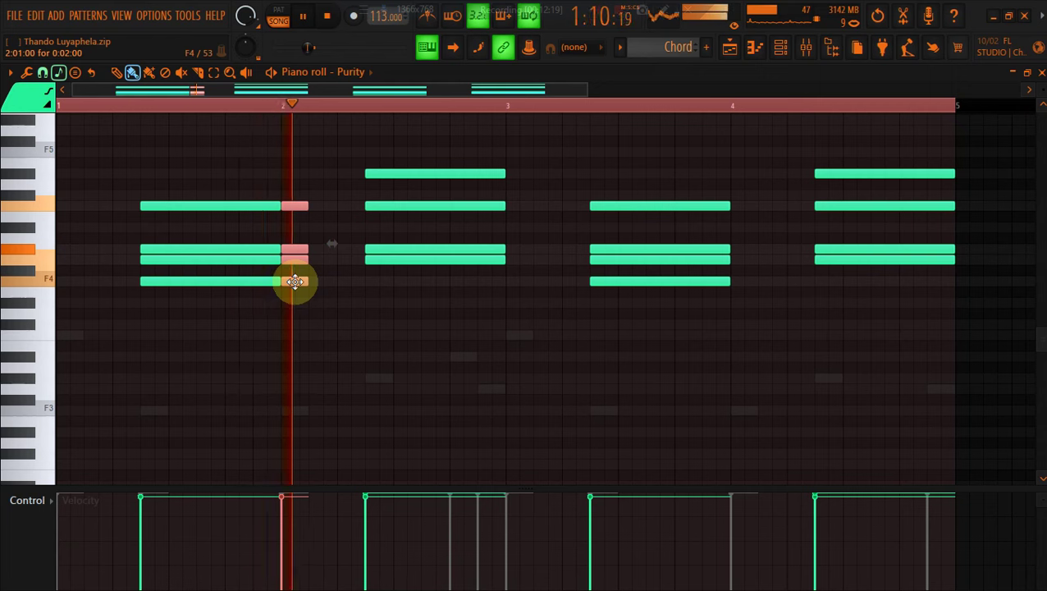
Shorten the small bar 2 chord to 0:01:00, place it at 2:03:00 and put a copy at 2:01:00
drag(295, 281, 320, 284)
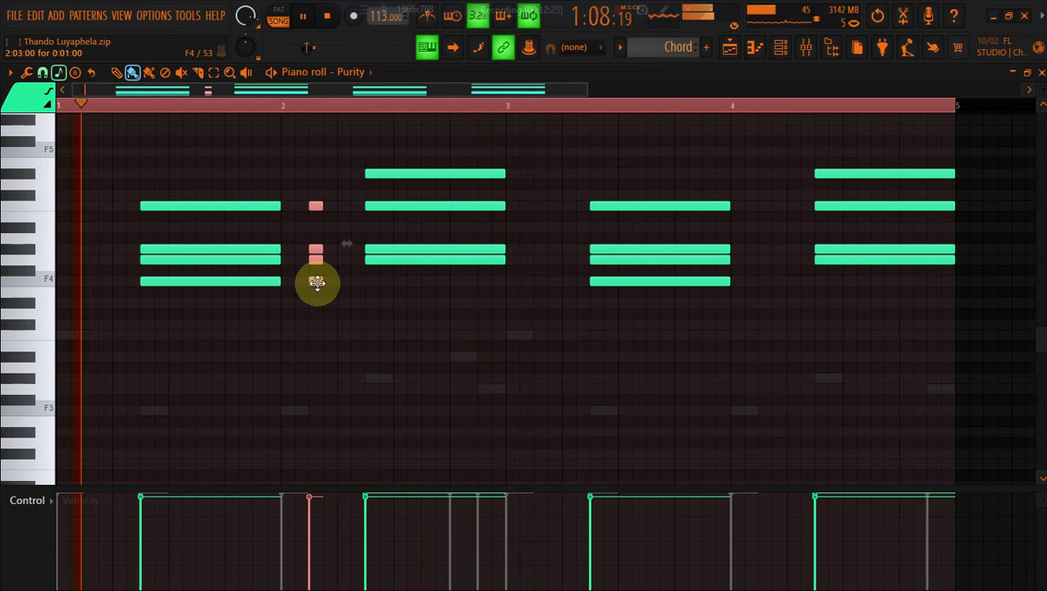
key(ctrl+b)
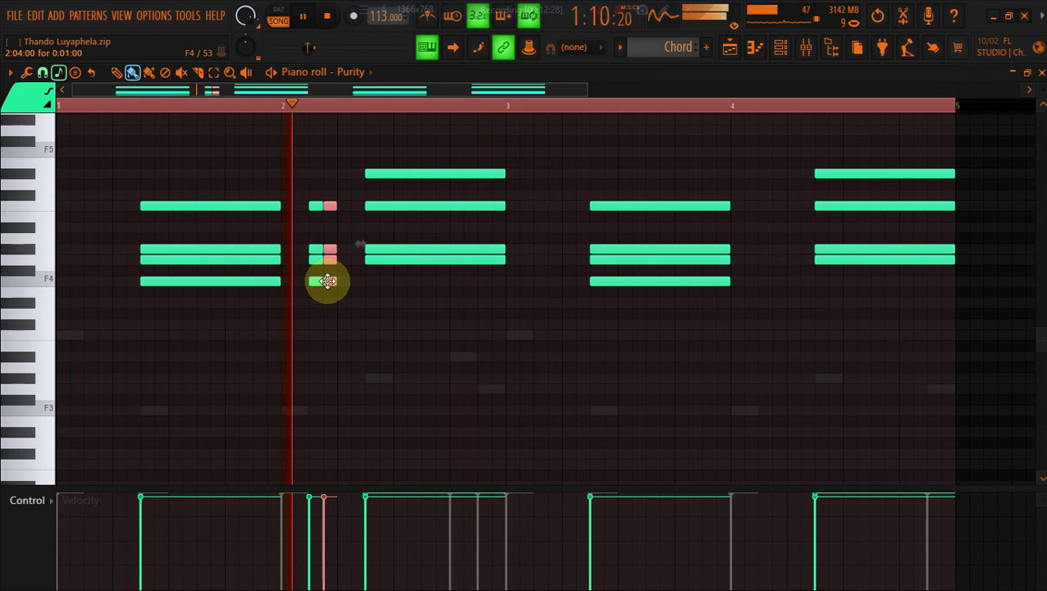
drag(327, 282, 306, 280)
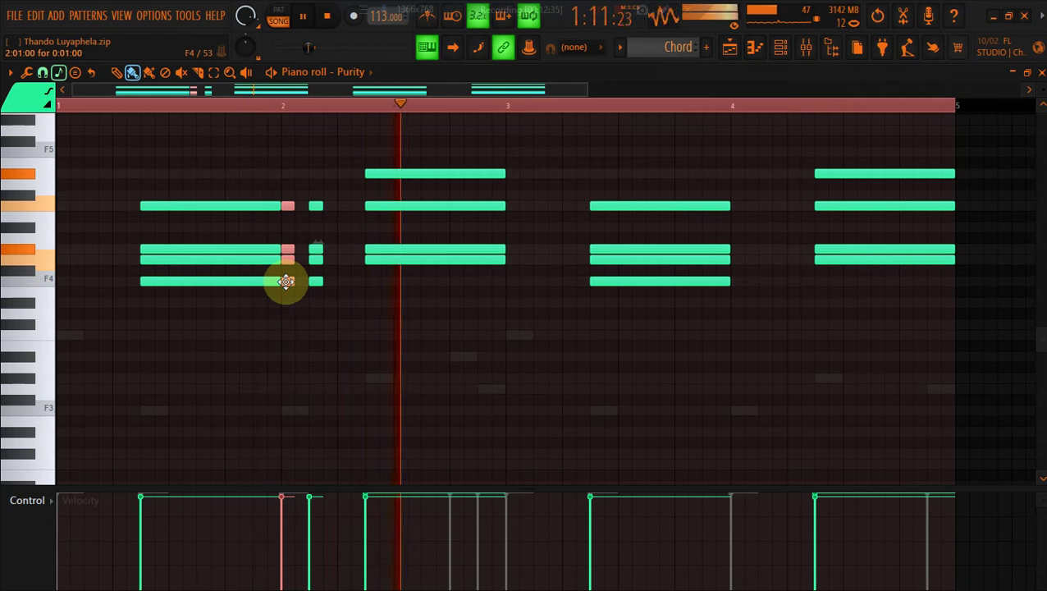
click(316, 249)
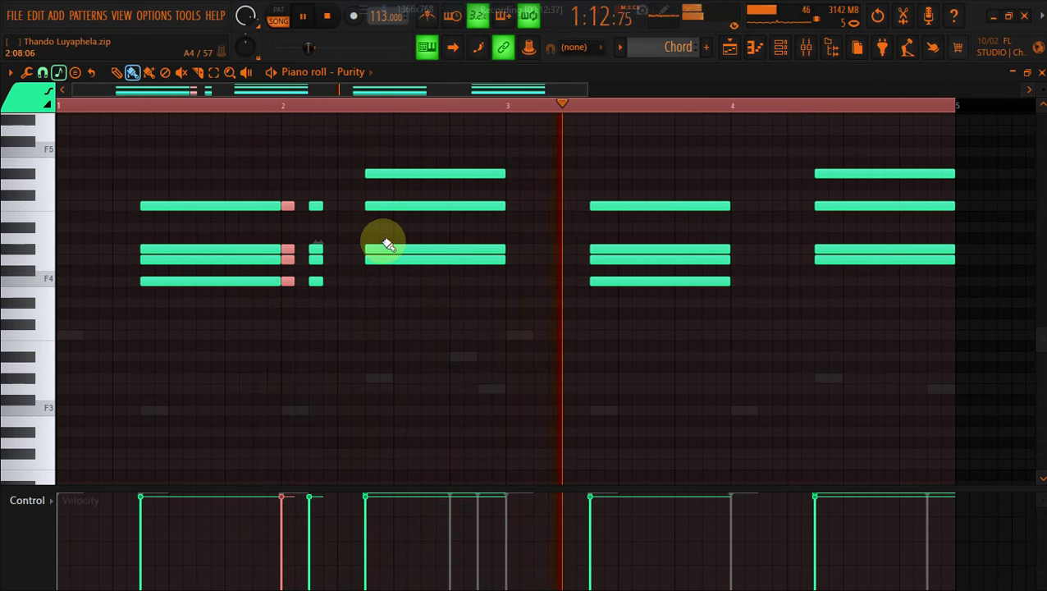
Delete all notes of the long chord that starts at 2:07:00 in bar 2
right_click(375, 174)
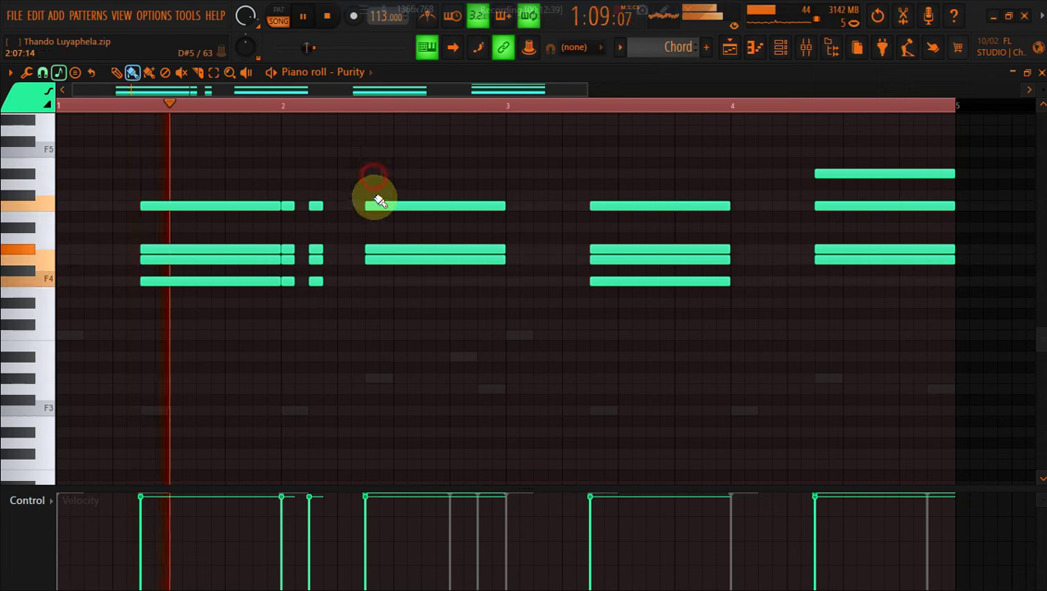
key(ctrl+z)
key(ctrl+z)
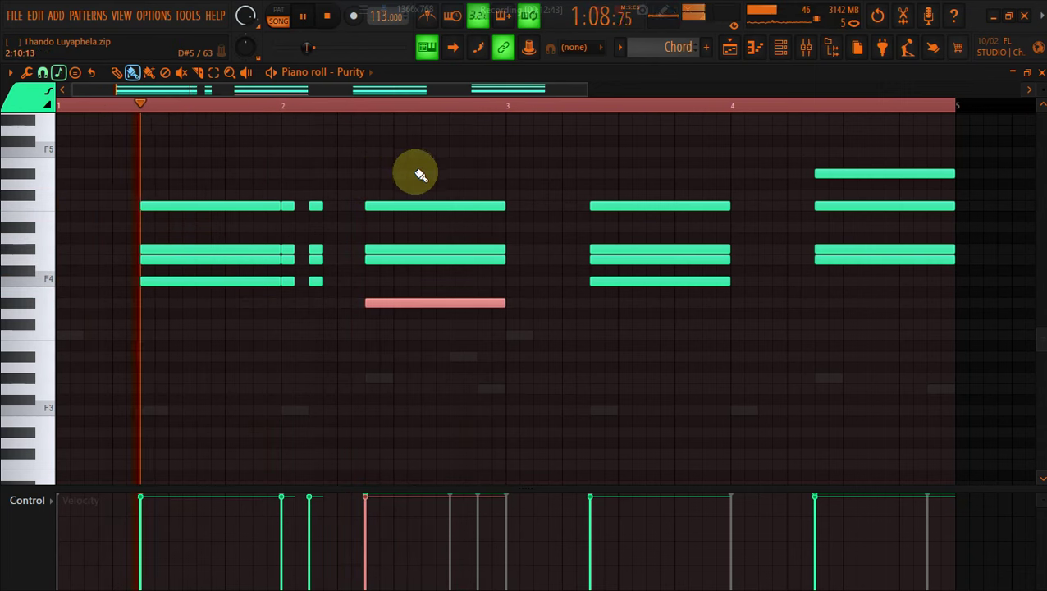
right_click(415, 173)
Try a long chord of G#3, C4, D#4 and G#4 at 2:07:00 in bar 2, then remove it
click(374, 382)
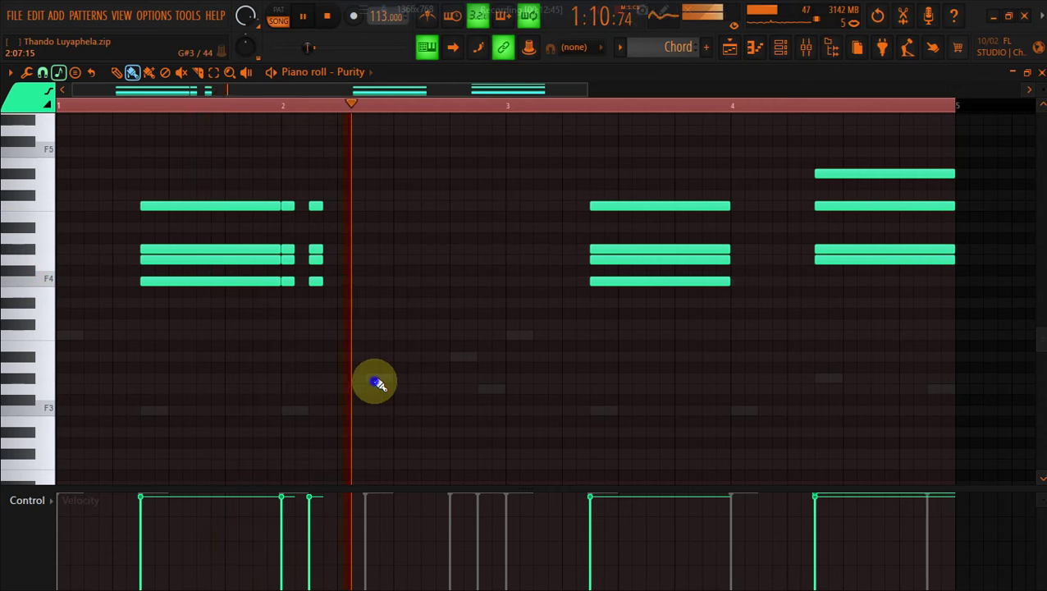
click(375, 380)
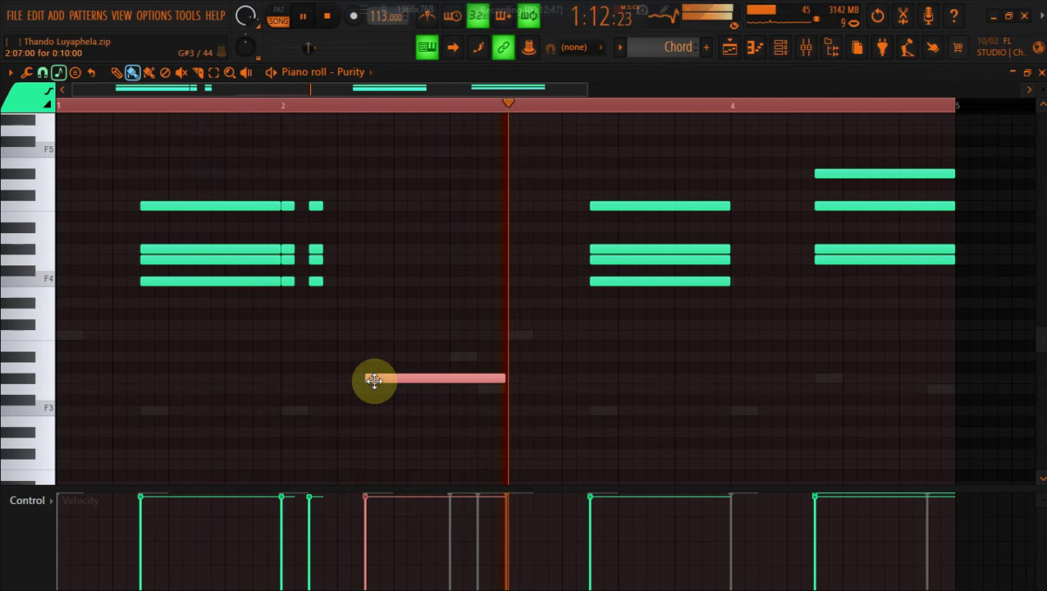
click(369, 334)
click(368, 303)
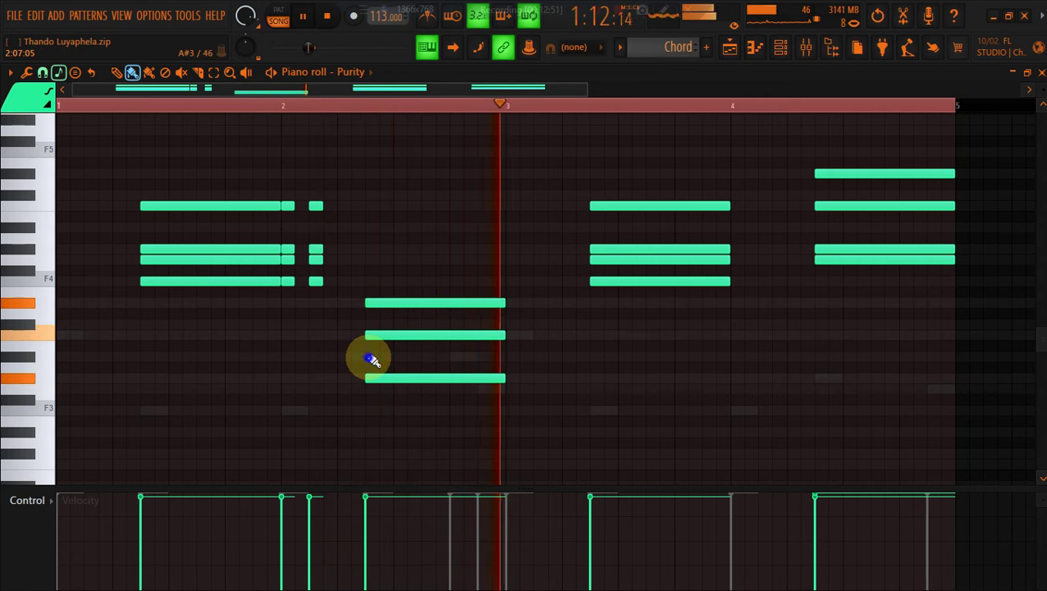
click(369, 358)
key(shift+Down)
key(shift+Down)
key(ctrl+Up)
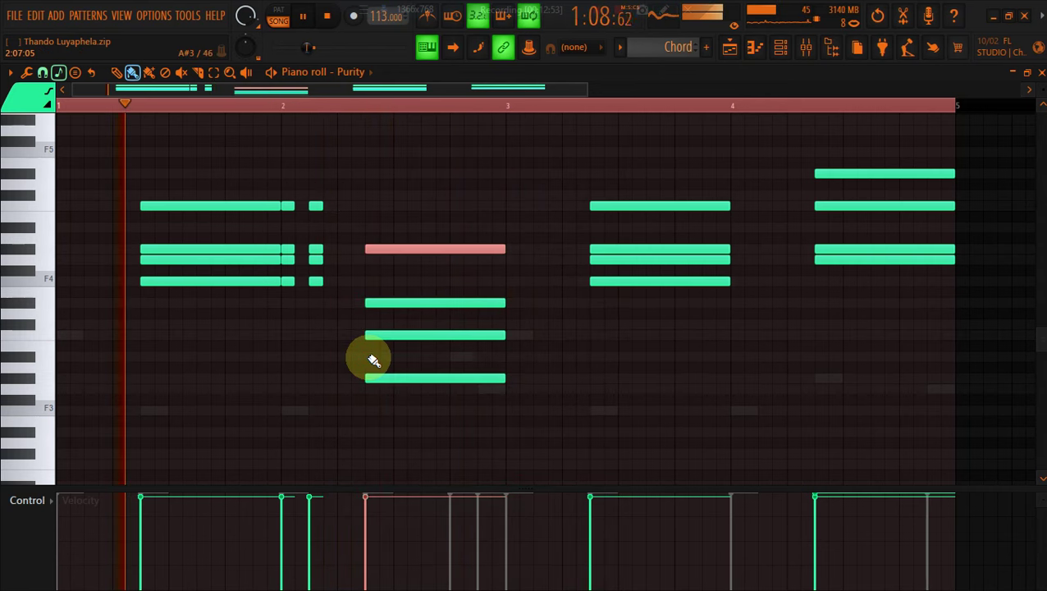
right_click(413, 239)
Try a long chord of D#4, G4 and A#4 at 2:07:00, play it back and delete its notes
scroll(374, 370, down, 1)
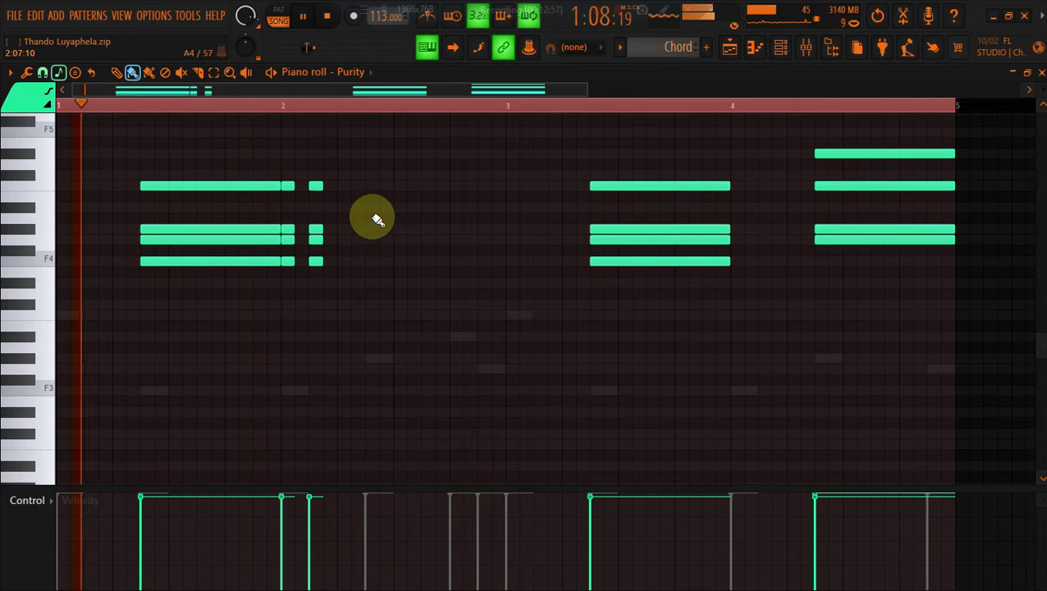
click(370, 207)
click(374, 238)
click(369, 284)
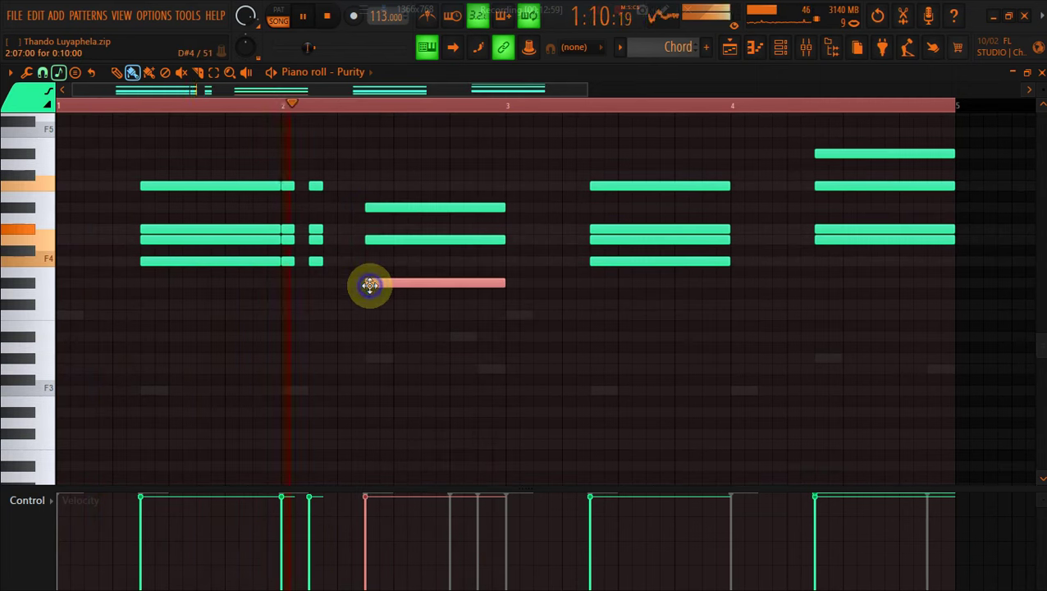
key(space)
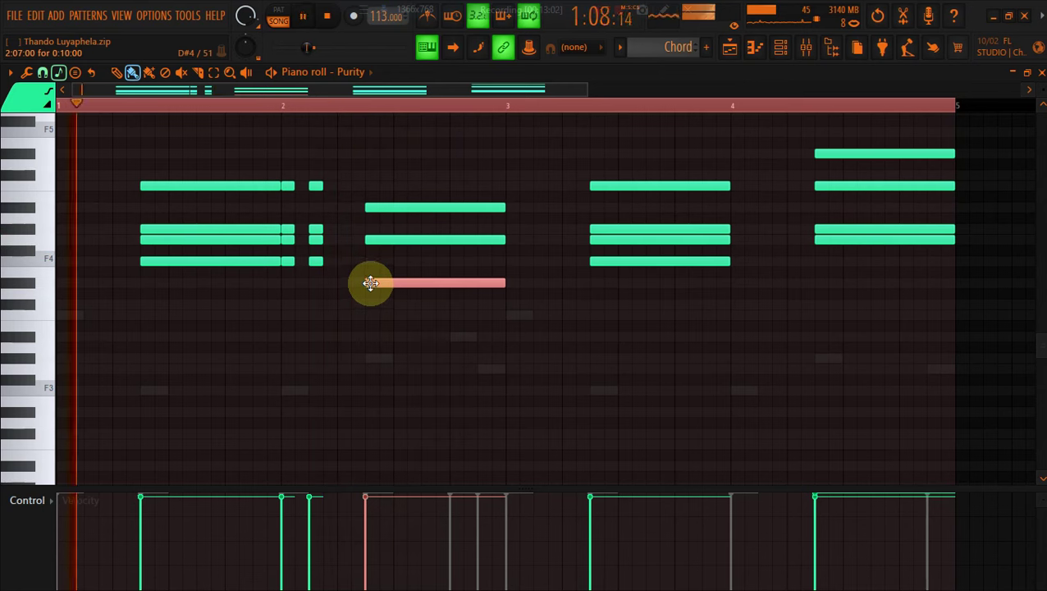
right_click(374, 207)
right_click(378, 239)
right_click(380, 283)
key(space)
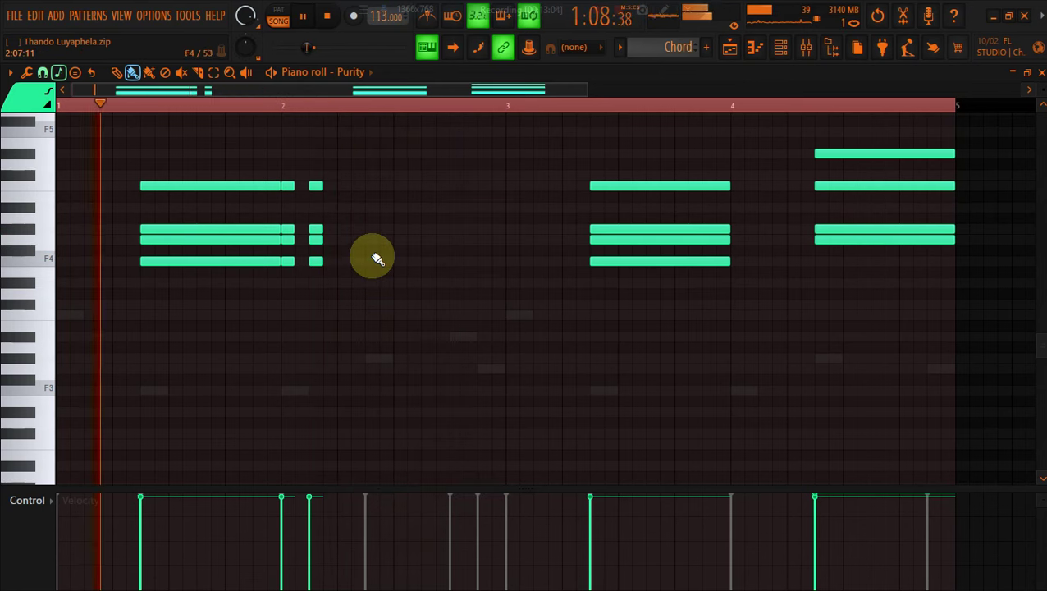
Draw a long chord of F4, G4, G#4 and C5 at 2:07:00, matching the bar 1 chord
click(371, 261)
click(373, 239)
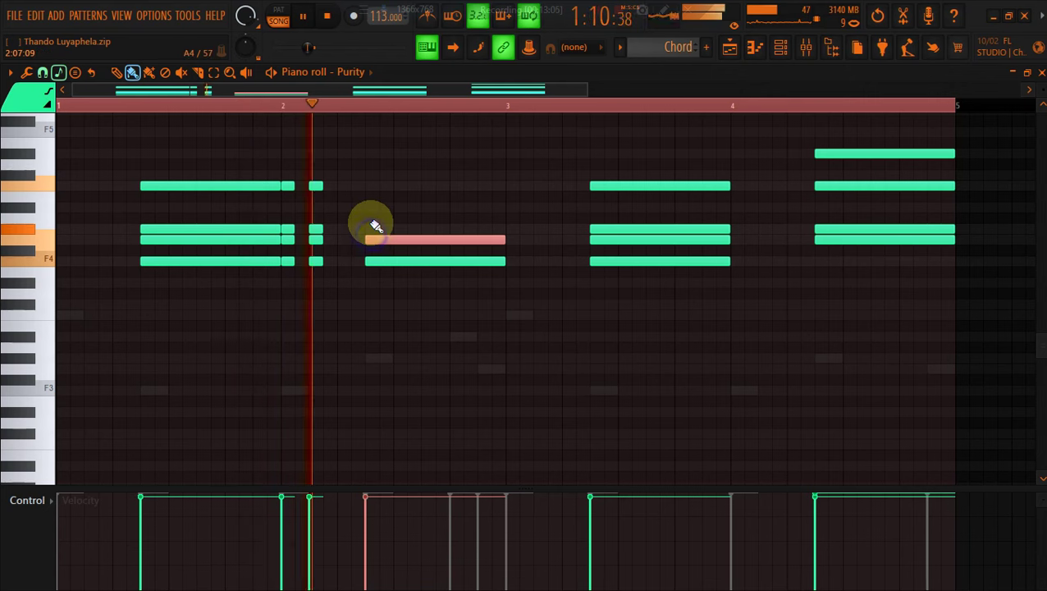
click(374, 229)
click(376, 207)
right_click(377, 206)
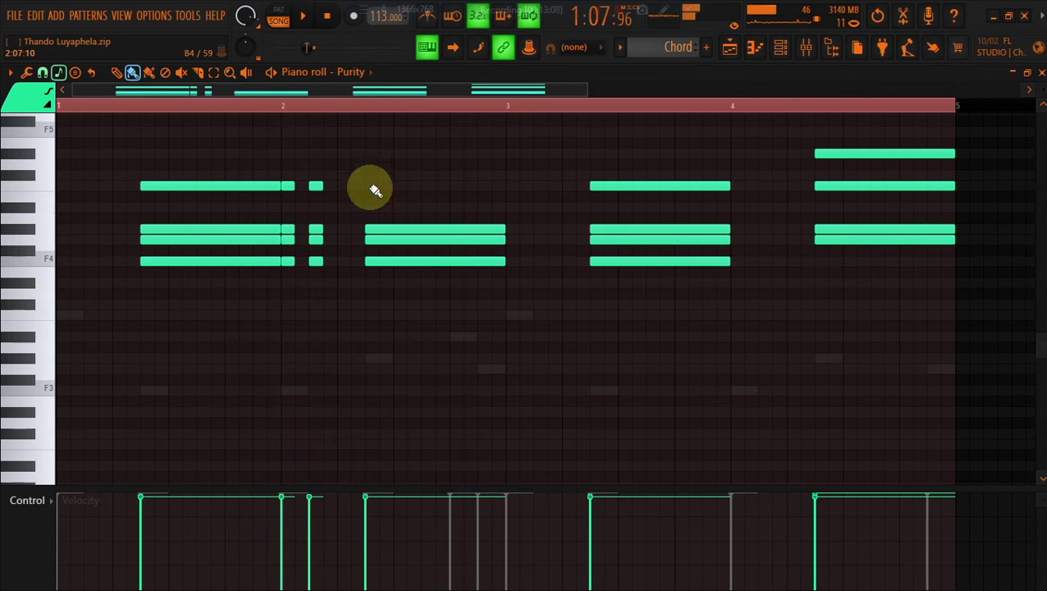
Delete the chords in bars 3 and 4 and fill those bars with copies of the bar 1 and 2 chords
right_click(696, 186)
right_click(695, 229)
right_click(696, 240)
right_click(696, 261)
right_click(827, 239)
right_click(834, 229)
right_click(868, 153)
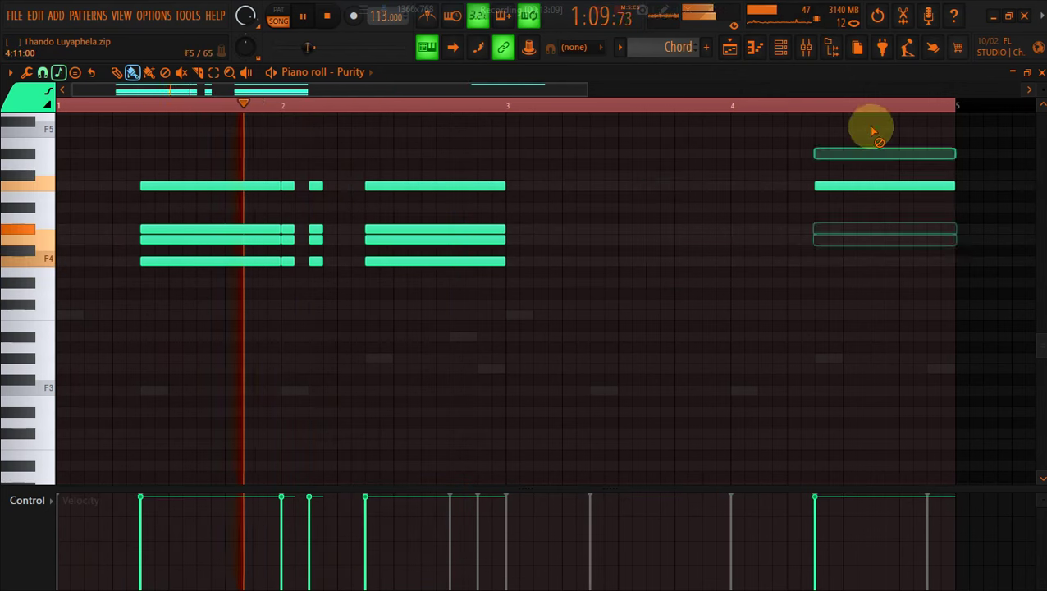
right_click(870, 185)
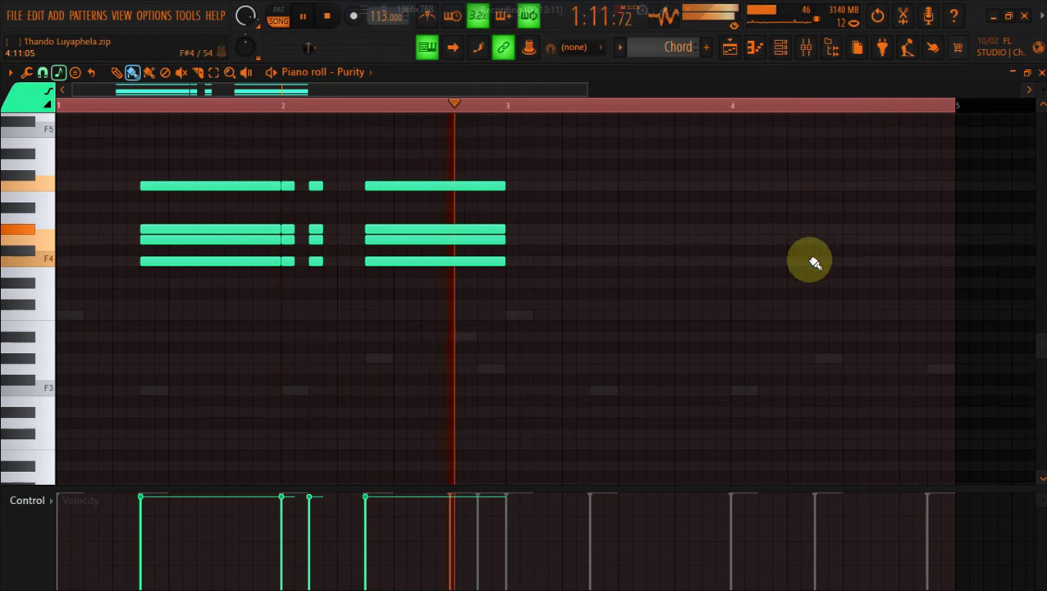
key(ctrl+a)
drag(162, 257, 596, 275)
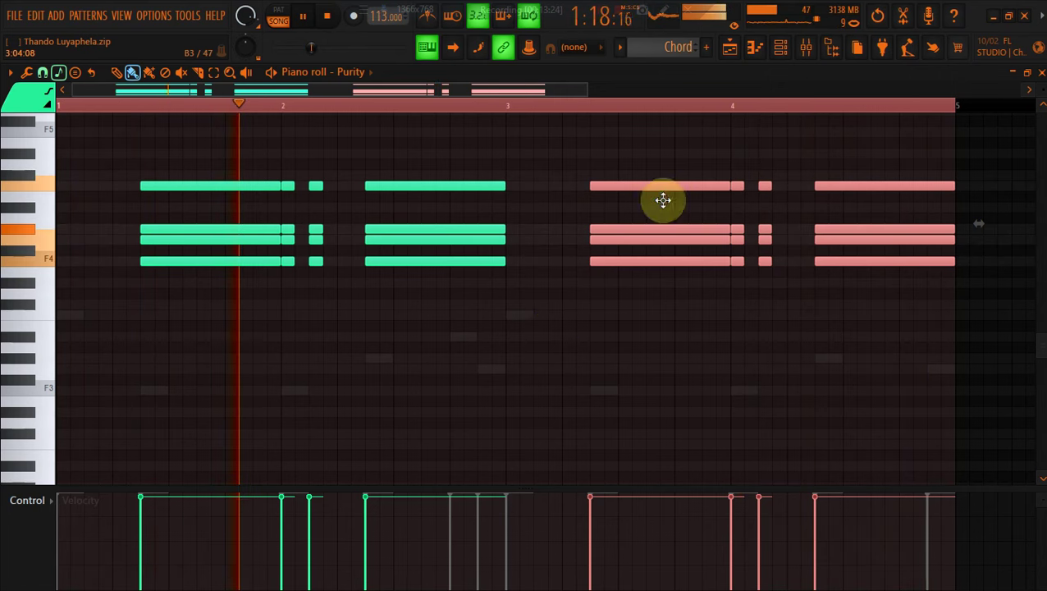
Scale down the velocity of all chord notes and slightly randomize their levels
key(ctrl+a)
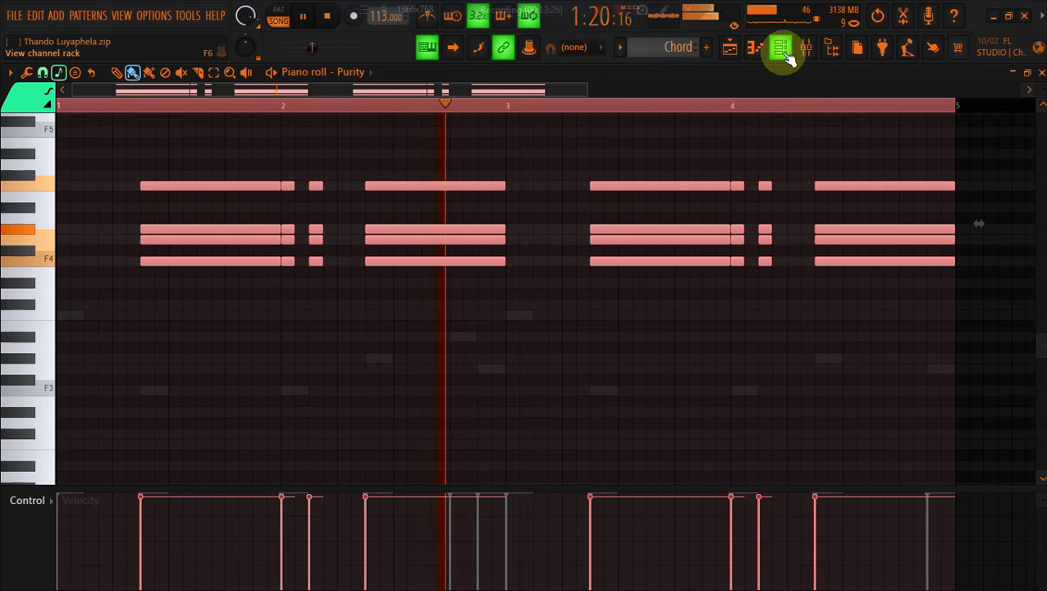
key(alt+x)
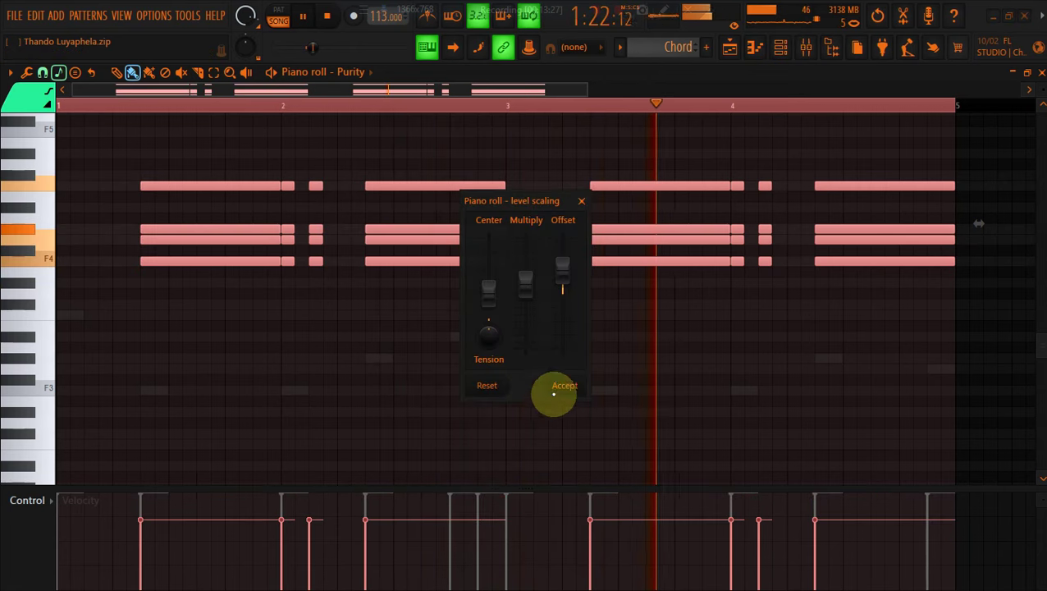
click(559, 388)
key(alt+r)
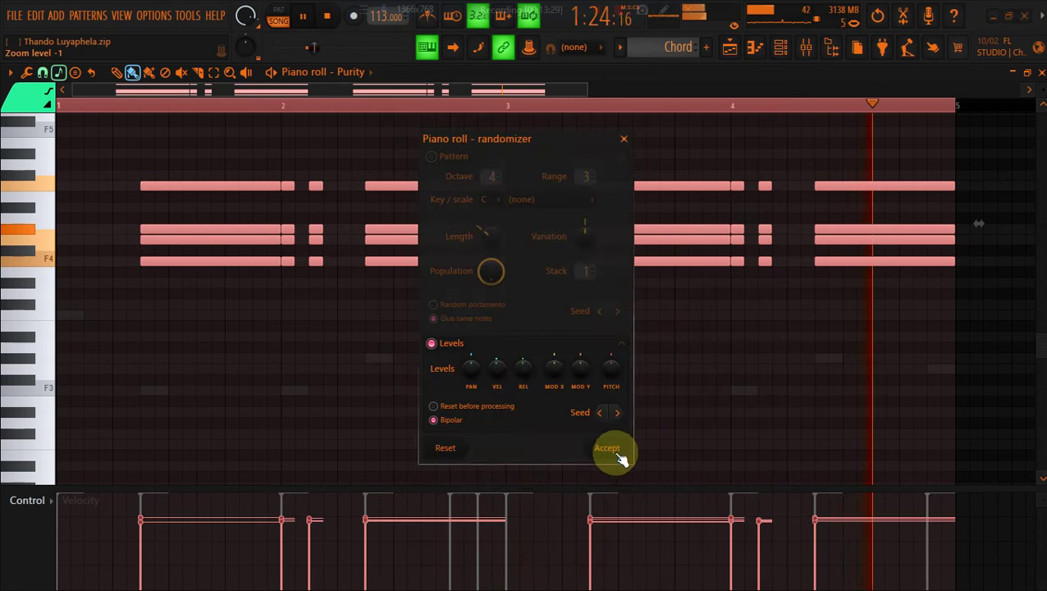
click(611, 448)
Copy the Purity chord notes into the Lounge Lizard EP-4 #2 and Lounge Lizard EP-4 channels
click(784, 50)
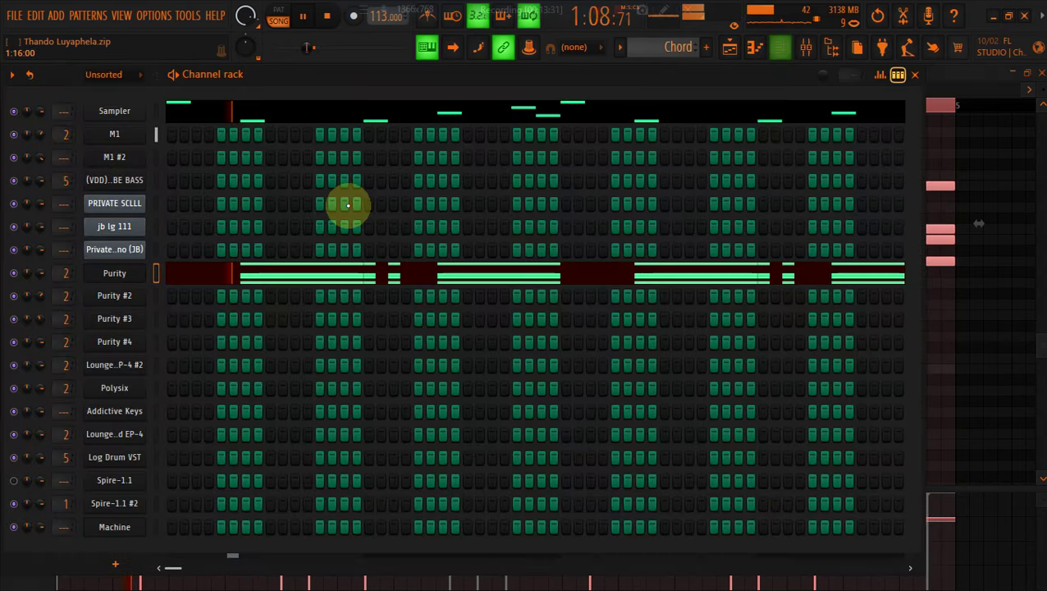
right_click(127, 279)
mouse_move(188, 271)
click(382, 284)
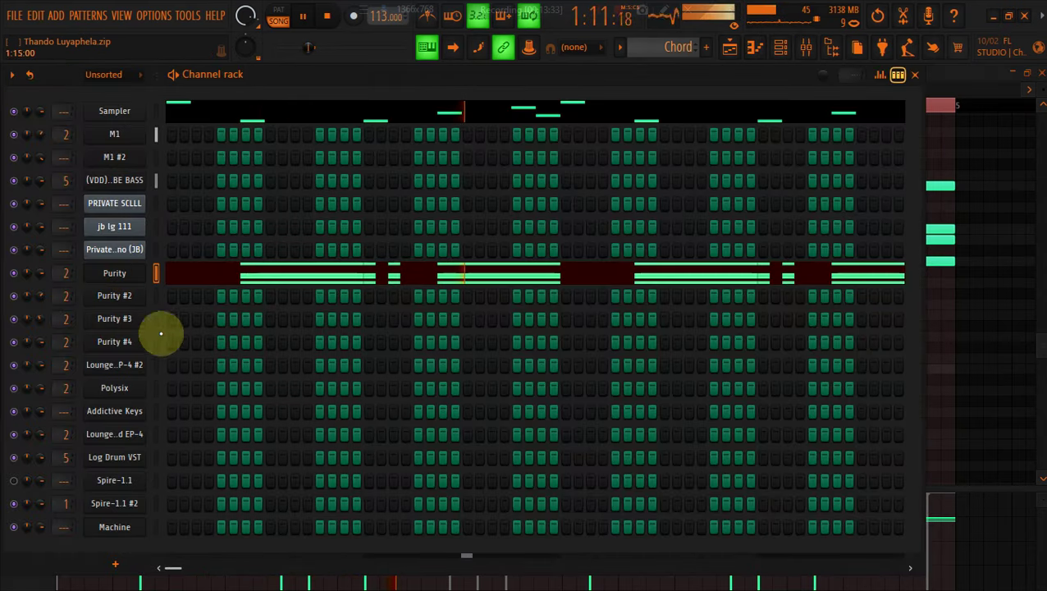
right_click(136, 365)
mouse_move(185, 365)
click(315, 395)
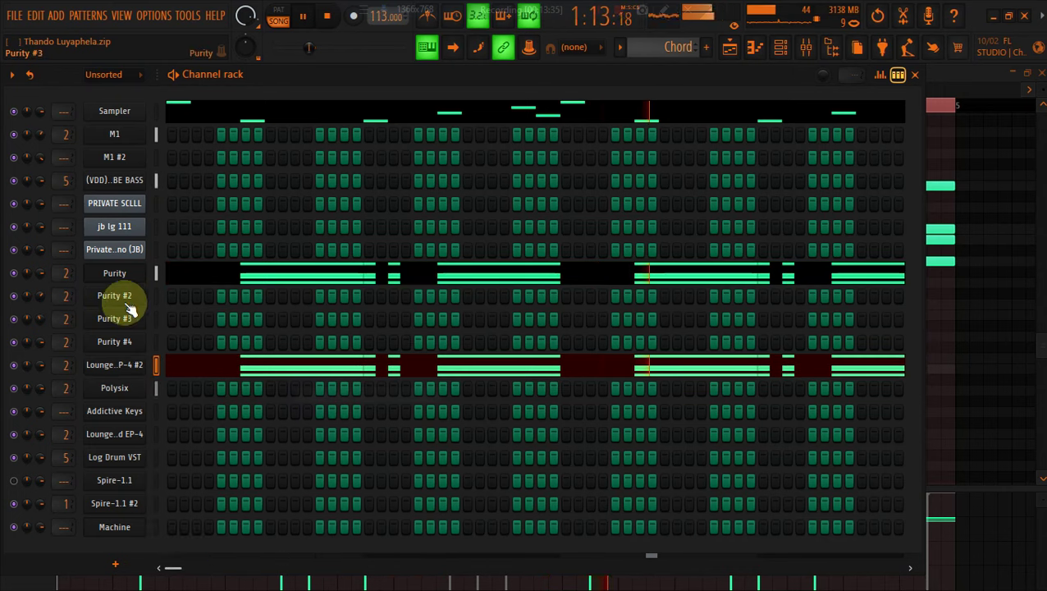
right_click(119, 434)
click(385, 399)
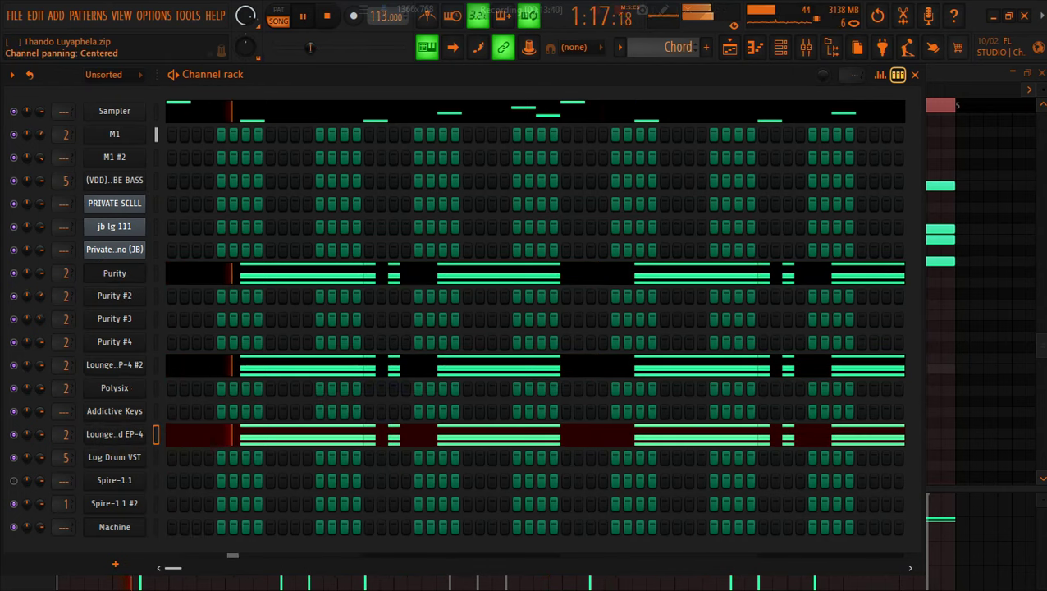
Check the Purity notes in the piano roll and mute the Purity channel
click(278, 276)
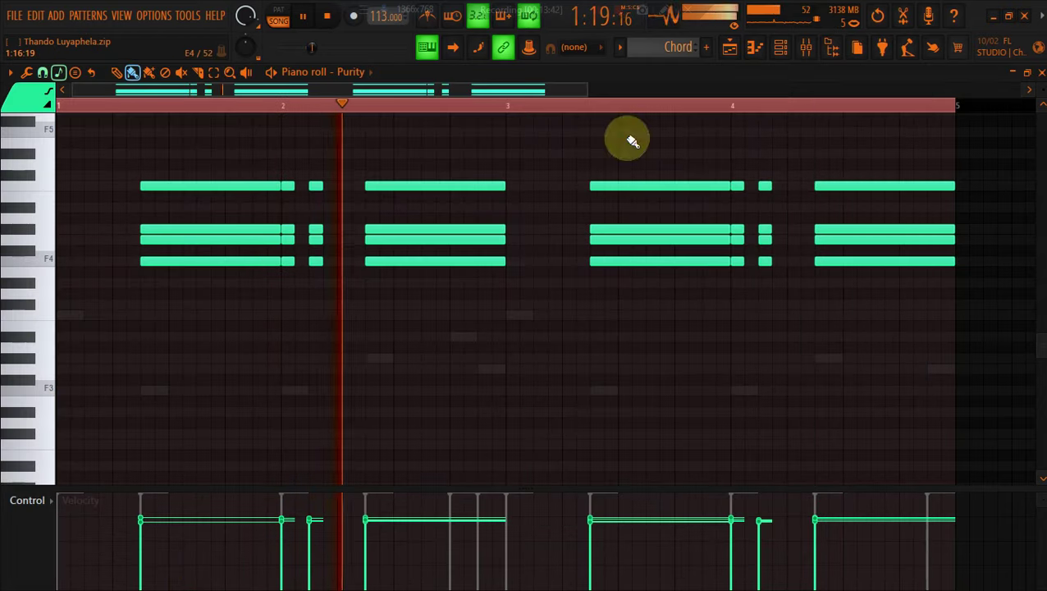
click(779, 50)
click(14, 272)
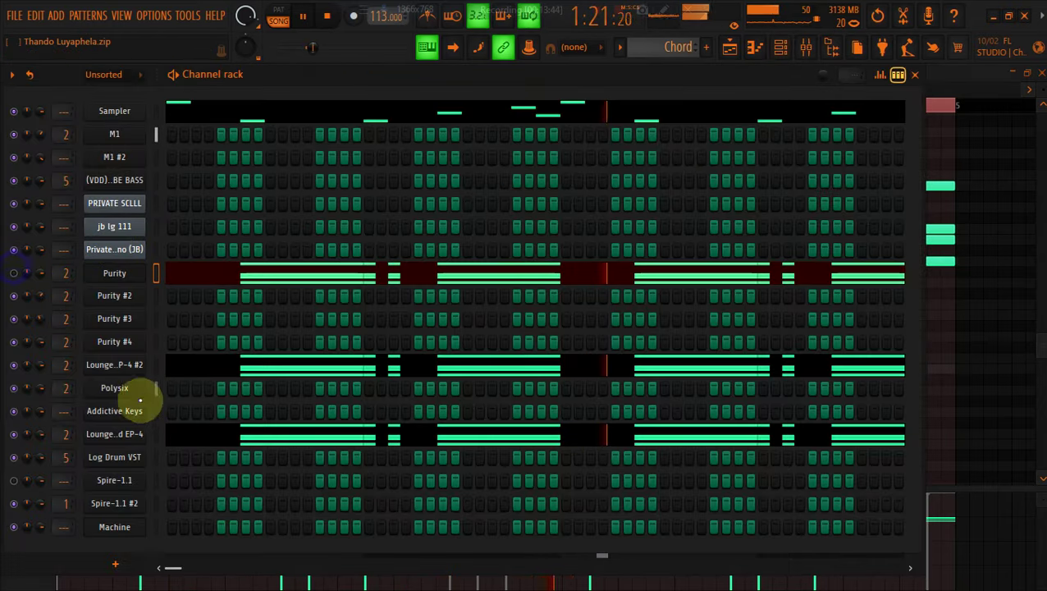
Switch the Lounge Lizard EP-4 #2 instrument to the Tine-based bank with the BFly 1 program
click(141, 369)
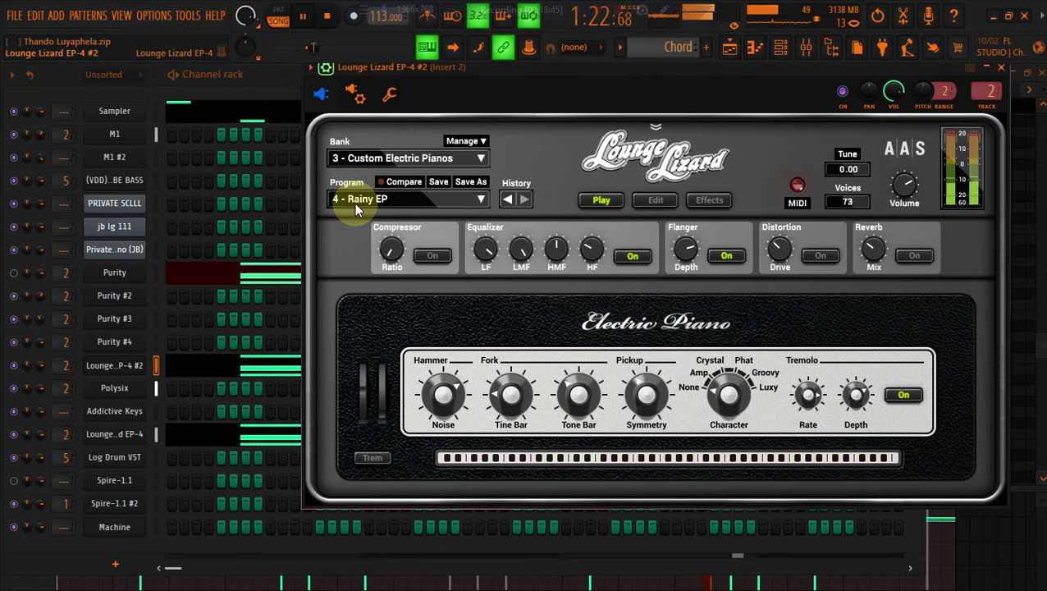
click(403, 161)
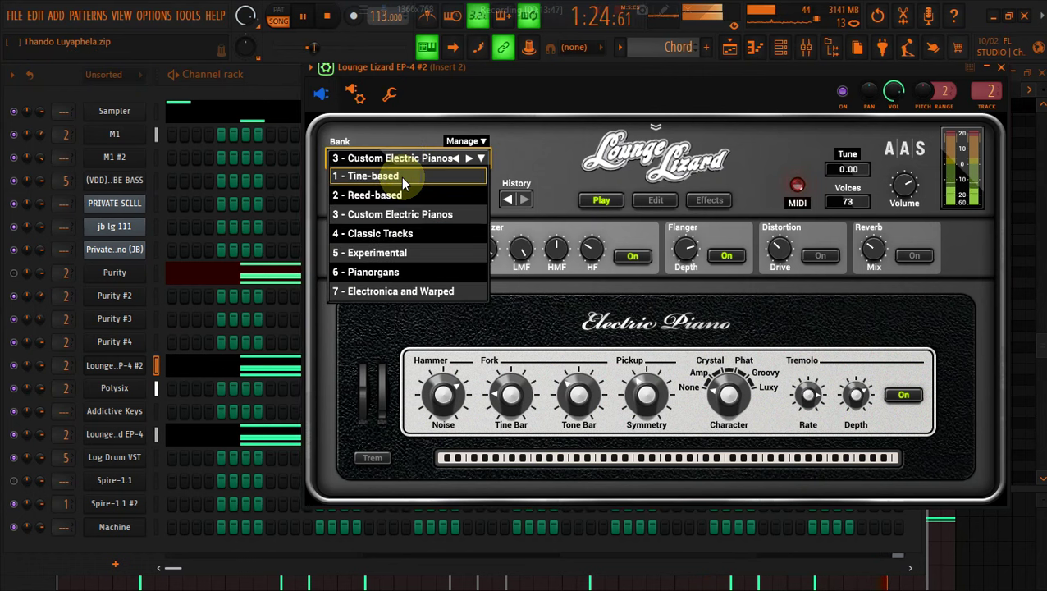
click(402, 177)
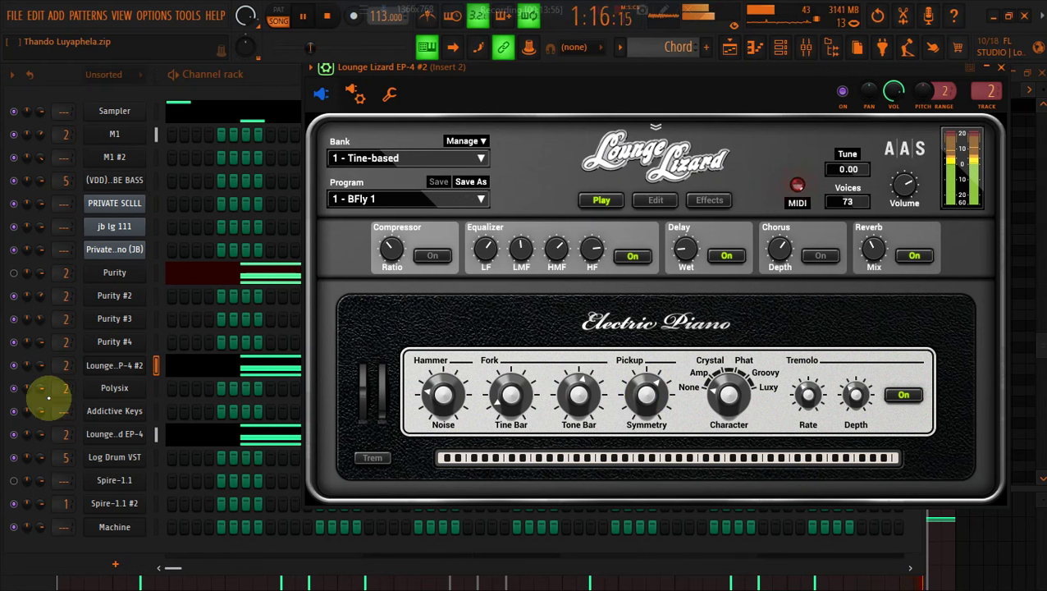
click(109, 369)
click(109, 369)
click(577, 395)
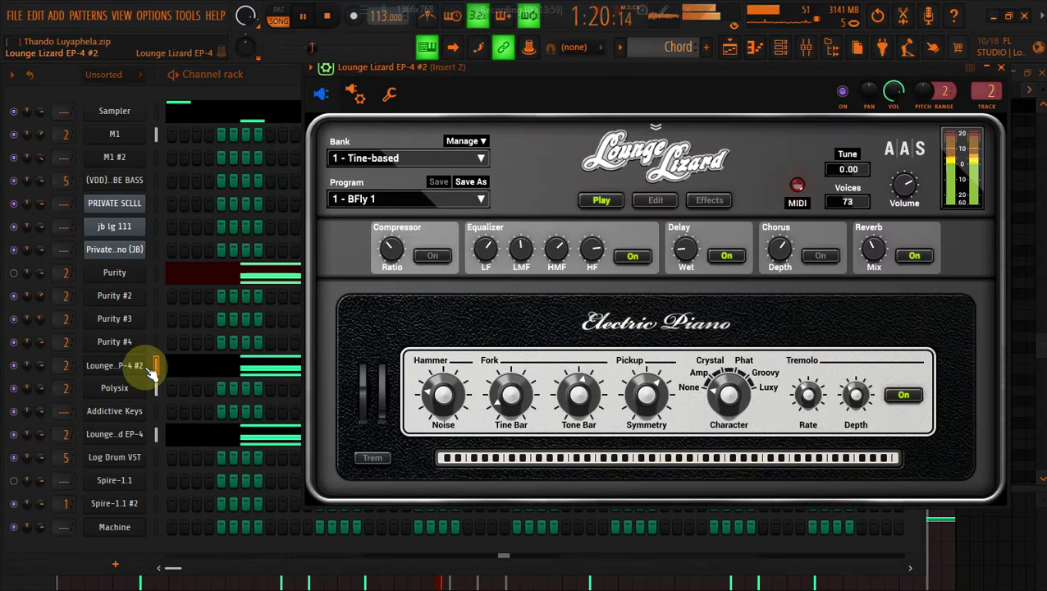
Replace the Purity instrument on its channel with Lounge Lizard EP-4
click(133, 273)
right_click(127, 273)
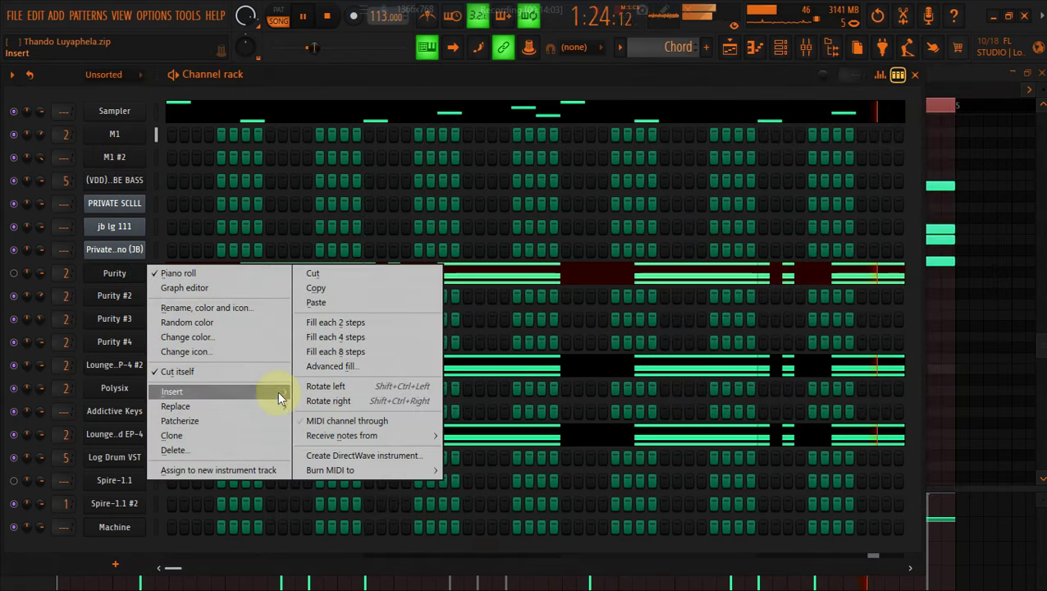
mouse_move(278, 406)
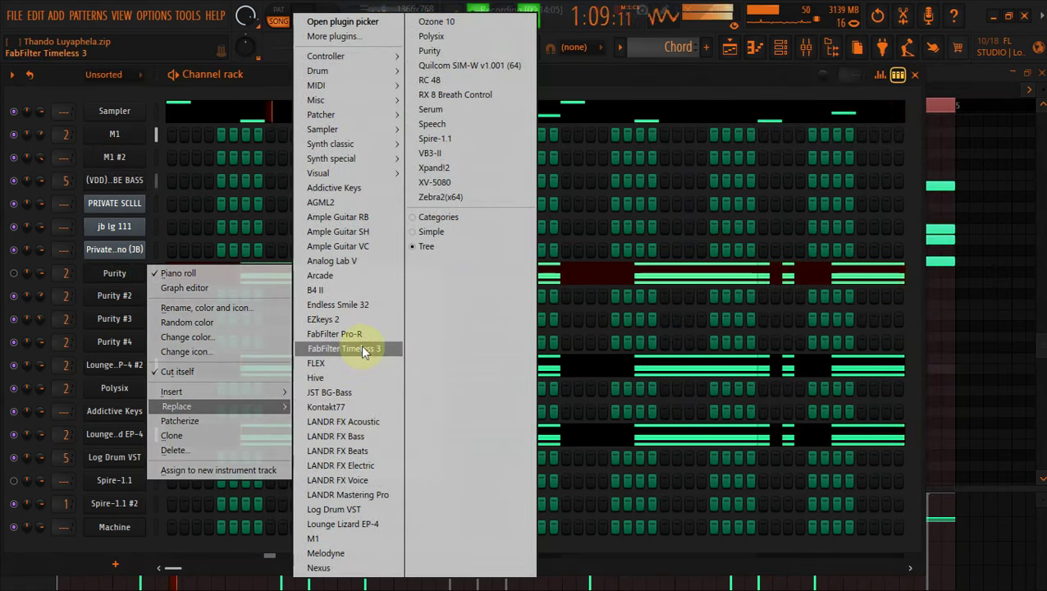
click(351, 524)
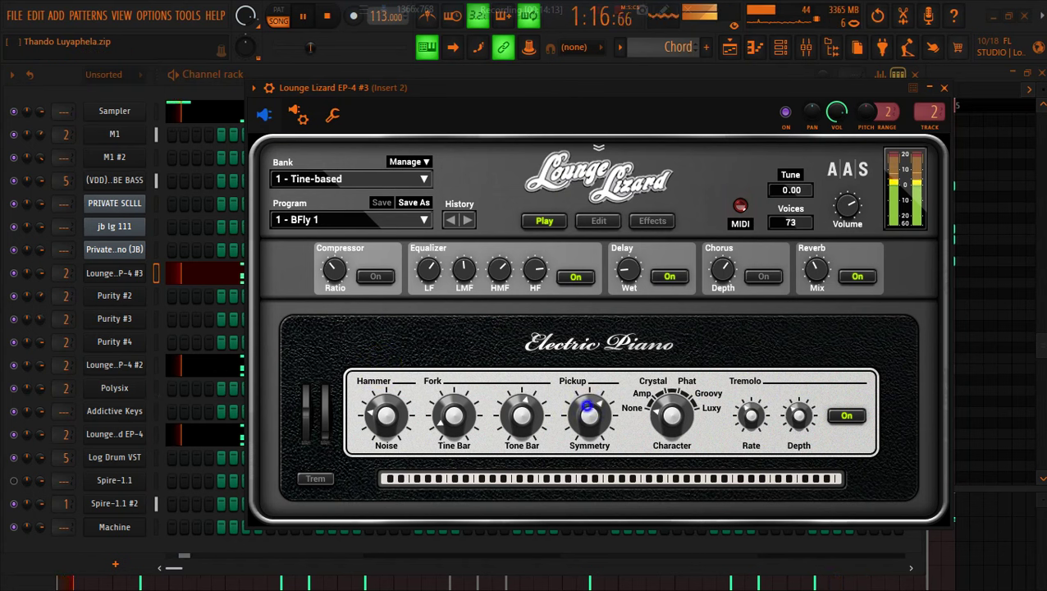
Adjust the pickup symmetry and choose the Groovy amp character on Lounge Lizard EP-4 #3, and mute the Lounge Lizard EP-4 #2 channel
drag(587, 408, 588, 402)
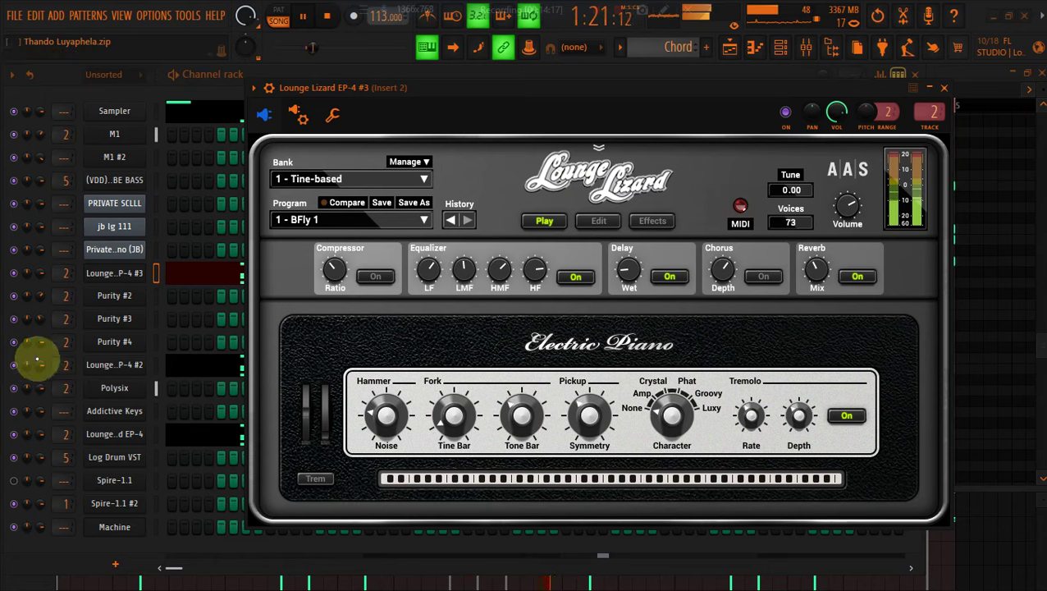
click(18, 371)
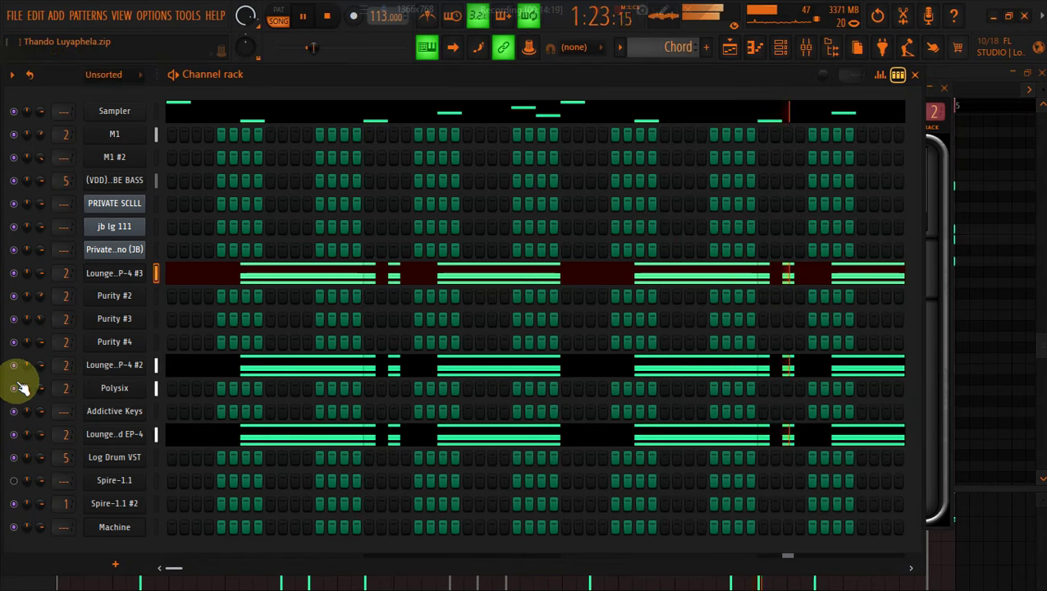
click(16, 365)
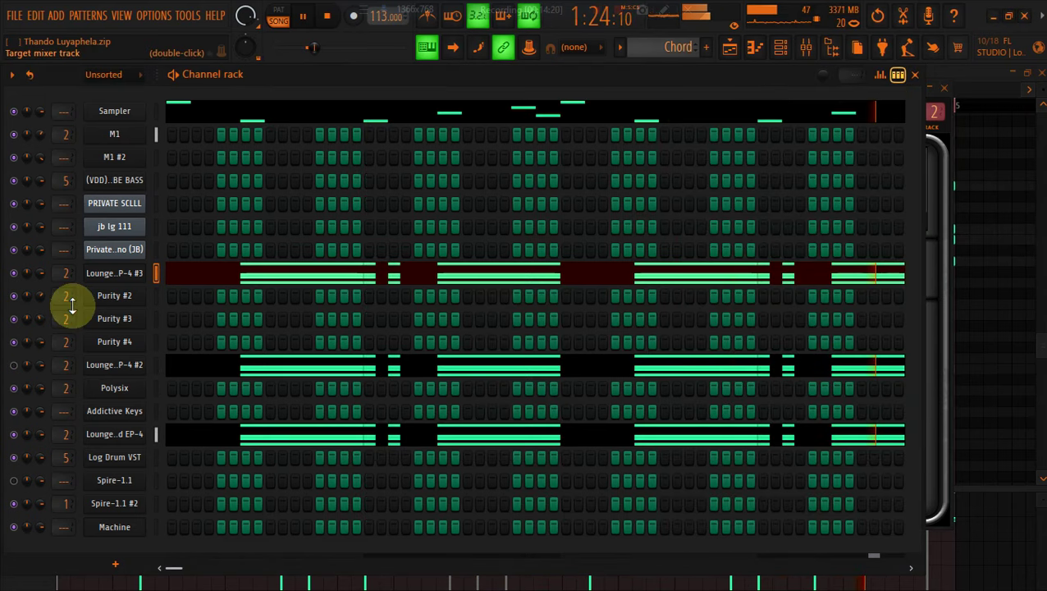
click(105, 280)
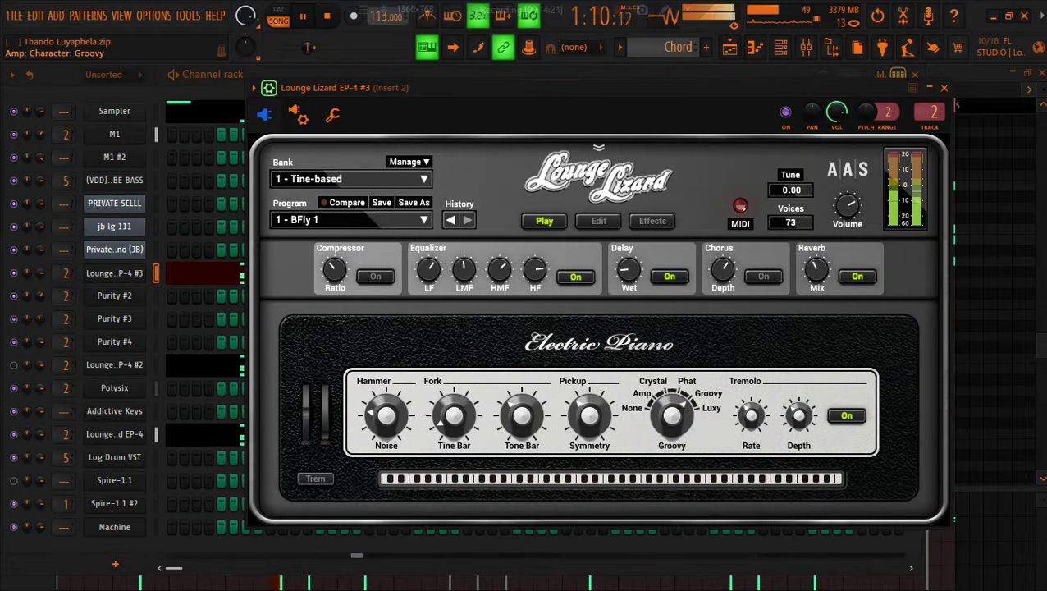
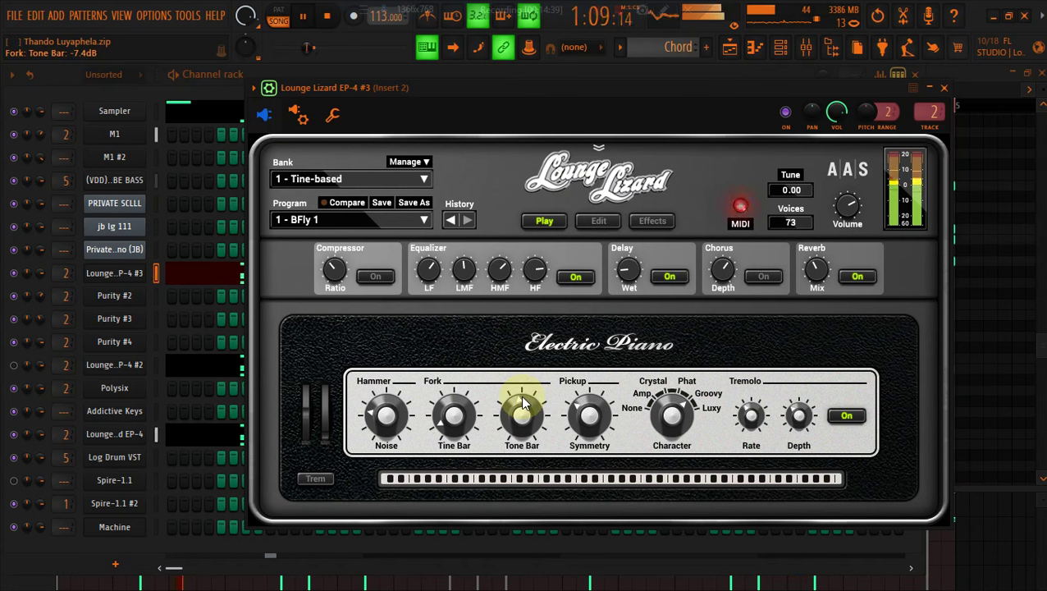
Mute Track 7 in the playlist and erase its Chord Chop clips from bar 33 through bar 40
click(732, 50)
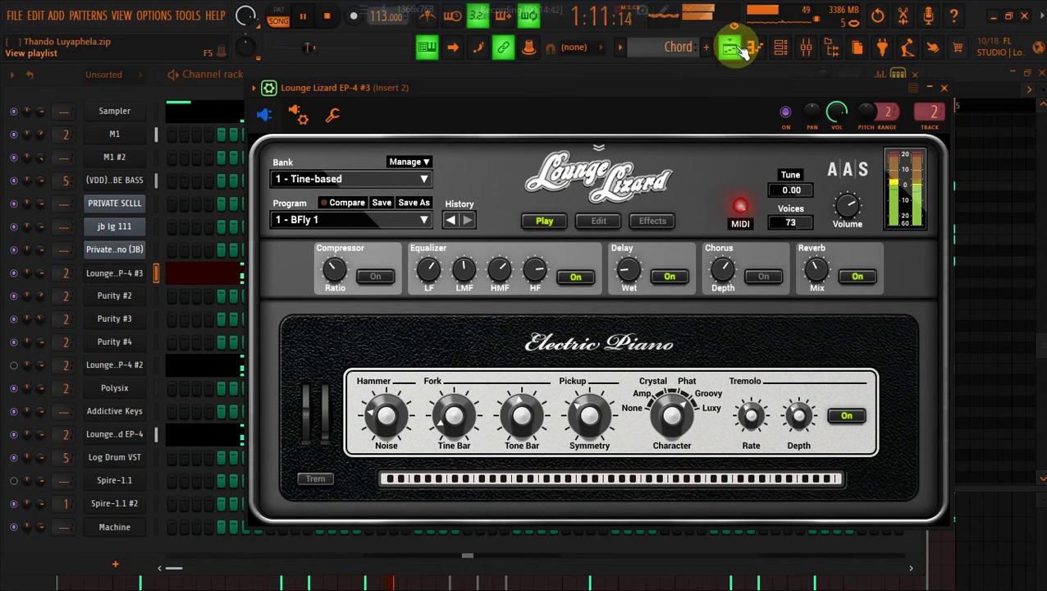
click(733, 49)
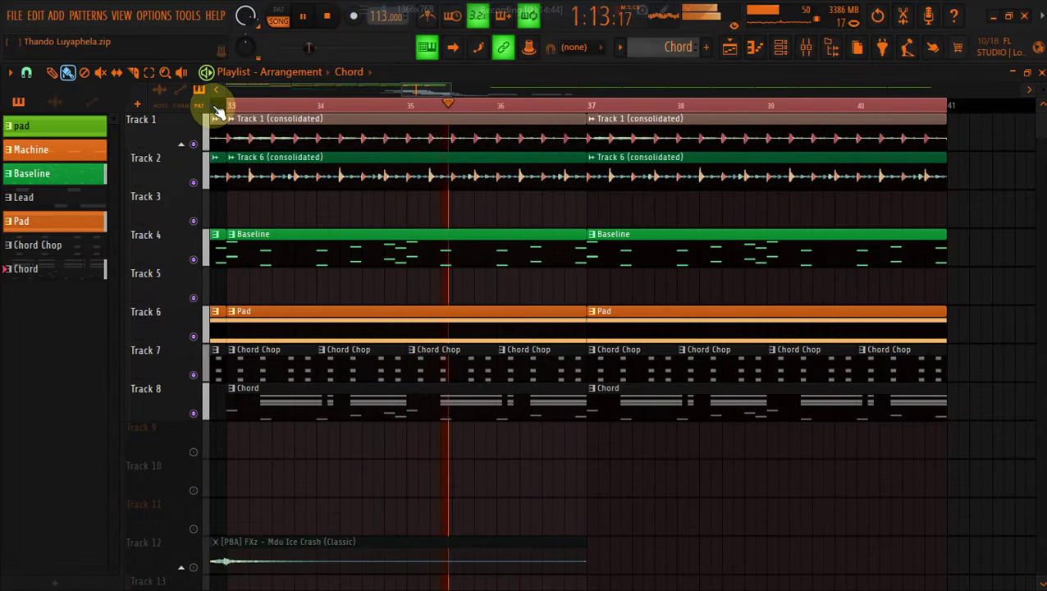
click(218, 107)
click(194, 375)
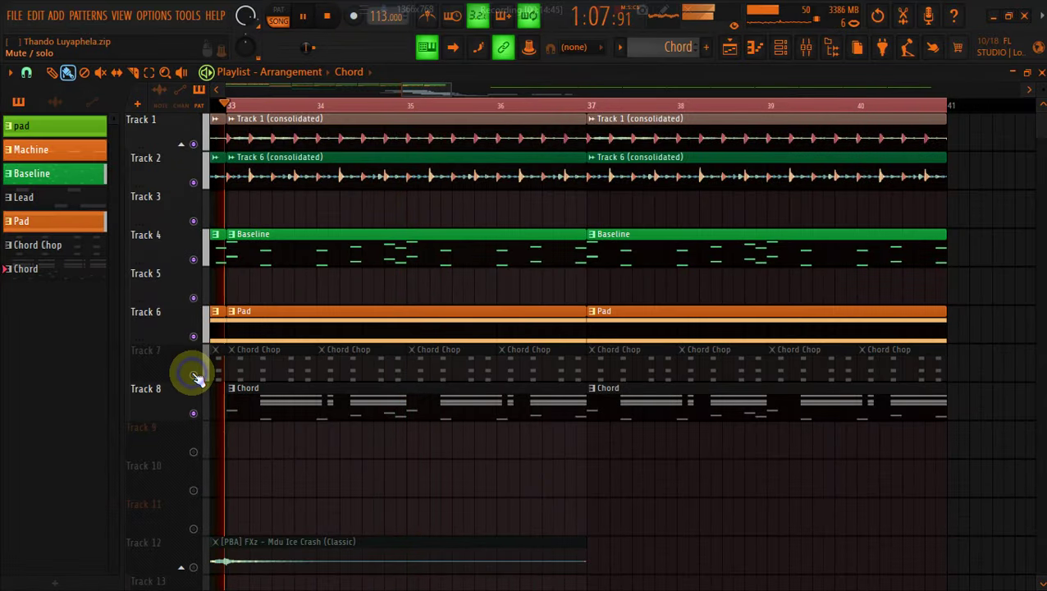
mouse_move(196, 378)
mouse_down()
mouse_move(283, 366)
mouse_move(911, 361)
mouse_up()
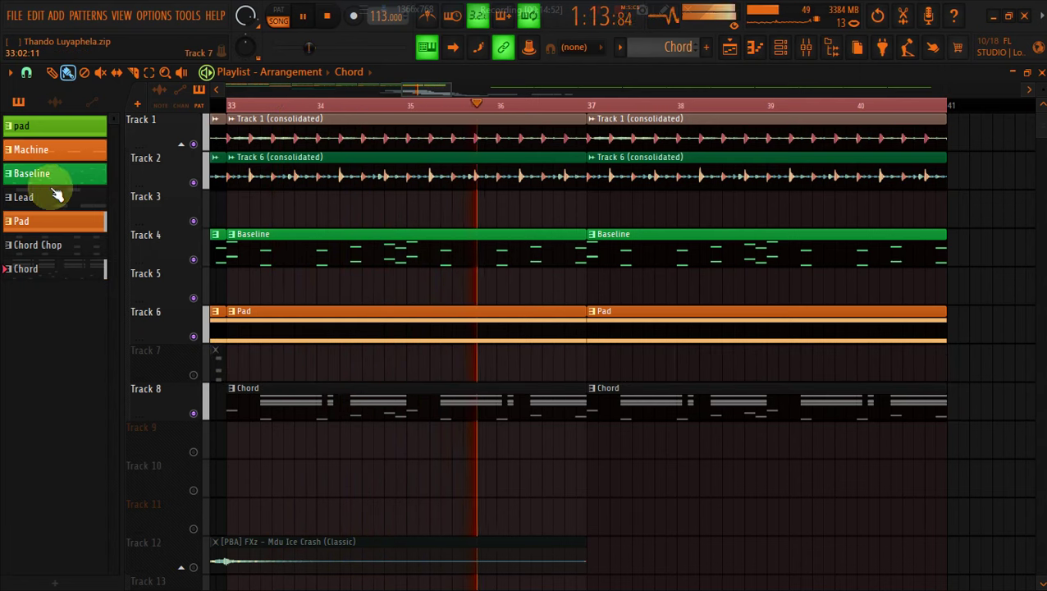
Paint Machine pattern clips along Track 3 from bar 33 through bar 40
click(57, 151)
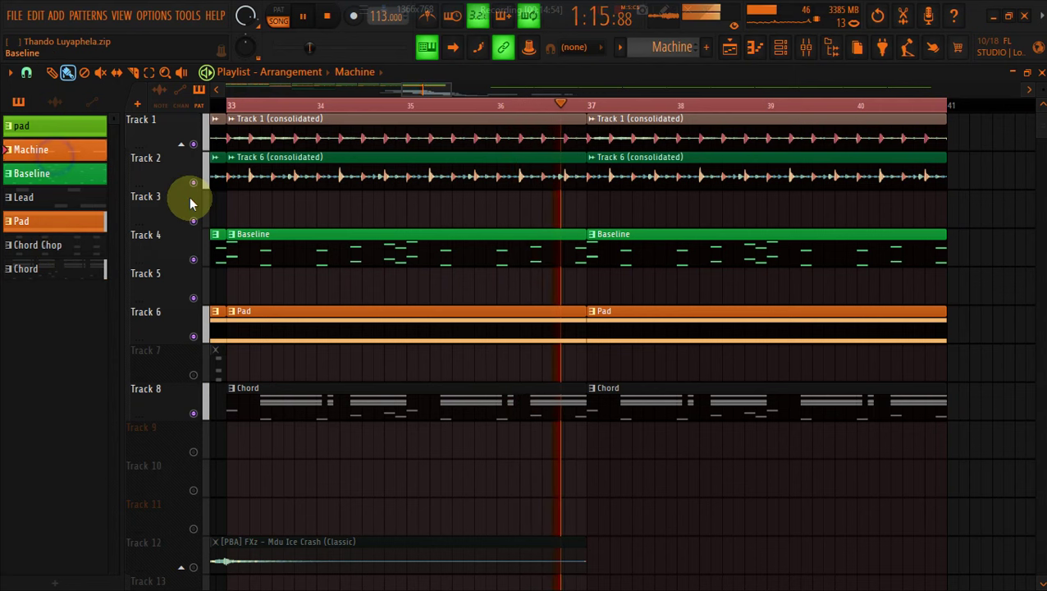
click(238, 210)
drag(238, 210, 907, 205)
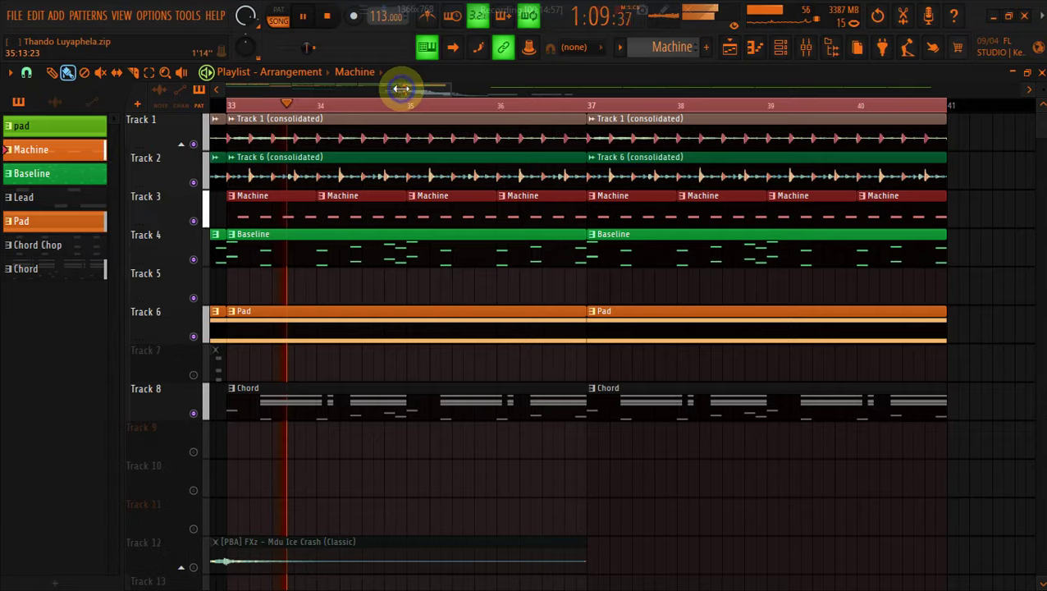
Paint the Track 7 (consolidated) audio clip repeatedly along Track 5 from bar 33 through bar 40
drag(402, 88, 381, 84)
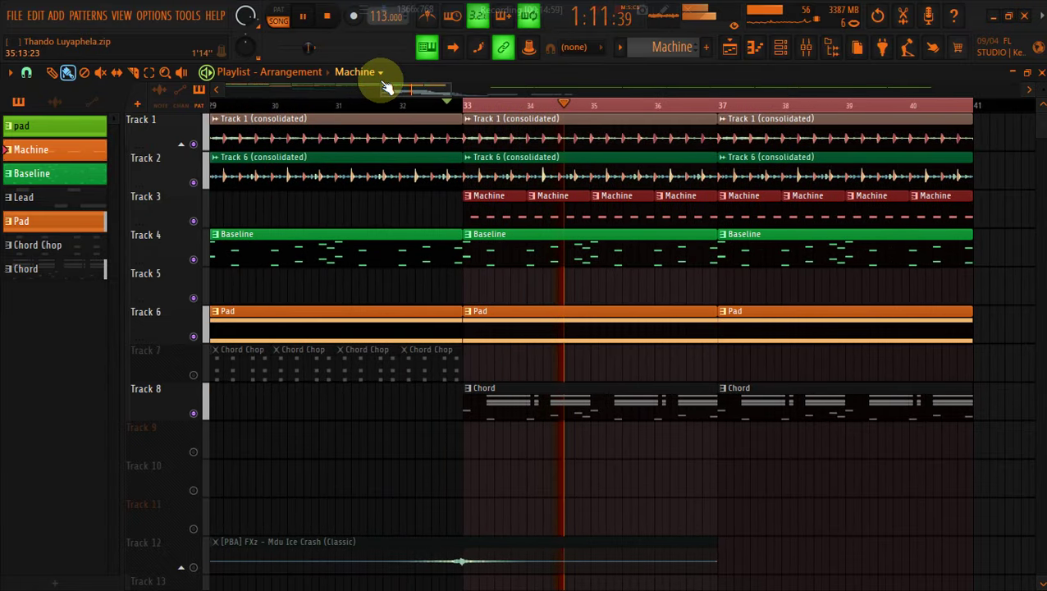
drag(451, 87, 386, 93)
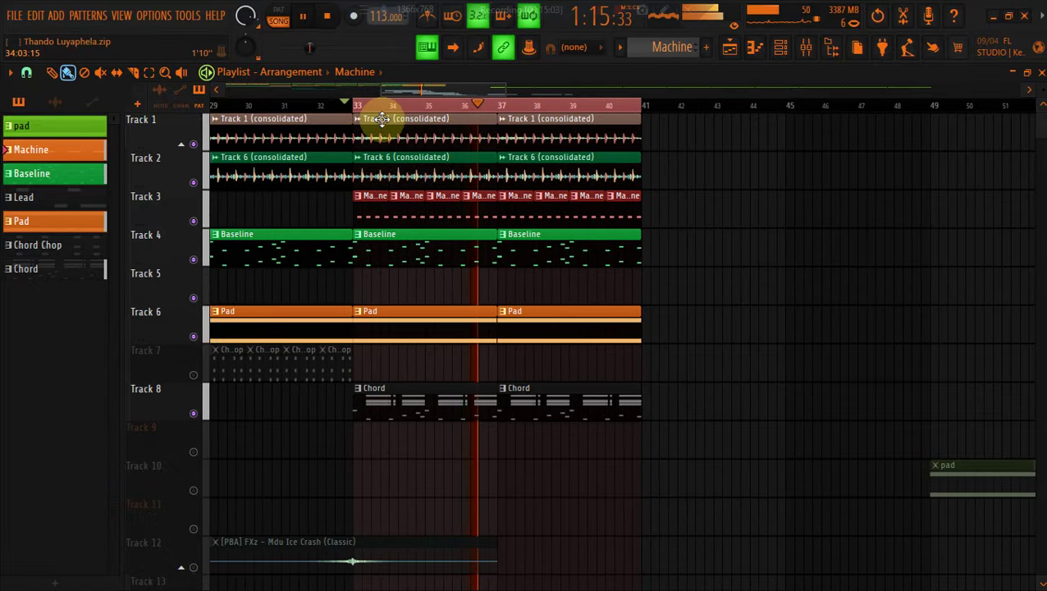
click(374, 129)
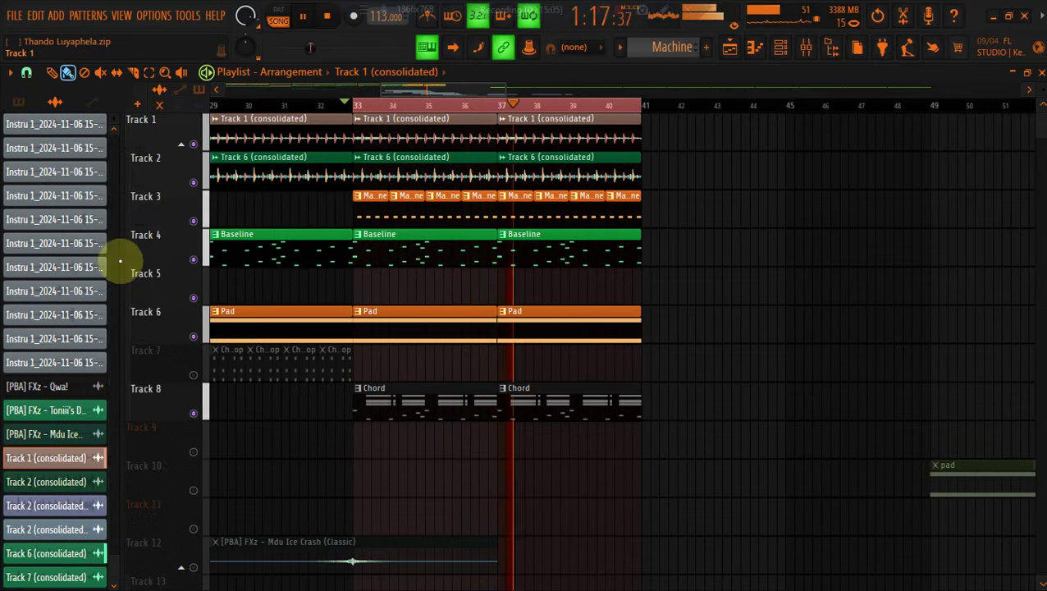
mouse_move(74, 580)
mouse_down()
mouse_move(364, 449)
mouse_move(350, 392)
mouse_move(378, 272)
mouse_move(362, 275)
mouse_move(430, 289)
mouse_move(677, 293)
mouse_up()
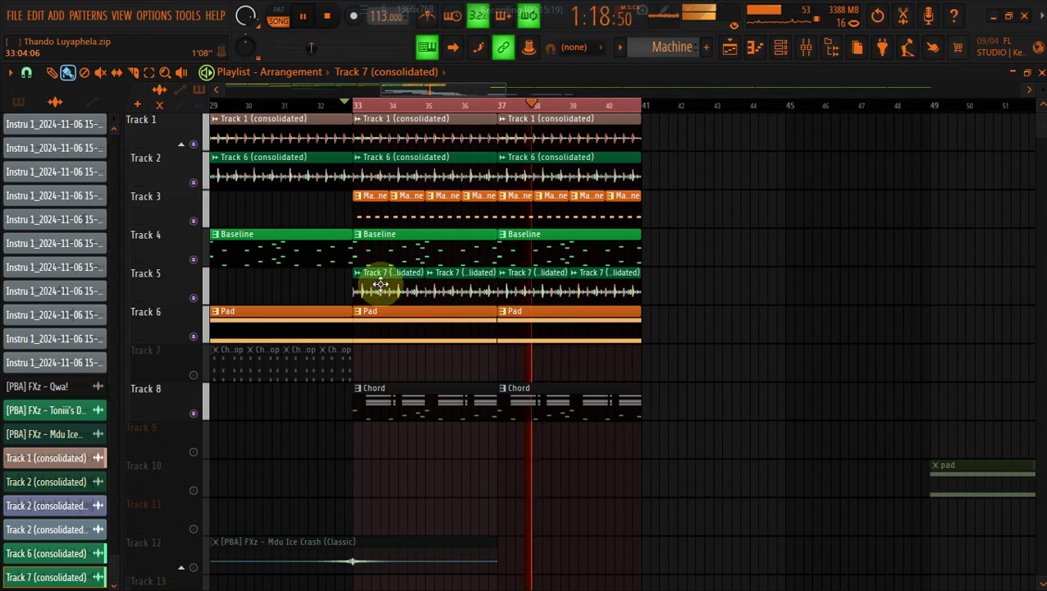
Make the Baseline clip at bar 33 unique as Baseline #2 and replace the bar 37 clip with it
right_click(358, 243)
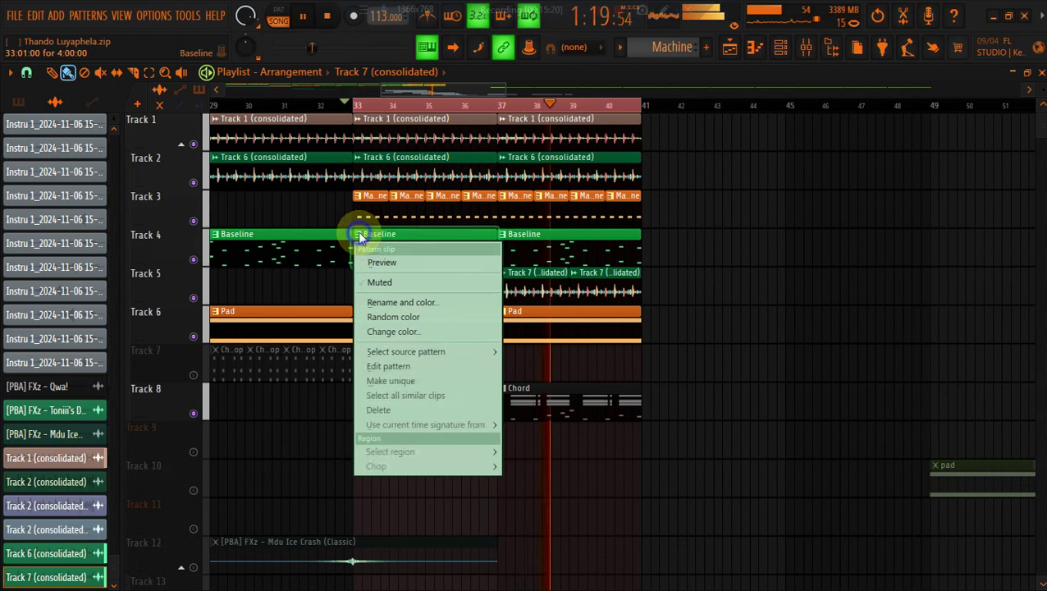
click(392, 381)
right_click(537, 250)
click(502, 249)
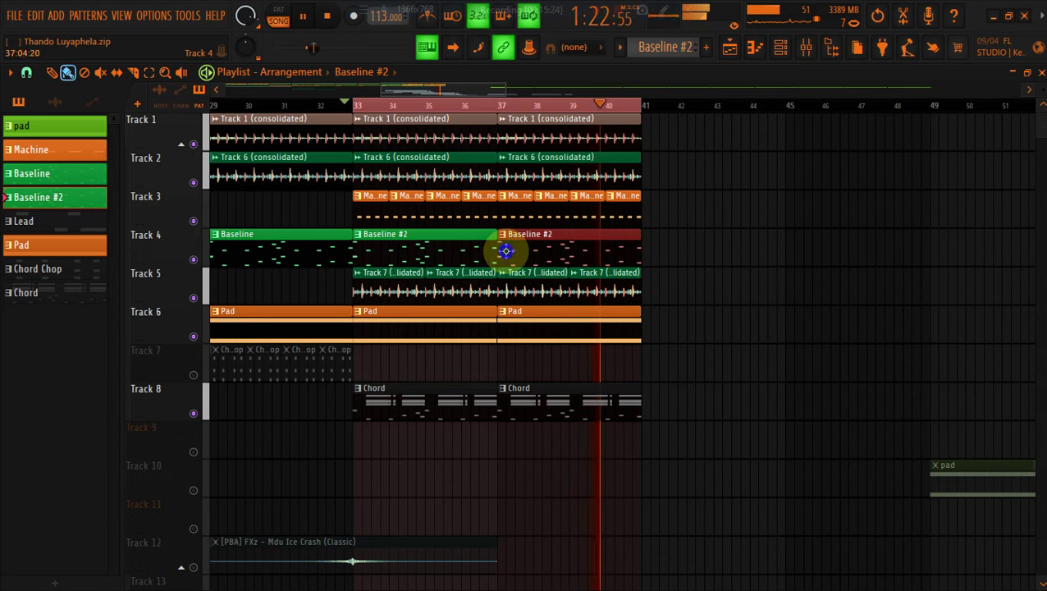
Mute the VDD bass channel and cut the Spire-1.1 #2 and Spire-1.1 notes from the Baseline #2 pattern
click(778, 47)
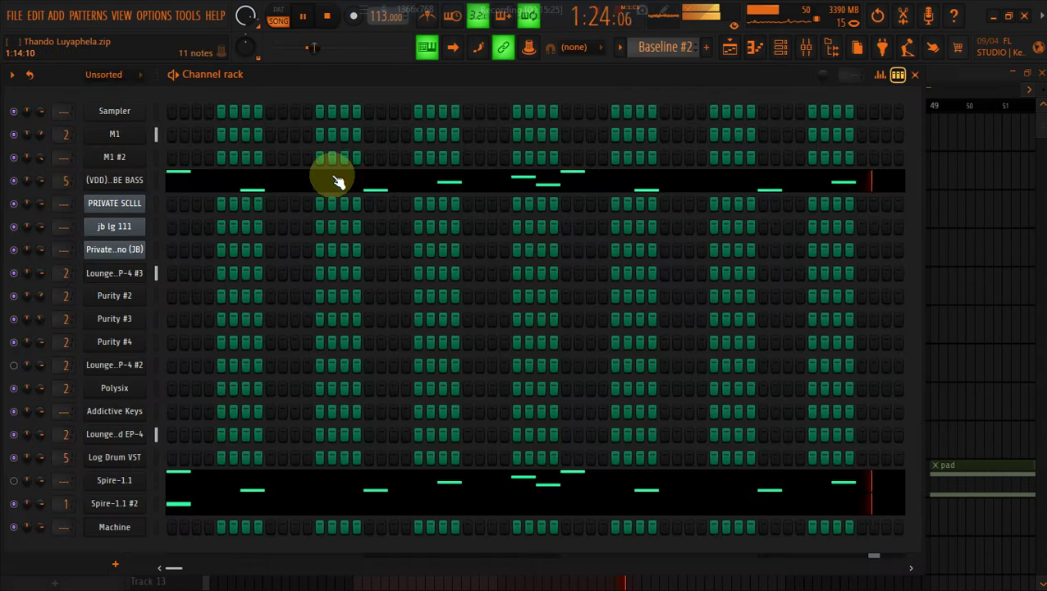
click(12, 180)
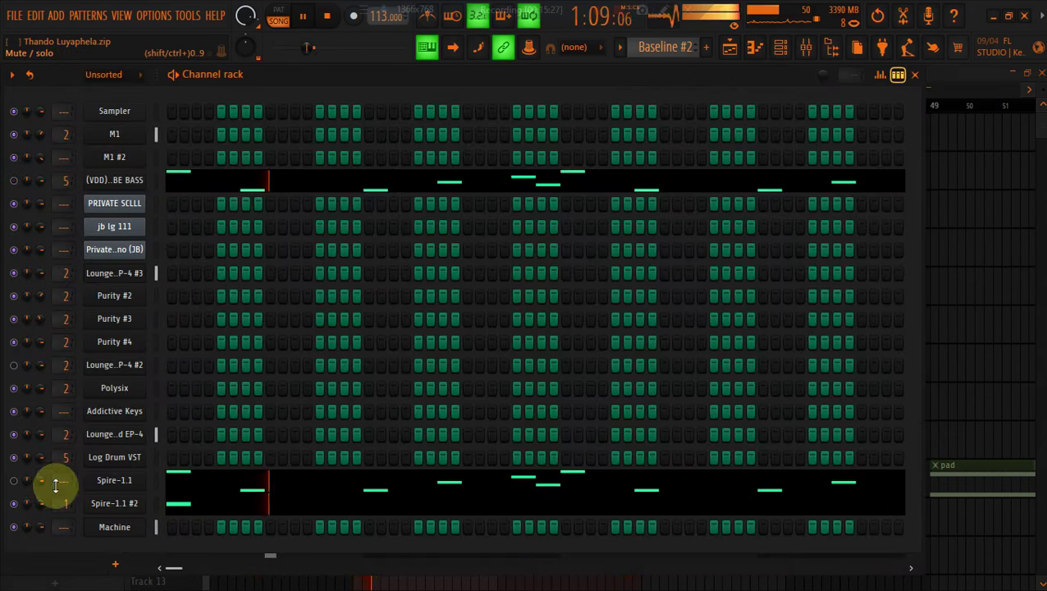
right_click(105, 499)
click(313, 371)
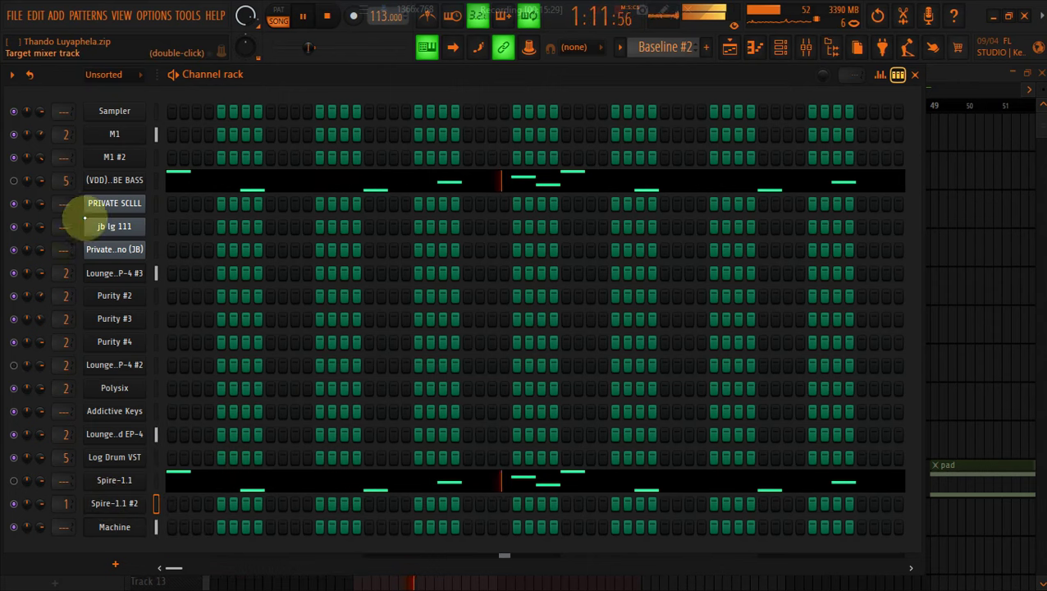
right_click(134, 227)
click(178, 227)
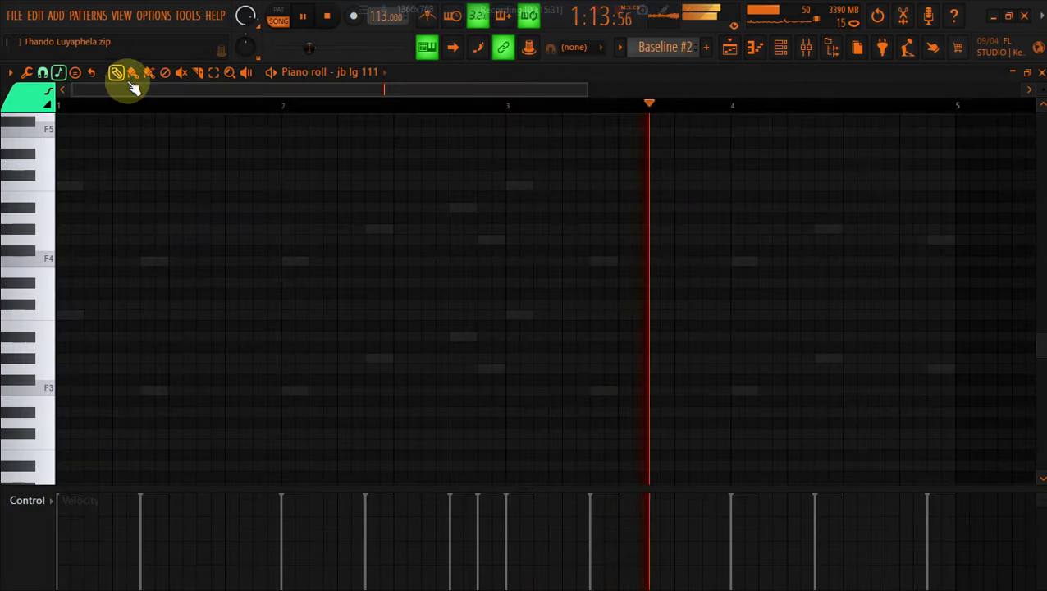
click(769, 51)
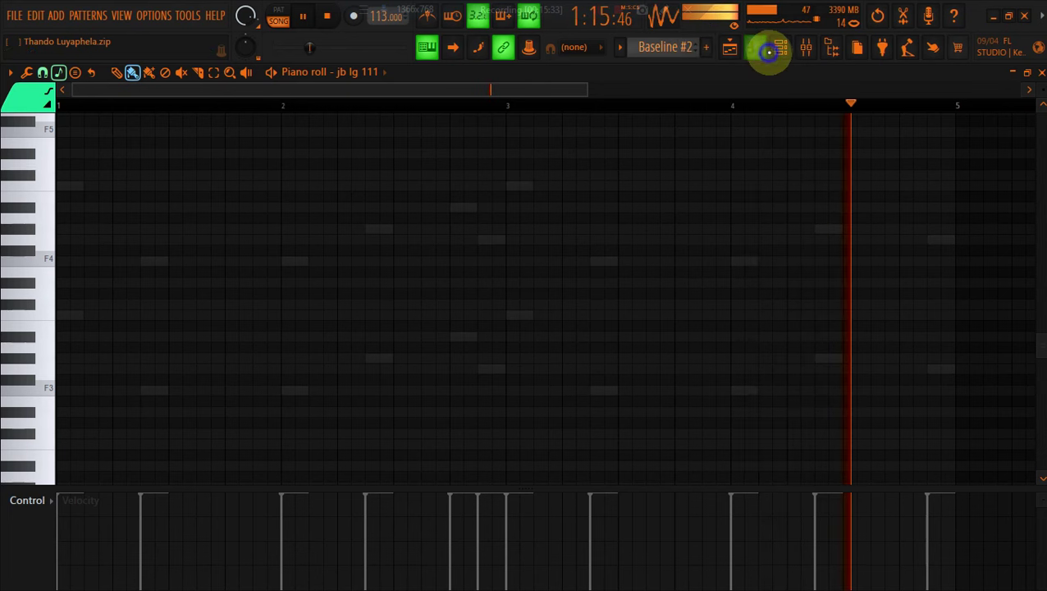
click(780, 47)
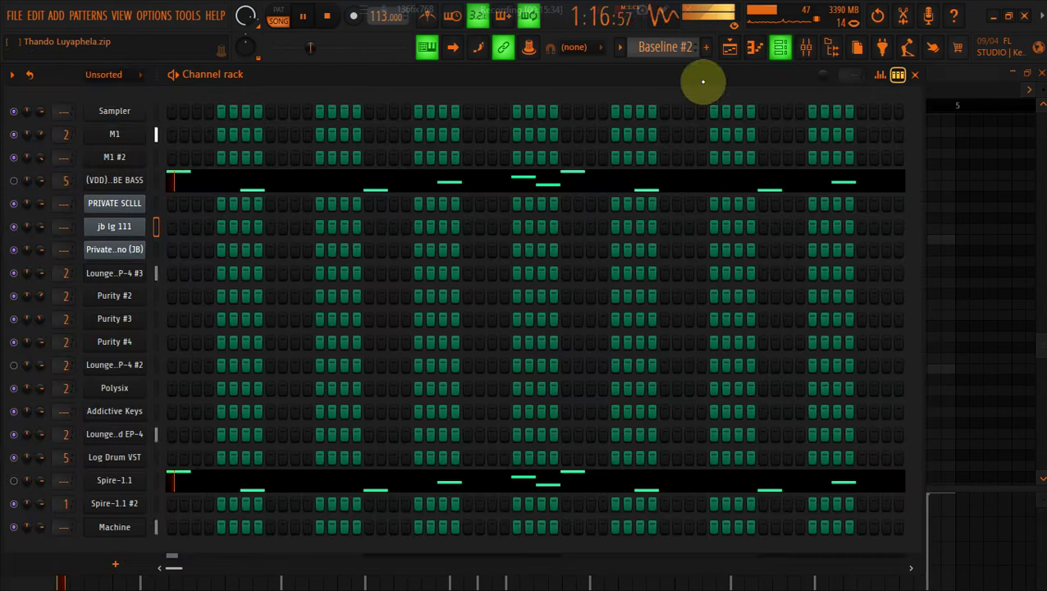
right_click(123, 481)
click(133, 239)
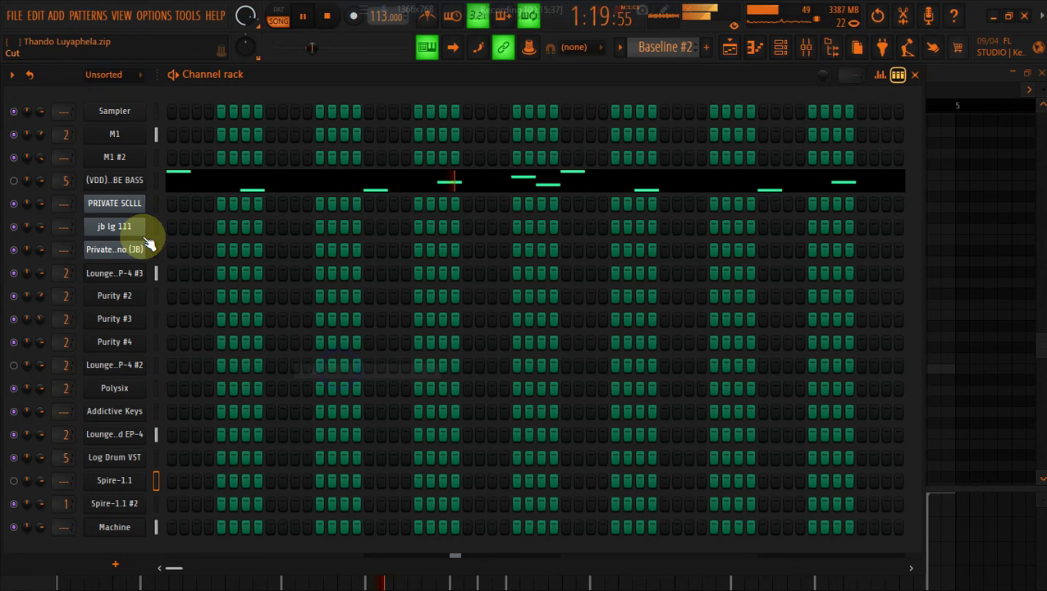
Try a C4 note at the start of the jb lg 111 piano roll, shorten it to two steps and delete it
right_click(144, 218)
click(155, 228)
right_click(139, 229)
click(164, 227)
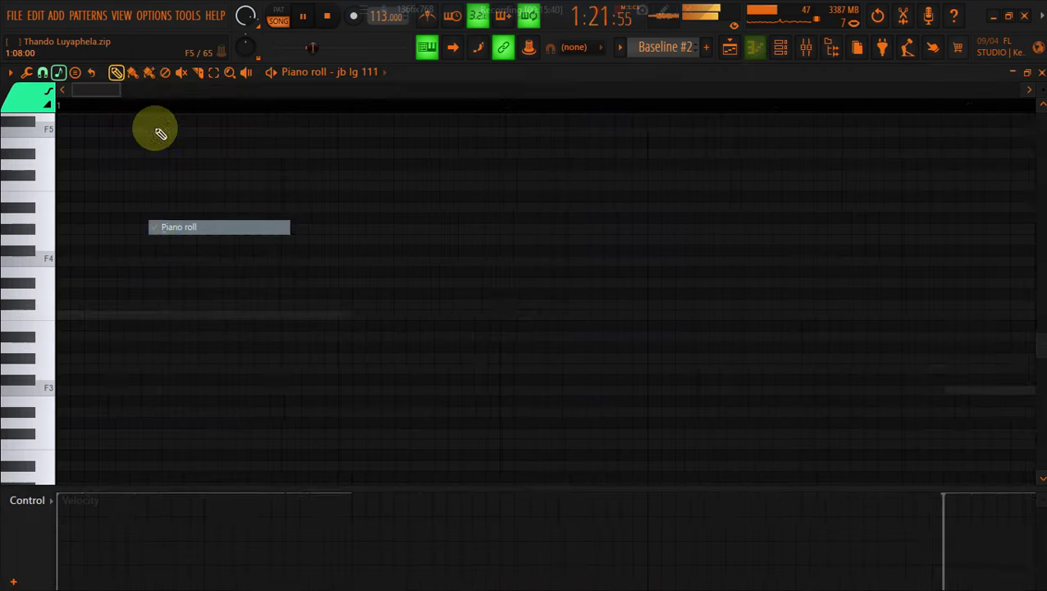
click(132, 73)
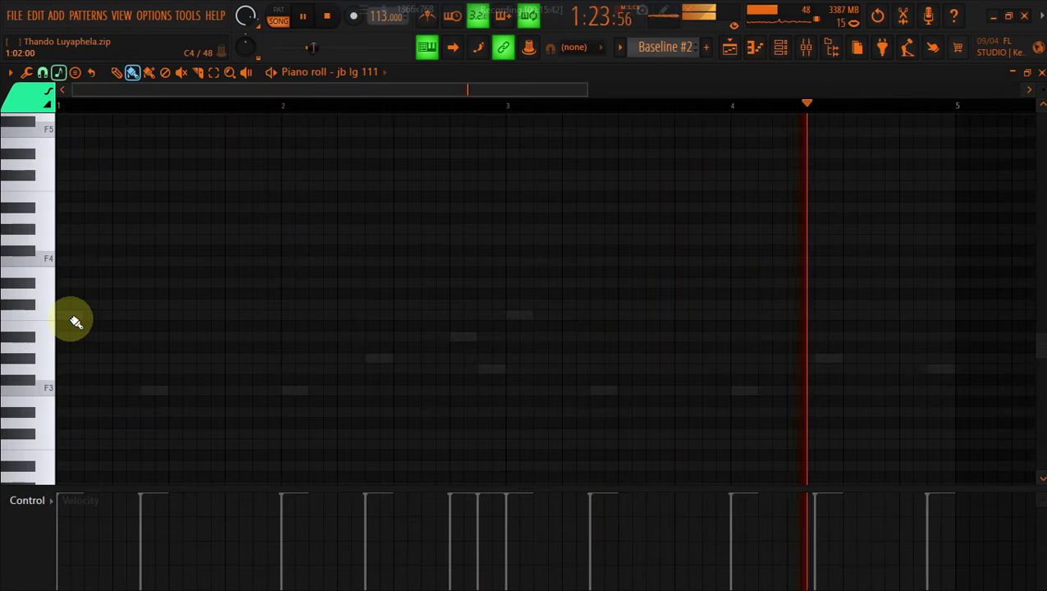
click(68, 318)
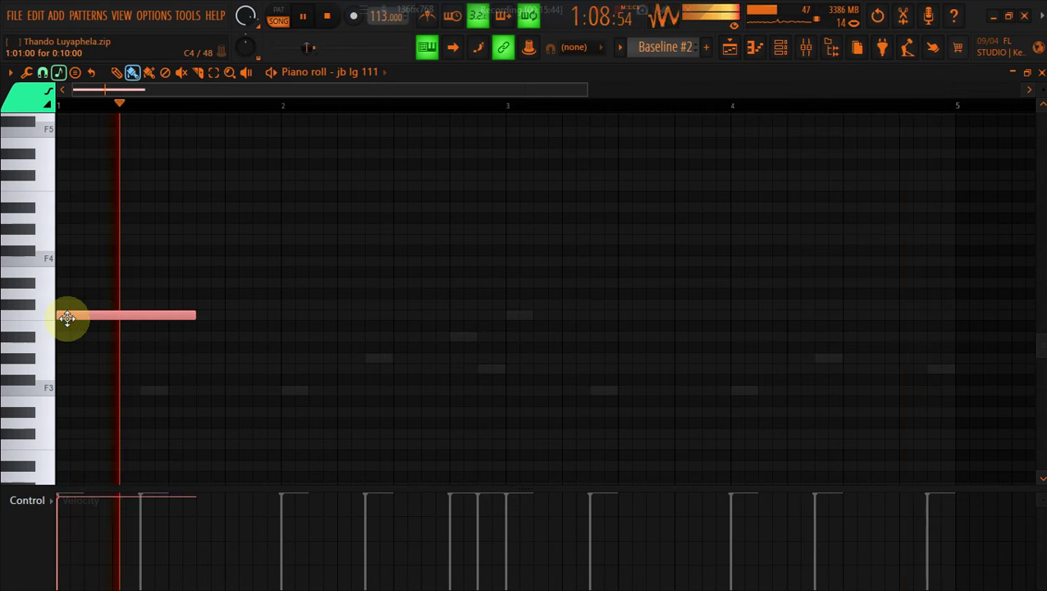
right_click(68, 318)
click(65, 314)
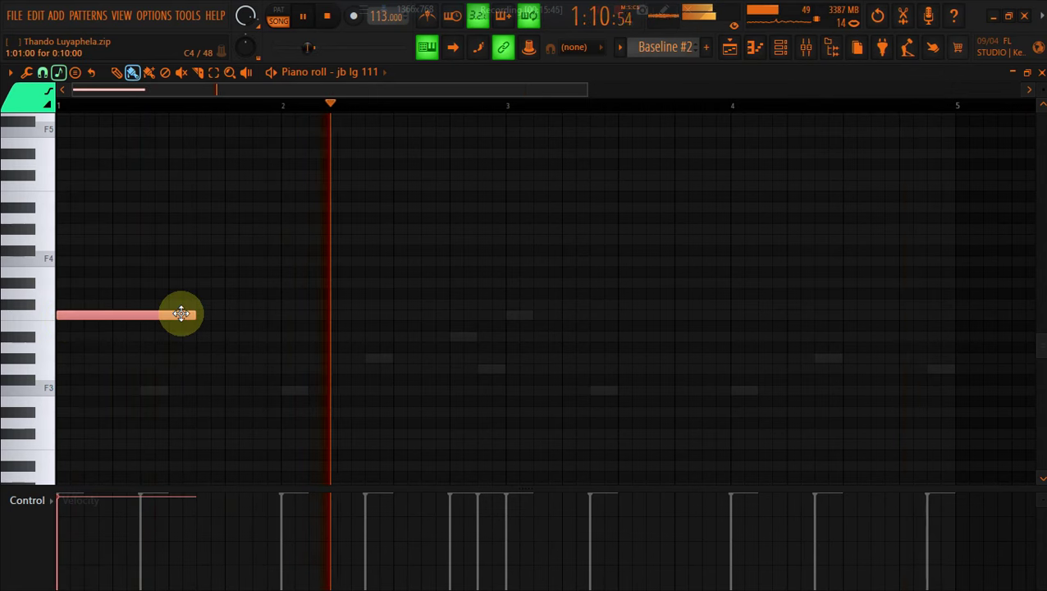
drag(103, 310, 72, 313)
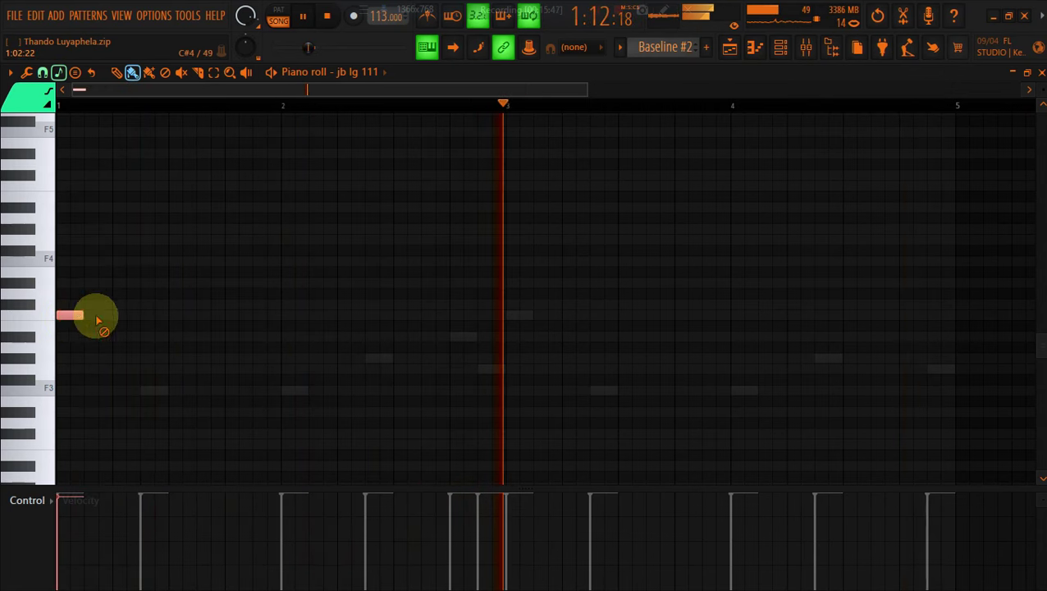
right_click(79, 316)
Duplicate the playlist clips of bars 33 to 40 into bars 41 to 48 and restart playback from bar 41
click(753, 47)
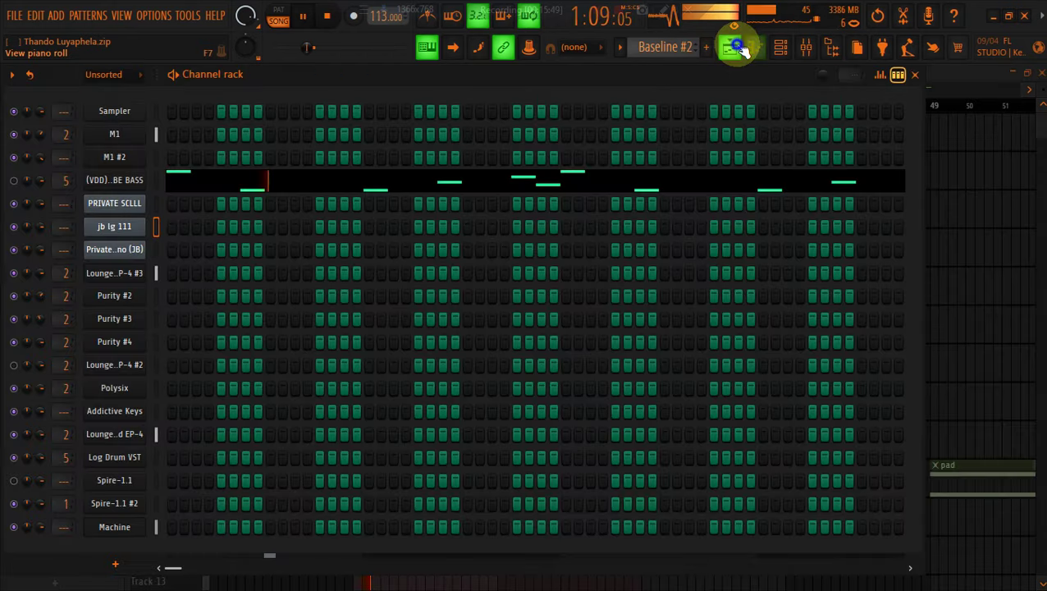
click(729, 47)
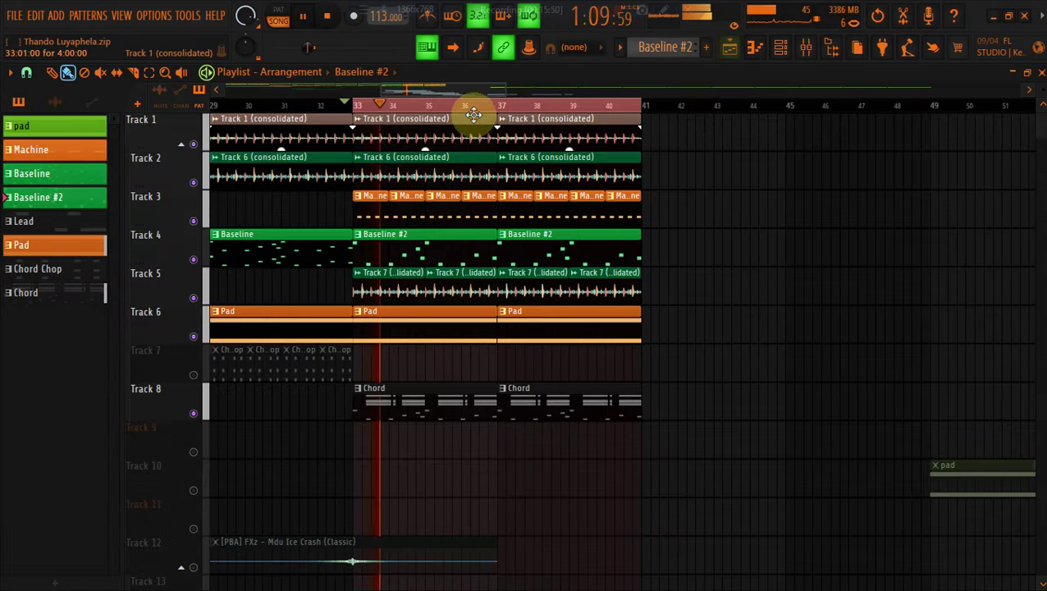
click(149, 71)
drag(657, 400, 362, 134)
key(ctrl+b)
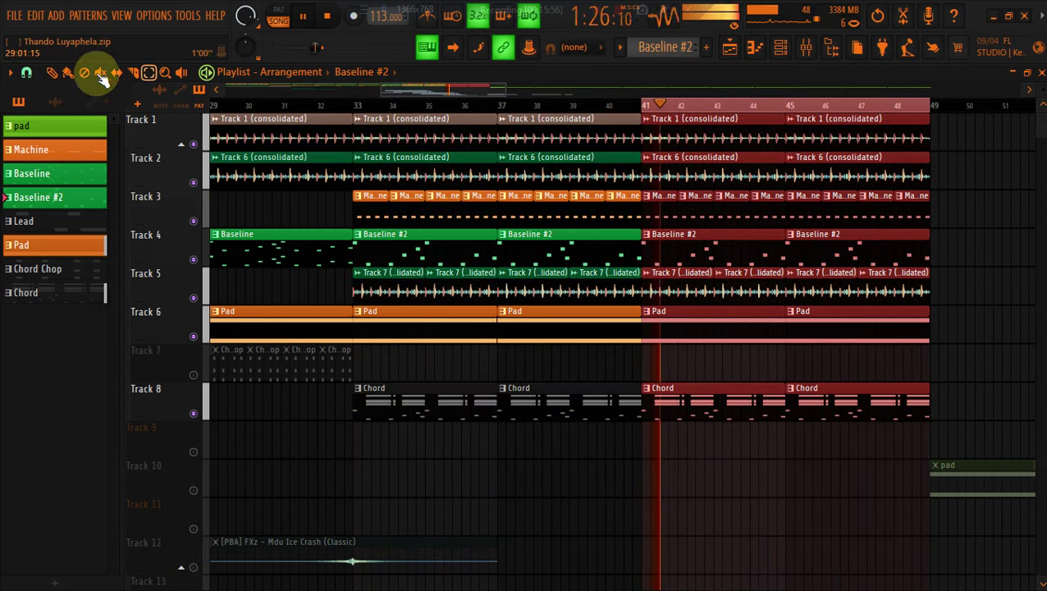
click(67, 71)
drag(379, 87, 443, 106)
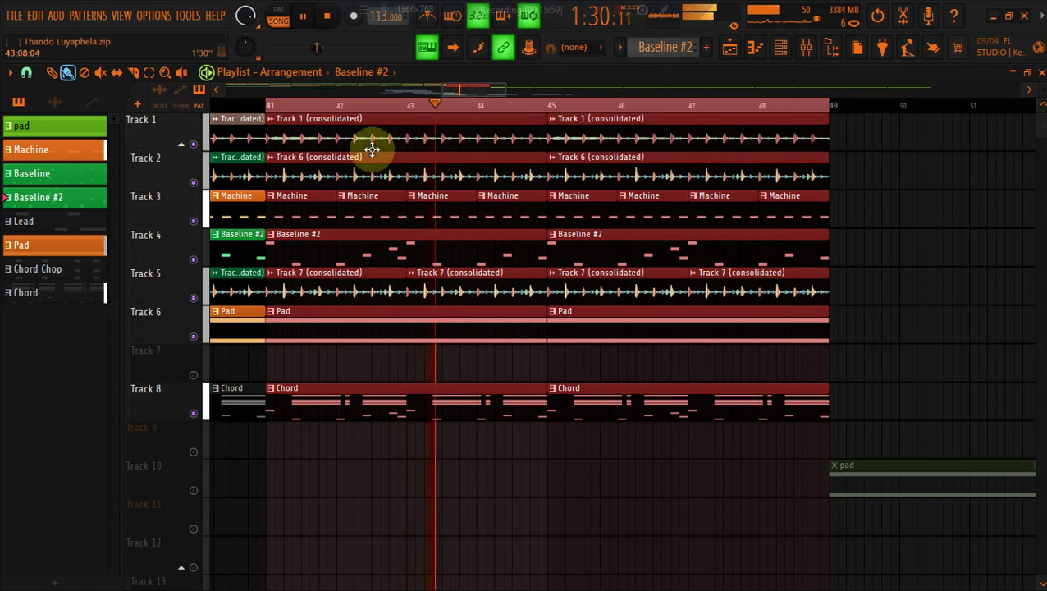
key(space)
key(space)
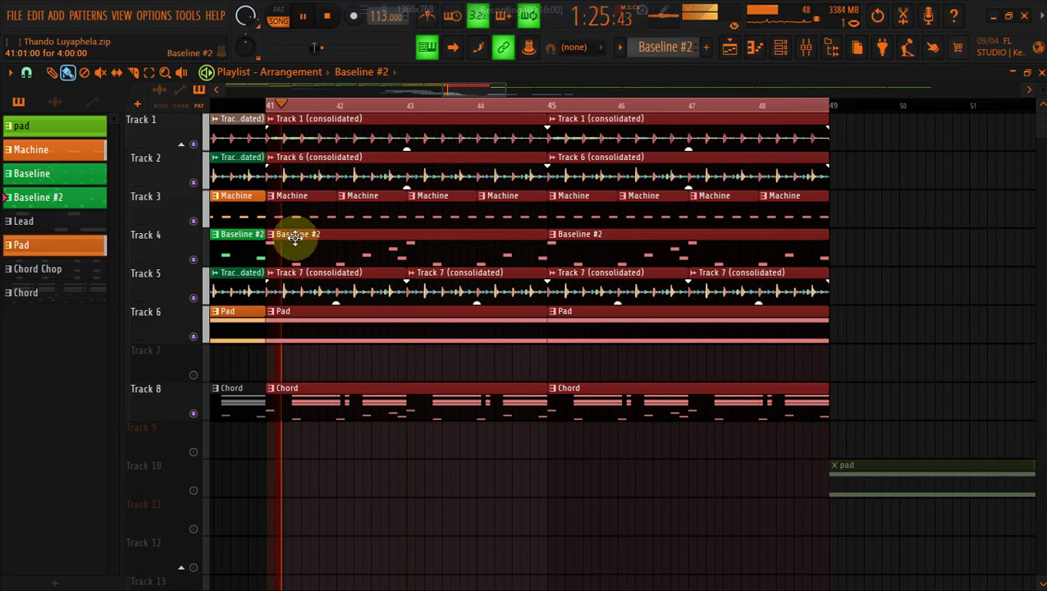
Place a two-step F3 note at step 9 of bar 1 for the jb lg 111 channel in Baseline #2
click(780, 47)
right_click(131, 227)
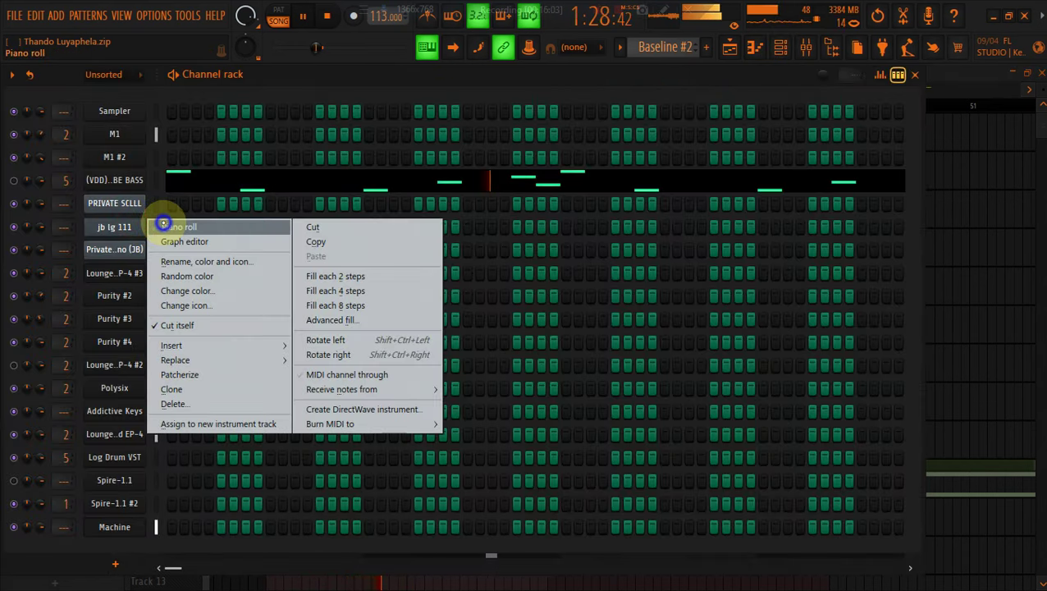
click(160, 234)
key(space)
click(149, 388)
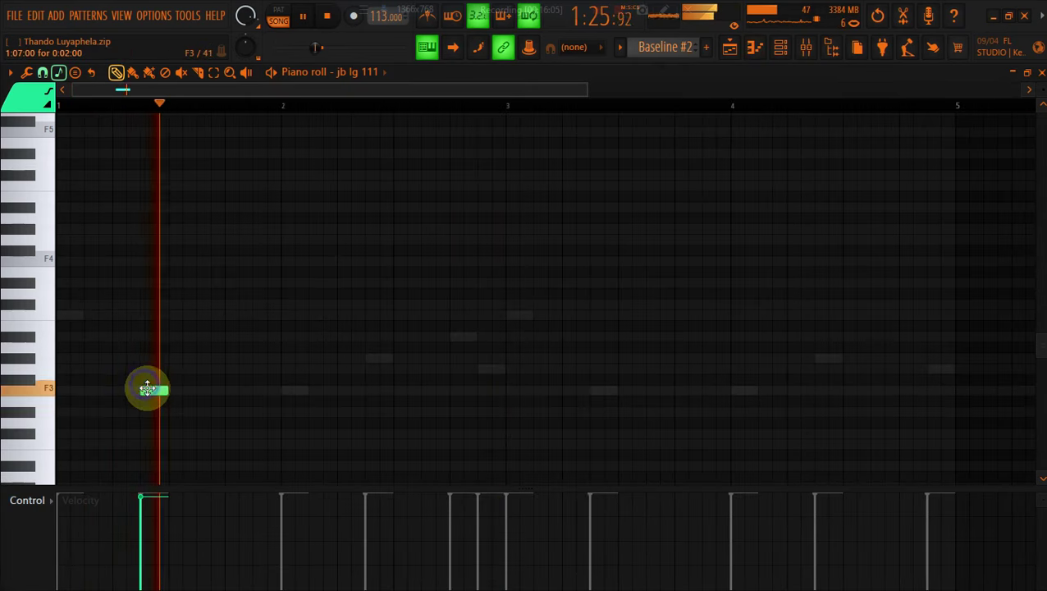
right_click(154, 392)
click(174, 393)
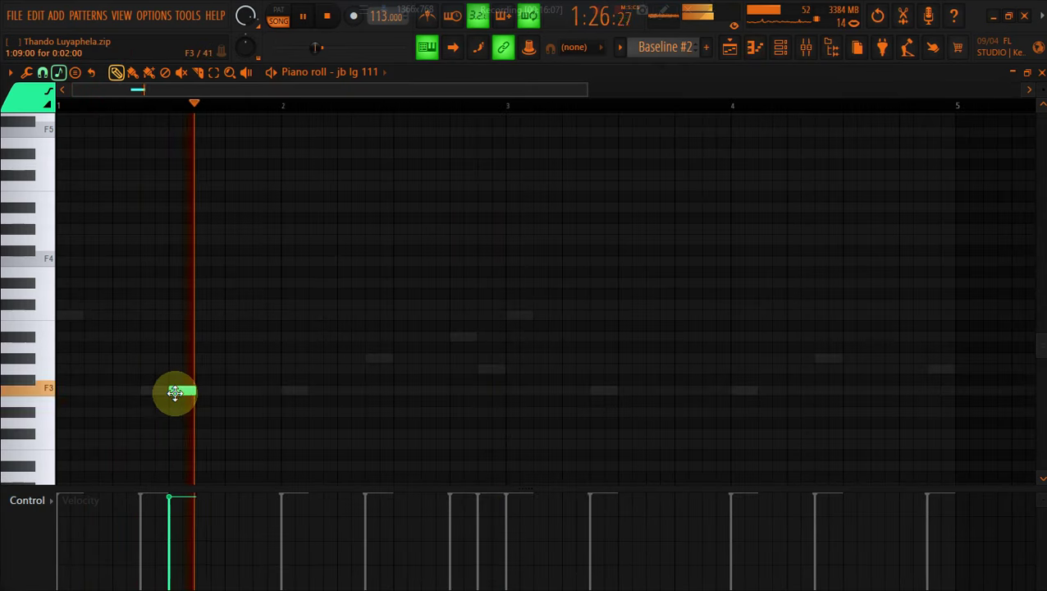
Continue the bassline with three more F3 notes at 1:12, 1:15 and 2:02, auditioning the playback
click(217, 391)
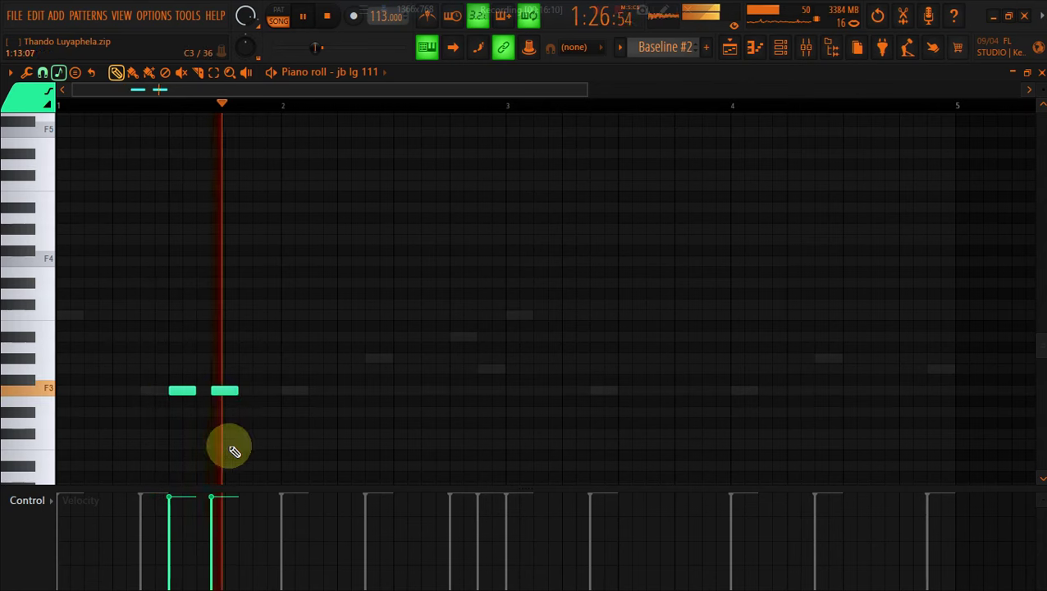
key(space)
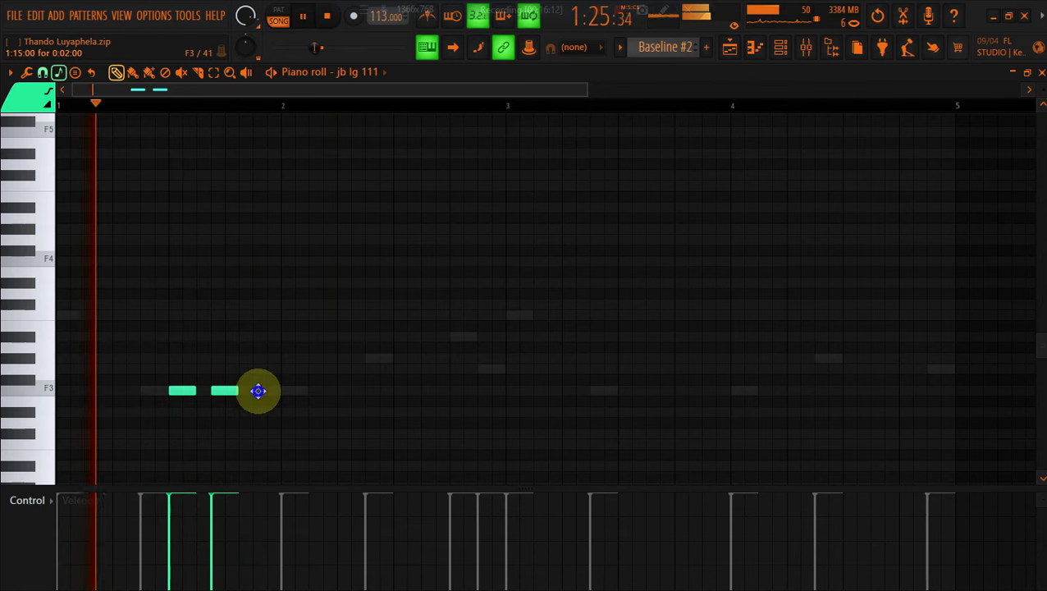
click(257, 391)
click(297, 391)
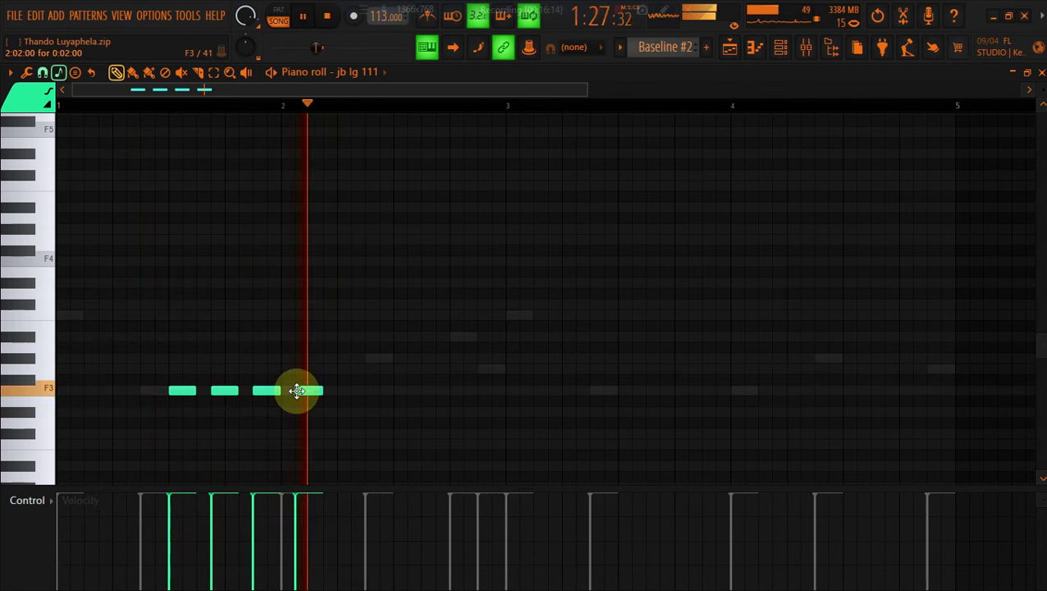
key(space)
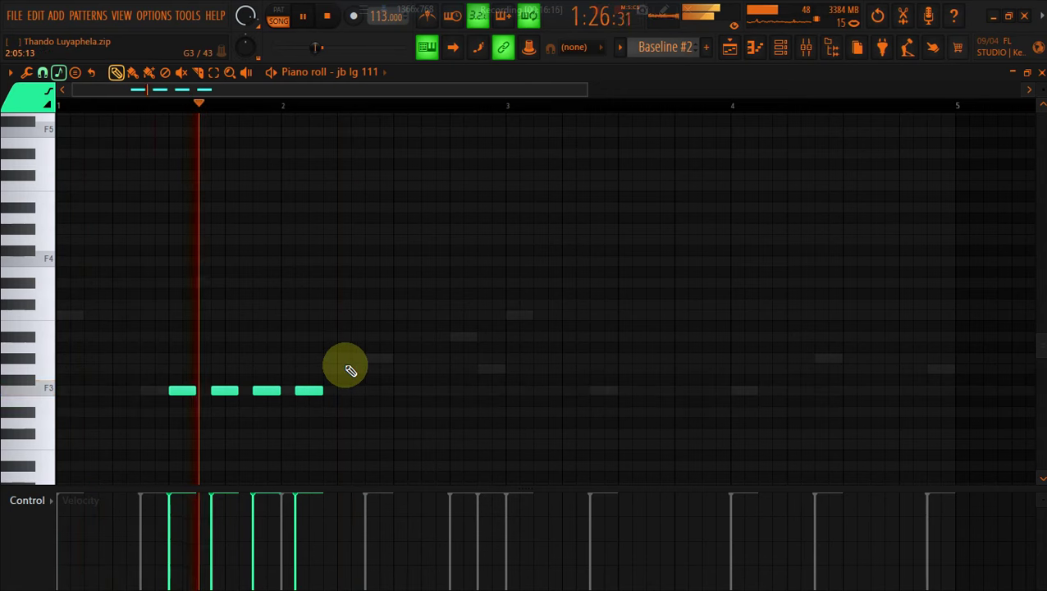
Place G#3 notes at 2:02 and 2:05, replacing the F3 at 2:02, and a C4 note at 2:09
click(358, 361)
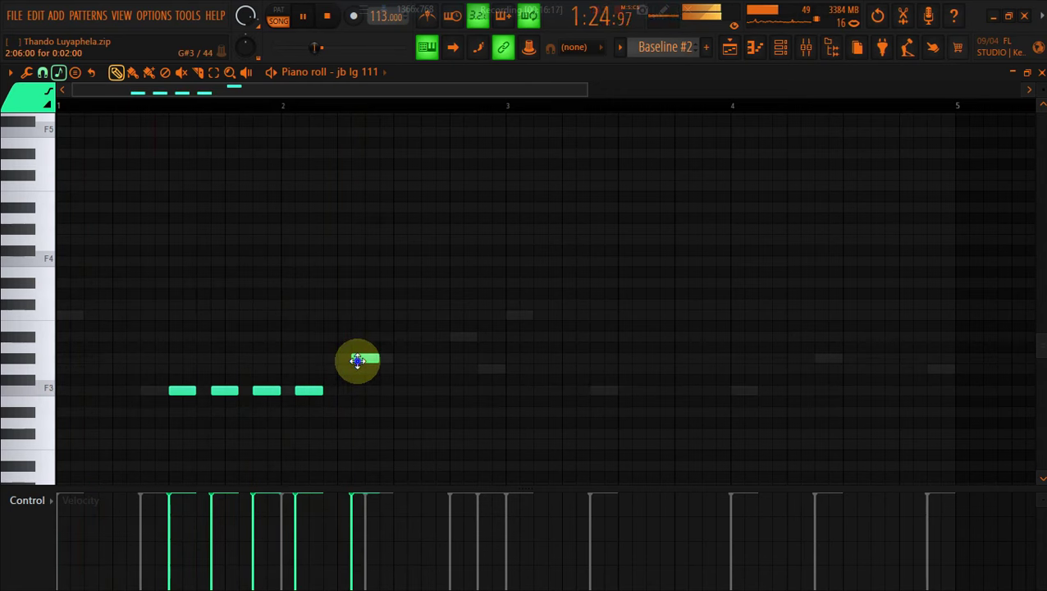
mouse_move(358, 360)
mouse_down()
mouse_move(303, 362)
mouse_move(345, 358)
mouse_up()
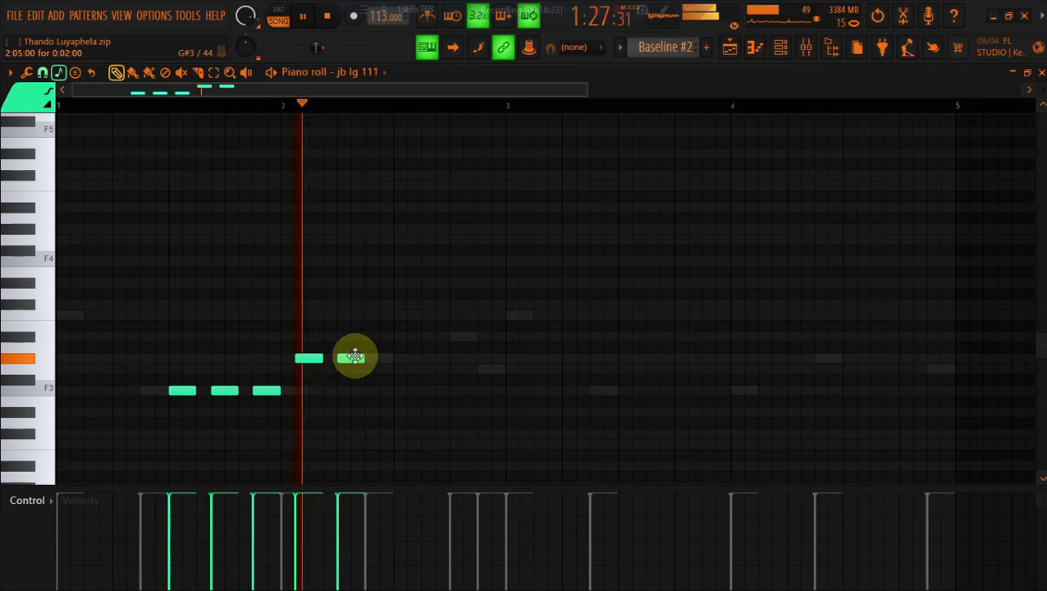
click(392, 358)
drag(392, 358, 393, 336)
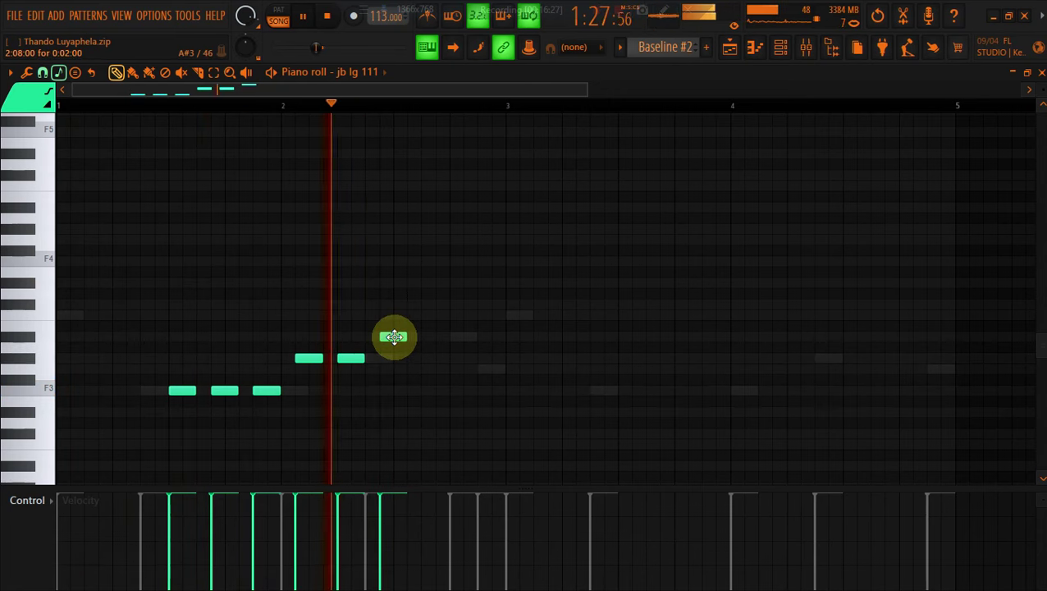
drag(394, 336, 406, 314)
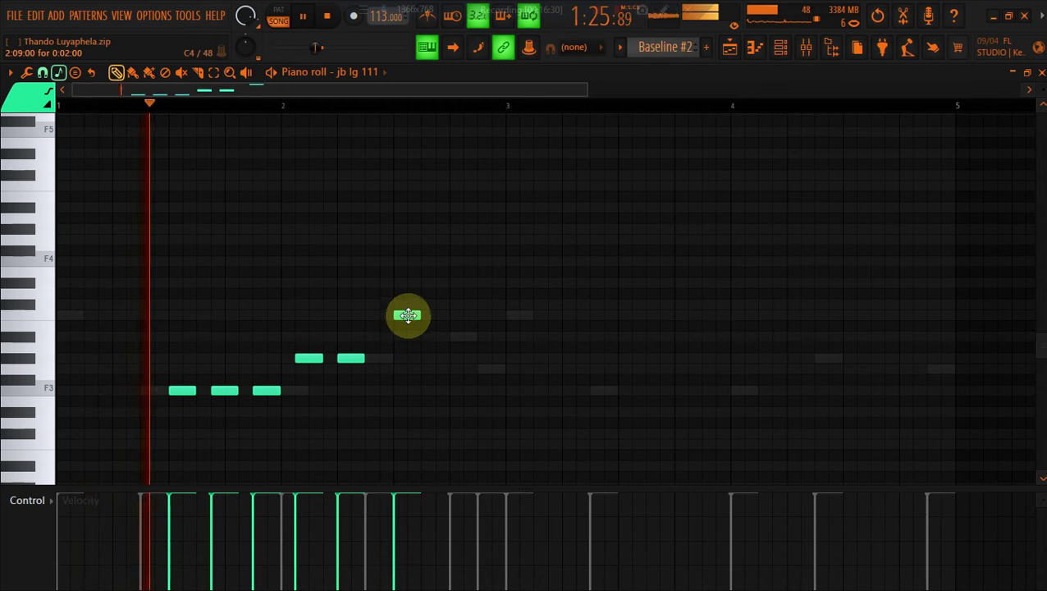
Add A#3 notes at 2:12 and 2:15, discarding a trial G3 note at 2:15
click(457, 338)
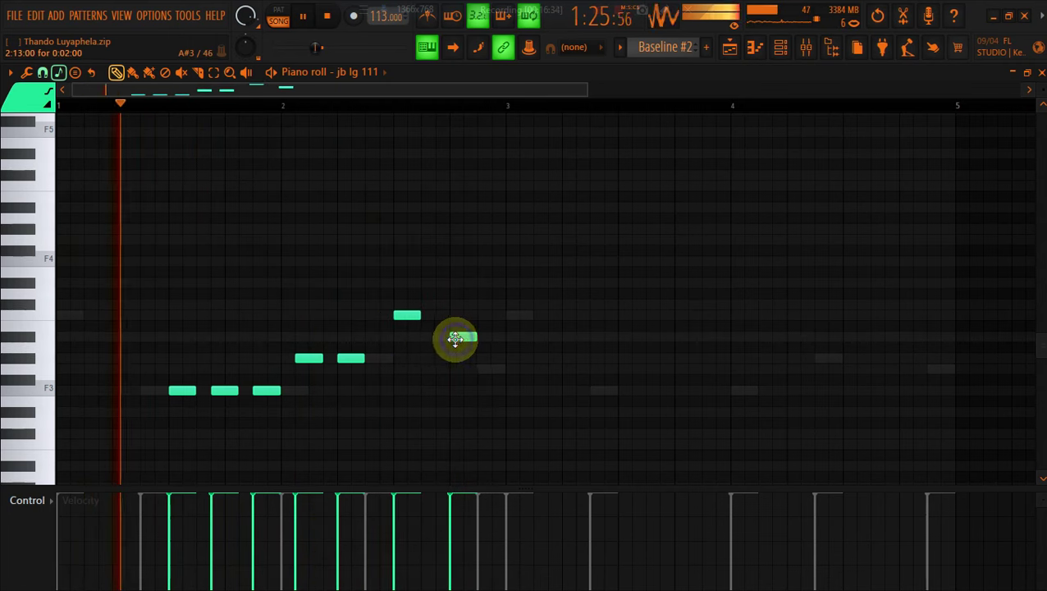
drag(455, 338, 444, 339)
click(482, 372)
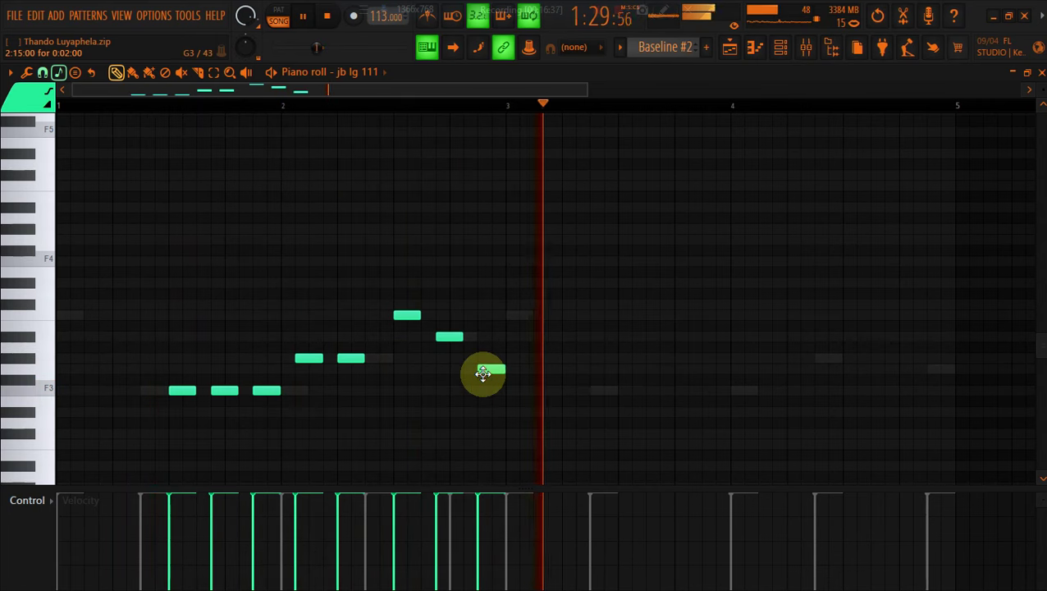
right_click(486, 369)
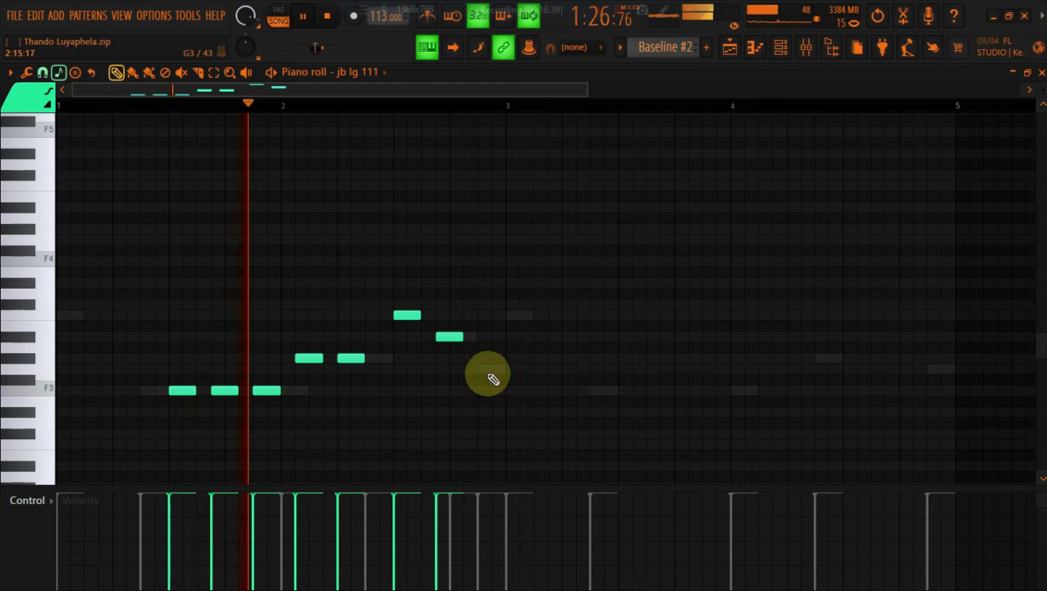
click(479, 337)
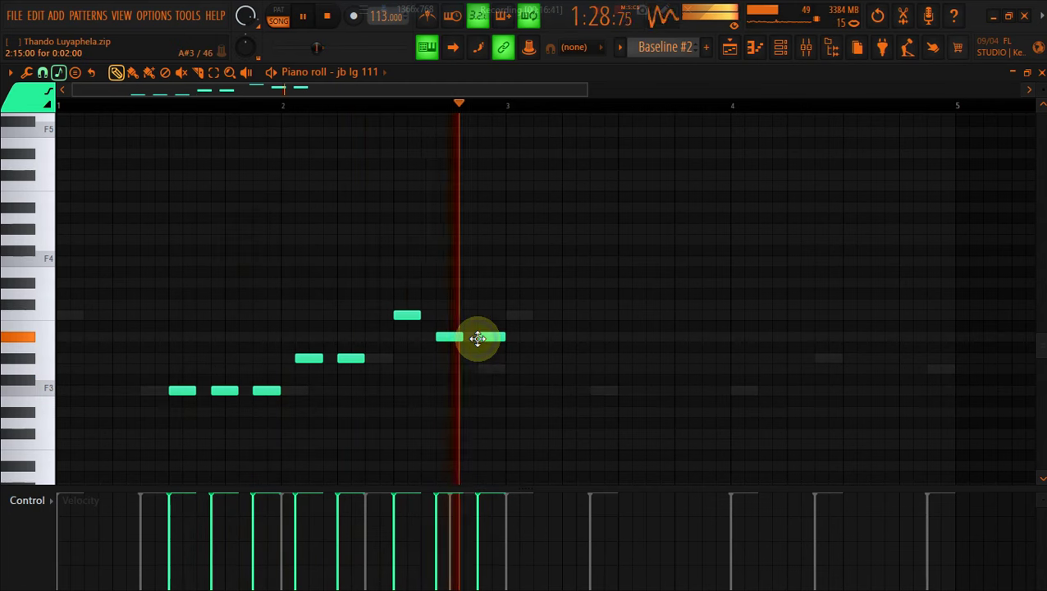
Raise the 2:12 note to C4 and replace the A#3 note at 2:15 with a C4 note
drag(443, 337, 443, 316)
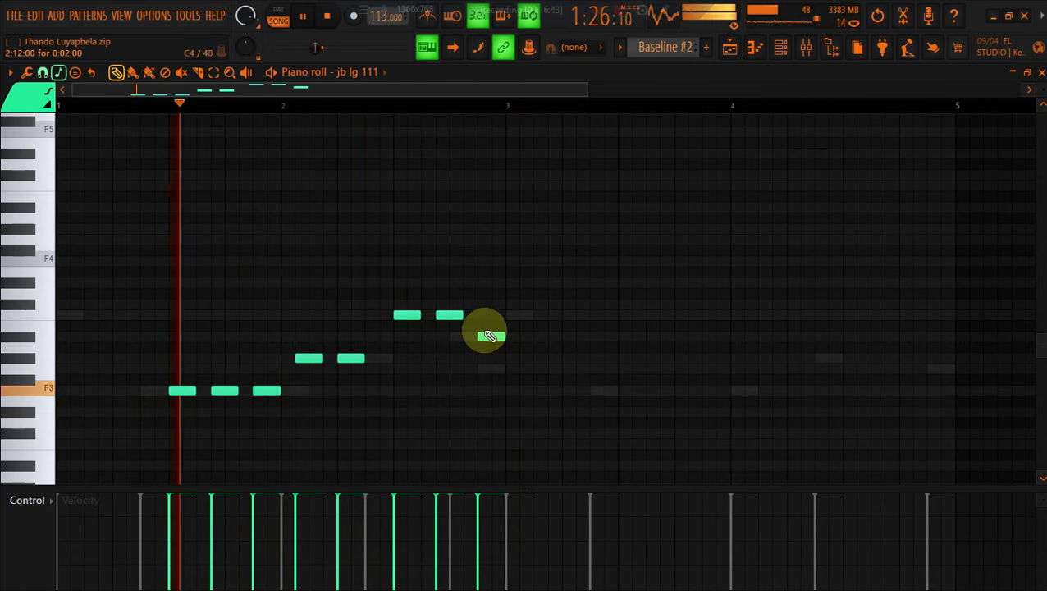
right_click(490, 339)
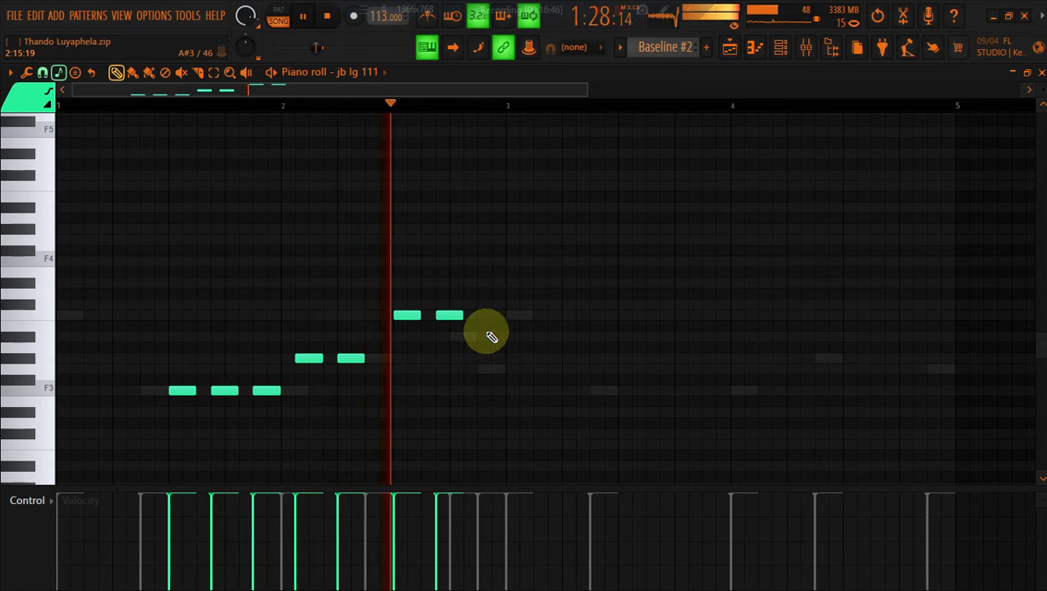
click(484, 316)
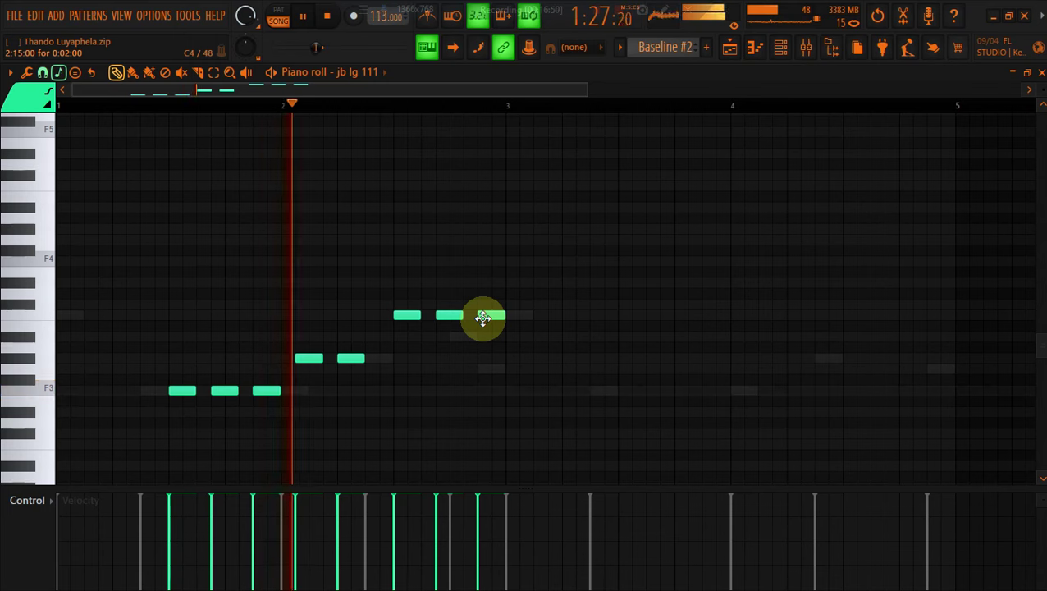
drag(484, 318, 517, 314)
right_click(517, 314)
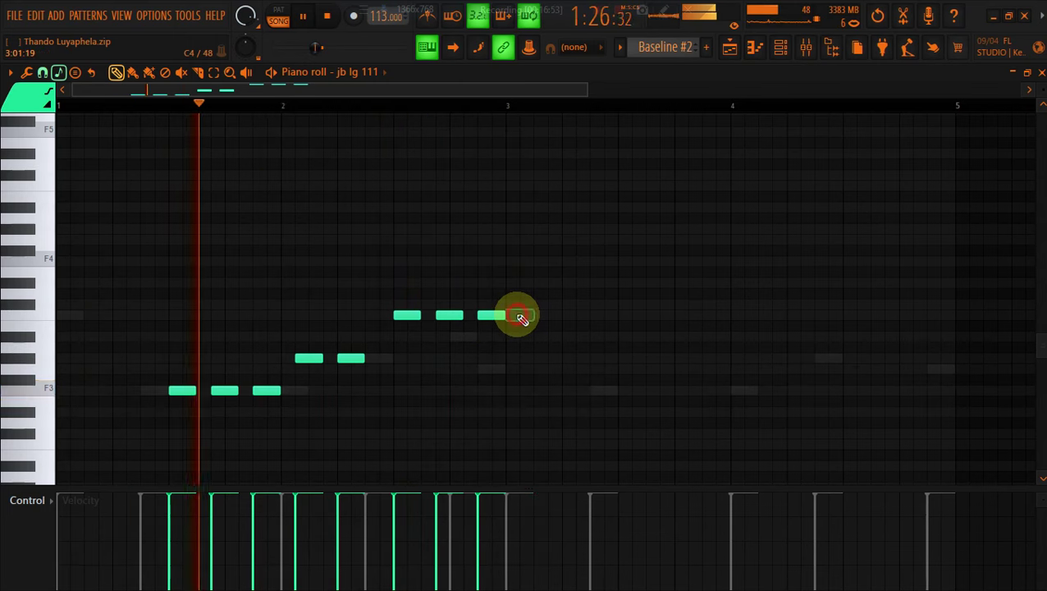
Duplicate the whole phrase to start at 3:07, and fill the gap before it with C4 notes at 3:02 and 3:05
key(ctrl+a)
drag(565, 422, 605, 390)
click(538, 317)
key(space)
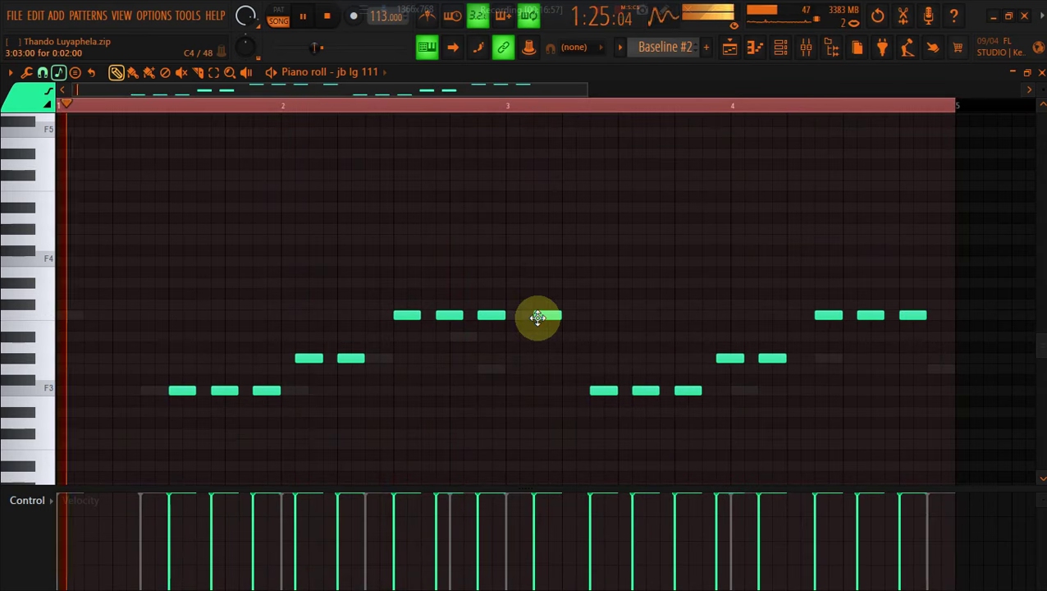
drag(538, 316, 527, 315)
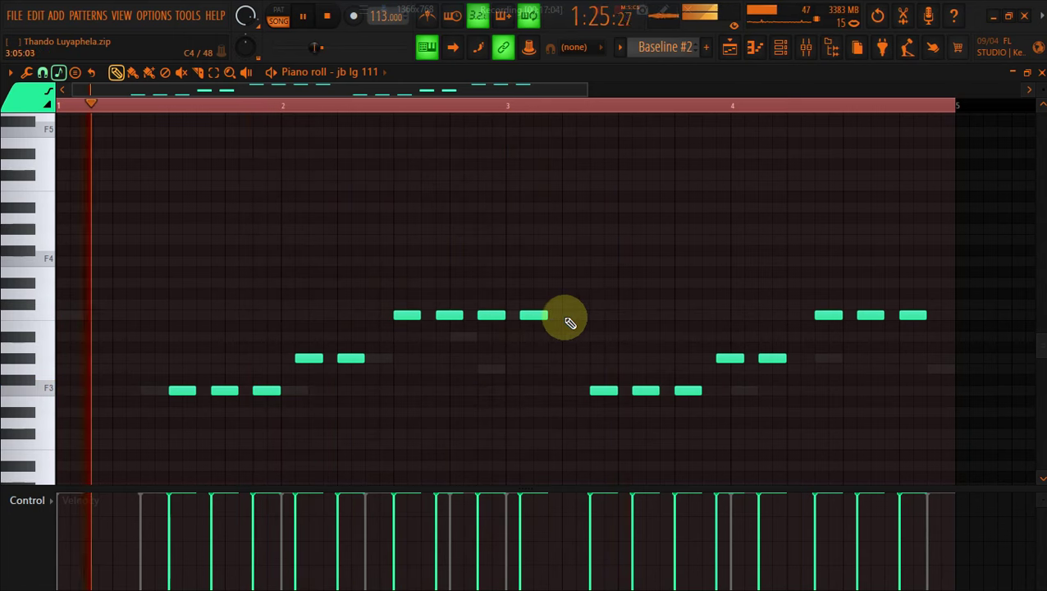
click(566, 319)
Select the duplicated phrase in bars 3 and 4 and shift it two steps later, to start at 3:09
click(213, 72)
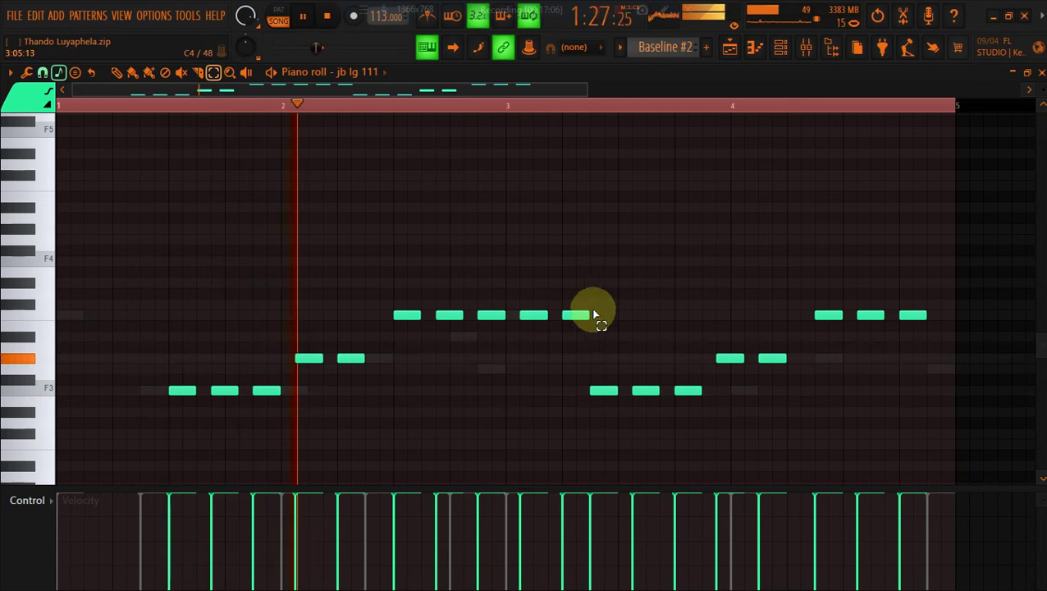
drag(598, 302, 970, 409)
key(shift+Left)
key(shift+Right)
key(shift+Right)
key(shift+Right)
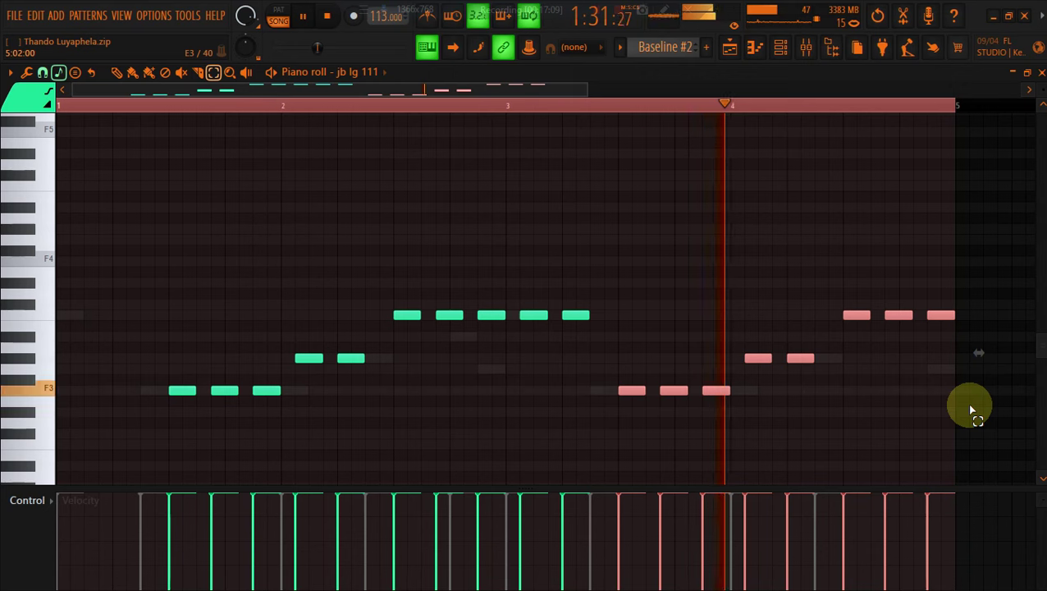
Lower the last note of bar 4 to G3
click(943, 316)
key(shift+Down)
key(shift+Down)
key(shift+Down)
key(shift+Down)
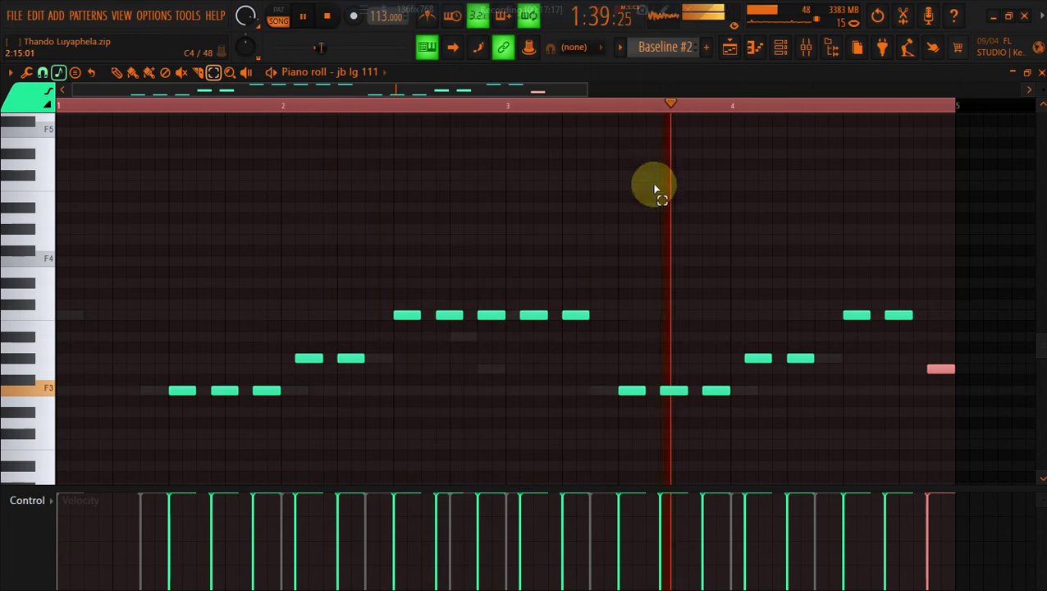
Copy the jb lg 111 channel's notes and paste them into the Private Yeno (JB) channel
click(780, 49)
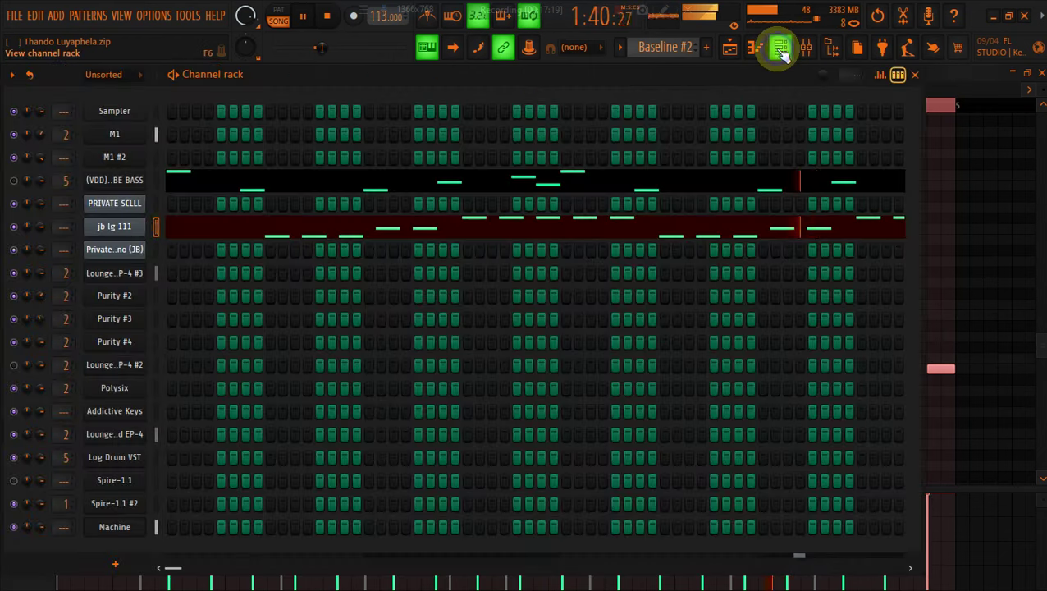
right_click(143, 223)
click(328, 244)
right_click(92, 248)
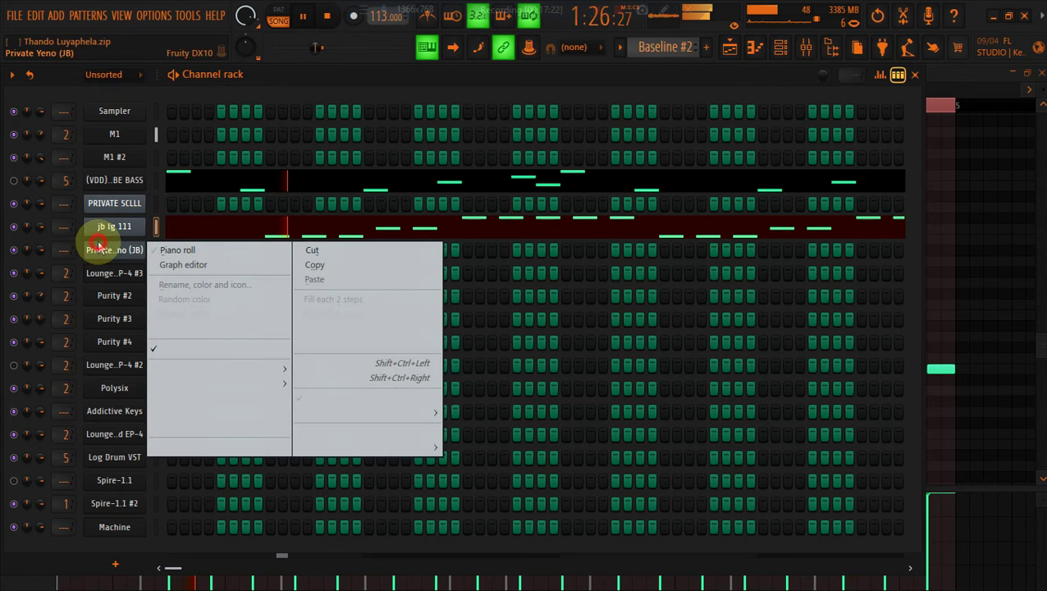
click(332, 280)
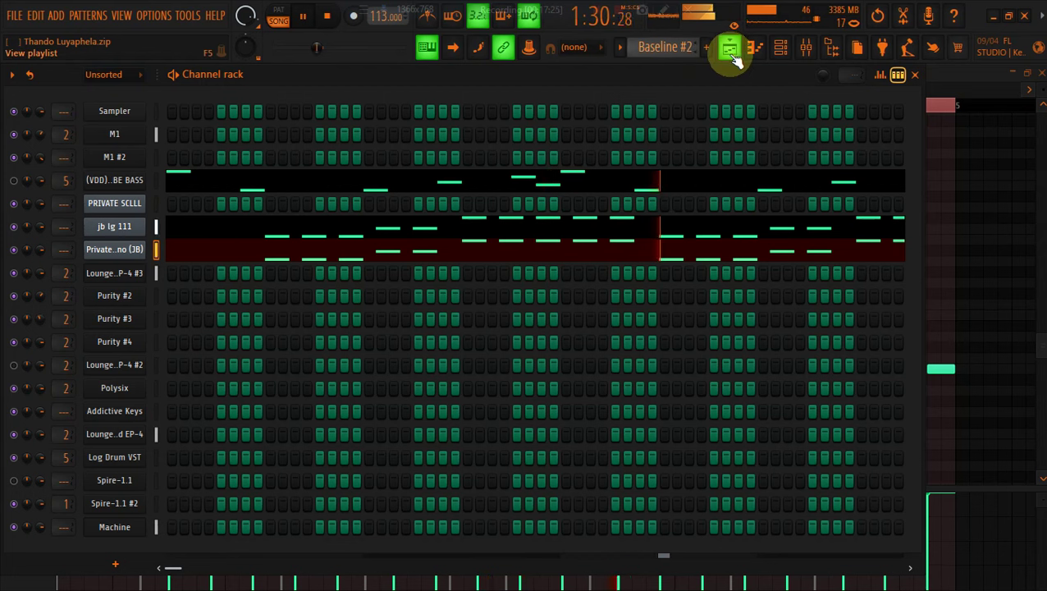
Paste the copied bassline into the (VDD) MDU TUBE BASS and PRIVATE SCLLL channels
right_click(146, 179)
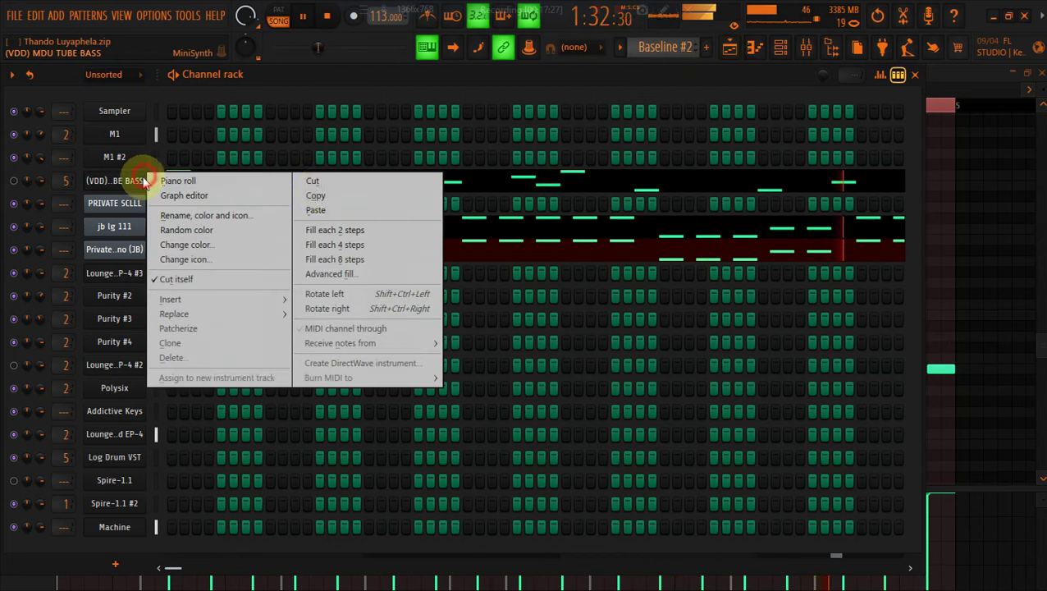
click(359, 203)
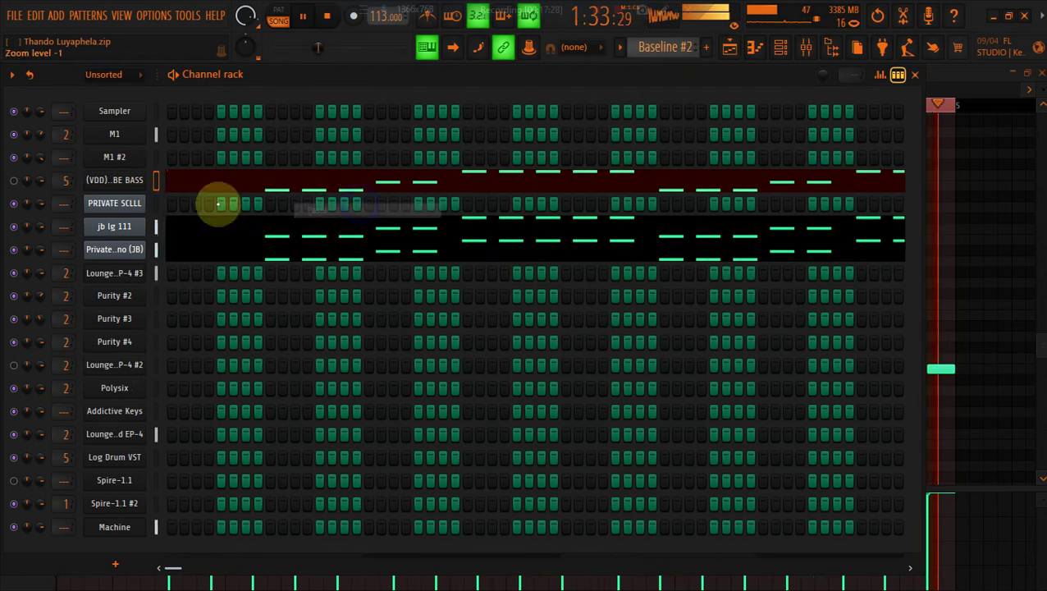
right_click(146, 203)
click(313, 232)
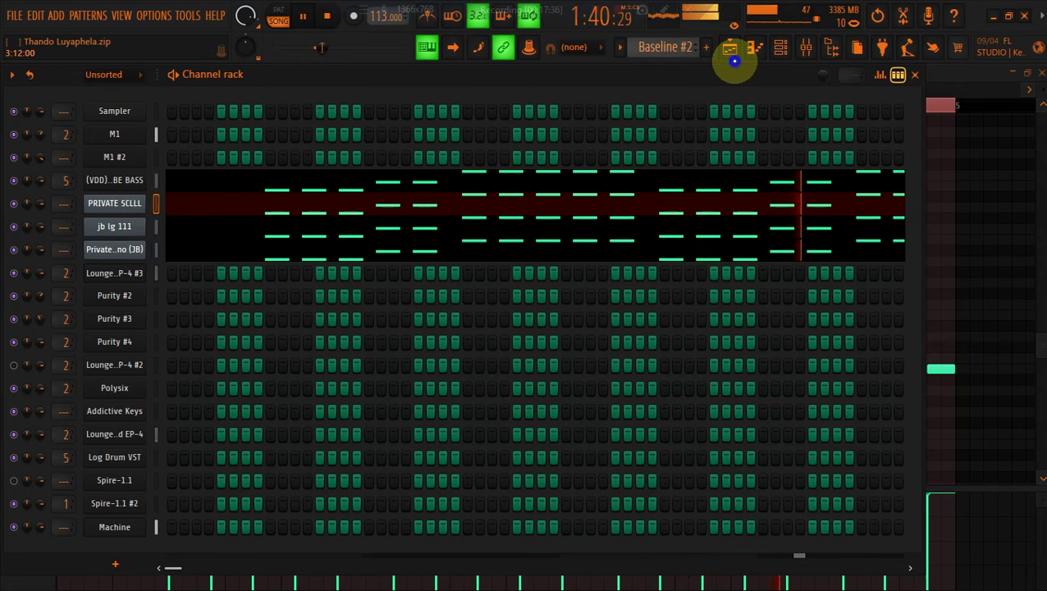
Delete the four Track 7 (consolidated) clips on Track 5 between bars 41 and 48 of the playlist
click(730, 46)
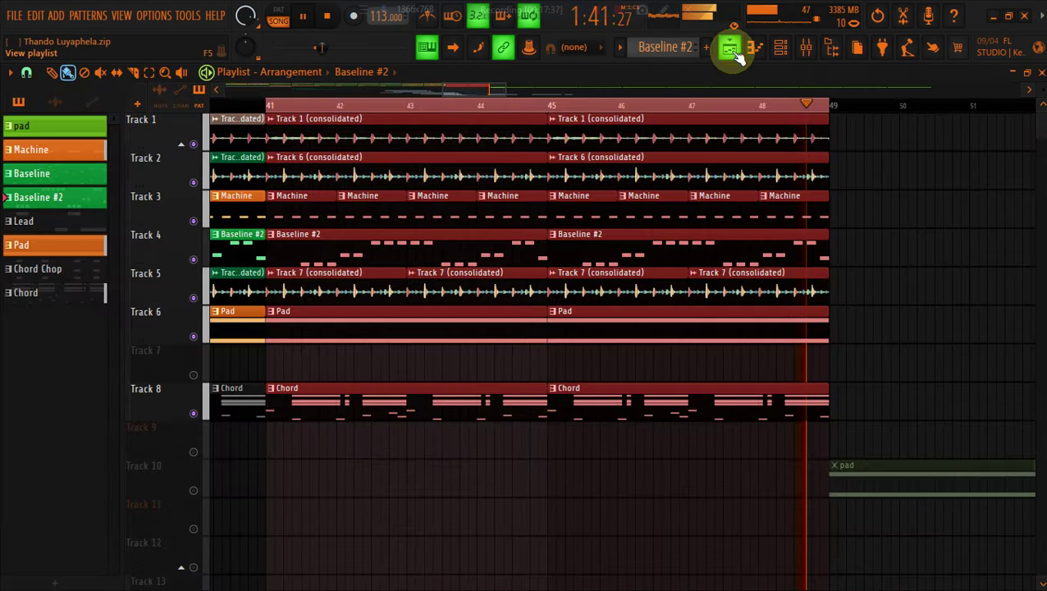
right_click(324, 292)
right_click(532, 284)
right_click(566, 285)
right_click(702, 285)
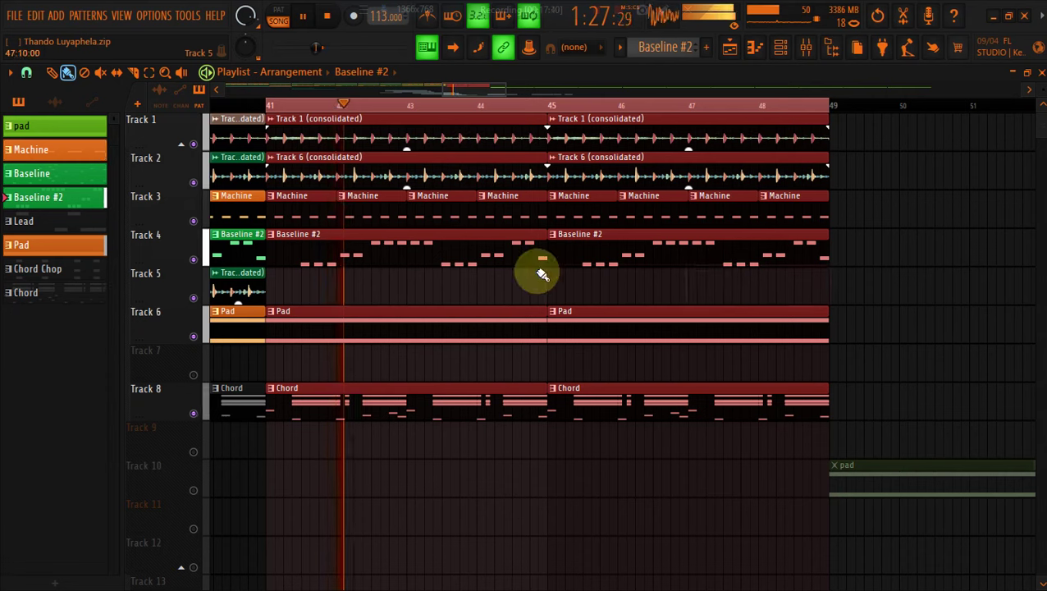
click(234, 289)
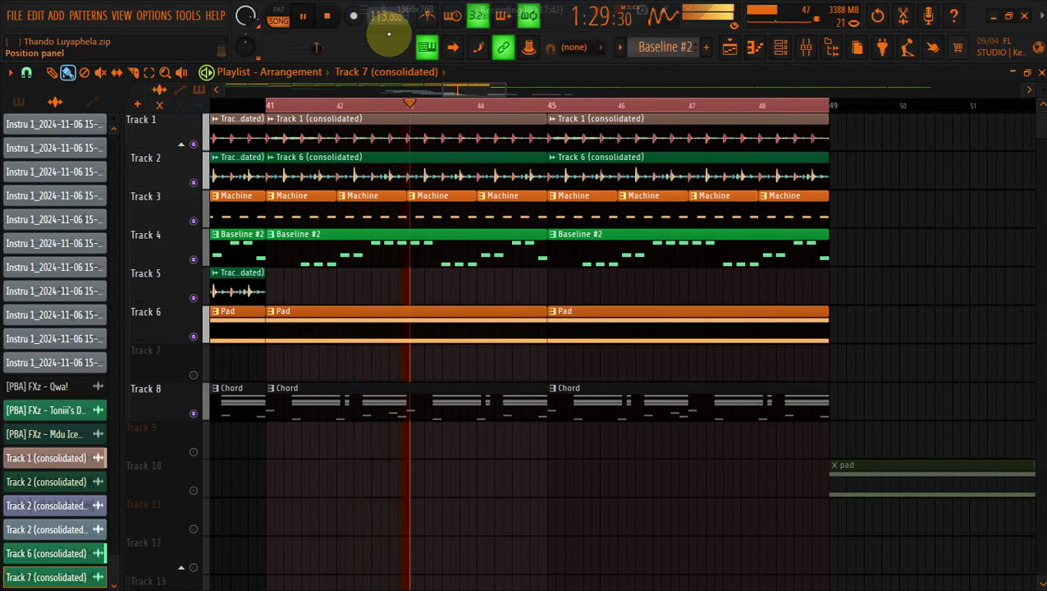
Change the color of the Track 1 (consolidated) clips to Medium Red Violet, #CB289E
drag(444, 87, 427, 82)
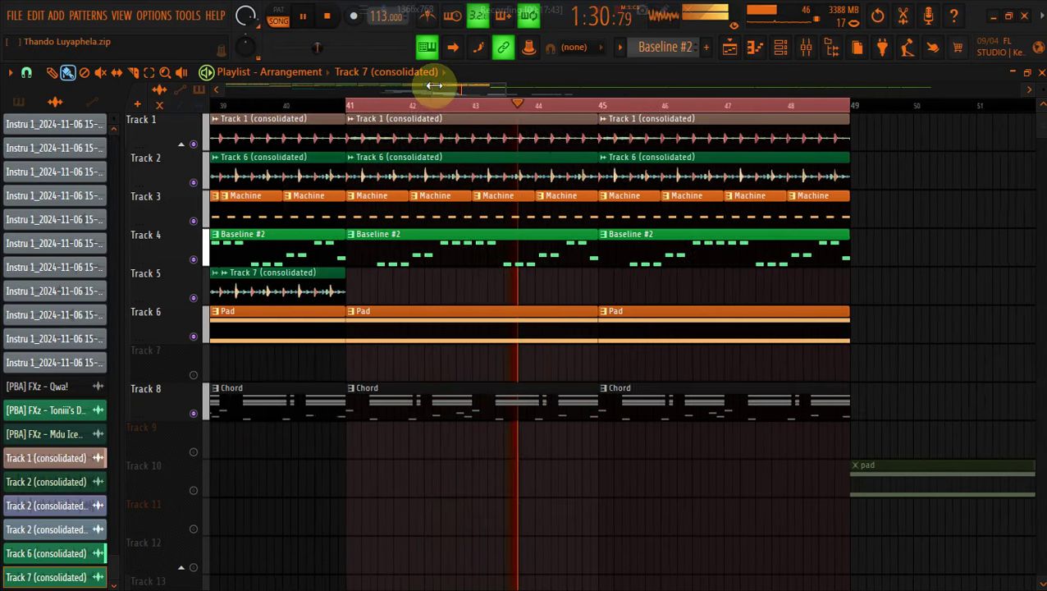
right_click(381, 118)
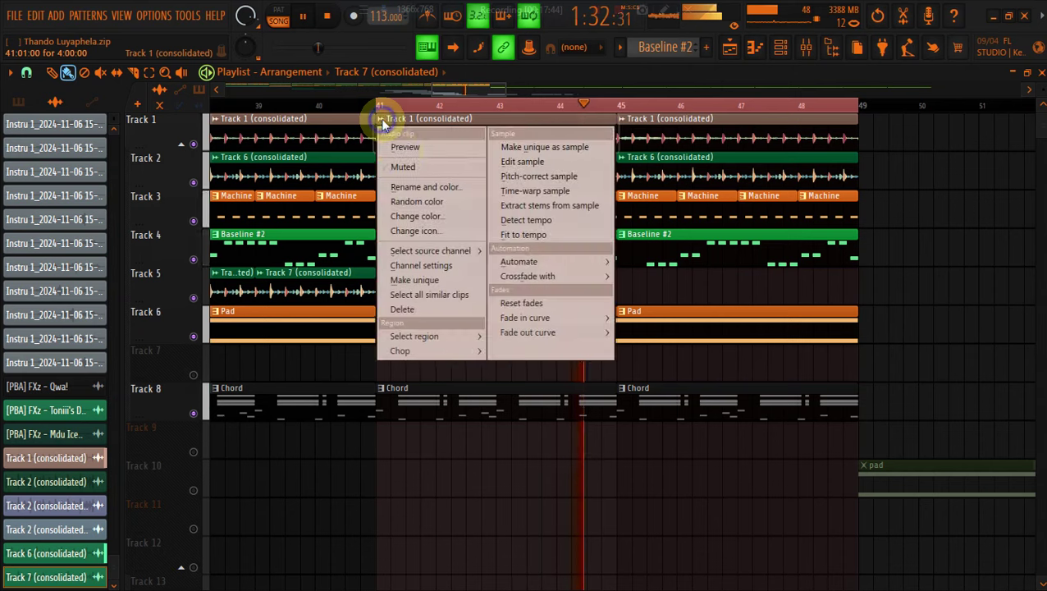
click(413, 215)
click(444, 254)
click(438, 246)
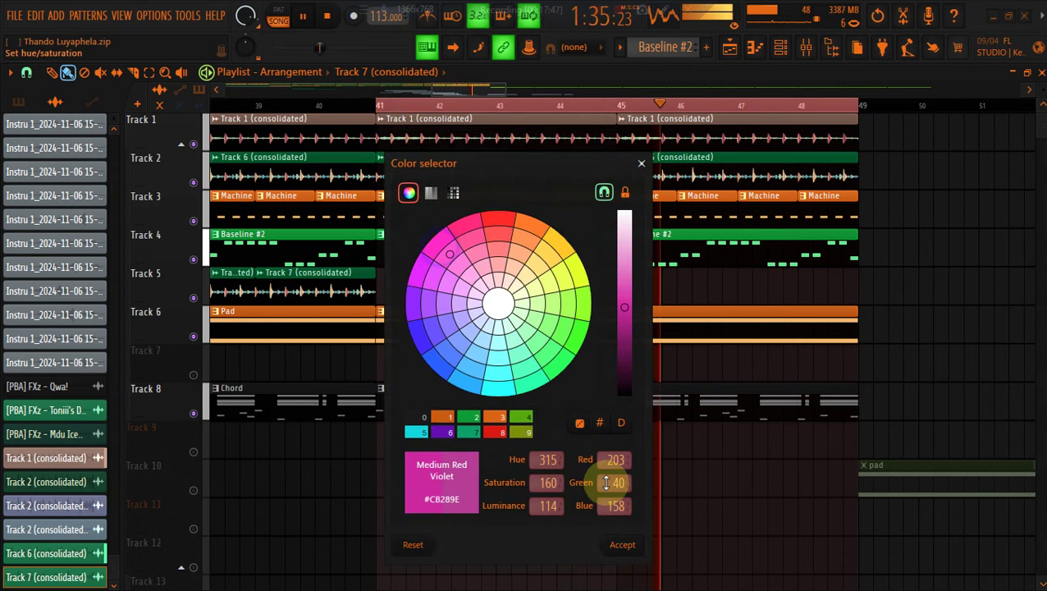
click(616, 540)
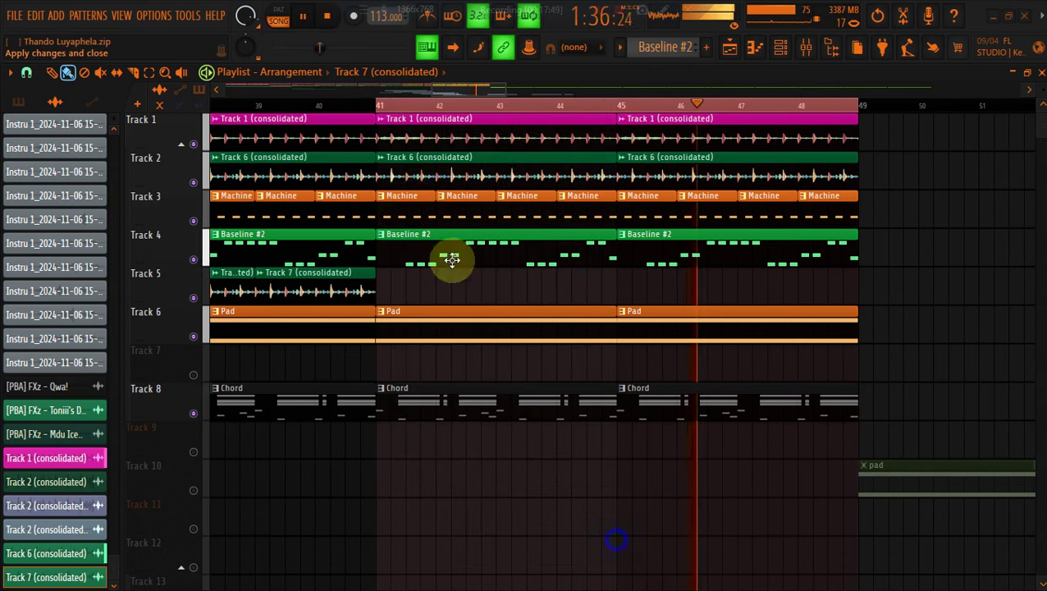
Change the color of the Track 6 (consolidated) clips on Track 2 from green to a dark red violet
right_click(381, 164)
click(418, 254)
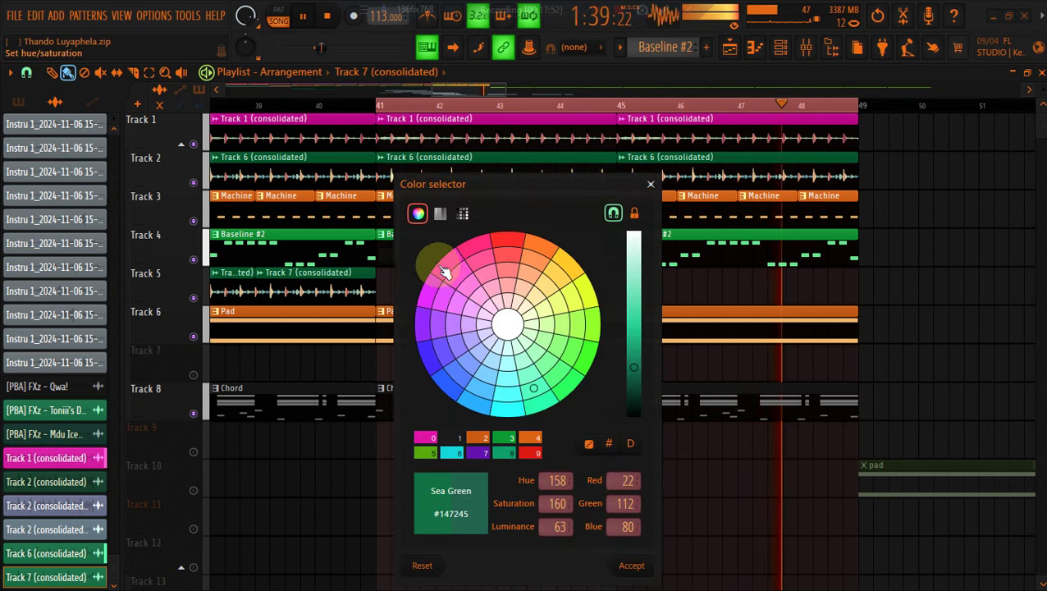
click(448, 263)
click(630, 567)
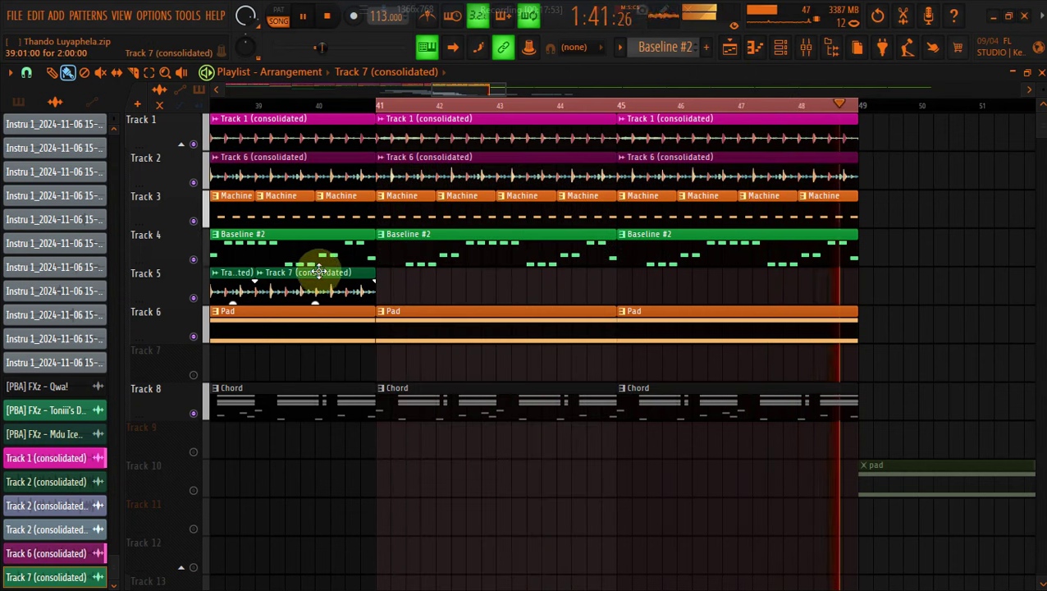
Change the color of the Track 7 (consolidated) clips on Track 5 to Medium Red Violet, #7B0B5C
right_click(265, 282)
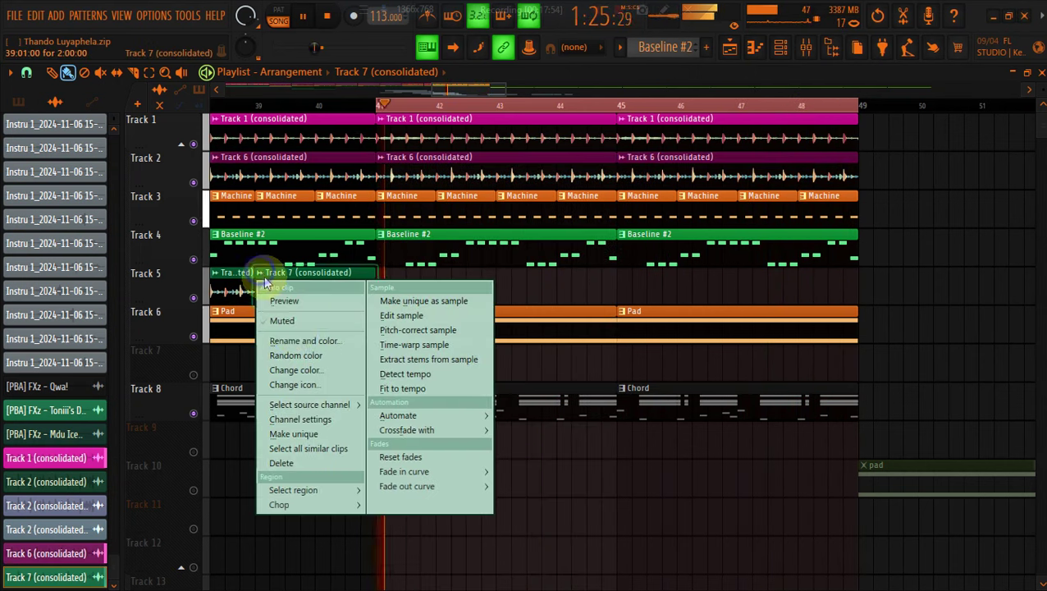
click(303, 369)
click(326, 264)
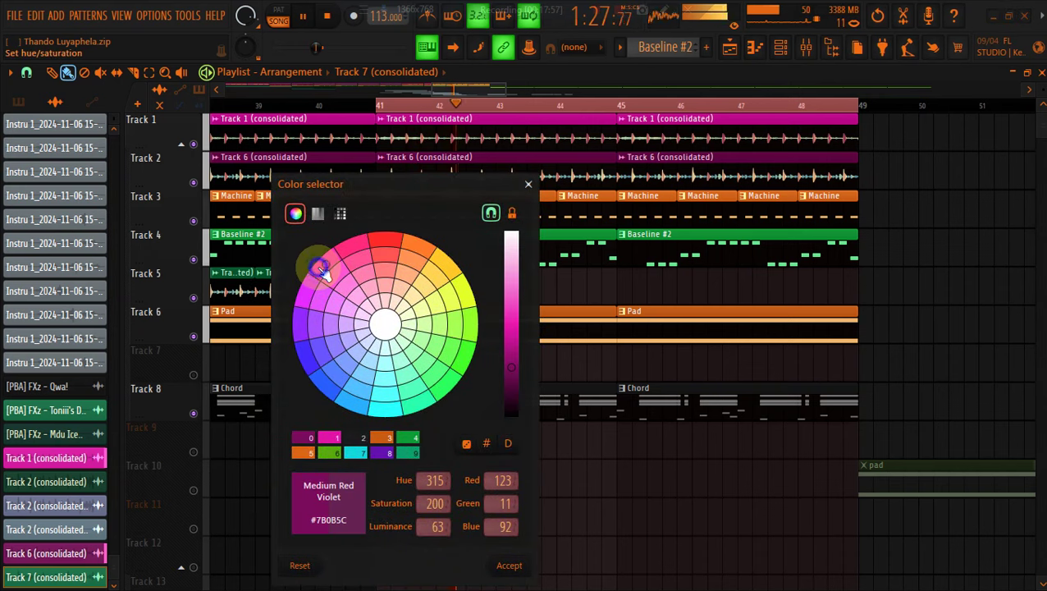
click(522, 571)
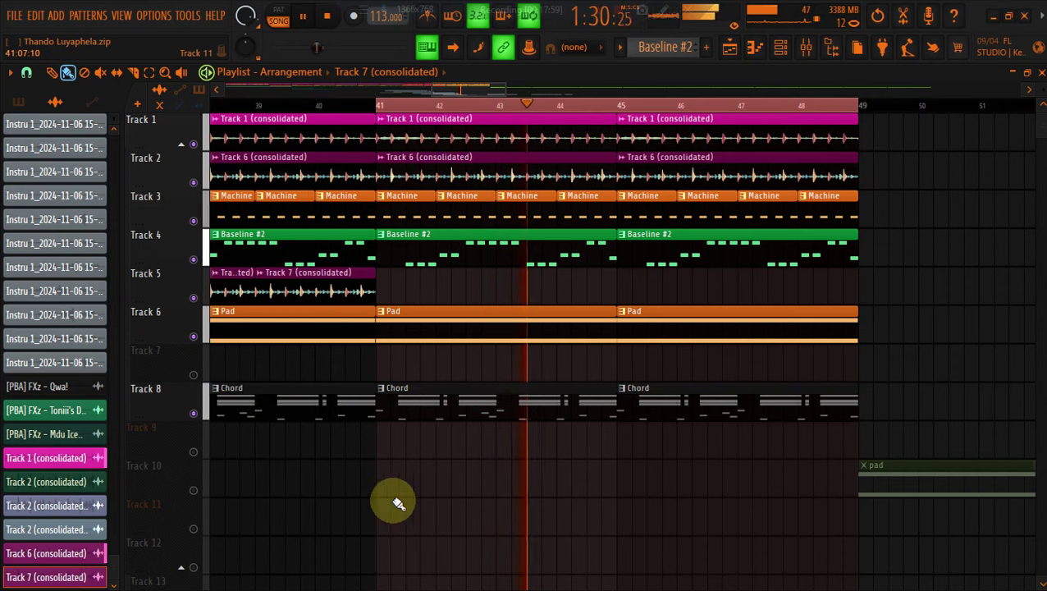
Fill bars 41 to 48 of playlist Track 7 with Track 2 (consolidated) clips and enable the track
click(82, 482)
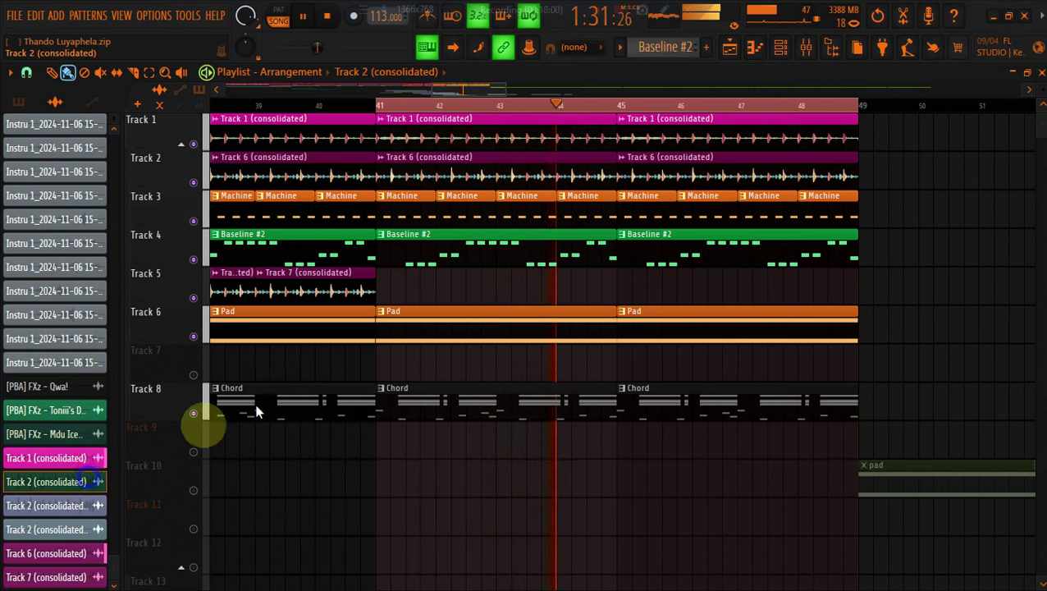
click(390, 362)
click(192, 374)
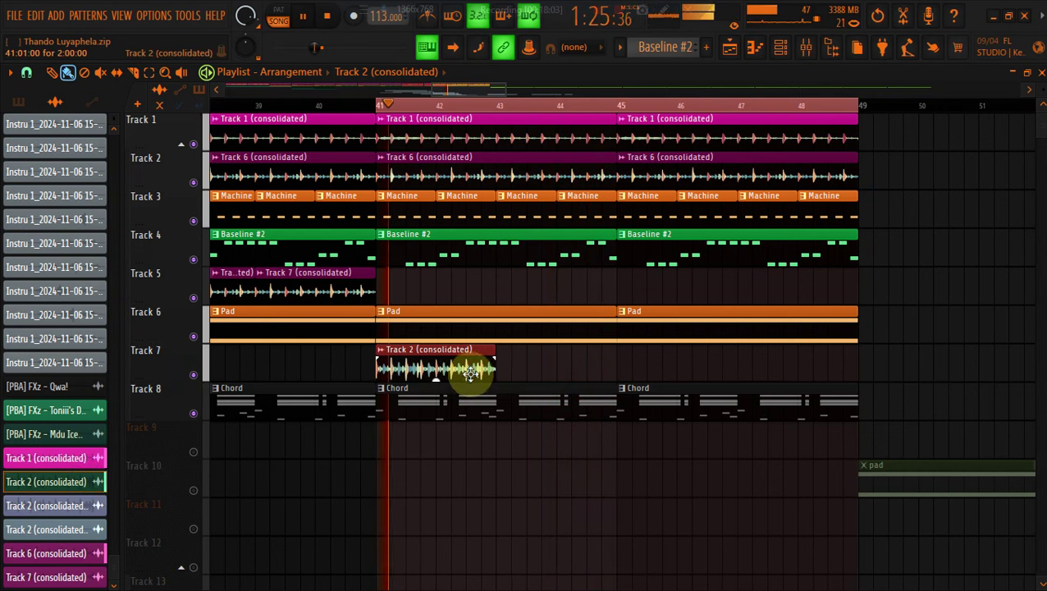
drag(507, 369, 791, 358)
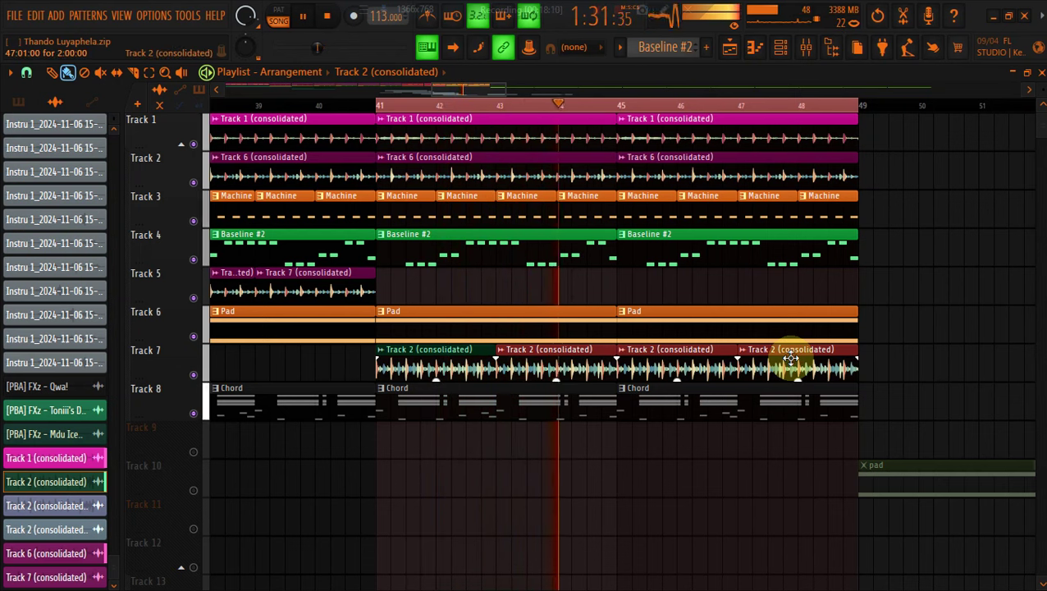
Move playback to bar 40 and delete the two Chord clips on Track 8 between bars 41 and 48
click(325, 104)
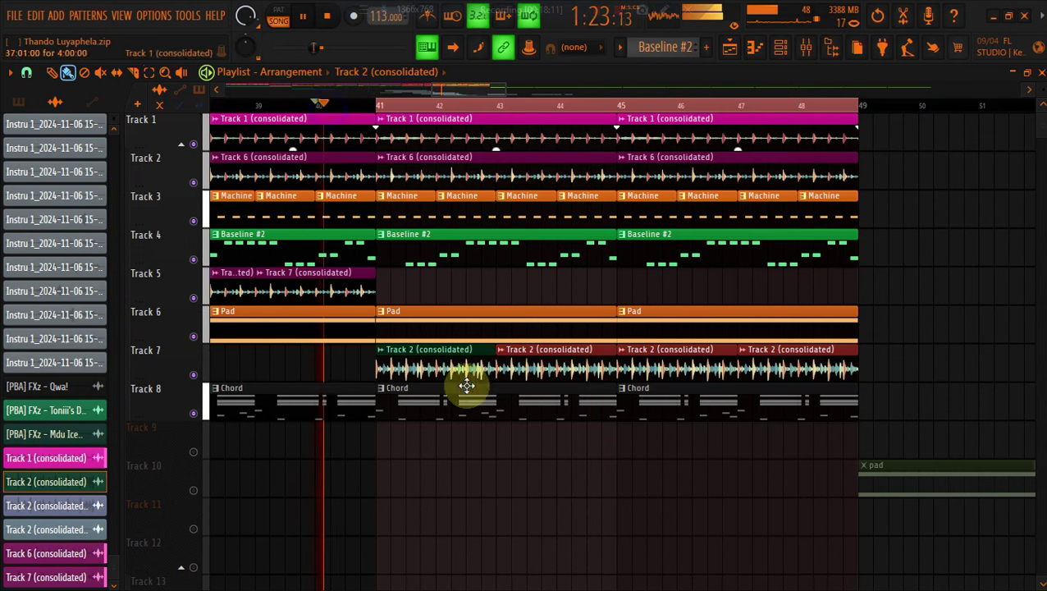
right_click(454, 412)
right_click(753, 408)
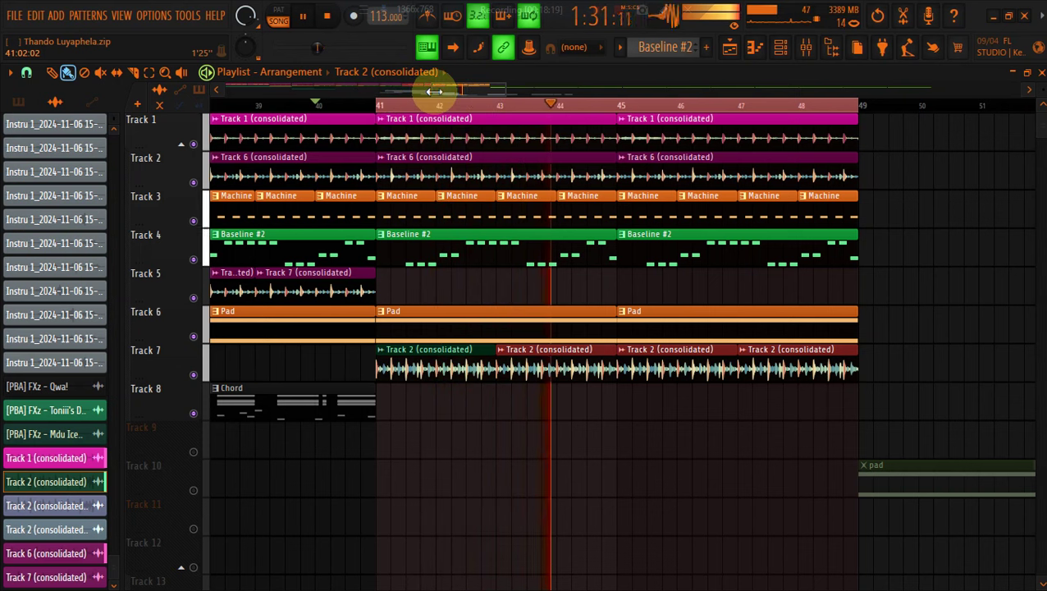
Replace the four Track 2 (consolidated) clips on Track 7 with Track 2 (consolidated)_8_drums clips across bars 41 to 48
click(85, 505)
right_click(430, 361)
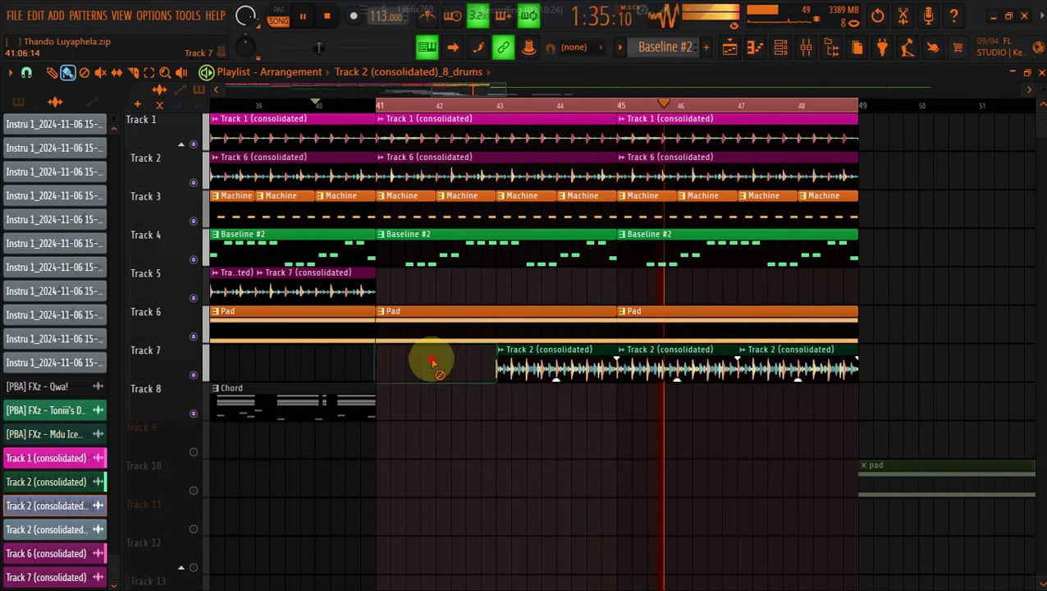
right_click(557, 361)
right_click(677, 361)
right_click(798, 359)
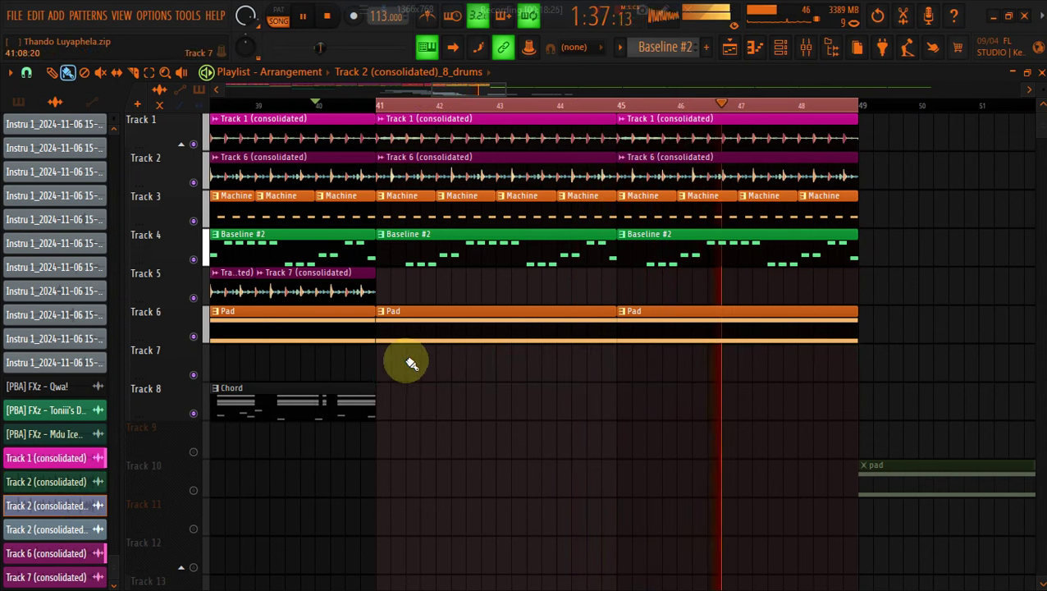
drag(382, 362, 673, 361)
drag(800, 345, 802, 346)
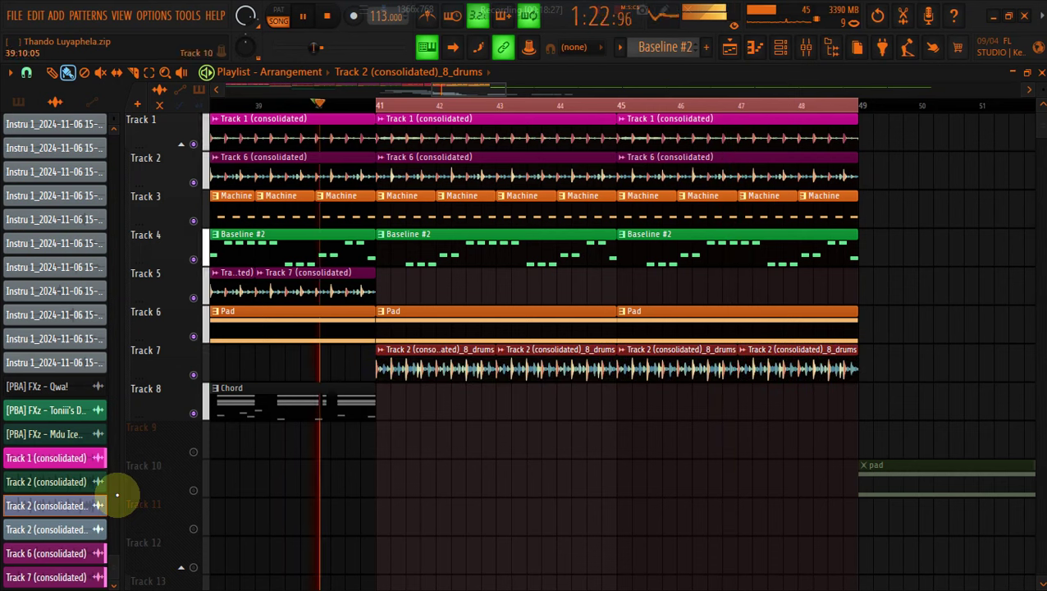
Delete the Track 2 (consolidated) audio clip channel from the project
right_click(74, 484)
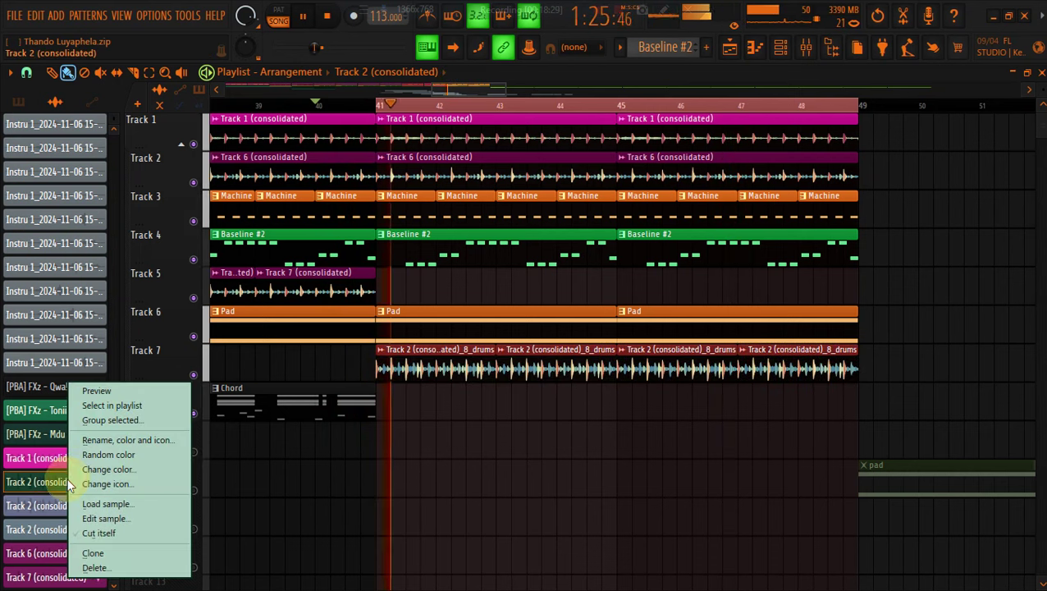
click(96, 567)
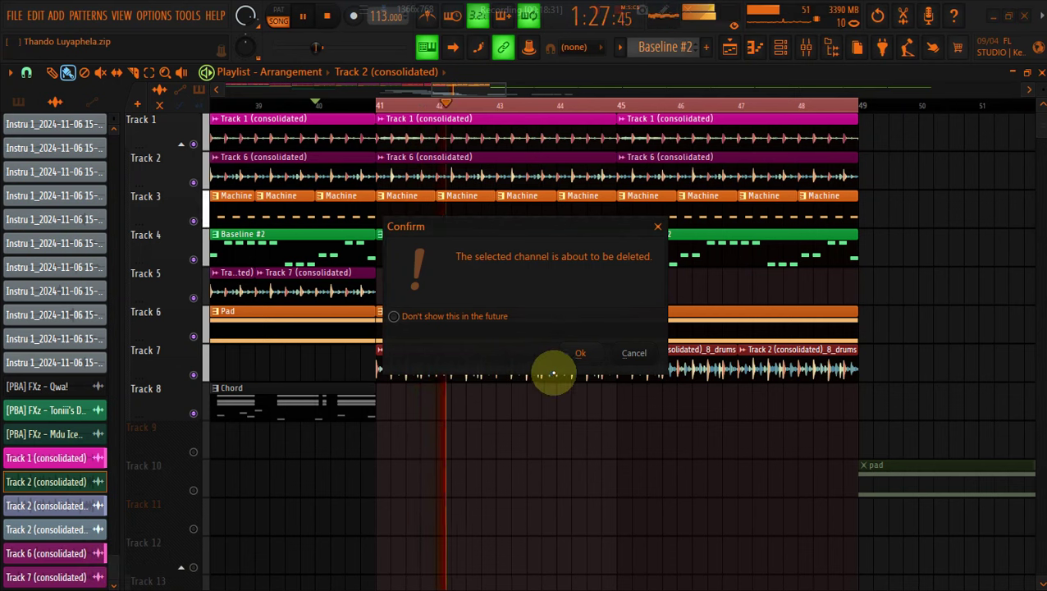
click(574, 361)
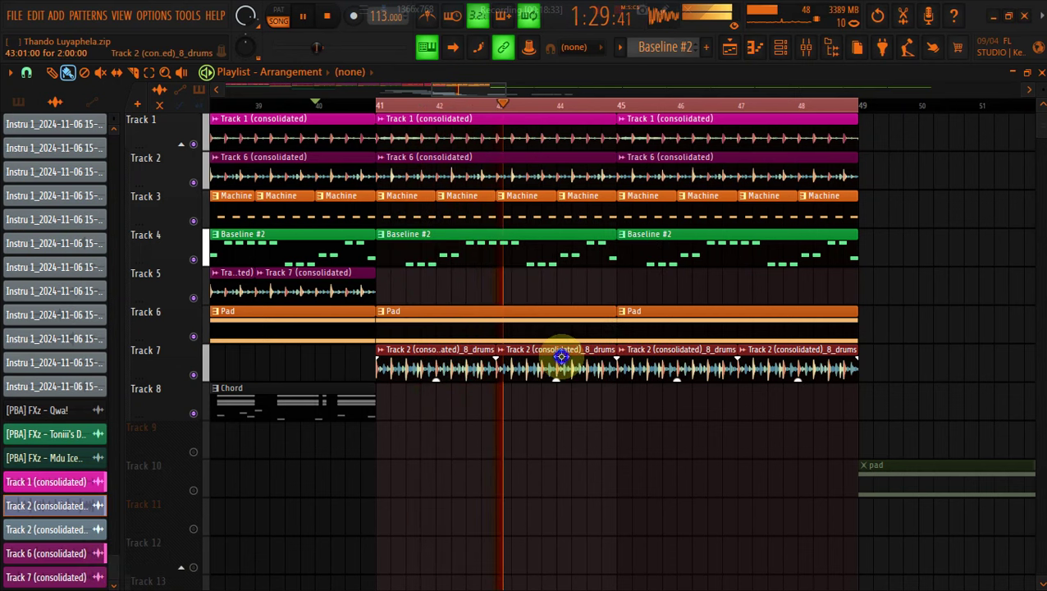
double_click(561, 356)
right_click(597, 425)
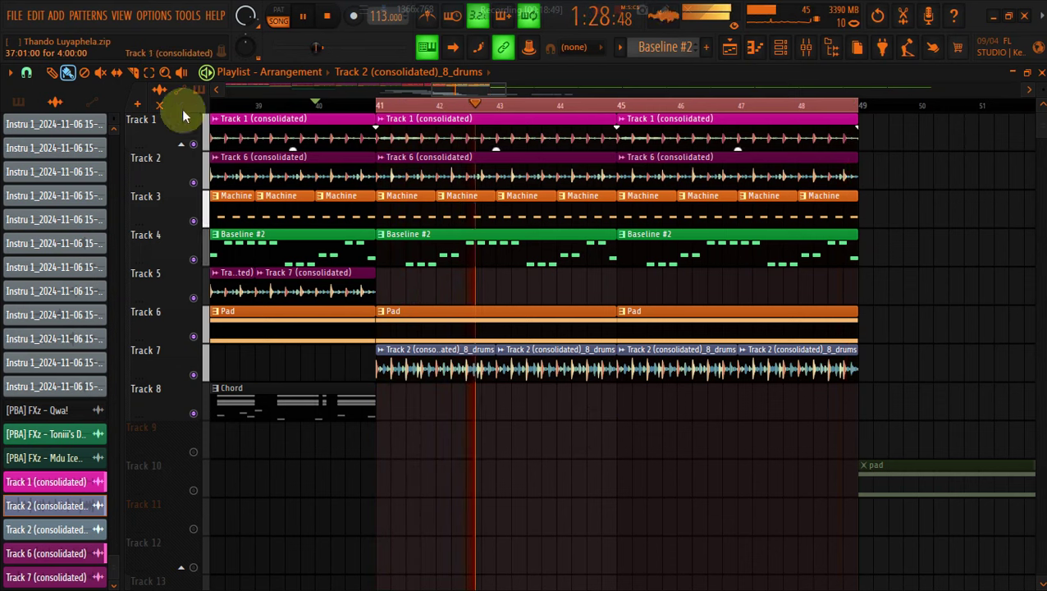
Select all clips on Tracks 1 to 7 between bars 41 and 48 and duplicate them into bars 49 to 56
click(148, 72)
drag(862, 381, 391, 132)
key(ctrl+b)
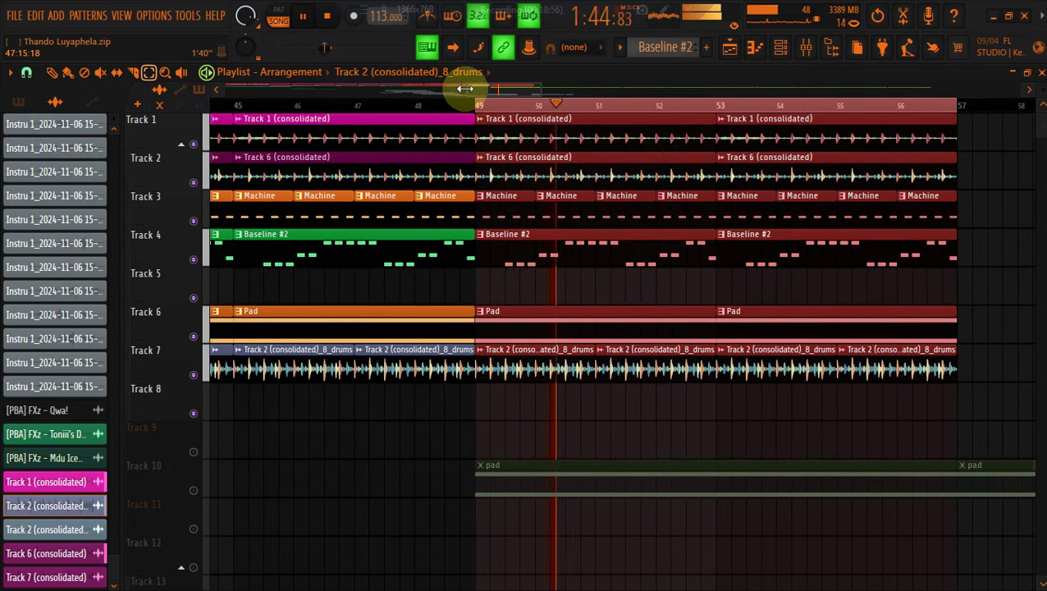
Recolor the Track 2 (consolidated)_8_drums clips with the Medium Spring Green hue, raising its luminance to a lighter shade
drag(465, 88, 418, 86)
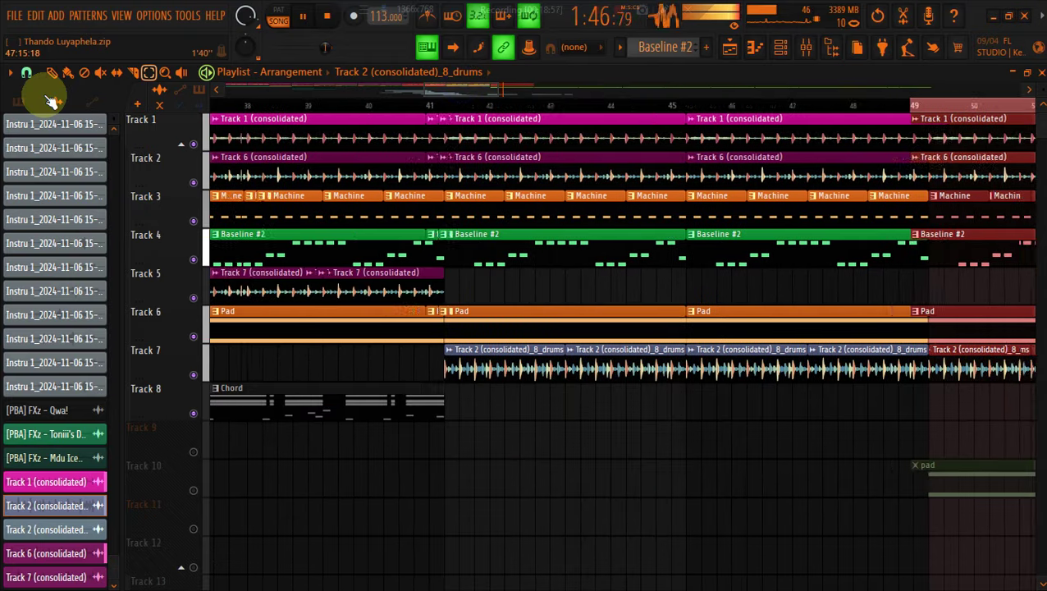
click(468, 361)
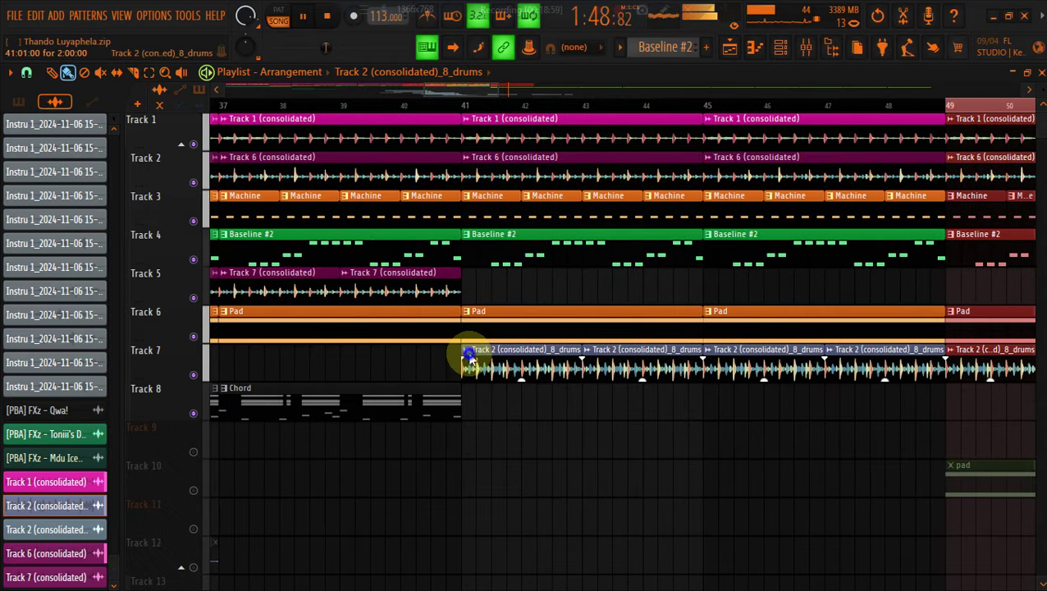
click(504, 433)
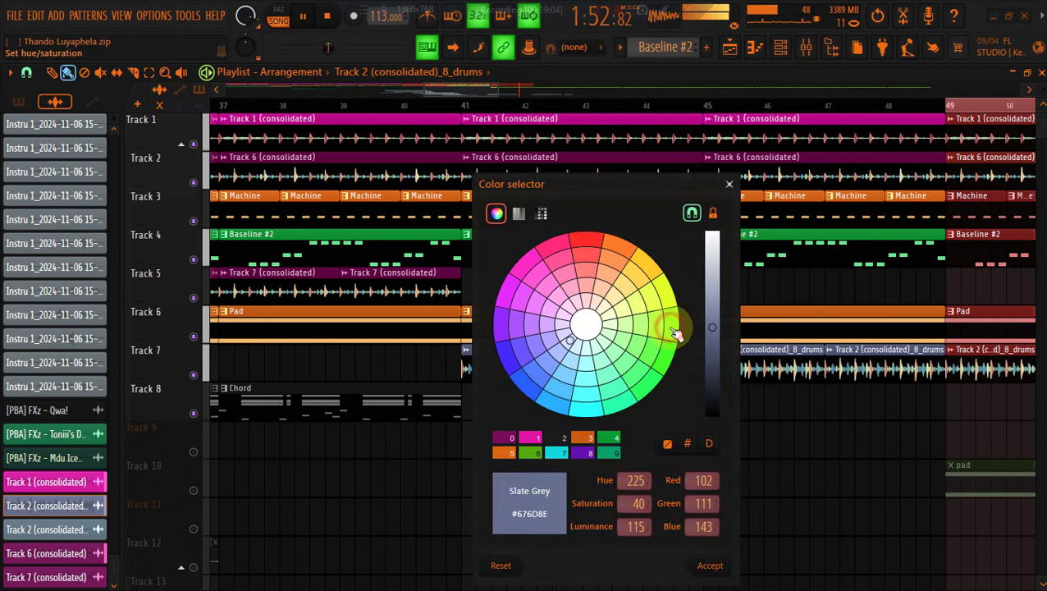
click(618, 404)
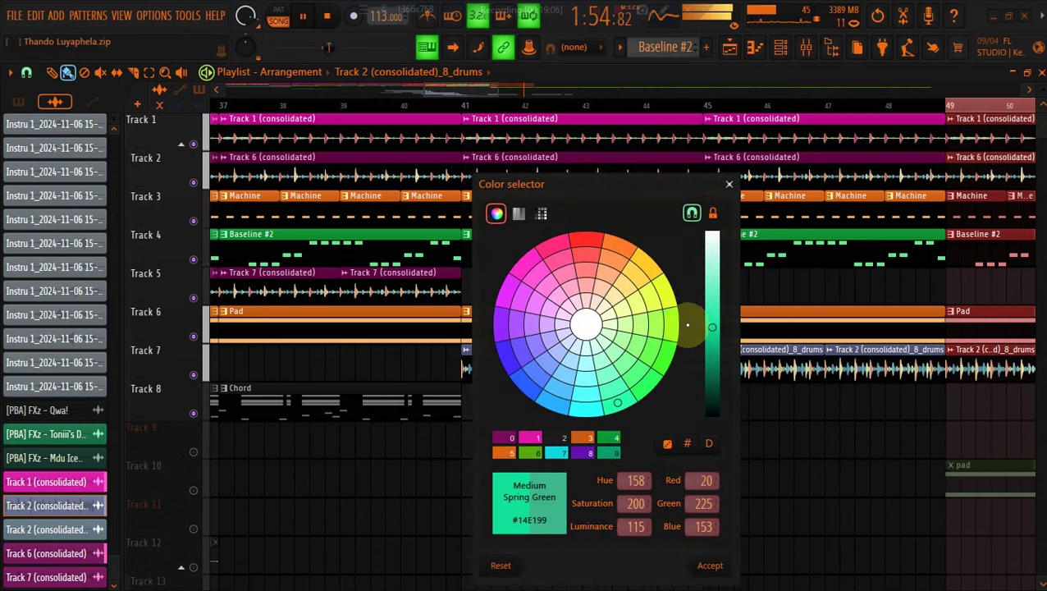
drag(712, 327, 713, 284)
click(698, 572)
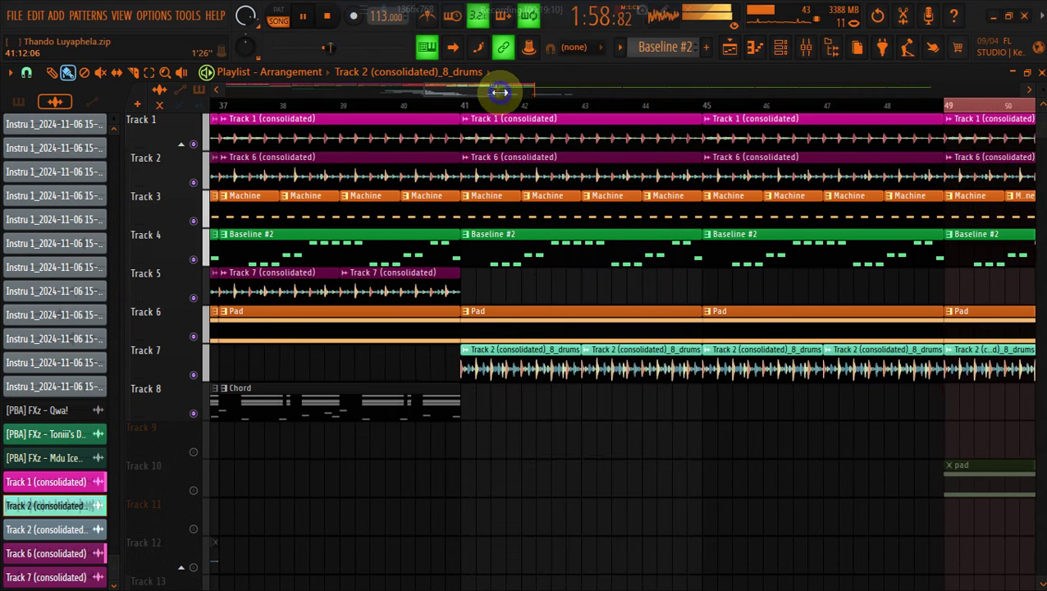
Set the playlist time selection to bars 41 to 56 and delete the two pad clips on Track 10 starting at bar 49
drag(500, 91, 565, 90)
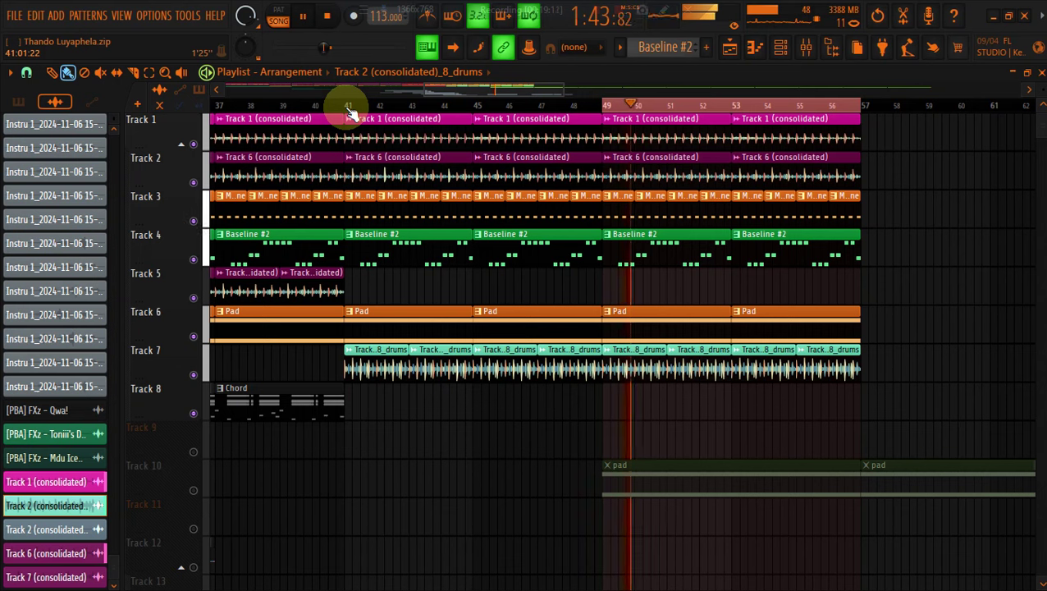
click(348, 112)
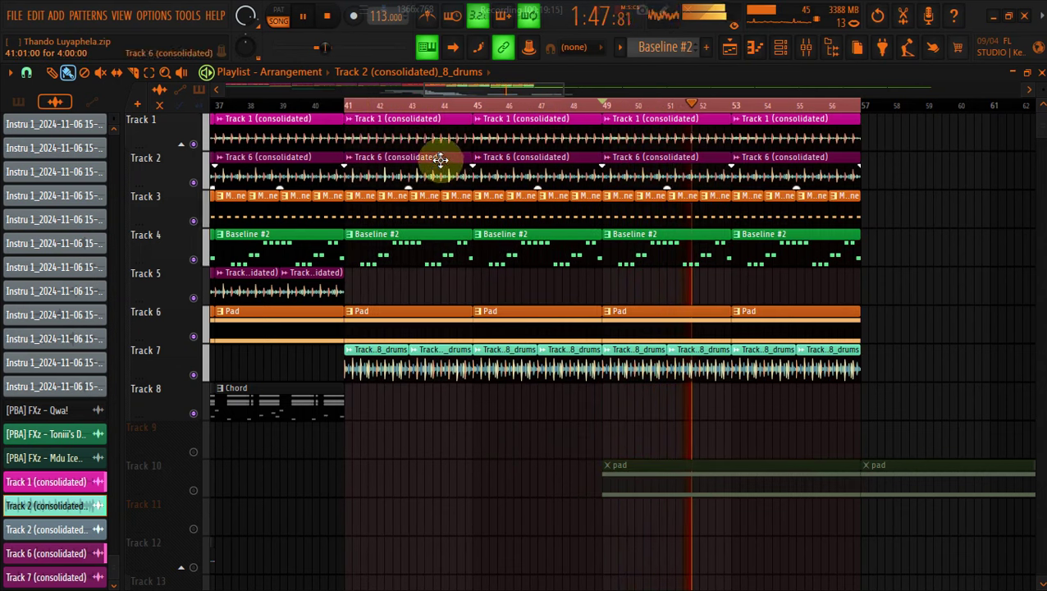
drag(423, 91, 397, 67)
right_click(679, 472)
right_click(898, 479)
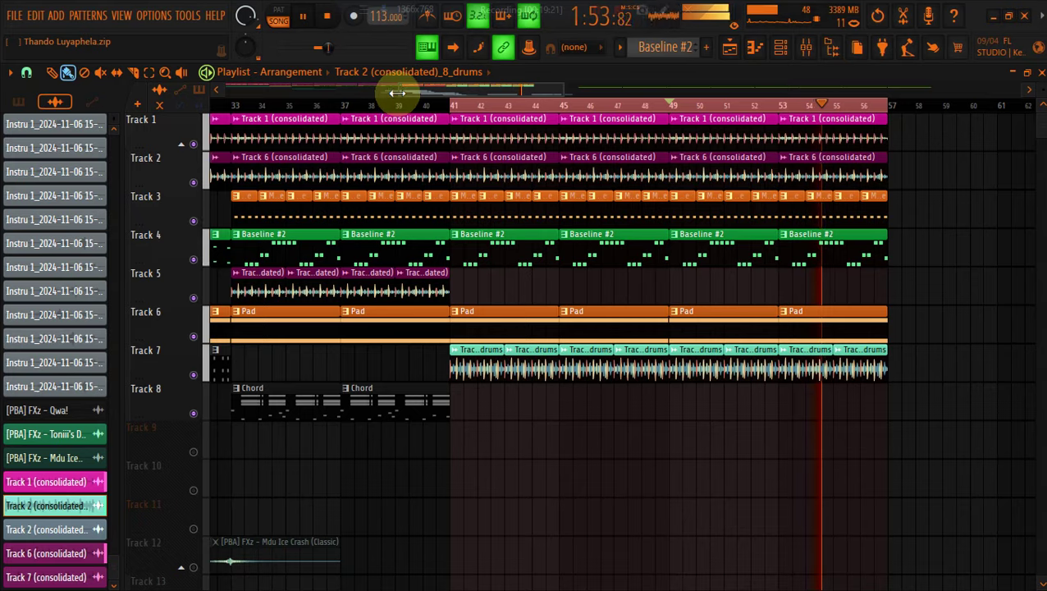
Add a new pattern named Lead
drag(398, 93, 177, 71)
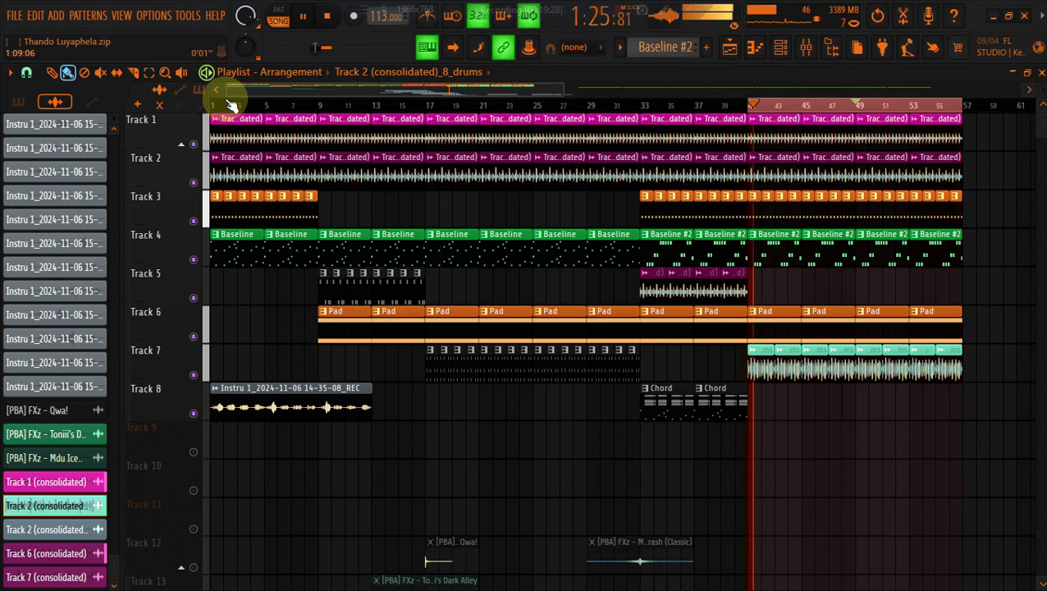
drag(227, 94, 428, 105)
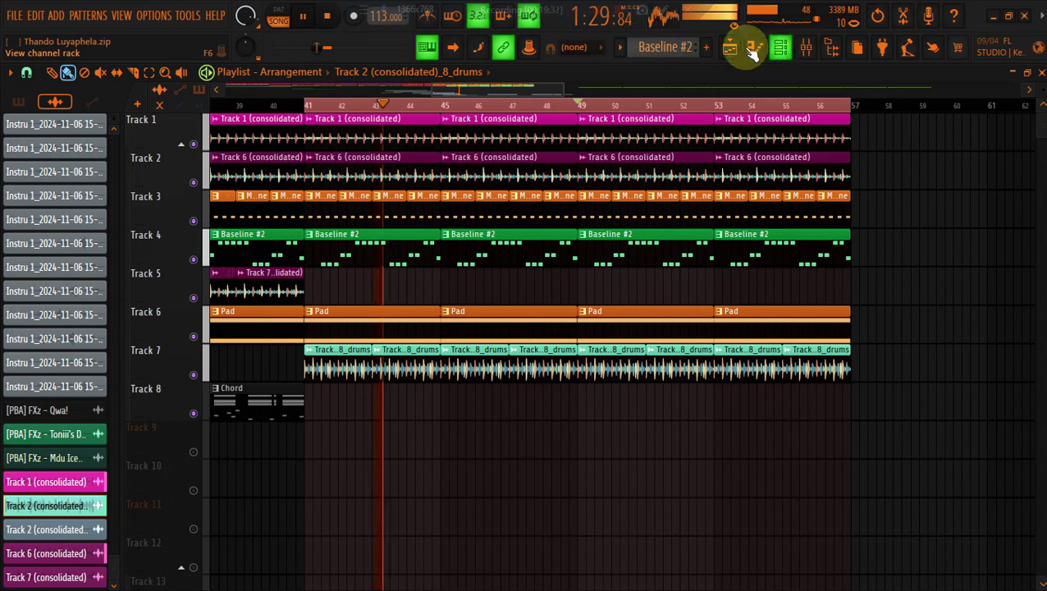
click(710, 49)
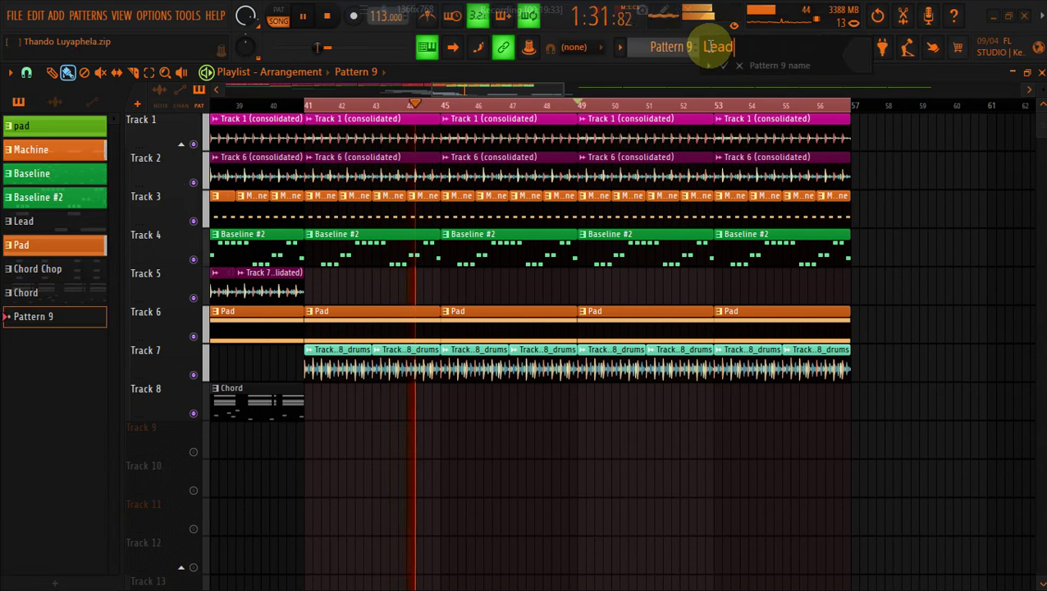
key(Return)
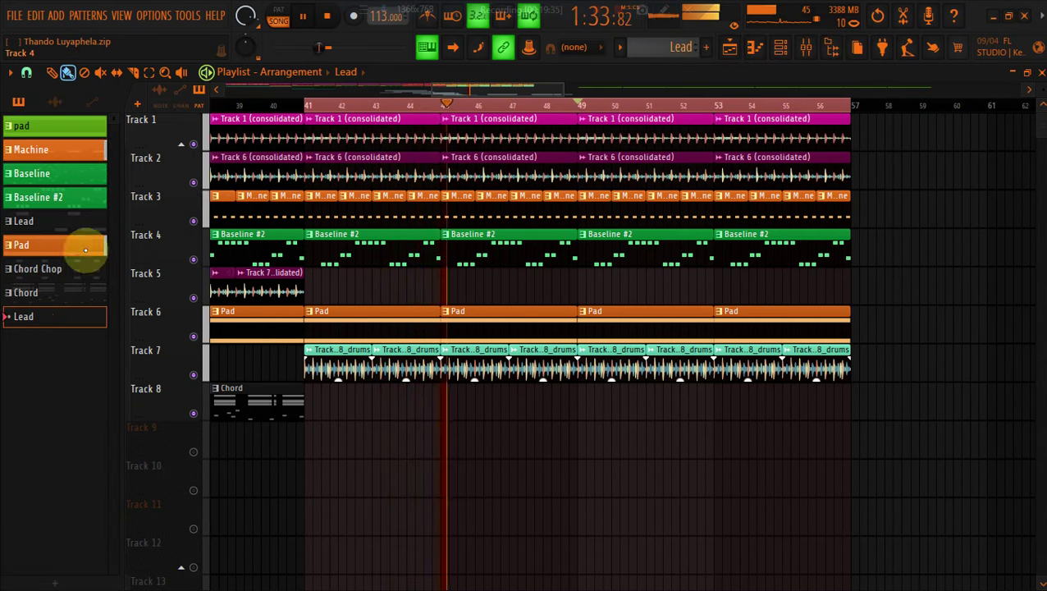
Place the existing Lead pattern on Track 9 at bar 41, enable the track, and repeat the clip through bar 56
click(74, 220)
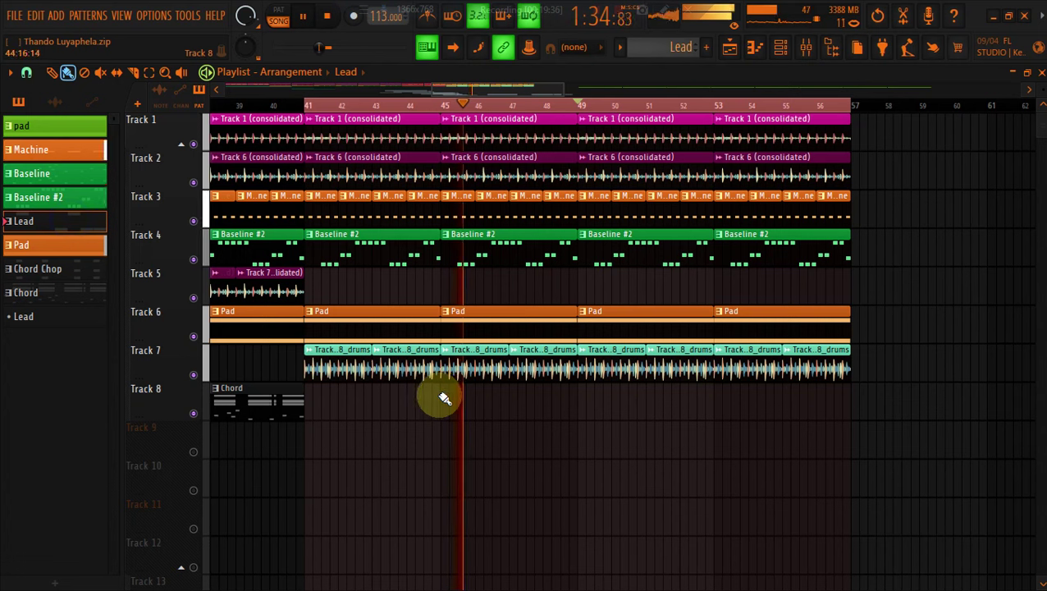
click(307, 437)
click(194, 451)
key(space)
key(space)
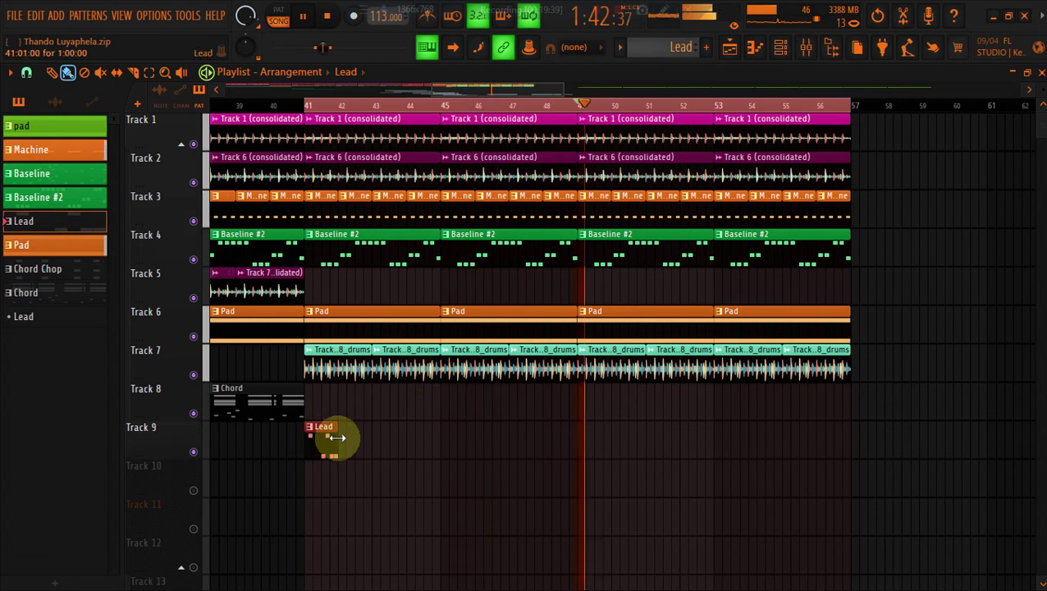
click(309, 107)
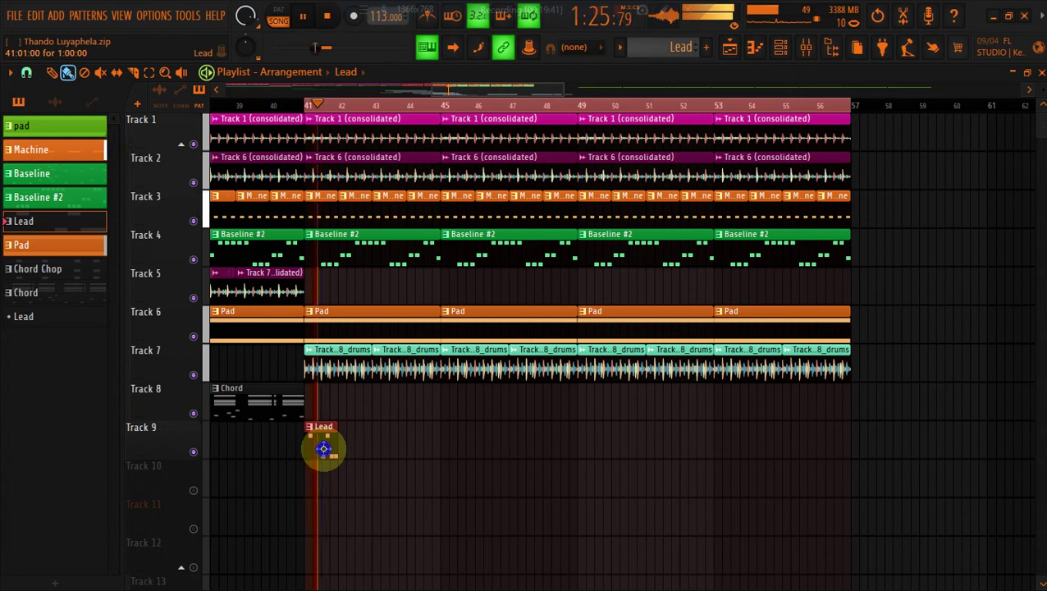
mouse_move(344, 448)
mouse_down()
mouse_move(841, 446)
mouse_move(834, 438)
mouse_up()
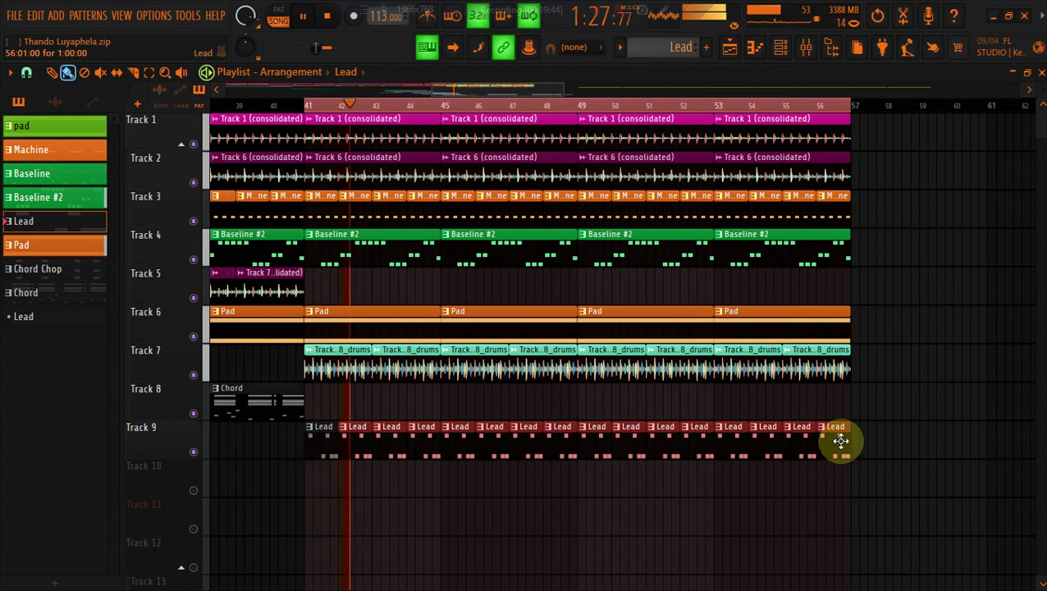
Open the Lead pattern's notes from its Track 9 clip and delete all existing notes
double_click(321, 439)
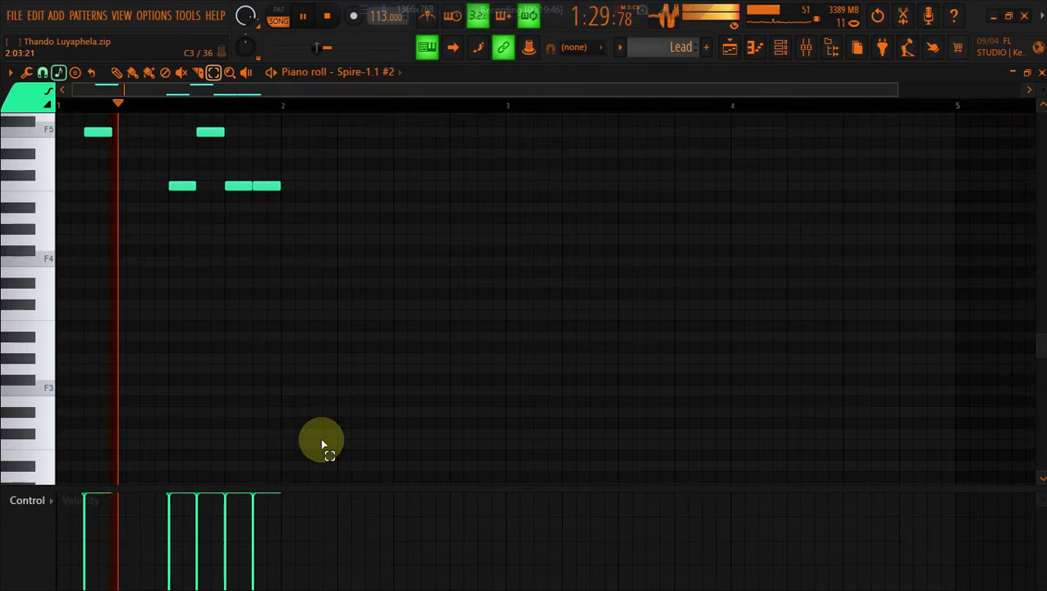
key(ctrl+a)
key(Delete)
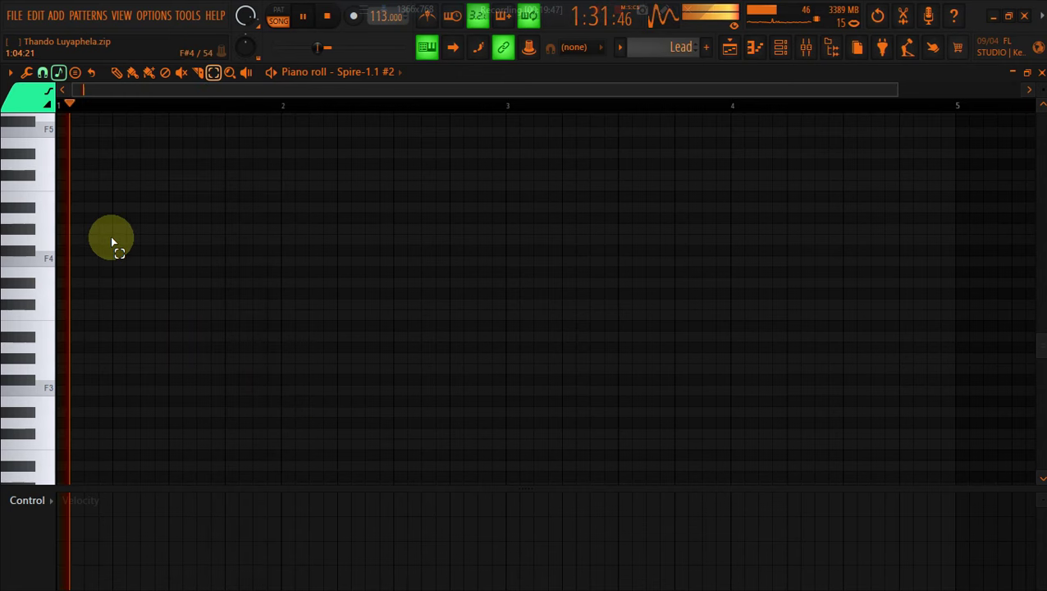
Paint F5 notes at steps 3 and 5 of bar 1 and shorten them to one step each
click(132, 72)
click(80, 134)
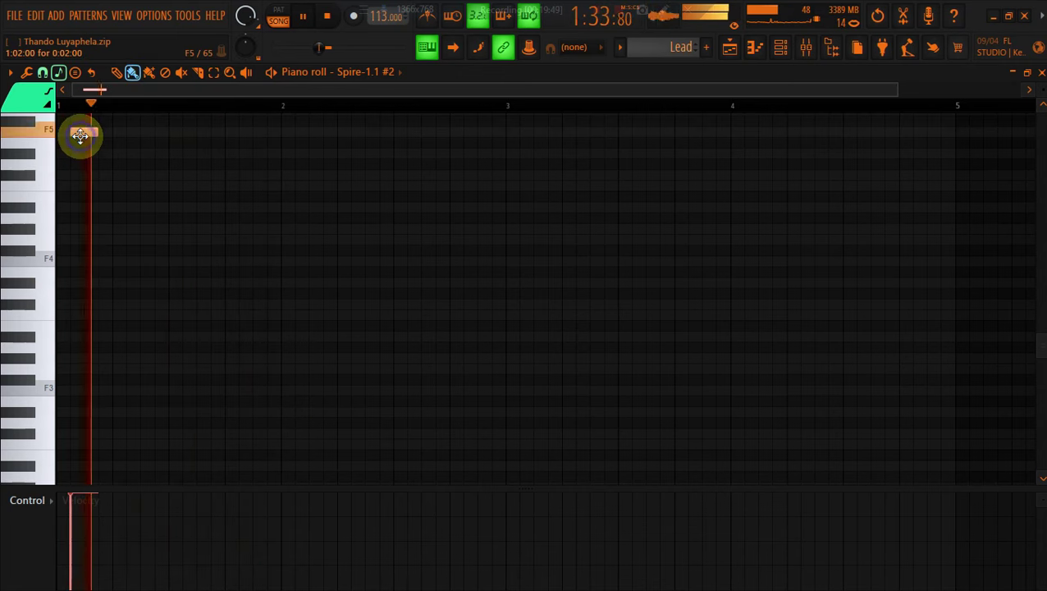
drag(79, 135, 86, 140)
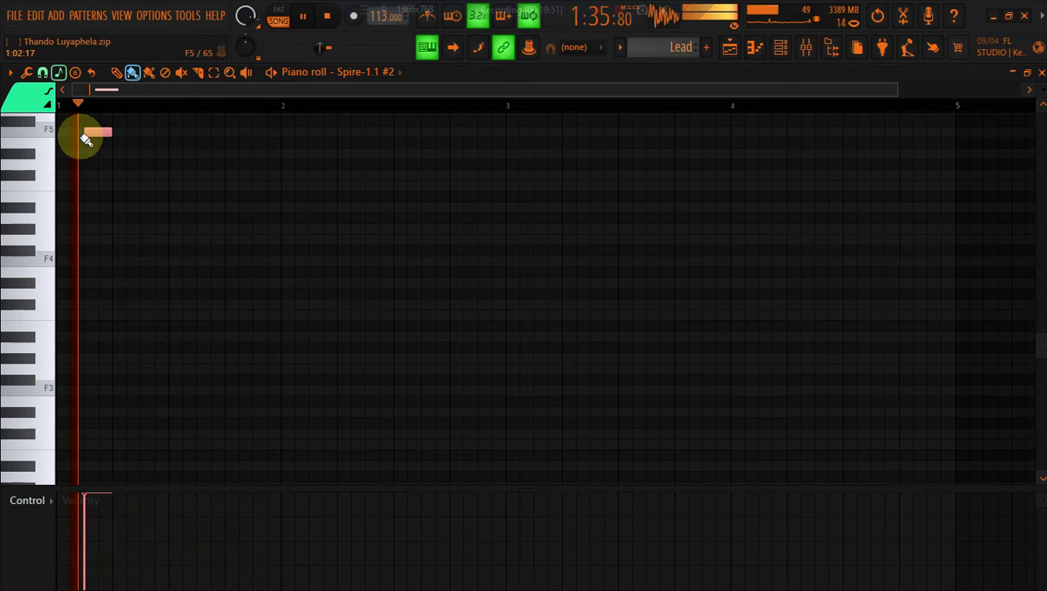
scroll(82, 141, up, 1)
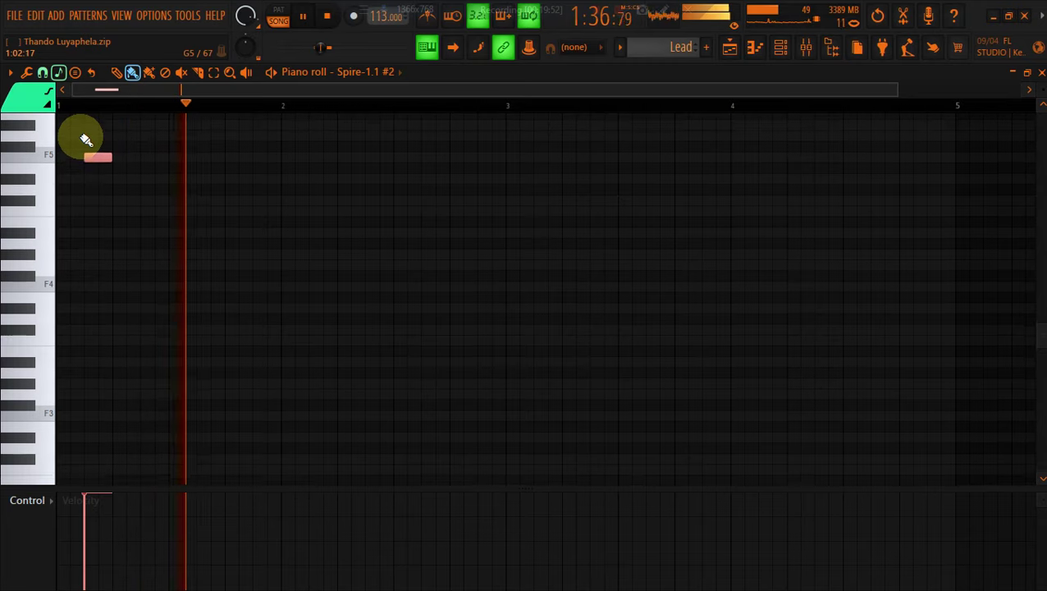
click(119, 164)
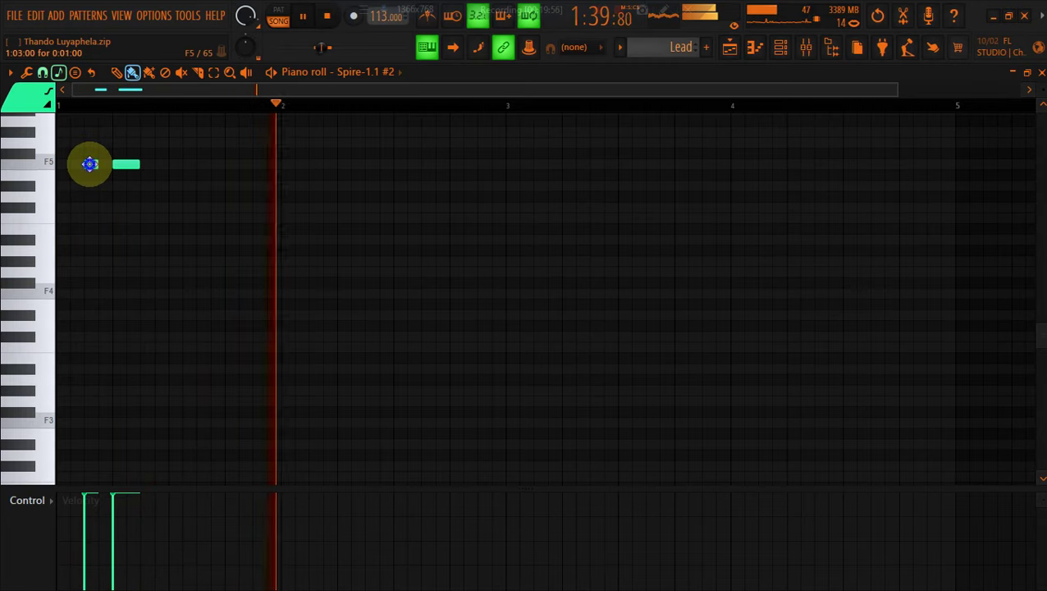
mouse_move(121, 163)
mouse_down()
mouse_move(116, 184)
mouse_move(114, 135)
mouse_move(116, 168)
mouse_up()
key(space)
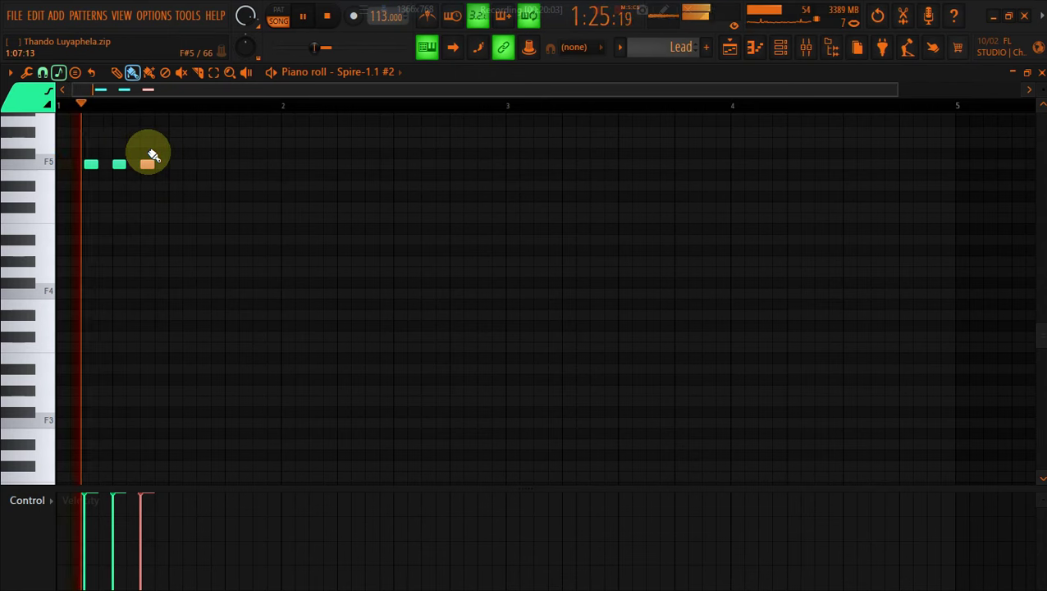
Continue bar 1 with one-step notes: D#5 at steps 7 and 15, and F5 at steps 9, 11 and 13
click(177, 166)
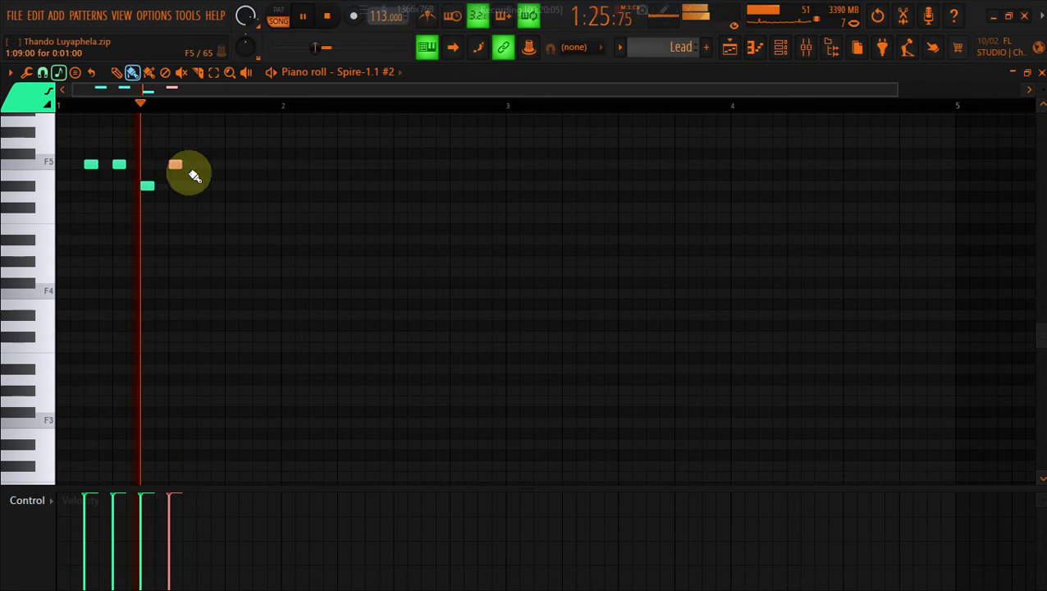
click(212, 188)
drag(213, 190, 203, 164)
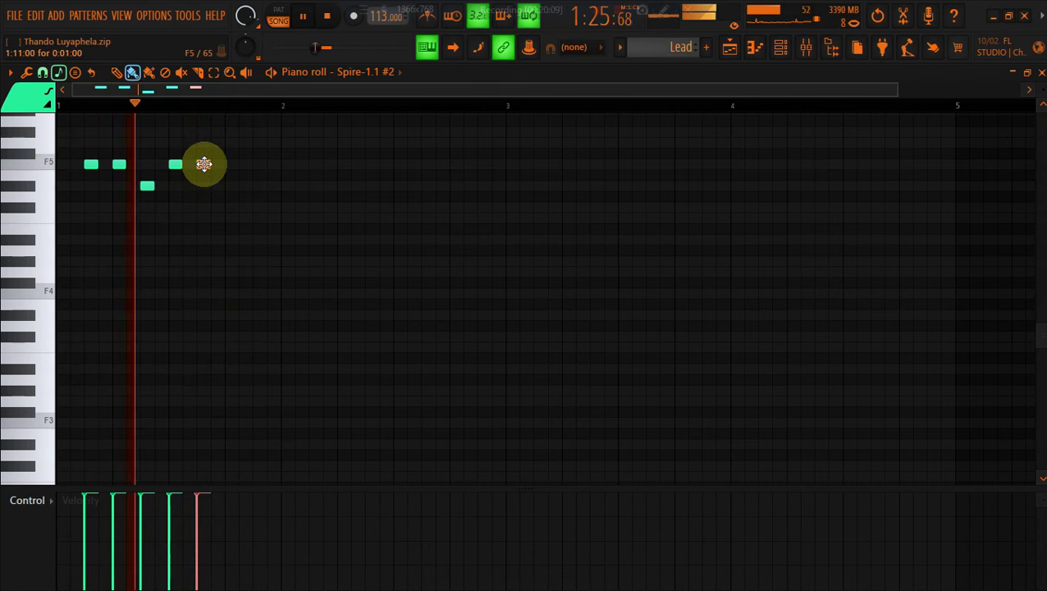
click(236, 163)
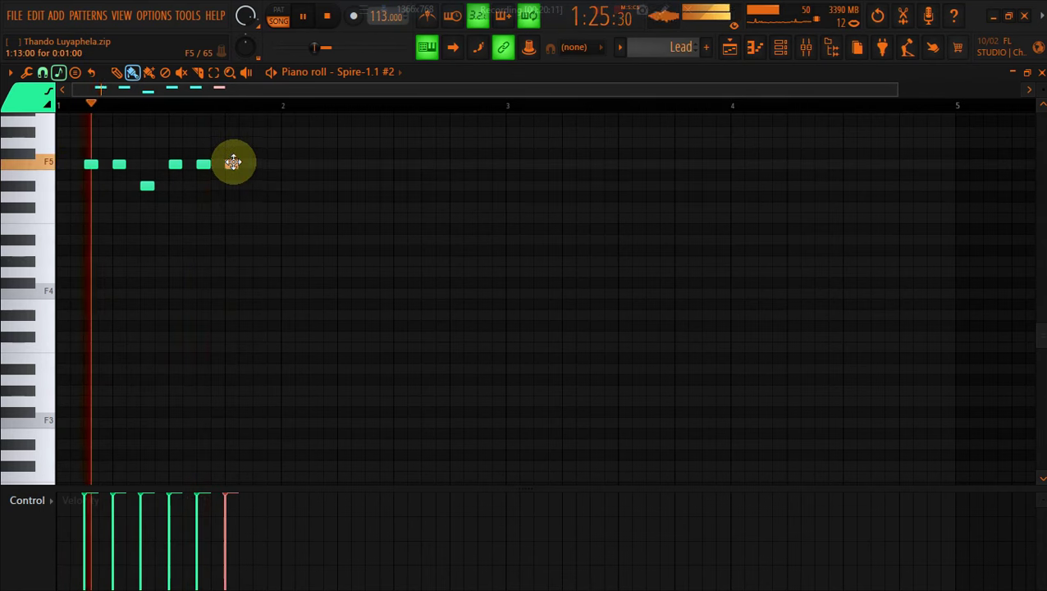
right_click(203, 164)
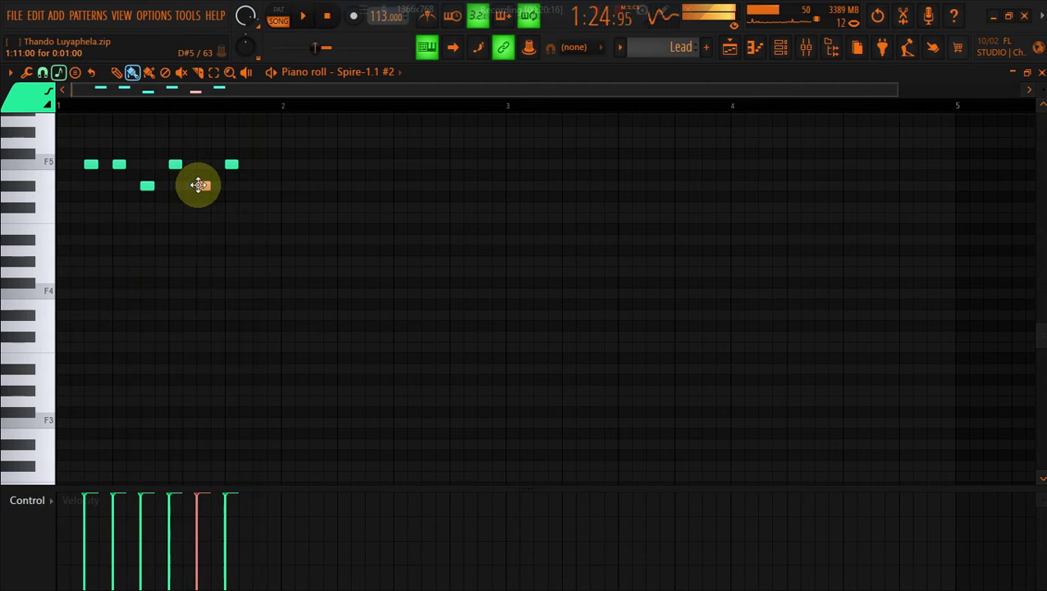
drag(198, 184, 199, 163)
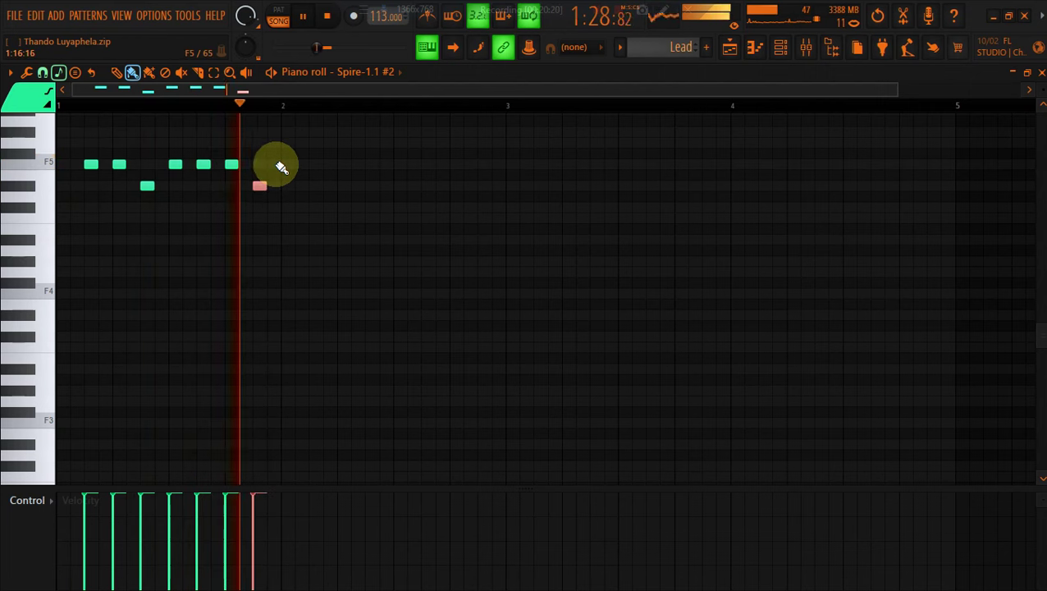
click(277, 163)
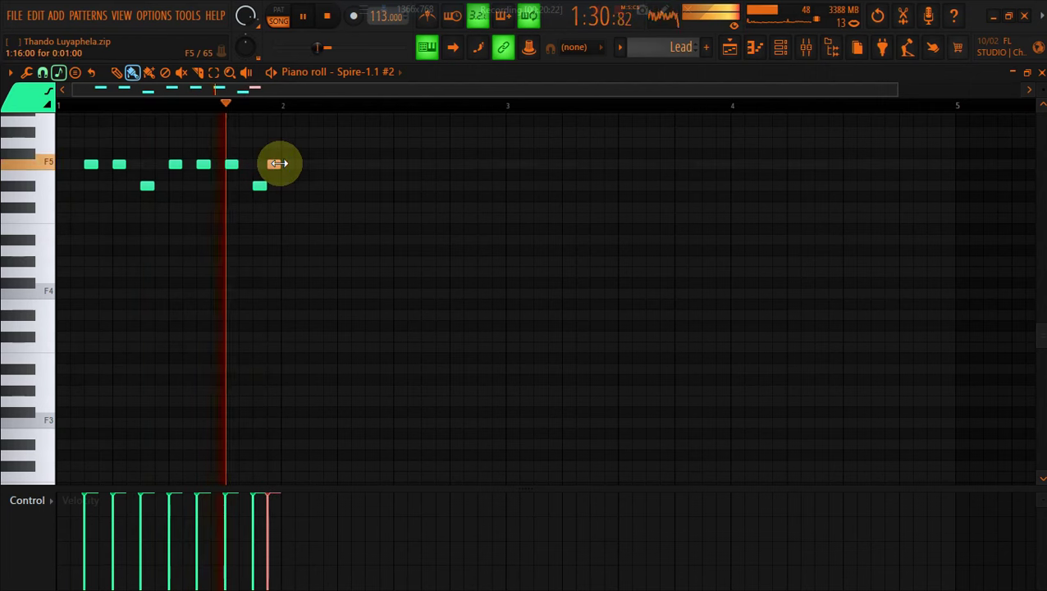
right_click(276, 164)
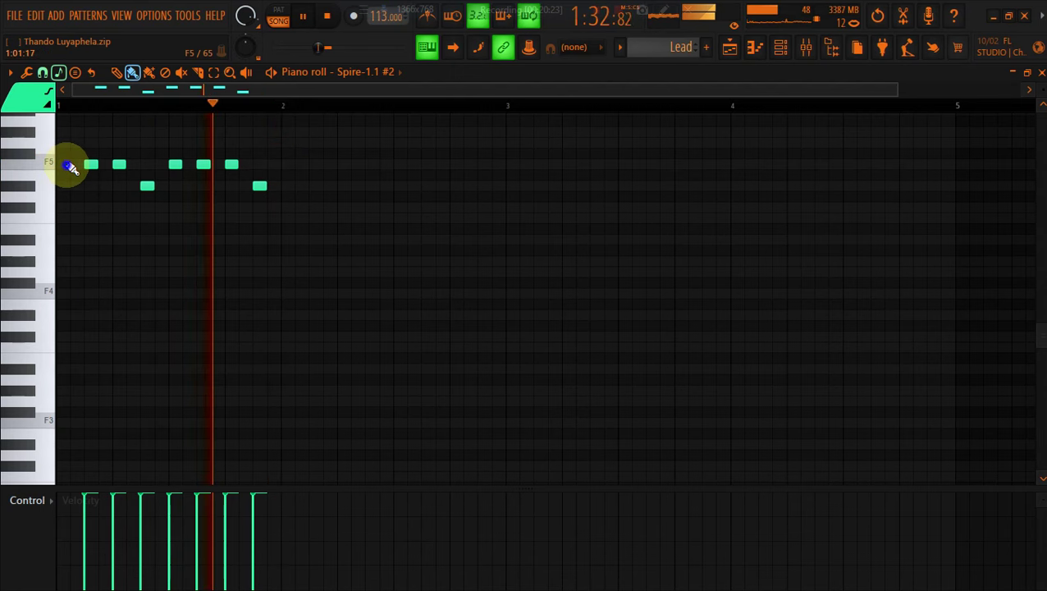
Rework the melody's opening into F5 at step 1, D#5 at step 3 and F5 at step 5
click(64, 166)
right_click(89, 167)
drag(117, 164, 91, 164)
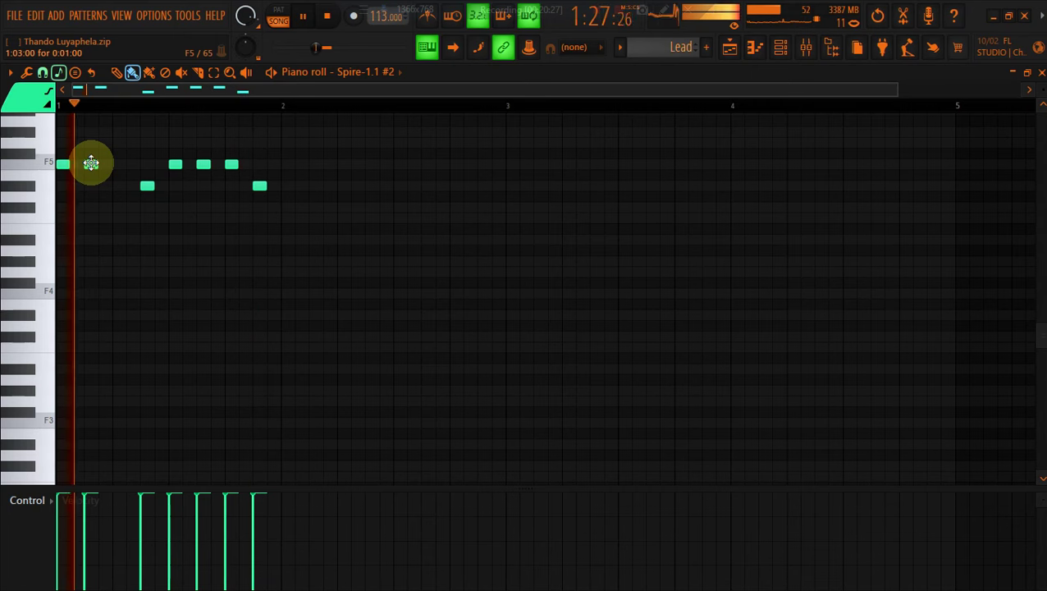
click(115, 166)
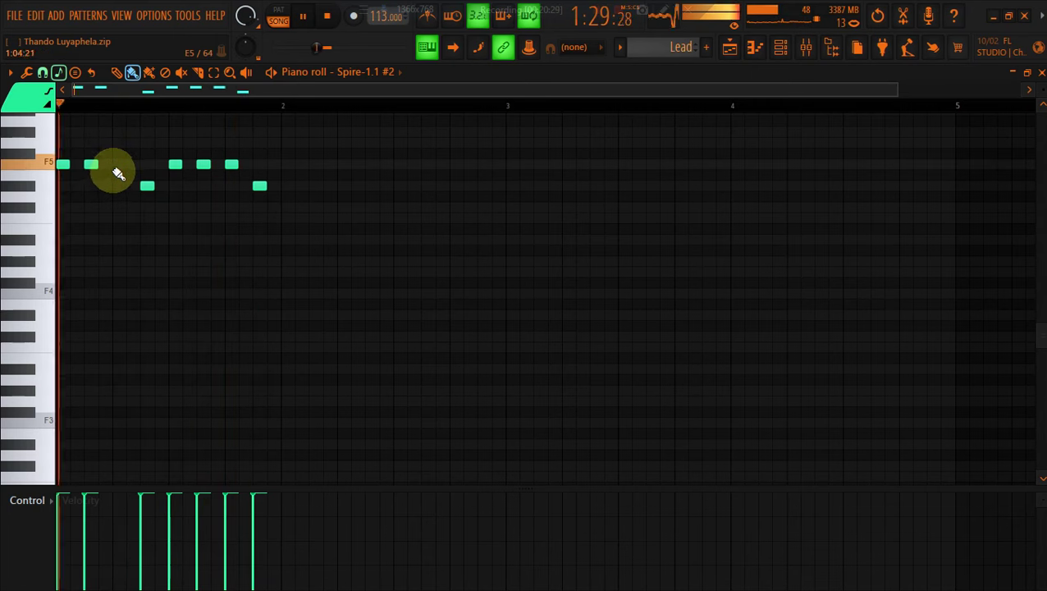
right_click(89, 166)
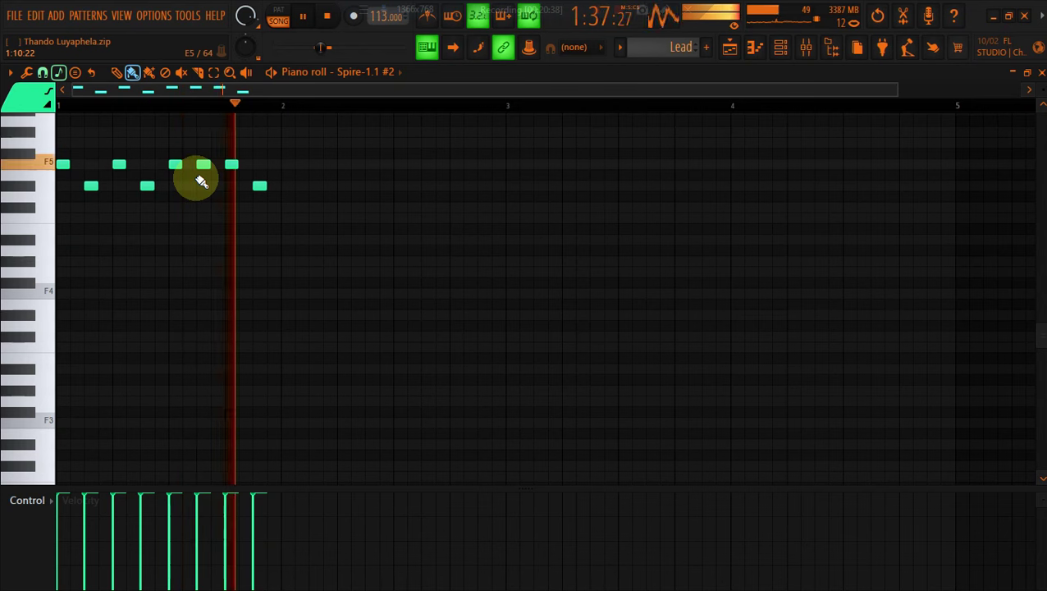
Open the Spire-1.1 #2 instrument and change its preset to 55 LEAD
click(782, 51)
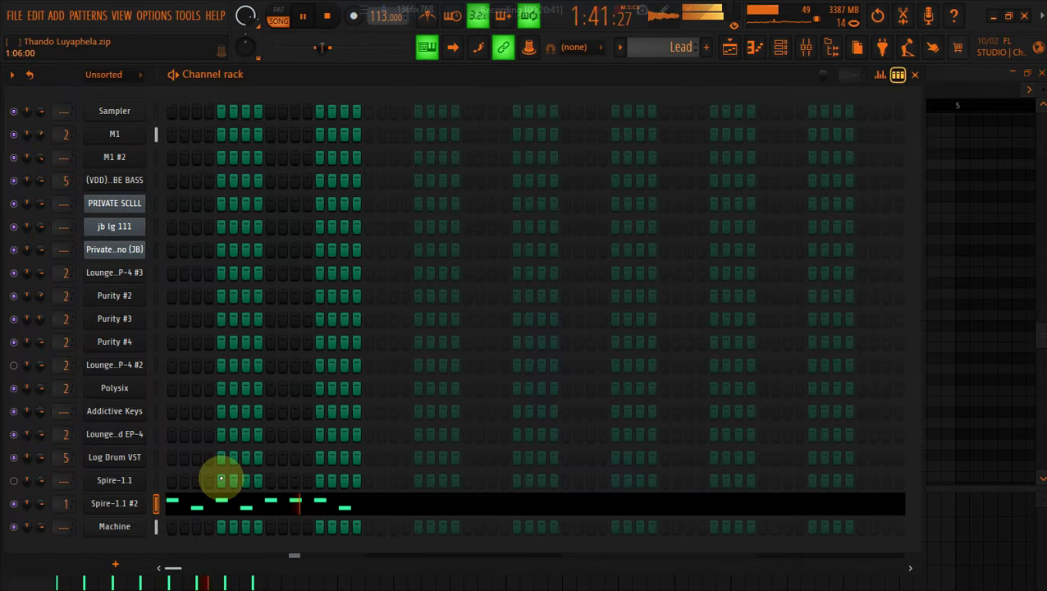
click(115, 504)
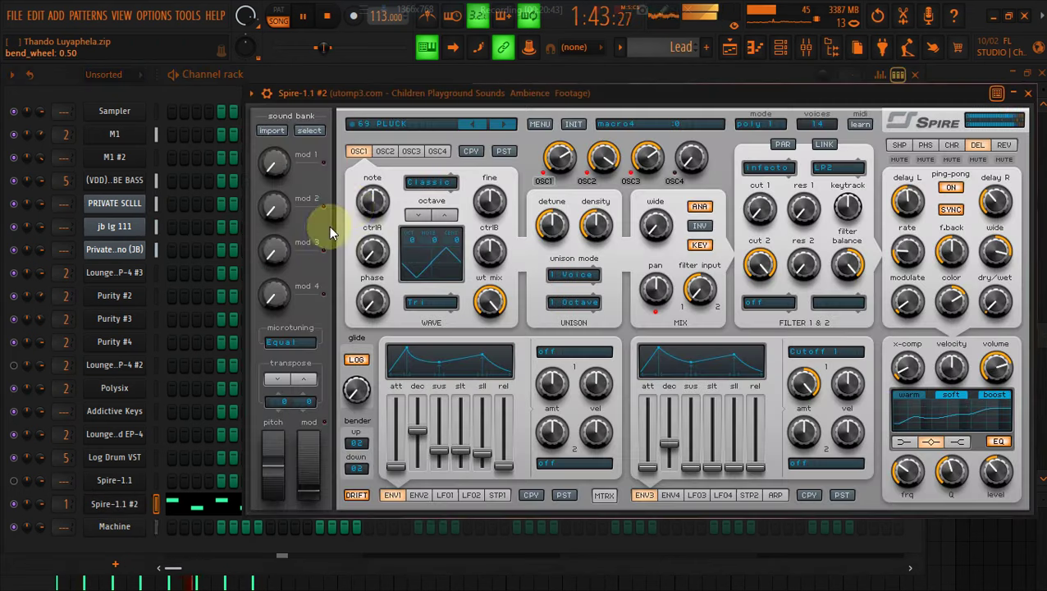
click(427, 123)
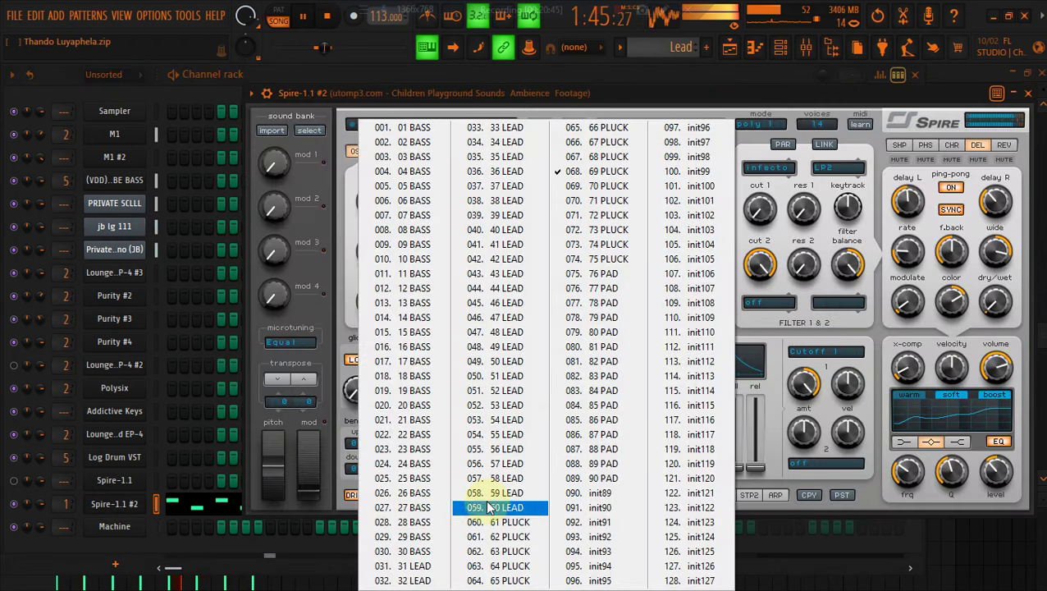
click(503, 508)
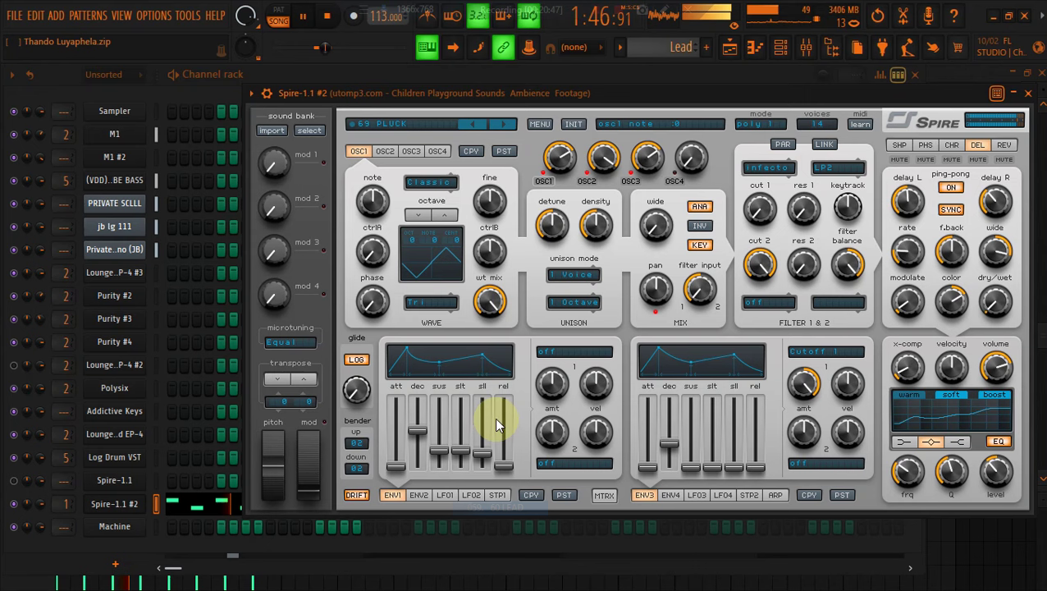
click(476, 125)
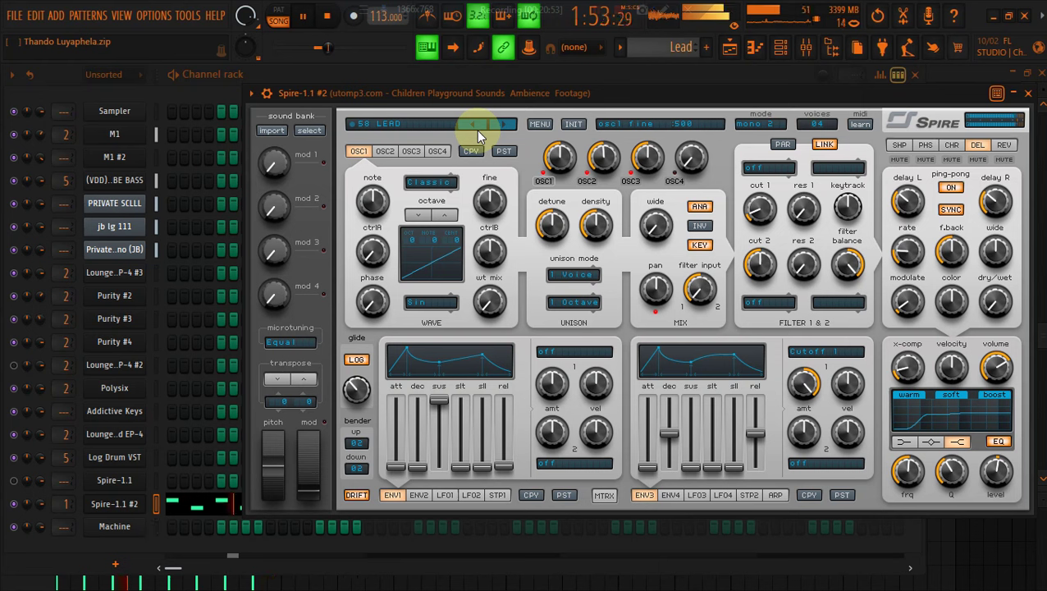
click(473, 129)
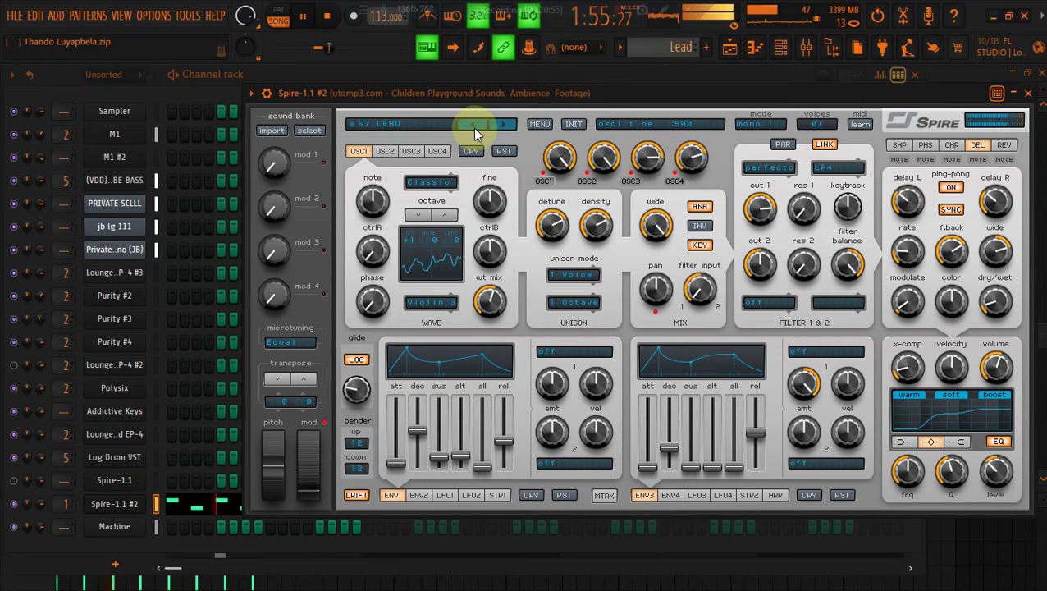
click(472, 128)
click(472, 128)
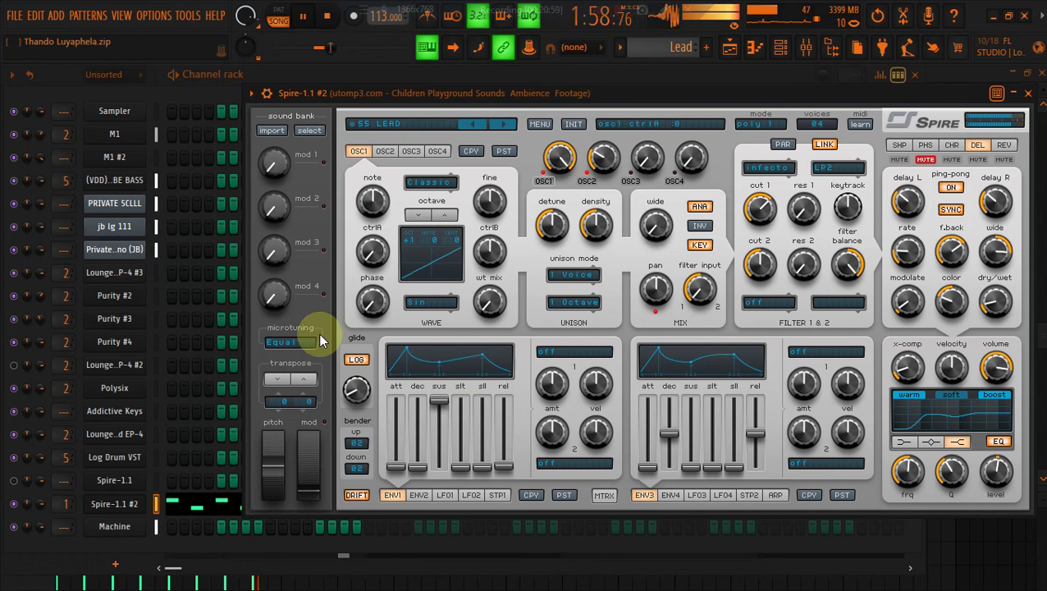
Lower the velocity of all Lead notes evenly with the level scaling tool
click(195, 491)
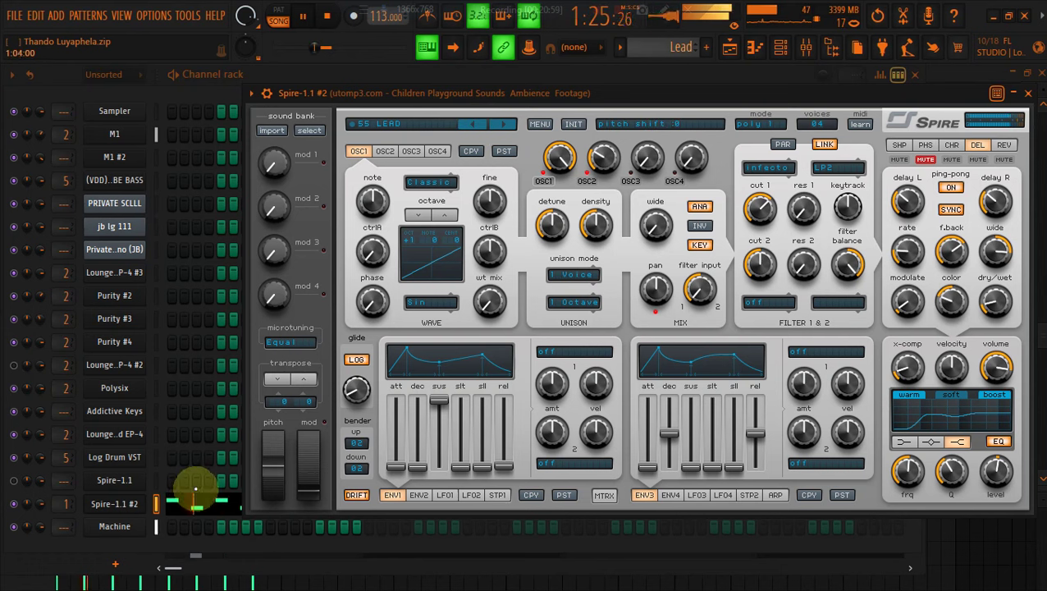
click(194, 501)
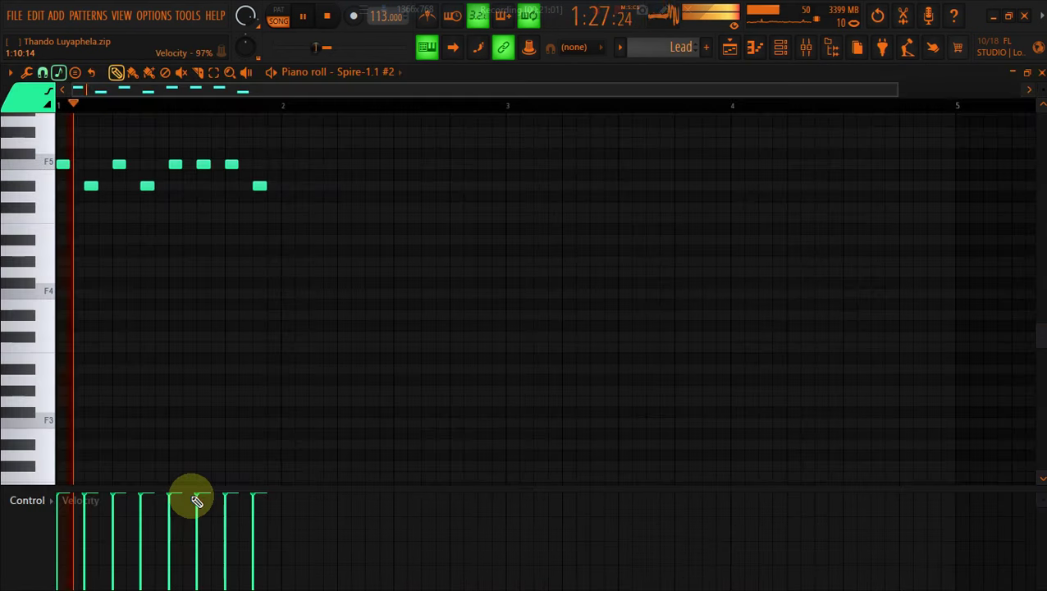
key(alt+x)
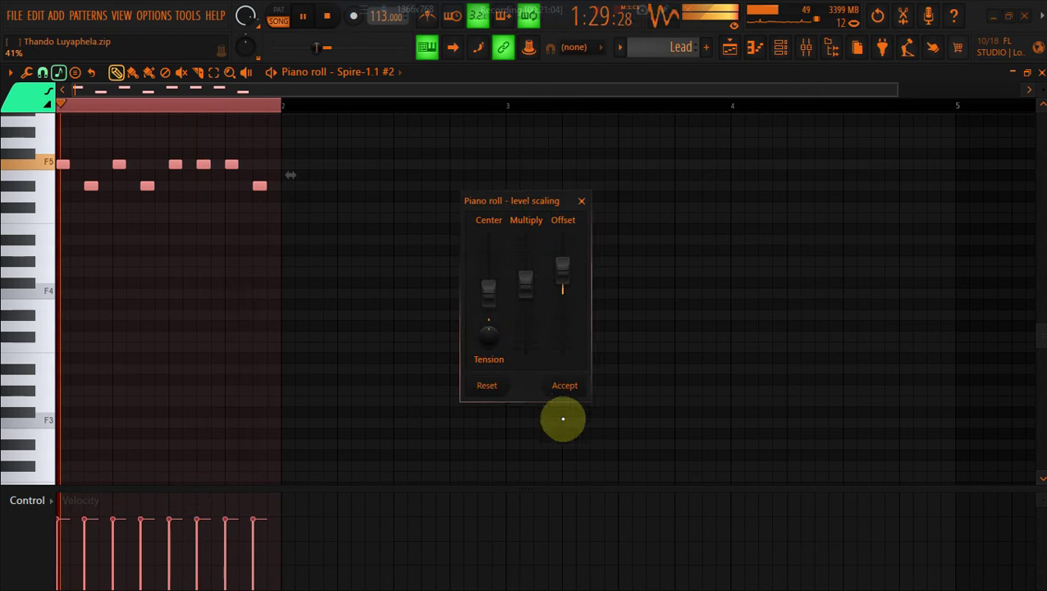
click(566, 386)
Shorten all Lead notes to 13 ticks with snapping off and transpose them down one octave
click(780, 47)
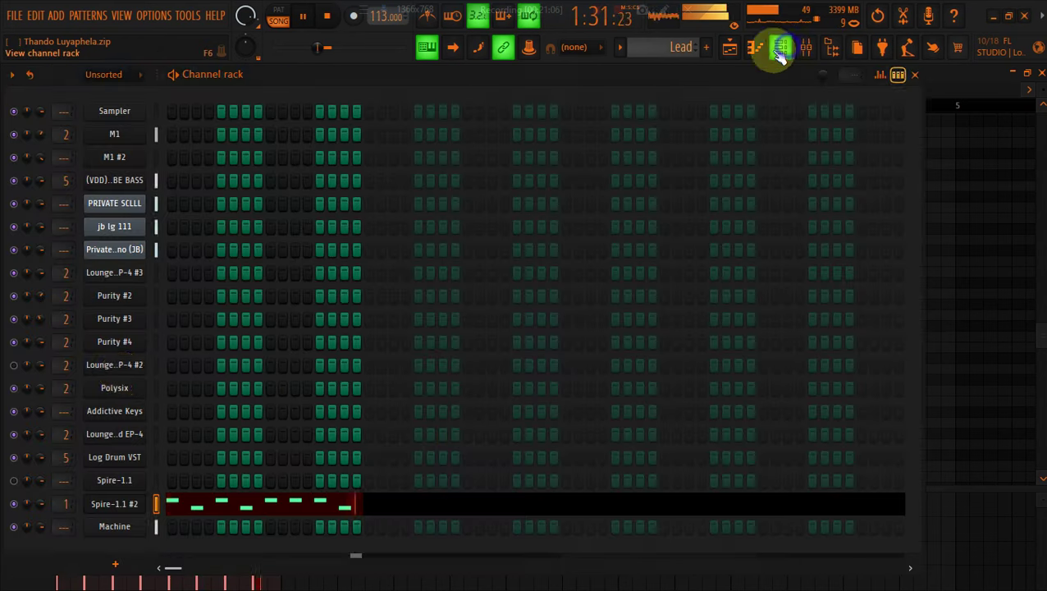
click(174, 501)
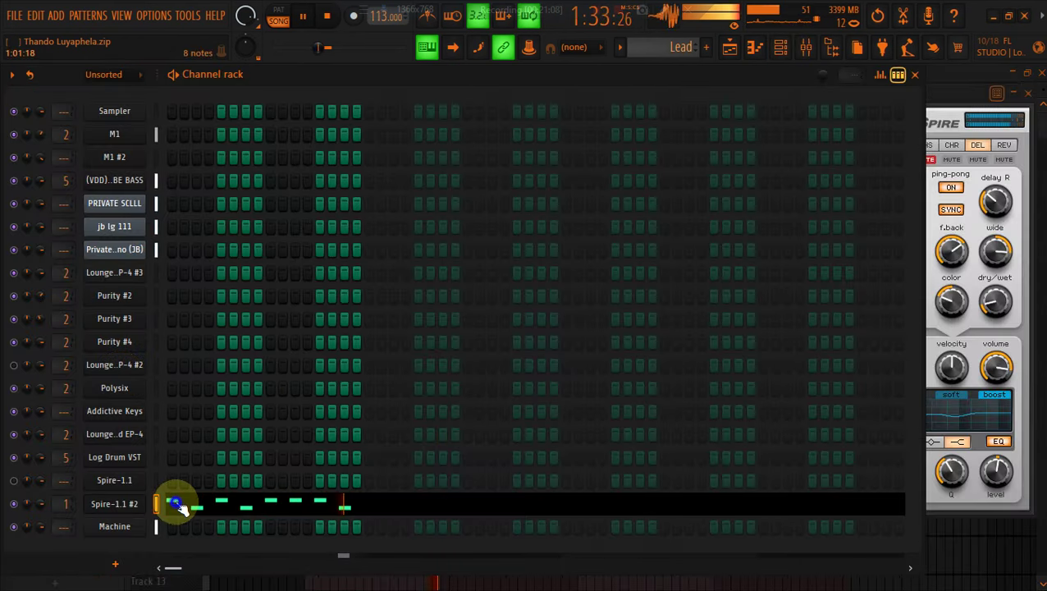
key(ctrl+a)
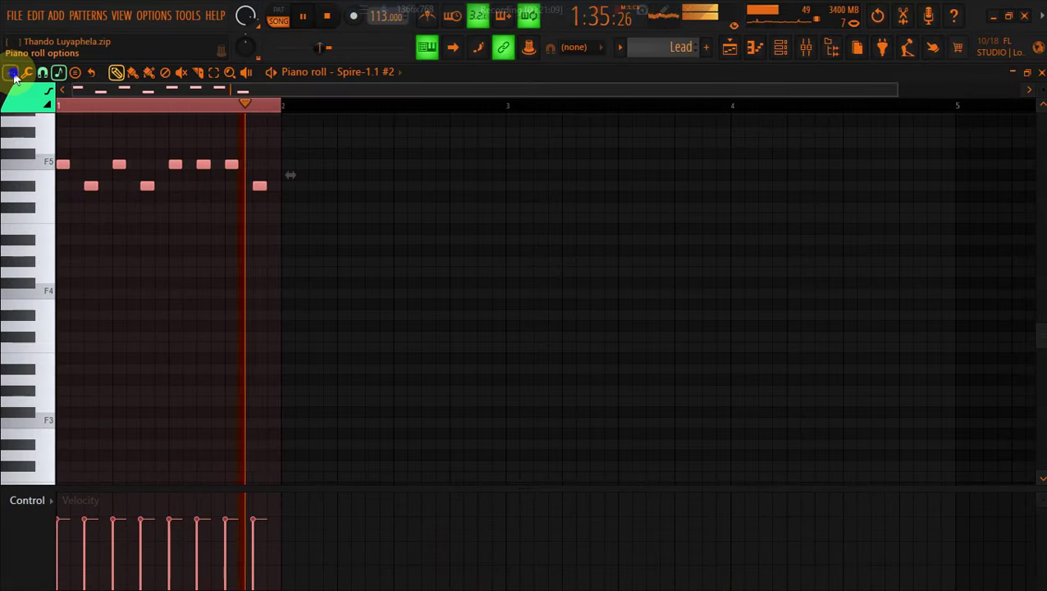
click(10, 72)
mouse_move(102, 164)
click(160, 196)
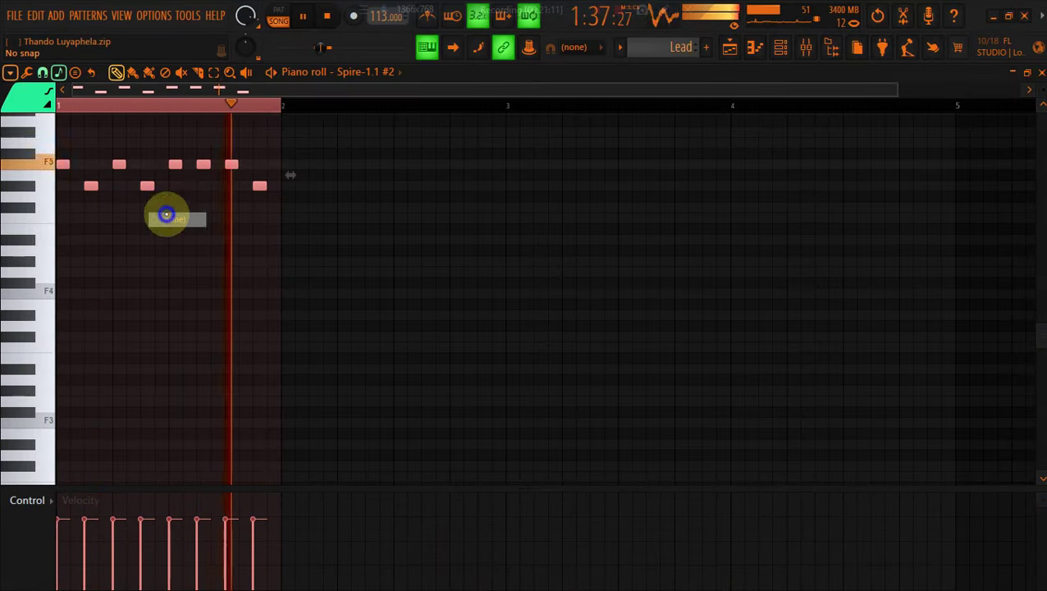
drag(230, 164, 228, 165)
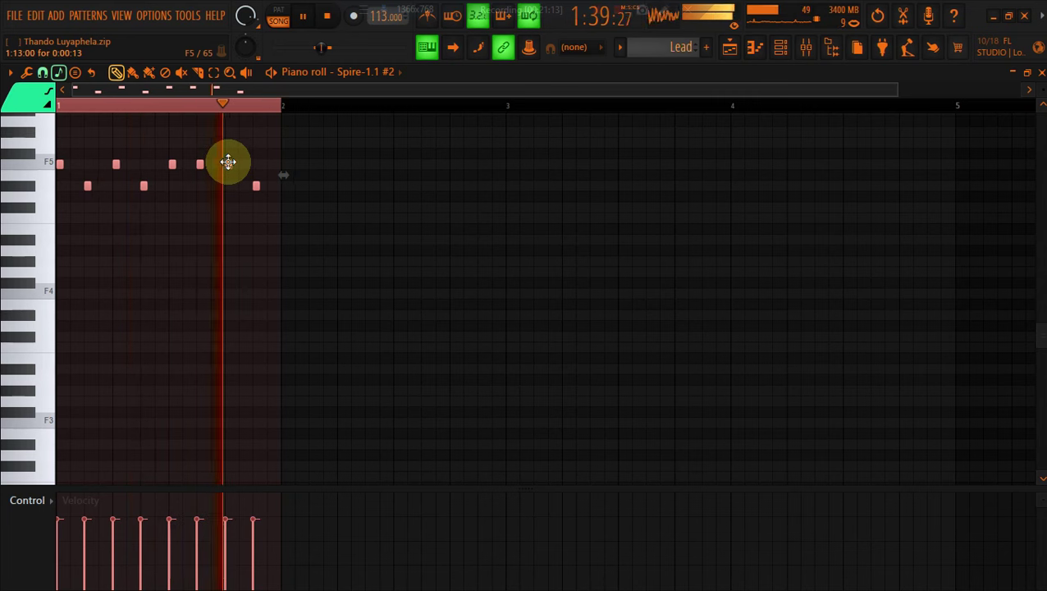
key(ctrl+Down)
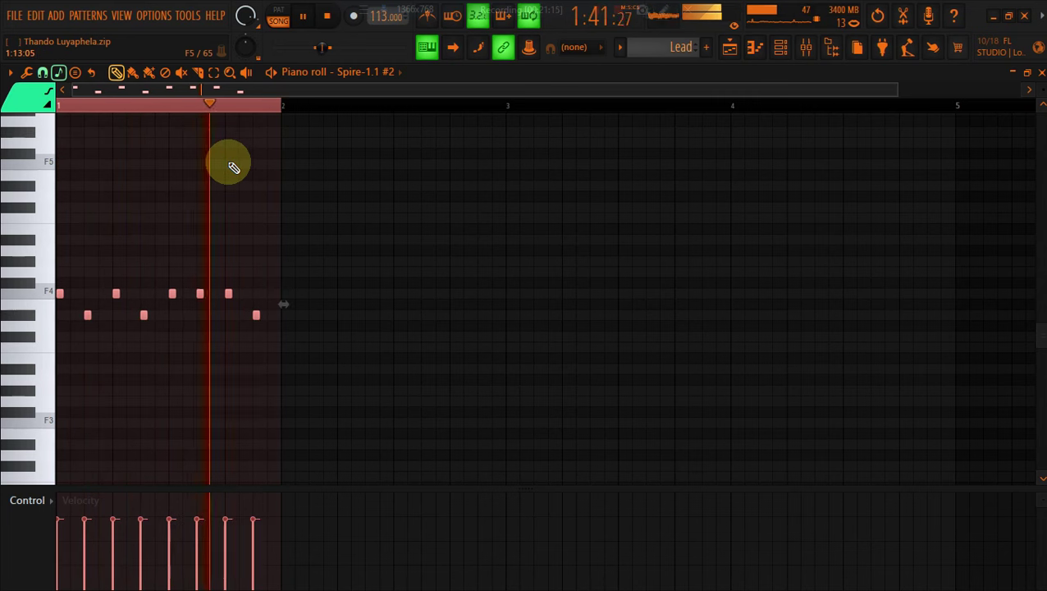
Reopen the Spire-1.1 #2 instrument and switch its preset to 52 LEAD
click(781, 47)
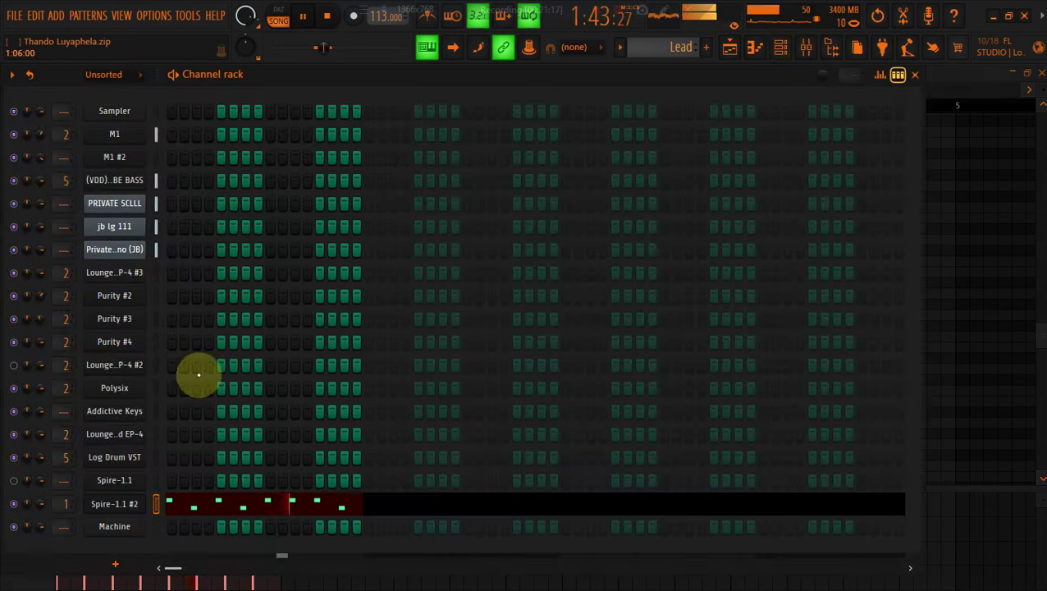
click(131, 504)
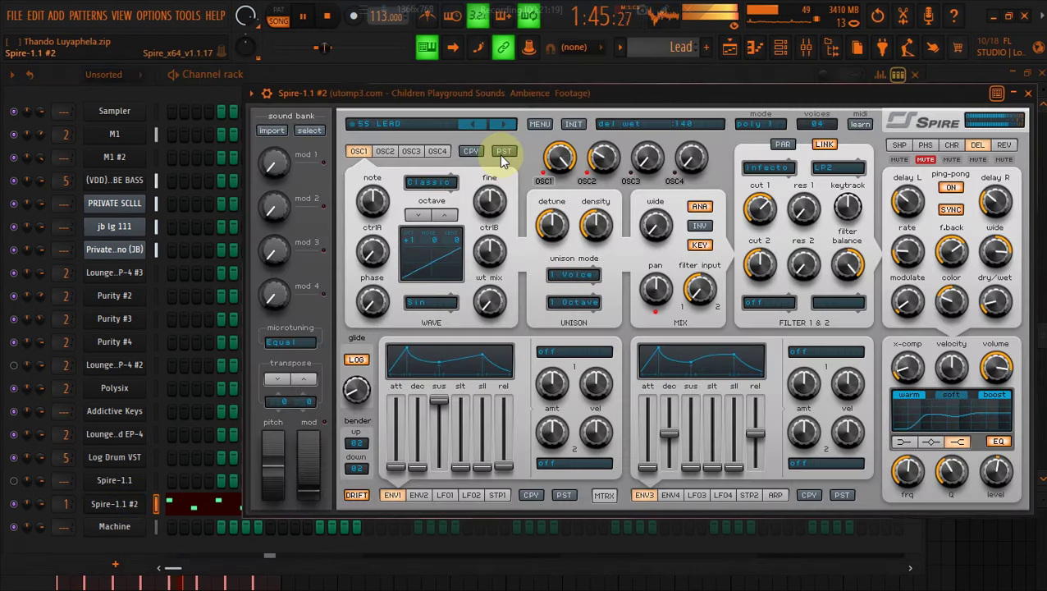
click(481, 124)
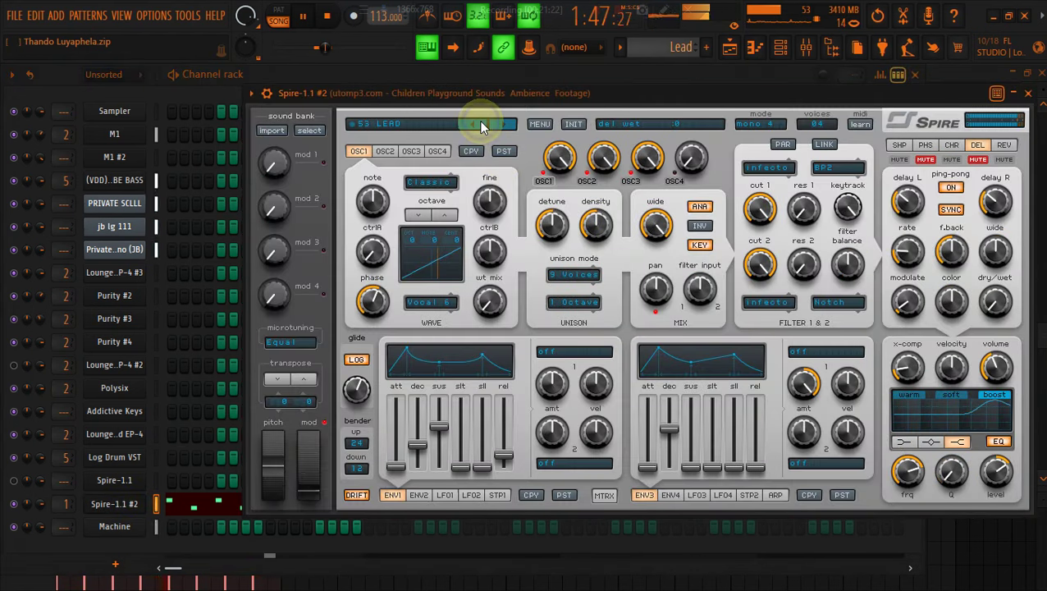
click(481, 124)
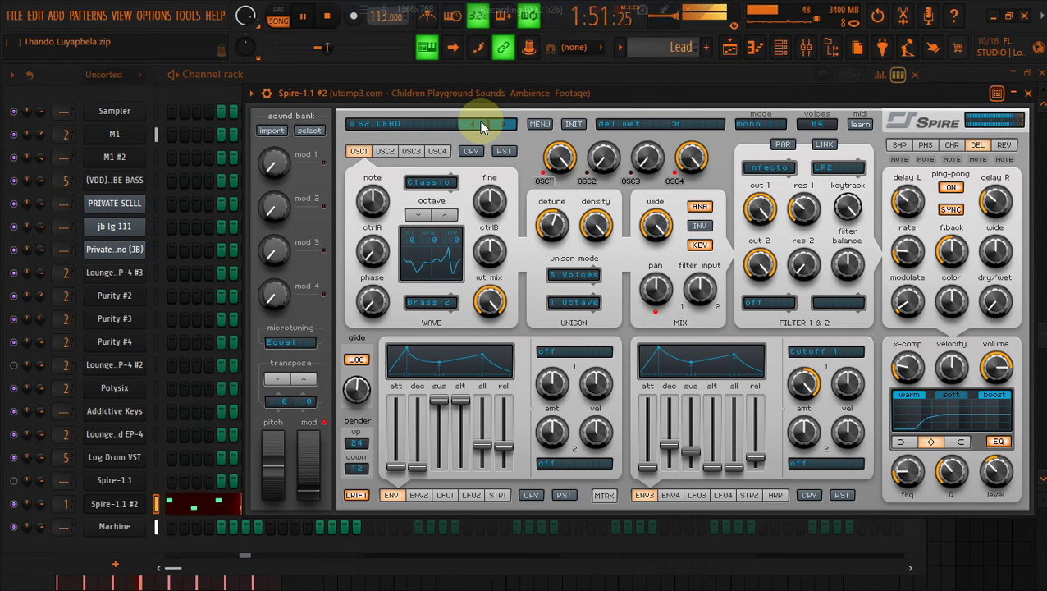
click(303, 76)
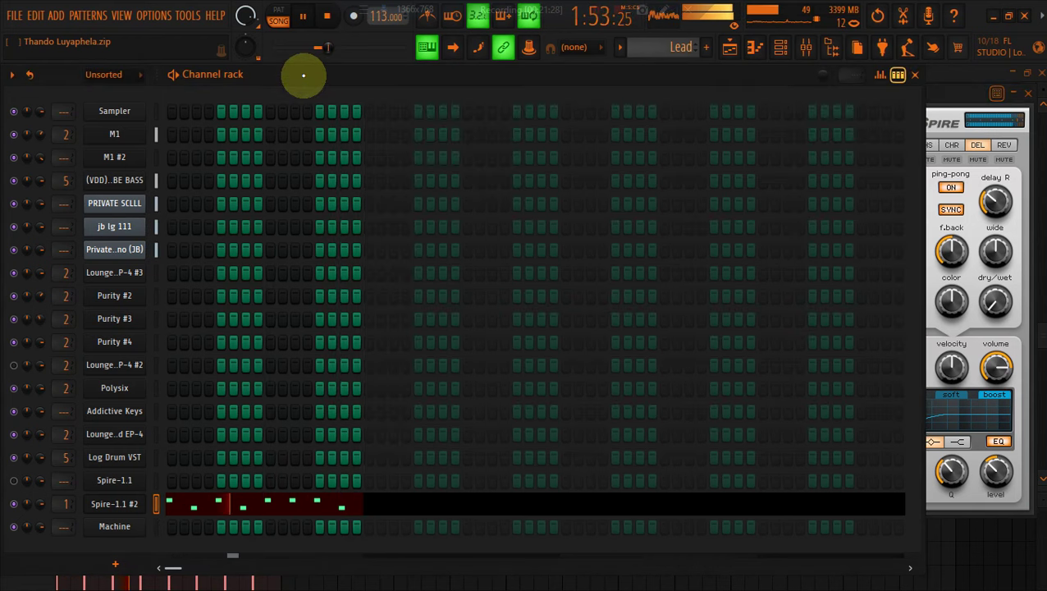
Open the Lead pattern from its clip on Track 9 and transpose all its notes down an octave, to F4 and D#4
click(729, 49)
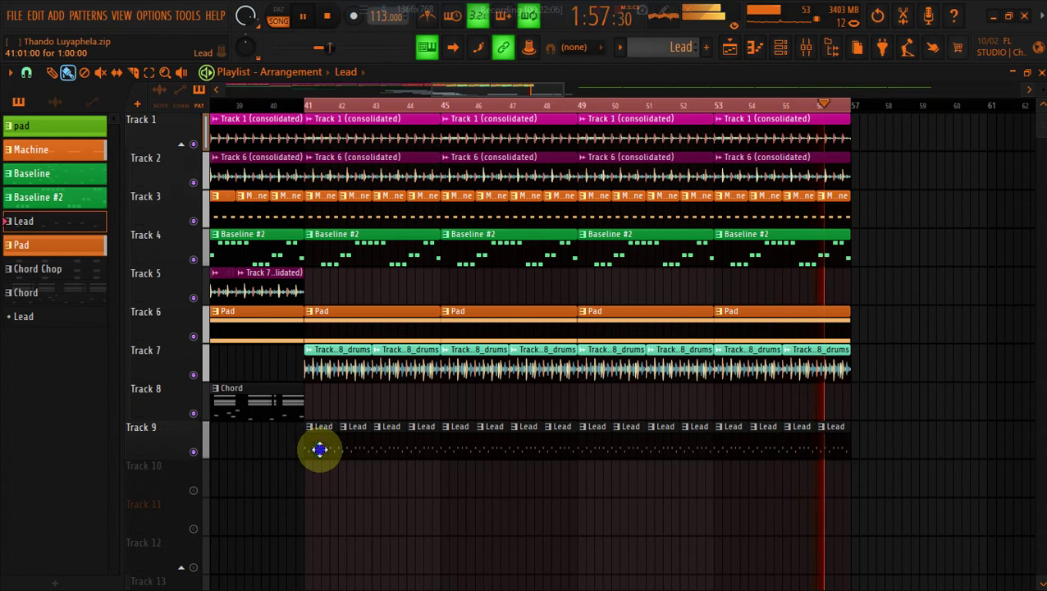
double_click(319, 449)
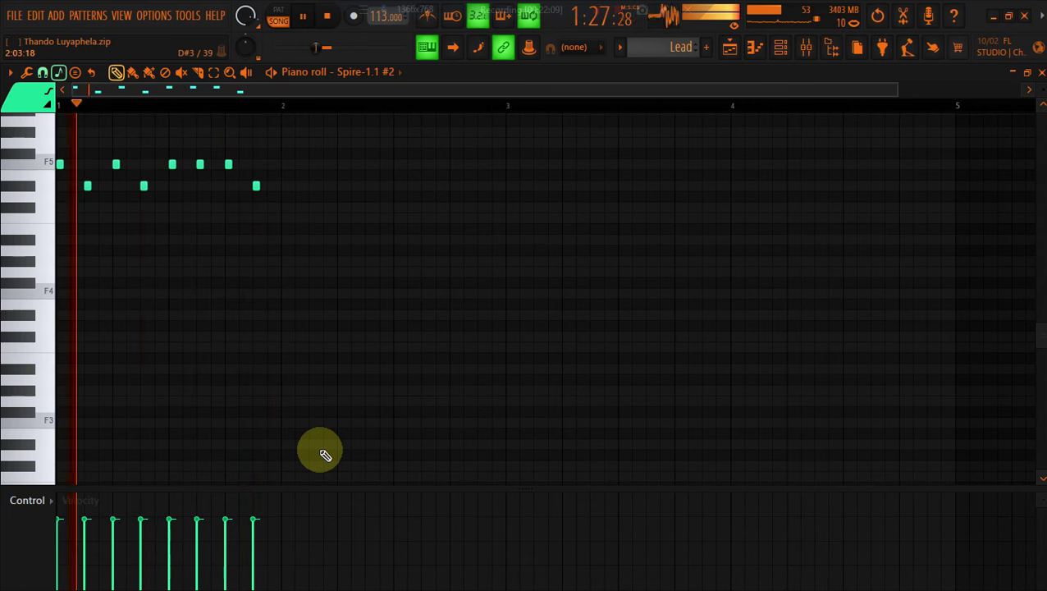
scroll(325, 455, down, 2)
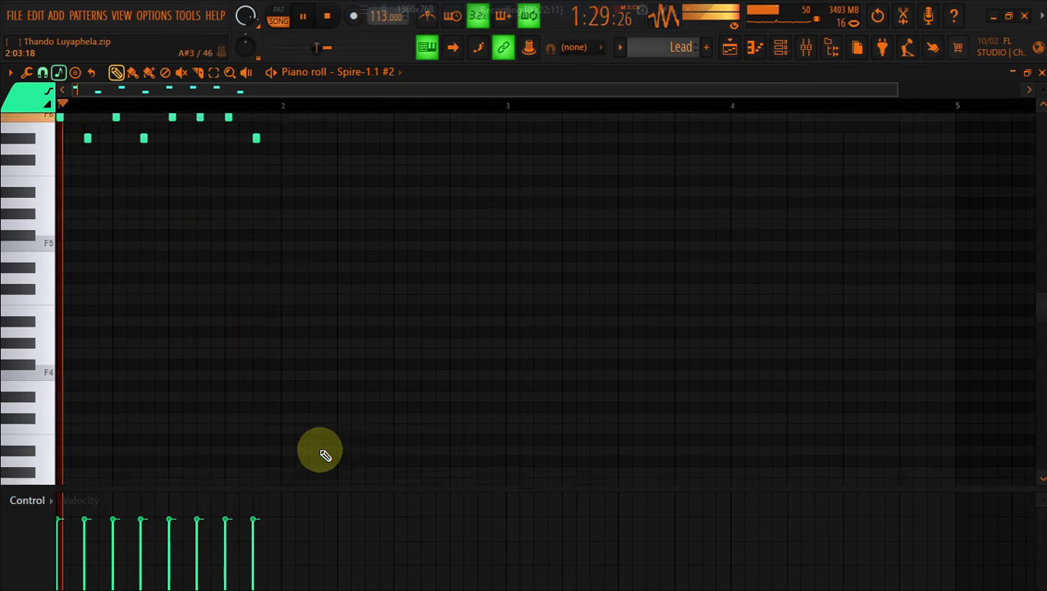
scroll(325, 454, up, 5)
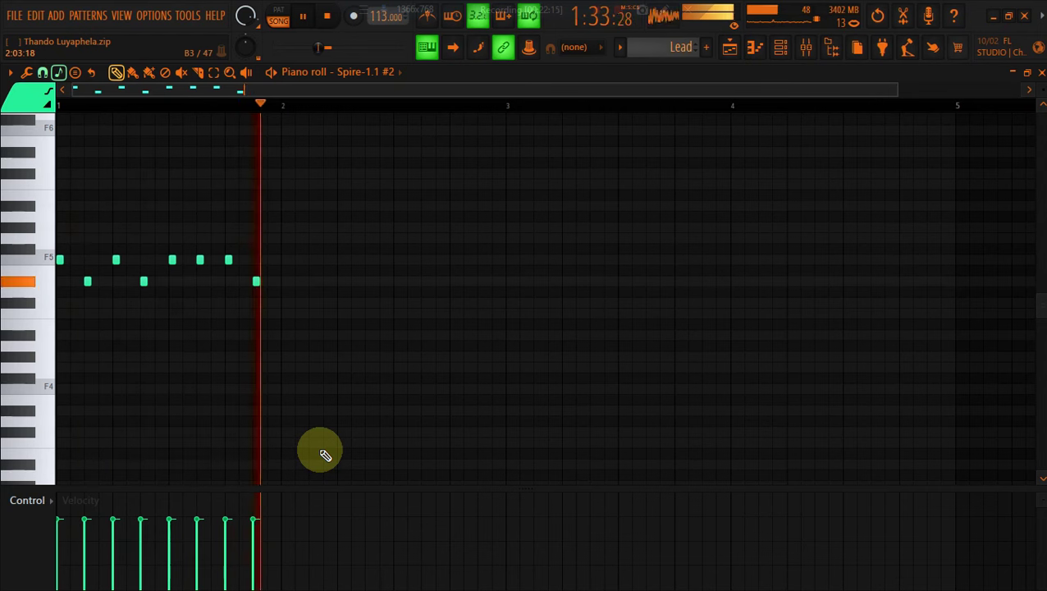
scroll(325, 455, up, 4)
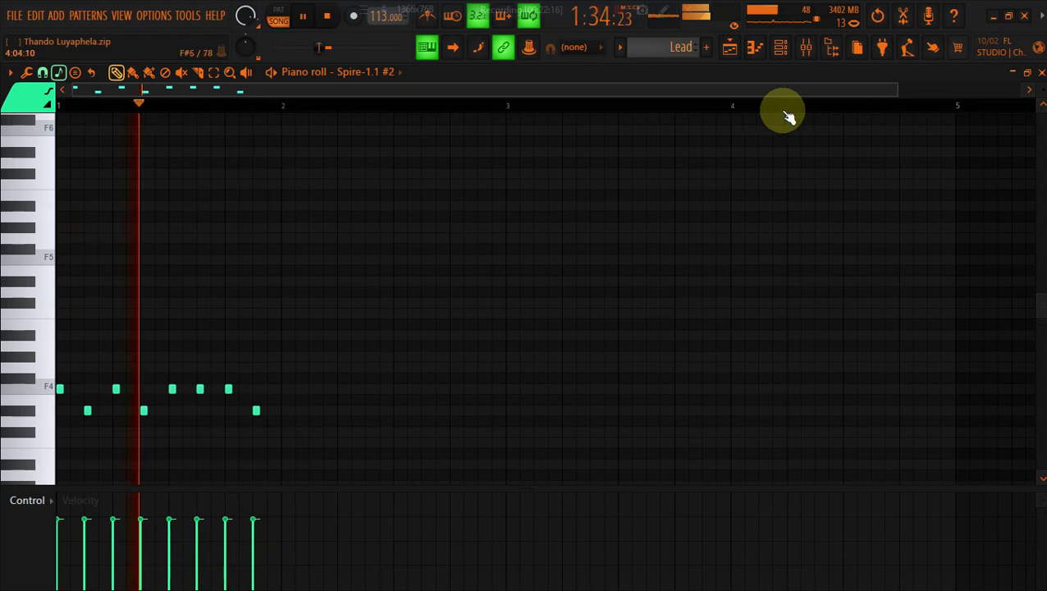
Mute Track 3 in the playlist and delete its Machine clips from bars 33 to 40
click(733, 49)
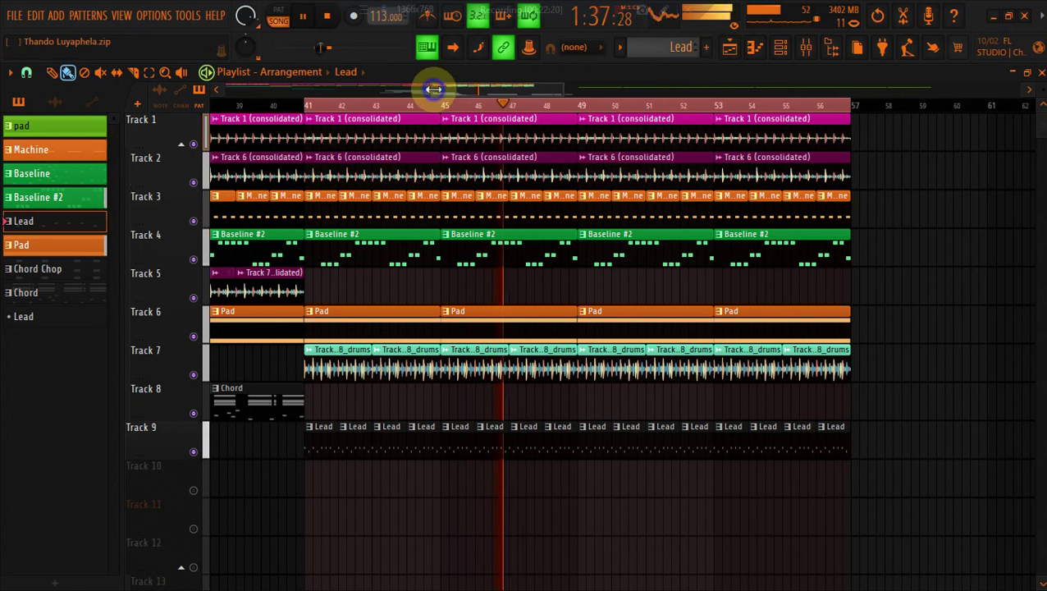
drag(433, 89, 427, 88)
click(318, 103)
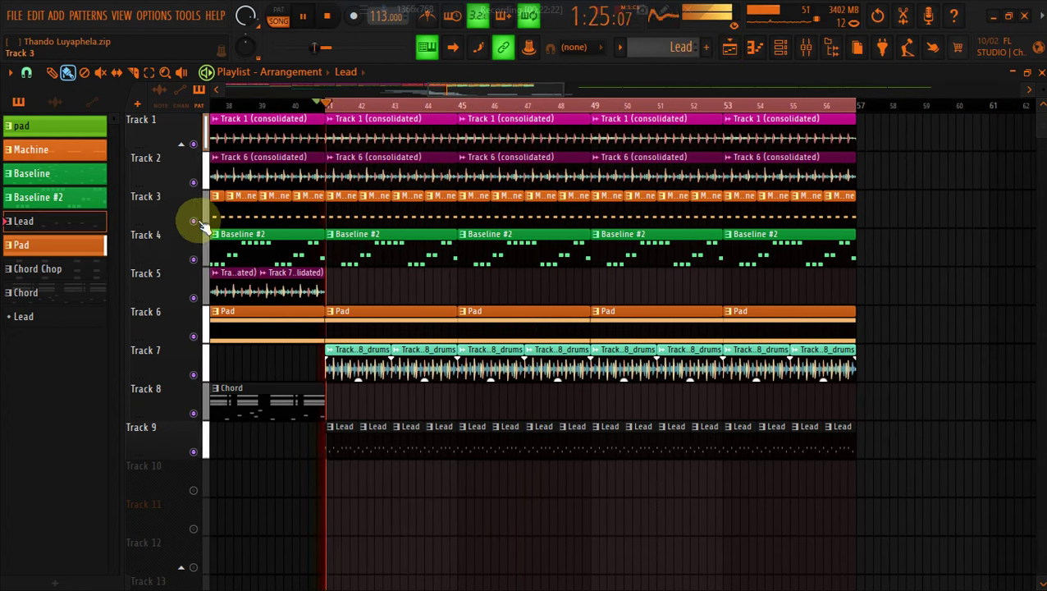
click(194, 220)
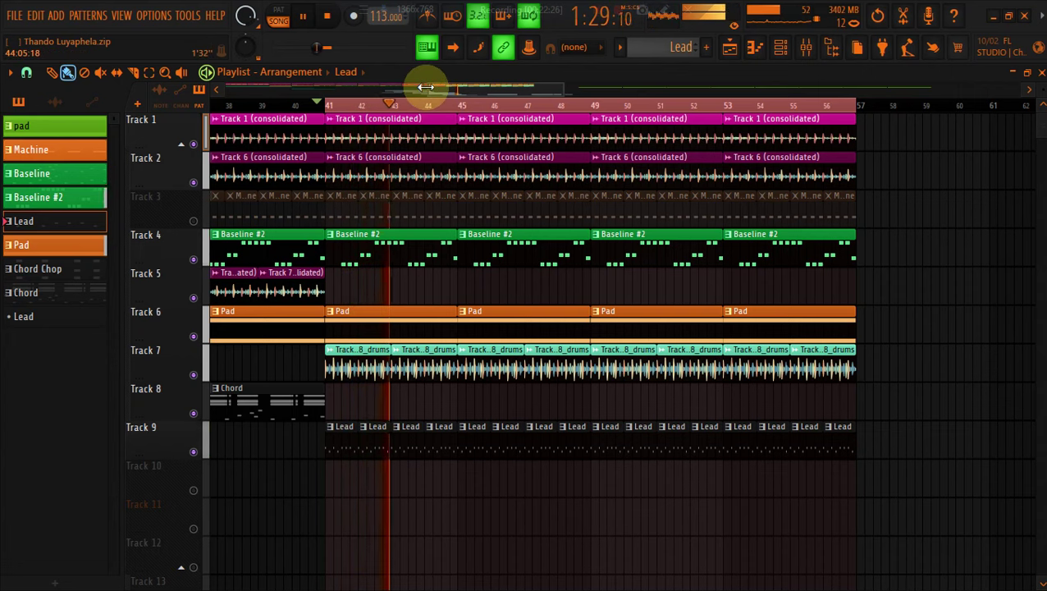
drag(425, 87, 362, 87)
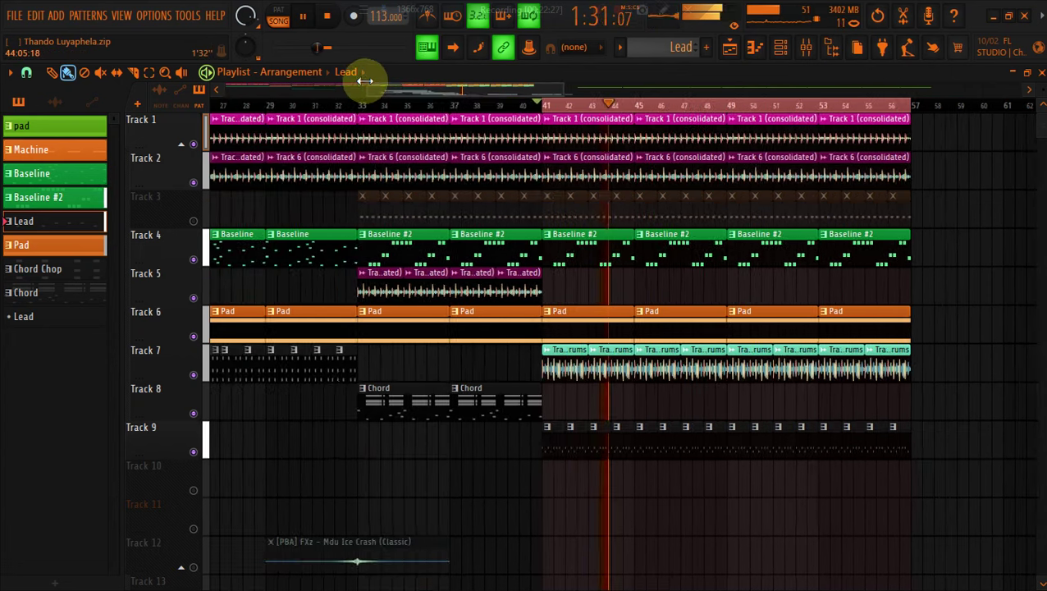
drag(354, 205, 526, 206)
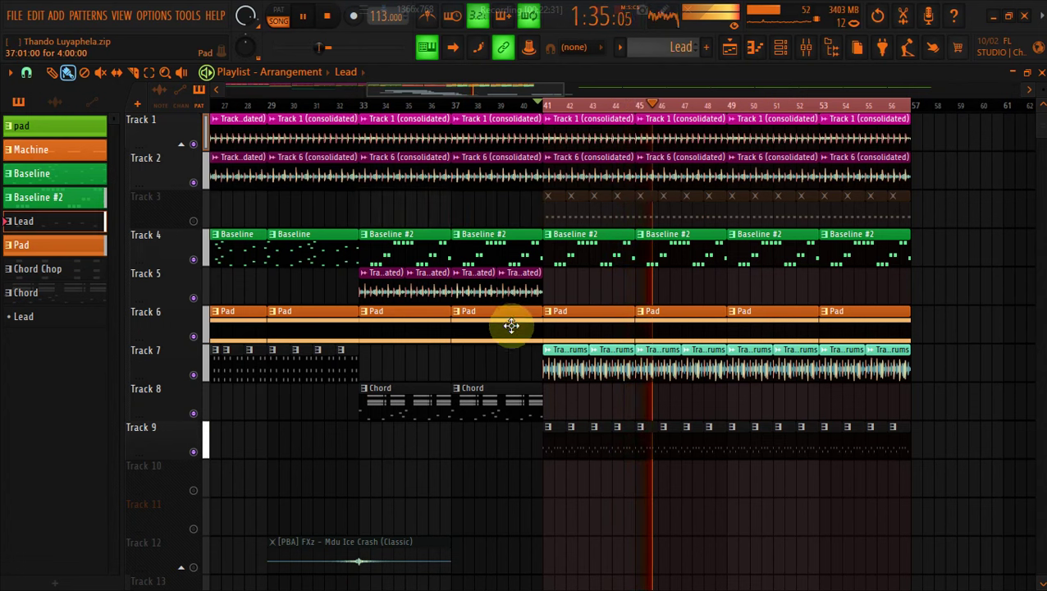
Try Chord clips on Track 8 at bars 49 and 53, and delete both again
click(519, 397)
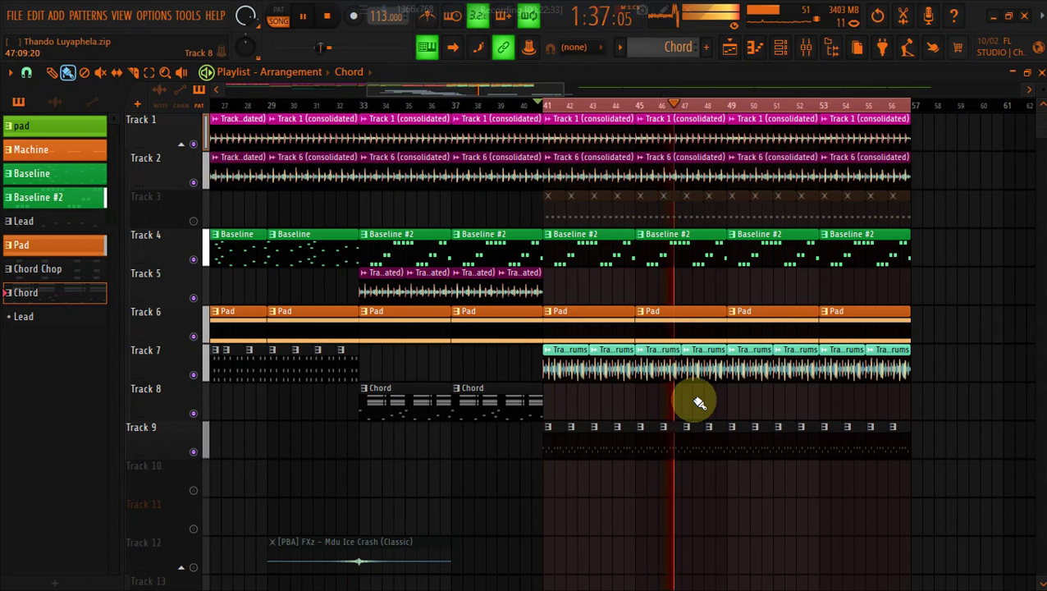
click(735, 403)
click(837, 393)
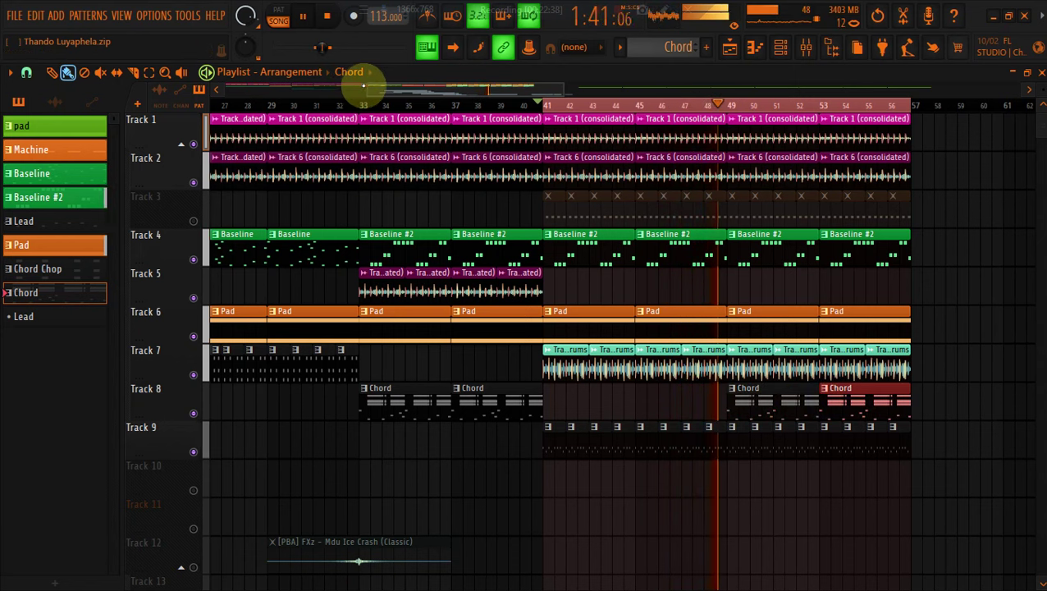
drag(397, 88, 426, 94)
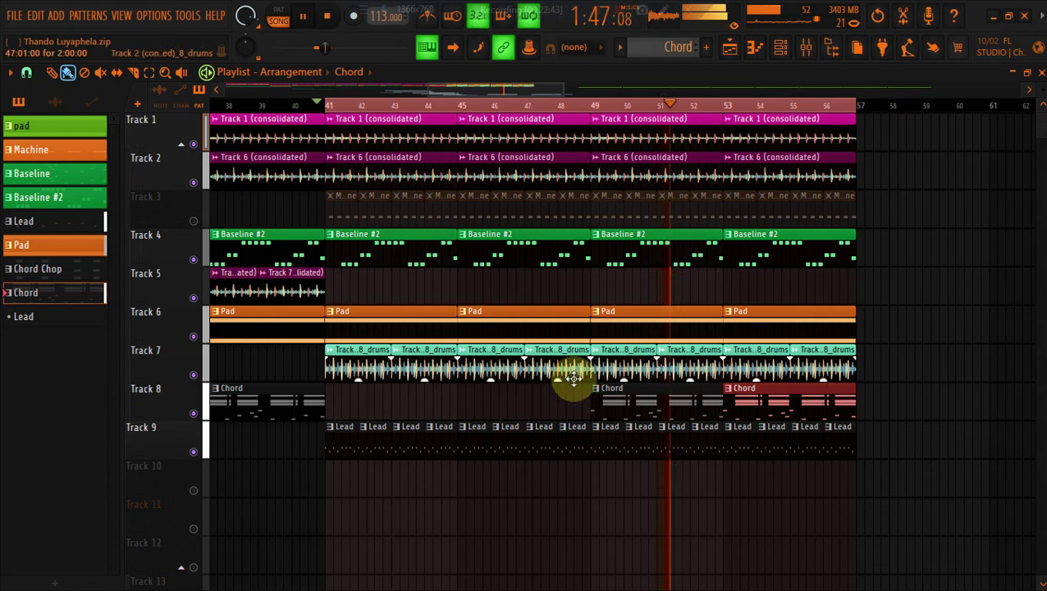
right_click(626, 392)
right_click(760, 397)
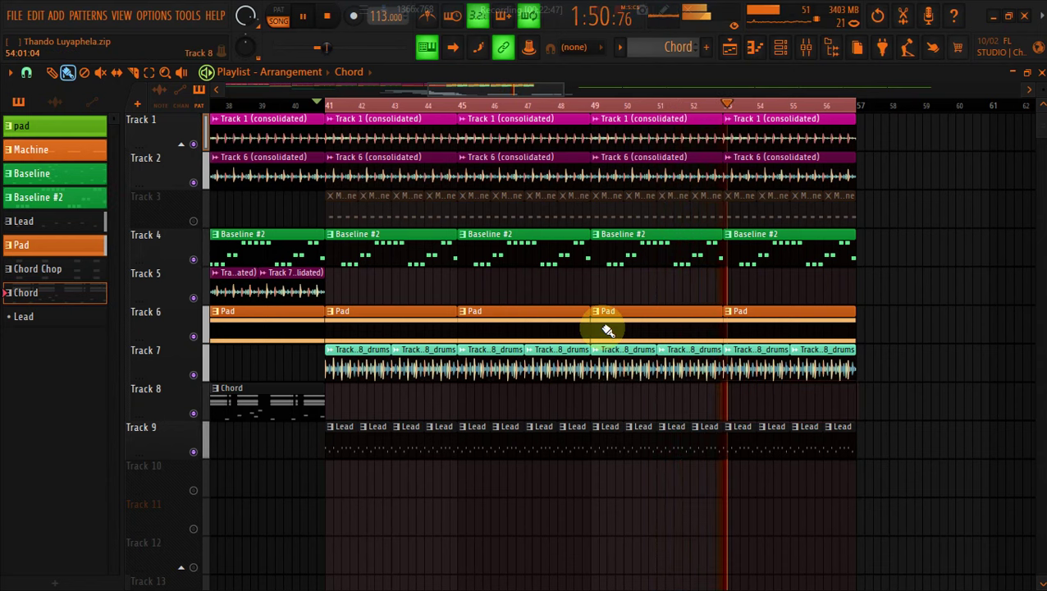
Copy the (VDD) MDU TUBE BASS channel's notes from the Baseline #2 pattern
click(455, 236)
click(778, 49)
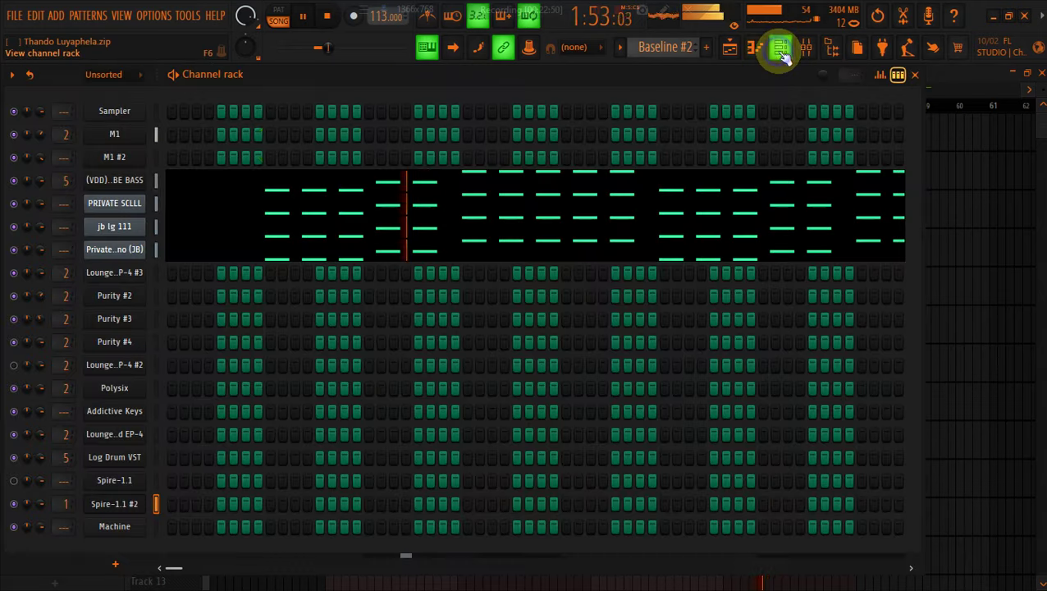
right_click(113, 179)
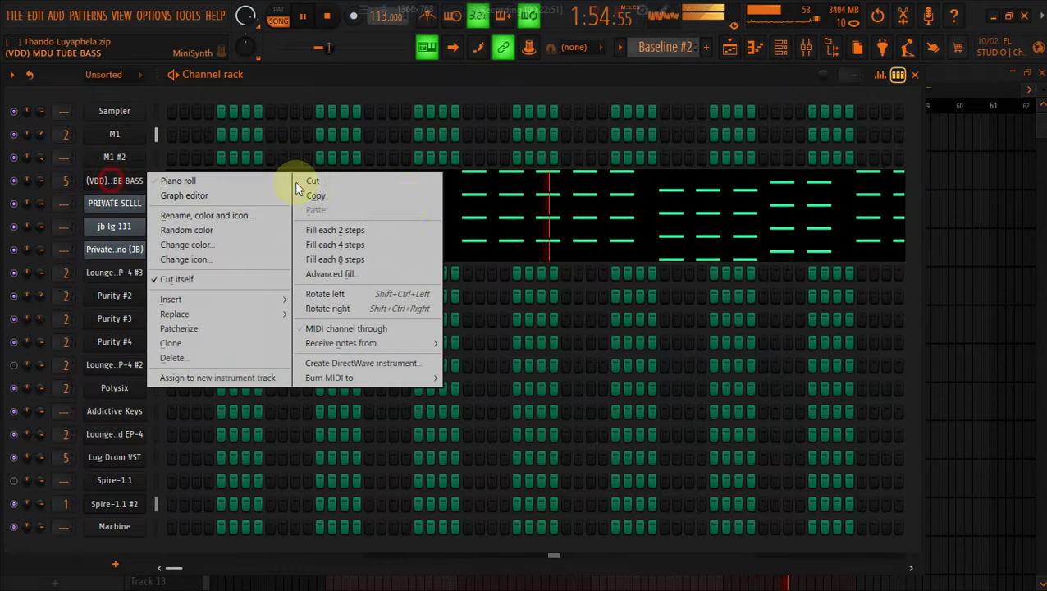
click(395, 197)
Create a new pattern named Lead and paint its clips on Track 5 from bar 41 through bar 56
click(728, 46)
click(706, 47)
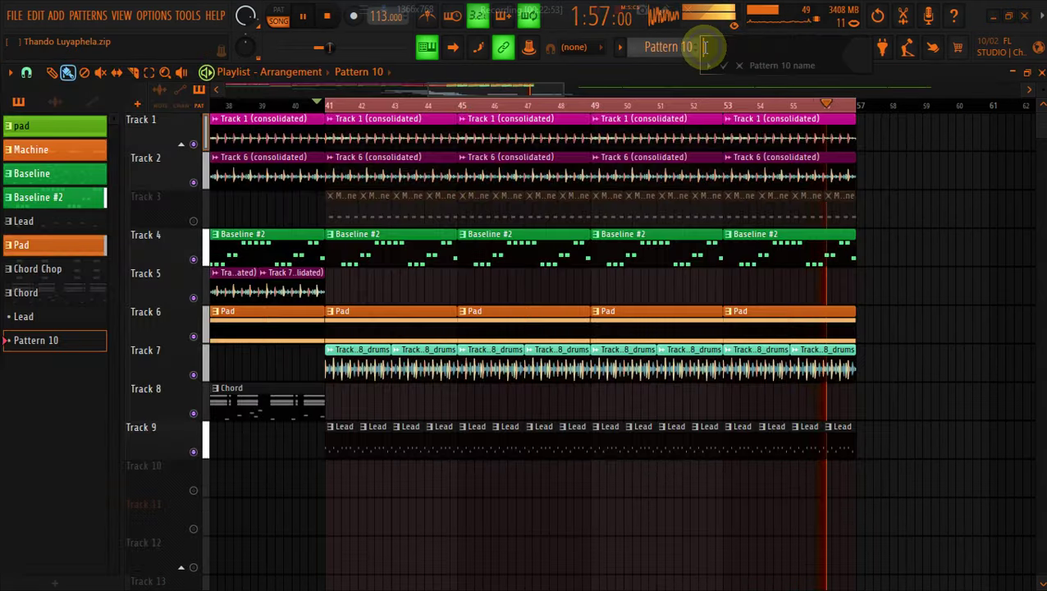
text(Lead)
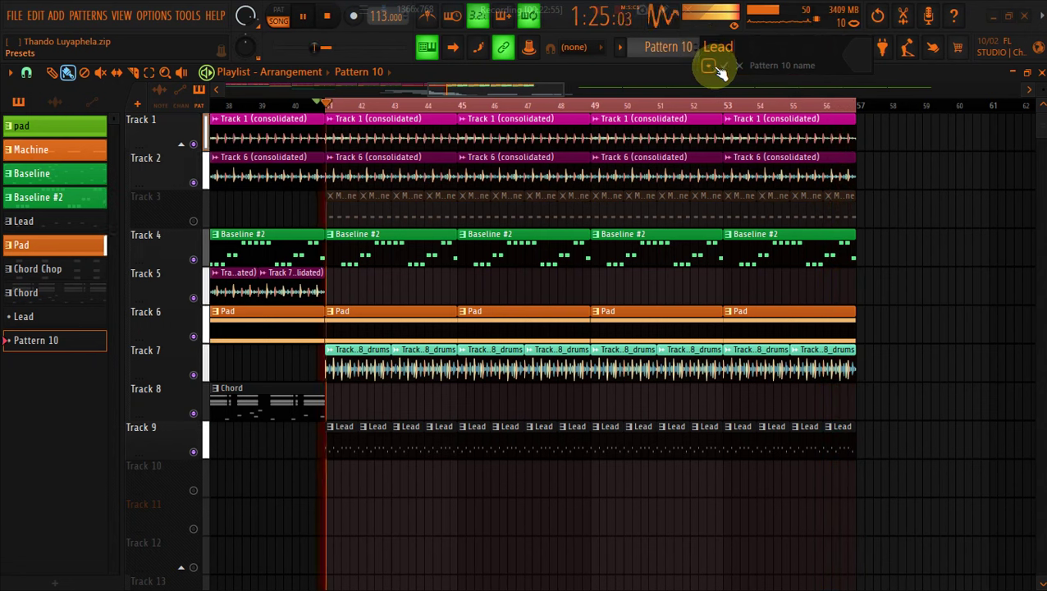
key(Return)
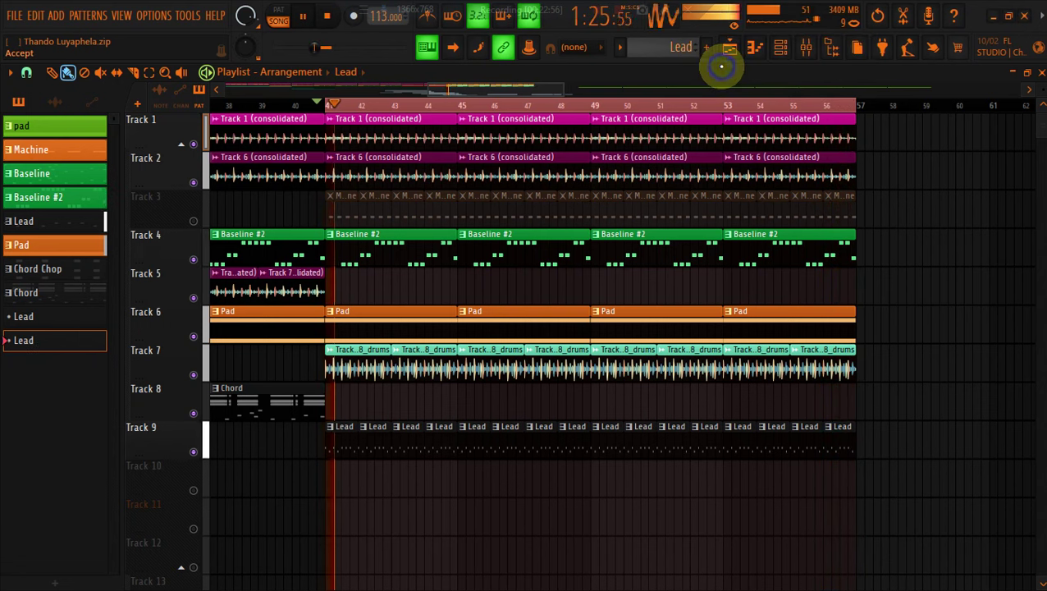
click(331, 291)
mouse_move(336, 293)
mouse_down()
mouse_move(666, 288)
mouse_move(841, 298)
mouse_up()
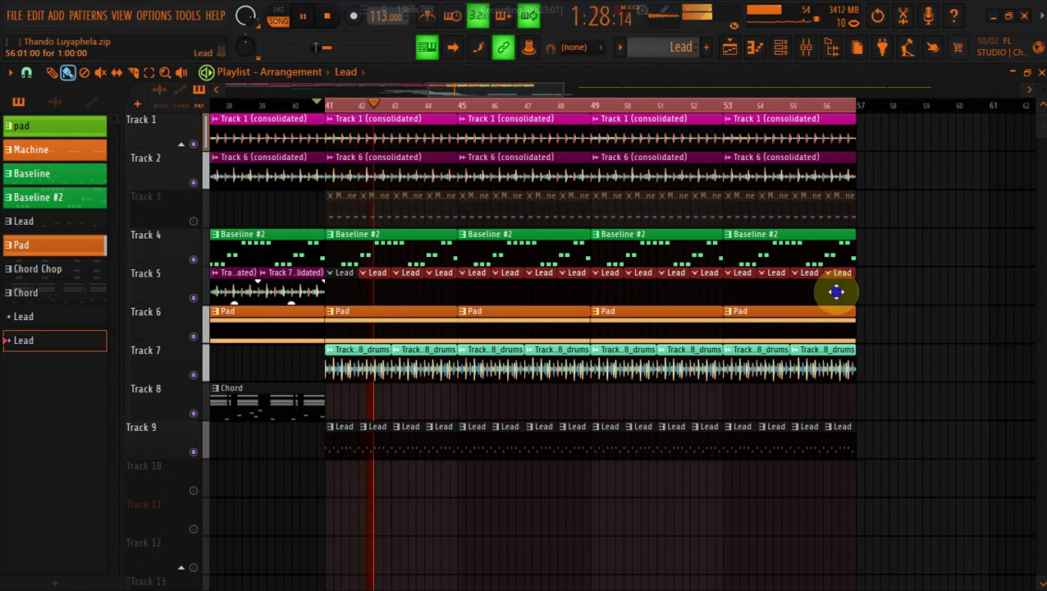
Add a Nexus instrument to the channel rack and move its window clear of the lower channels
click(780, 47)
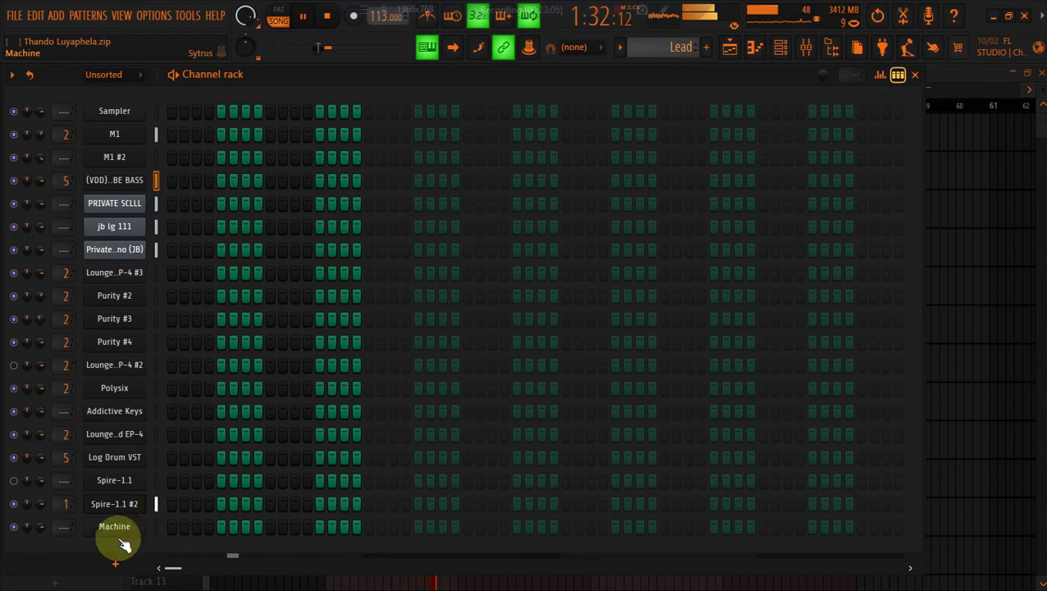
click(116, 566)
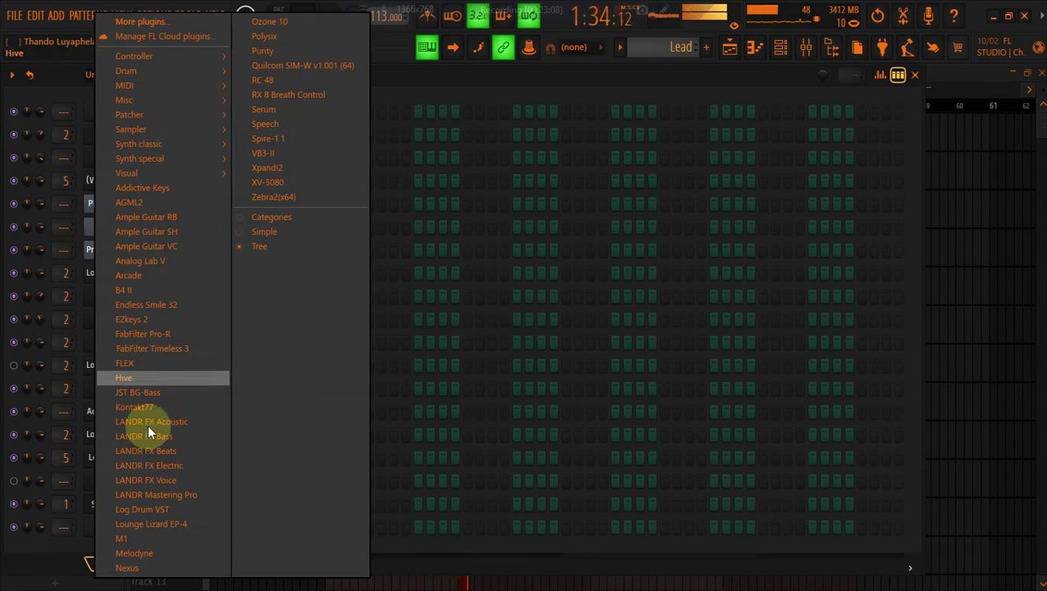
click(141, 568)
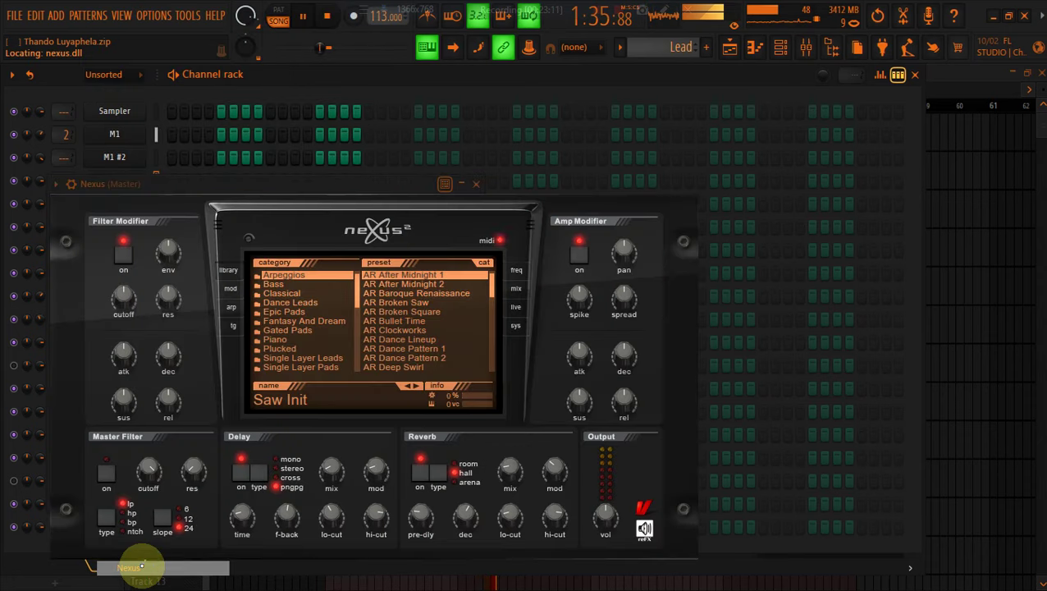
drag(226, 186, 377, 91)
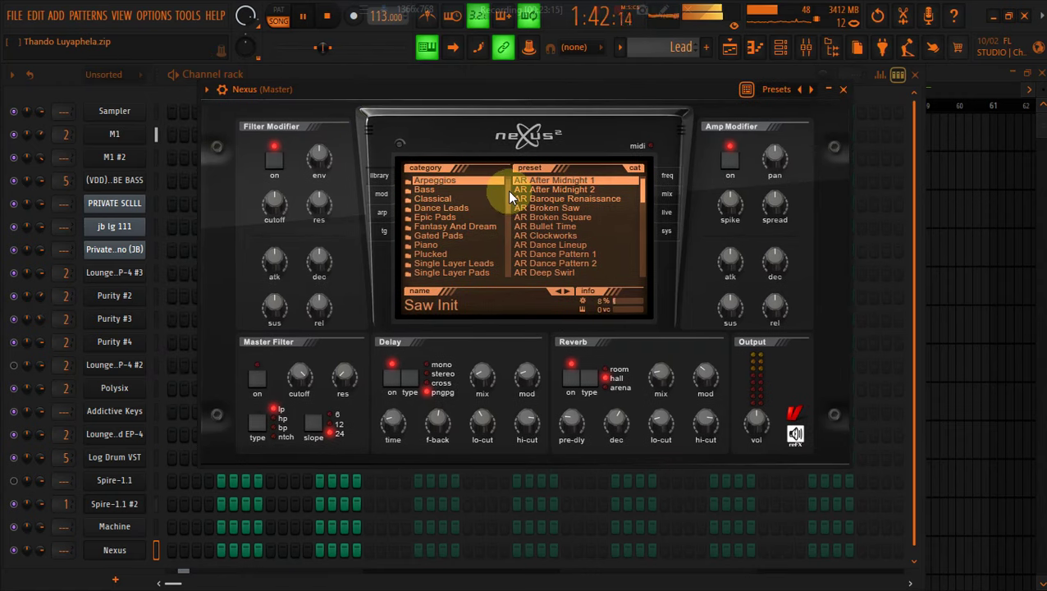
Load the LD Accelerator preset from the Dance Leads category in Nexus
scroll(508, 197, down, 5)
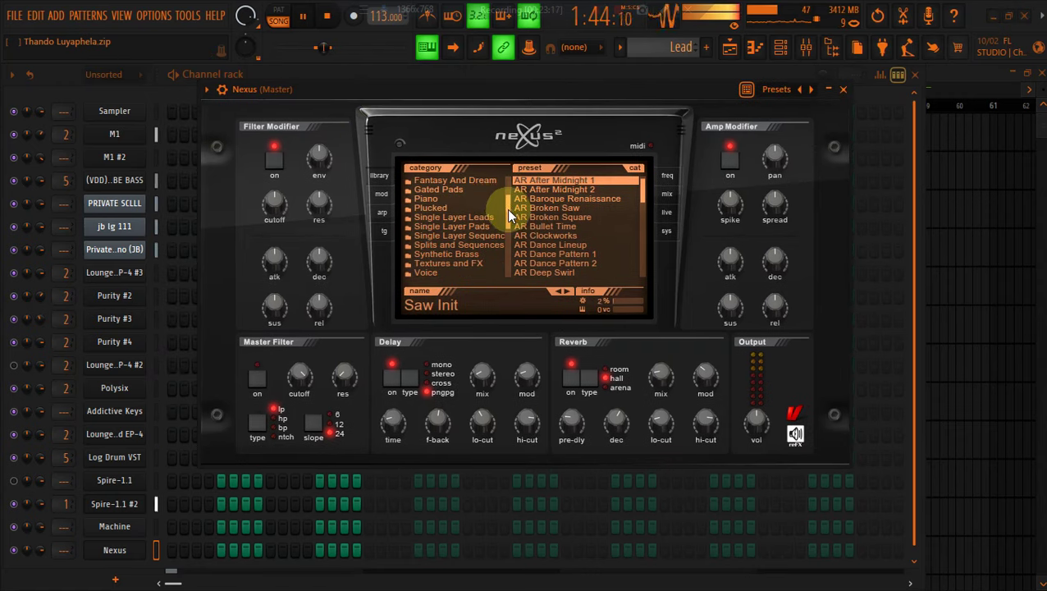
scroll(506, 205, up, 5)
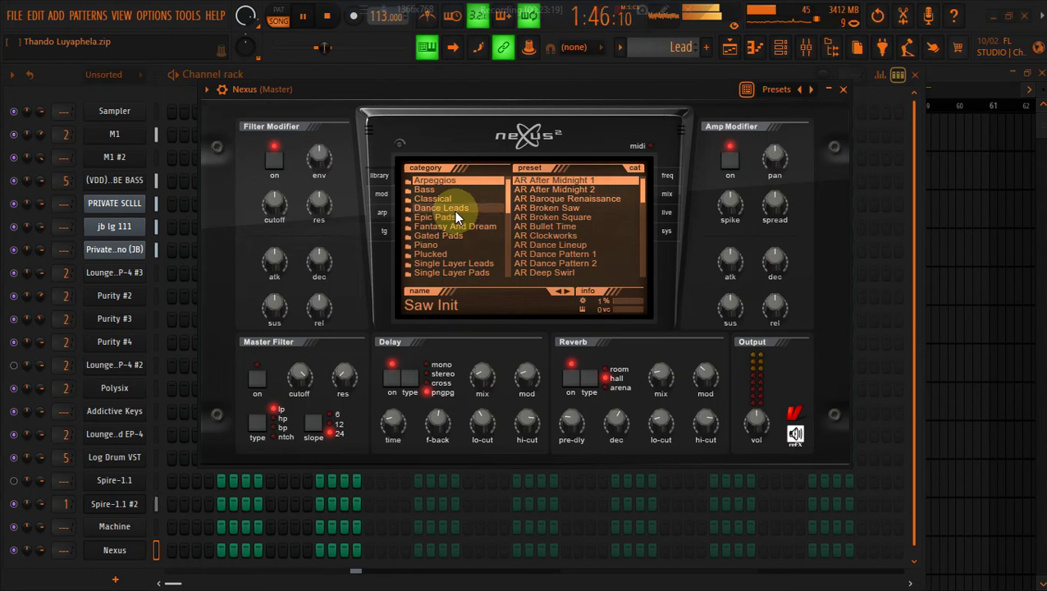
click(455, 211)
click(548, 179)
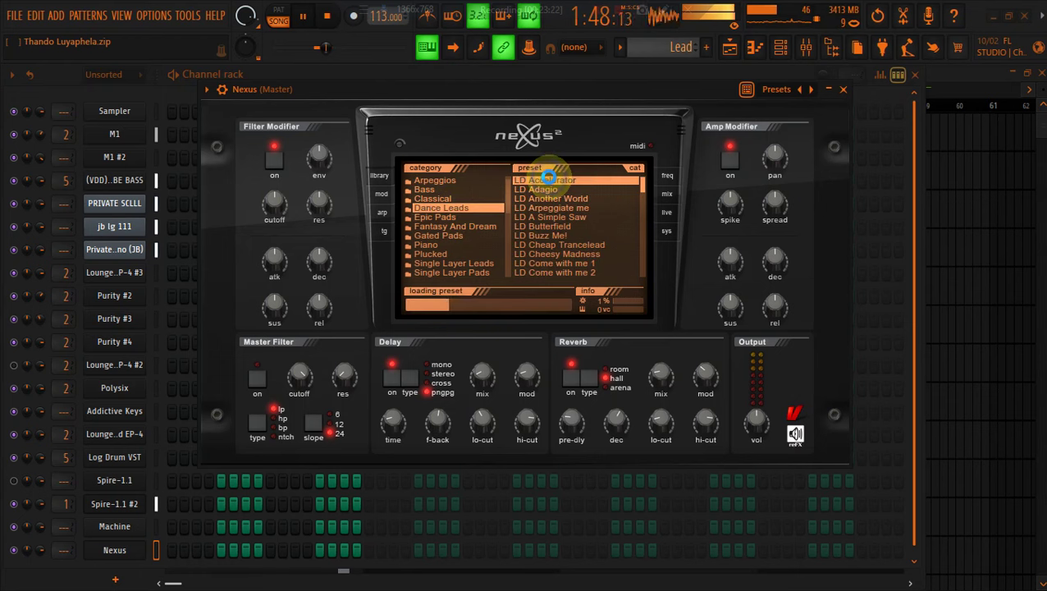
Open the Nexus channel's piano roll with the Paint tool active and turn on grid snapping
click(130, 547)
right_click(130, 548)
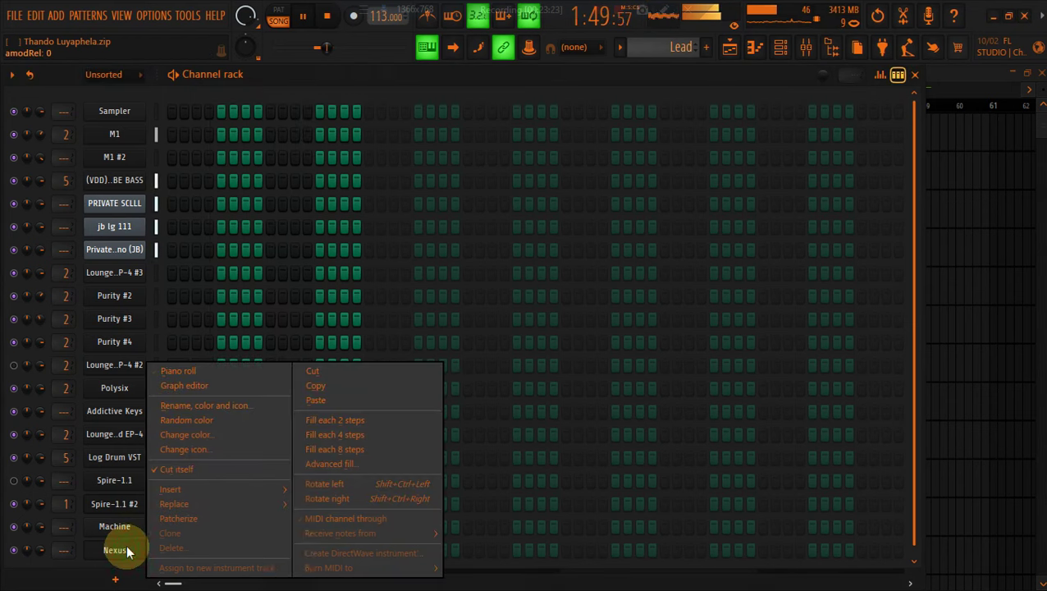
click(169, 370)
click(133, 71)
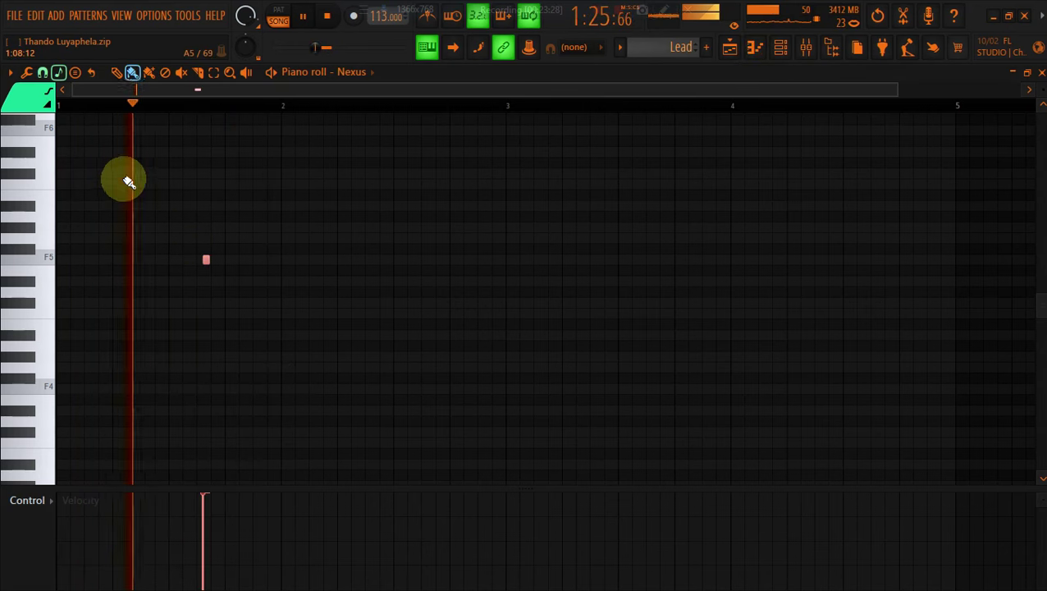
click(10, 72)
mouse_move(100, 166)
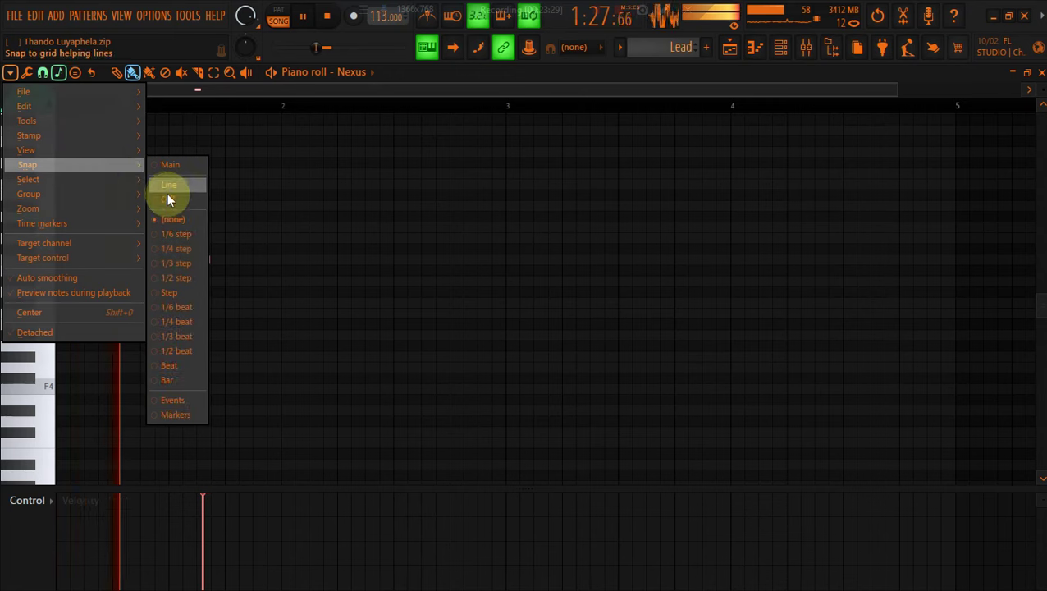
click(168, 191)
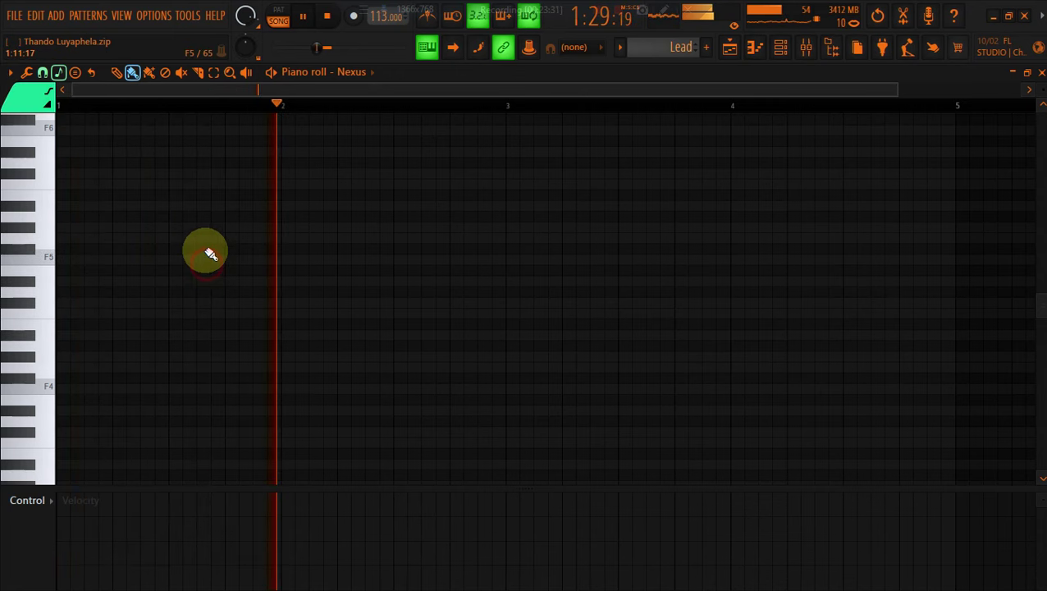
Paint an F6 note at step 12 of bar 1 in the Nexus piano roll
click(199, 129)
scroll(203, 131, up, 1)
scroll(204, 136, up, 1)
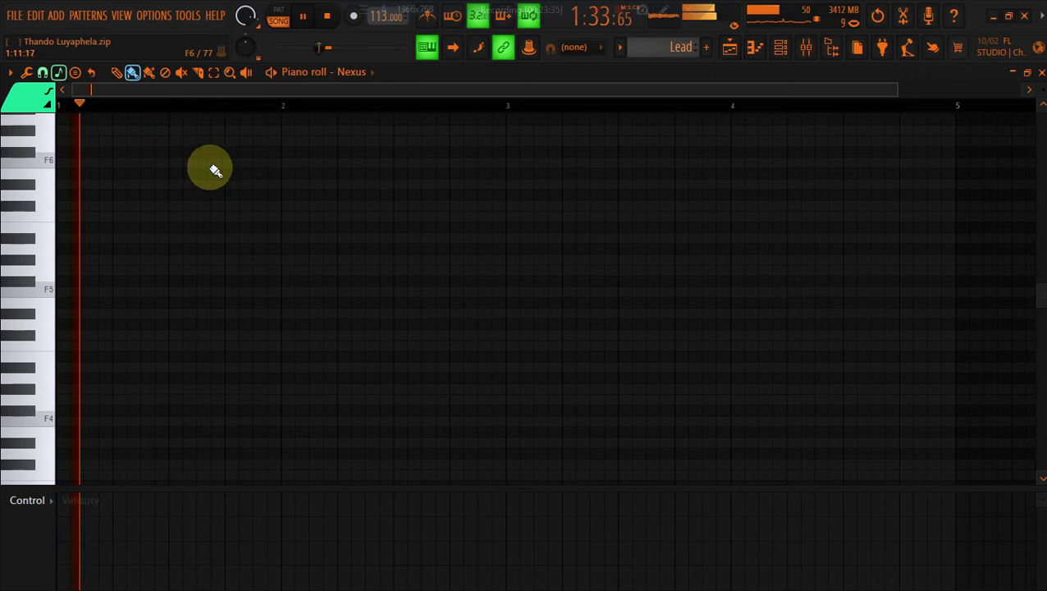
click(214, 165)
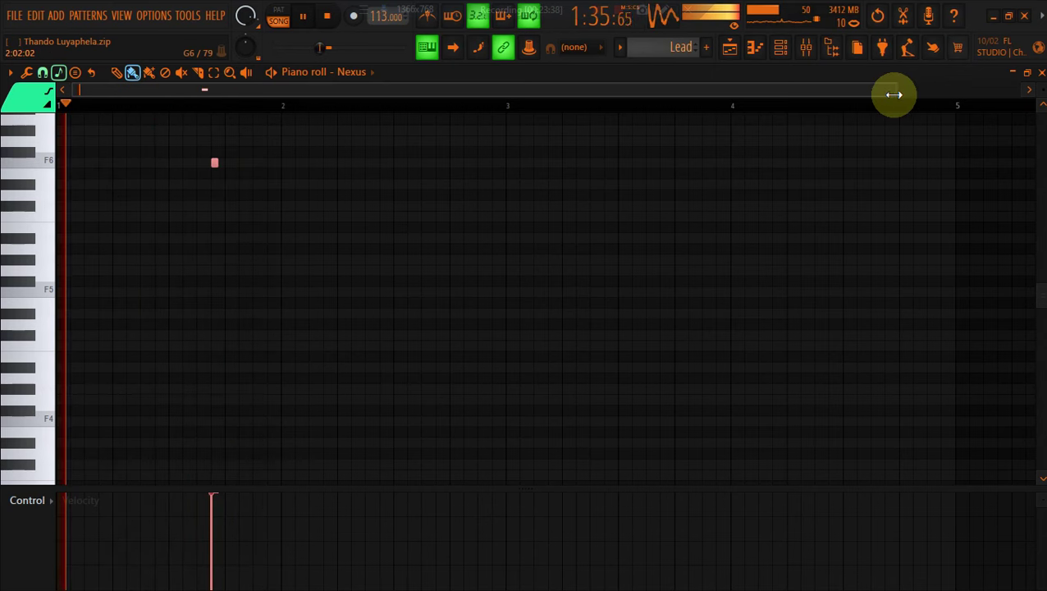
drag(895, 93, 634, 99)
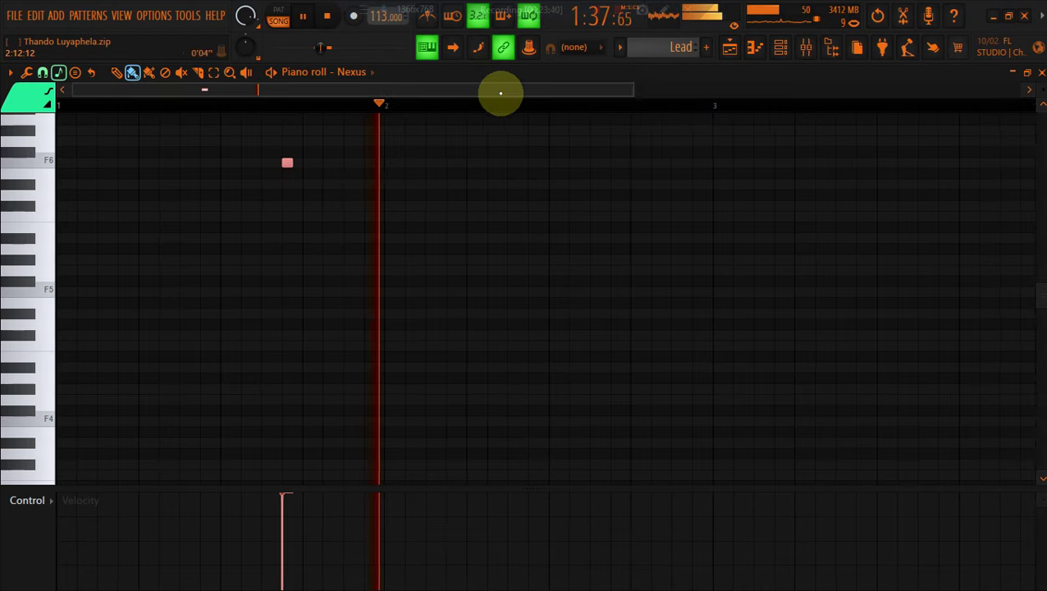
Try a second note at step 11 during playback, shifting it through several pitches around the F6 note
click(271, 164)
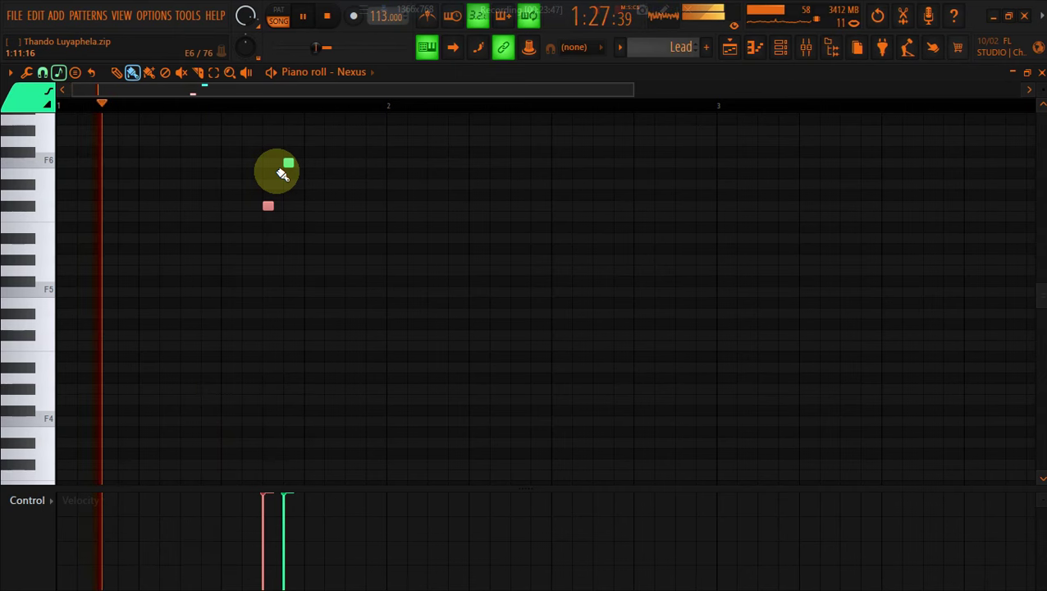
key(shift+Down)
key(shift+Down)
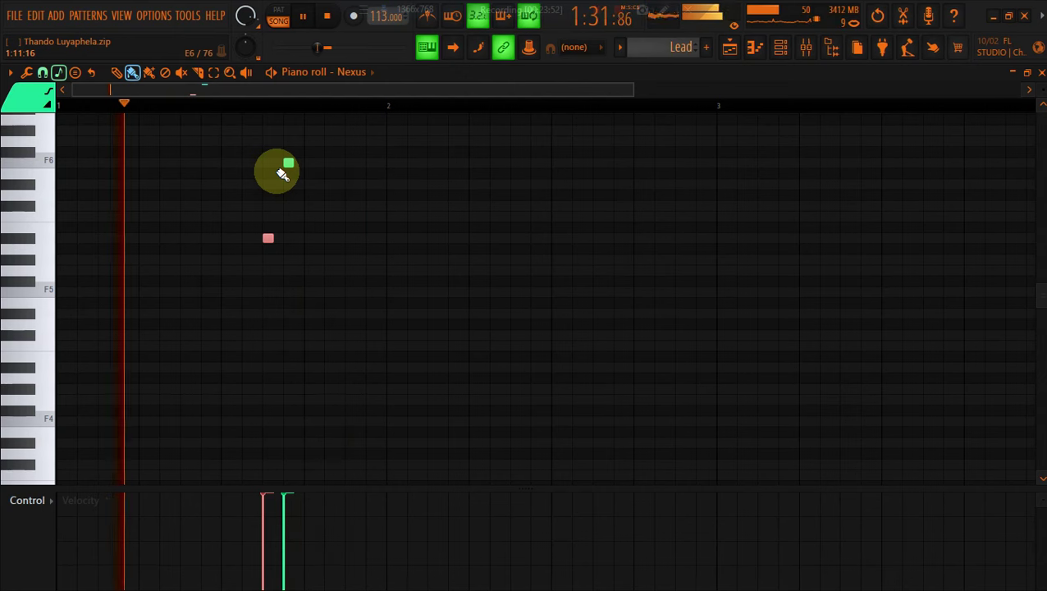
key(ctrl+Up)
scroll(283, 174, up, 1)
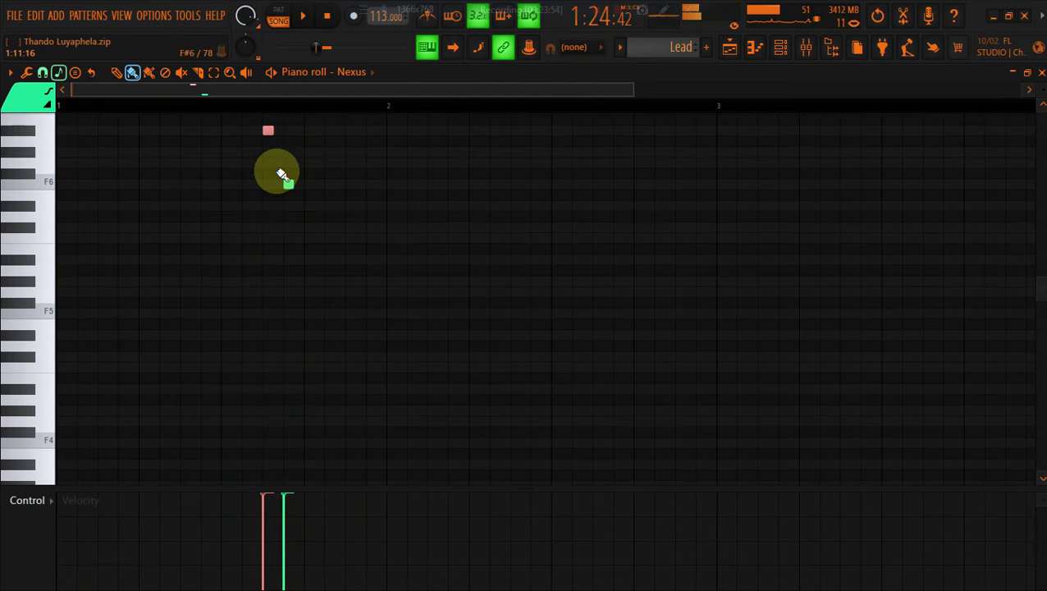
scroll(283, 174, up, 1)
key(space)
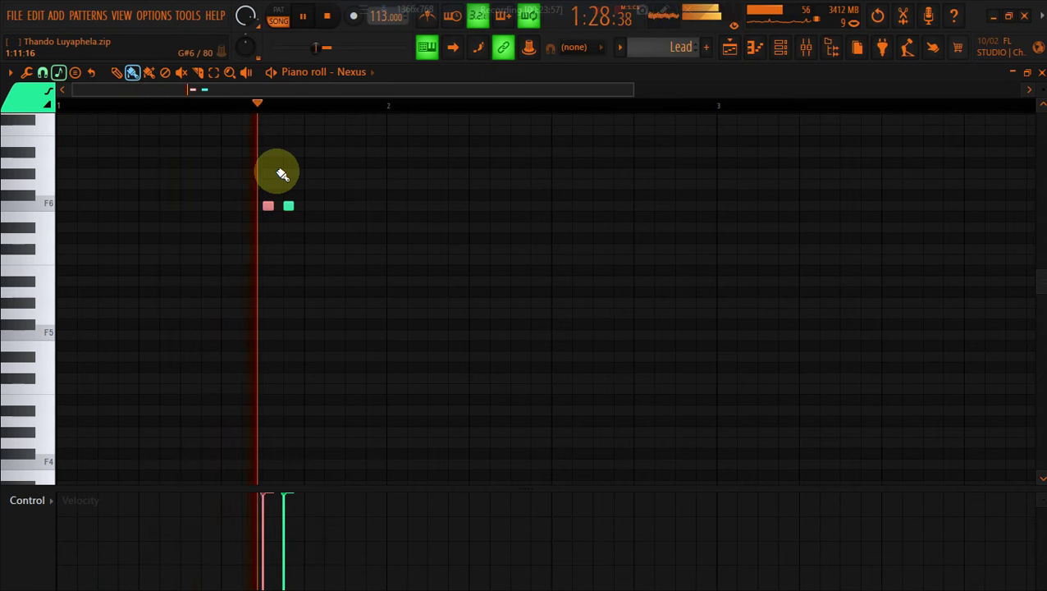
Rework the phrase by auditioning A#6, then keep a single F6 note at step 12 and add a G5 note at step 11
right_click(288, 206)
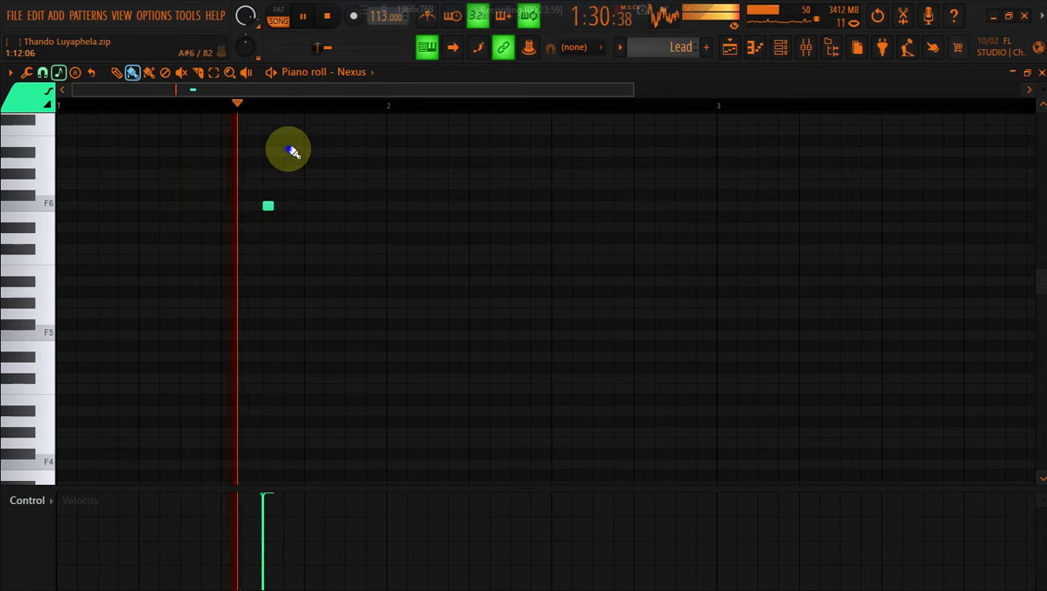
click(288, 148)
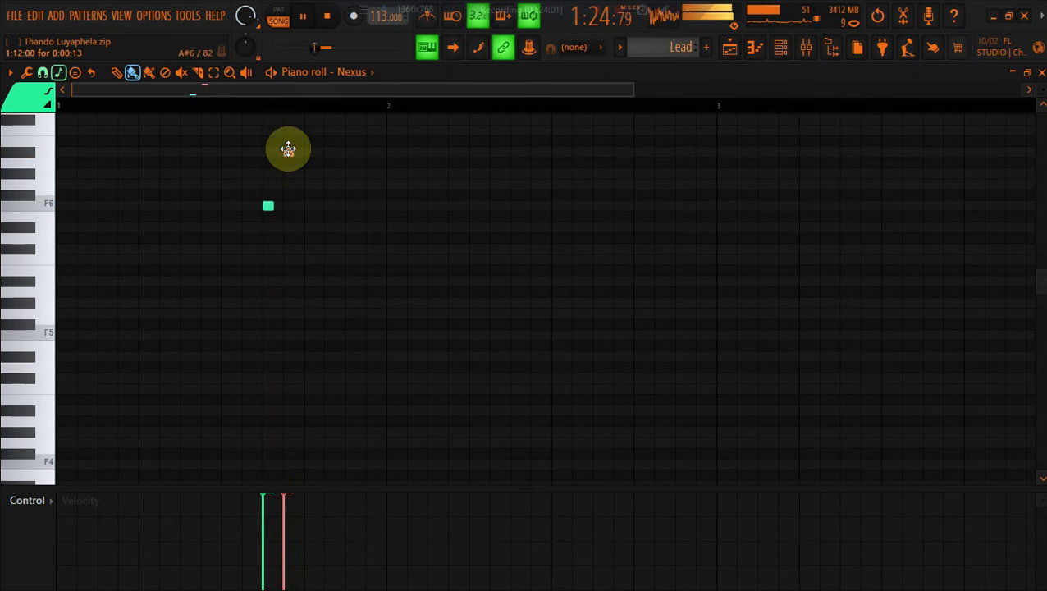
click(289, 206)
right_click(288, 150)
right_click(268, 206)
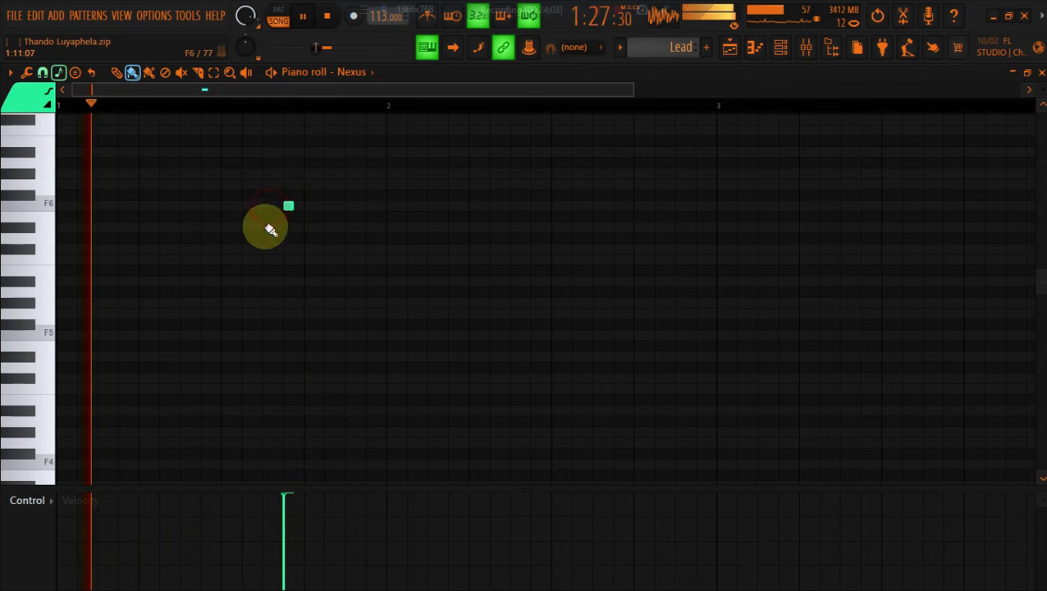
click(271, 315)
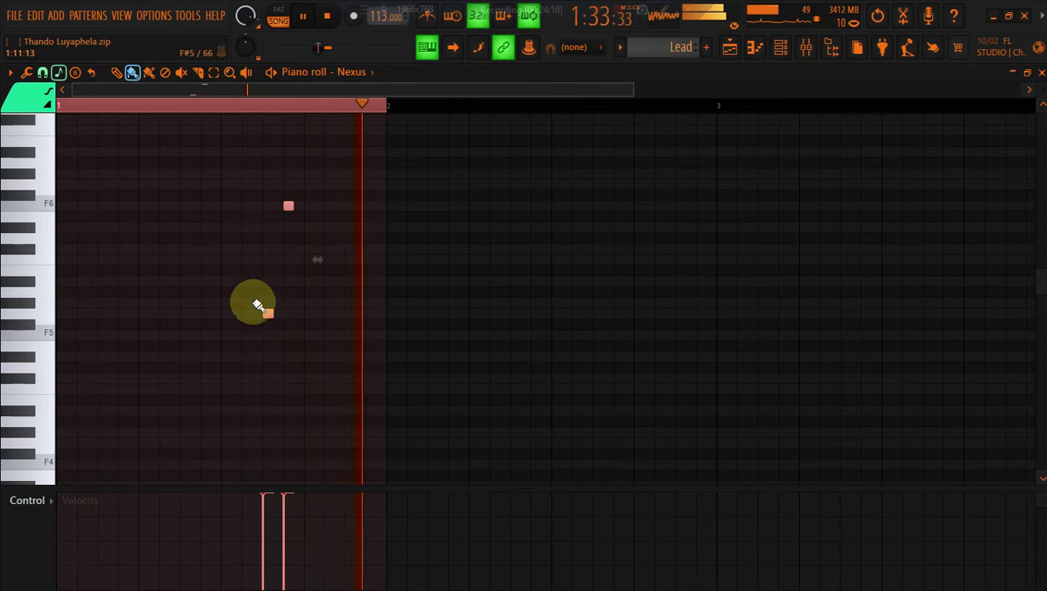
Turn piano roll snapping off and shorten the G5 and F6 notes to 8 ticks each
click(9, 72)
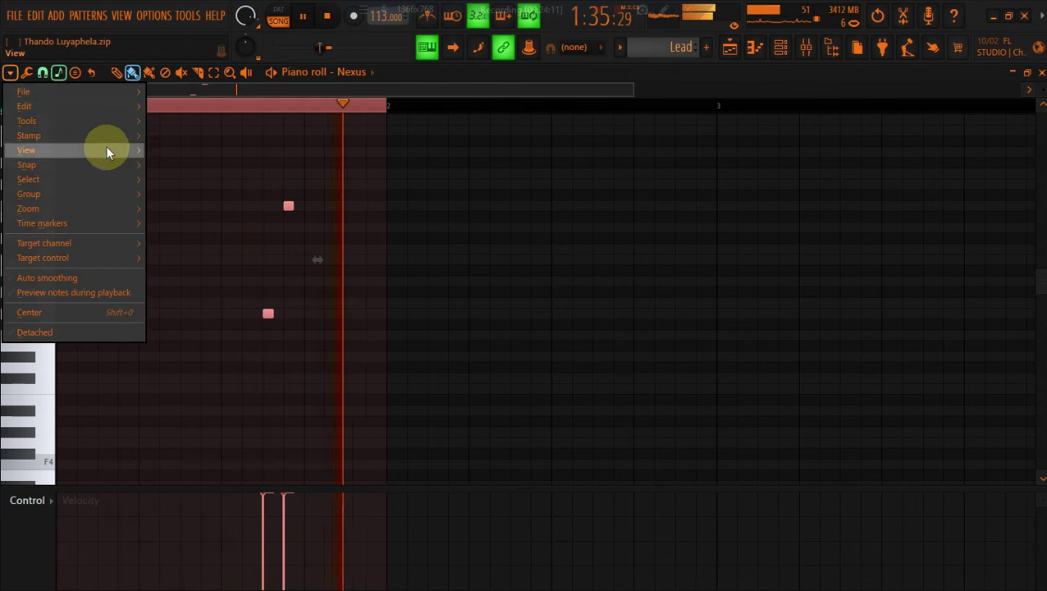
mouse_move(117, 163)
click(176, 220)
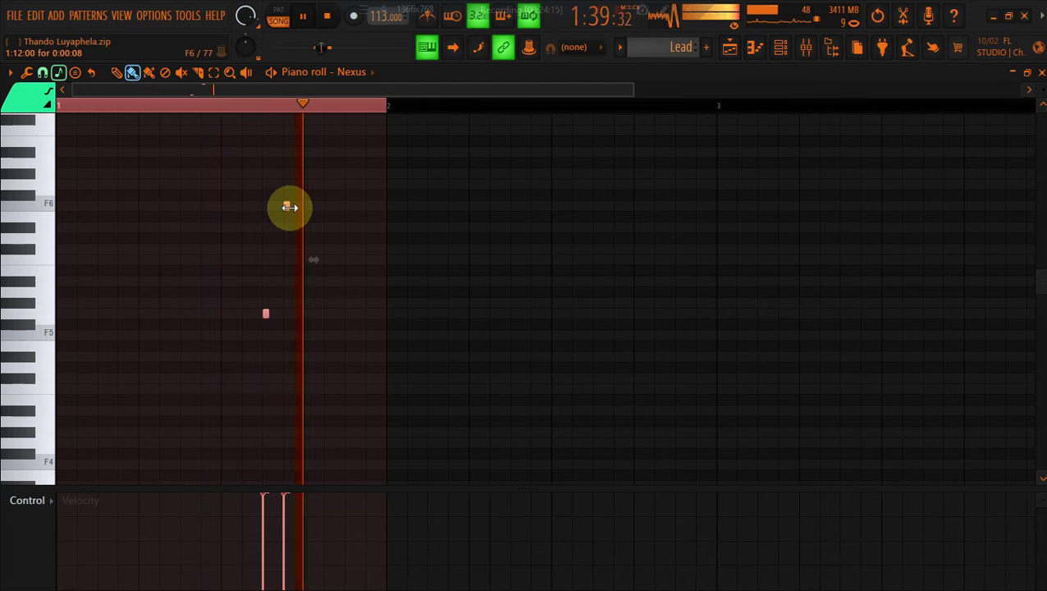
click(10, 72)
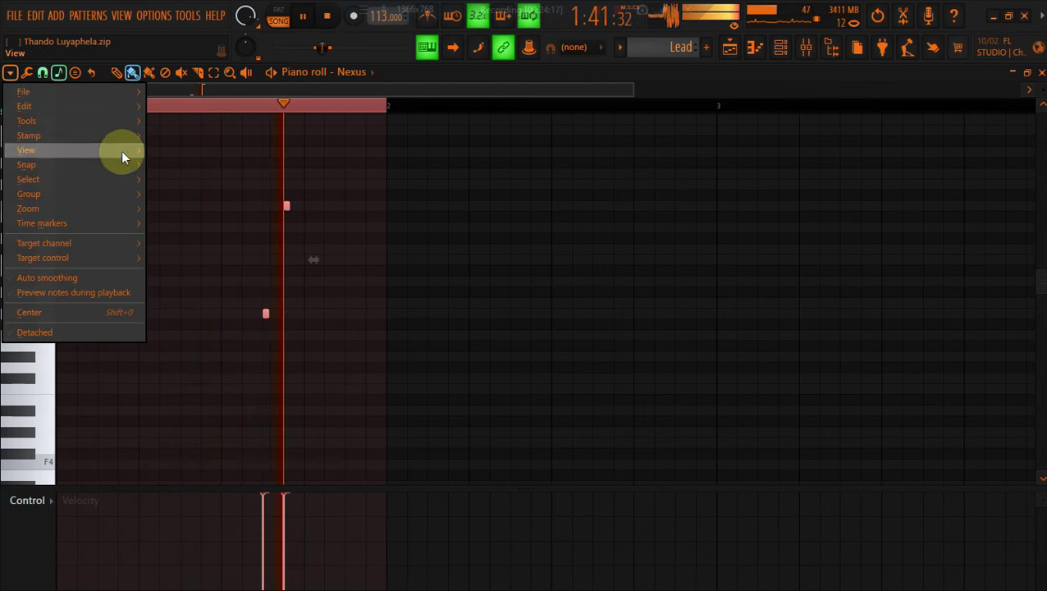
mouse_move(126, 165)
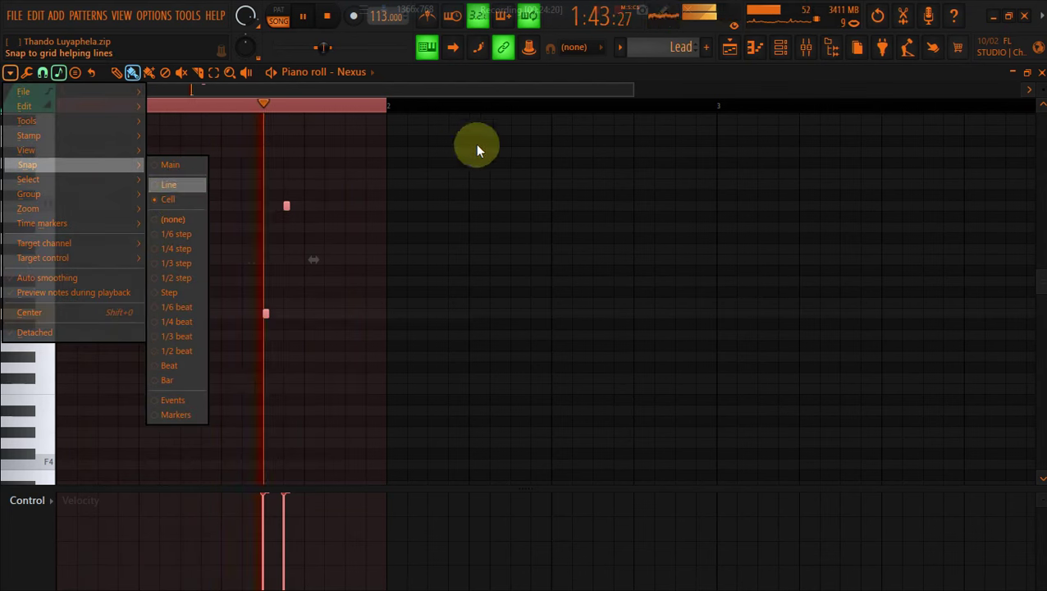
Bring up the Nexus plugin from the channel rack and route its channel to the Master mixer track
click(756, 50)
click(778, 51)
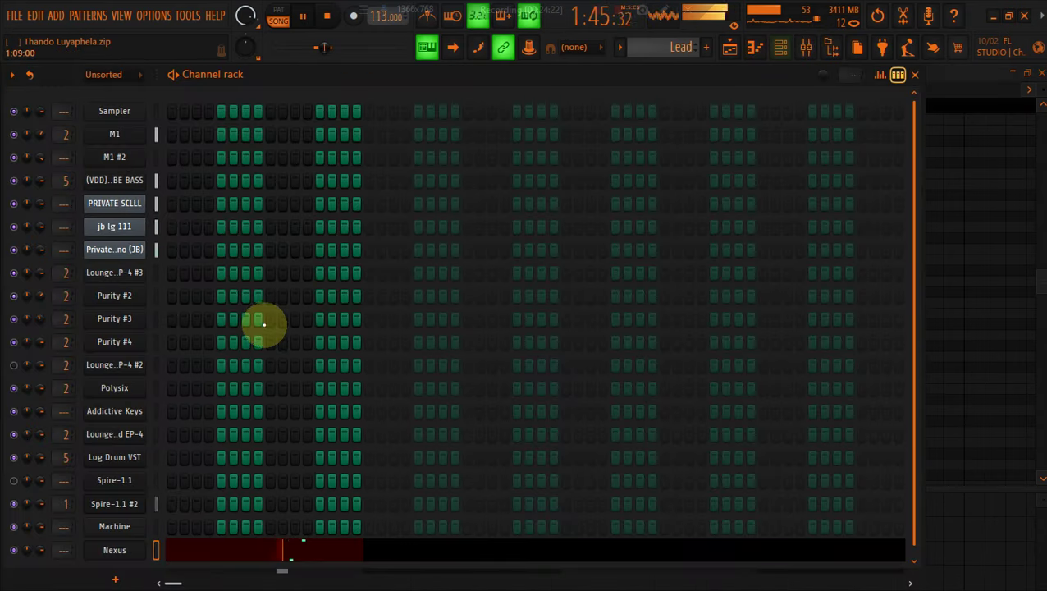
click(102, 550)
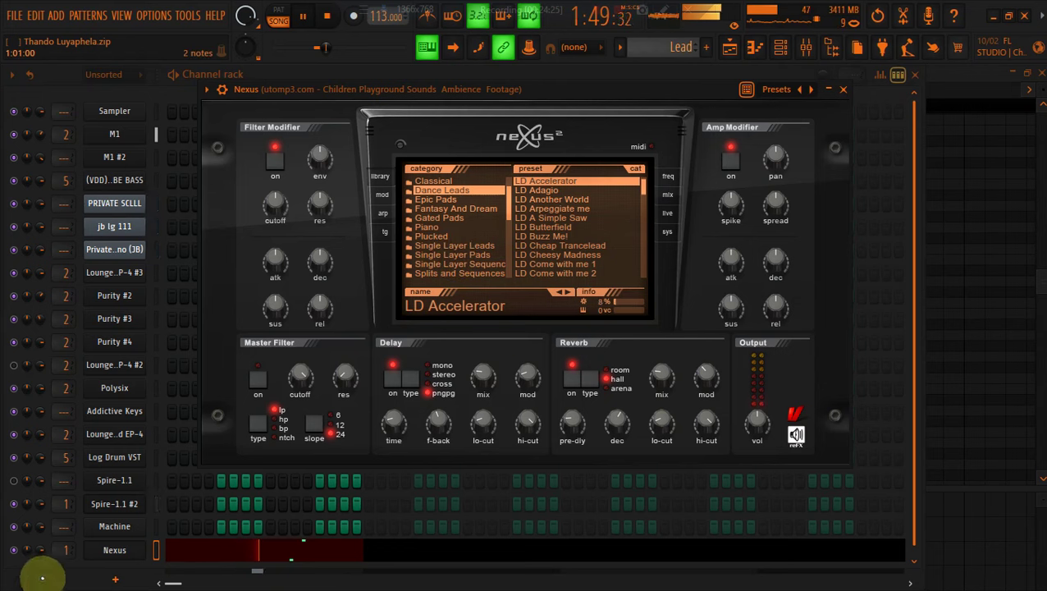
drag(67, 550, 68, 548)
click(91, 549)
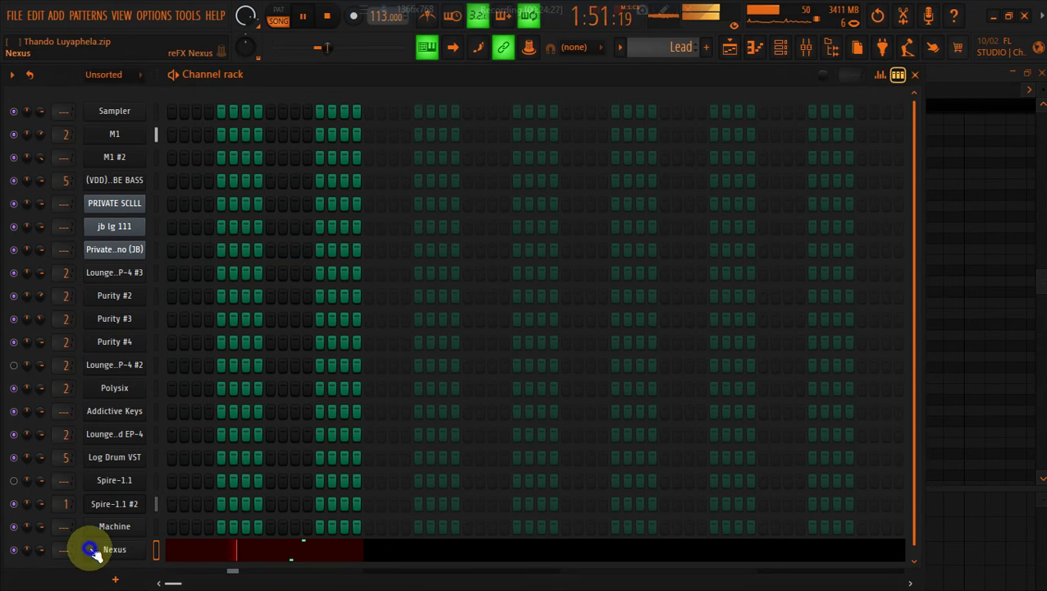
Audition the LD Adagio, LD Ultranoize and LD Tibbo Sawlead presets from the Dance Leads category in Nexus
click(566, 189)
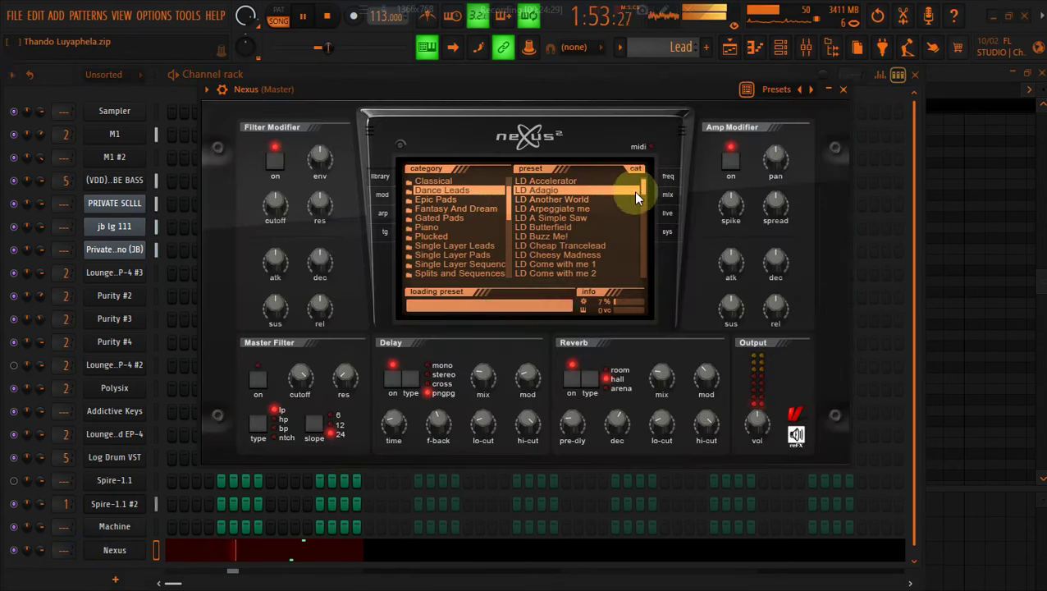
drag(645, 221, 642, 284)
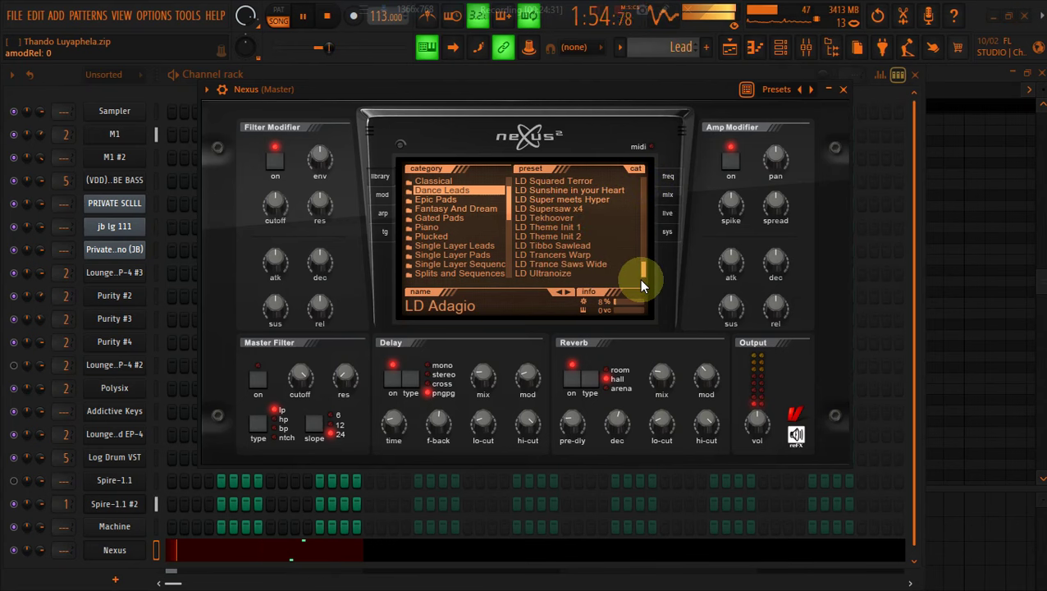
click(588, 274)
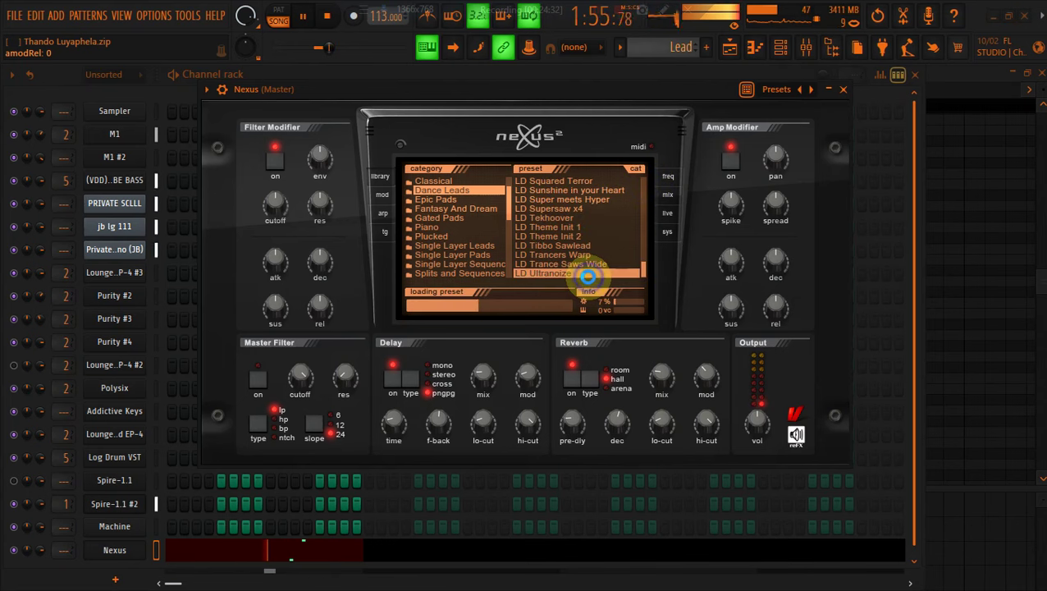
click(584, 245)
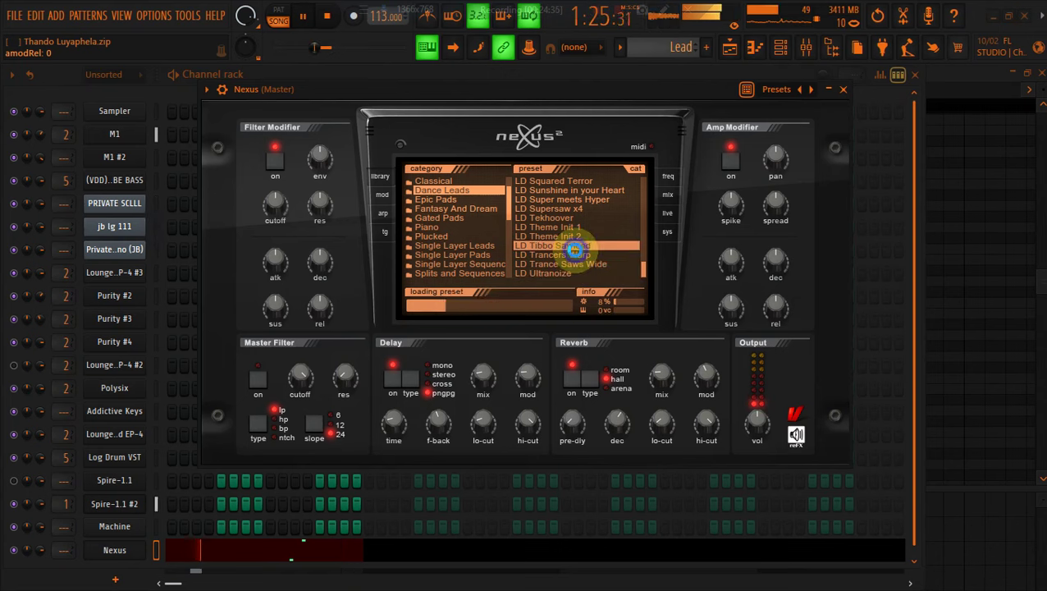
Load the LD Sunshine in your Heart preset in Nexus and set its reverb mix to 38
drag(642, 274, 645, 257)
click(604, 255)
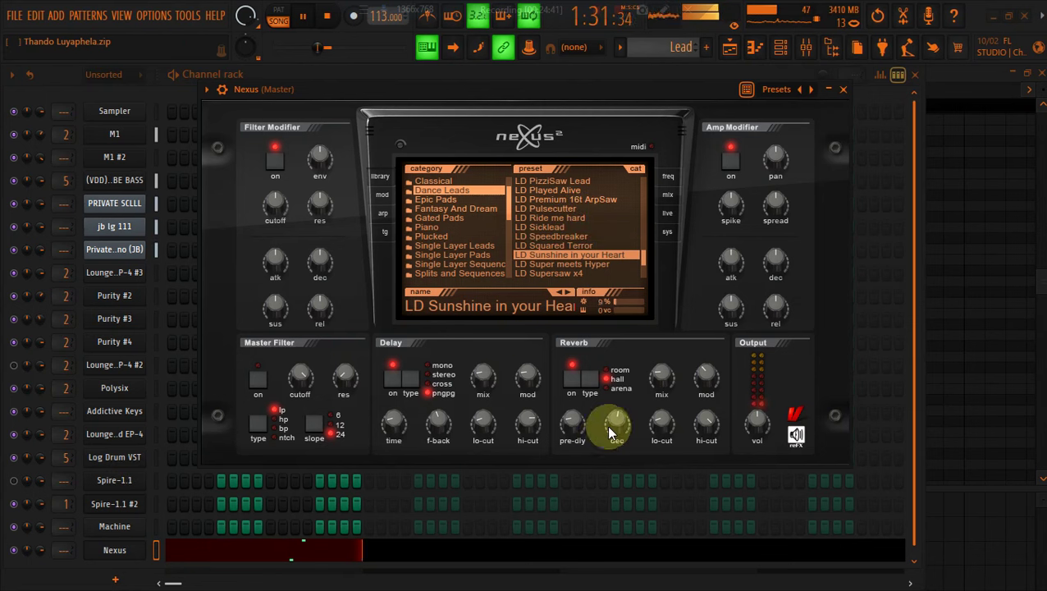
drag(675, 380, 669, 358)
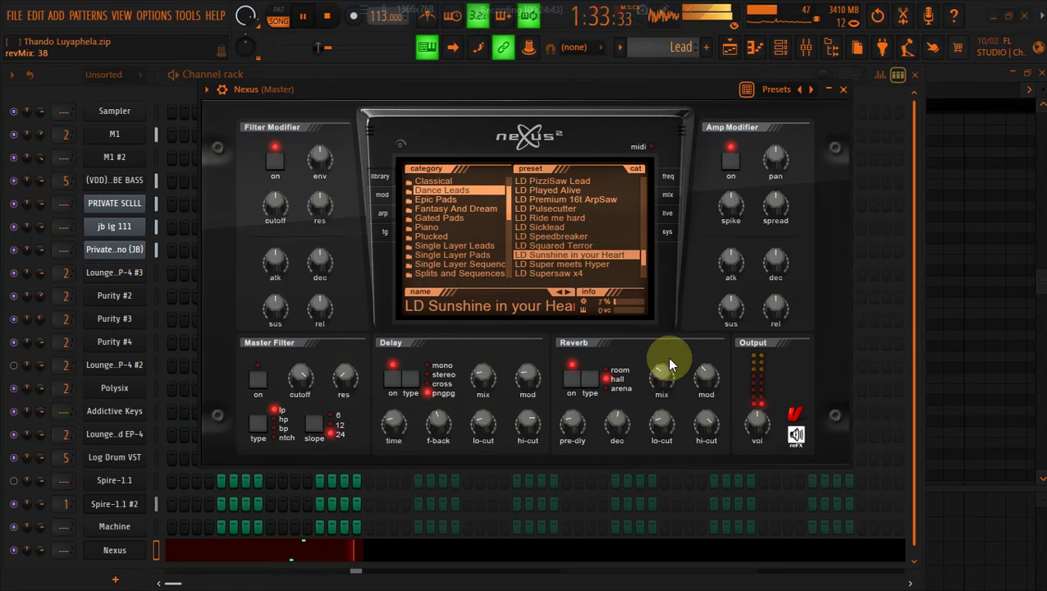
click(733, 55)
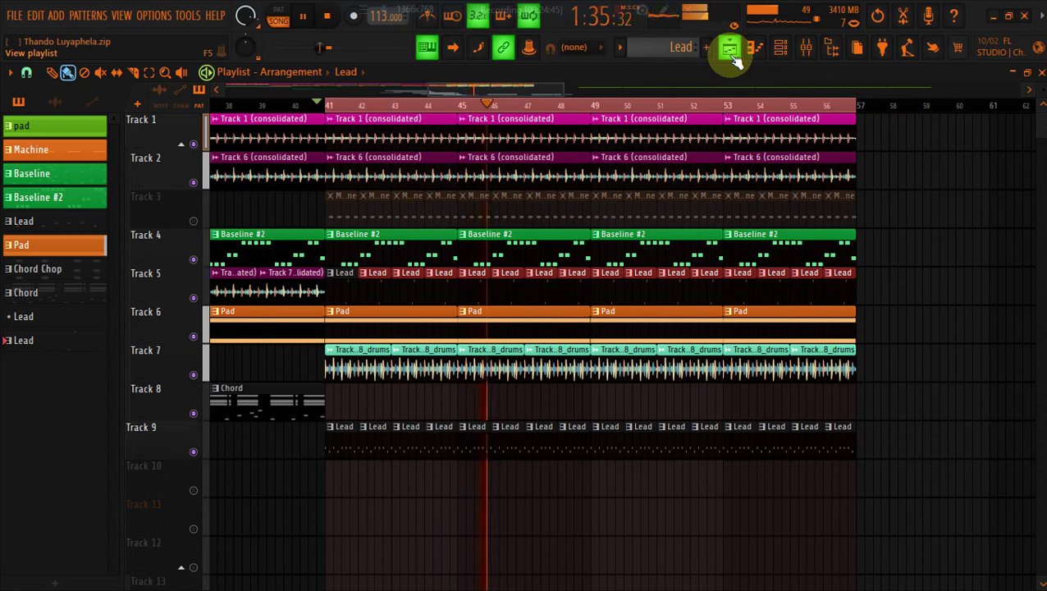
click(733, 54)
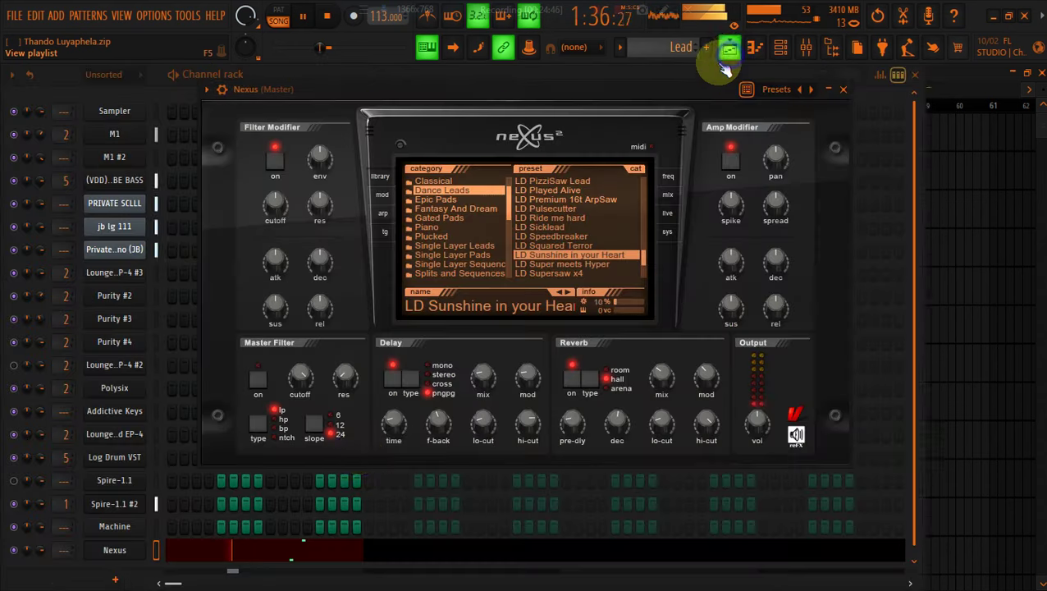
Undo the last lengthening of the two Nexus notes and fine-tune their lengths with piano roll snapping off
click(273, 555)
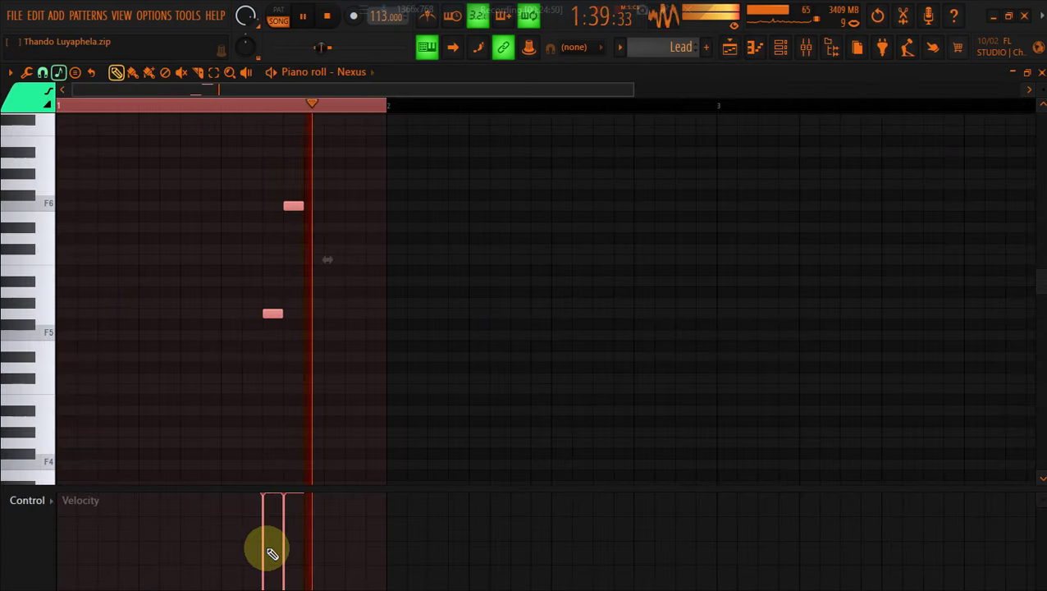
drag(633, 89, 524, 88)
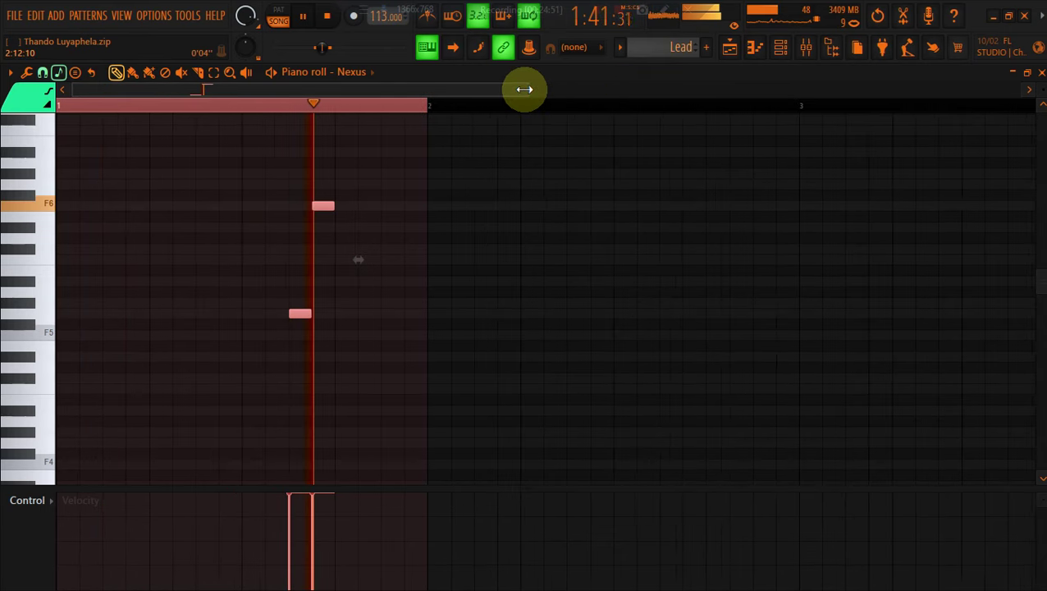
key(ctrl+z)
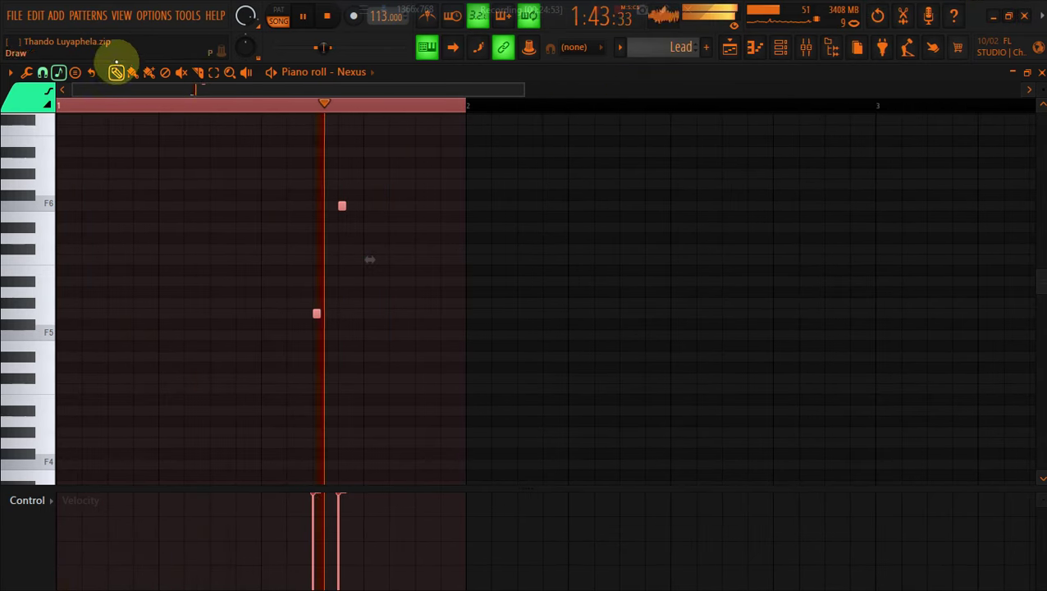
click(10, 72)
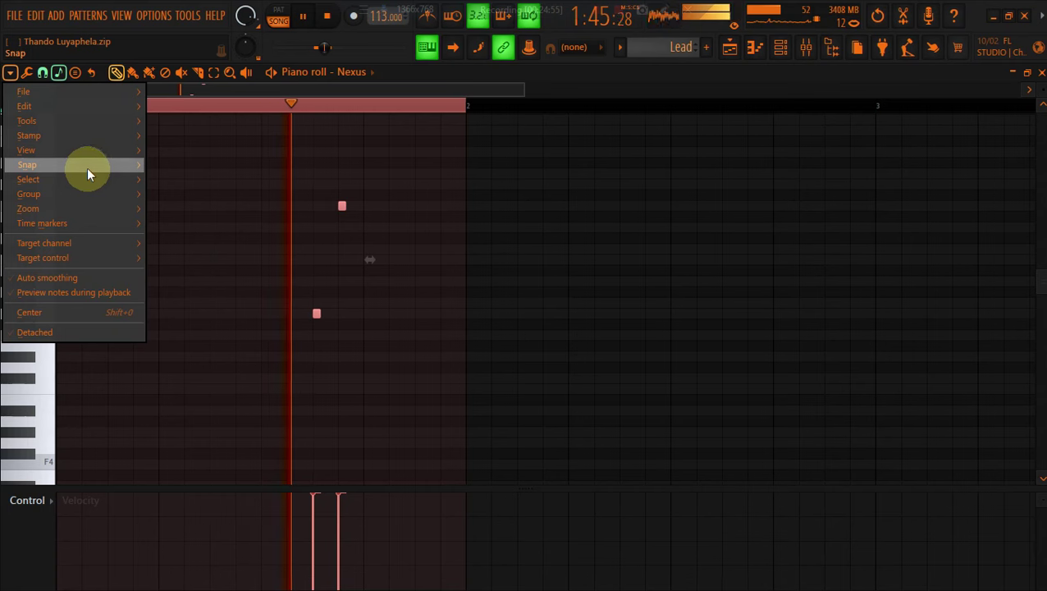
mouse_move(87, 166)
click(177, 221)
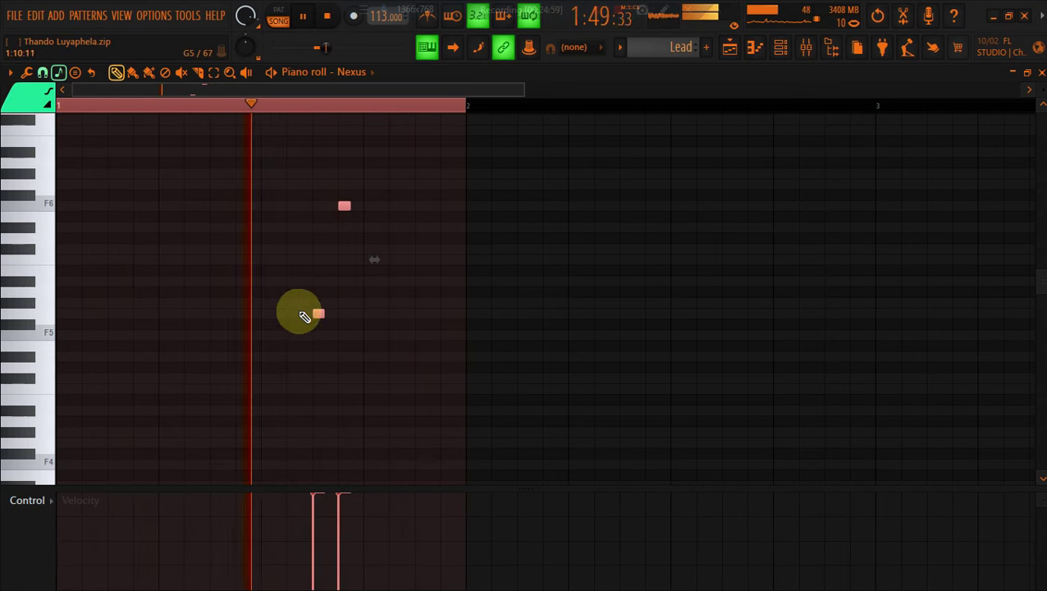
Change the piano roll snap setting, and bring the Nexus plugin back up from the channel rack
click(25, 91)
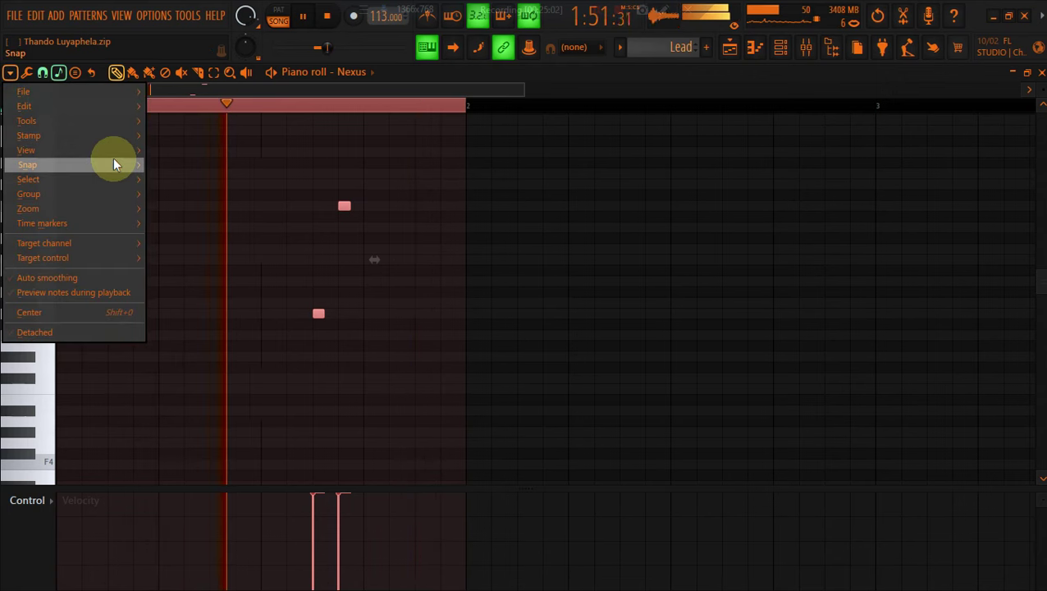
mouse_move(112, 162)
click(168, 206)
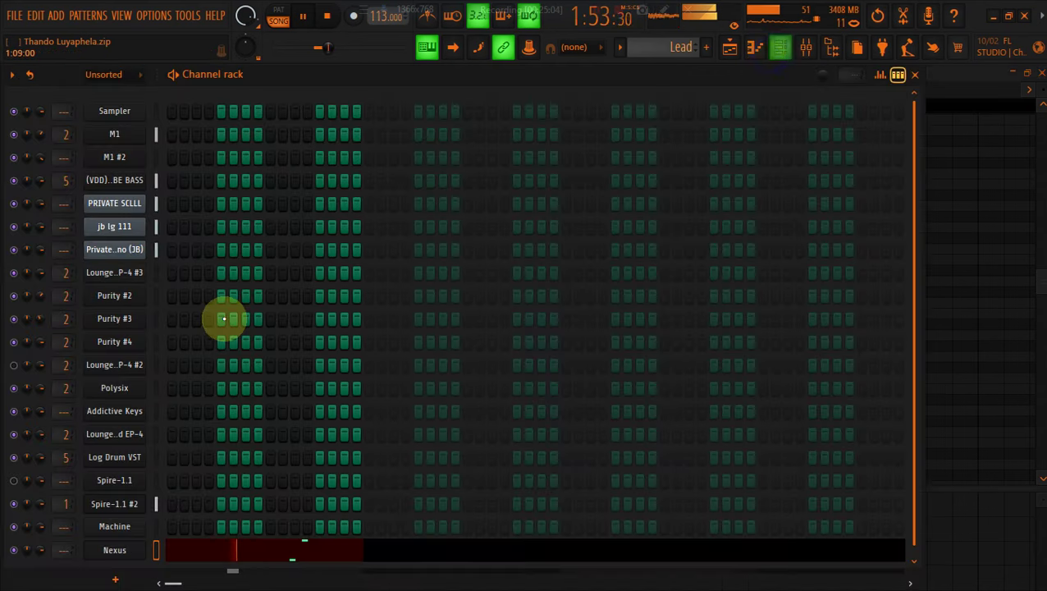
click(779, 49)
click(116, 551)
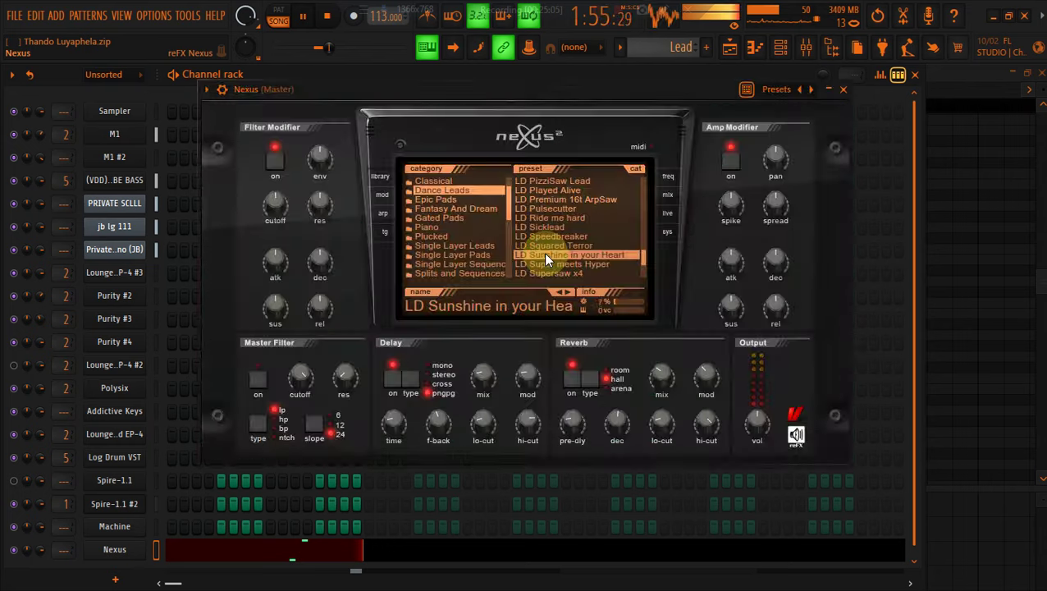
Audition the LD Squared Terror, LD Speedbreaker, LD PizziSaw Lead, LD On the move and LD Mr Vago presets in Nexus
click(552, 245)
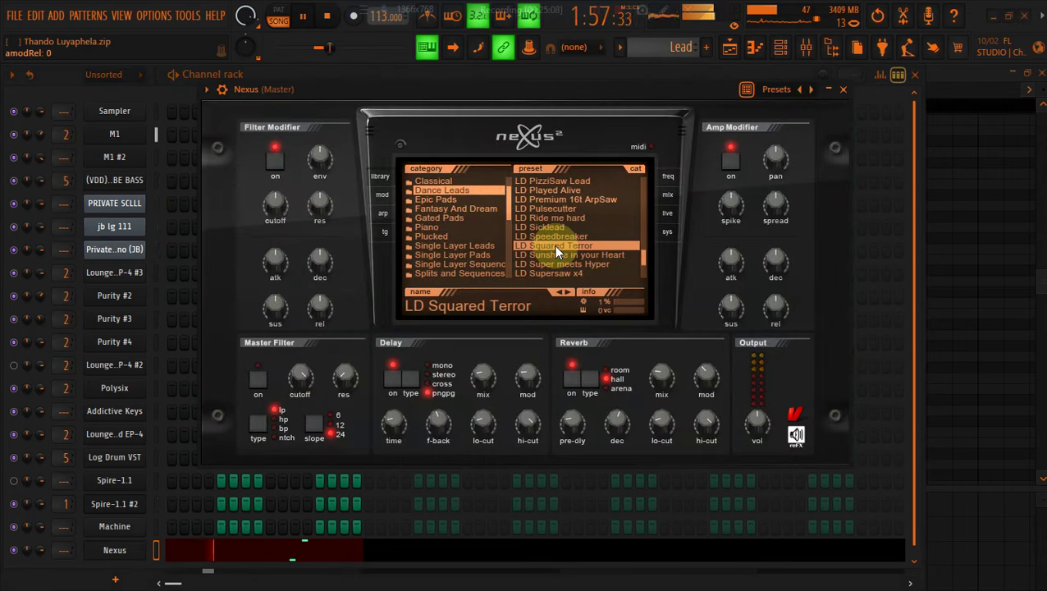
click(557, 237)
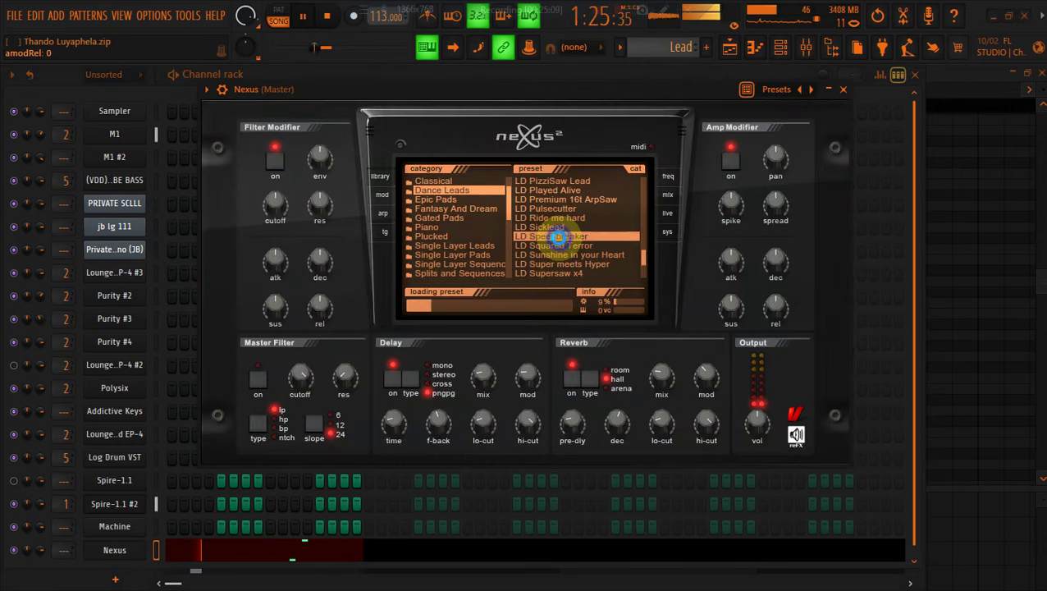
scroll(642, 260, up, 3)
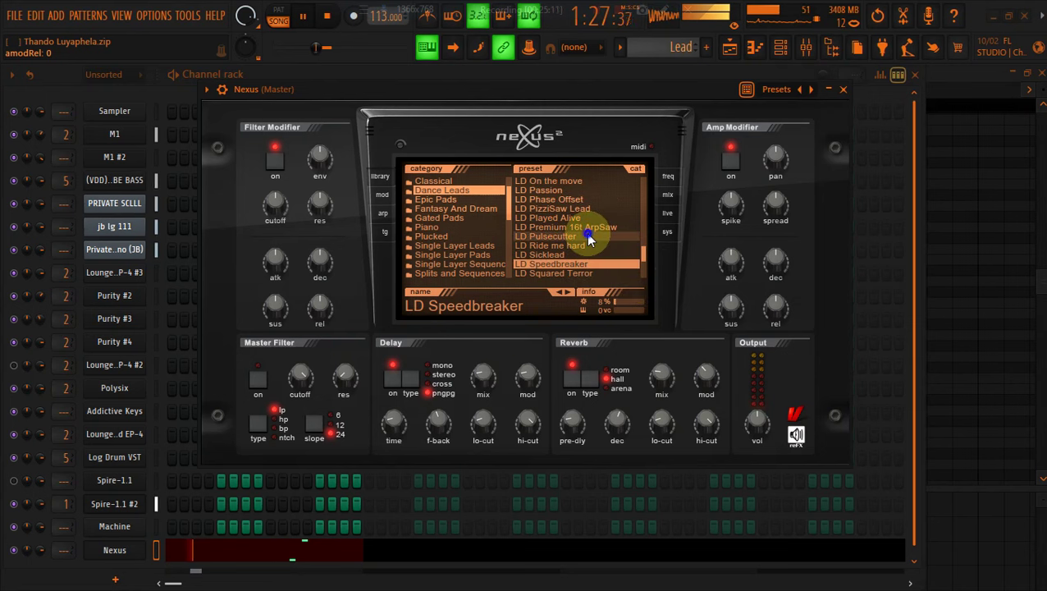
scroll(643, 260, up, 3)
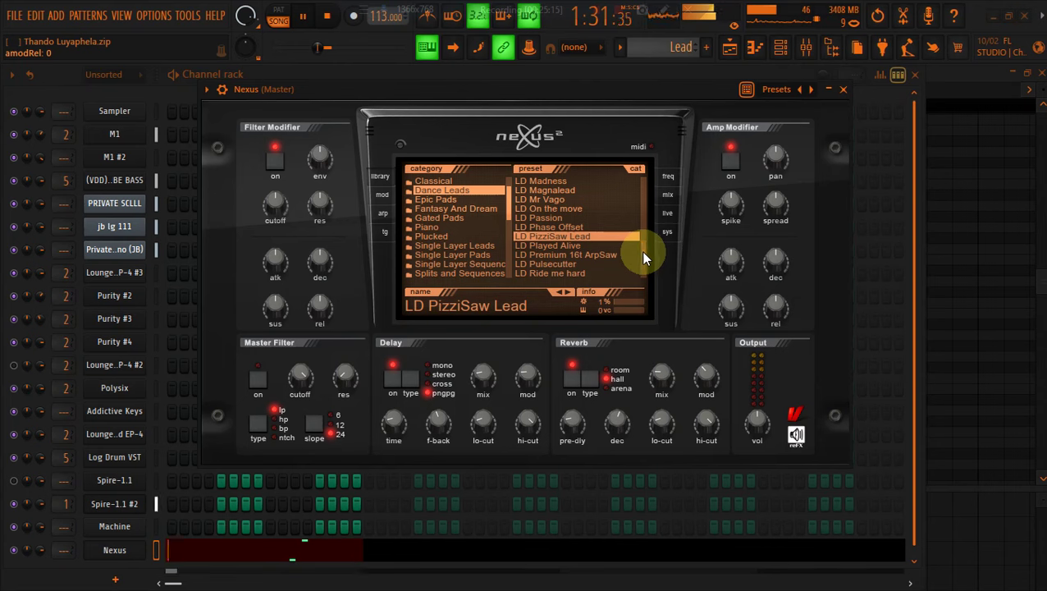
scroll(643, 252, up, 3)
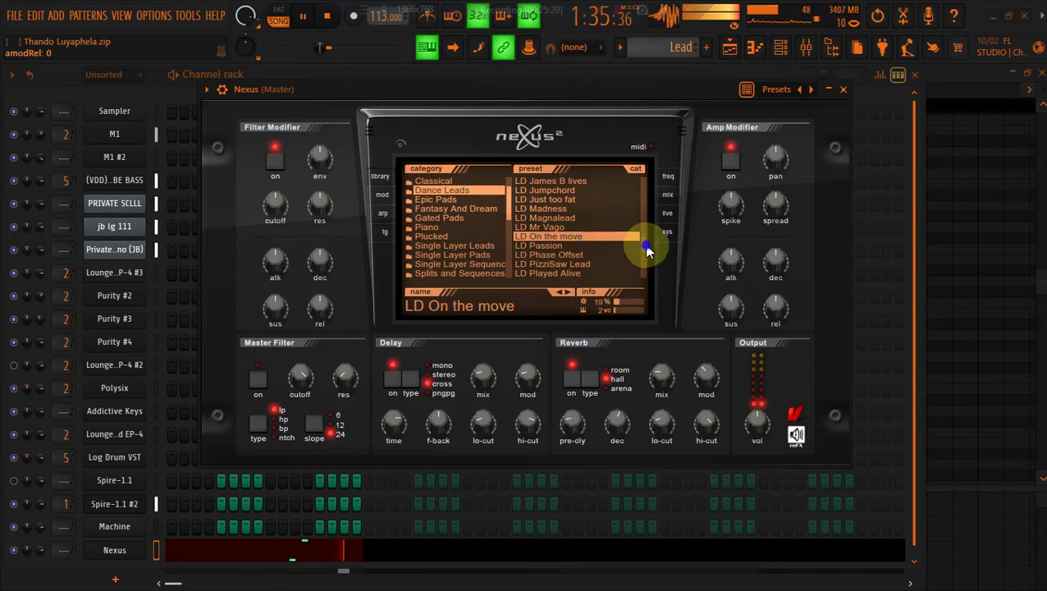
scroll(605, 245, up, 1)
click(633, 240)
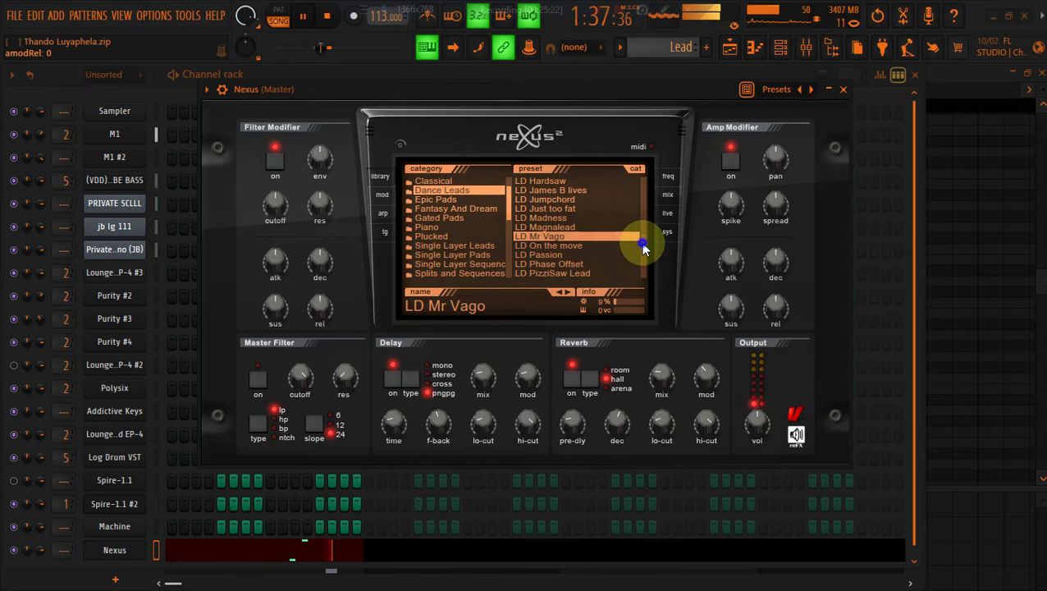
Try the LD Hands Up Hook 3 and LD Hands Up Hook 2 presets, and load LD German Trumpet 3 in Nexus
scroll(643, 246, up, 7)
click(620, 231)
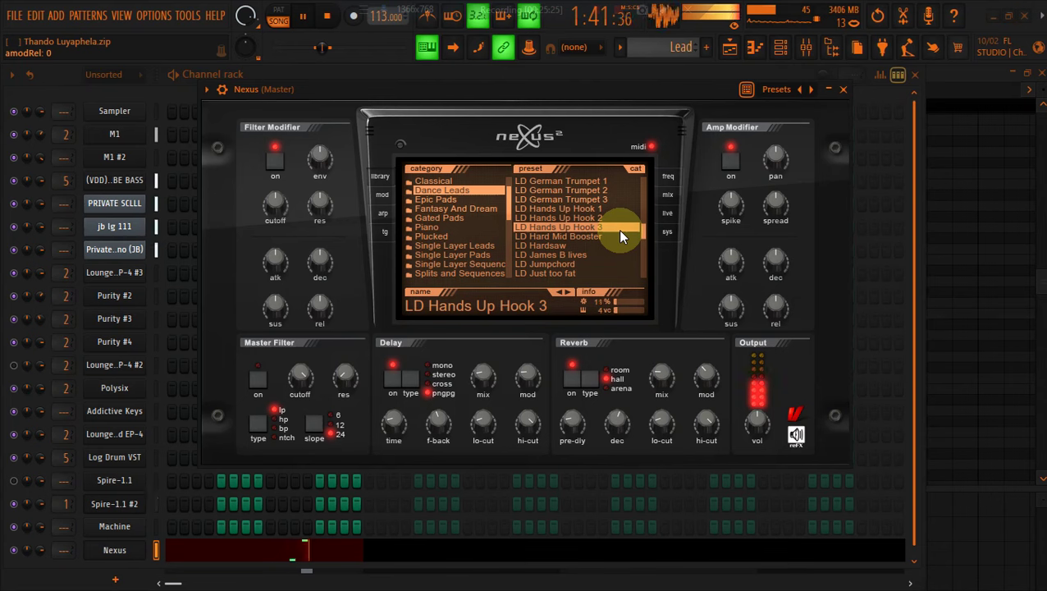
click(612, 216)
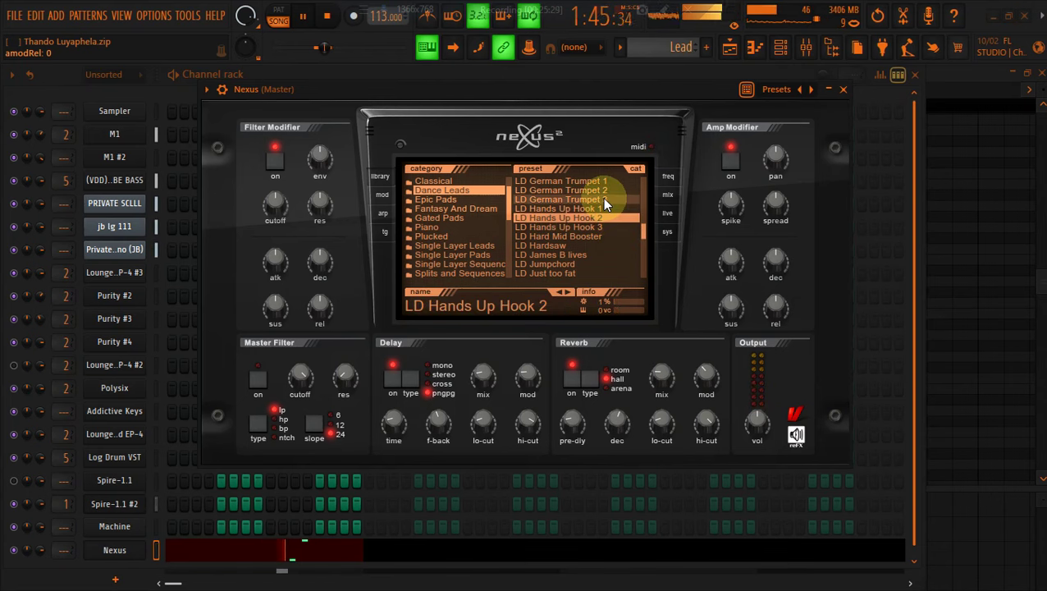
click(602, 199)
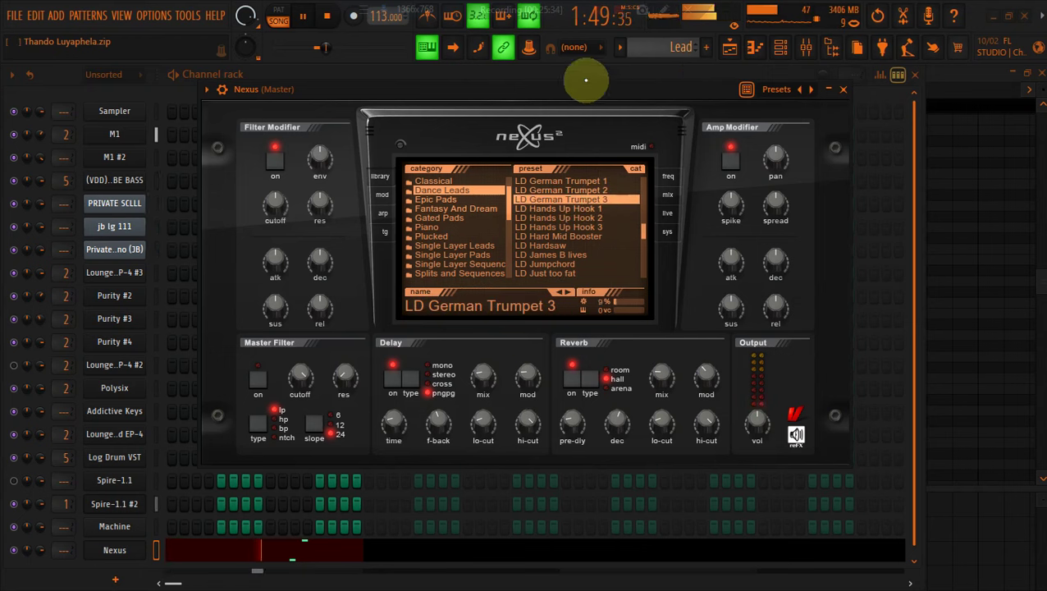
Close the Nexus window, route its channel to mixer track 2 and check that insert in the mixer
click(132, 95)
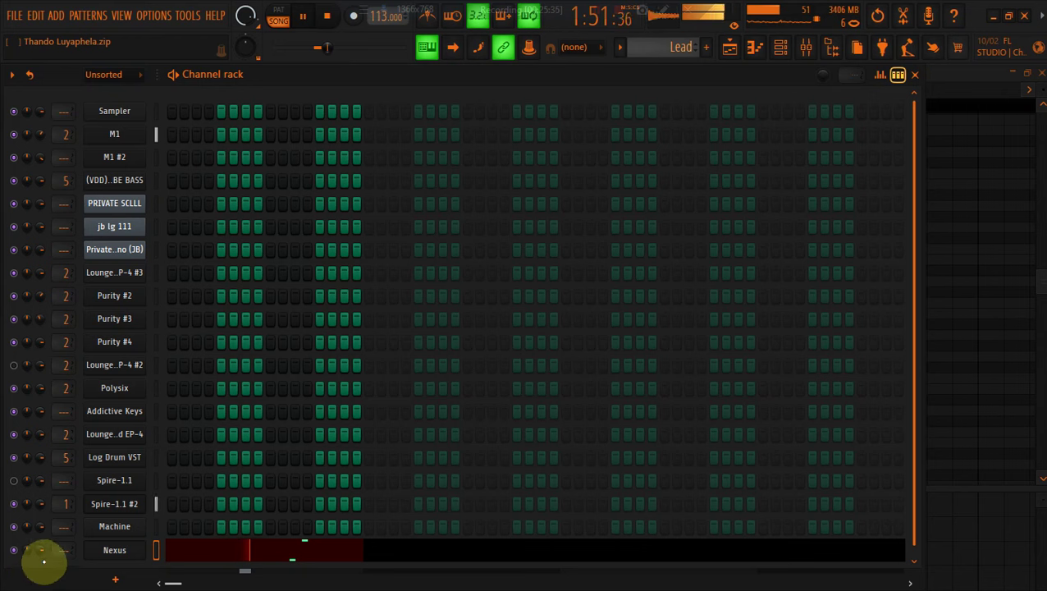
drag(62, 547, 62, 543)
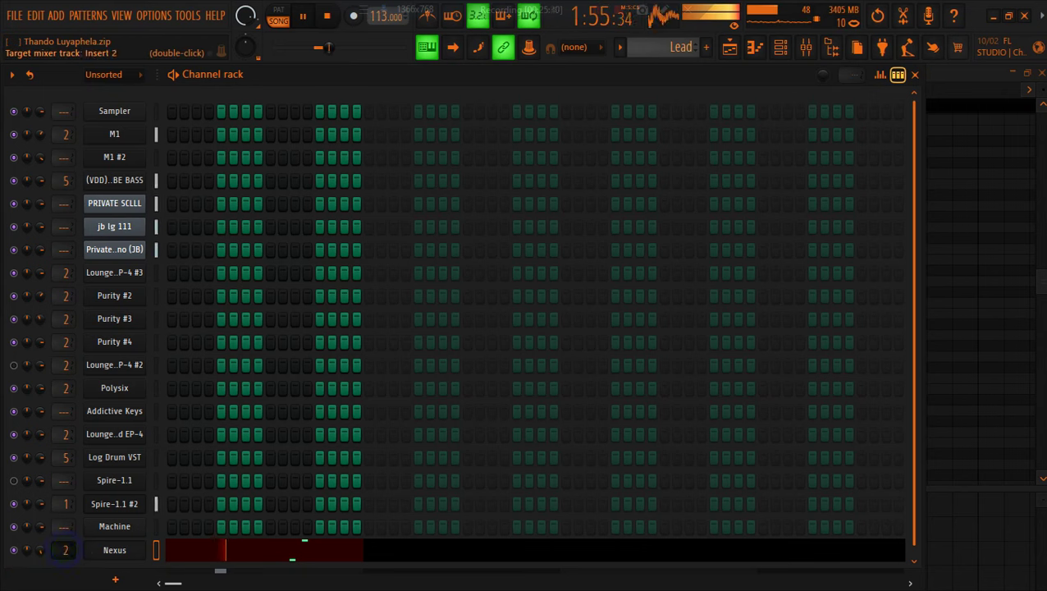
right_click(43, 550)
click(71, 333)
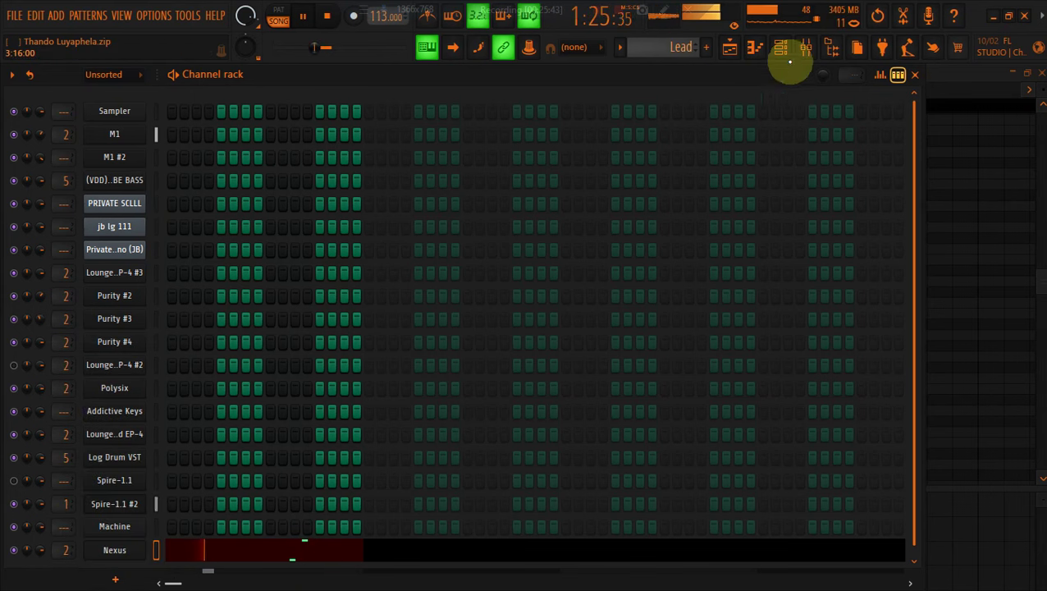
click(807, 48)
click(807, 47)
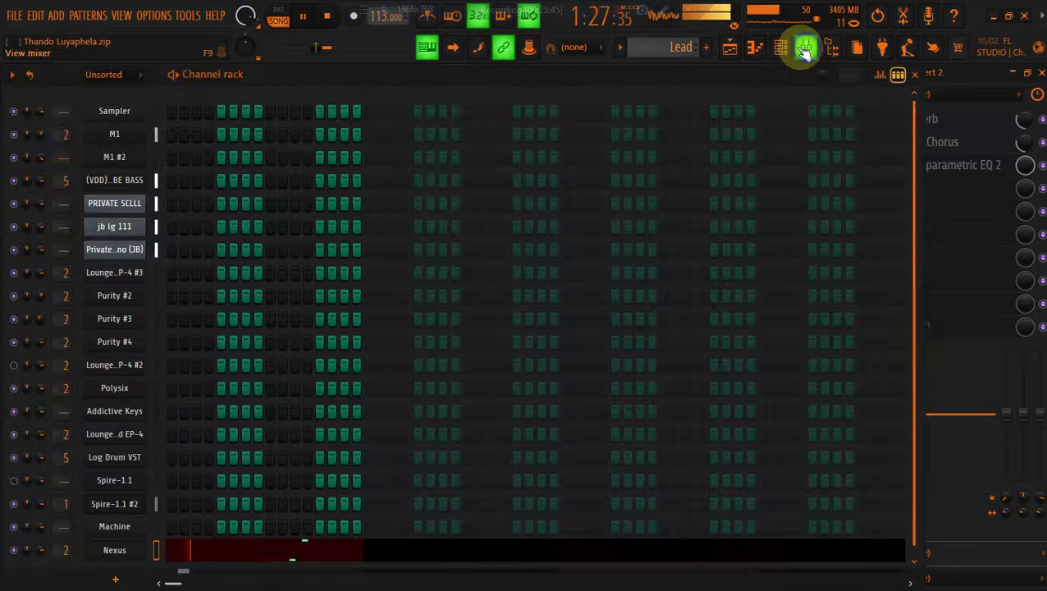
Unmute Track 3 in the playlist, and compare the loop with Track 9 muted and unmuted
click(729, 46)
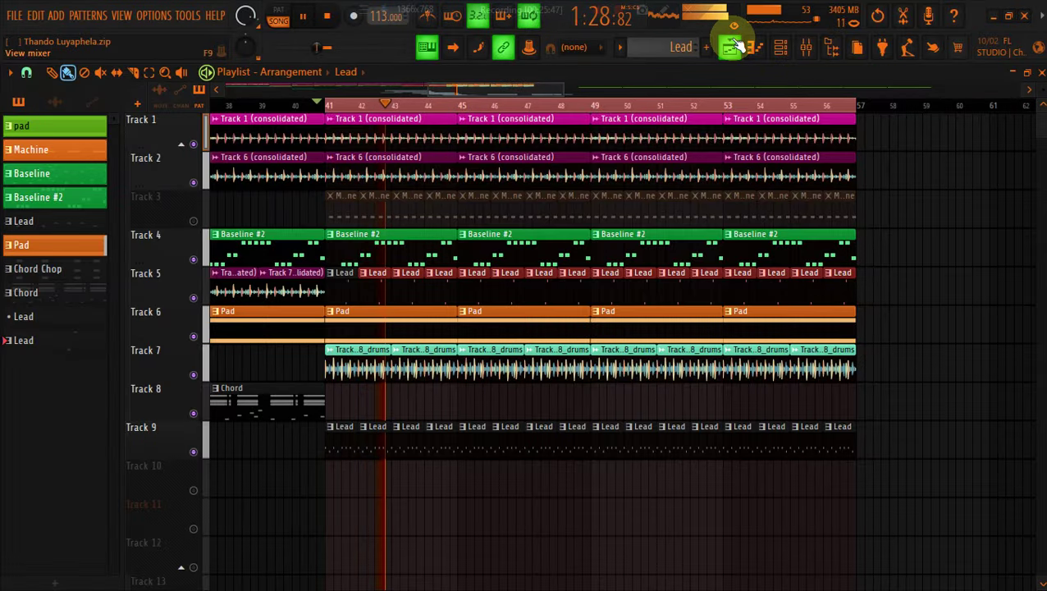
click(194, 221)
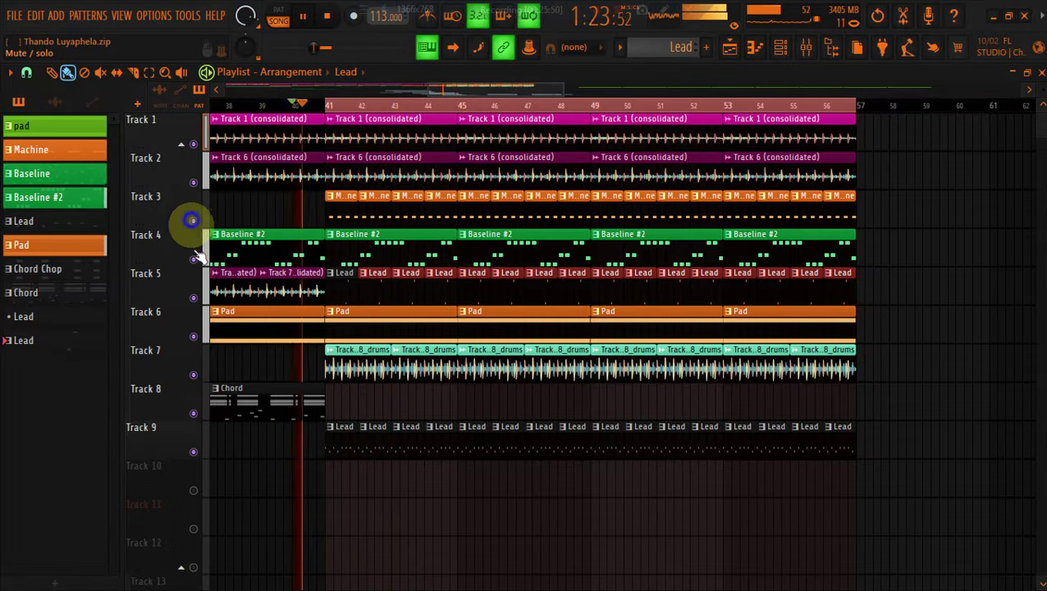
click(193, 452)
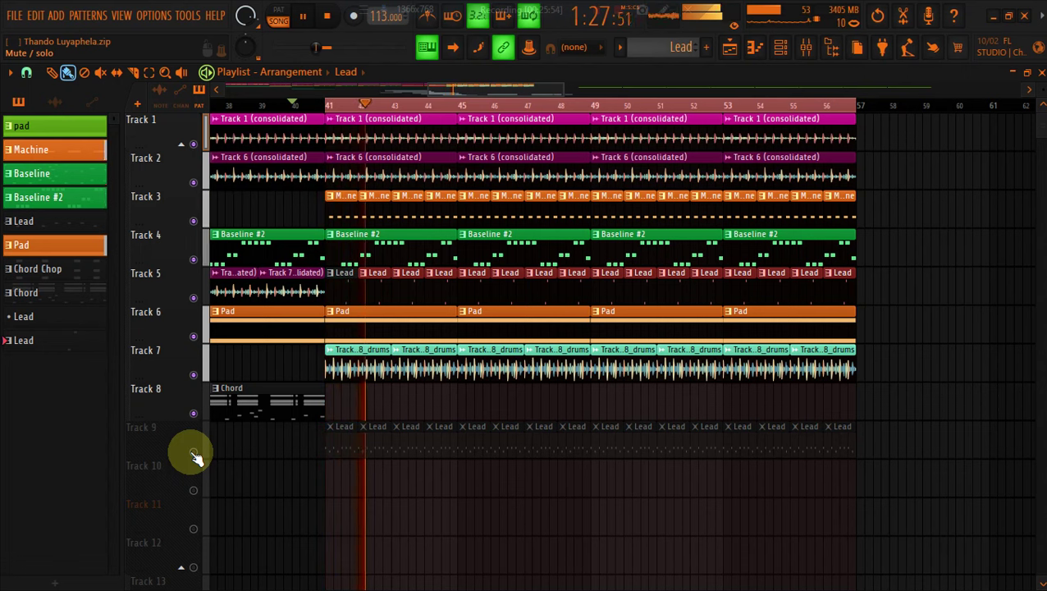
click(195, 453)
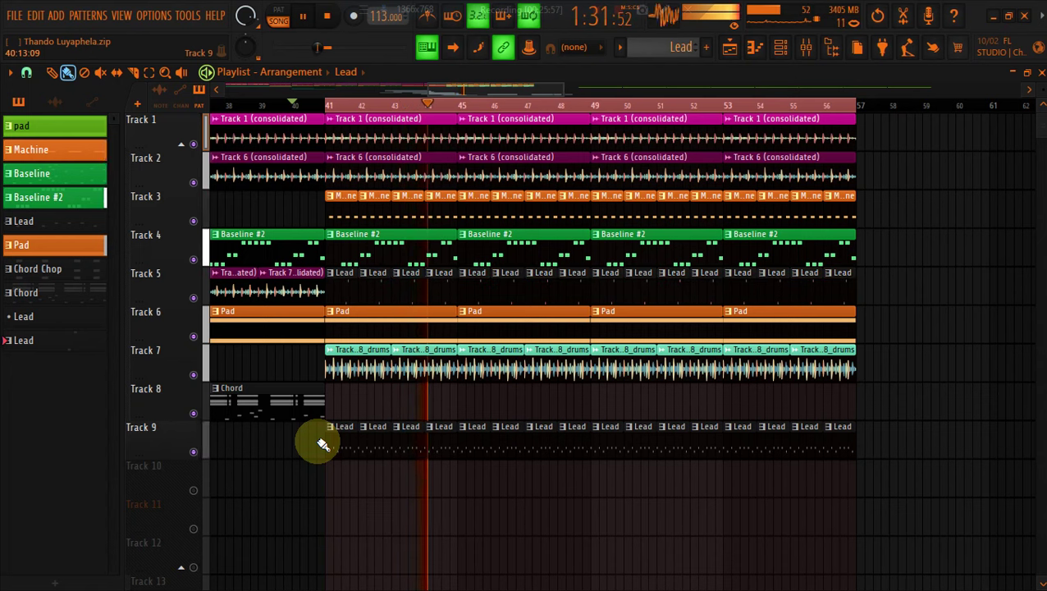
Remove the Track 9 Lead clips from bars 41 to 48 and set the playback loop to bars 49 to 56
mouse_move(324, 444)
mouse_down()
mouse_move(499, 465)
mouse_move(573, 447)
mouse_up()
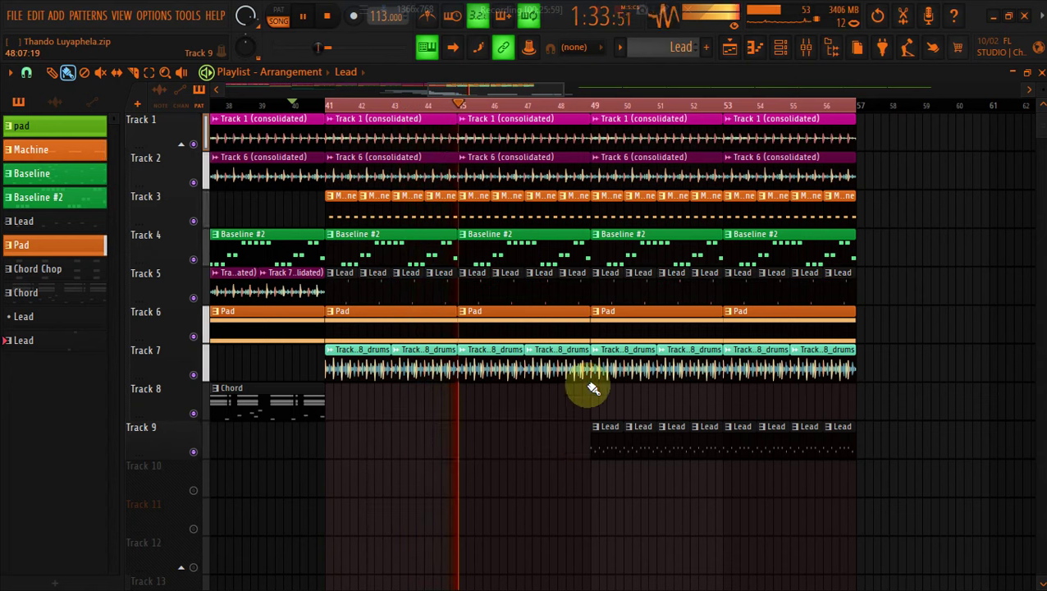
drag(474, 88, 510, 87)
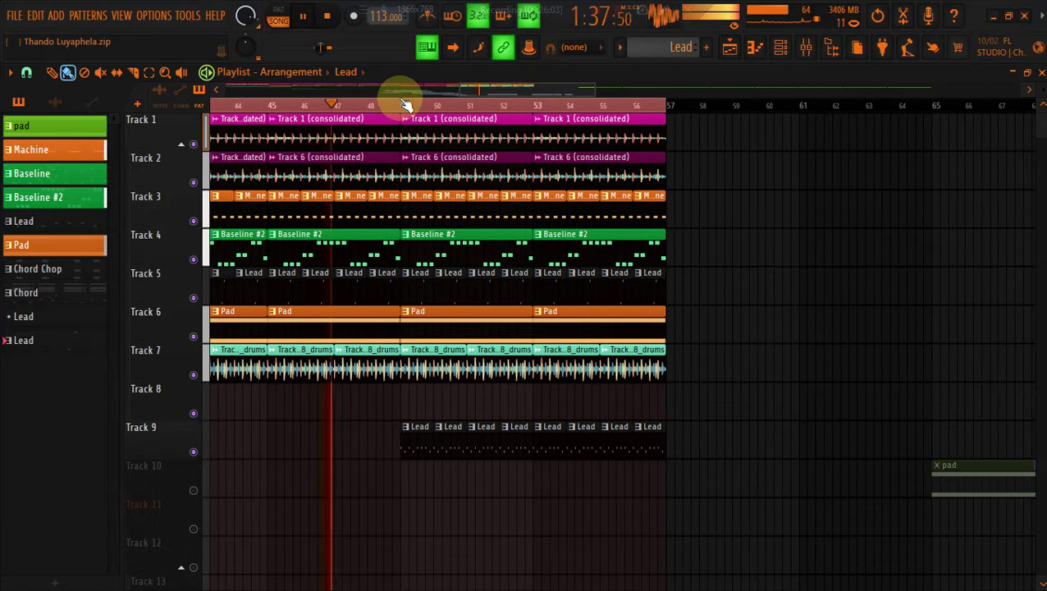
drag(407, 100, 665, 113)
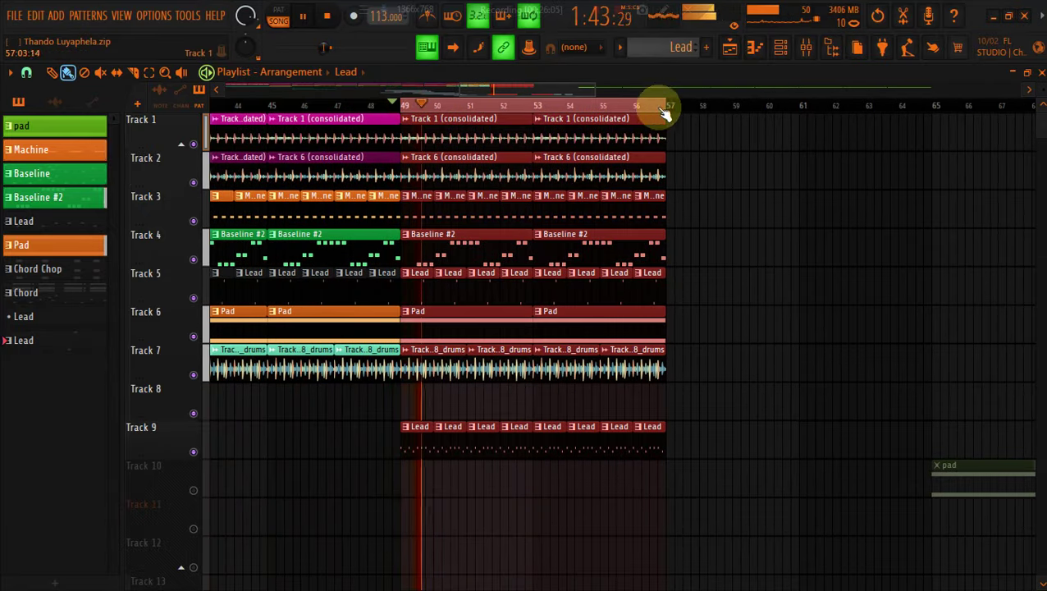
drag(595, 88, 568, 87)
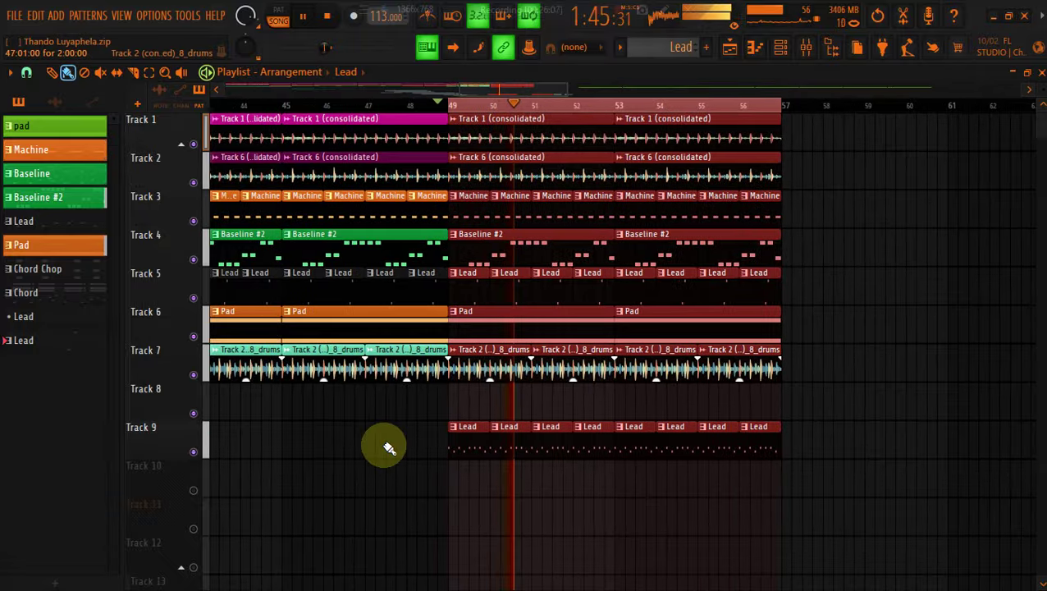
click(389, 448)
Make the Baseline #2 clip at bar 49 unique and replace the Baseline clip at bar 53 with a copy of it
click(455, 235)
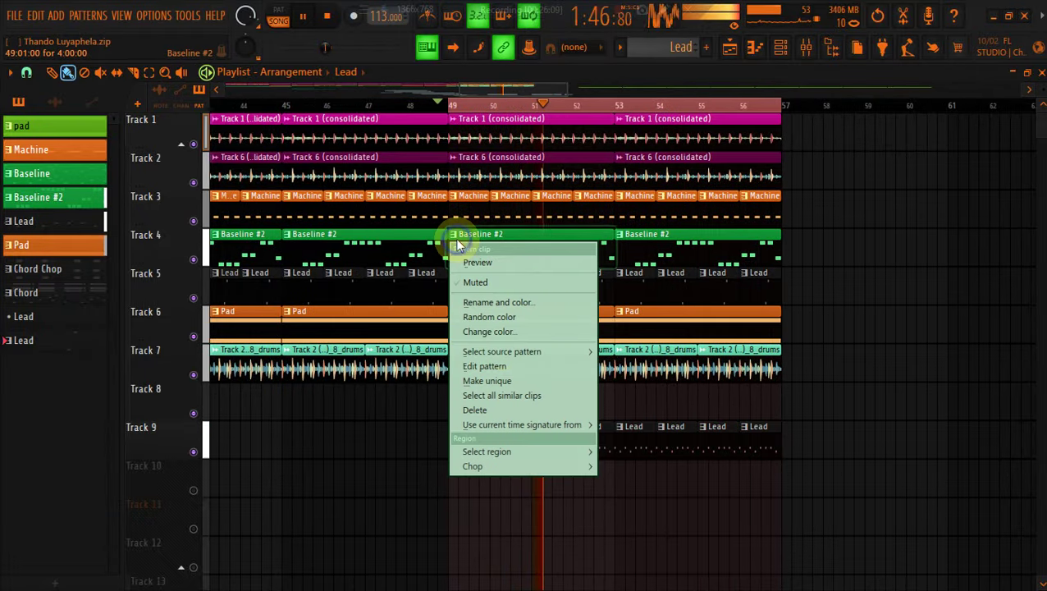
click(501, 381)
right_click(645, 241)
drag(610, 243, 615, 243)
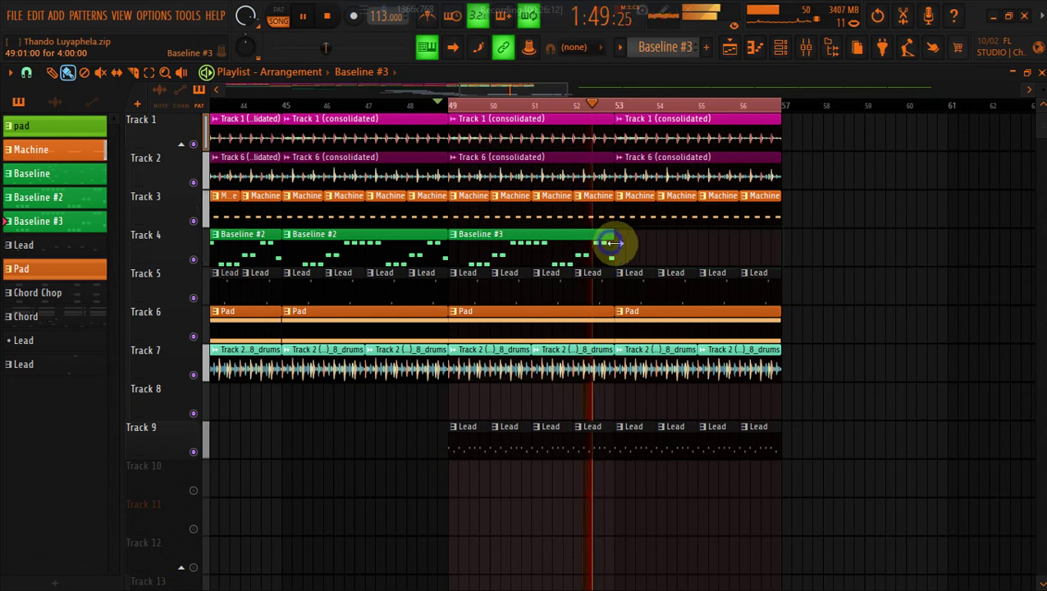
click(612, 240)
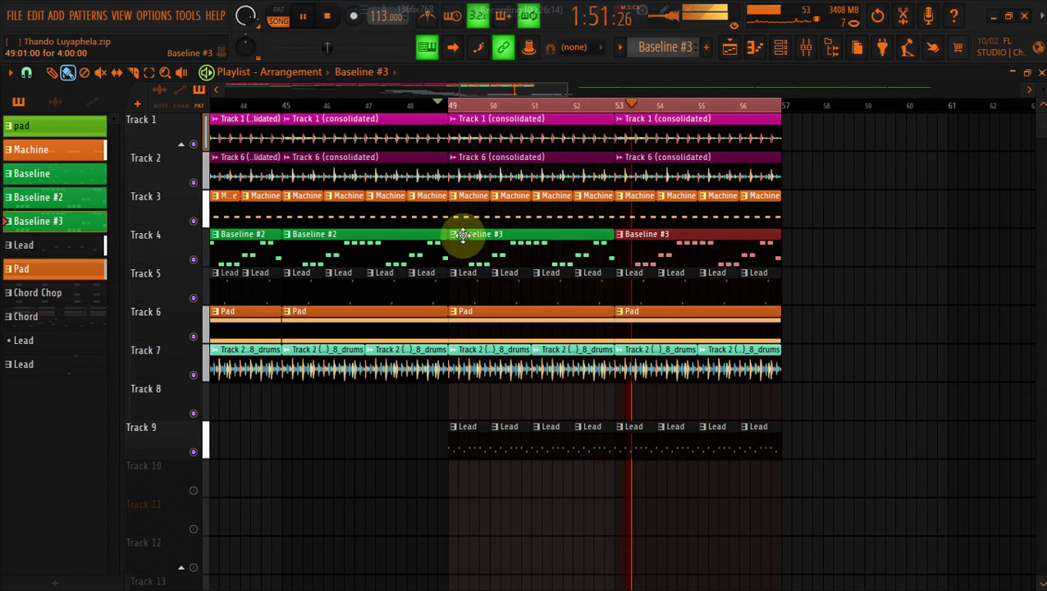
Give the Baseline #3 pattern a random color and delete the Track 3 Machine clips from bars 49 to 56
click(454, 235)
click(468, 319)
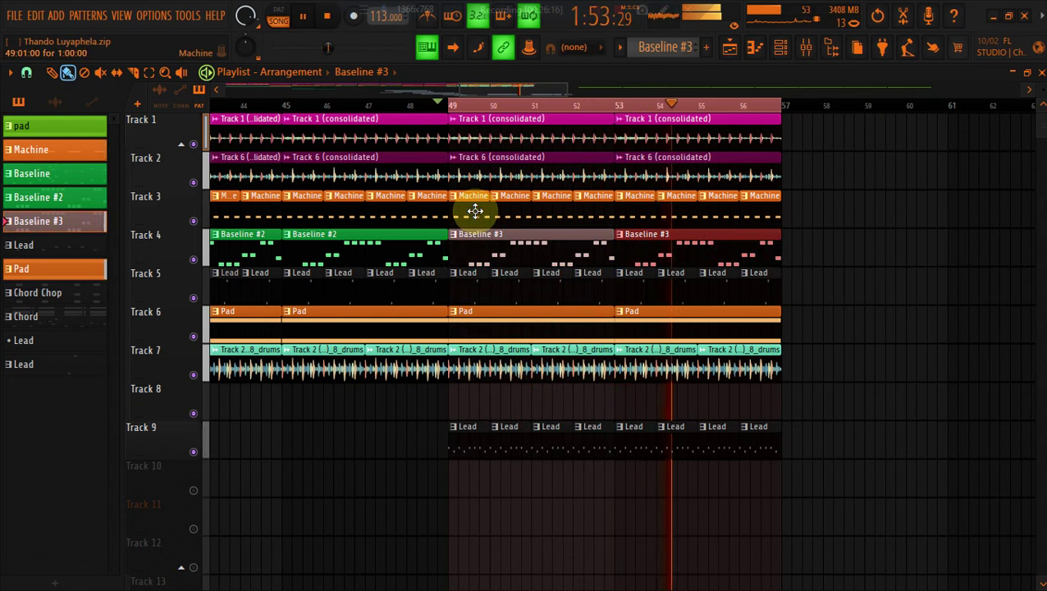
drag(475, 211, 767, 210)
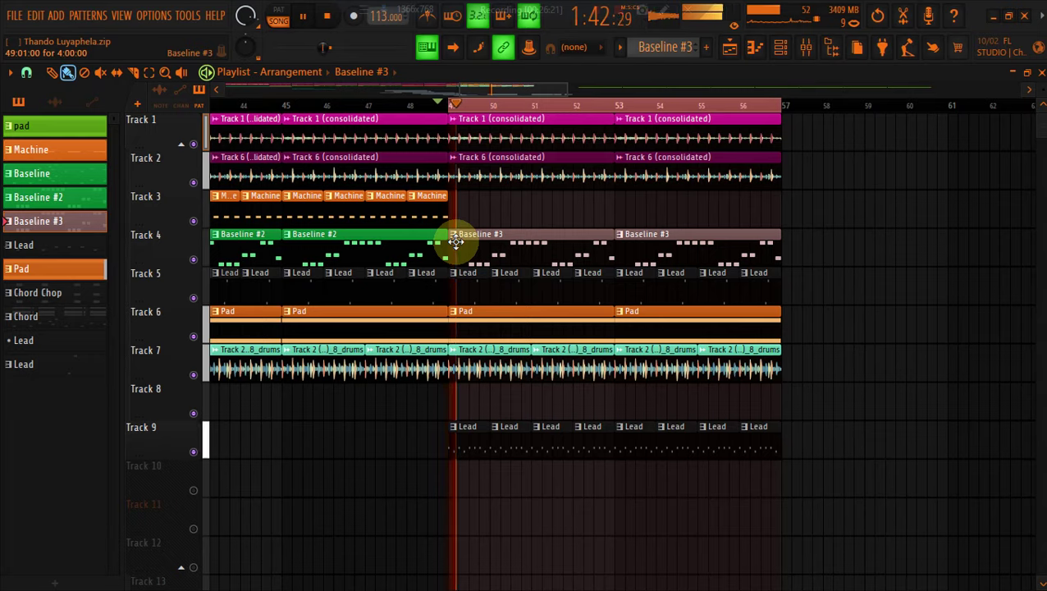
Open the Baseline #3 pattern and show the jb lg 111 channel's bass notes in the piano roll
double_click(456, 241)
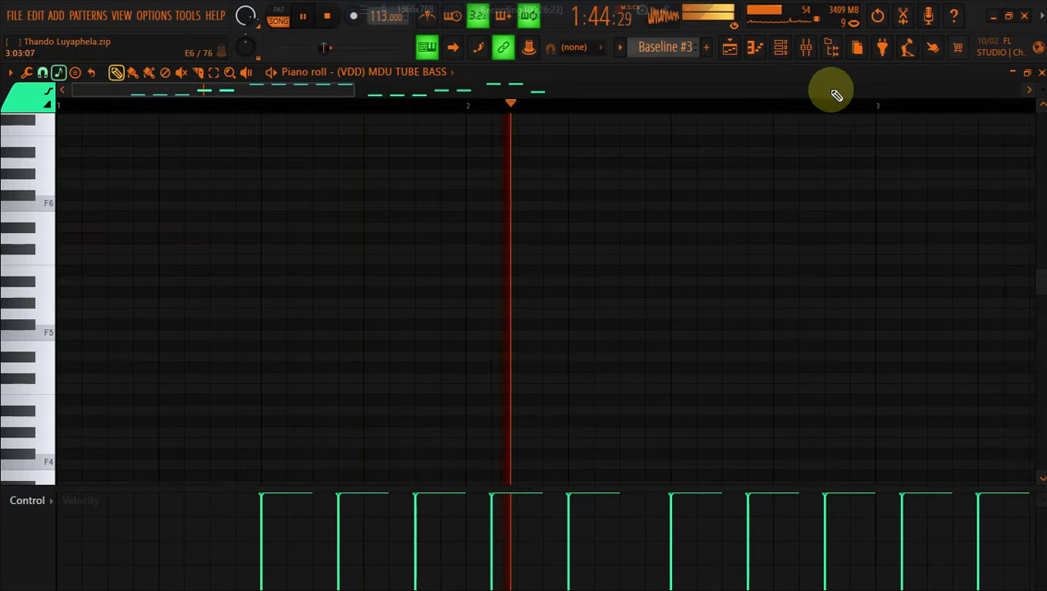
click(782, 52)
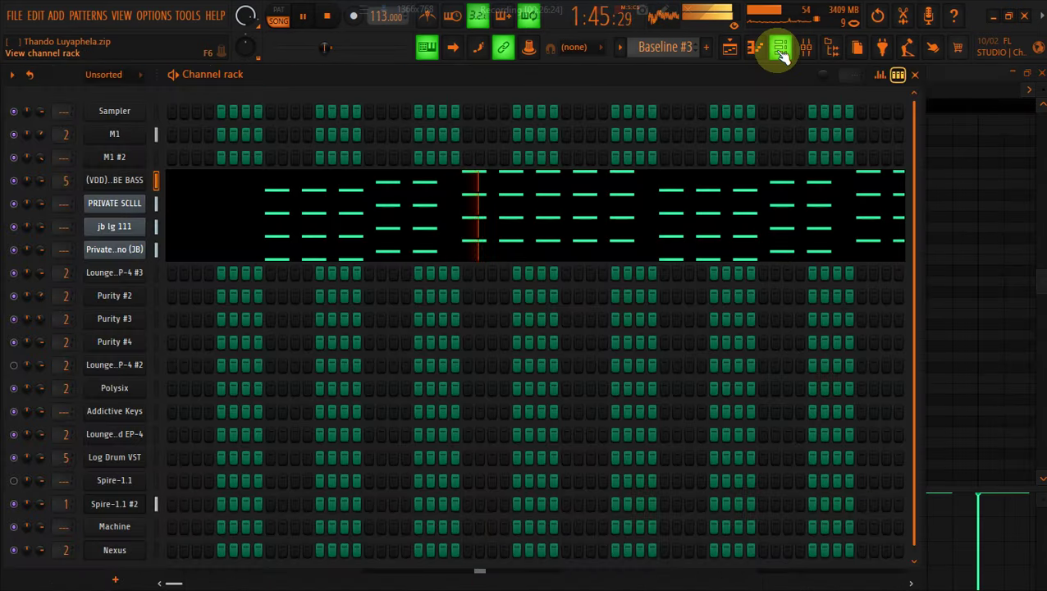
click(194, 228)
scroll(189, 245, down, 8)
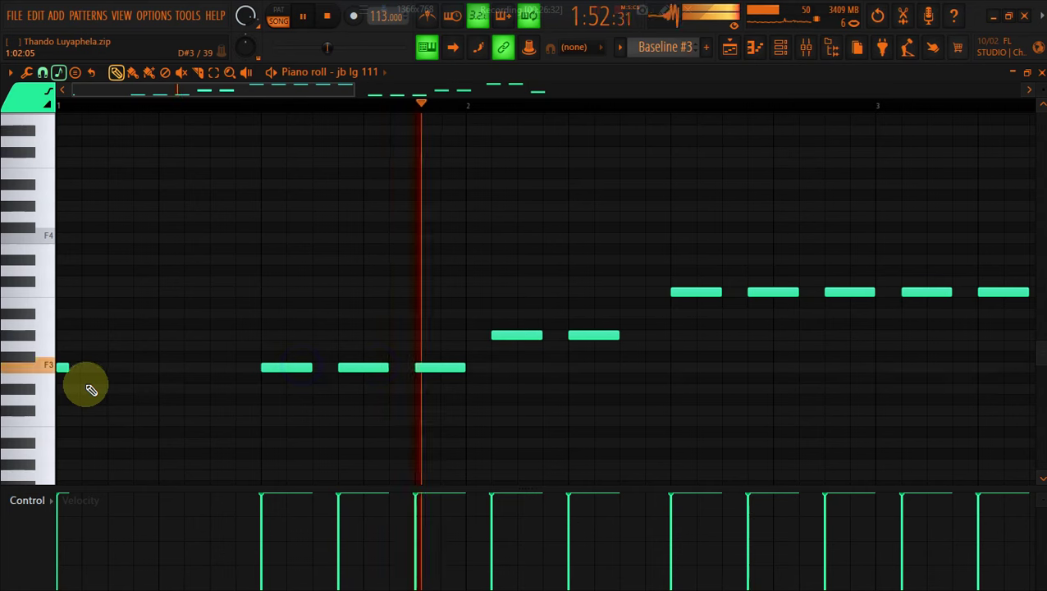
Extend the F3 note at the start of bar 1 to two steps, and remove the extra F3 note placed after it
drag(68, 366, 103, 367)
click(131, 362)
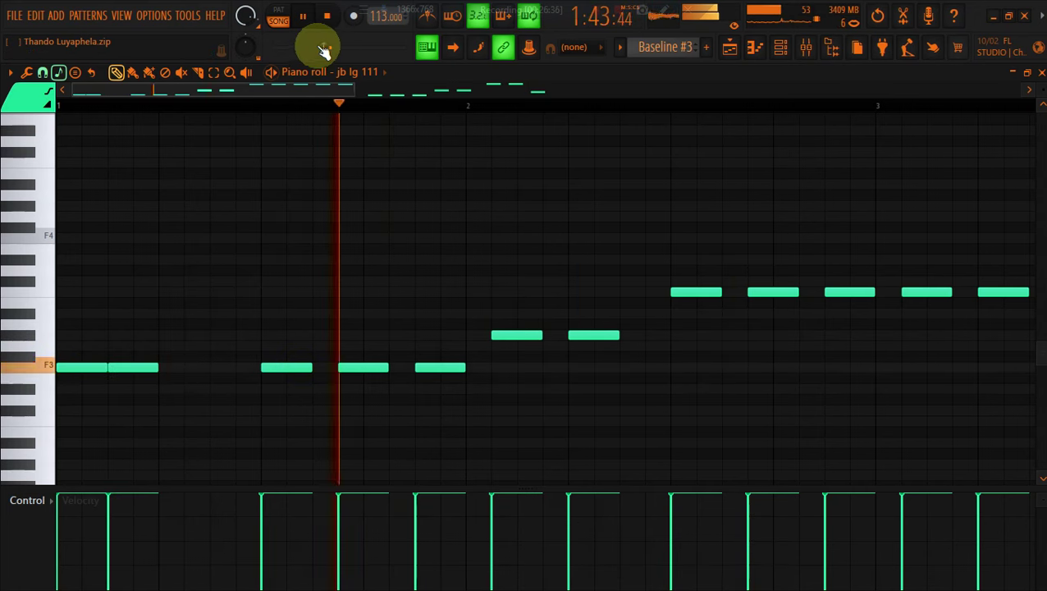
click(327, 17)
right_click(119, 366)
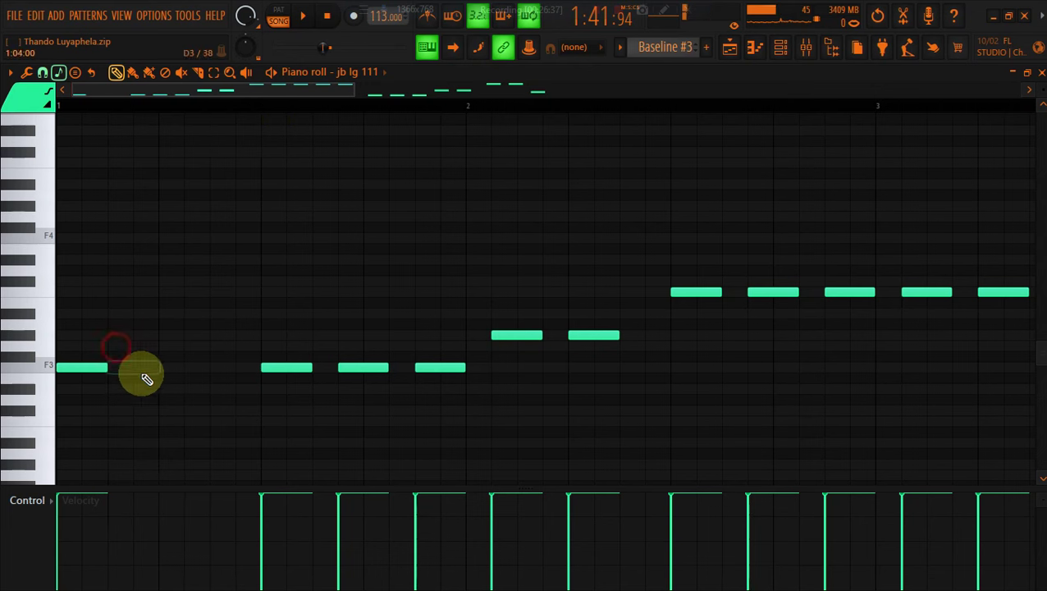
Add a two-step A#4 note on the second beat of bar 1 and play the loop
click(171, 184)
key(space)
right_click(213, 73)
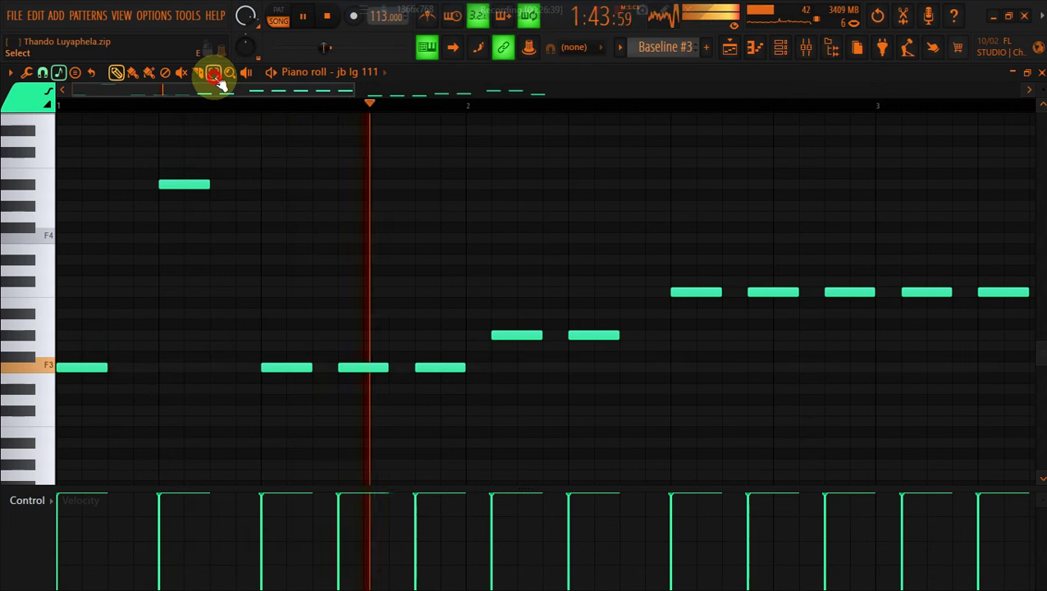
Select the A#4 note on the second beat of bar 1 and lower it to F4
click(214, 73)
drag(194, 148, 192, 197)
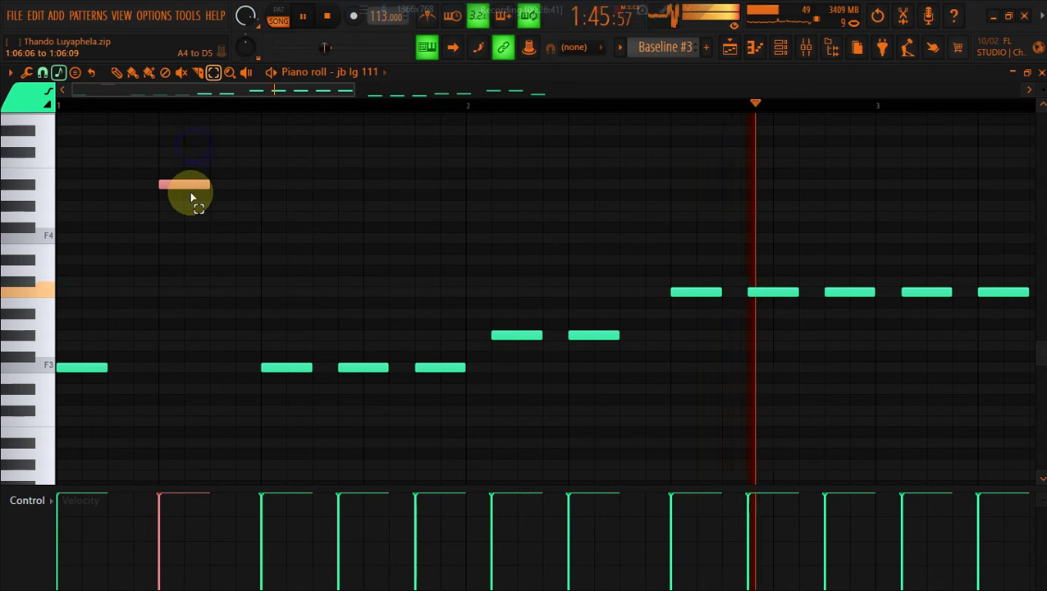
key(ctrl+Down)
key(shift+Down)
key(shift+Down)
key(Down)
key(Down)
key(Down)
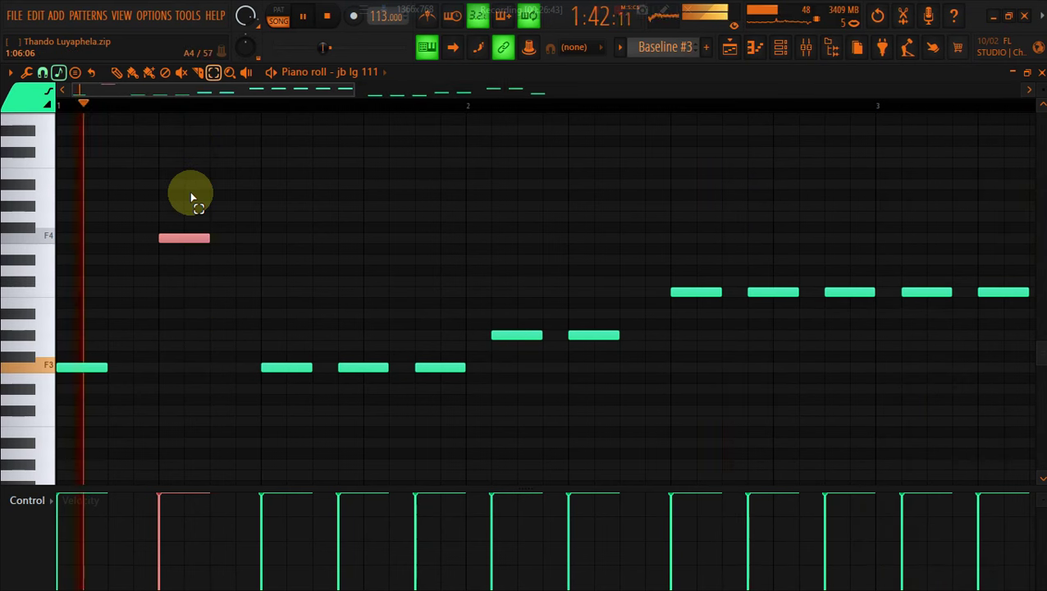
Paint a two-step G#4 note in bar 2 directly after the two G#3 notes
click(132, 72)
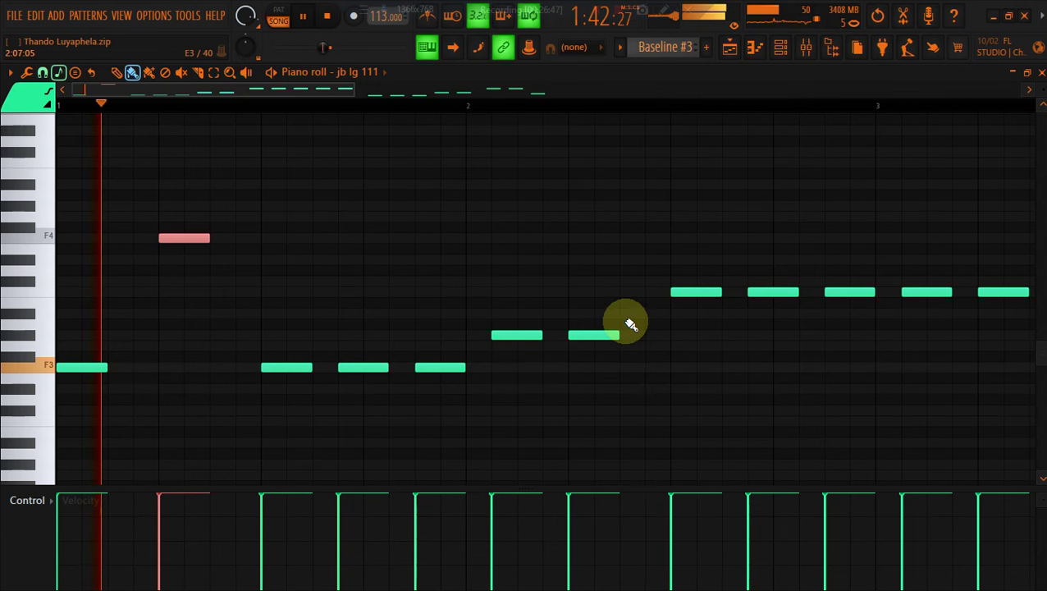
click(628, 336)
click(660, 163)
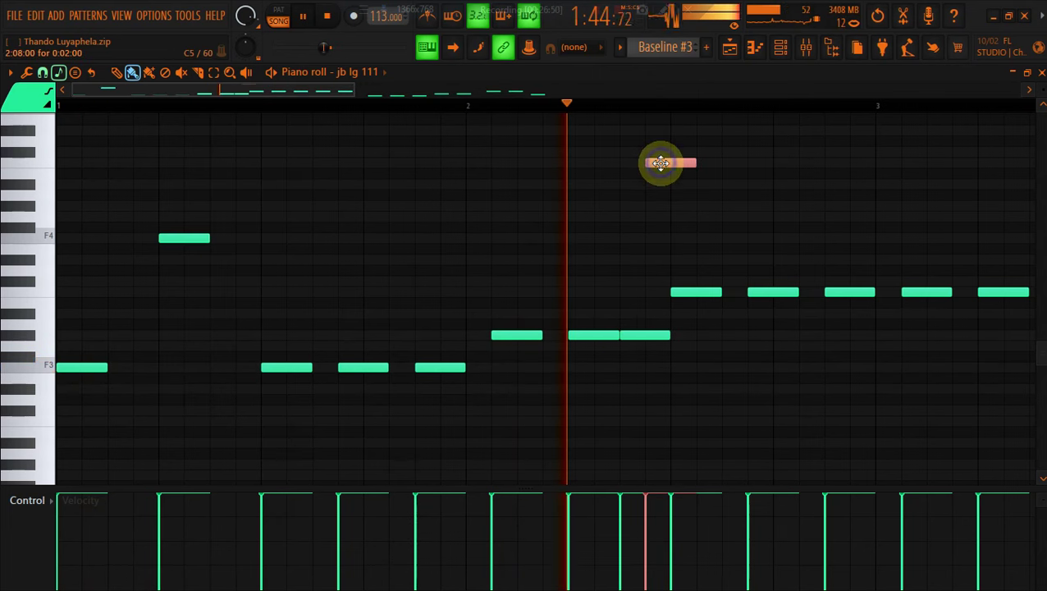
right_click(661, 164)
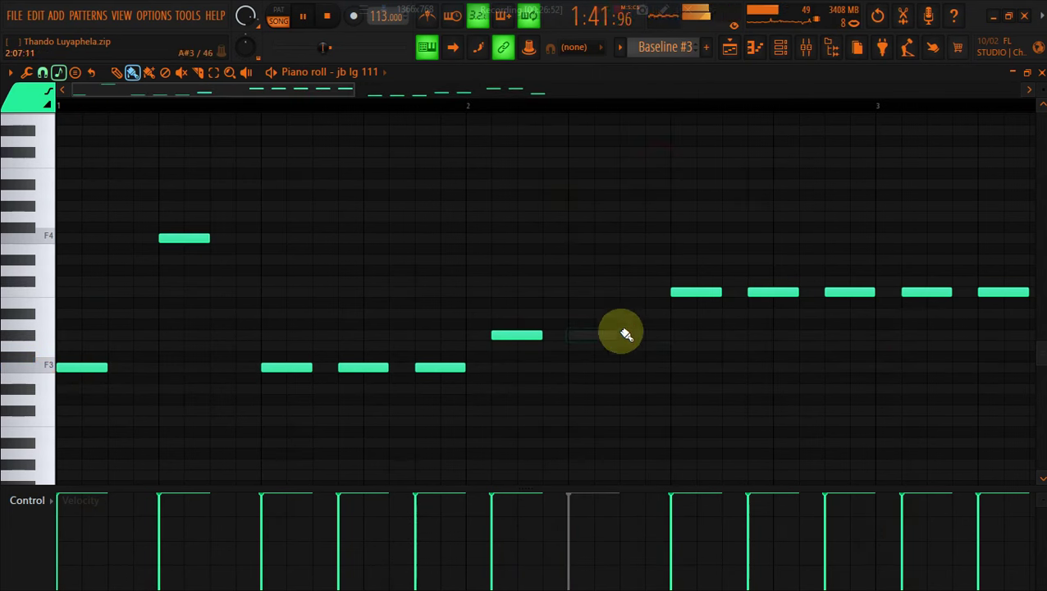
click(576, 339)
click(576, 336)
drag(626, 336, 645, 205)
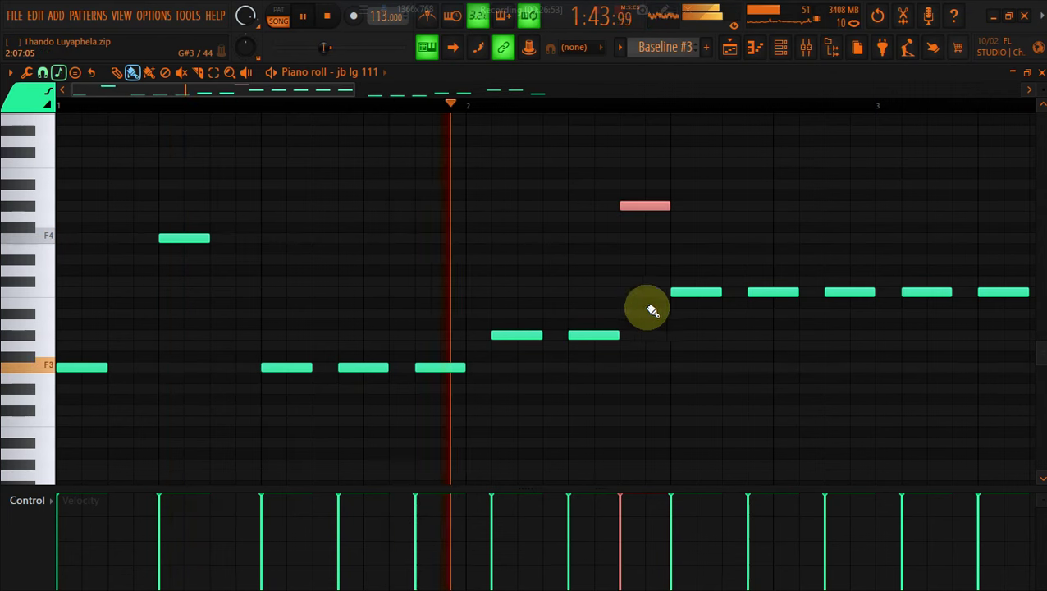
Try a D#4 note after a one-step G#4 in bar 2, and restore the G#4 to two steps
click(663, 260)
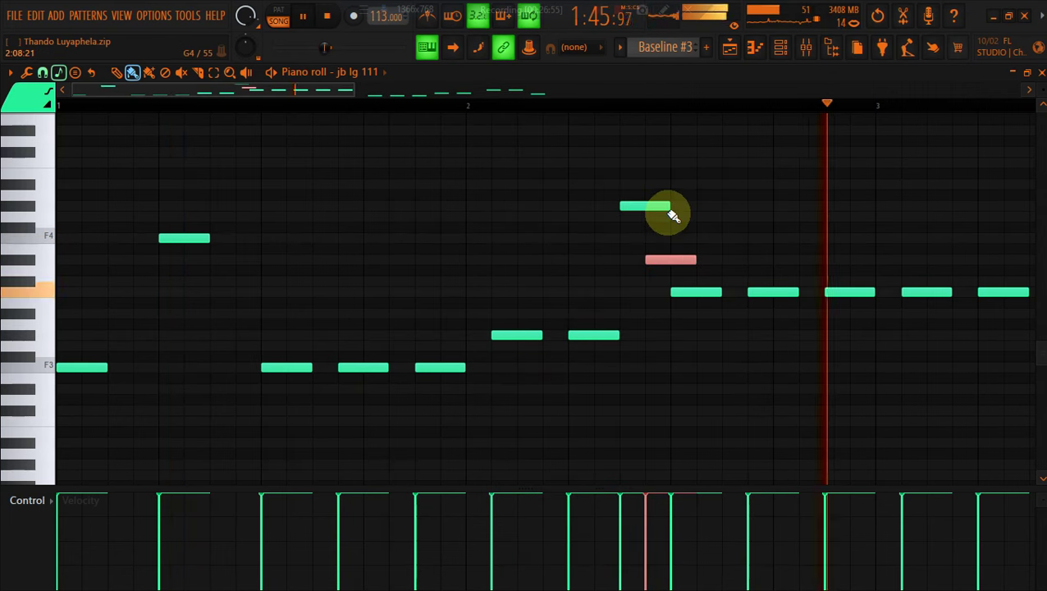
drag(667, 207, 648, 206)
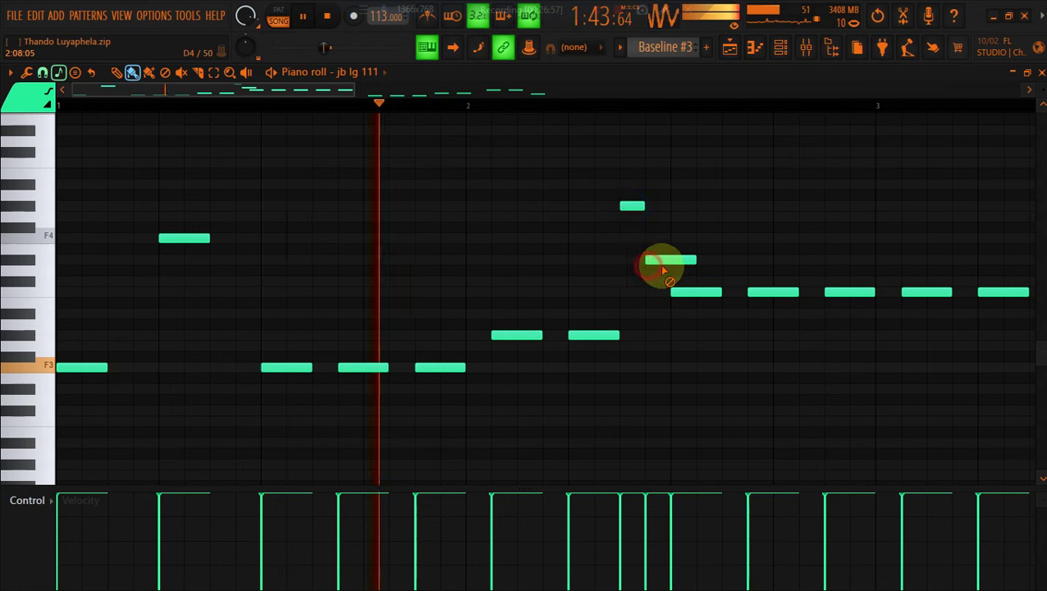
right_click(661, 262)
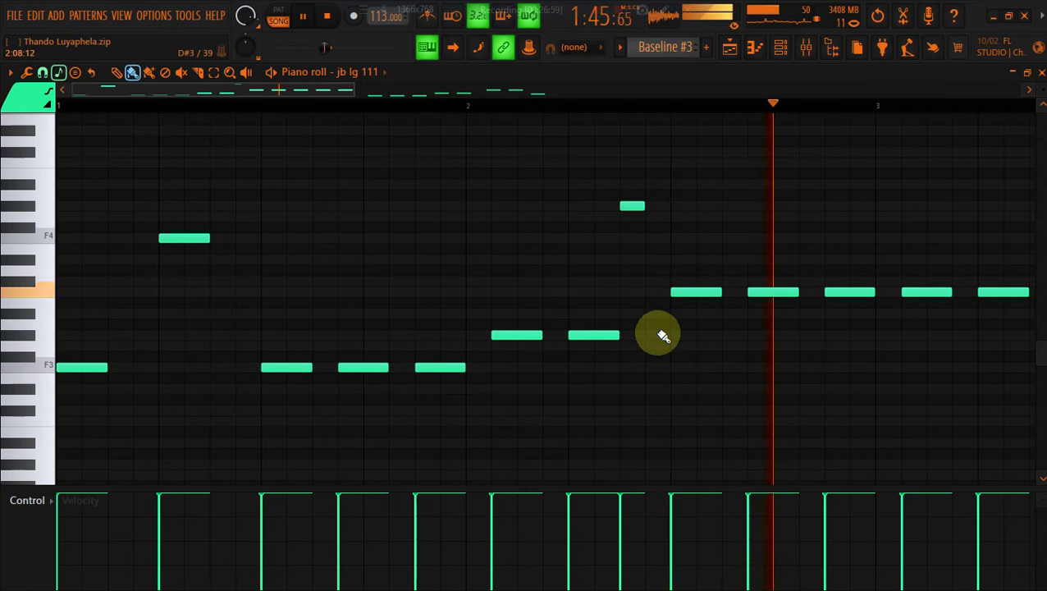
drag(643, 206, 661, 206)
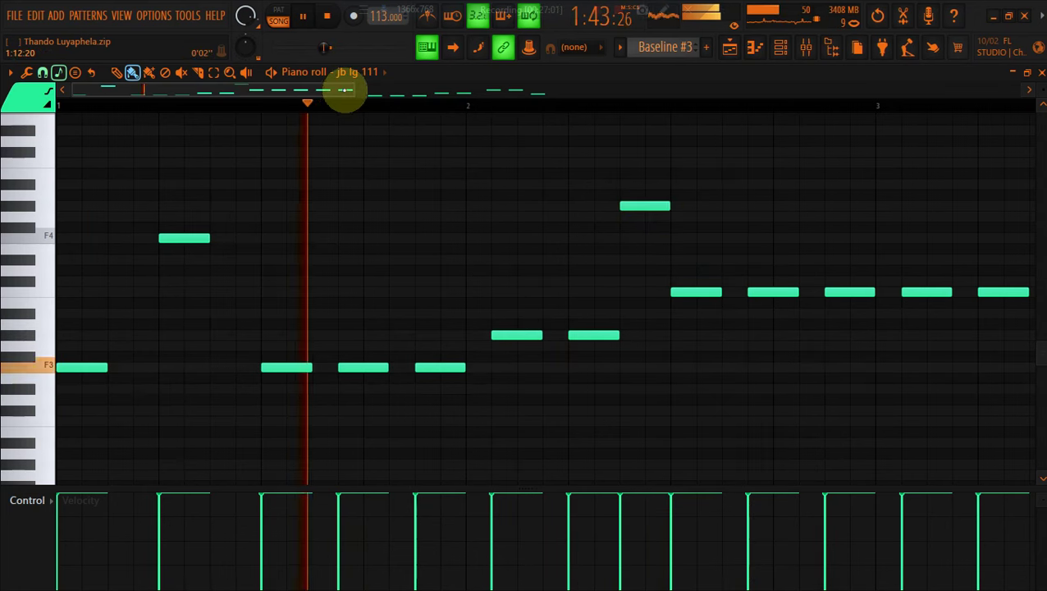
Try one-step C4 notes followed by a high C5 note at the end of bar 2
drag(340, 90, 397, 103)
drag(569, 290, 602, 293)
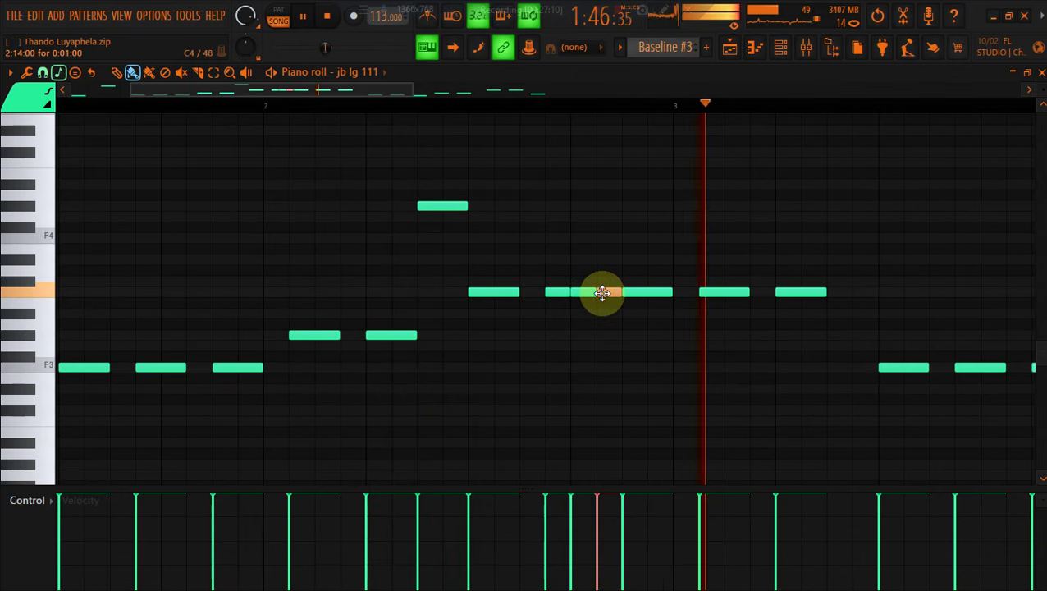
right_click(639, 294)
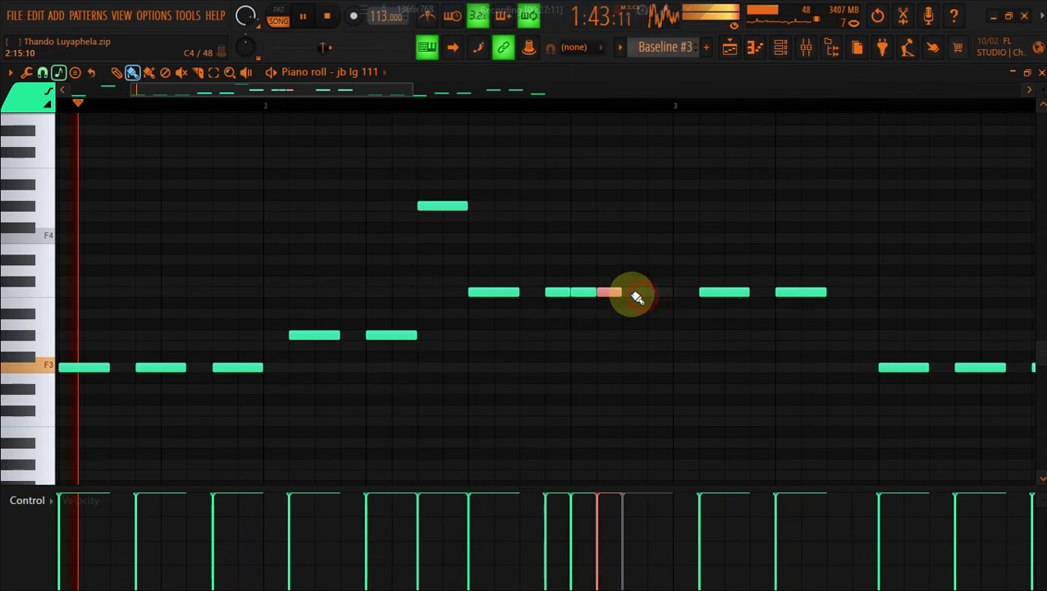
click(632, 295)
key(ctrl+Up)
click(662, 209)
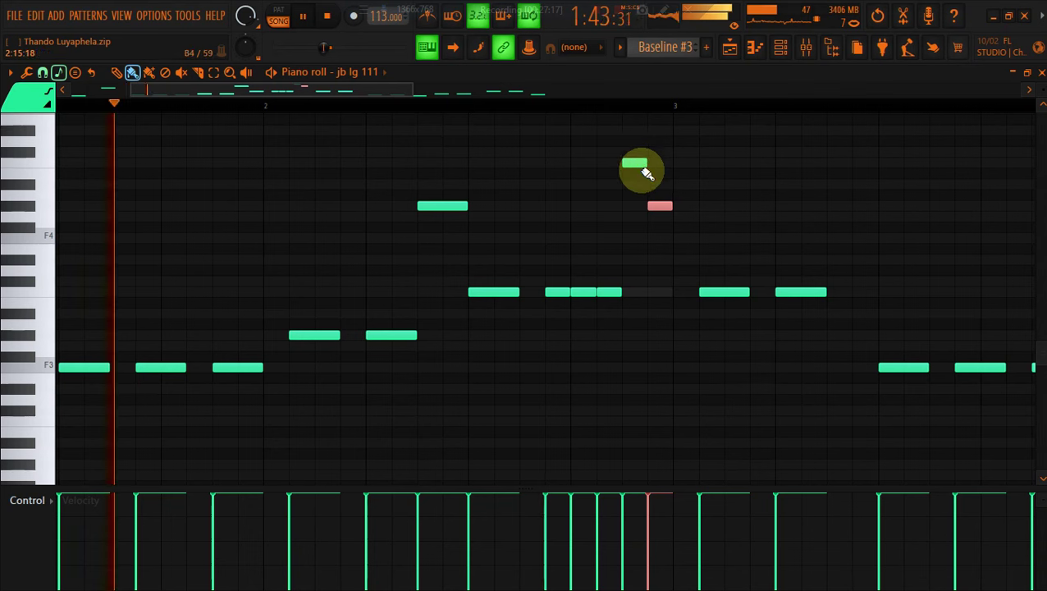
right_click(662, 209)
click(637, 164)
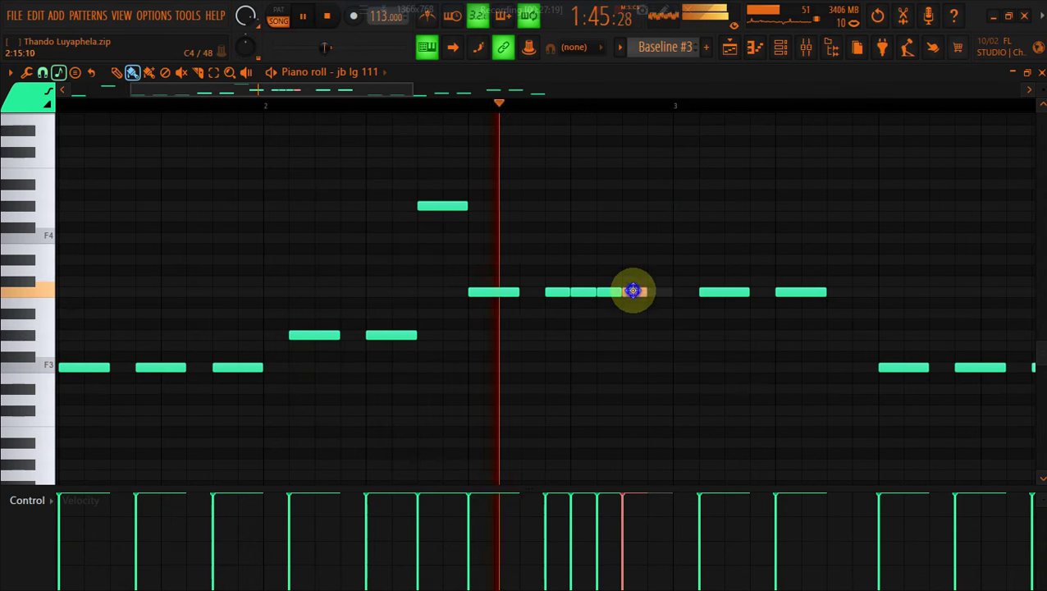
key(space)
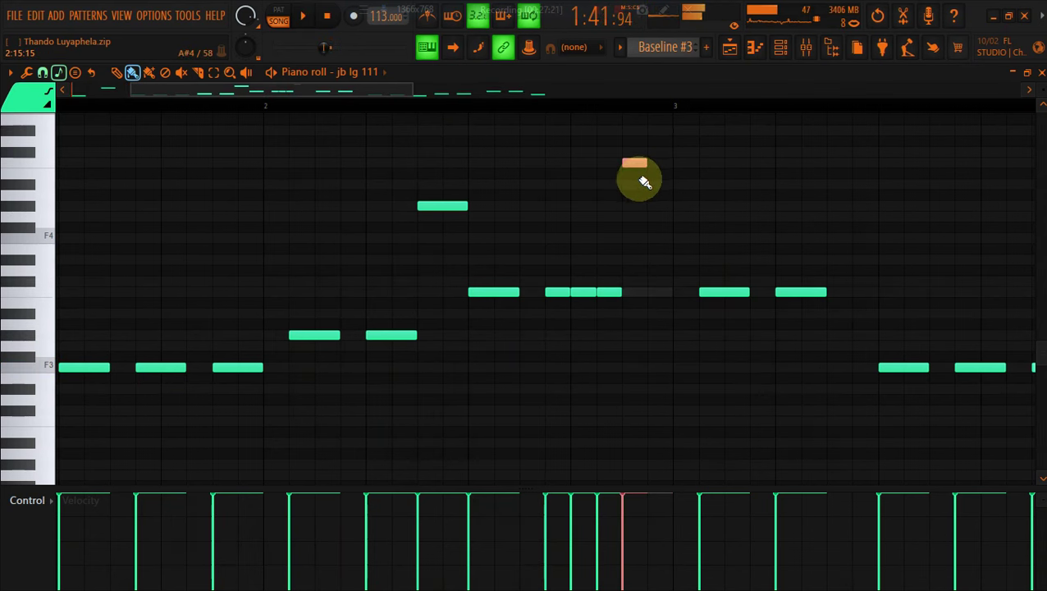
Remove the trial one-step C4 notes and the C5 note, and restore the second C4 note to two steps
right_click(623, 348)
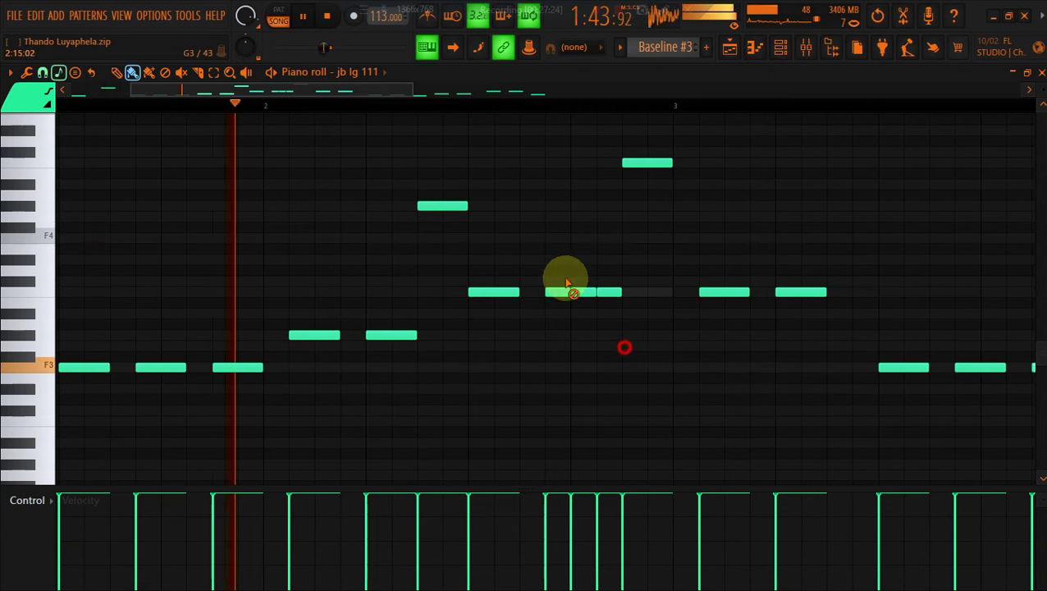
right_click(584, 292)
right_click(609, 292)
drag(566, 291, 589, 292)
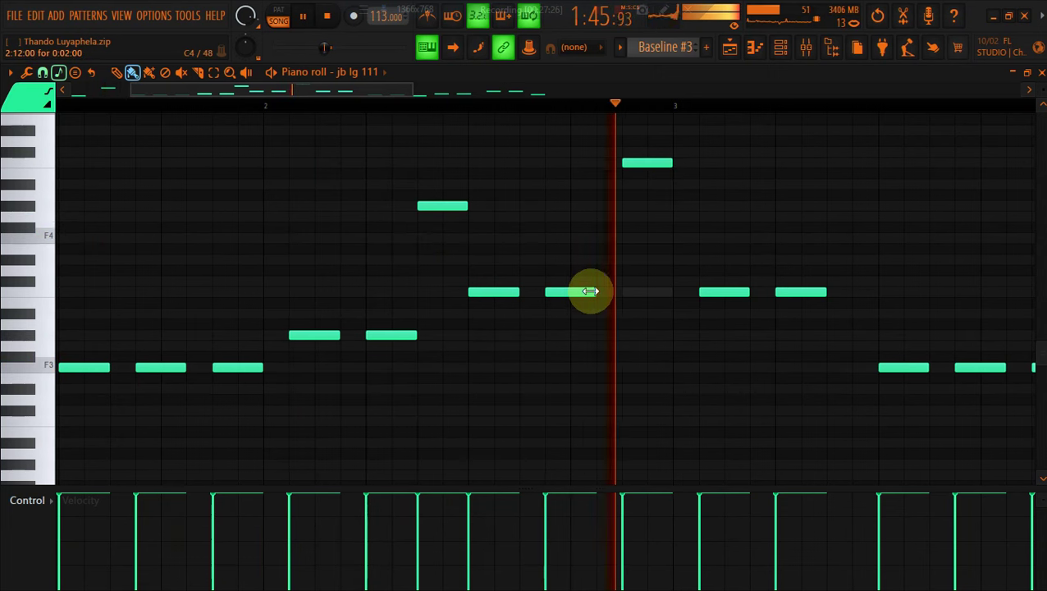
right_click(646, 162)
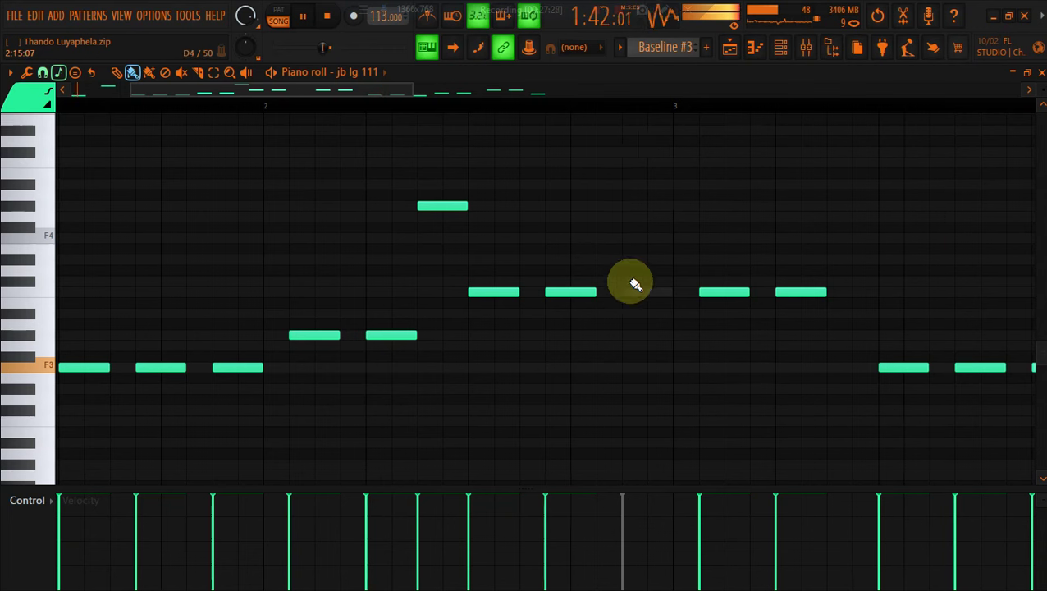
Add a two-step C3 note in bar 3 between the last C4 note and the following F3 notes
drag(362, 86, 444, 132)
mouse_move(550, 295)
mouse_down()
mouse_move(521, 293)
mouse_move(561, 291)
mouse_up()
key(ctrl+b)
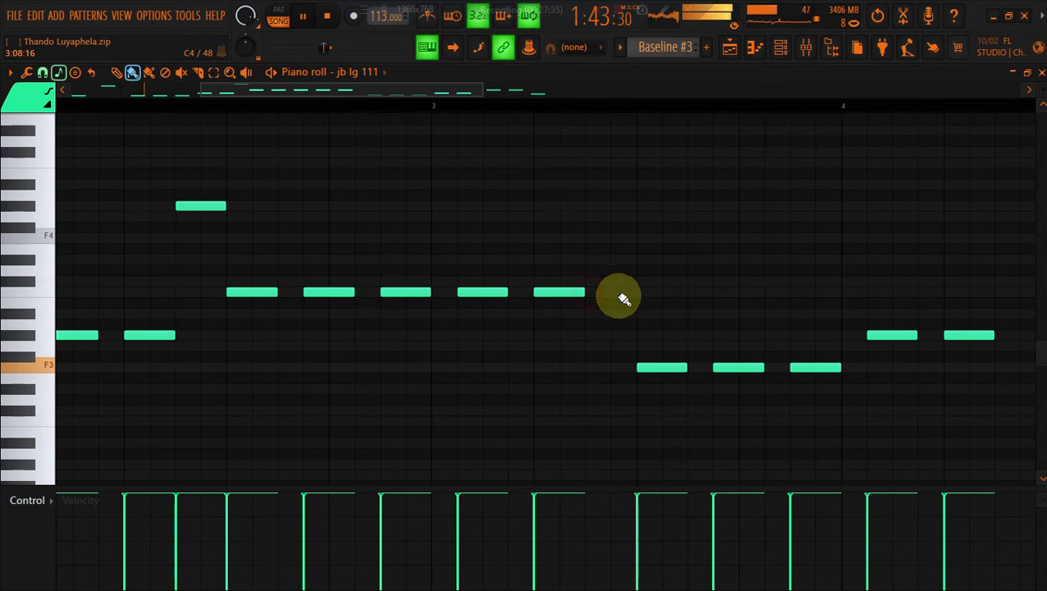
key(ctrl+Down)
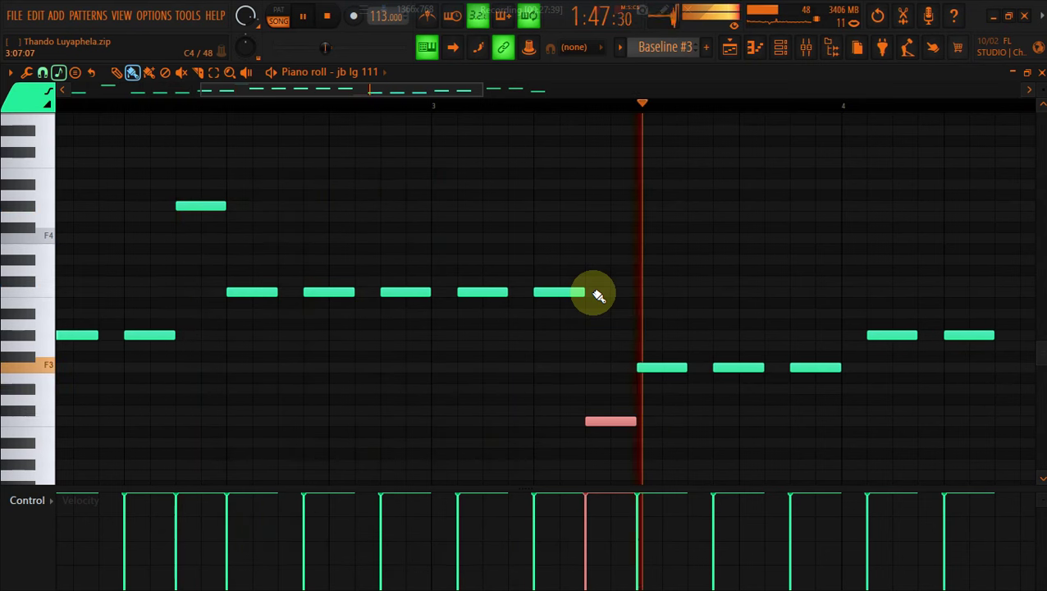
Add an F4 note at the start of bar 4 and shorten it to one step
click(872, 369)
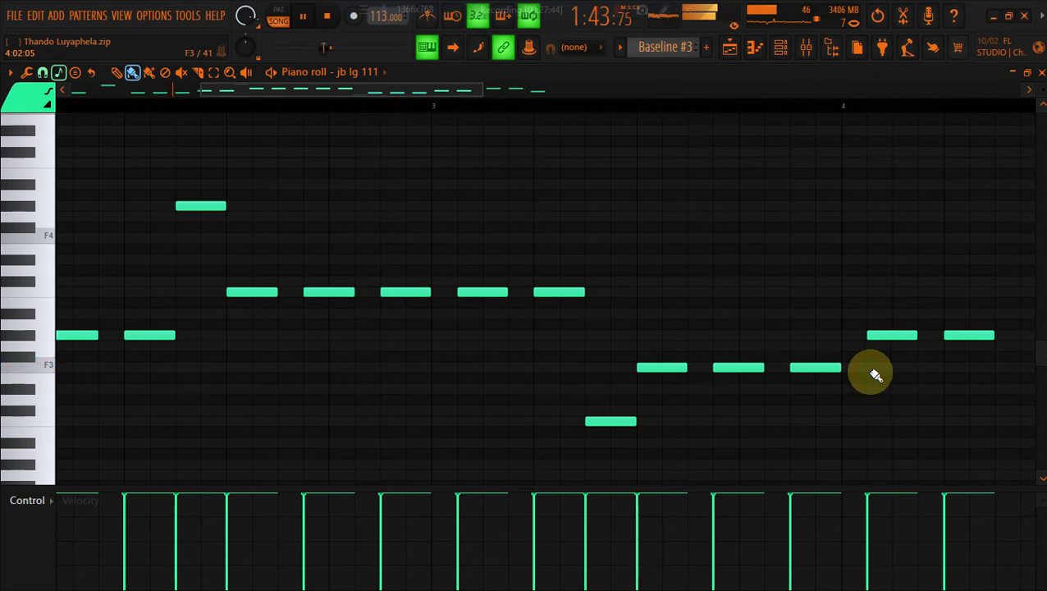
click(857, 368)
key(ctrl+Up)
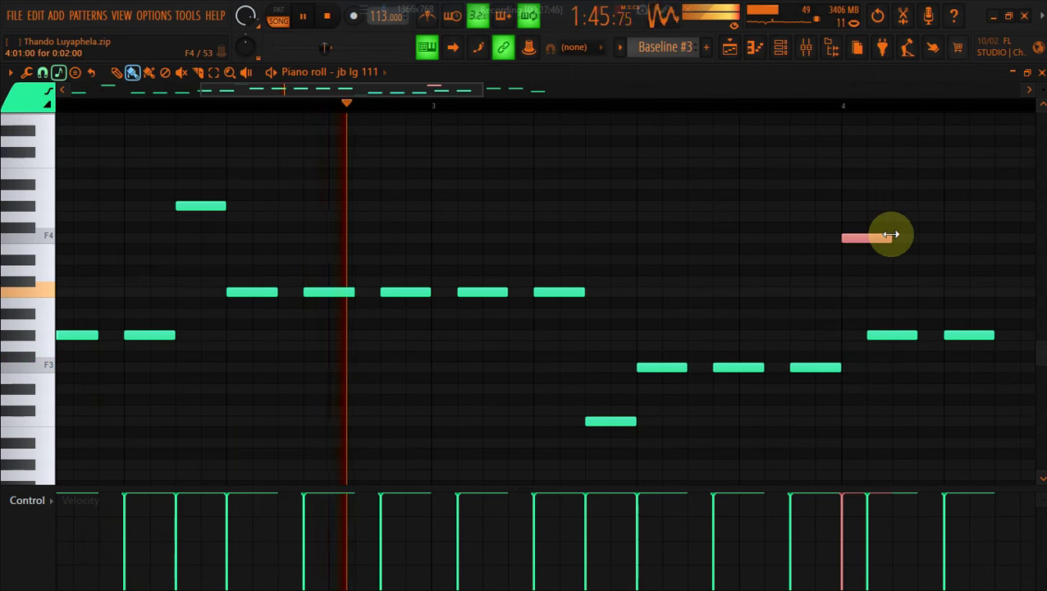
drag(892, 235, 867, 236)
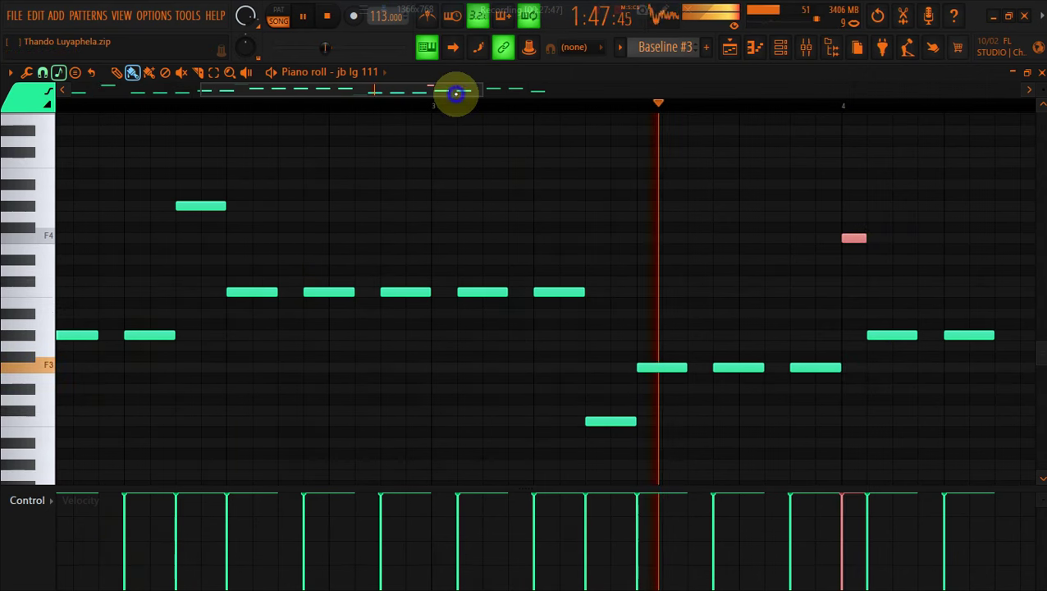
Add a one-step A#3 note in bar 4 just before the pair of C4 notes
drag(479, 94, 535, 94)
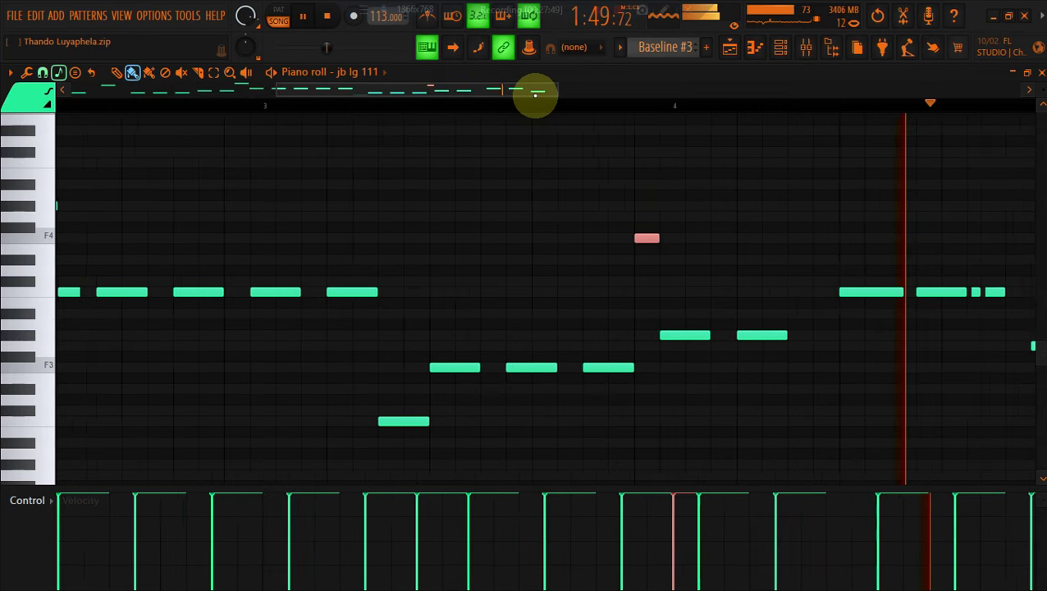
click(533, 108)
click(754, 312)
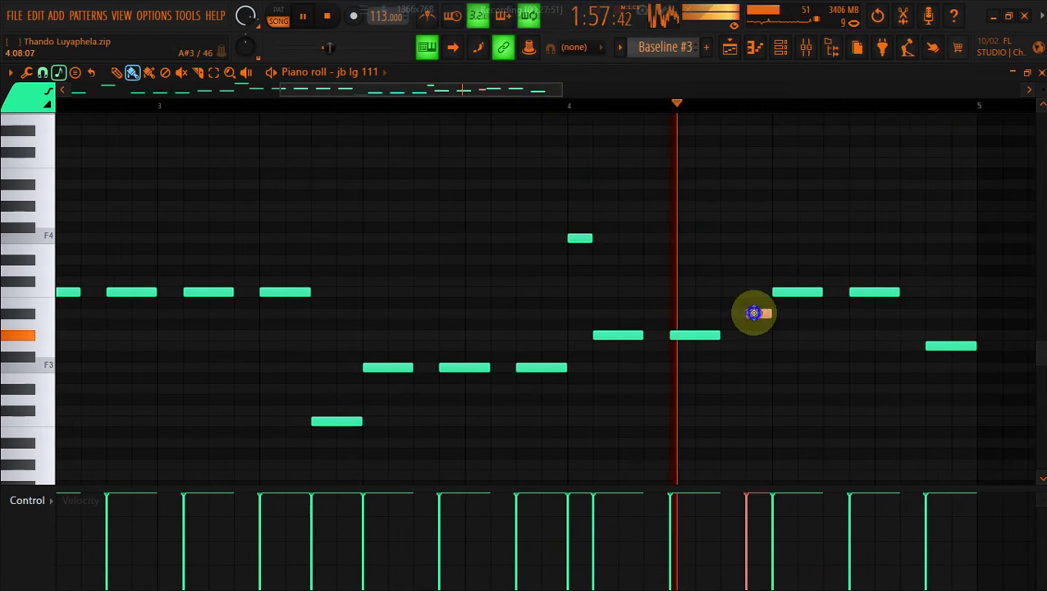
right_click(755, 313)
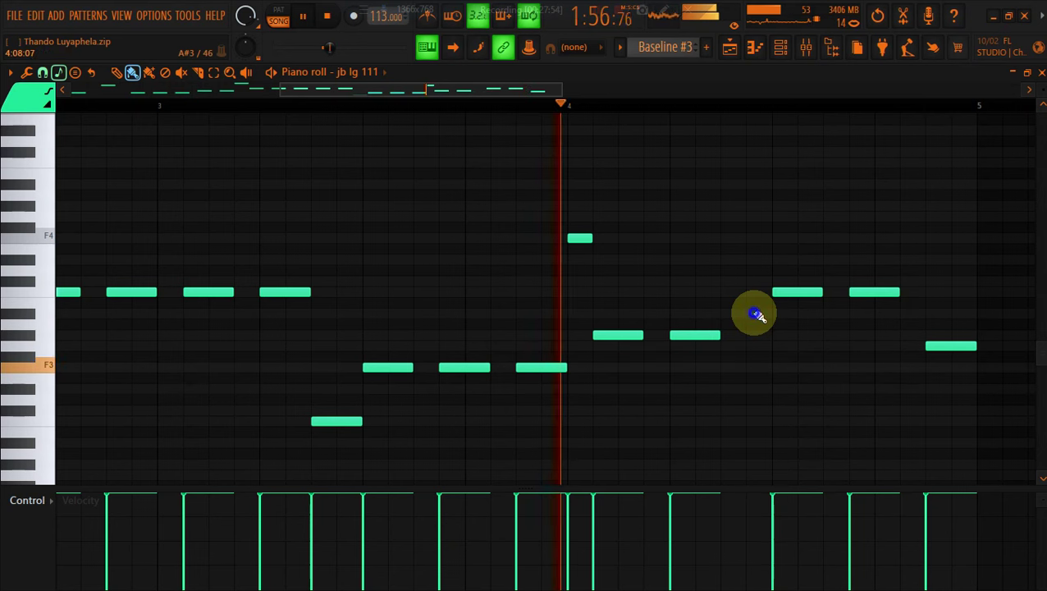
click(754, 313)
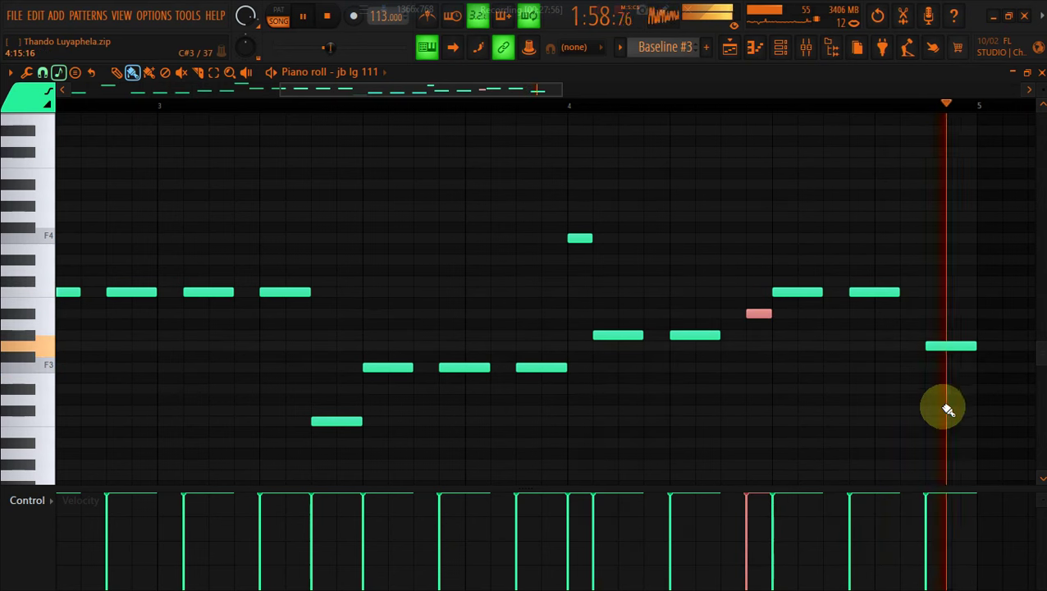
Copy the jb lg 111 notes and paste them into the Private Yeno (JB), PRIVATE SCLLL and (VDD)..BE BASS channels
click(730, 46)
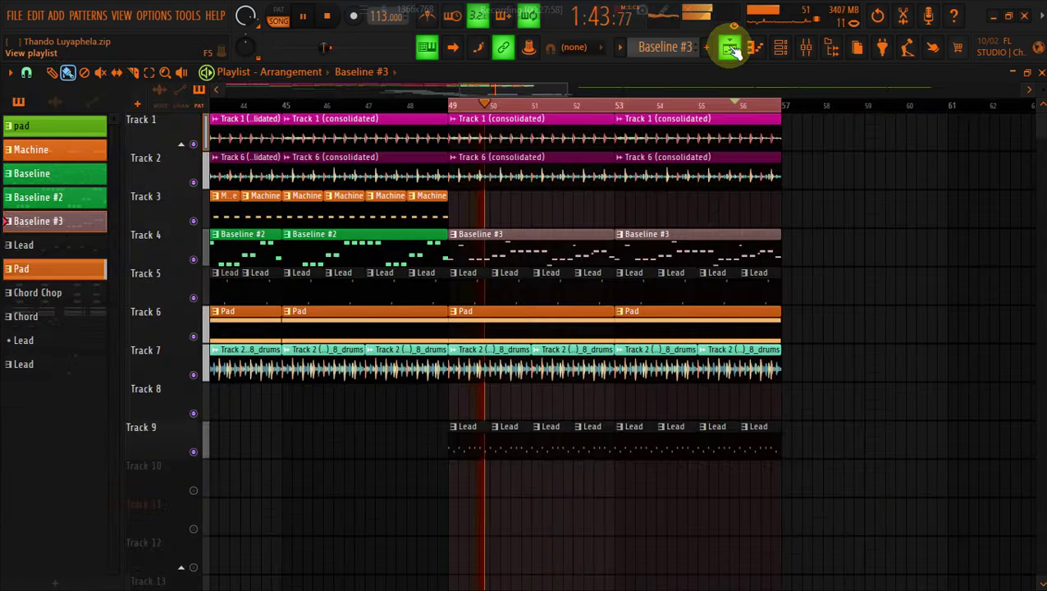
click(781, 47)
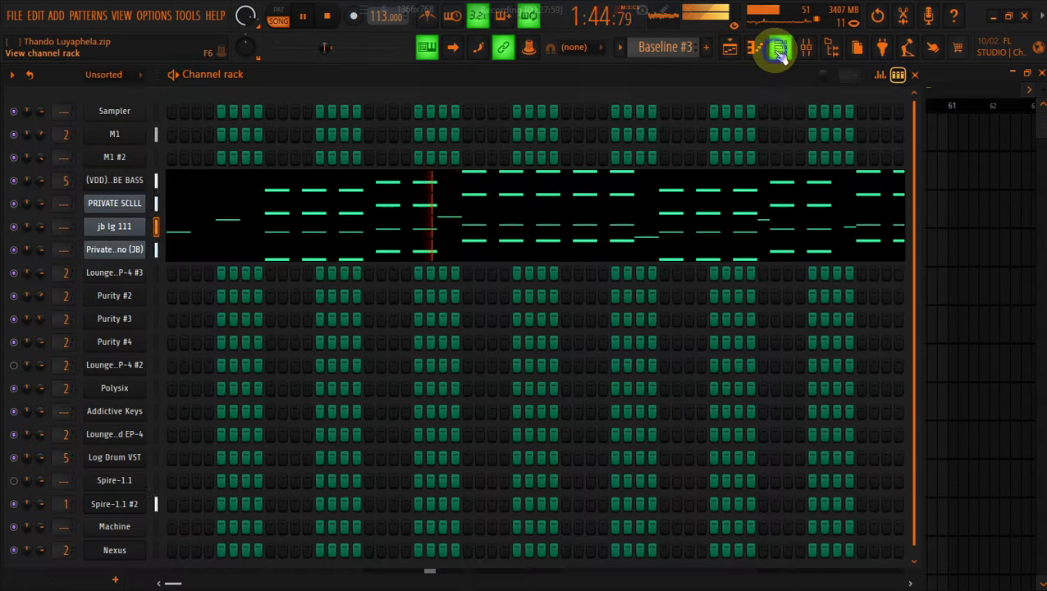
right_click(135, 230)
click(307, 241)
right_click(117, 247)
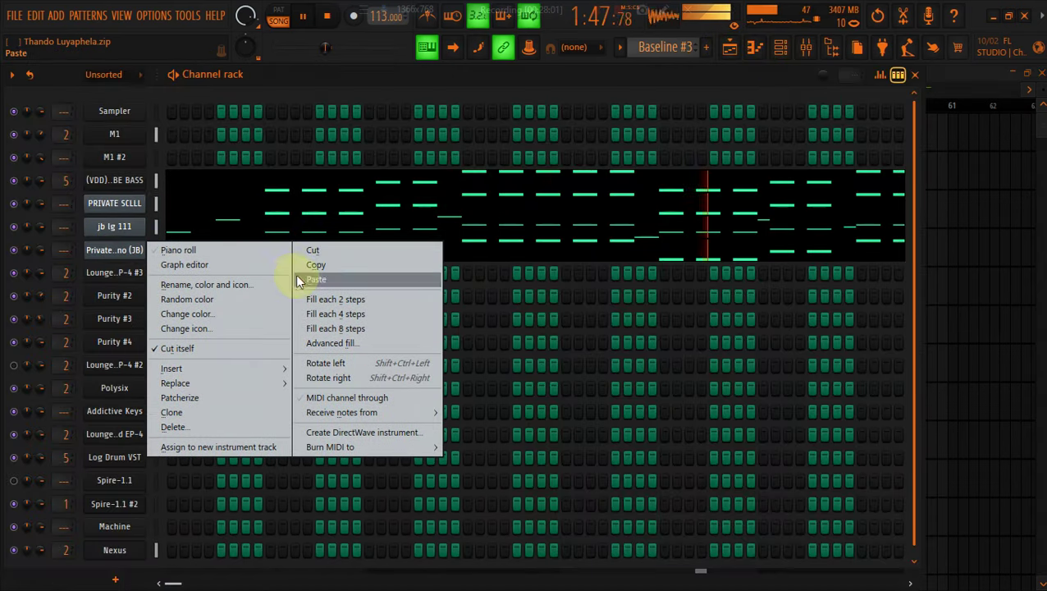
click(304, 279)
right_click(123, 205)
click(396, 237)
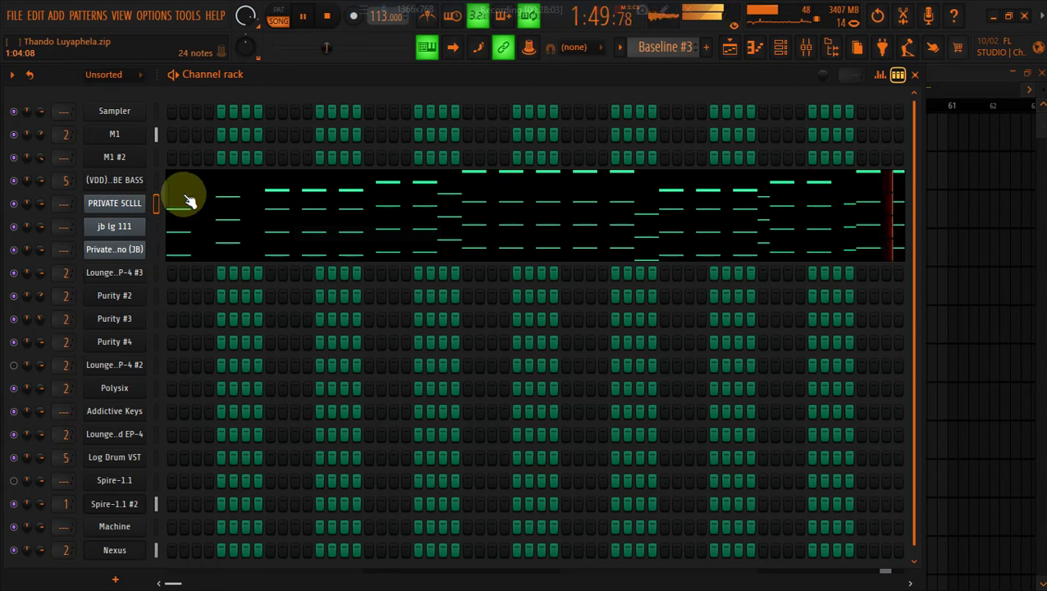
right_click(147, 179)
click(333, 211)
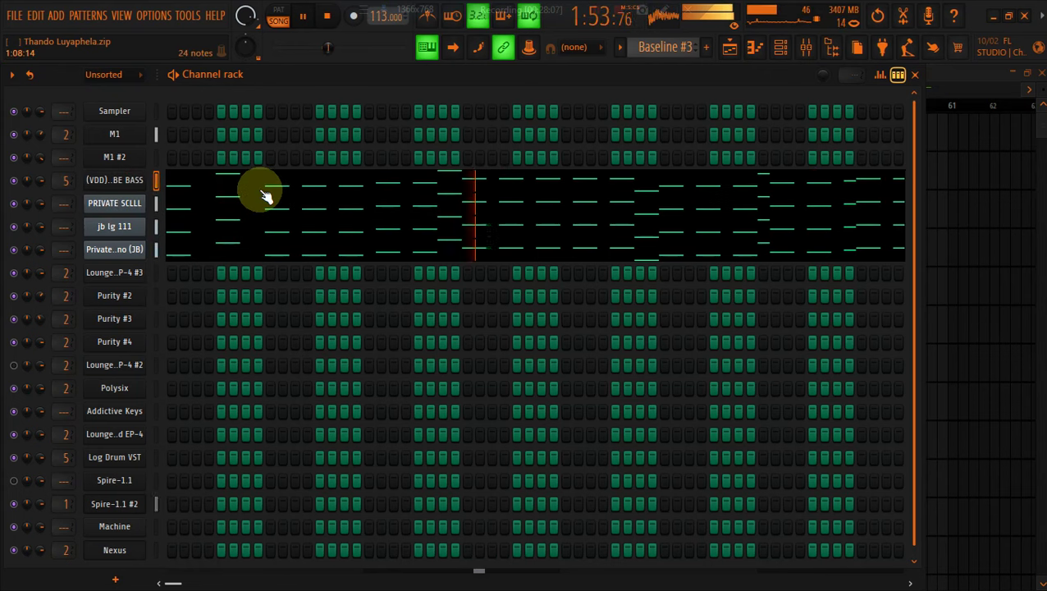
Lower the velocities of the two F4 notes and the G#4 note in the Private Yeno (JB) bass channel with level scaling
click(210, 257)
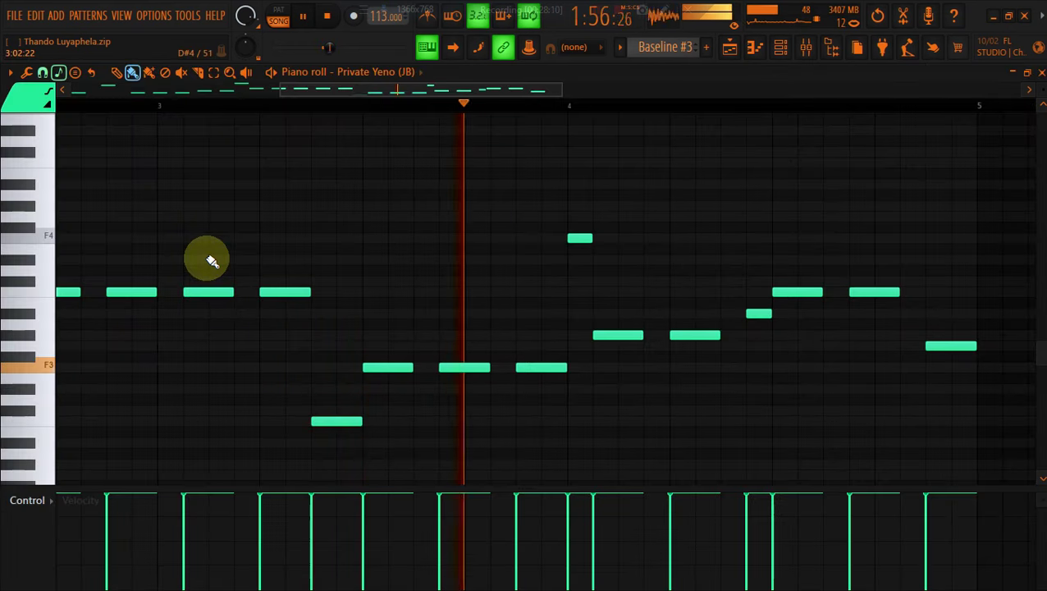
click(214, 72)
click(566, 103)
click(579, 237)
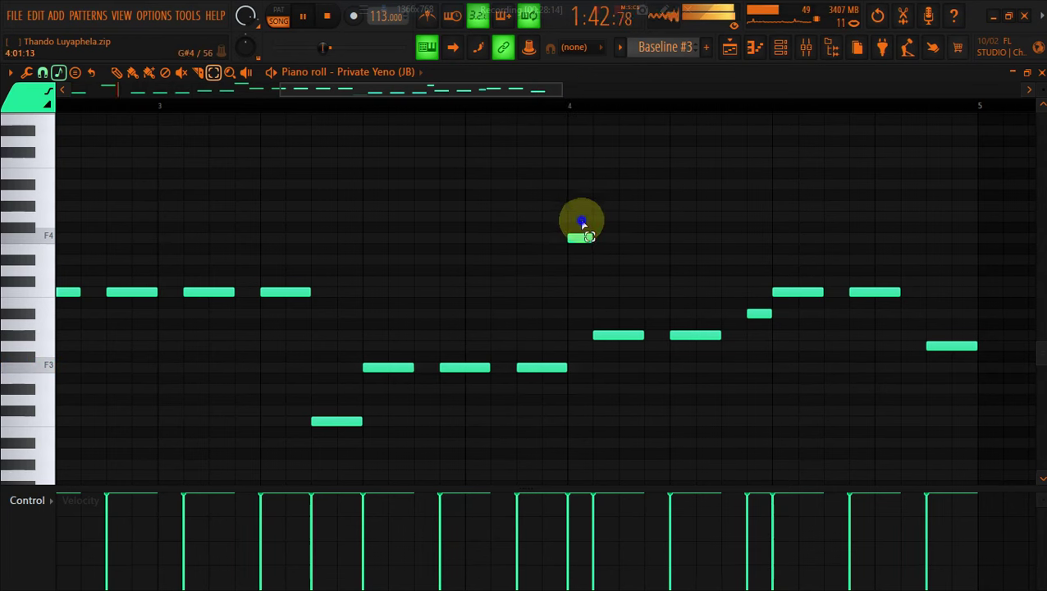
drag(560, 87, 912, 88)
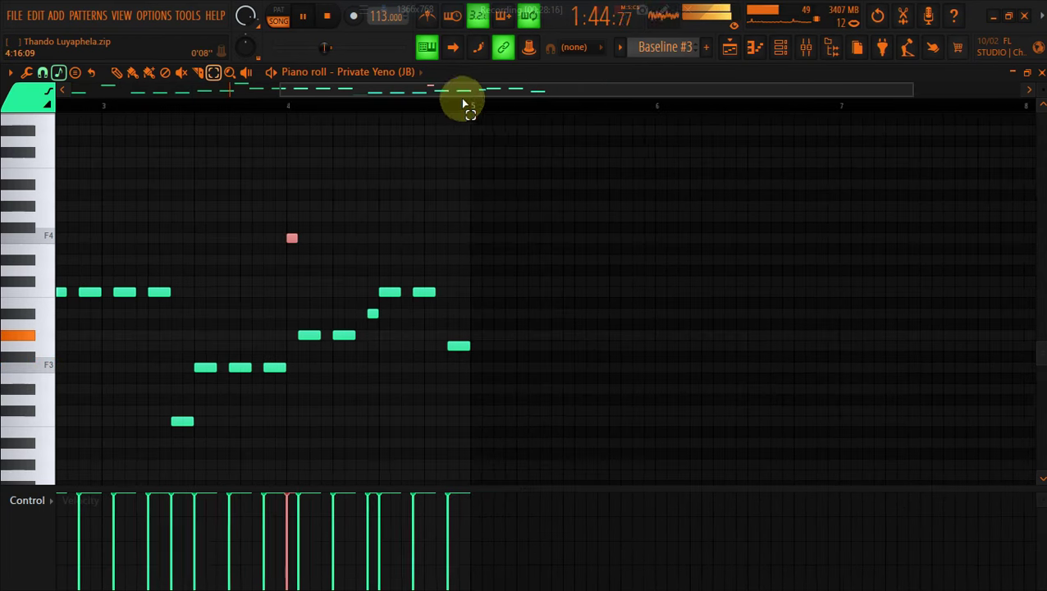
drag(282, 88, 74, 107)
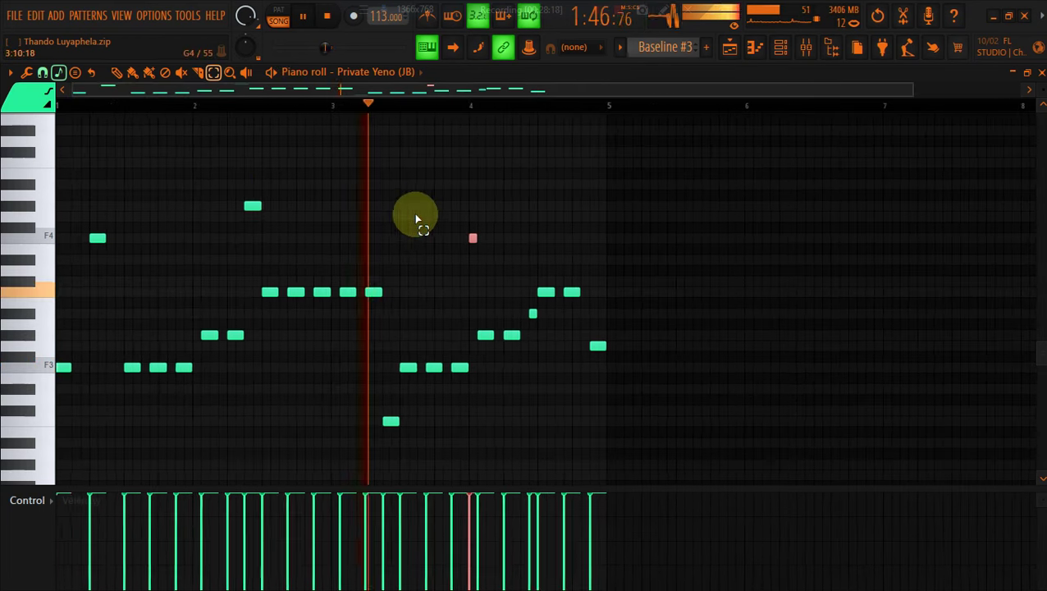
drag(483, 241, 70, 206)
key(alt+x)
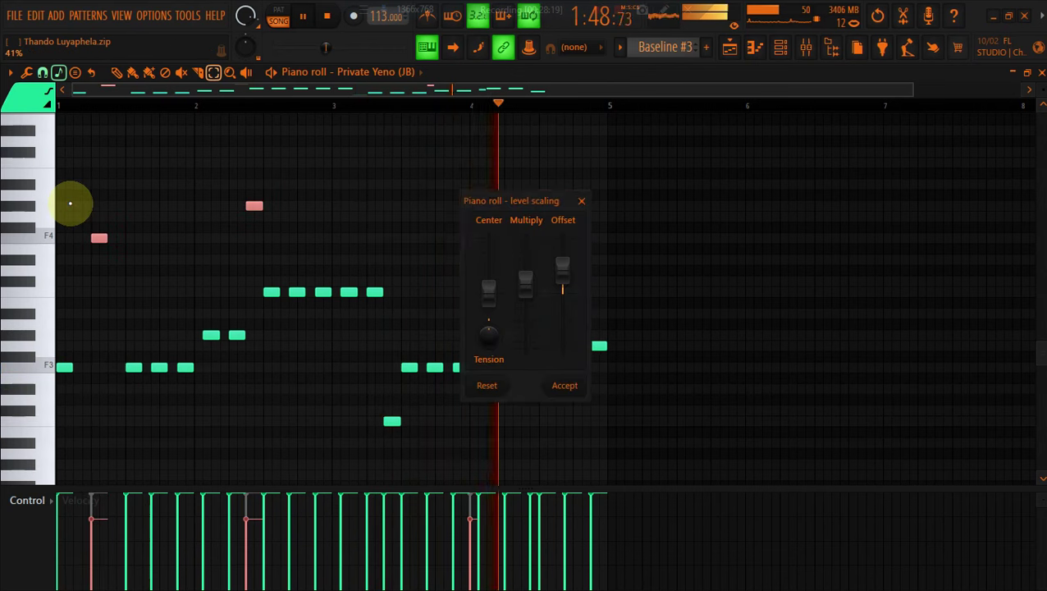
click(556, 388)
Scale the velocities of the same three high notes in Private Yeno (JB) down slightly further
click(792, 49)
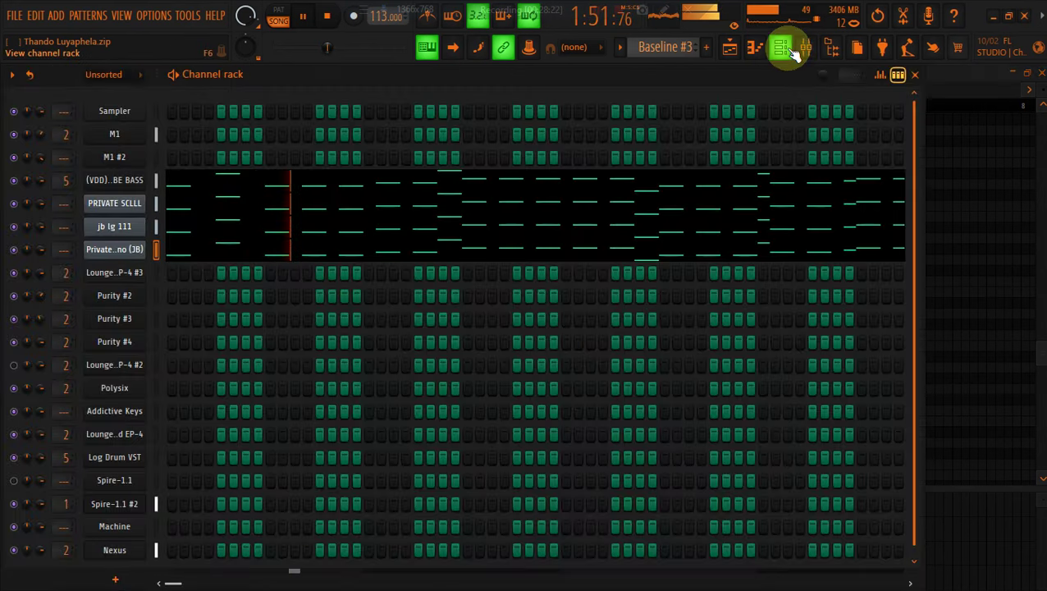
click(260, 248)
click(213, 72)
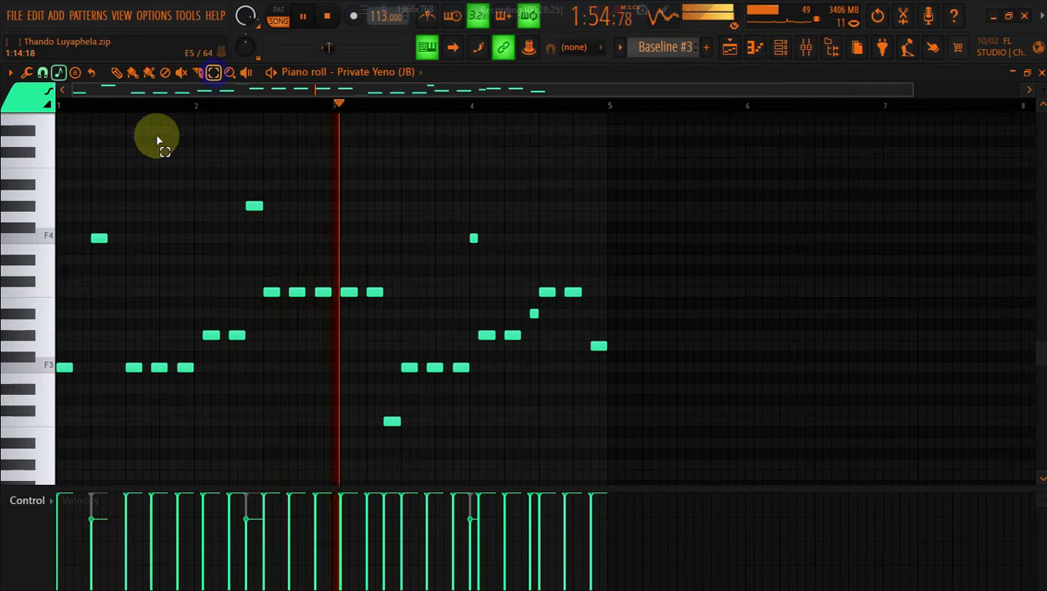
drag(90, 161, 524, 259)
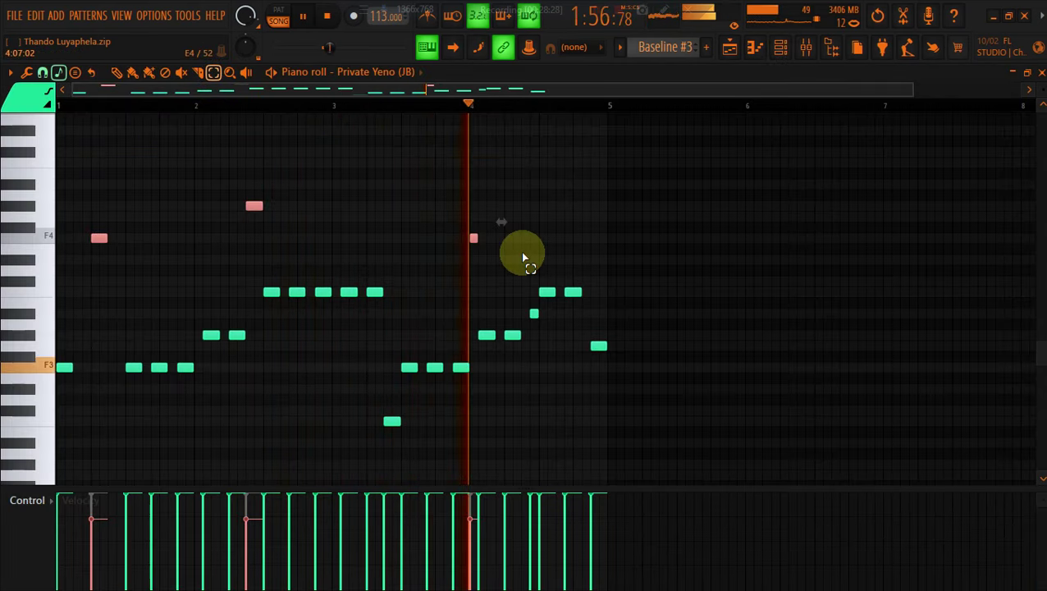
key(alt+x)
click(563, 384)
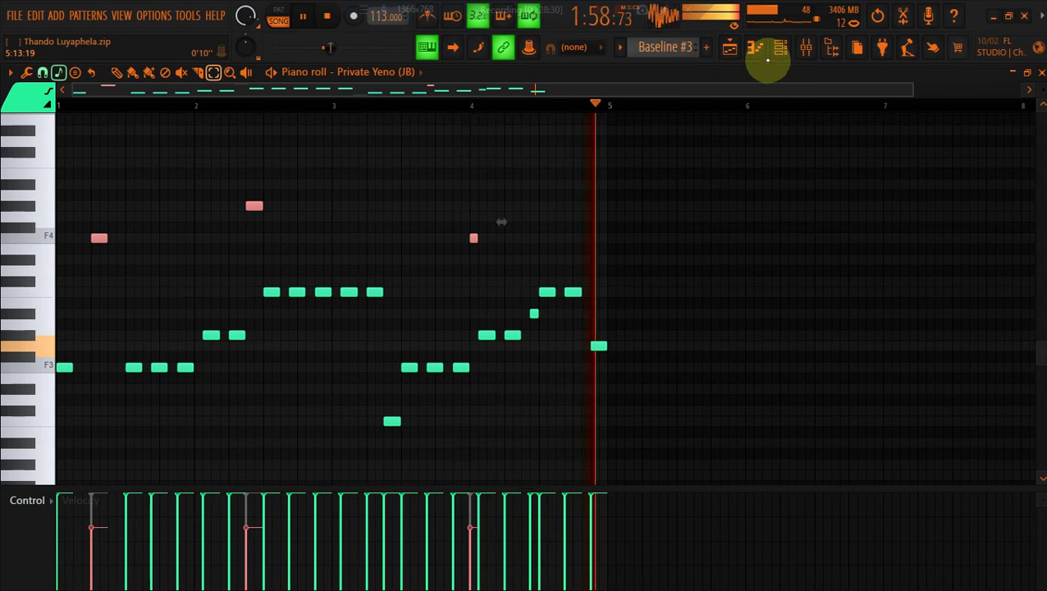
Transpose the three high notes in the (VDD) MDU TUBE BASS channel down one octave and lower their velocities with level scaling
click(771, 52)
click(206, 180)
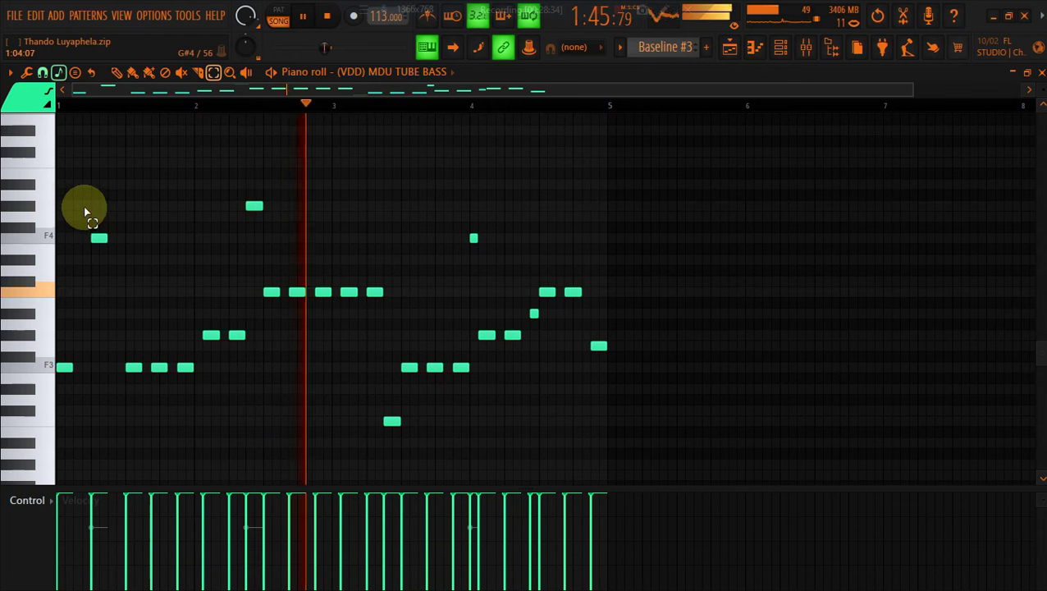
drag(79, 203, 498, 250)
key(ctrl+Down)
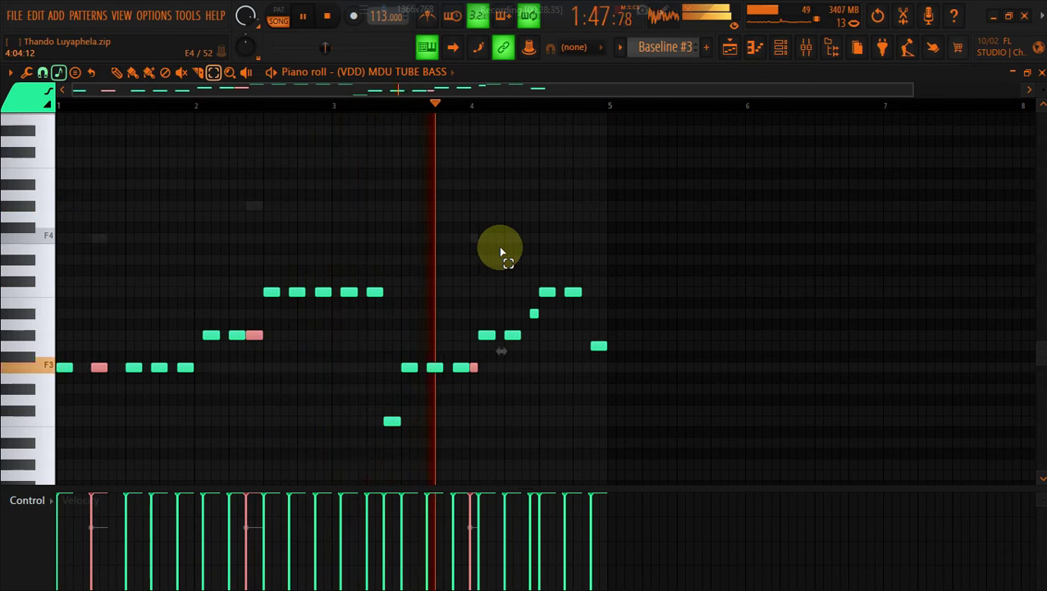
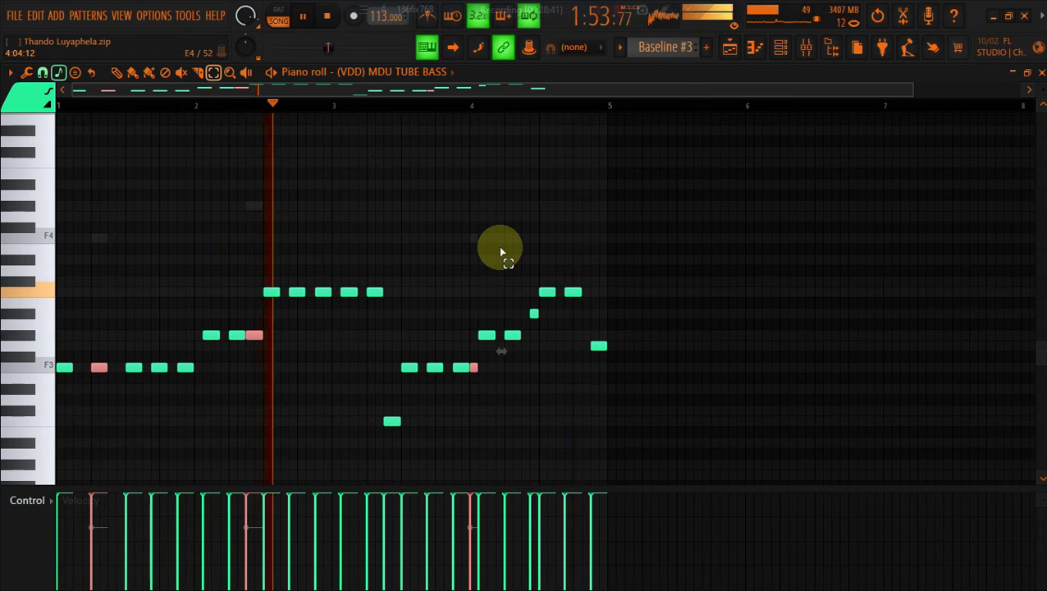
key(alt+x)
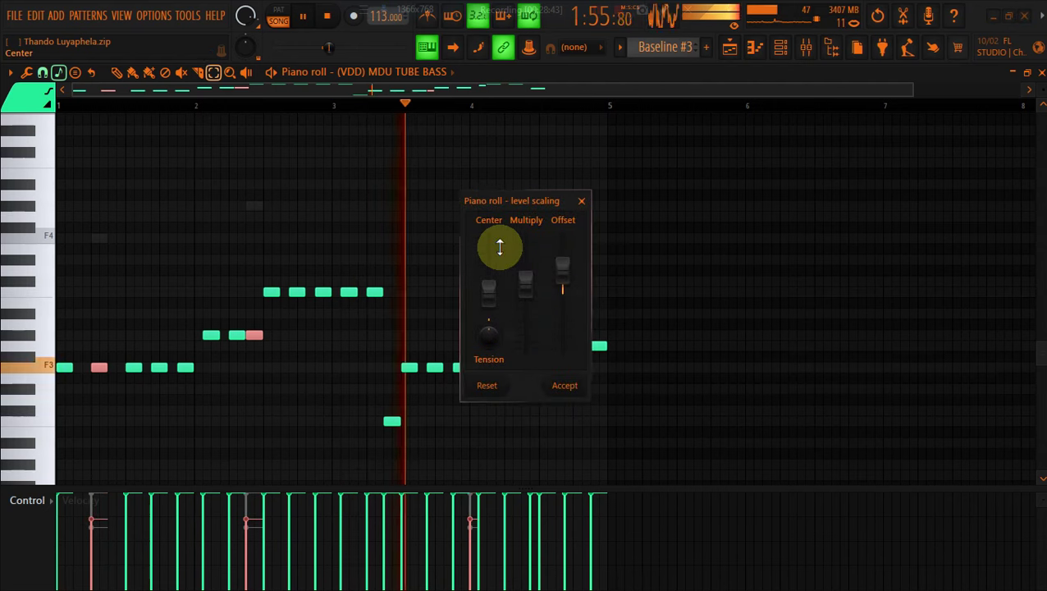
click(559, 391)
Open the Track 9 Lead pattern and route its Spire-1.1 #2 channel to mixer insert 7
click(729, 48)
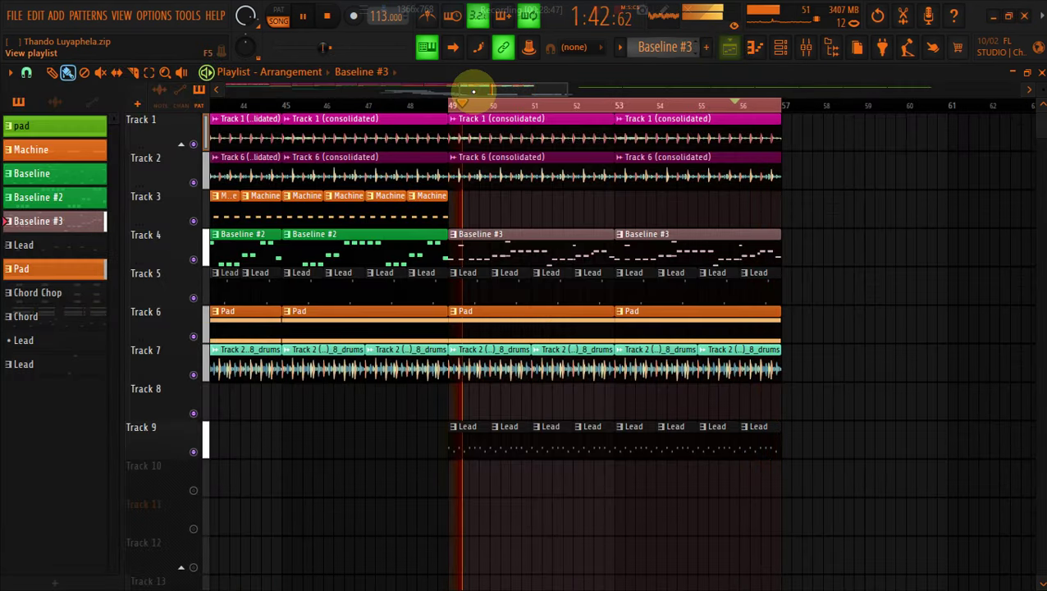
double_click(463, 451)
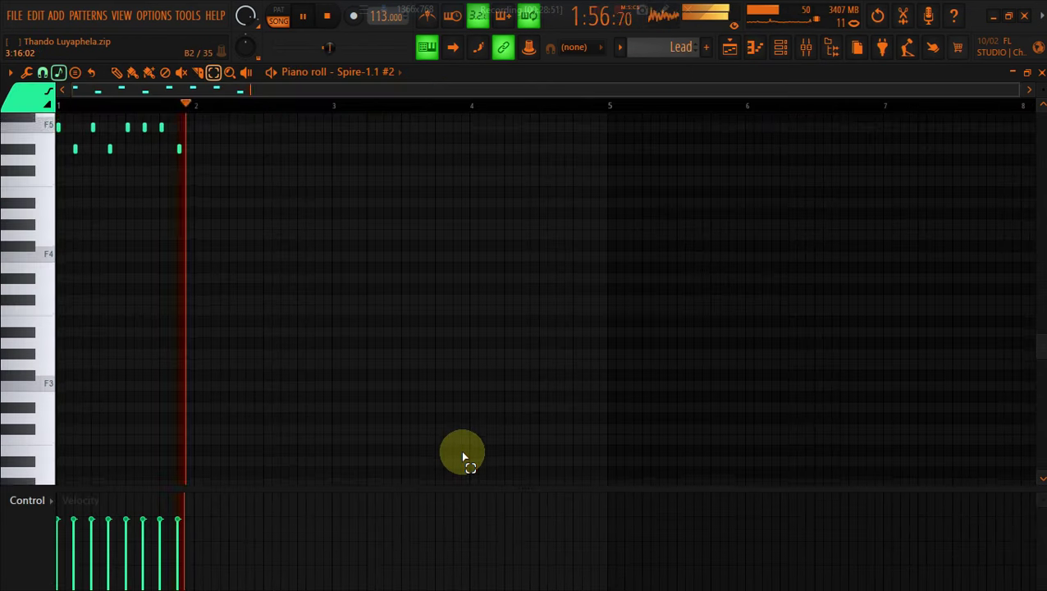
click(753, 48)
click(780, 47)
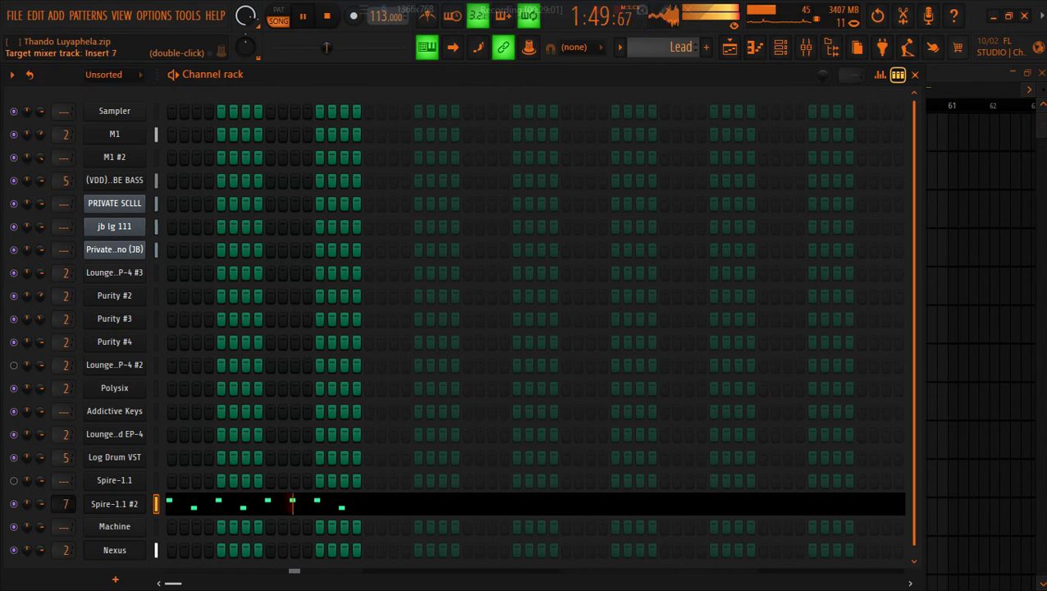
Load Endless Smile 32 in the first effect slot of insert 7 with the No Limit preset at 32% intensity
click(806, 48)
click(922, 119)
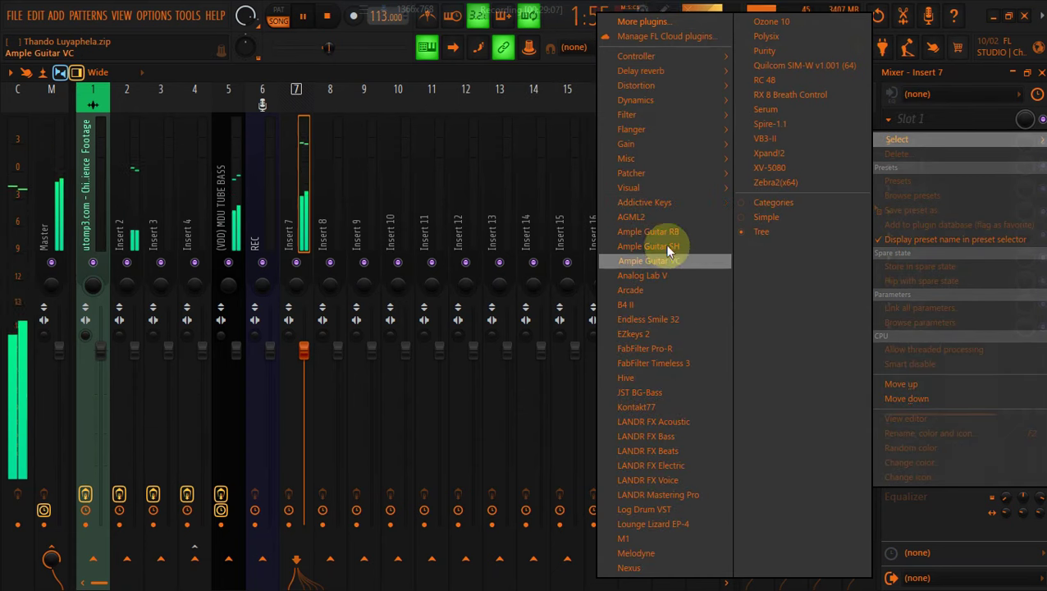
click(651, 321)
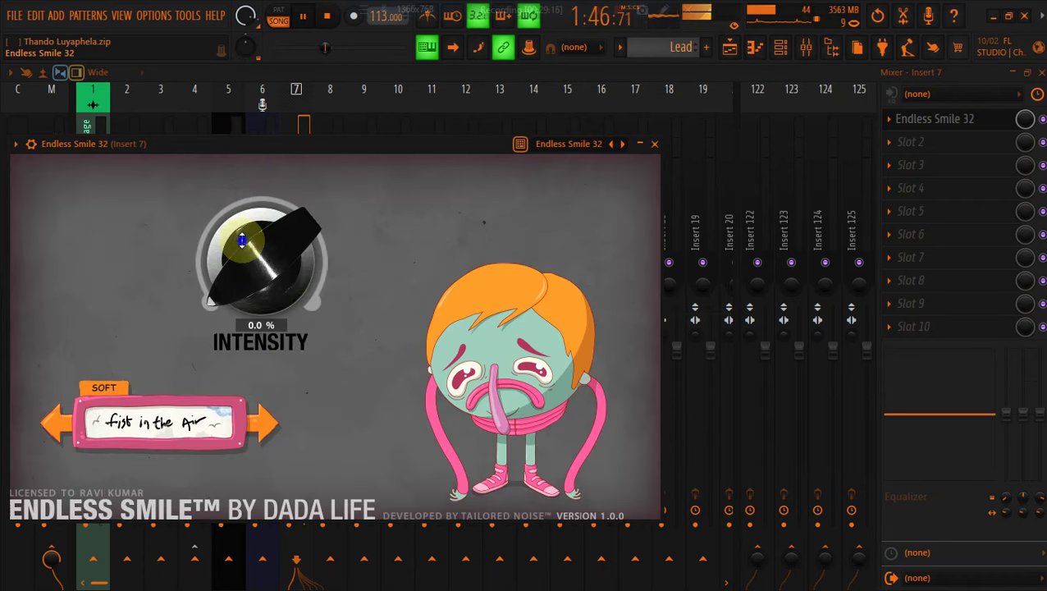
click(268, 418)
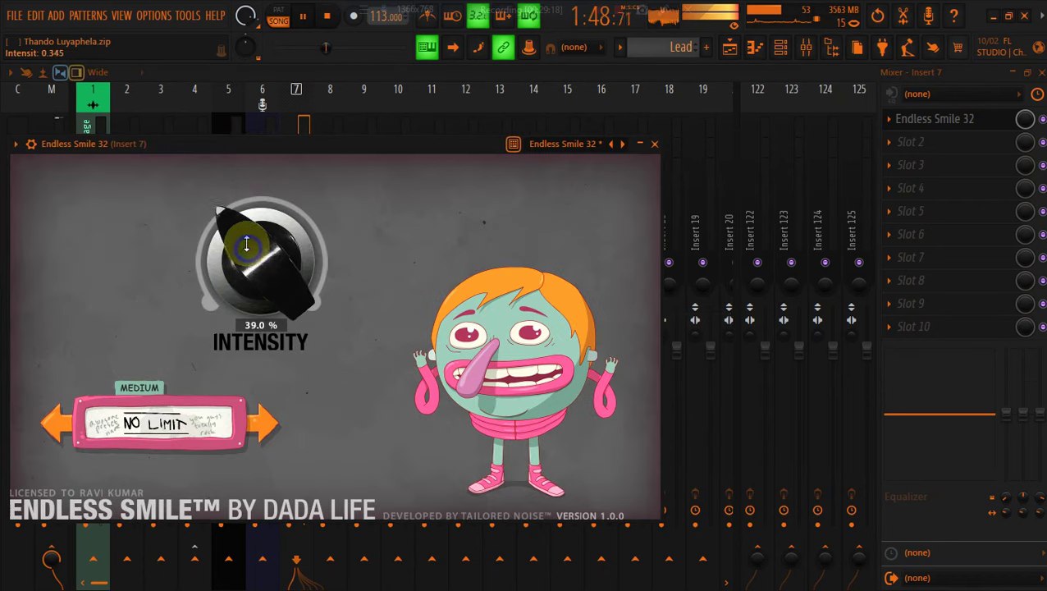
drag(239, 247, 248, 267)
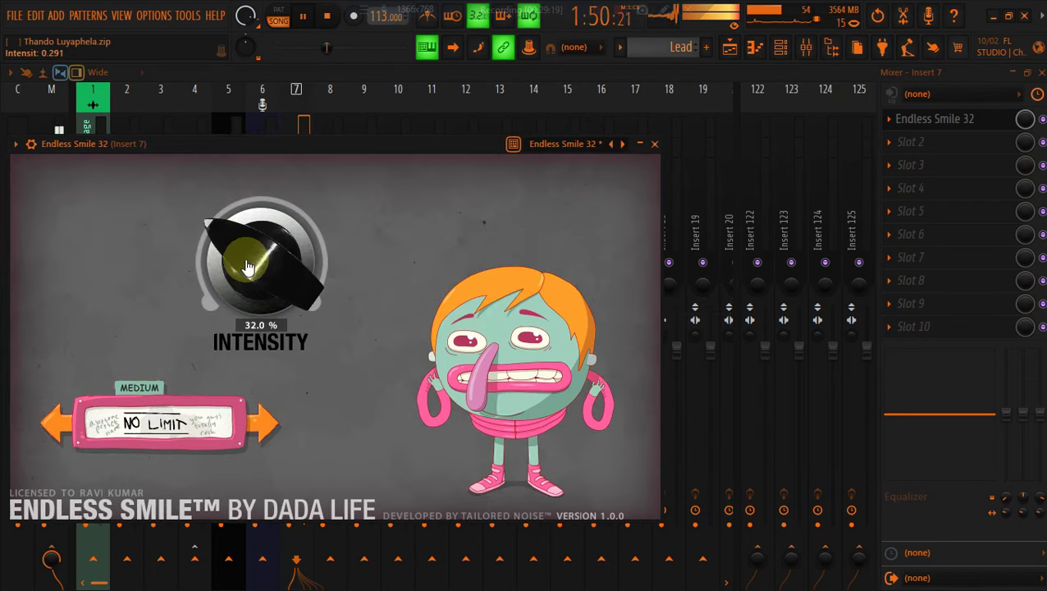
Add Fruity Parametric EQ 2 to insert 7, cutting band 1 by 18 dB at 222 Hz and band 5 by about 5.6 dB near 1290 Hz
click(944, 147)
mouse_move(627, 114)
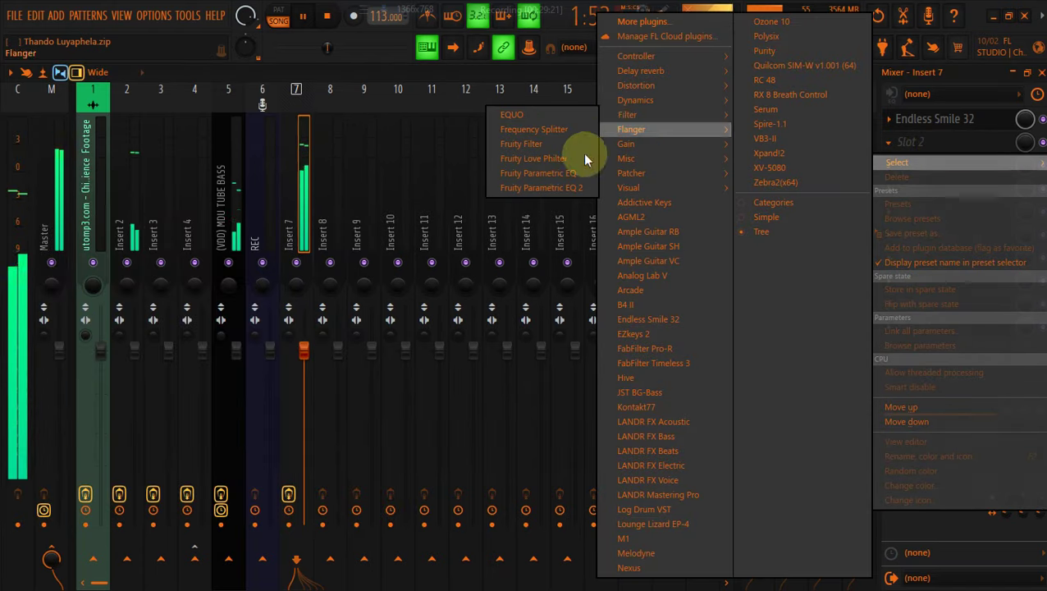
click(571, 187)
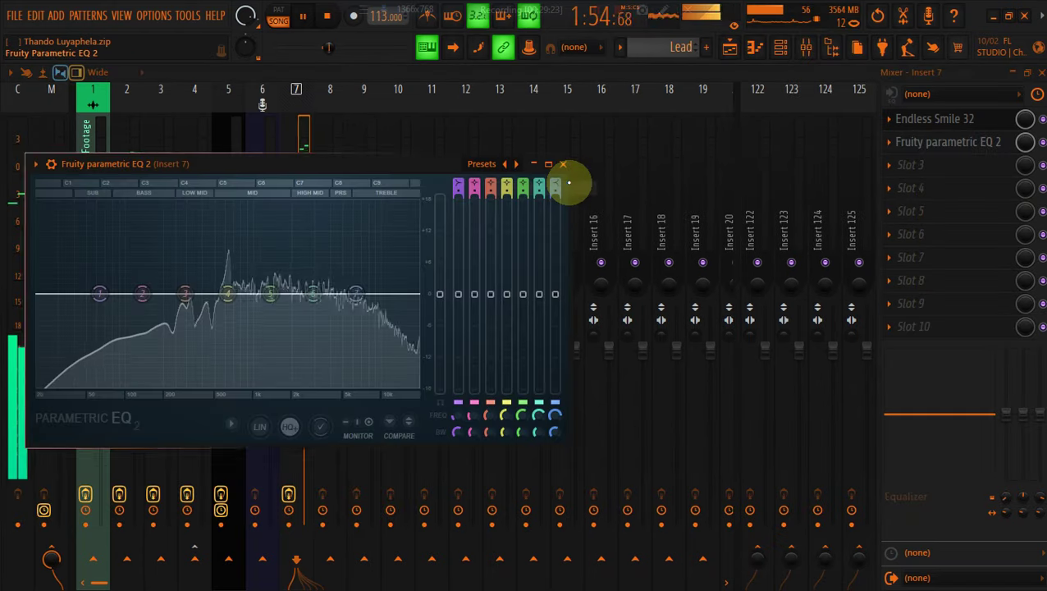
drag(271, 294, 263, 330)
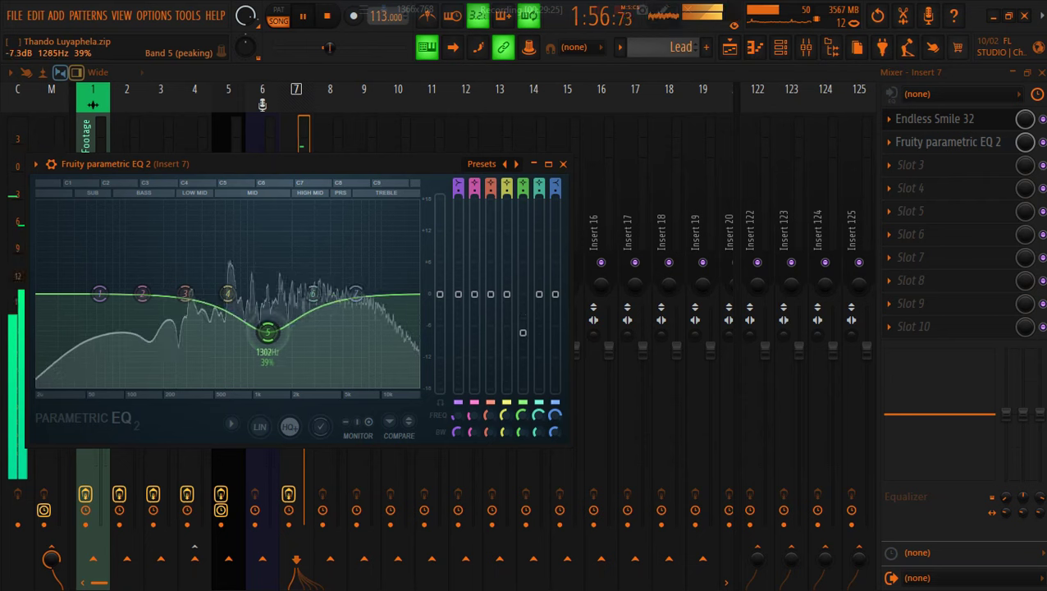
drag(99, 293, 168, 384)
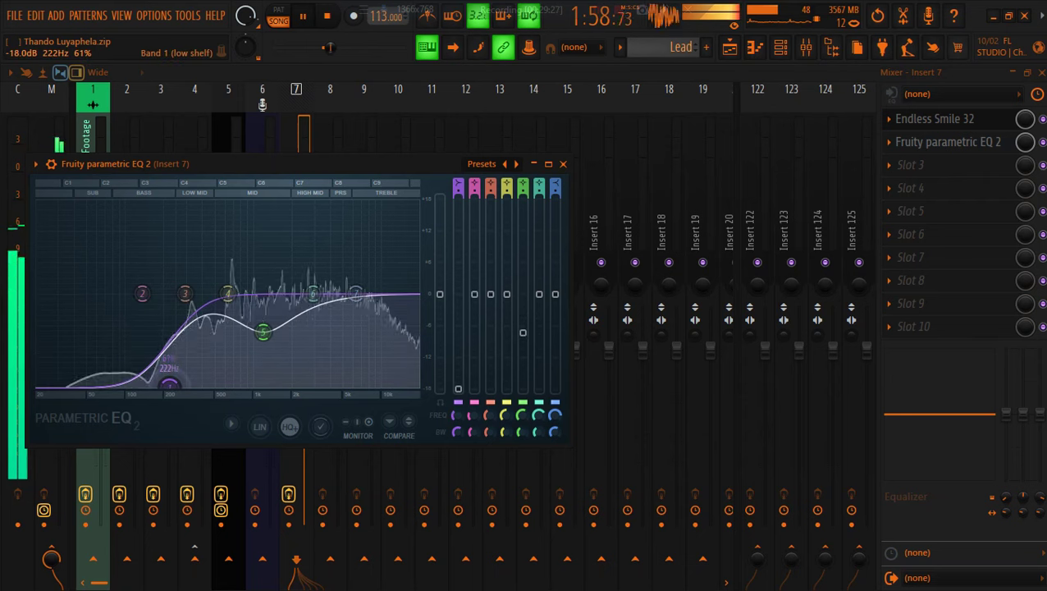
mouse_move(263, 331)
mouse_down()
mouse_move(253, 339)
mouse_move(247, 320)
mouse_move(299, 325)
mouse_move(262, 324)
mouse_up()
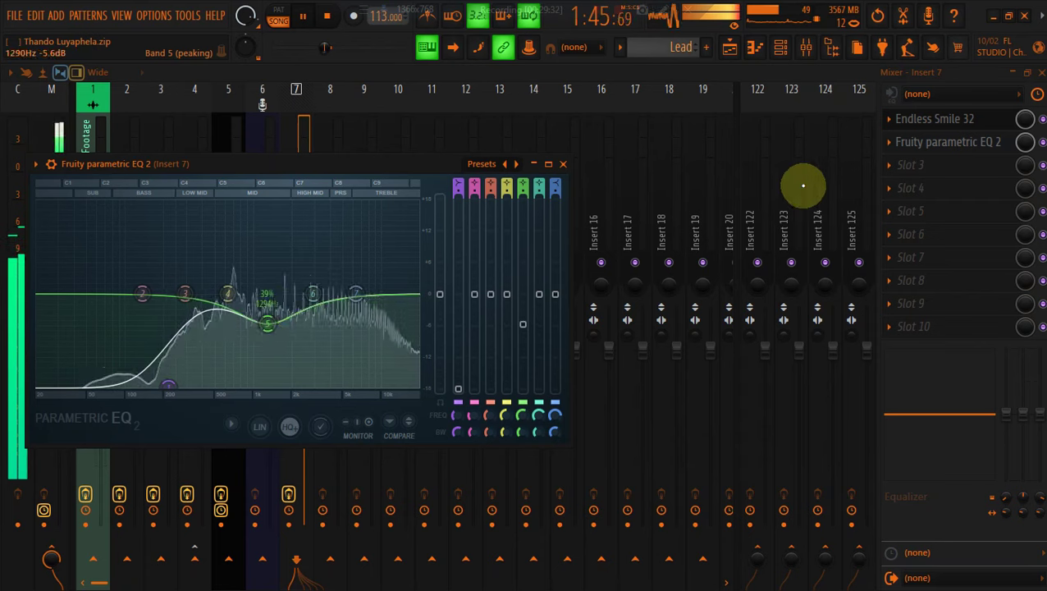
Load LuxeVerb in the third effect slot of insert 7 and choose the Duck Shimmer Octave Pad preset
click(955, 165)
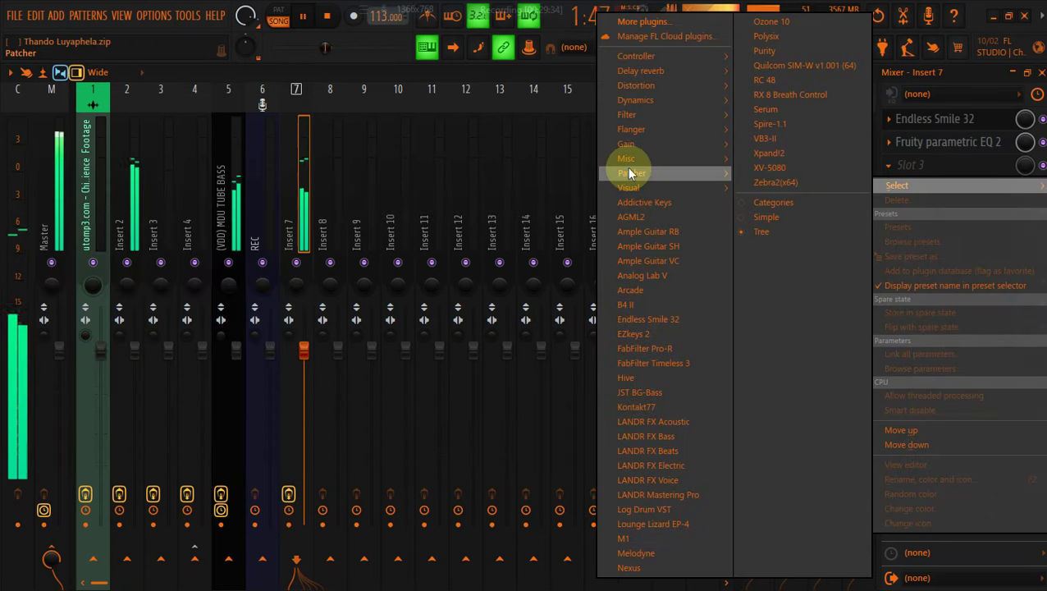
mouse_move(632, 115)
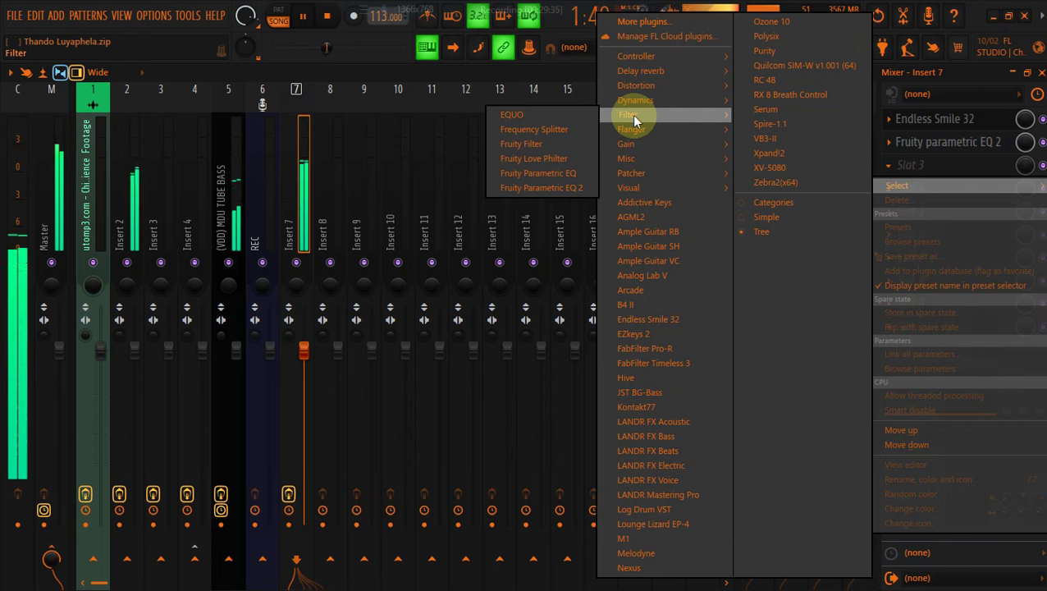
mouse_move(637, 79)
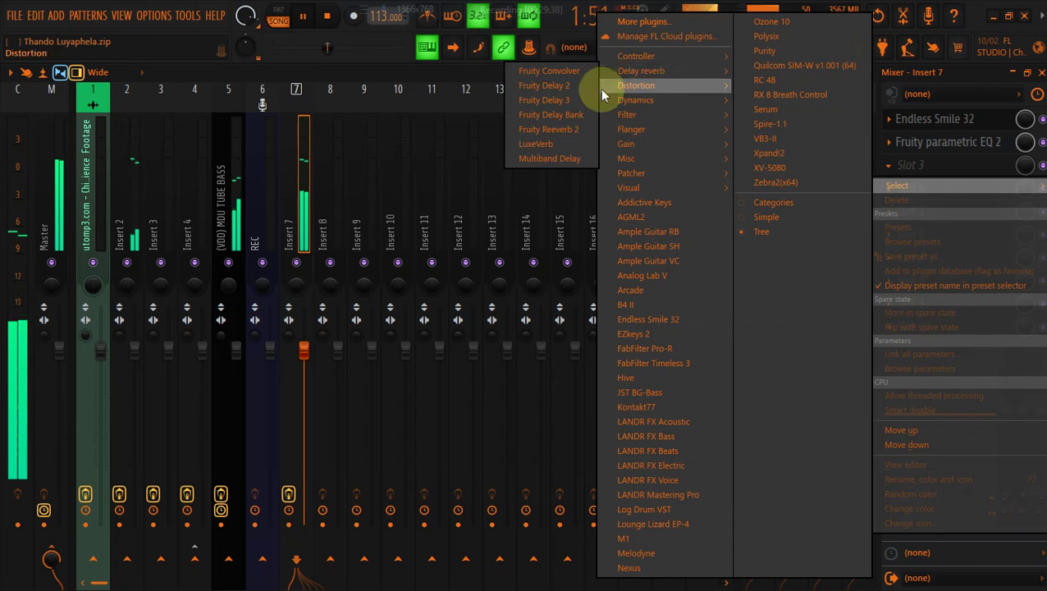
click(557, 144)
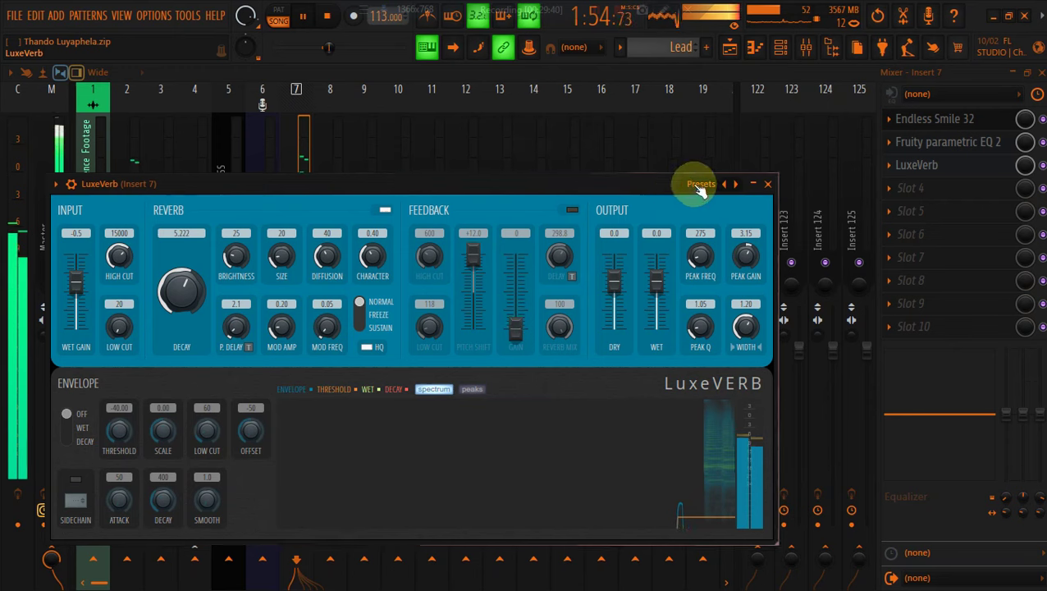
click(700, 187)
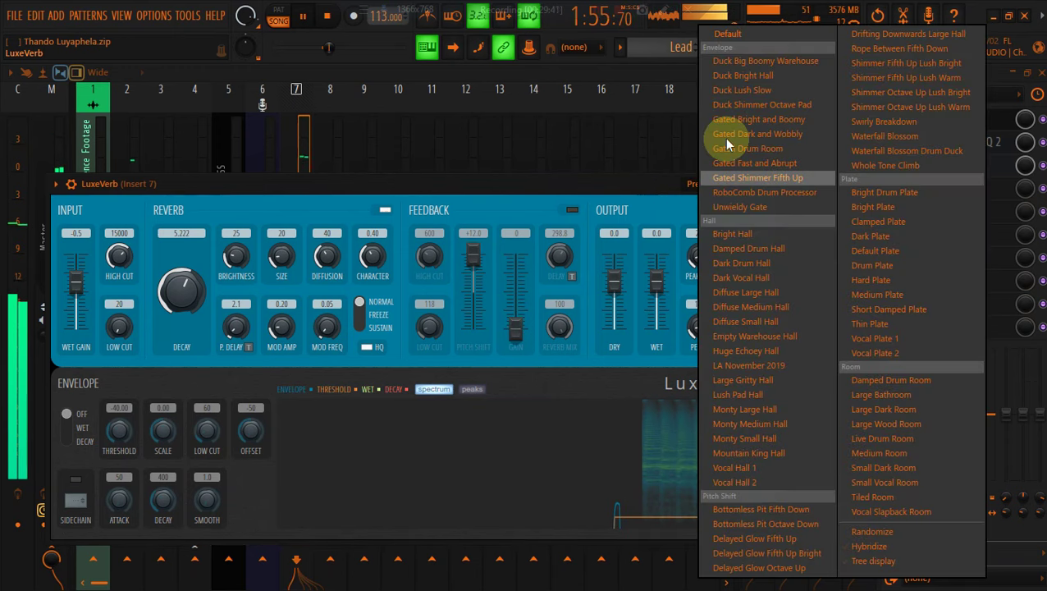
click(743, 105)
Turn the LuxeVerb effect's mix level on insert 7 well down
drag(1026, 164, 1027, 168)
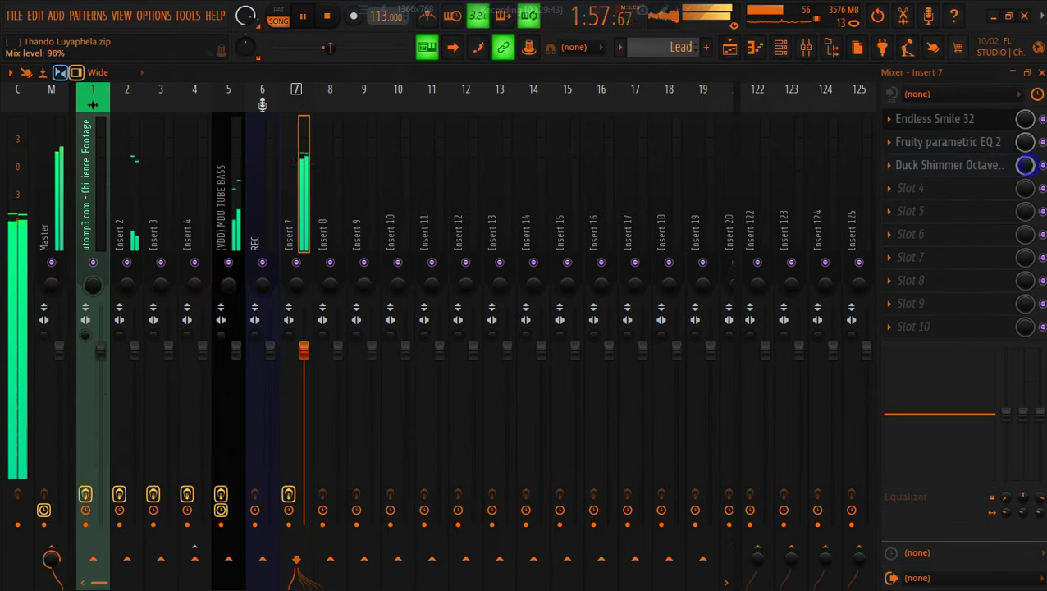
click(998, 171)
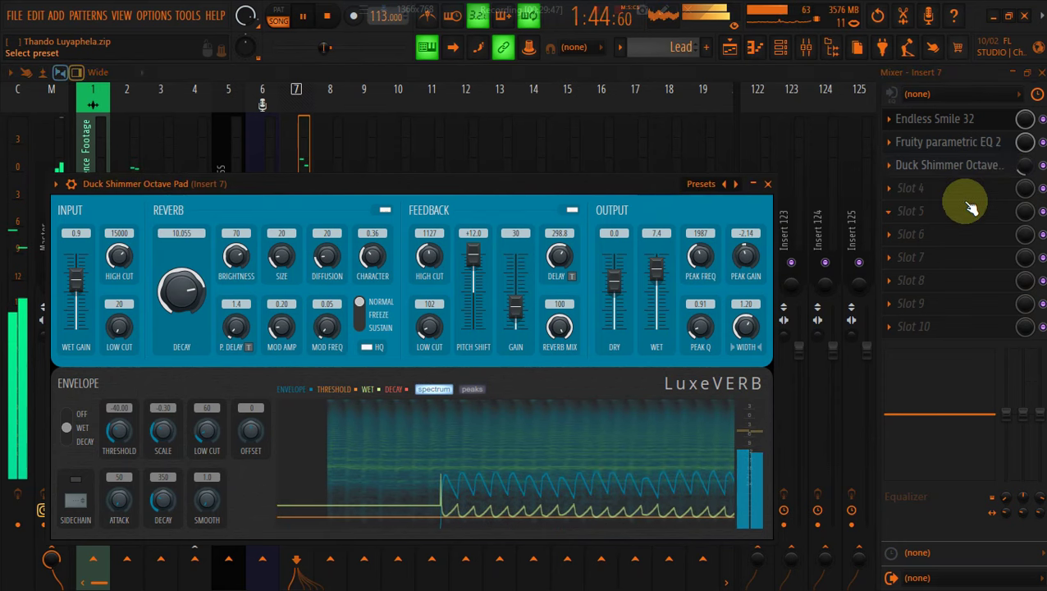
click(1026, 163)
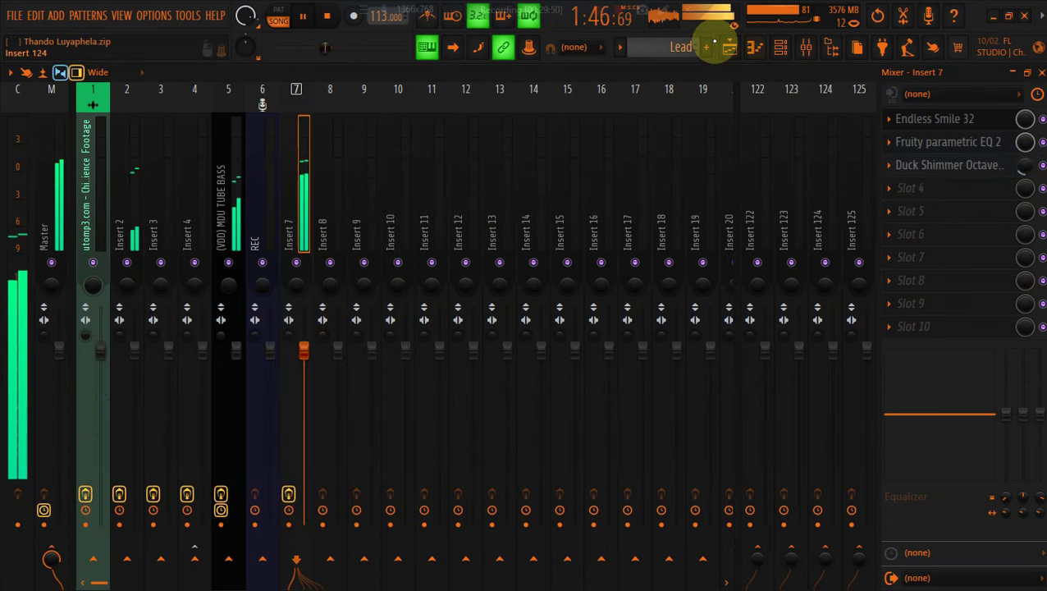
Set the LuxeVerb effect on insert 7 to decay 8.420, feedback low cut 51 and feedback reverb mix 85%
click(1041, 119)
click(1003, 119)
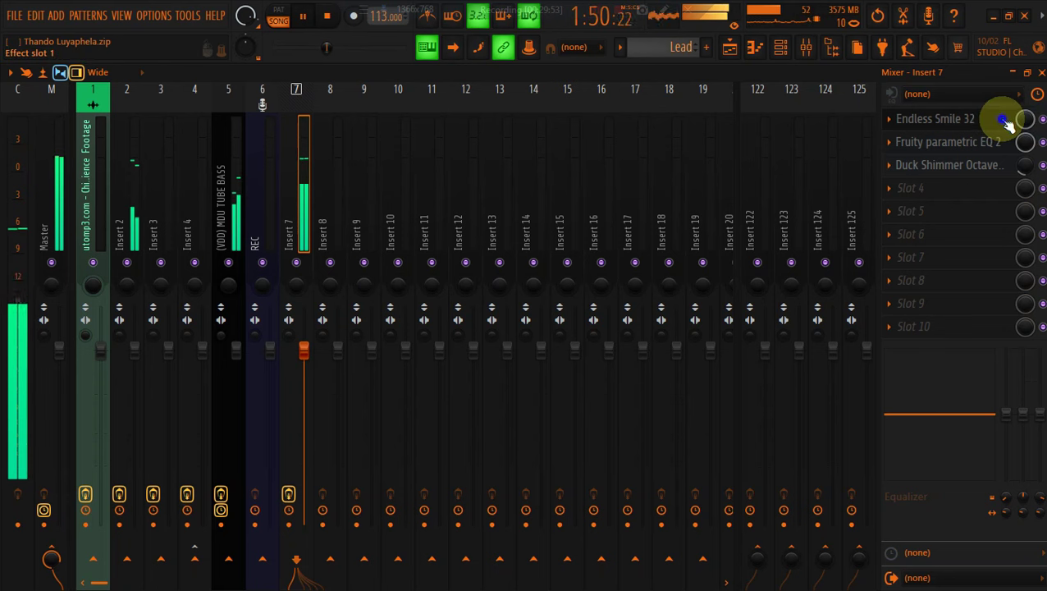
click(996, 167)
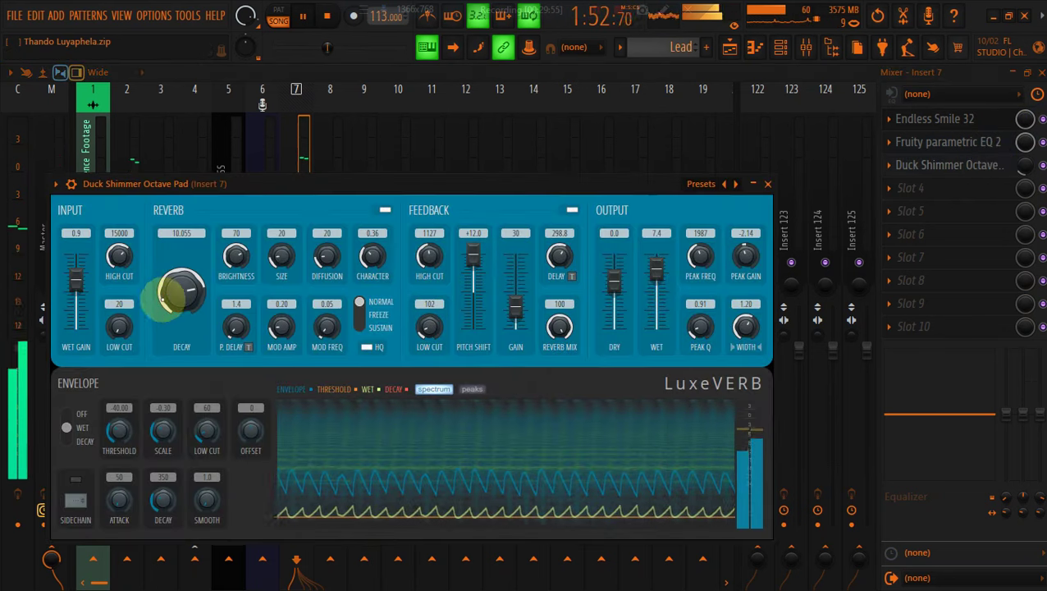
drag(416, 327, 417, 345)
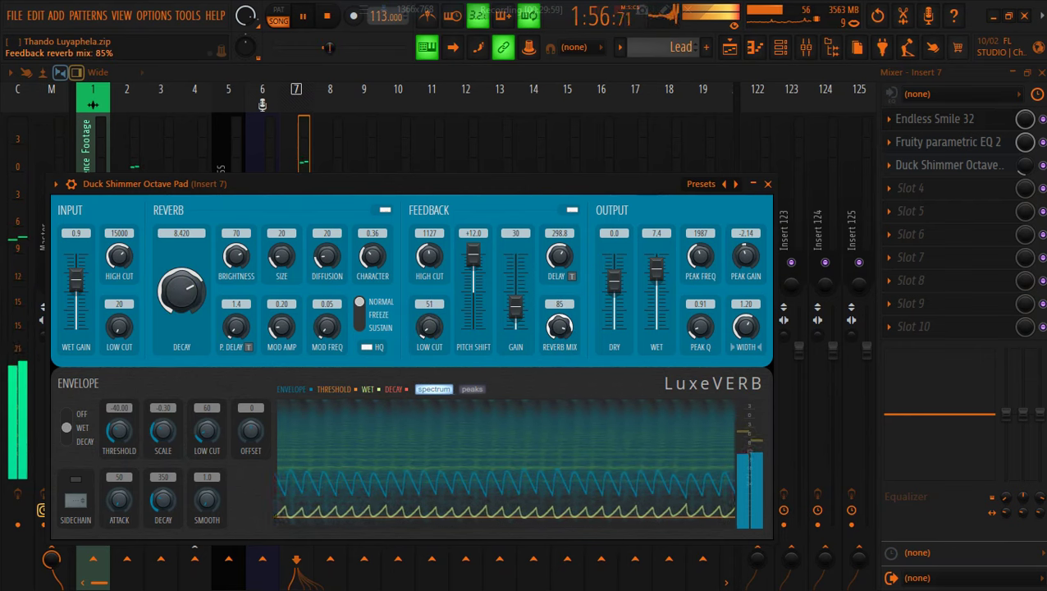
drag(559, 326, 561, 333)
click(729, 47)
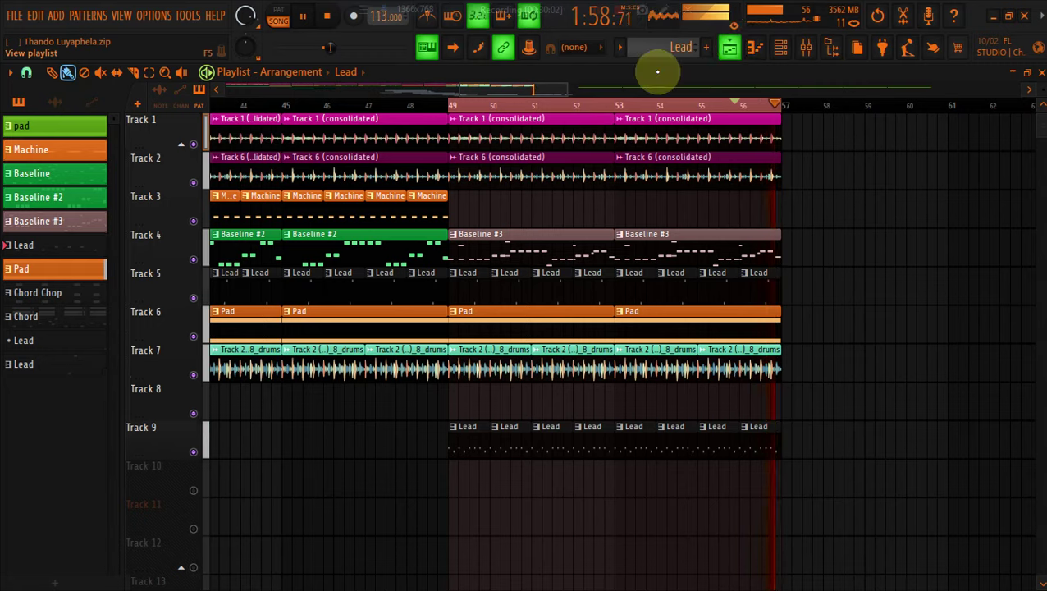
Copy the (VDD) MDU TUBE BASS notes from the Baseline #2 pattern
drag(446, 88, 206, 93)
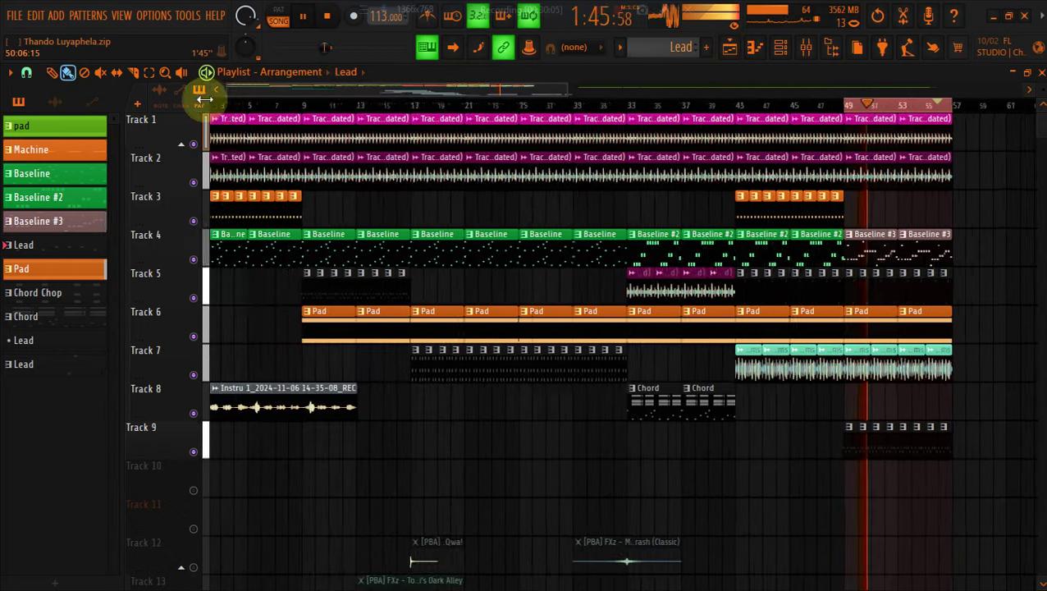
click(760, 244)
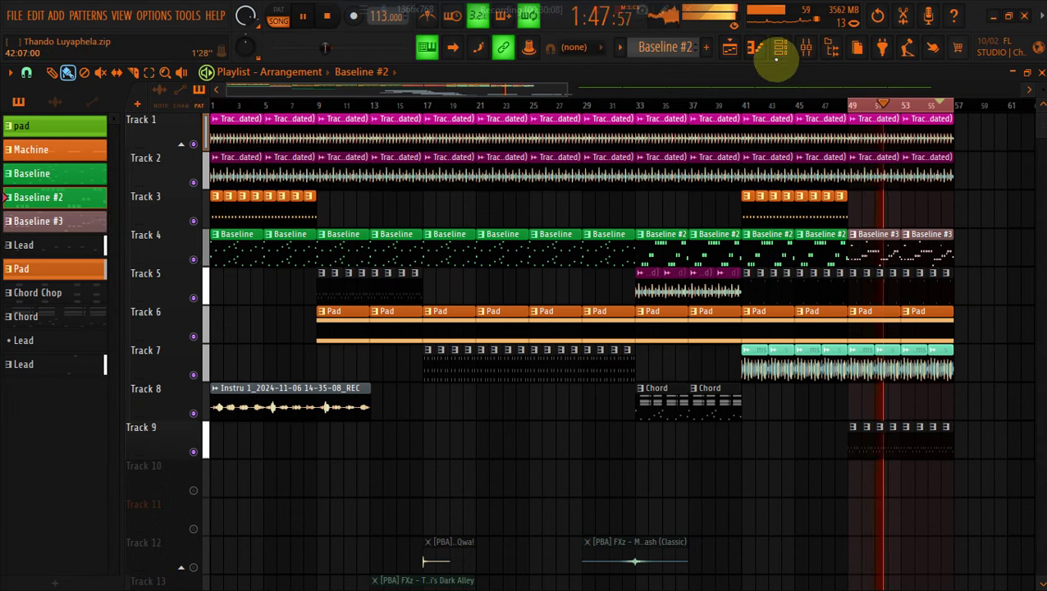
click(779, 49)
right_click(141, 182)
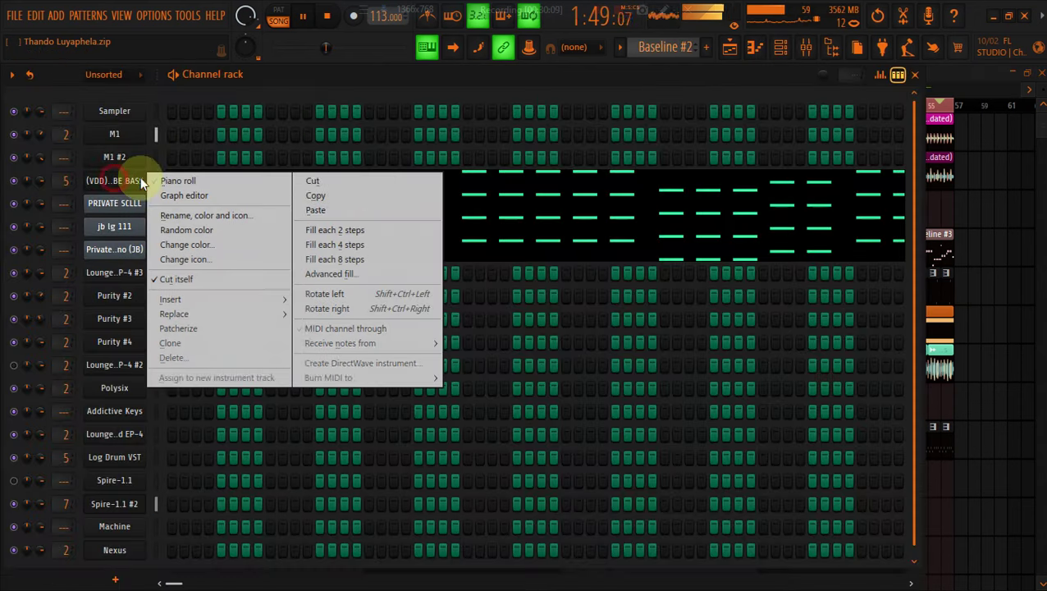
click(358, 195)
click(729, 46)
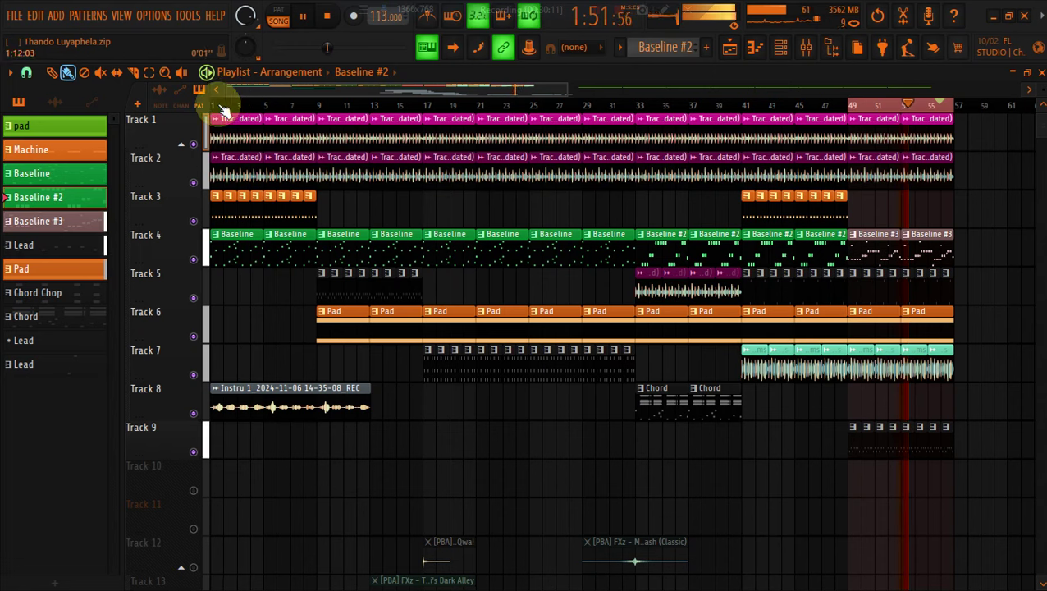
Select the whole arrangement from bar 1 through bar 56 and mute the Instru 1 recording clip on Track 8
key(ctrl+a)
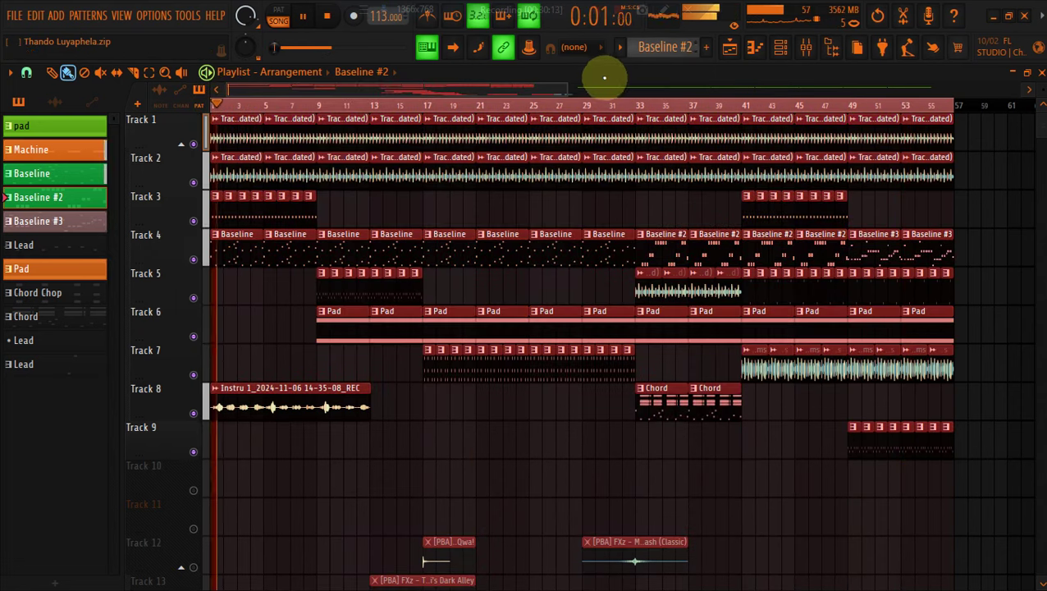
drag(566, 88, 460, 89)
click(100, 73)
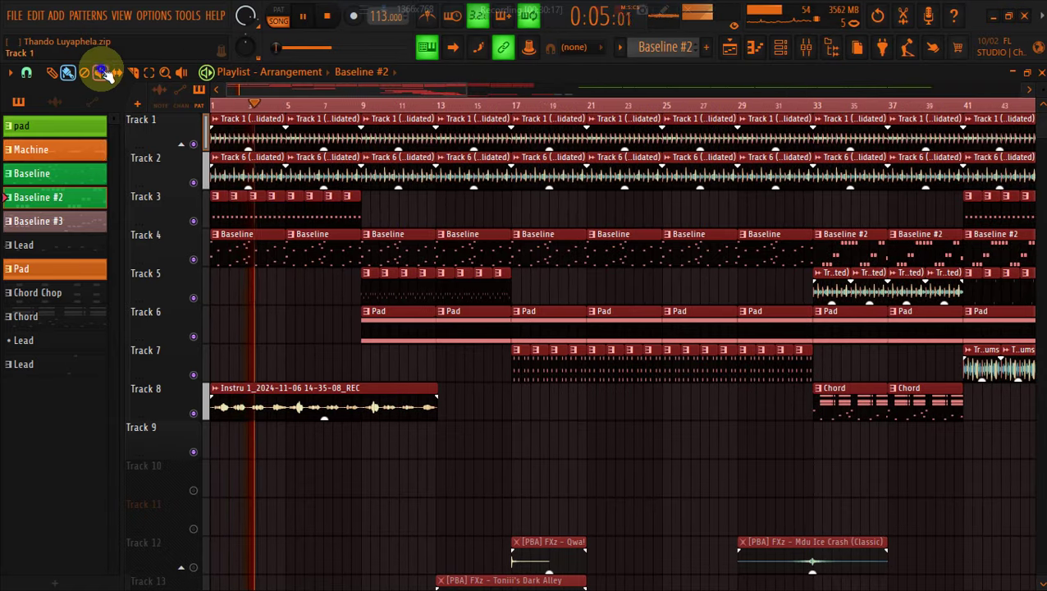
click(328, 405)
click(69, 73)
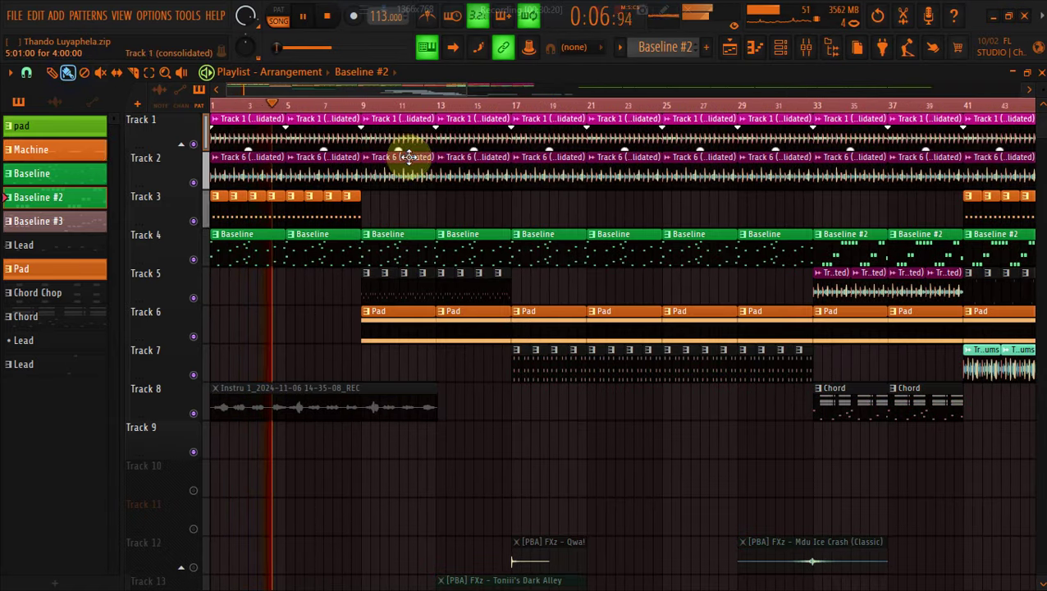
Delete the Machine clips in bars 1–8 of Track 3 and the Lead clips in bars 9–16 of Track 5
click(350, 198)
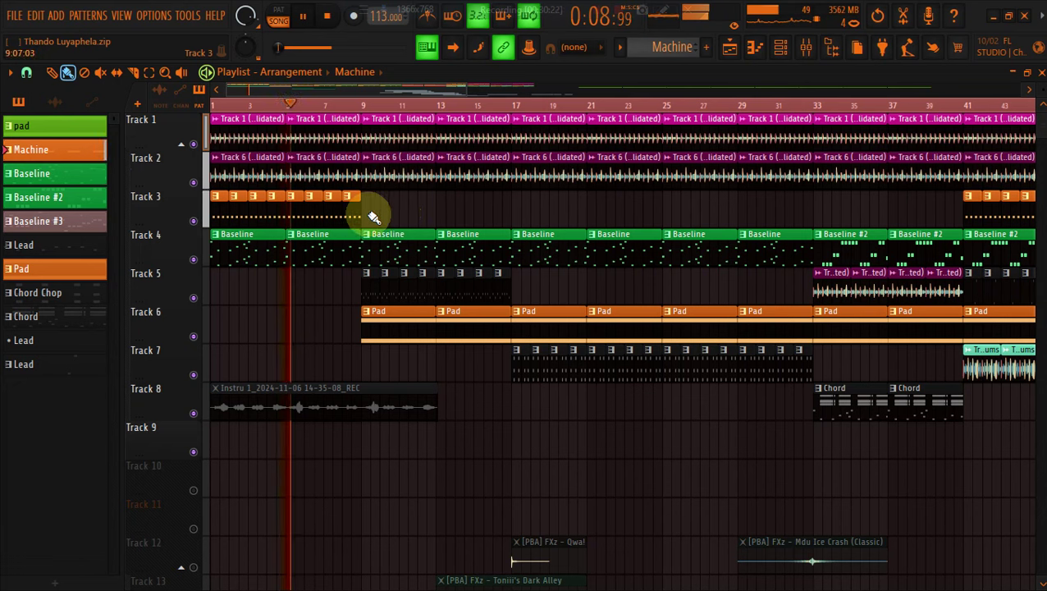
drag(383, 212, 206, 206)
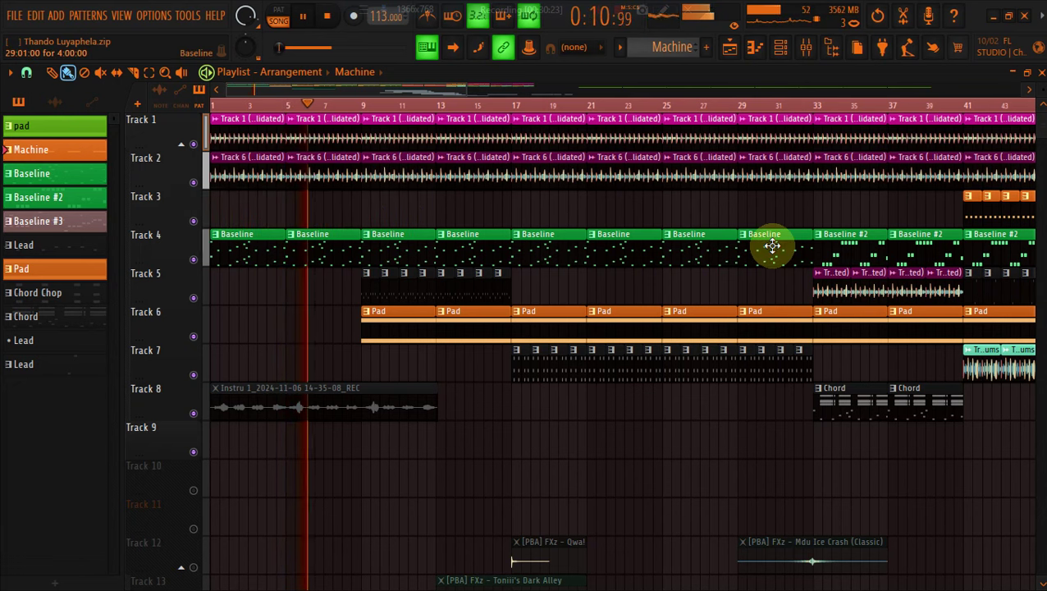
click(363, 106)
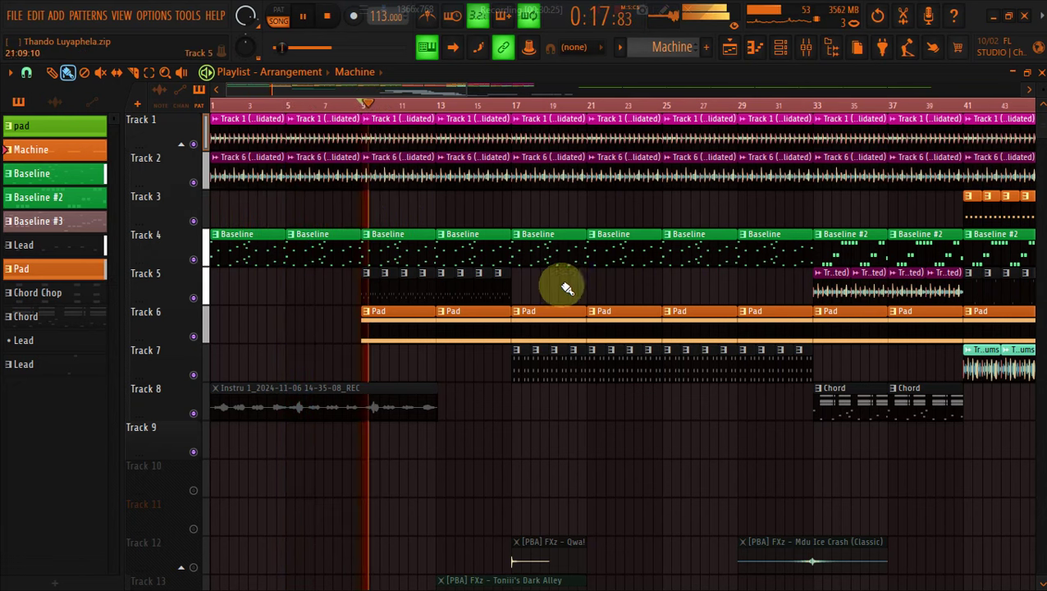
right_click(540, 284)
right_click(369, 279)
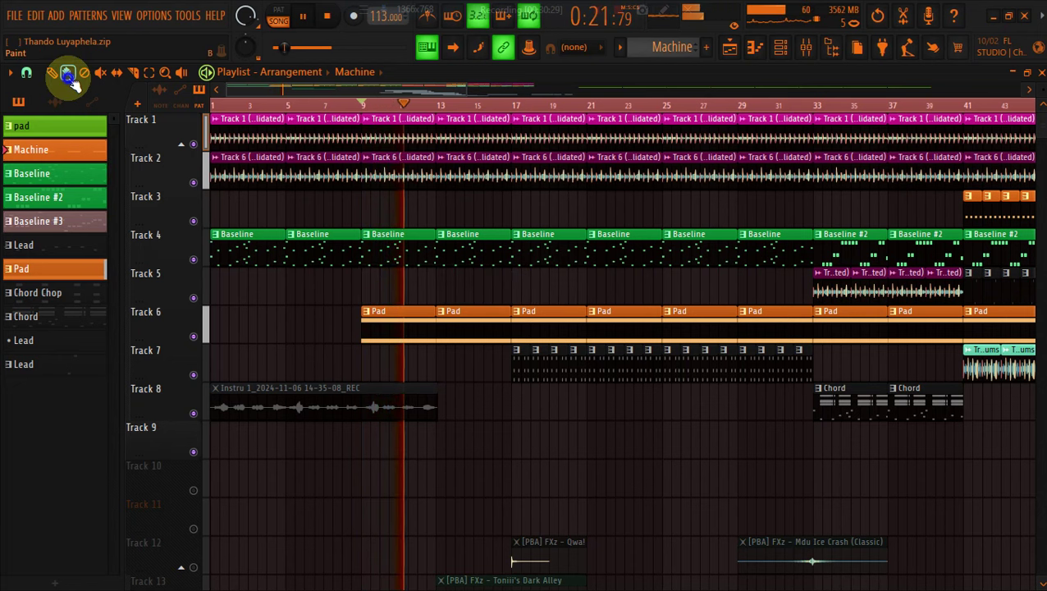
Recolor the Track 7 (consolidated) audio clips drab olive (#71830C) and fill Track 5 with them from bar 17 to bar 32
drag(511, 98, 548, 104)
click(677, 291)
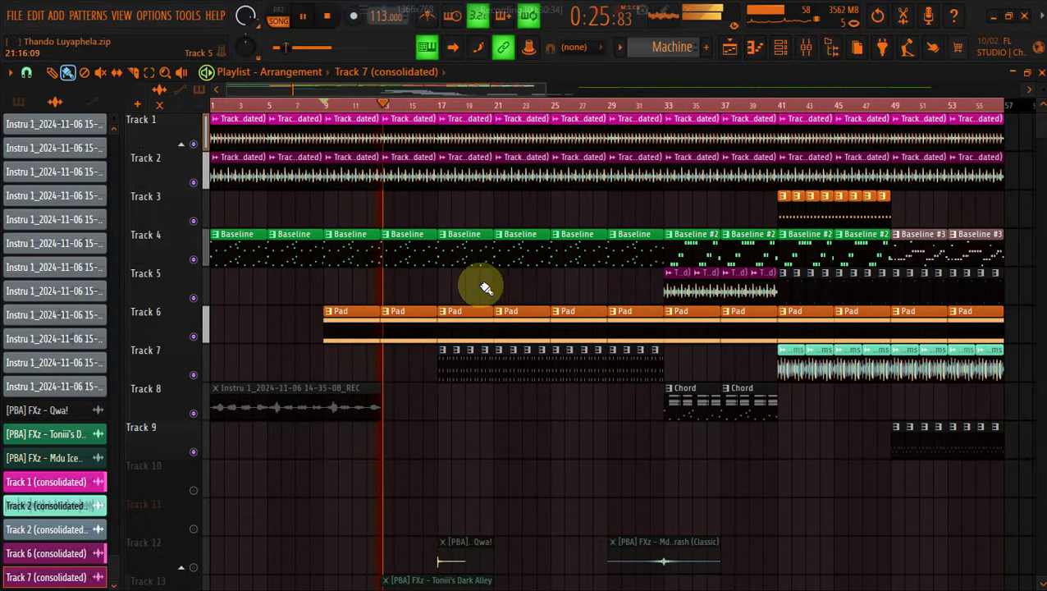
right_click(678, 277)
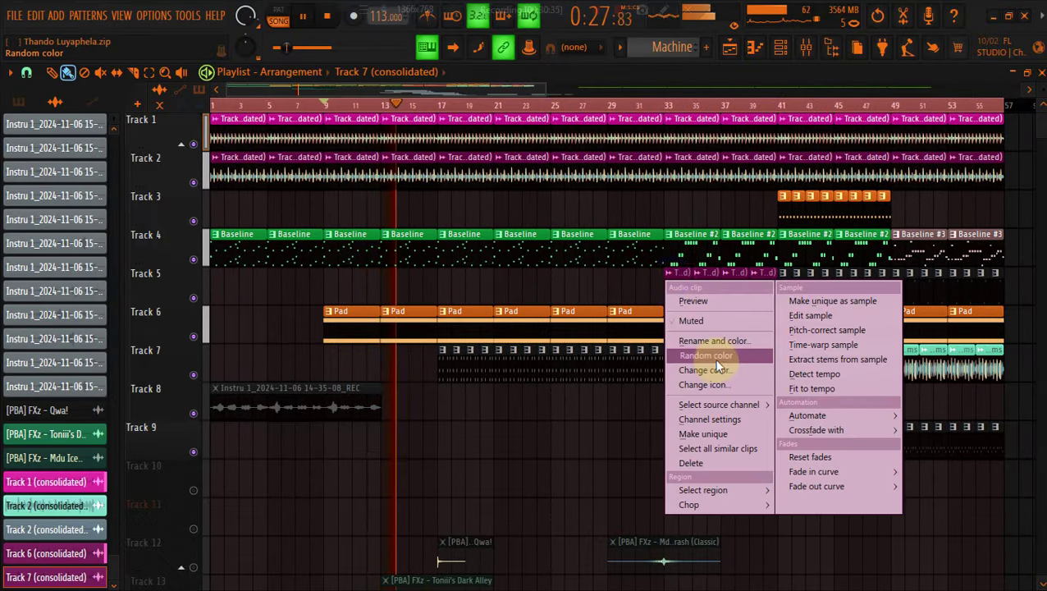
click(715, 367)
click(890, 314)
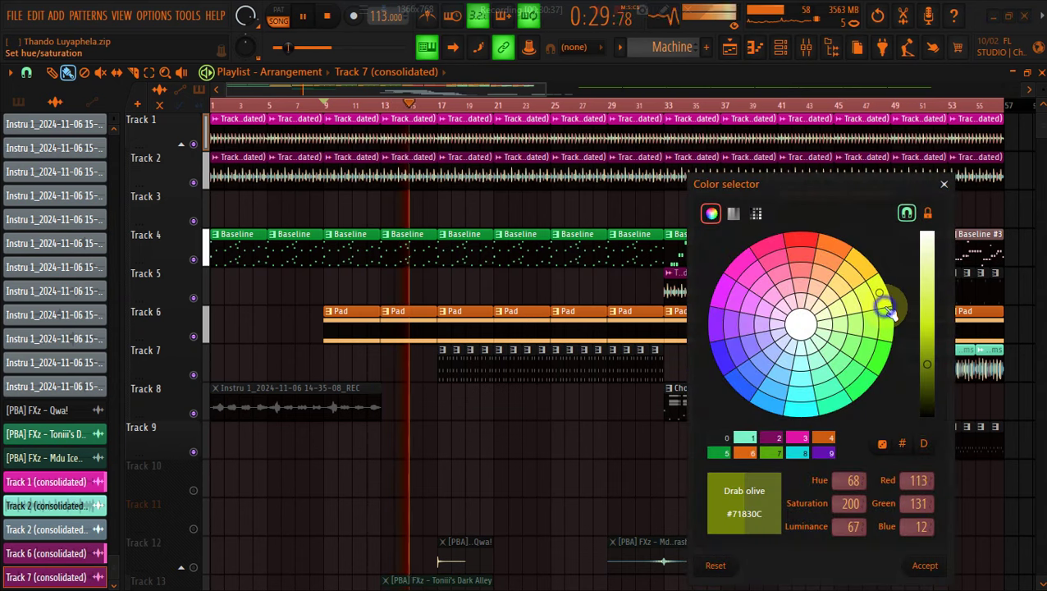
click(925, 565)
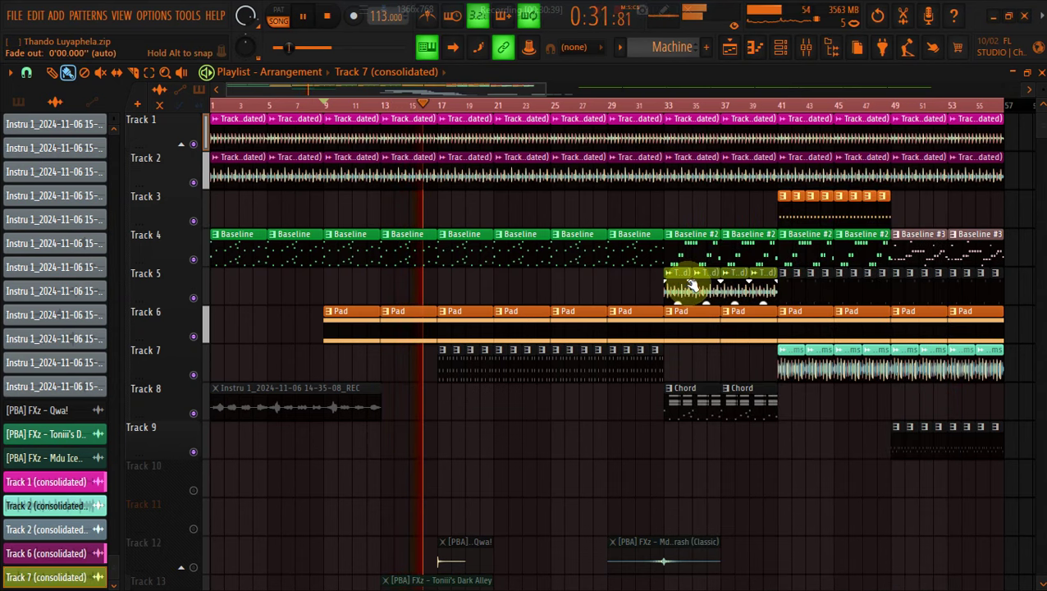
drag(443, 295, 668, 294)
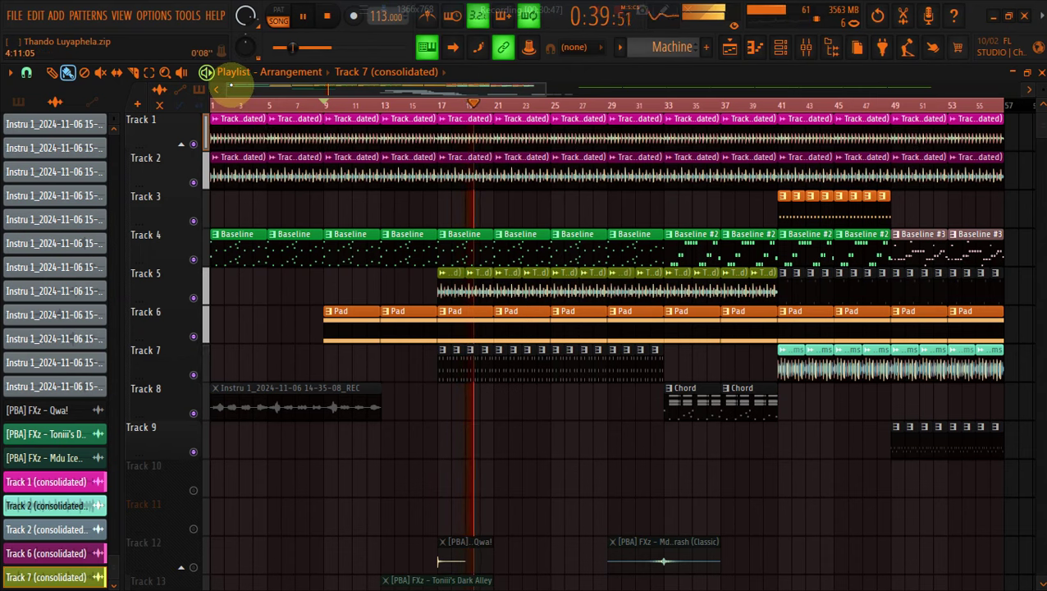
Select the Baseline pattern from Track 4 and show its channels in the channel rack
drag(228, 86, 310, 84)
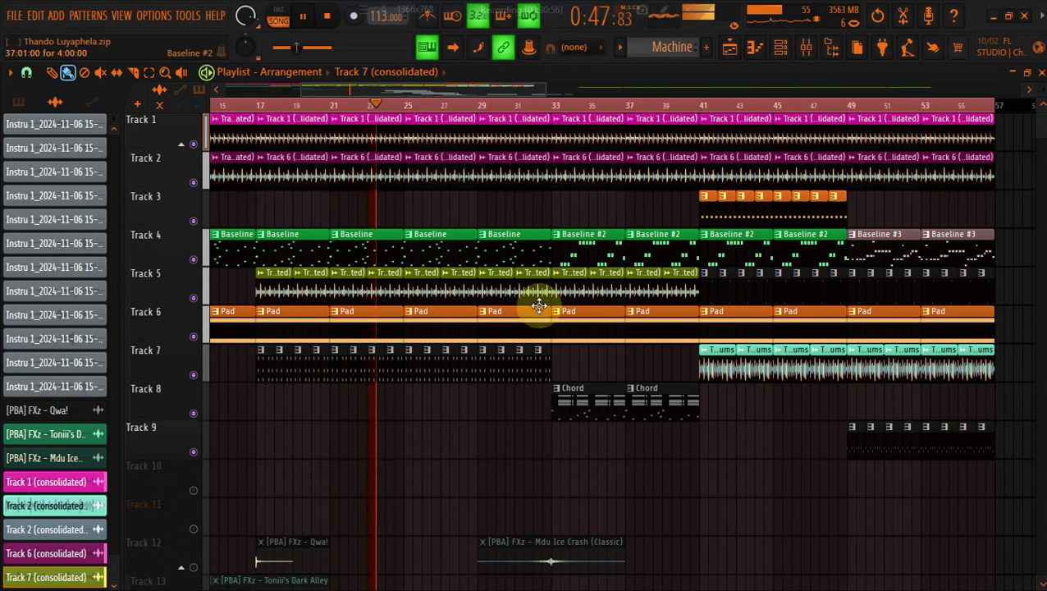
click(510, 317)
click(496, 248)
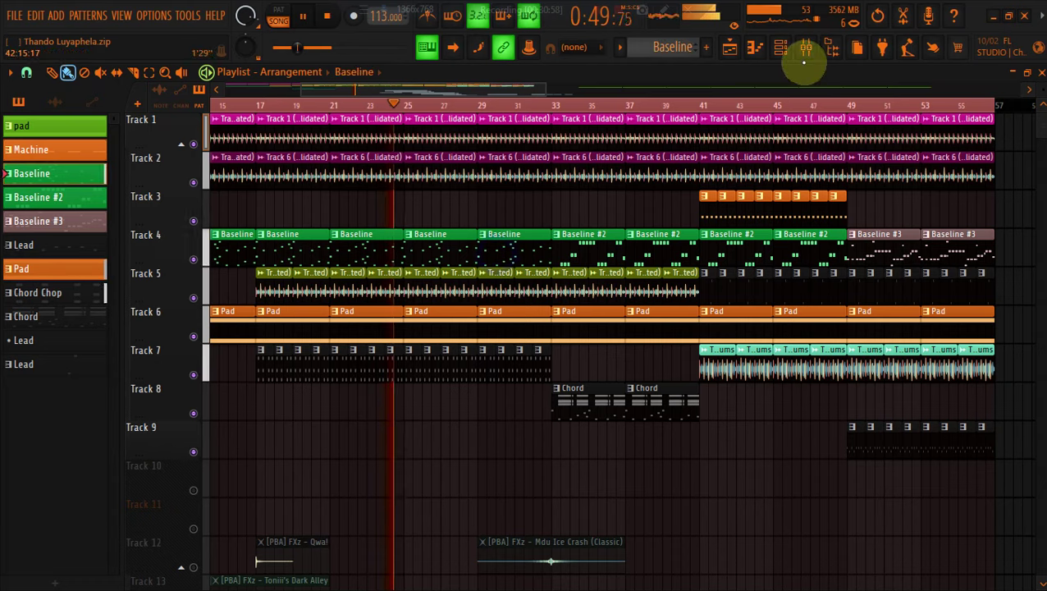
click(804, 50)
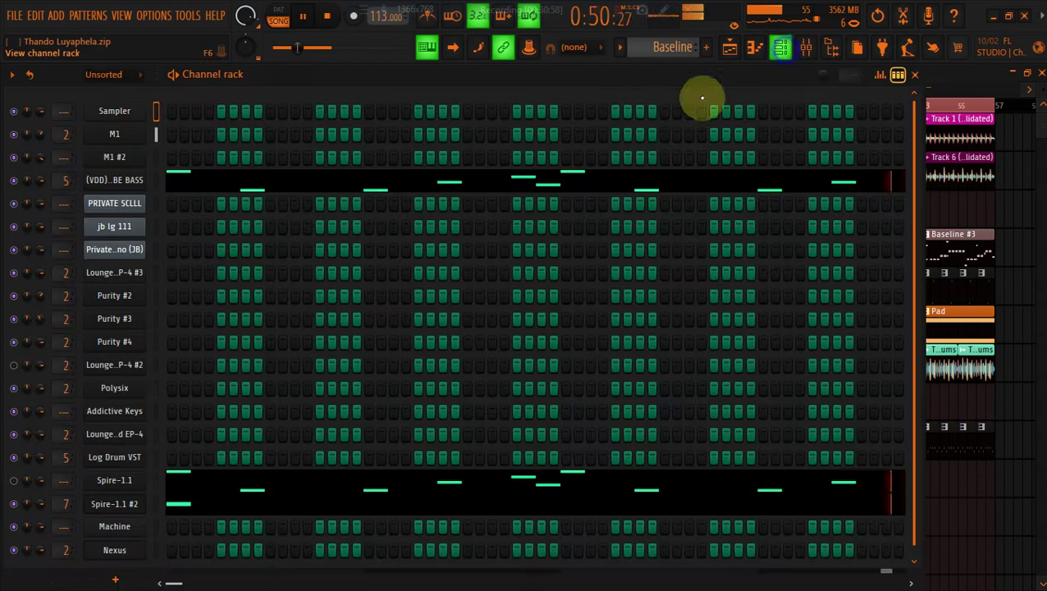
right_click(119, 480)
click(299, 369)
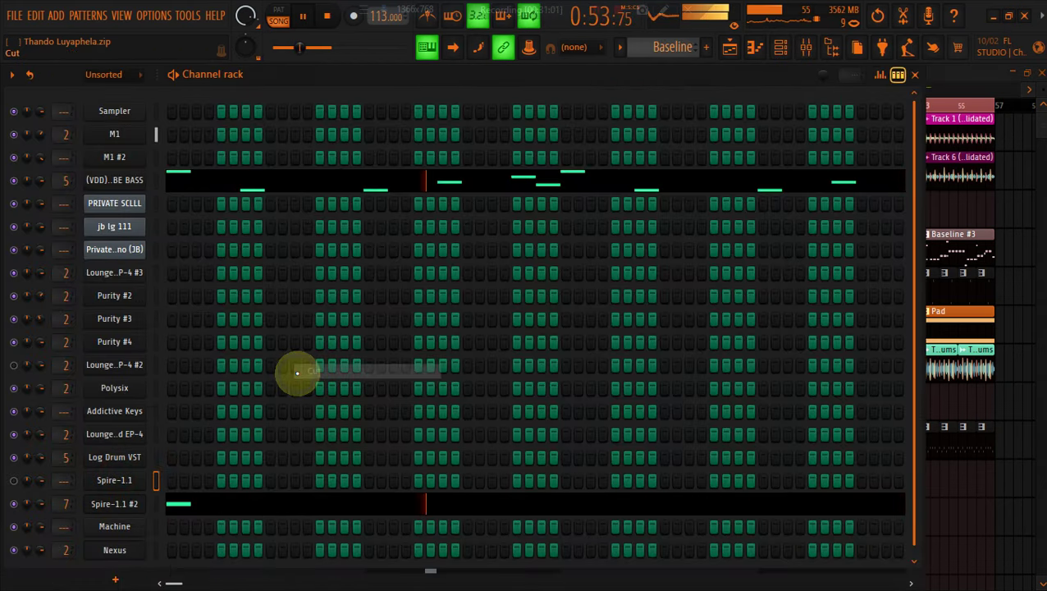
key(ctrl+z)
Cut the Spire-1.1 #2 notes from the Baseline pattern and return to the playlist
right_click(131, 502)
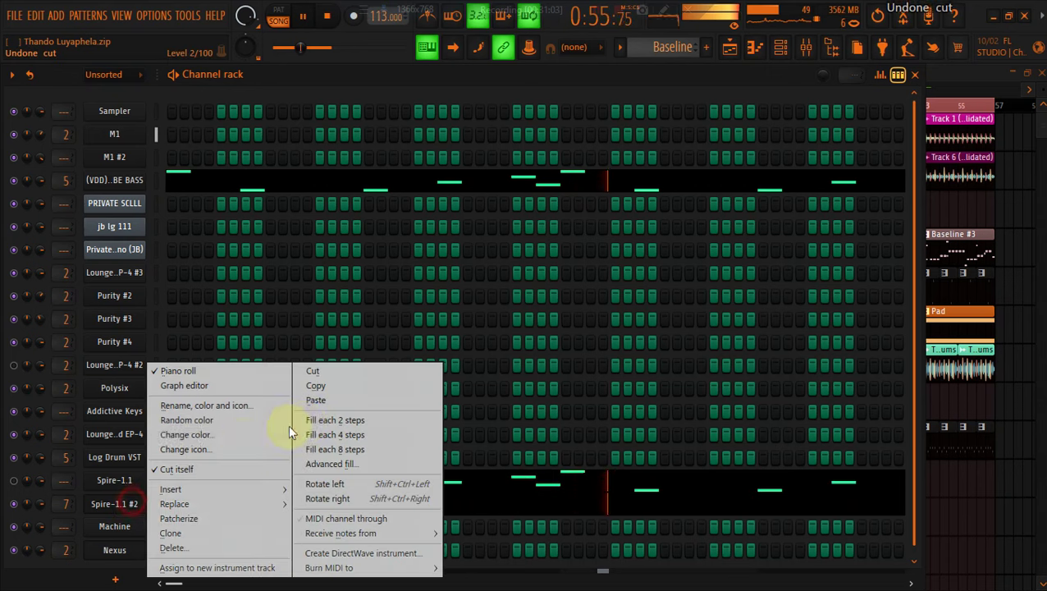
click(313, 373)
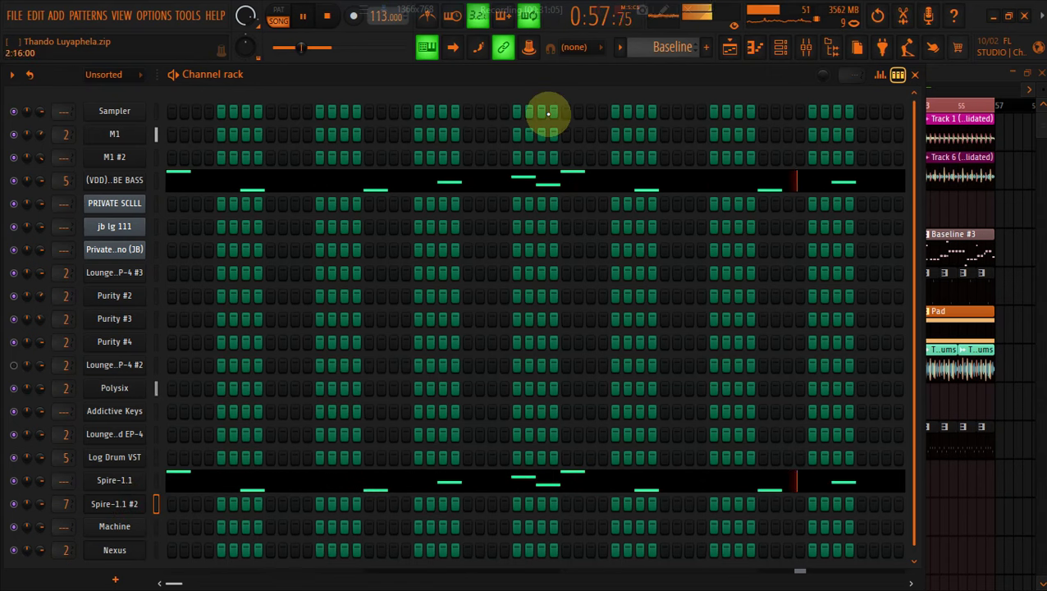
click(729, 49)
click(730, 50)
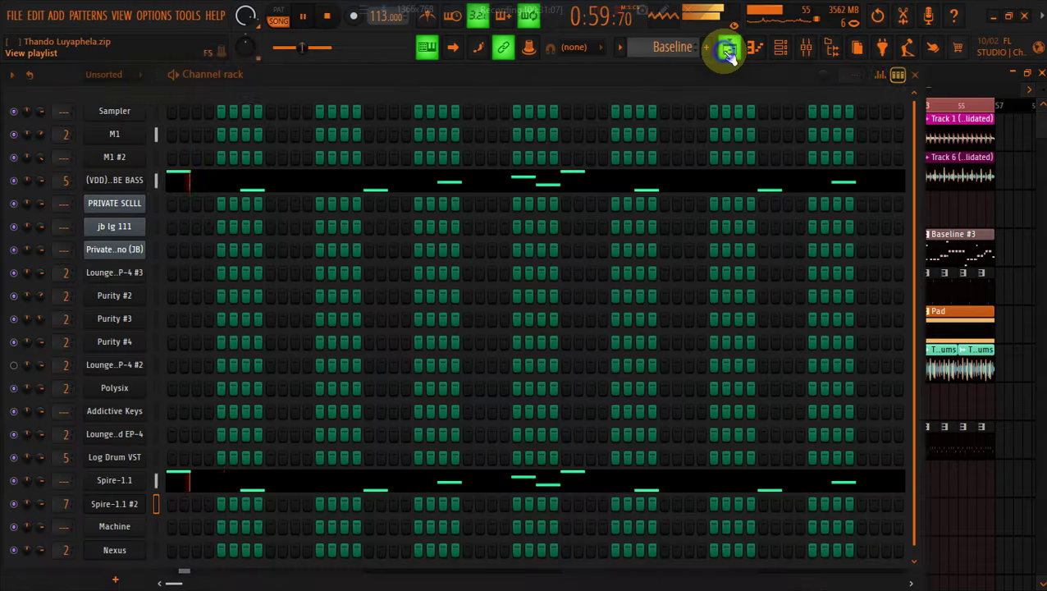
click(14, 480)
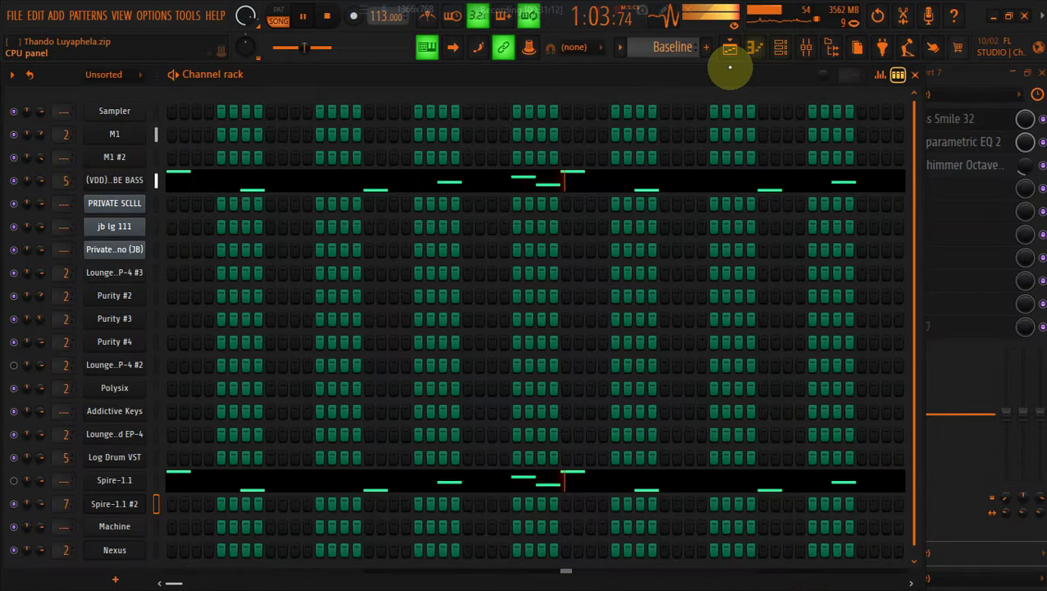
click(731, 47)
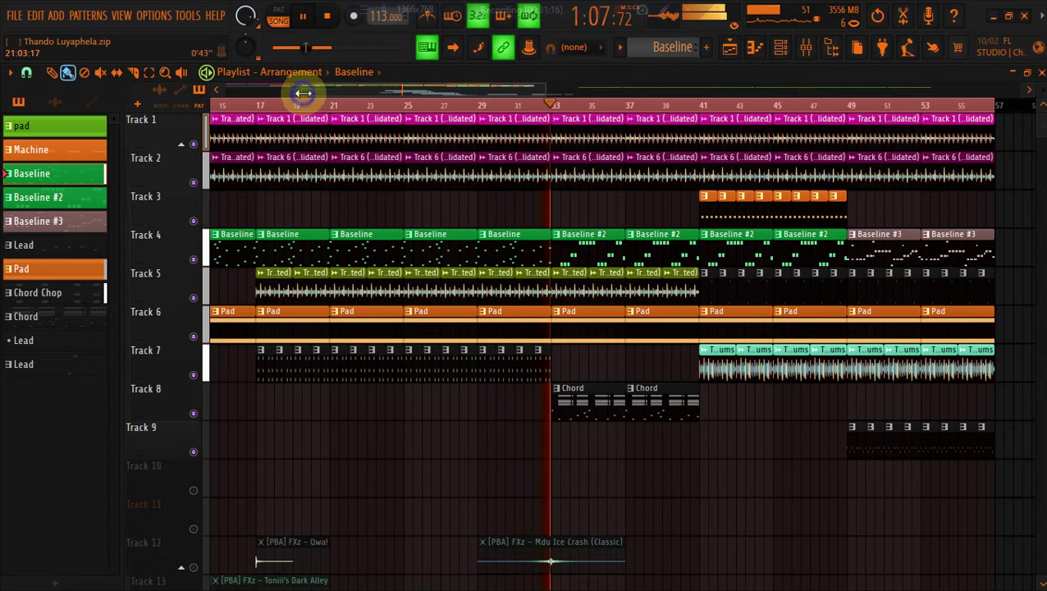
Restart playback near bar 30 and delete the two Baseline #2 clips in bars 33–40 of Track 4
drag(304, 92, 458, 106)
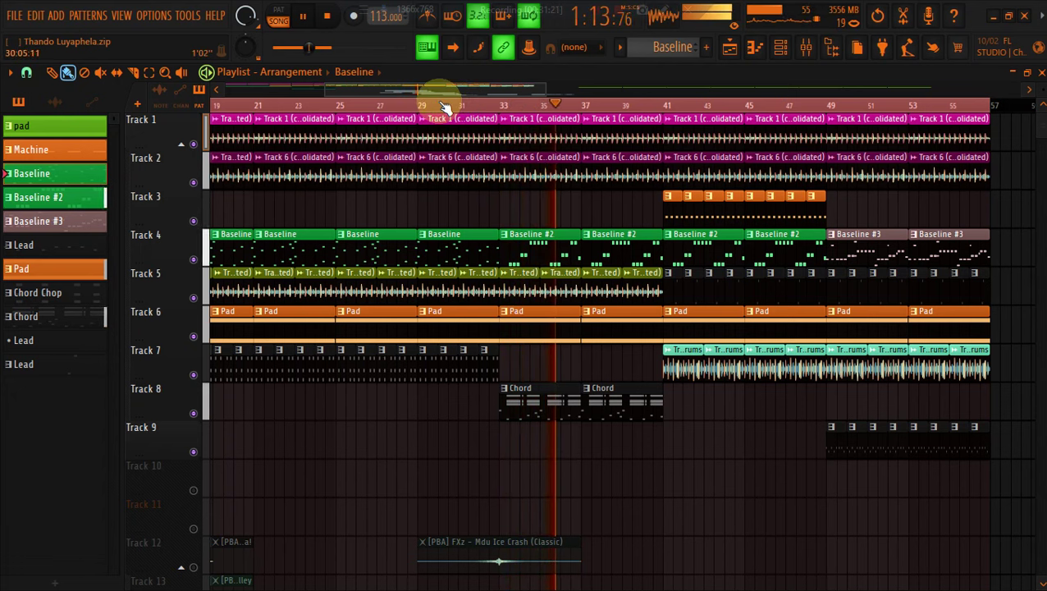
click(442, 103)
right_click(589, 240)
right_click(572, 243)
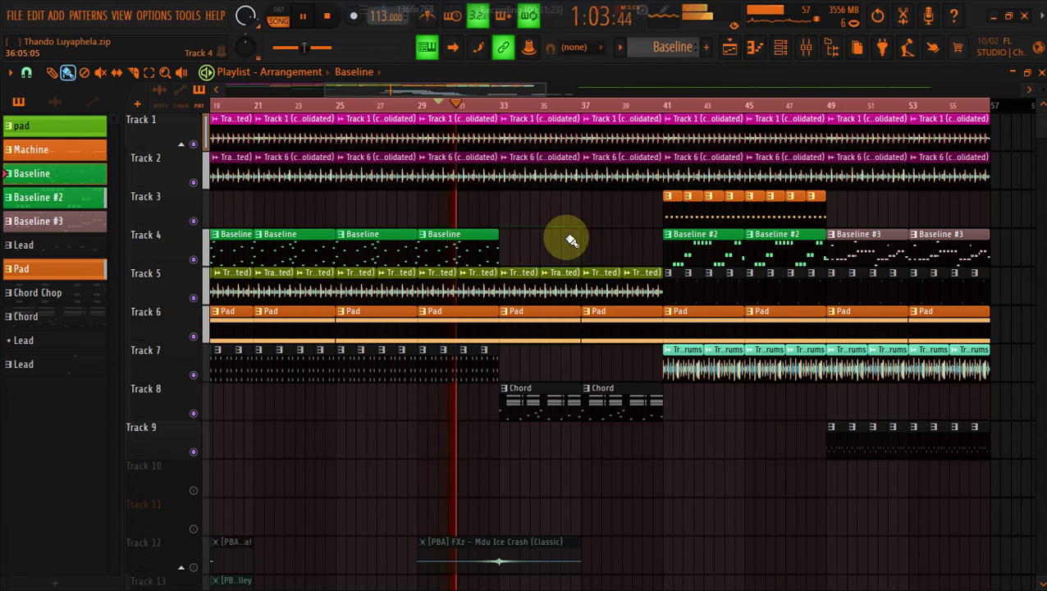
Fill Track 3 with Machine clips from bar 33 to bar 40
click(685, 367)
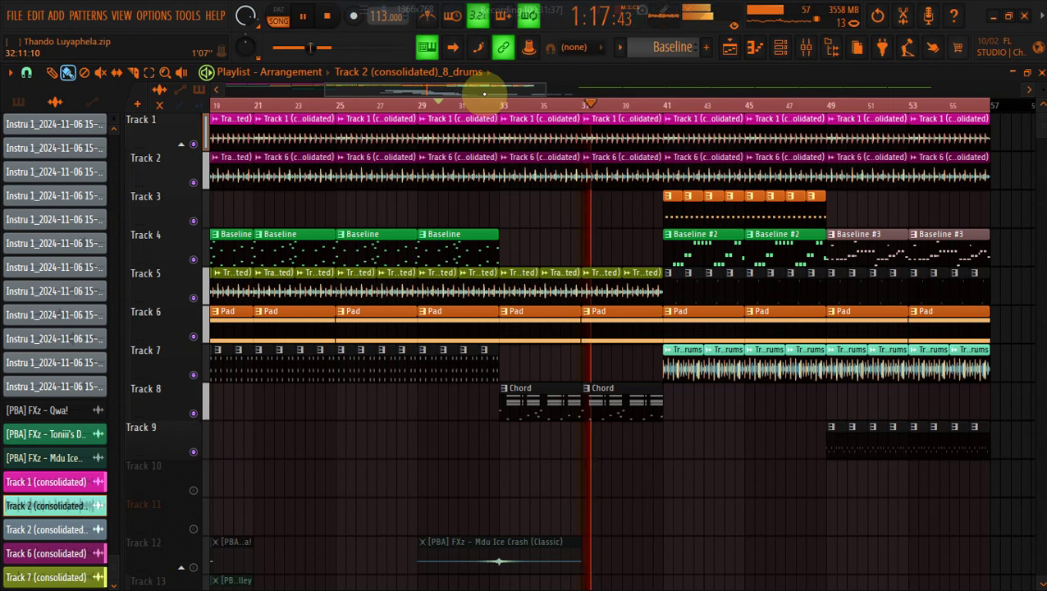
click(664, 195)
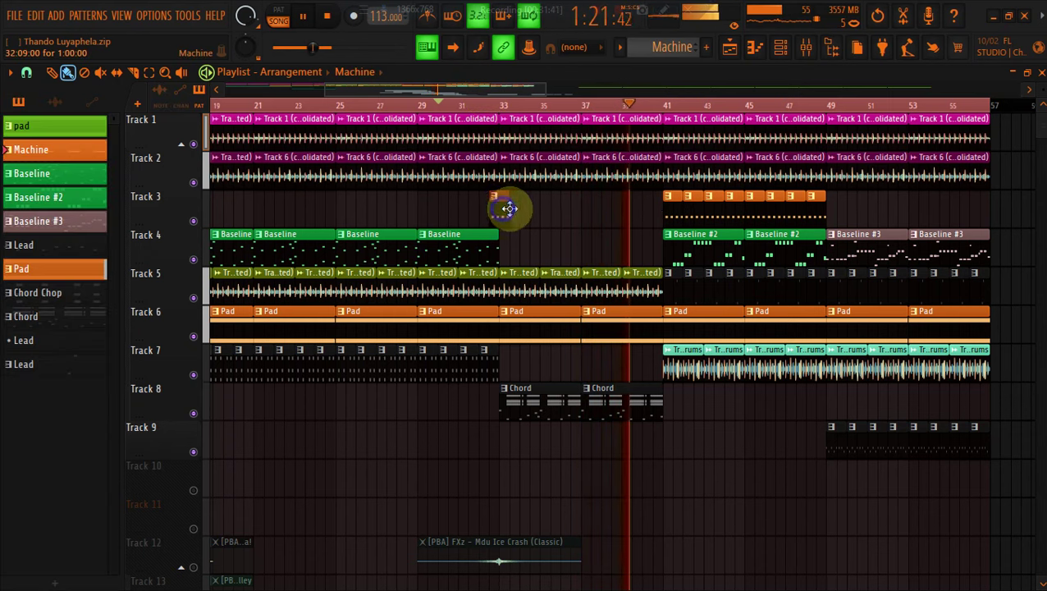
drag(509, 208, 656, 203)
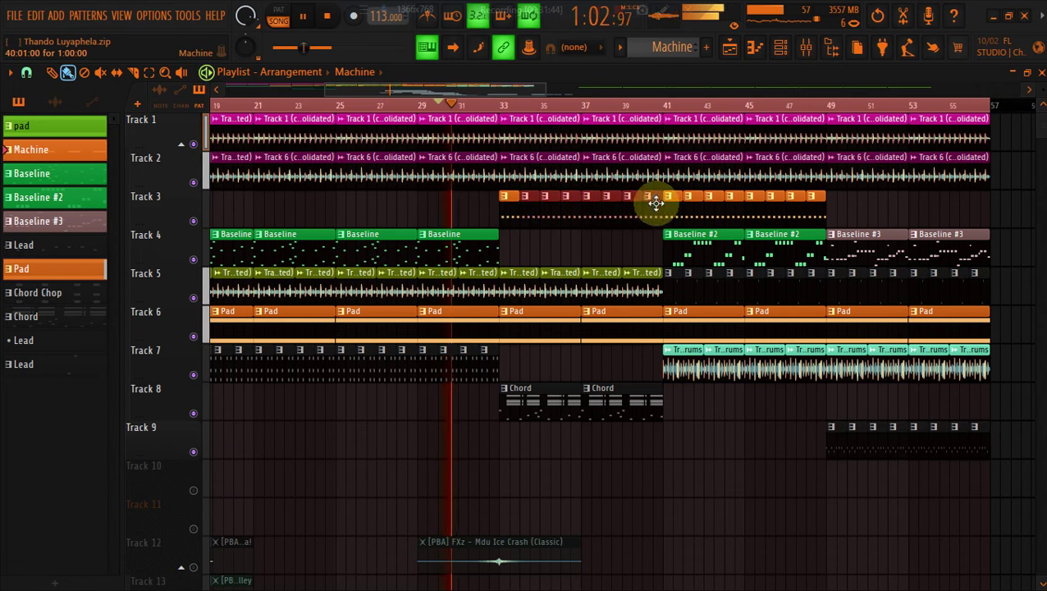
drag(325, 92, 384, 90)
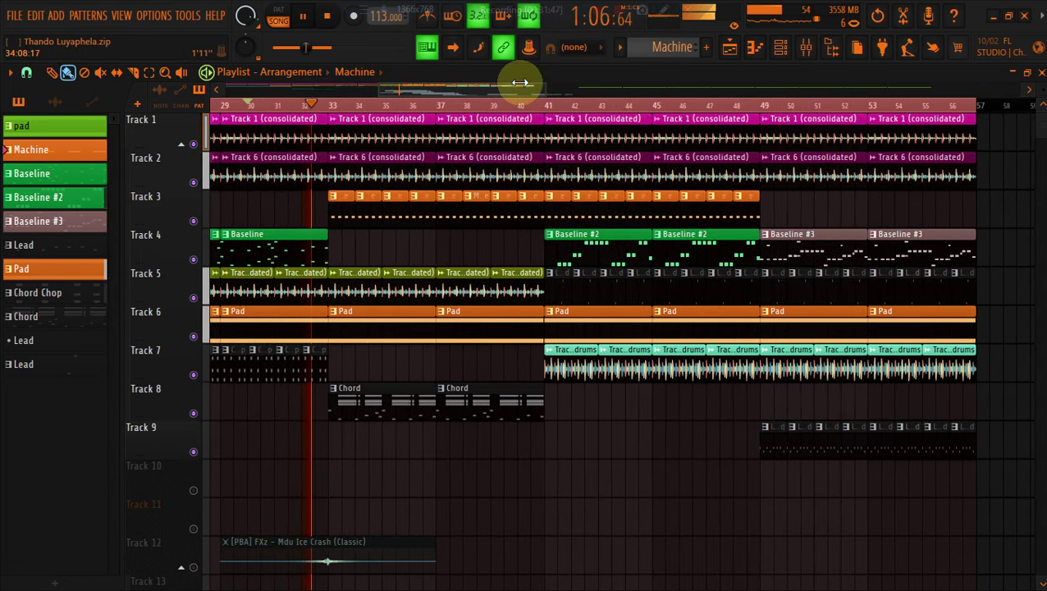
drag(520, 82, 517, 82)
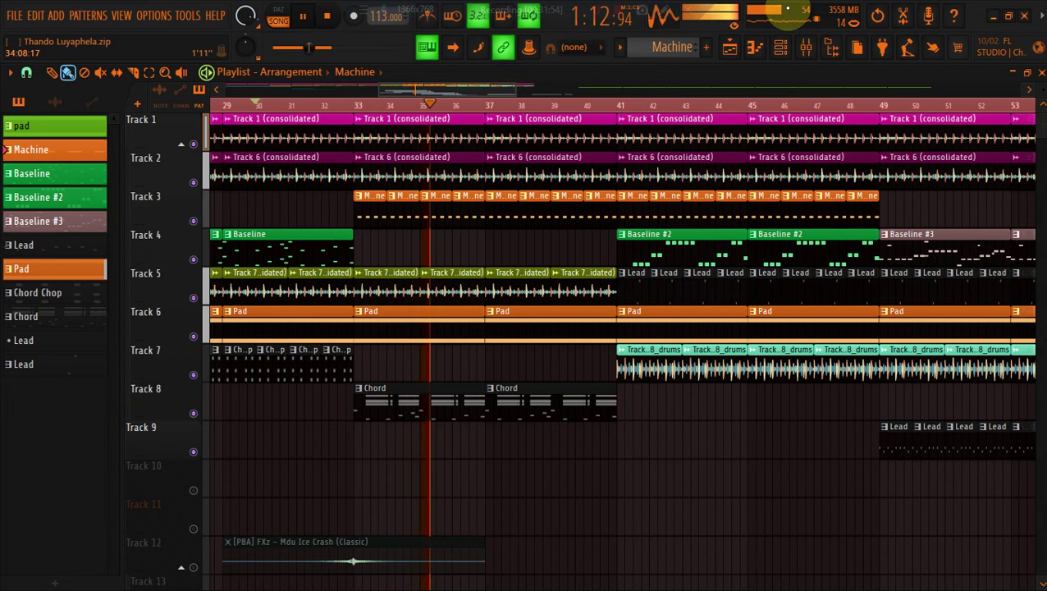
click(780, 47)
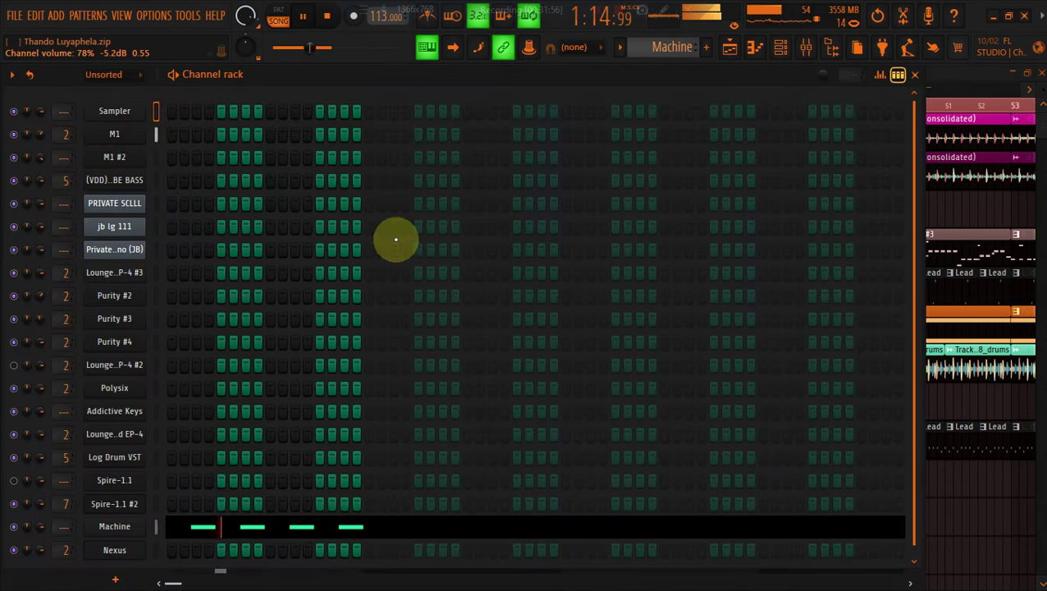
click(733, 47)
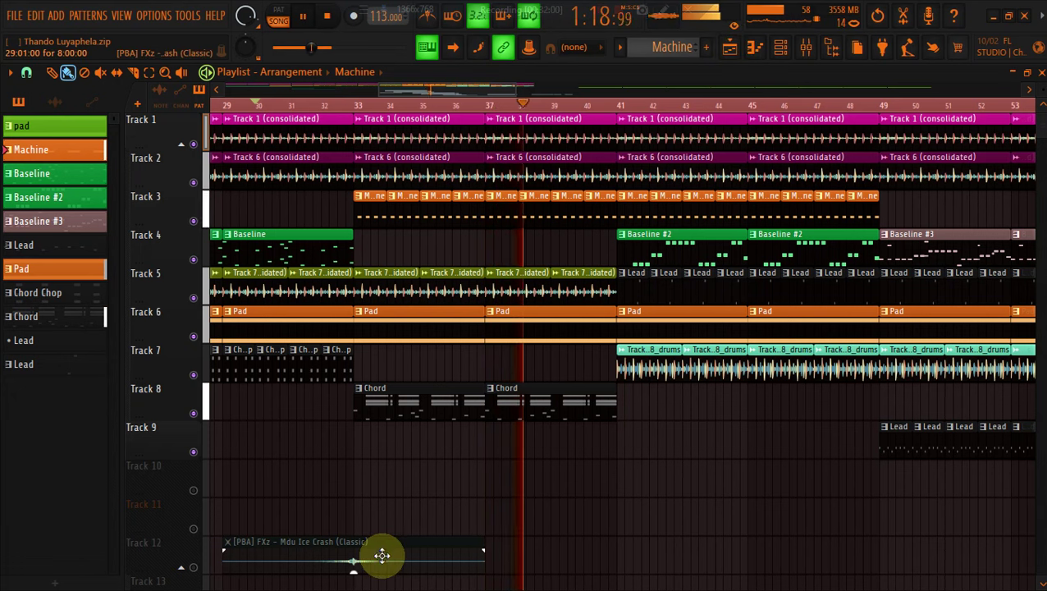
Move the Mdu Ice Crash (Classic) effect clip from Track 12 to Track 9, starting at bar 37
drag(378, 556, 640, 412)
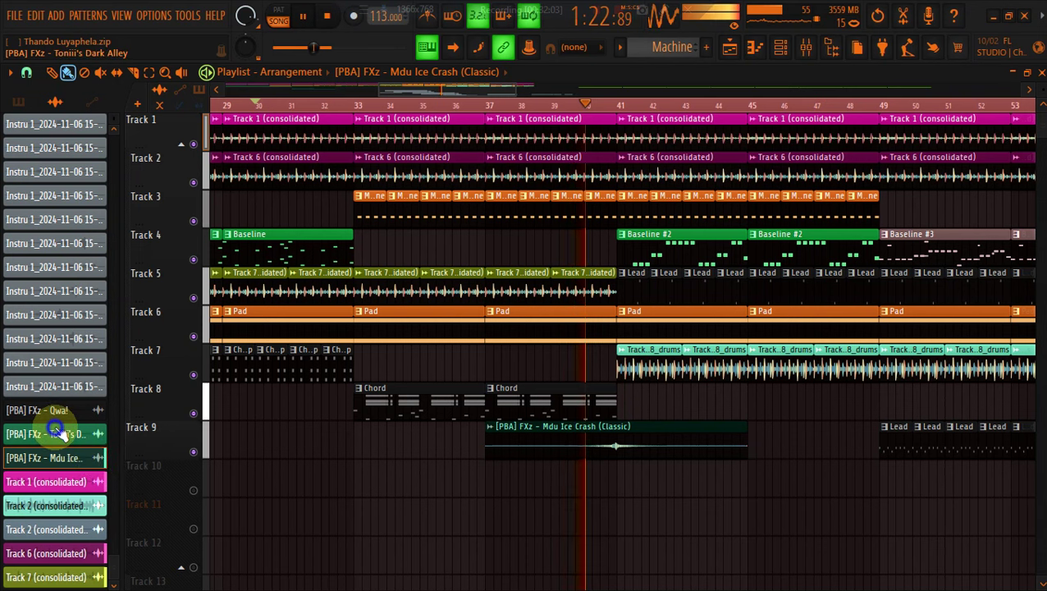
drag(60, 433, 625, 470)
right_click(640, 478)
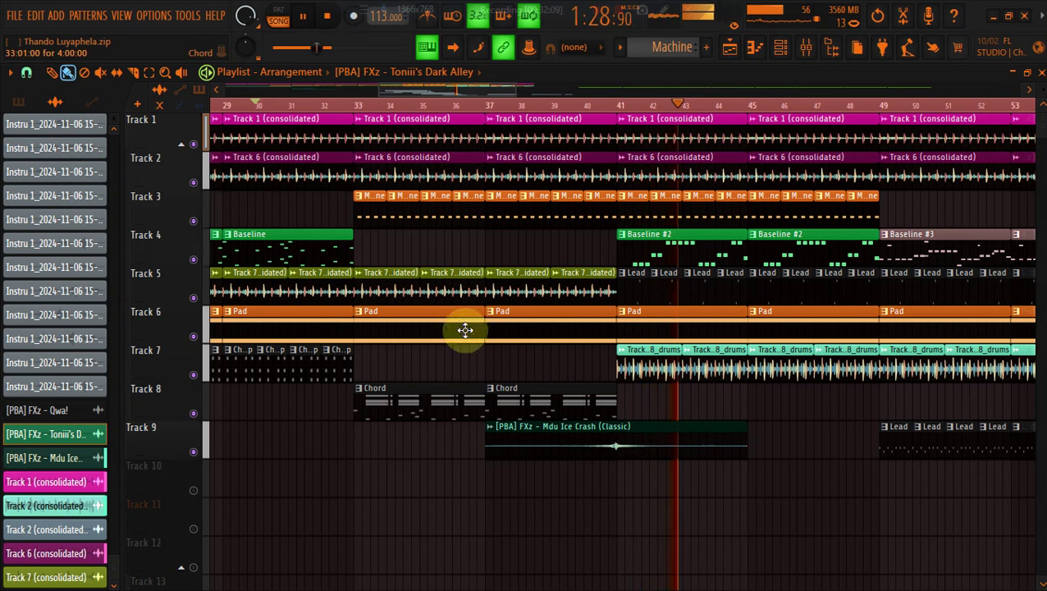
right_click(406, 394)
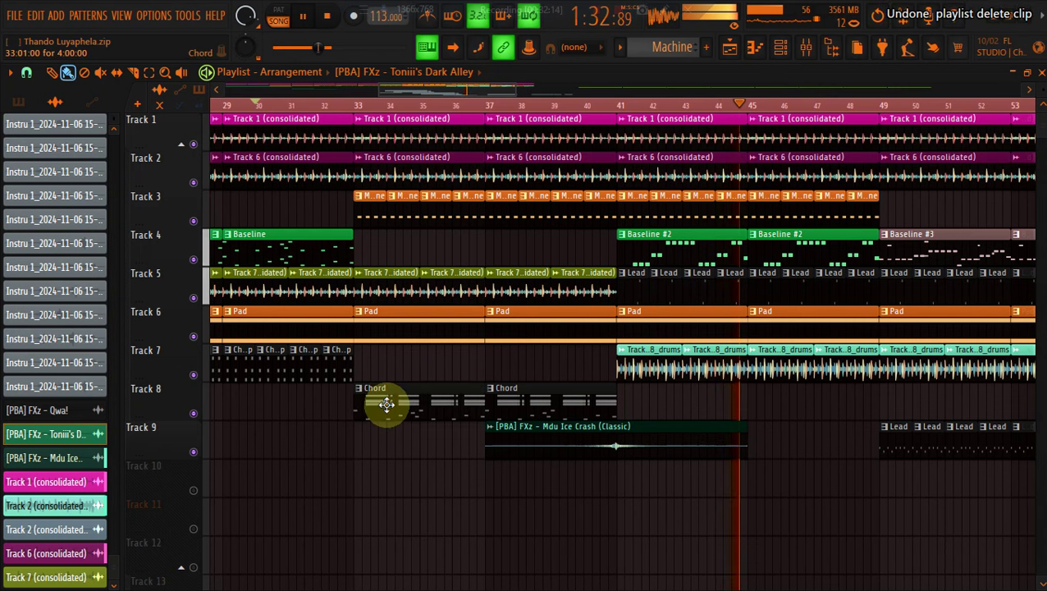
Select bars 33 to 41 as the playback range and mute Tracks 9 and 3
click(387, 403)
click(358, 105)
drag(359, 105, 616, 106)
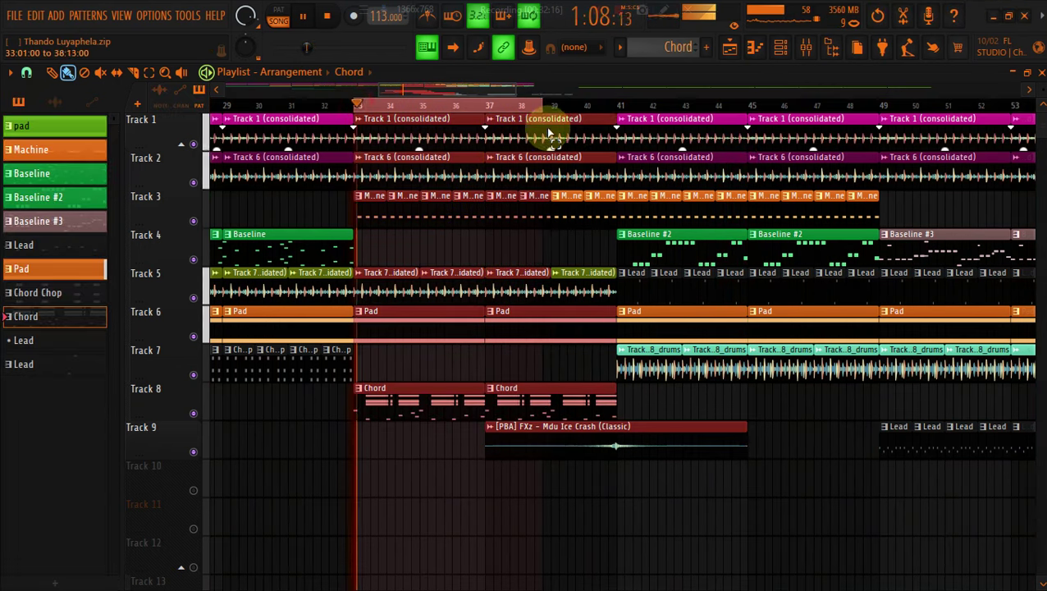
click(193, 450)
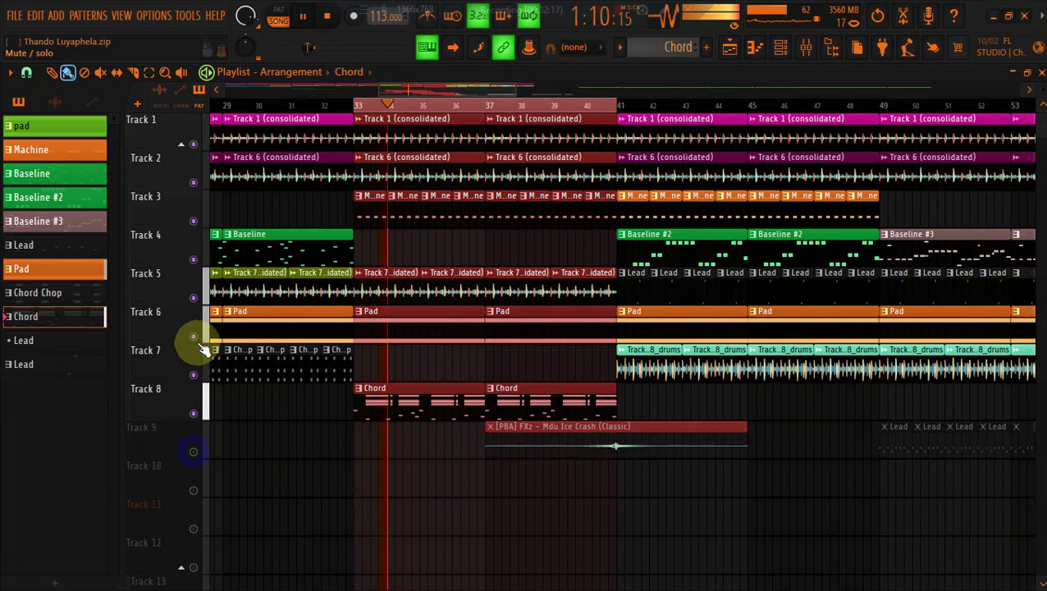
click(194, 220)
Paste the clipboard notes over the Sampler channel's notes in the Chord pattern and return to the playlist
click(384, 241)
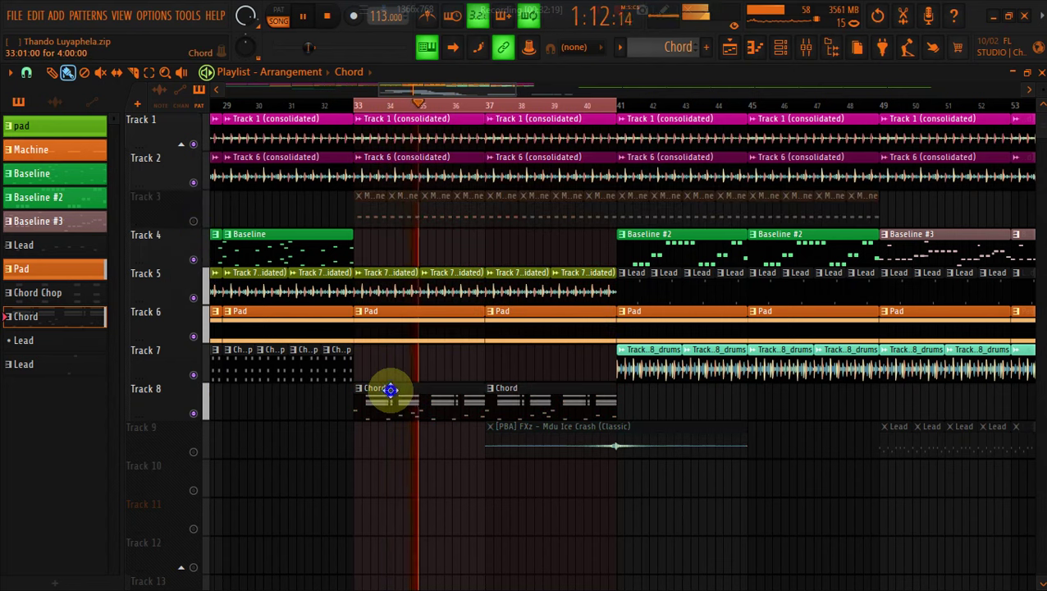
click(779, 46)
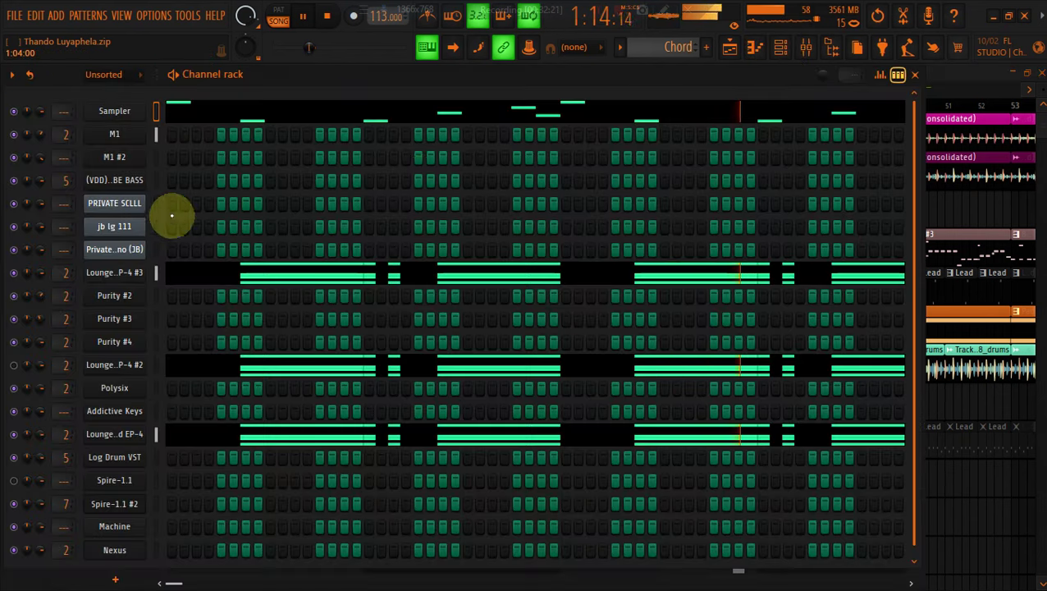
right_click(115, 109)
click(348, 139)
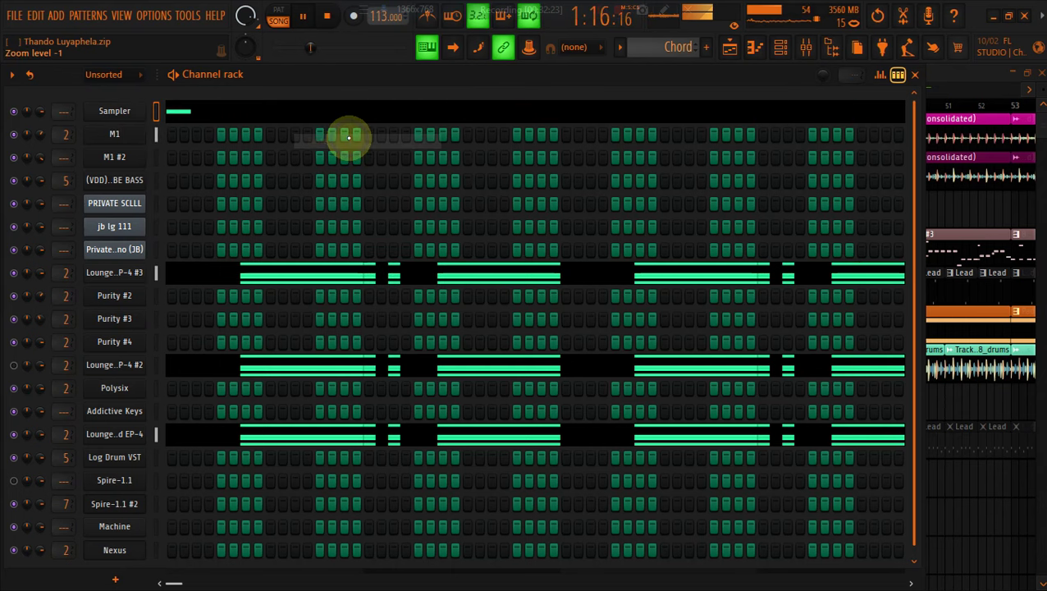
click(726, 47)
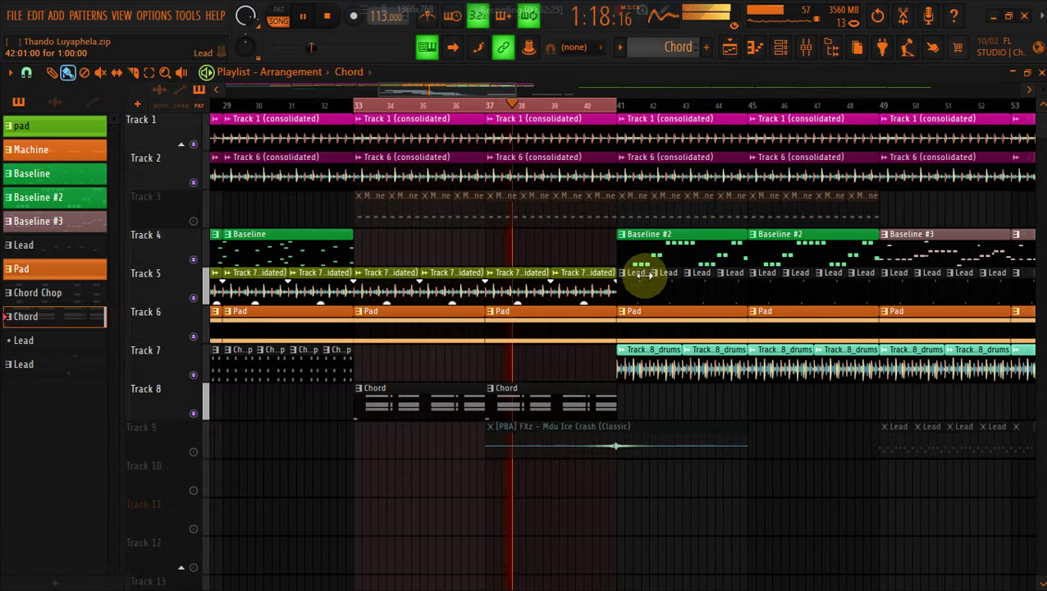
Copy the tube bass channel's notes from the Baseline #2 pattern and paste them into the Sampler channel of a new pattern
click(640, 244)
click(781, 46)
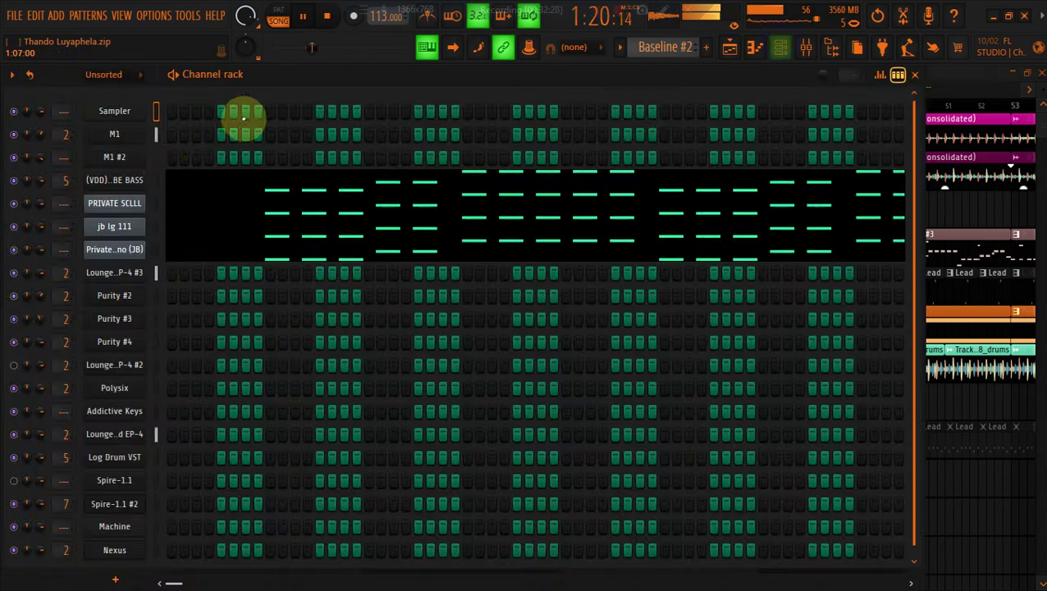
right_click(138, 189)
click(392, 196)
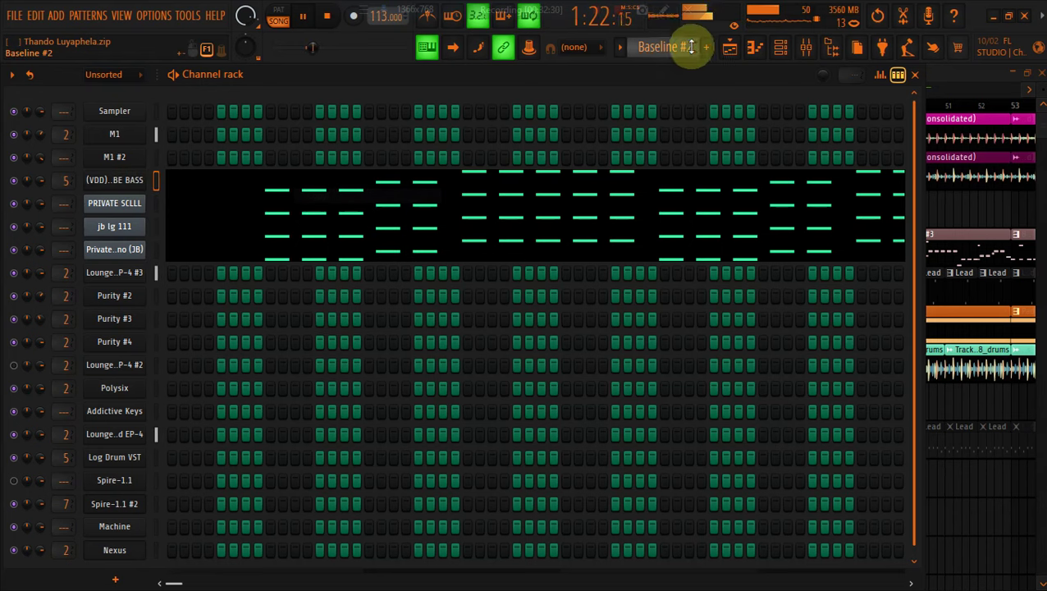
click(708, 48)
right_click(146, 106)
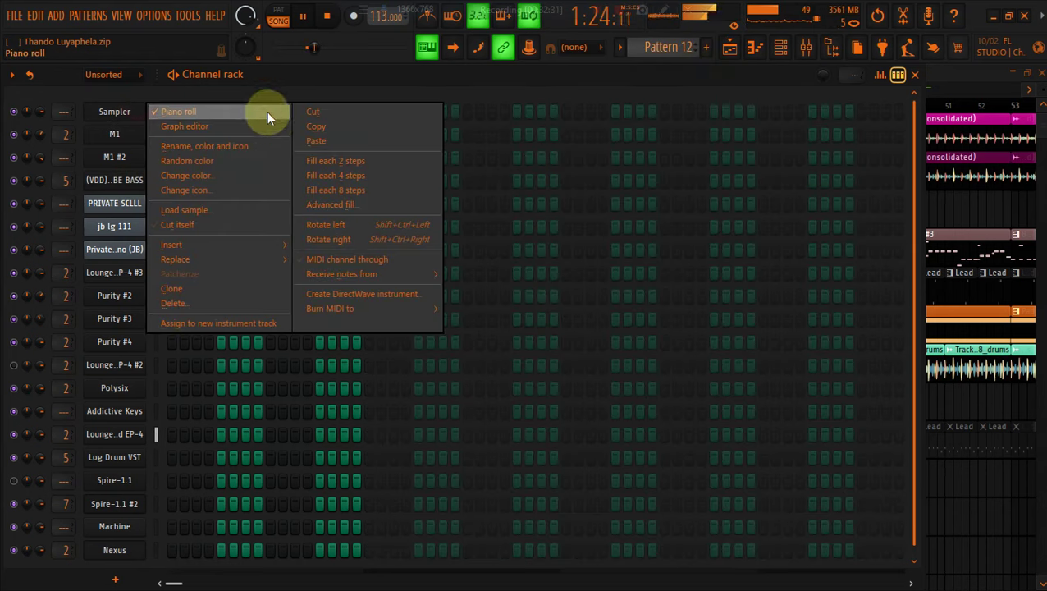
click(298, 141)
Place the new pattern on Track 4 at bars 33 and 37, and mute Tracks 3 and 8
click(730, 49)
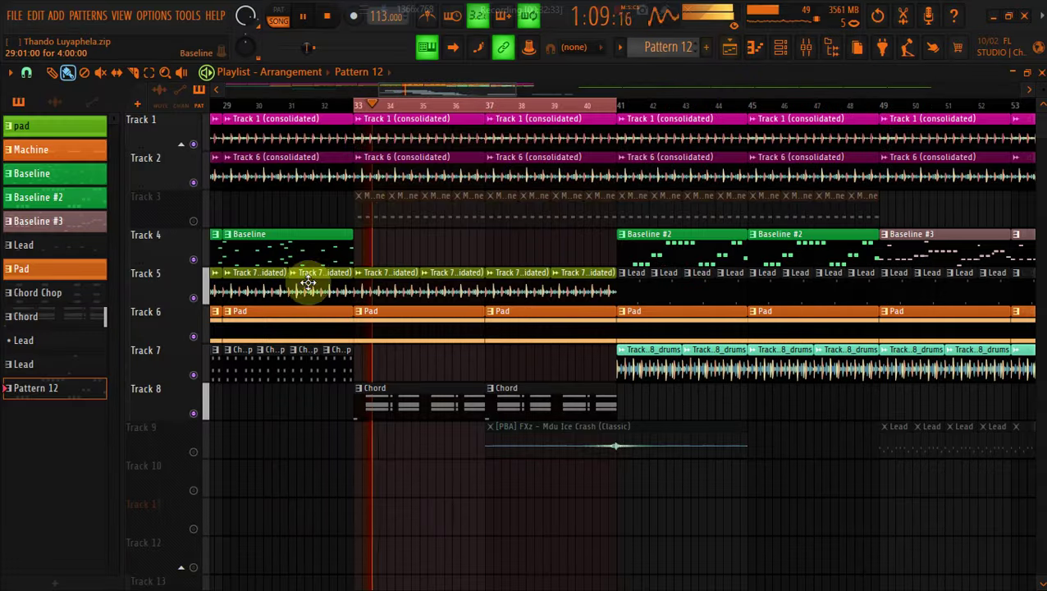
click(371, 265)
right_click(194, 412)
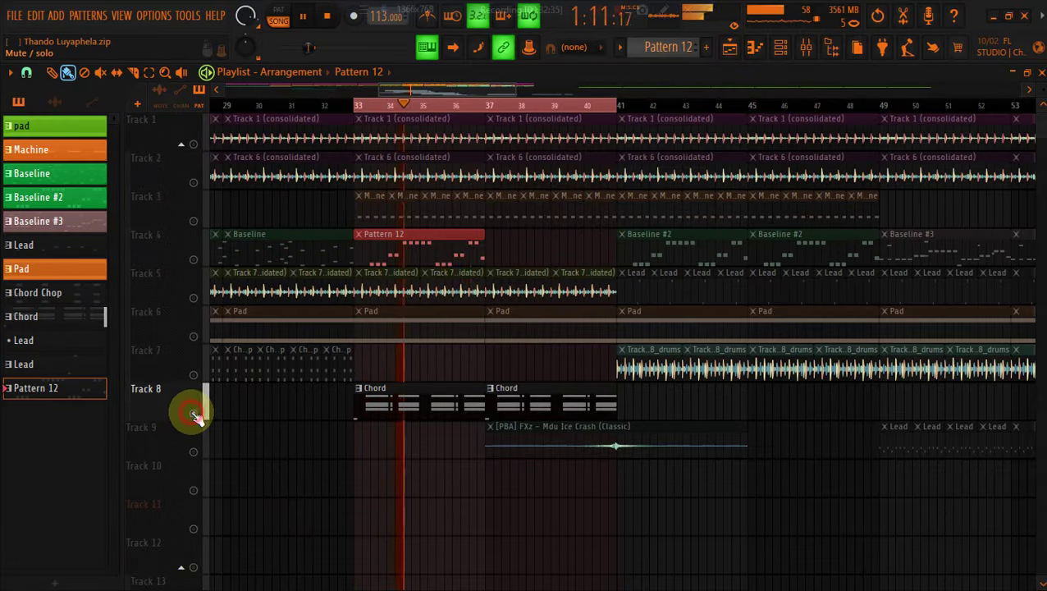
right_click(196, 375)
right_click(195, 376)
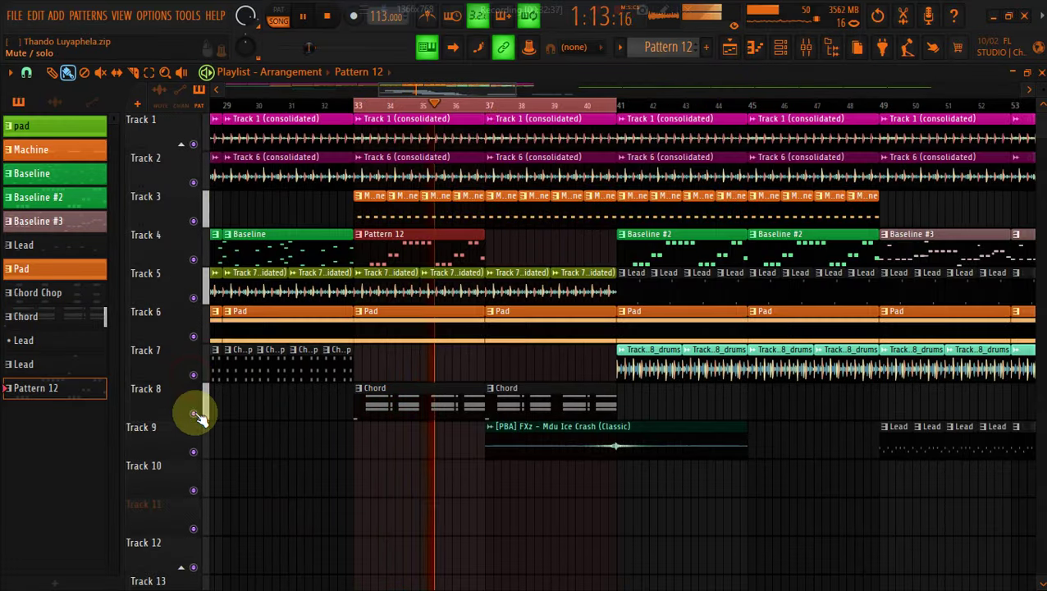
click(195, 412)
click(194, 221)
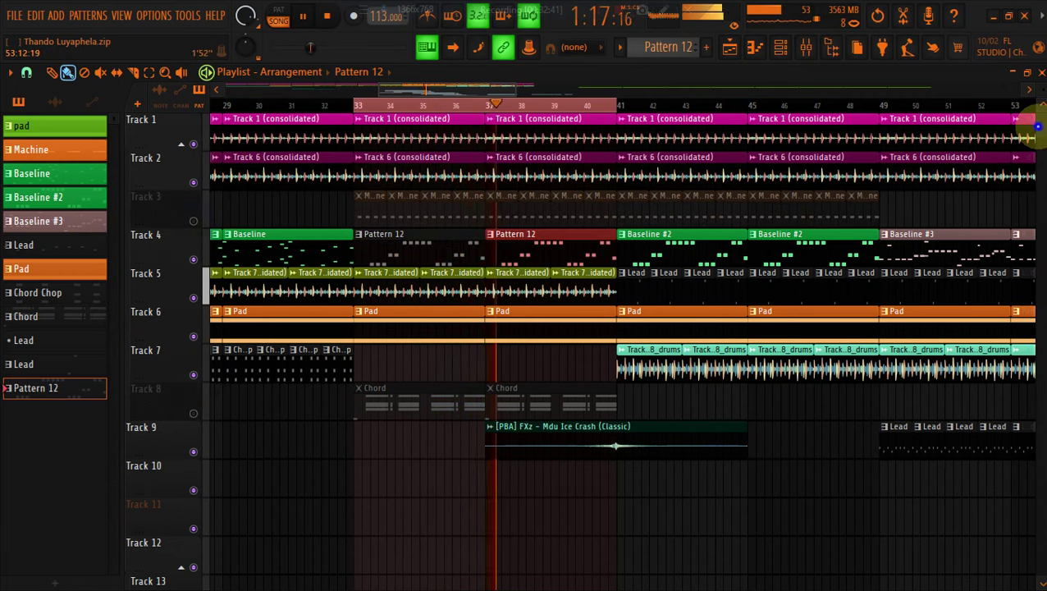
Look through the recorded clips on the lower tracks and audition mixer Insert 4 by soloing it, restoring all inserts
drag(1041, 119, 1045, 142)
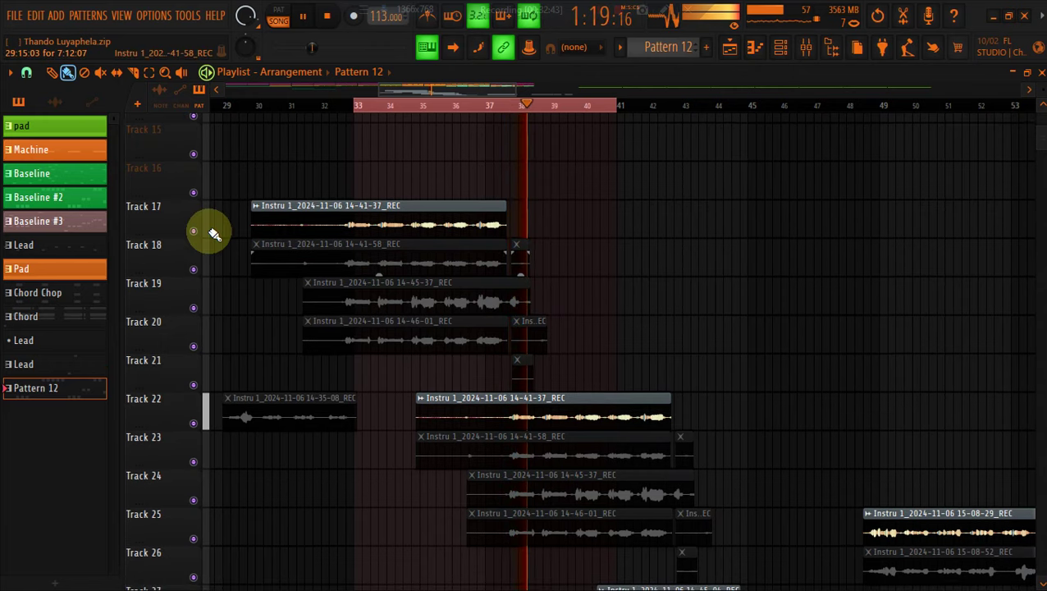
click(807, 46)
click(808, 48)
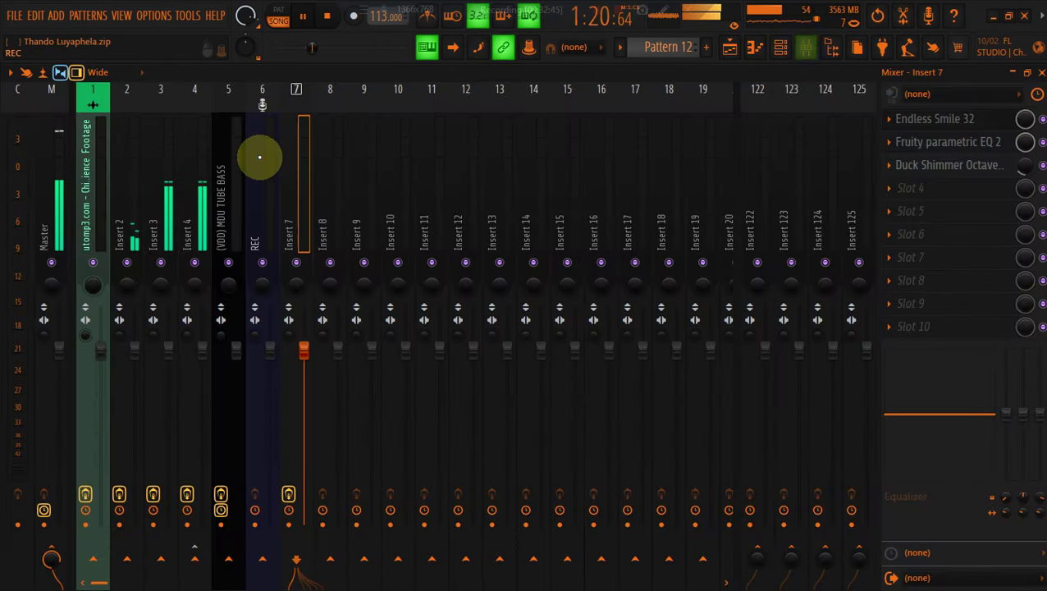
click(198, 261)
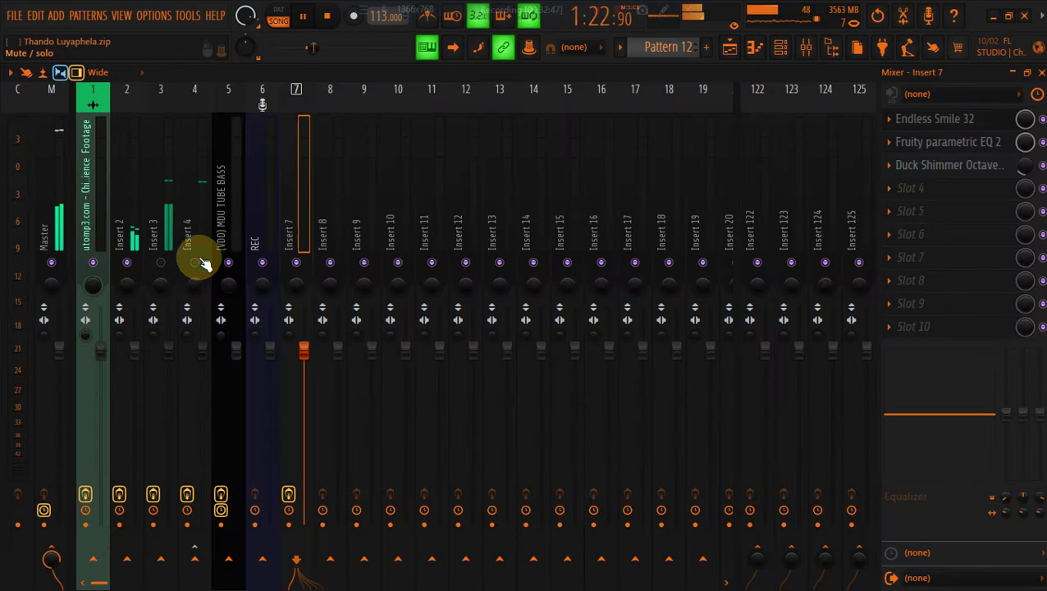
click(206, 210)
click(731, 48)
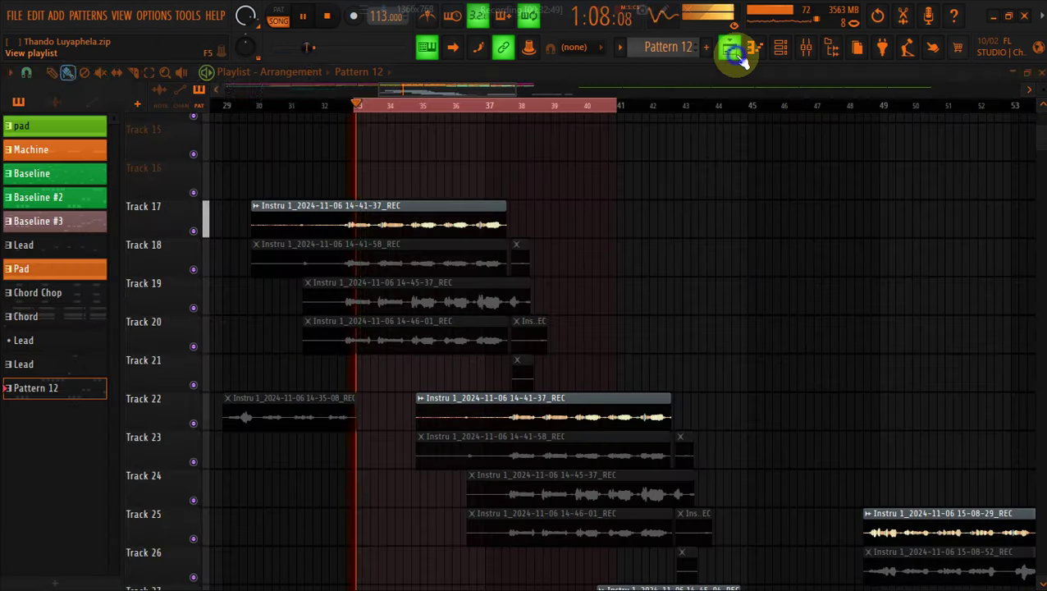
scroll(998, 112, up, 5)
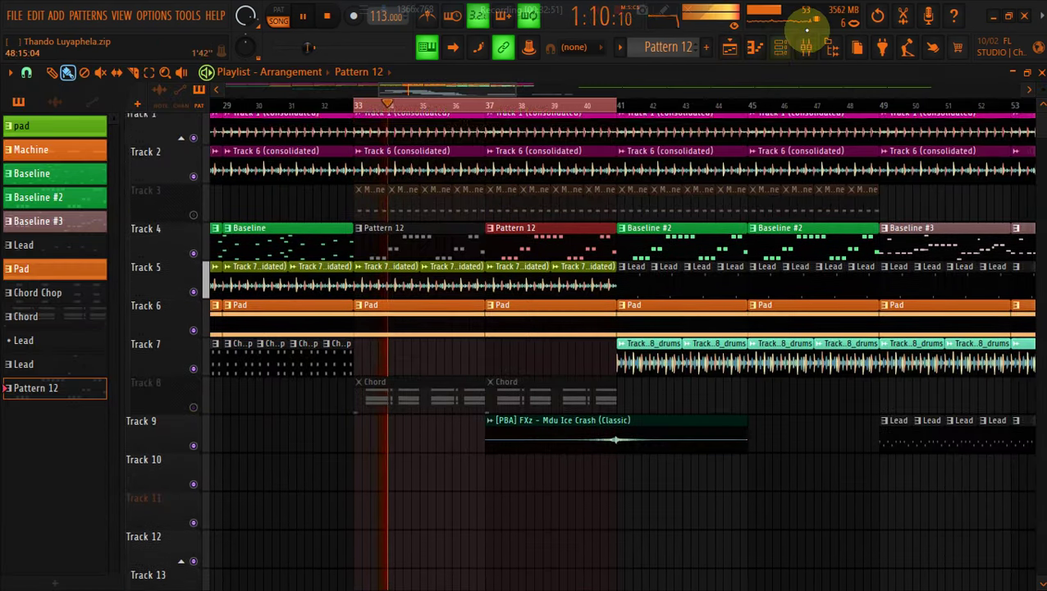
click(806, 47)
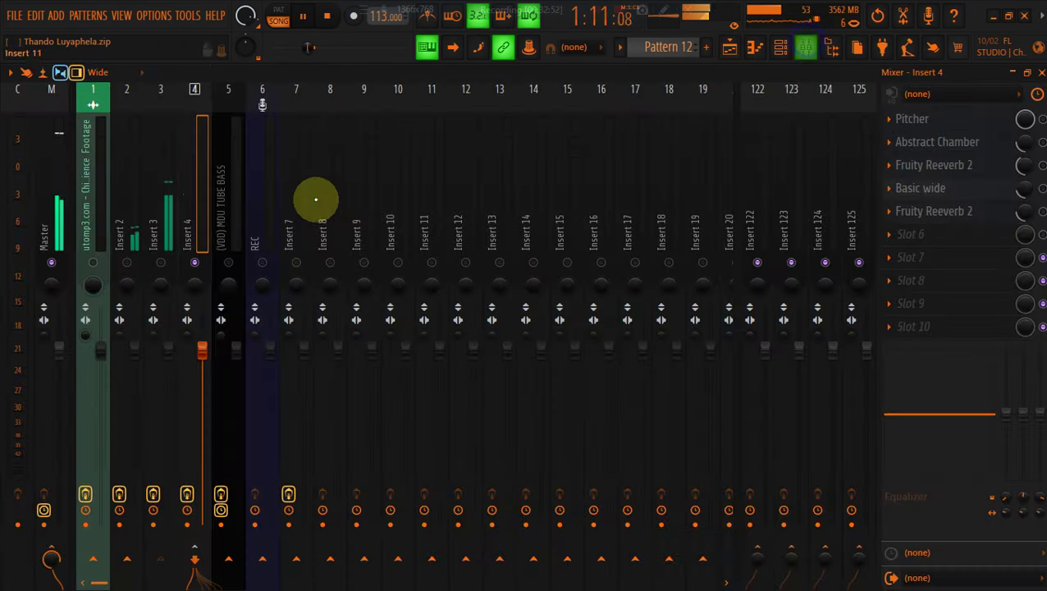
right_click(201, 261)
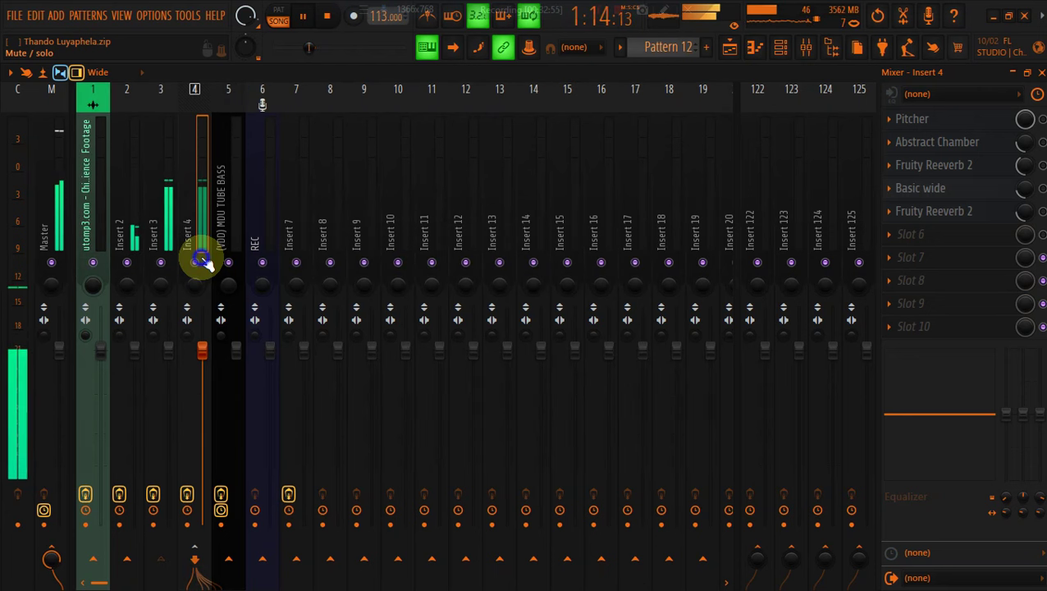
click(729, 47)
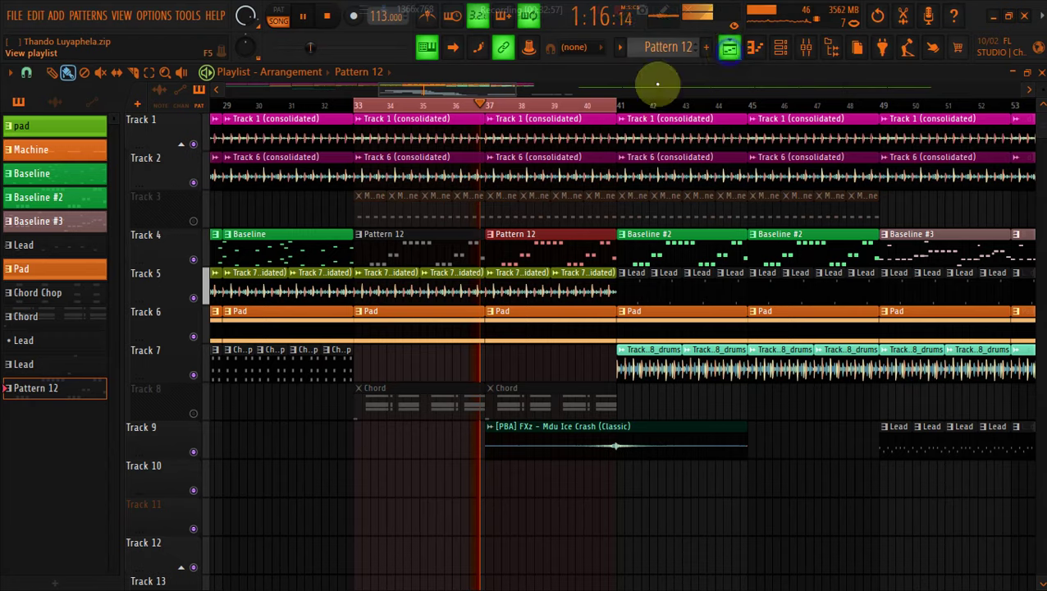
Restart playback and open the Purity #2 channel's piano roll for Pattern 12
key(space)
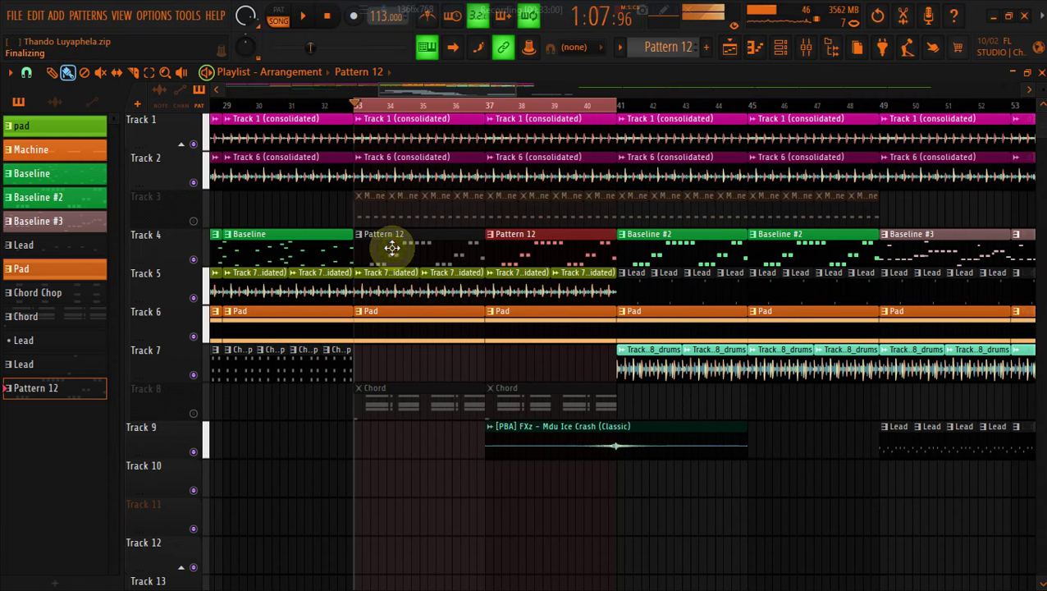
key(space)
click(780, 47)
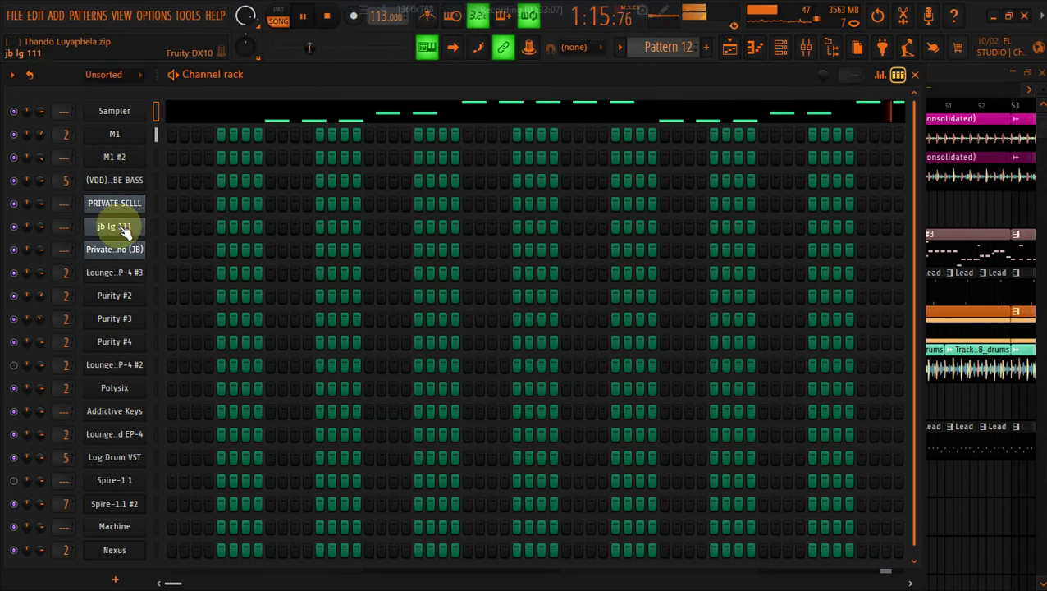
right_click(115, 297)
click(176, 295)
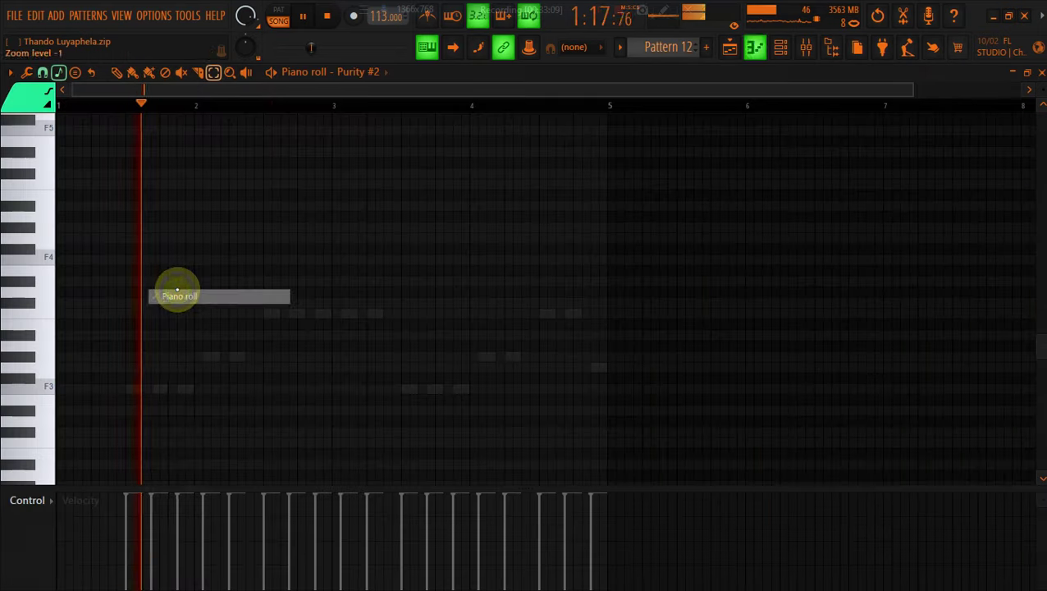
click(784, 49)
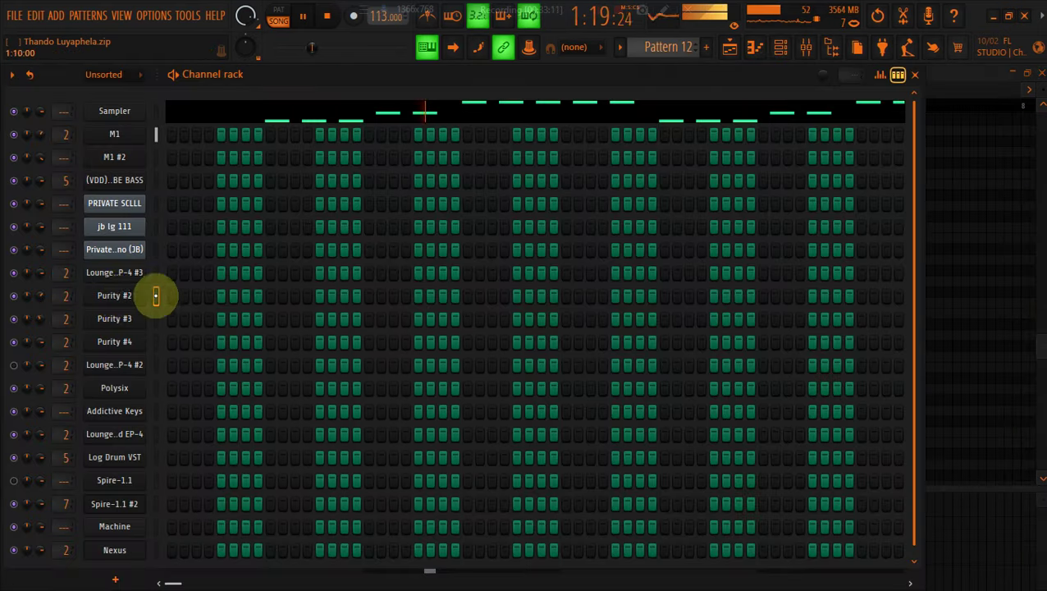
right_click(39, 296)
click(59, 304)
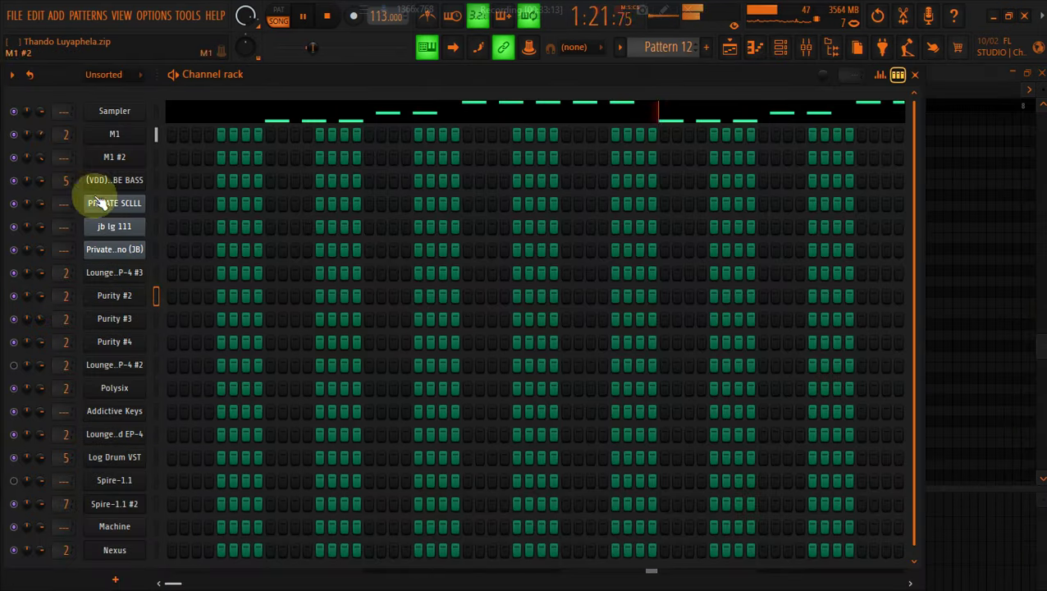
right_click(120, 302)
click(161, 297)
right_click(152, 293)
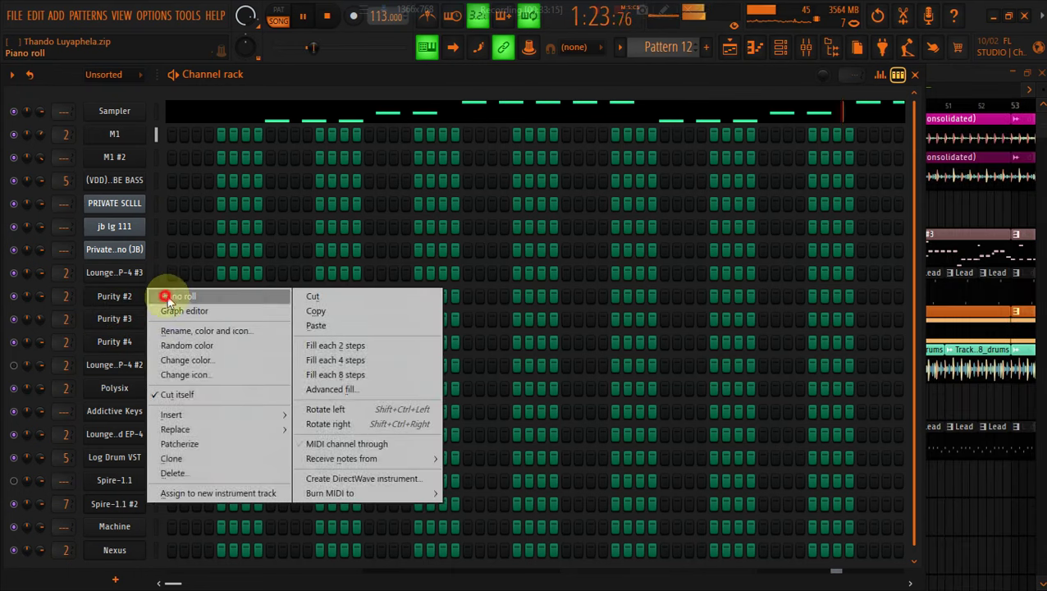
click(163, 296)
Draw a one-bar F3 note in bar 1 and a one-bar G#3 note in bar 2 for Purity #2
click(134, 76)
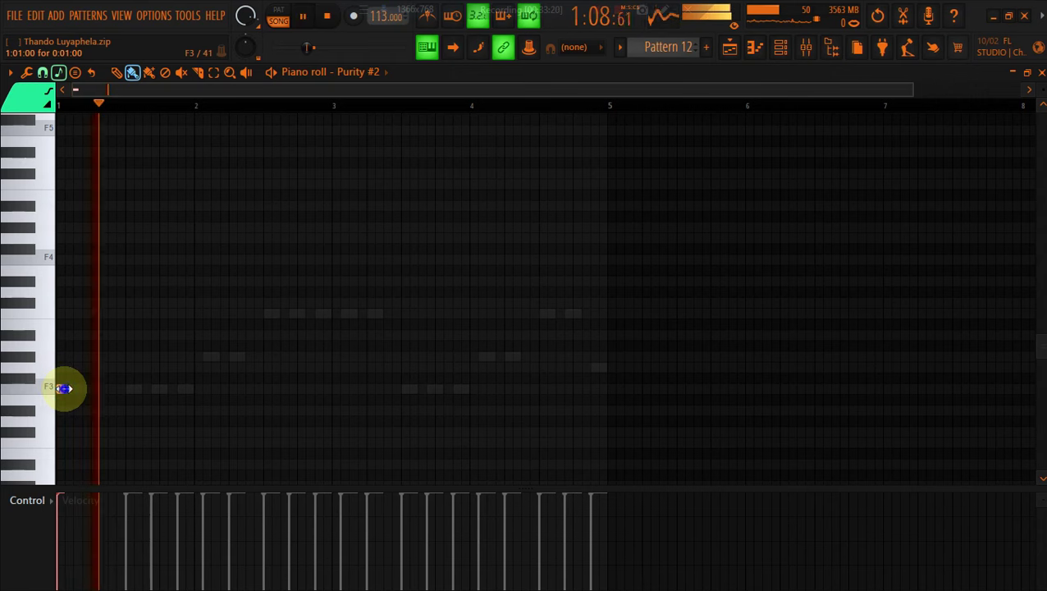
drag(64, 388, 199, 397)
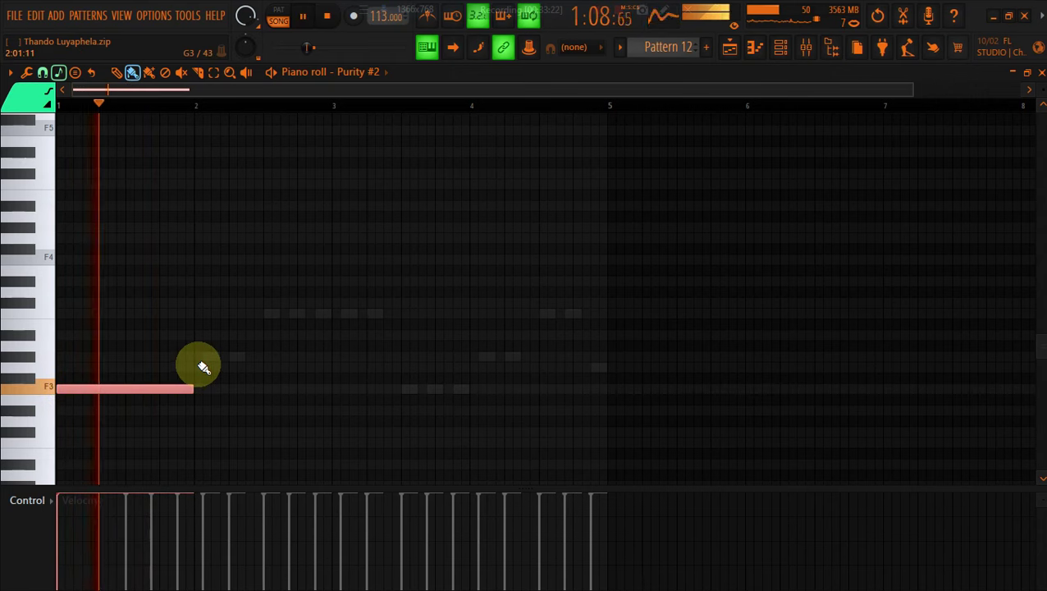
click(199, 366)
right_click(198, 366)
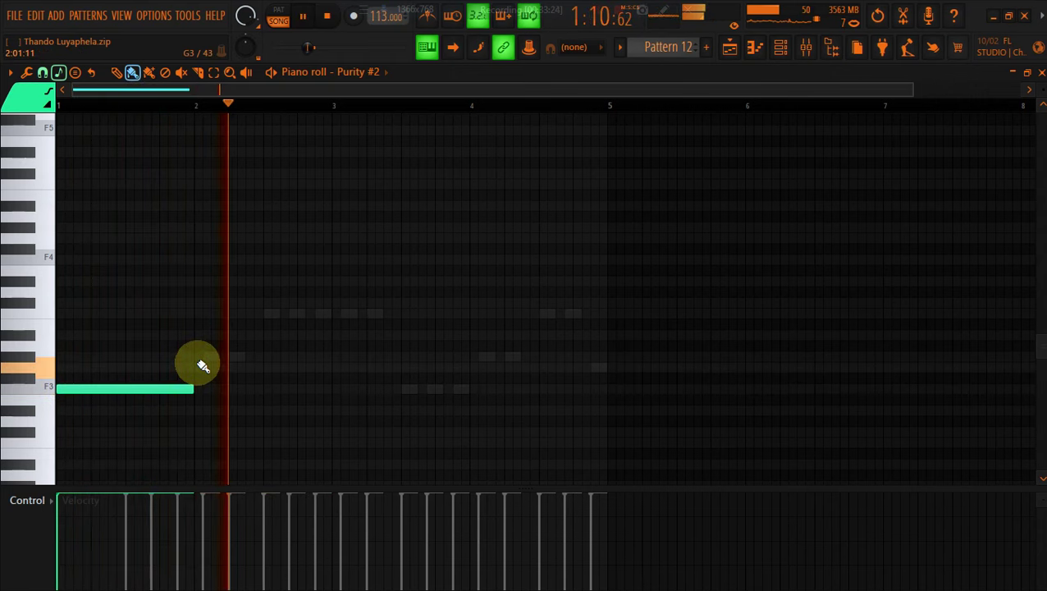
click(198, 359)
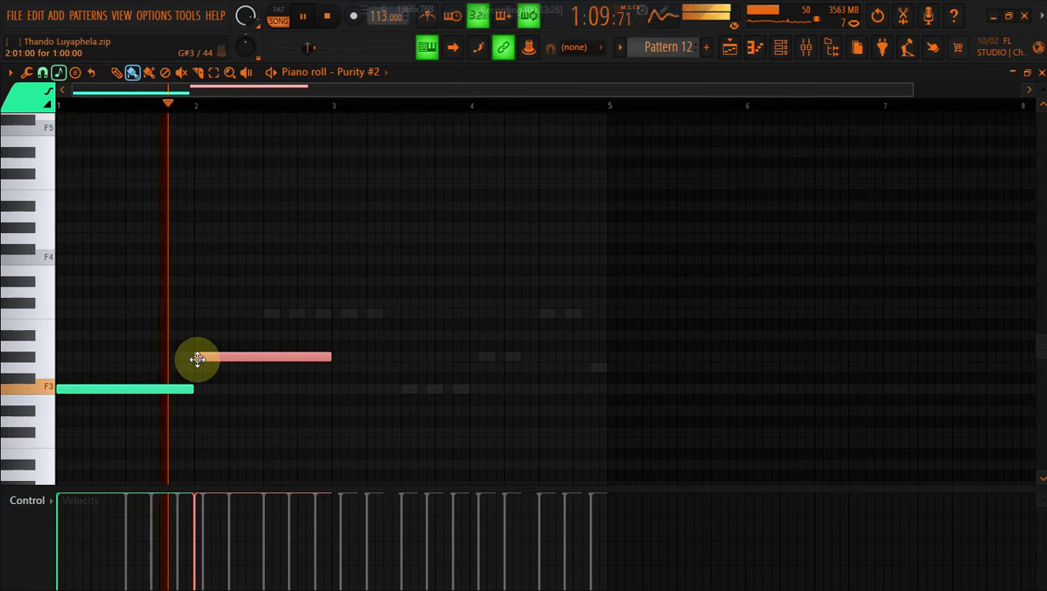
Add a C4 note from the middle of bar 2, and shorten the G#3 and C4 notes to half a bar each
click(274, 313)
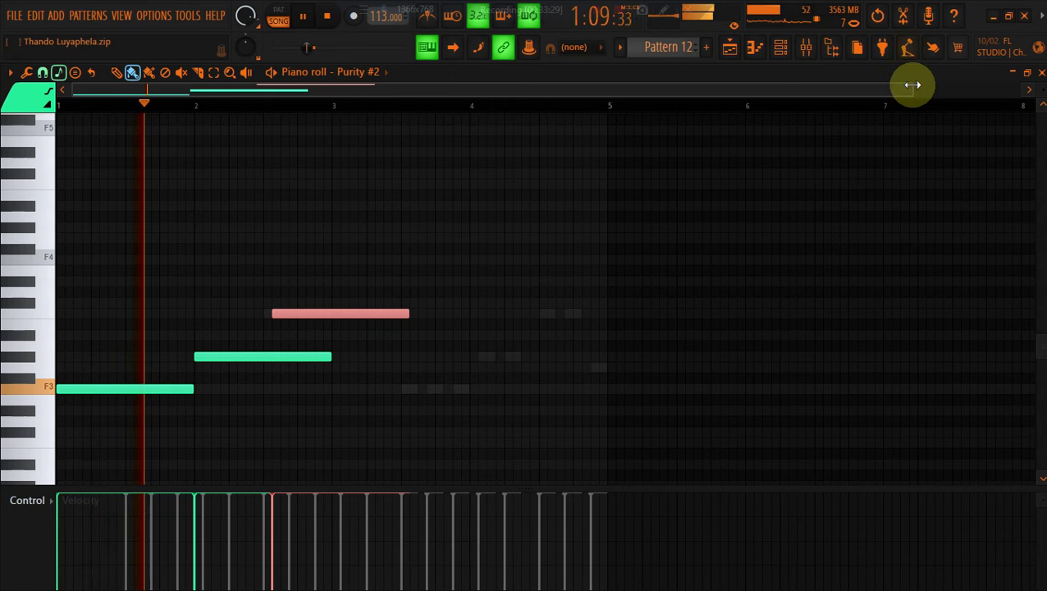
drag(912, 86, 1017, 86)
drag(744, 88, 662, 89)
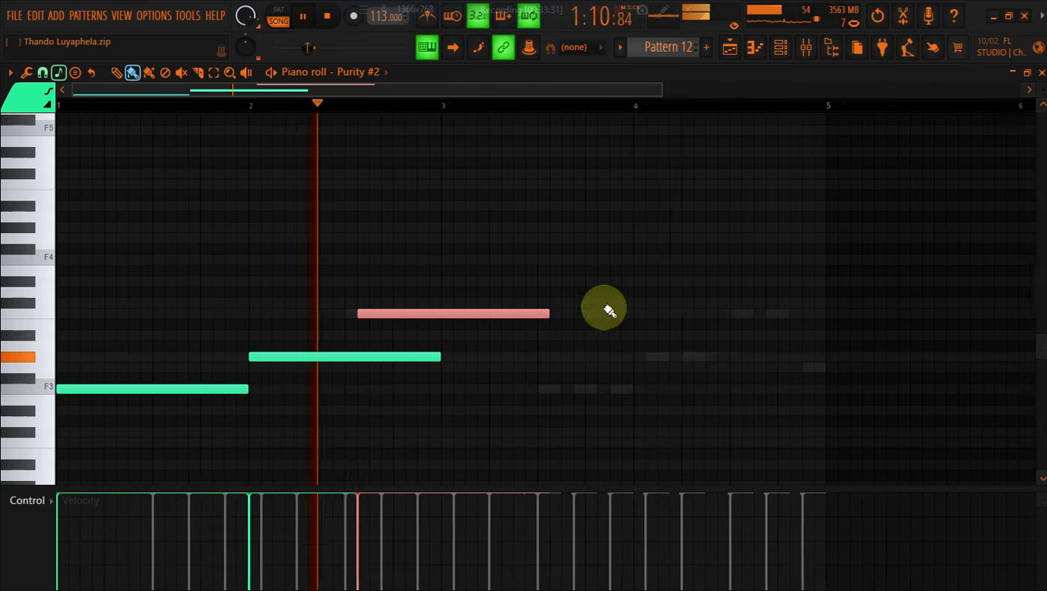
right_click(365, 311)
click(358, 315)
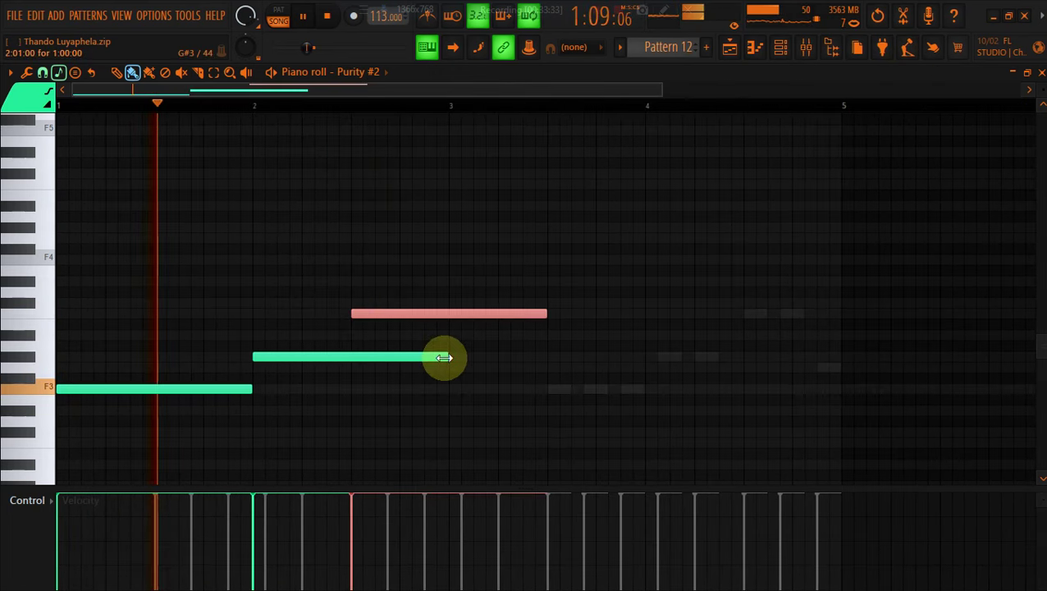
drag(444, 358, 346, 352)
right_click(542, 317)
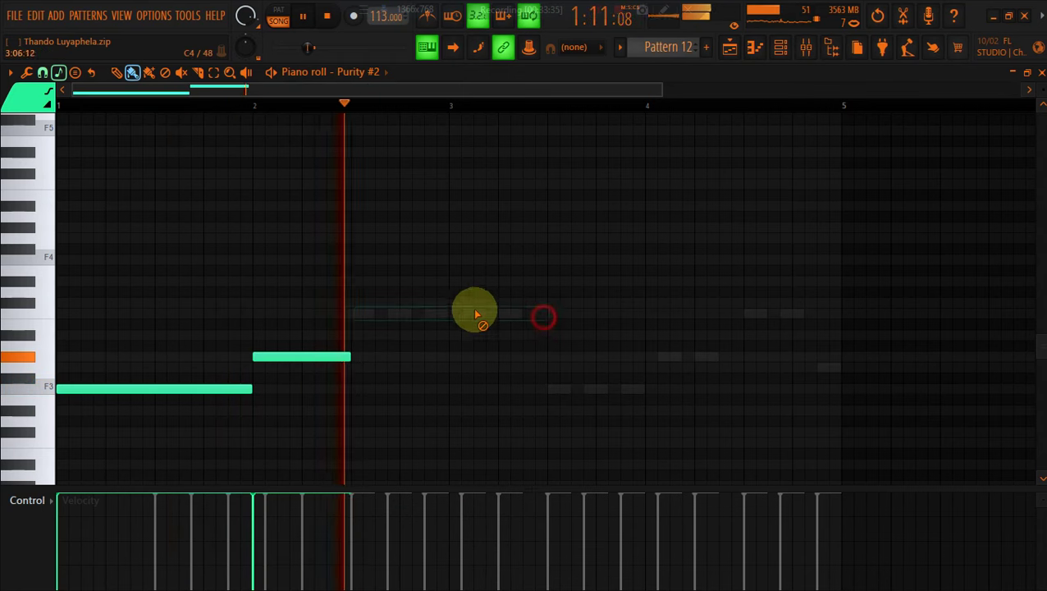
key(ctrl+z)
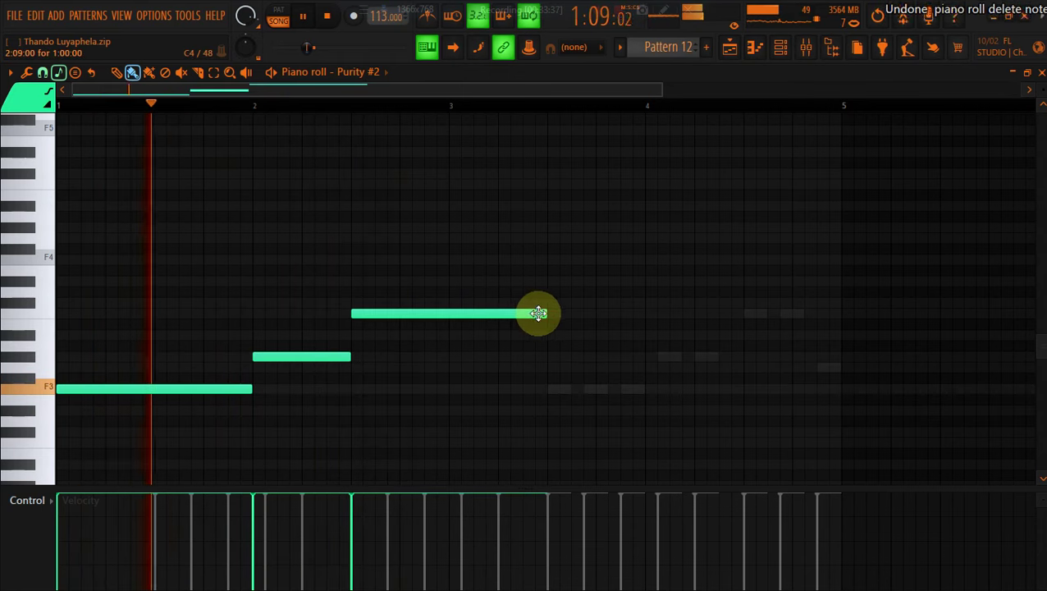
drag(544, 313, 444, 311)
Duplicate the F3, G#3 and C4 notes of bars 1 and 2 into bars 3 and 4
key(ctrl+a)
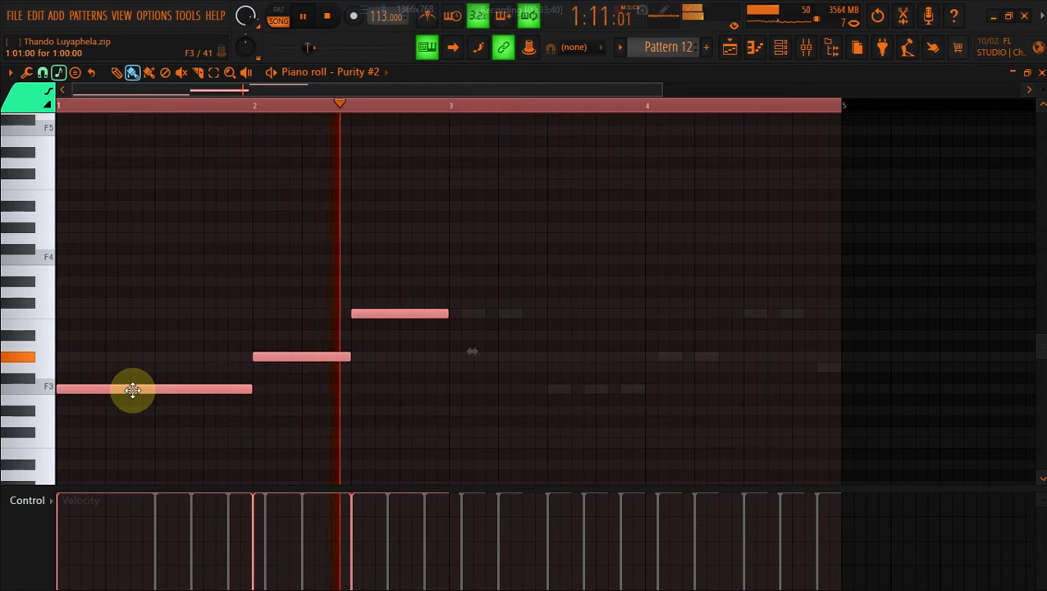
drag(129, 388, 522, 381)
key(space)
key(space)
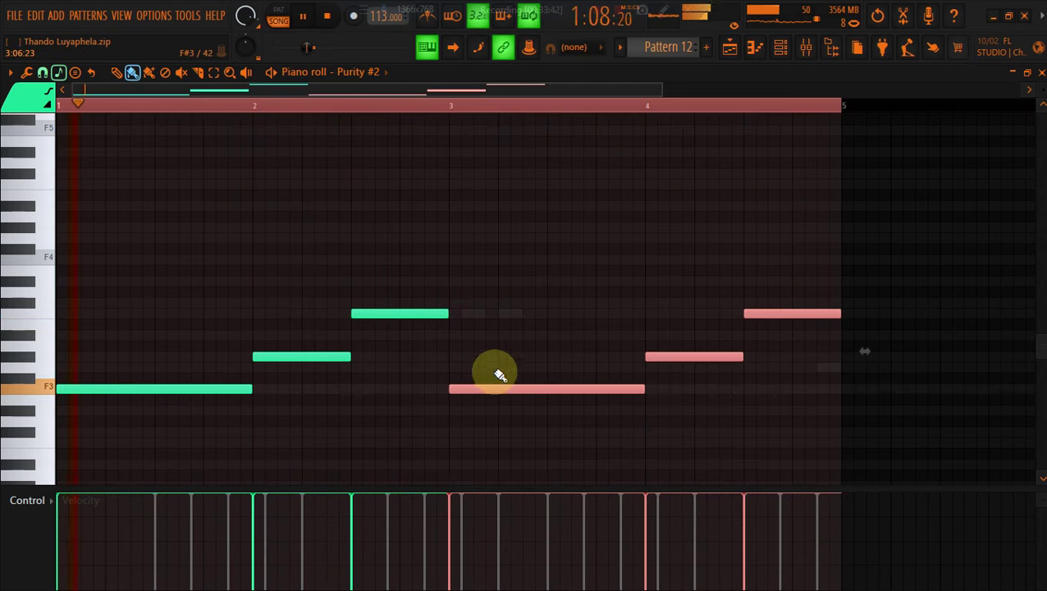
Replace bar 2's C4 with a 6-step note starting at step 11, and extend the G#3 to 10 steps to meet it
right_click(437, 353)
right_click(392, 315)
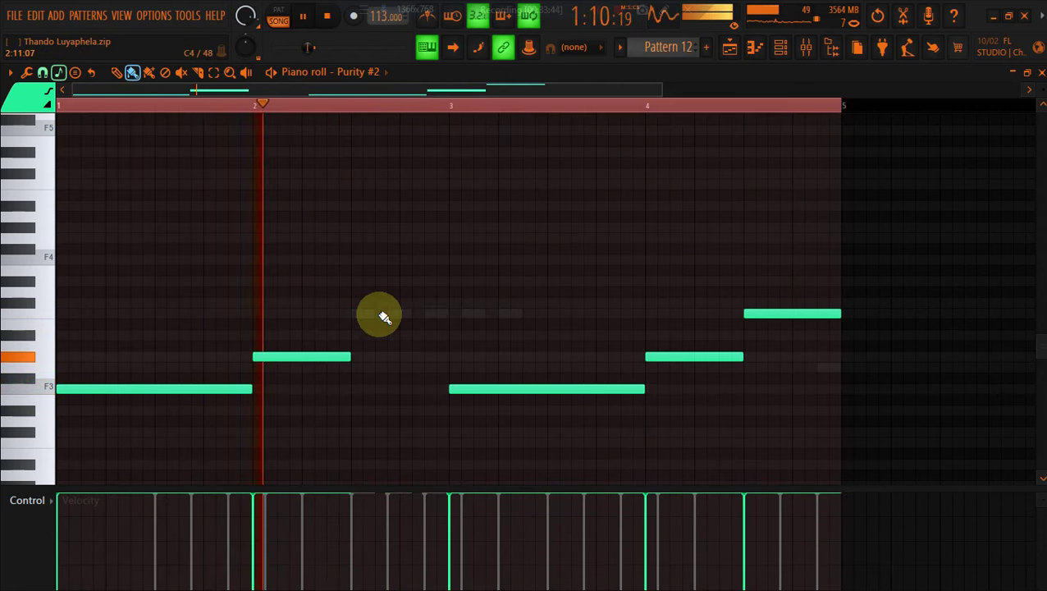
click(379, 314)
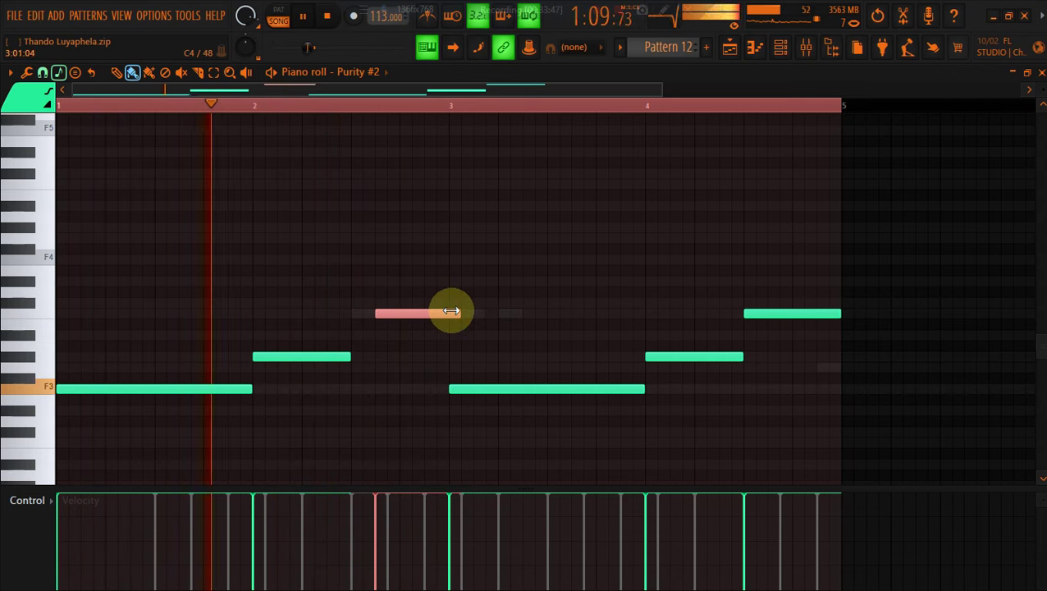
drag(452, 311, 443, 311)
drag(351, 355, 373, 354)
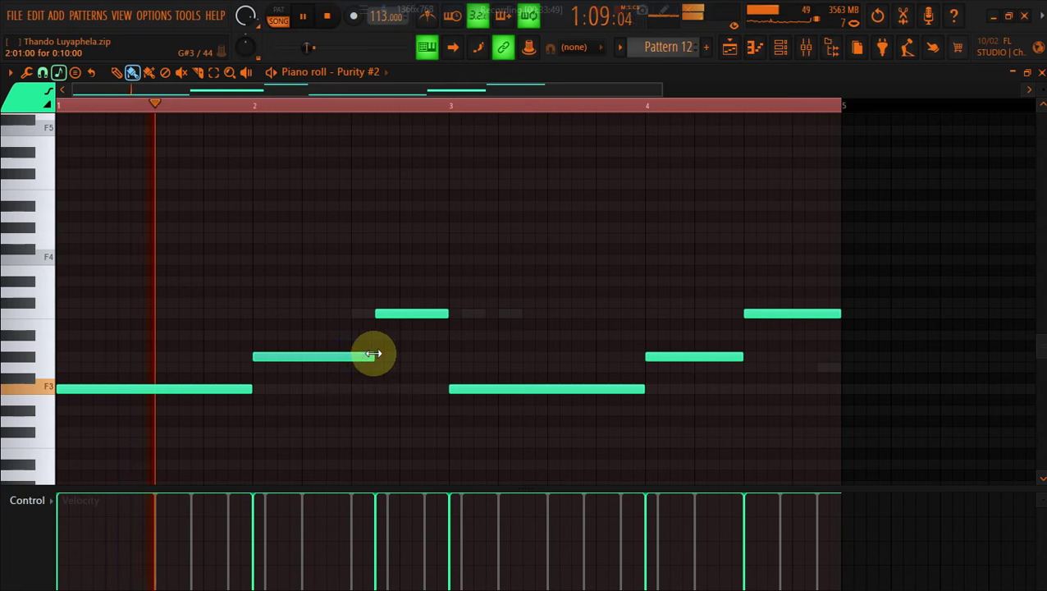
right_click(154, 388)
key(ctrl+z)
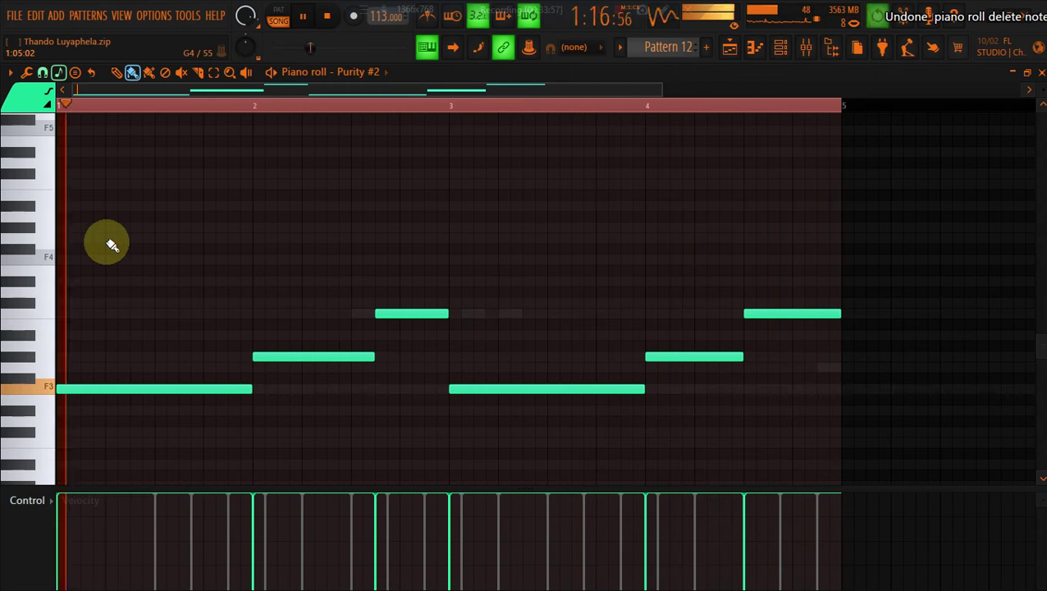
Match bar 4 to that rhythm with a shorter C4 ending at bar 5 and the G#3 extended to meet it
right_click(776, 312)
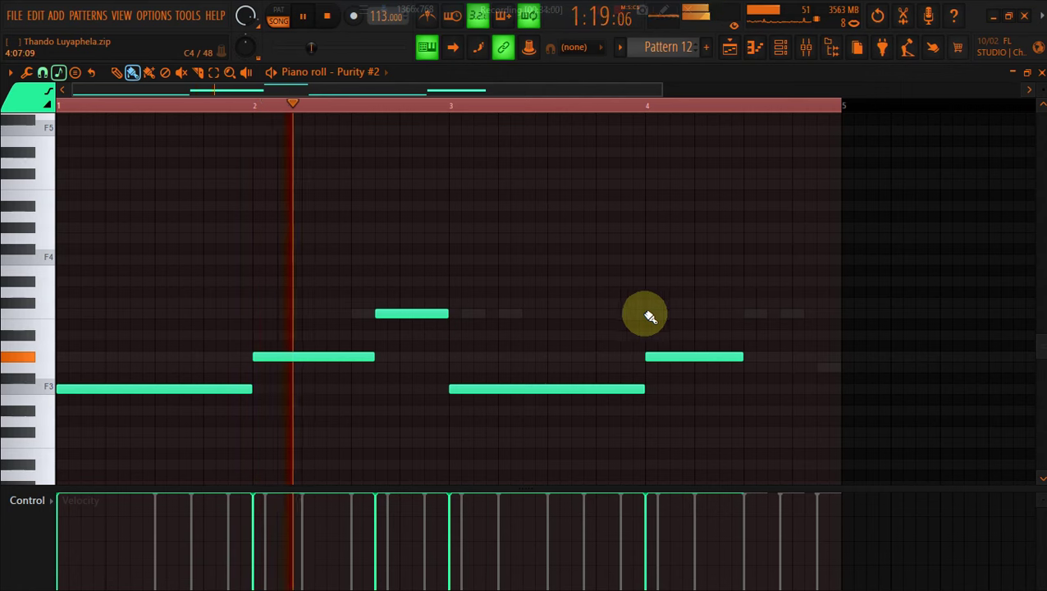
click(775, 311)
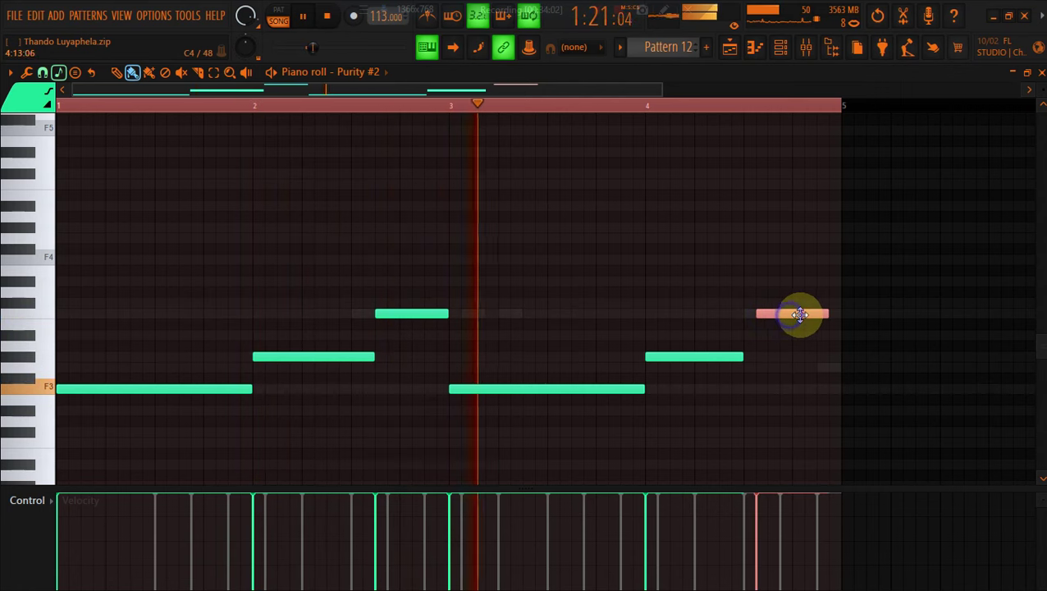
drag(743, 356, 764, 356)
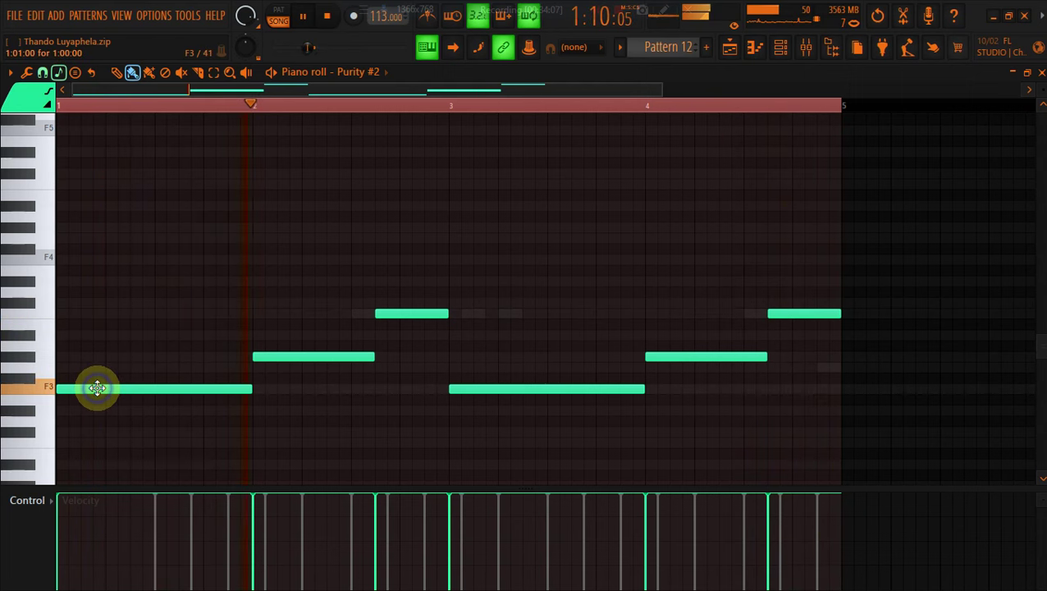
Stack one-bar G#3, C4 and G4 notes above the F3 in bar 1 to build the first chord
click(65, 359)
click(66, 367)
key(ctrl+Up)
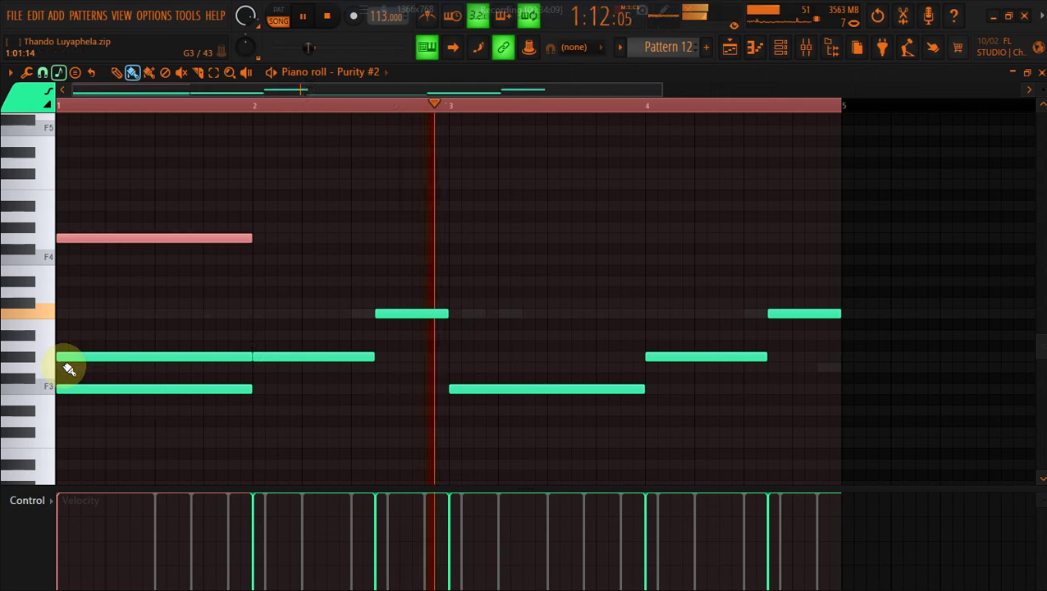
click(70, 315)
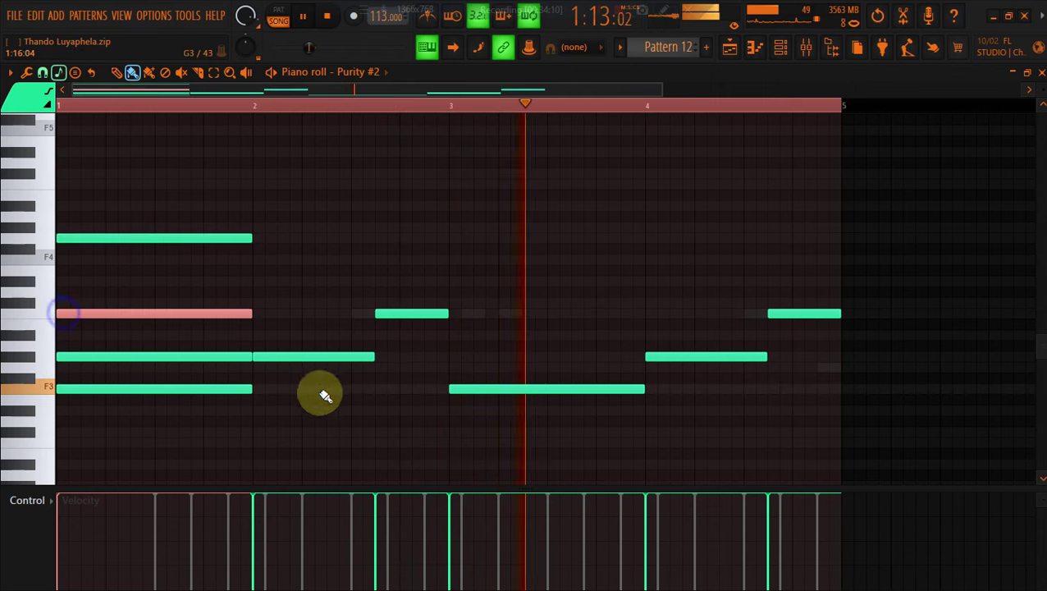
Stack C4, D#4 and G4 notes above the G#3 at the start of bar 2, matching its length
click(257, 313)
click(257, 282)
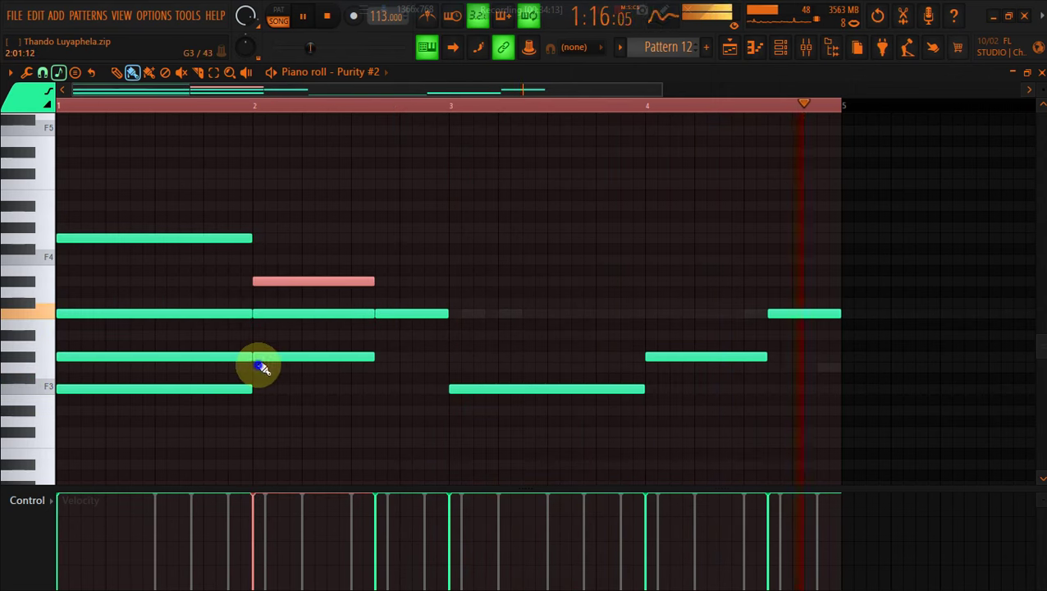
click(259, 367)
key(shift+Up)
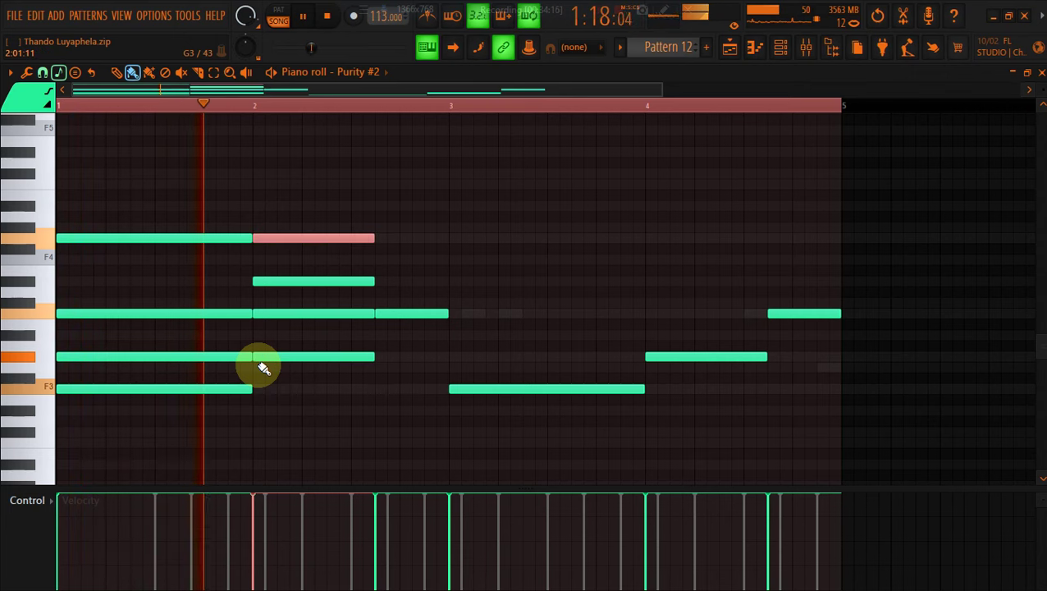
Transpose all Purity #2 notes up one octave and clear the selection
key(ctrl+a)
key(shift+Up)
scroll(257, 367, up, 1)
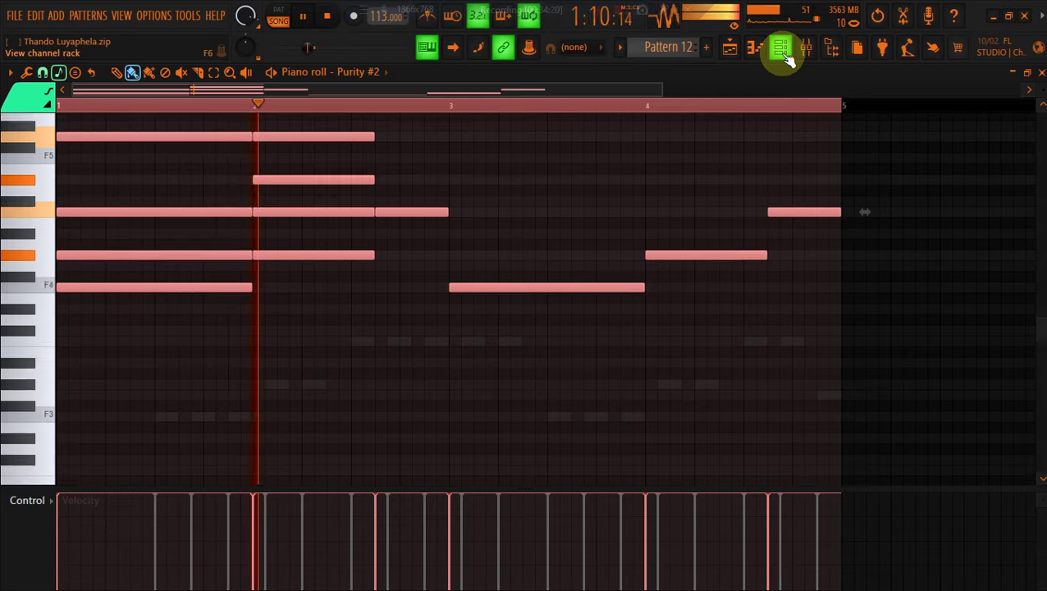
scroll(783, 47, up, 1)
key(ctrl+d)
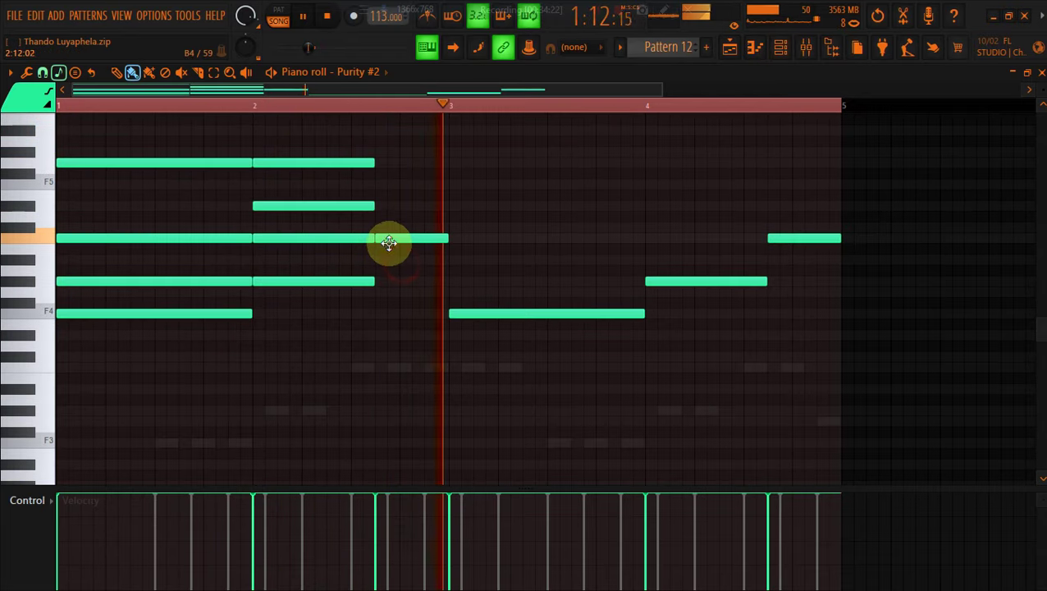
Complete the last chord of bar 2 by stacking D#5 and G5 notes above the C5
click(389, 241)
click(381, 206)
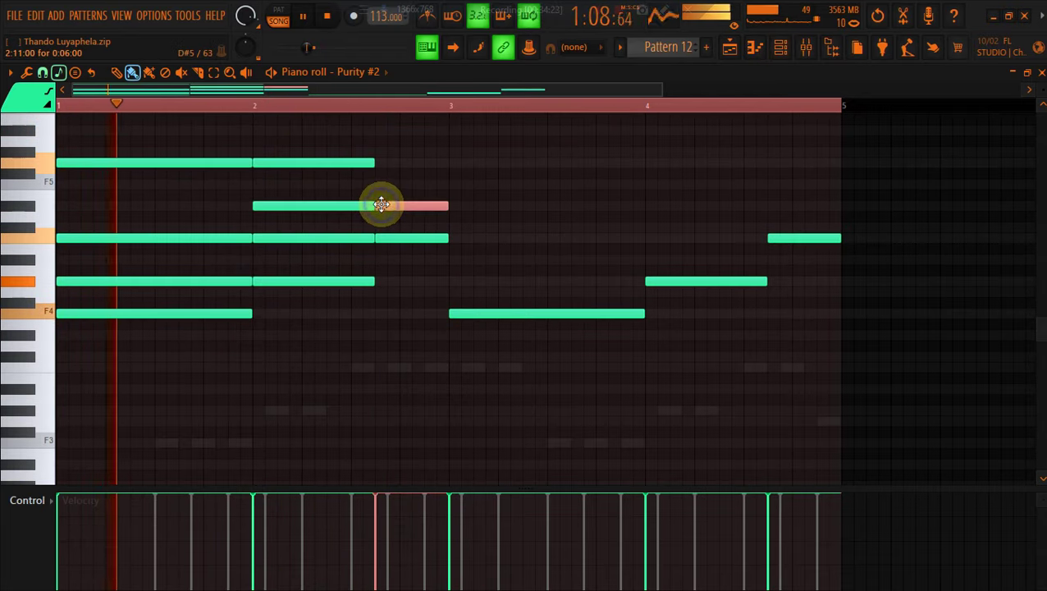
click(382, 164)
scroll(387, 232, up, 1)
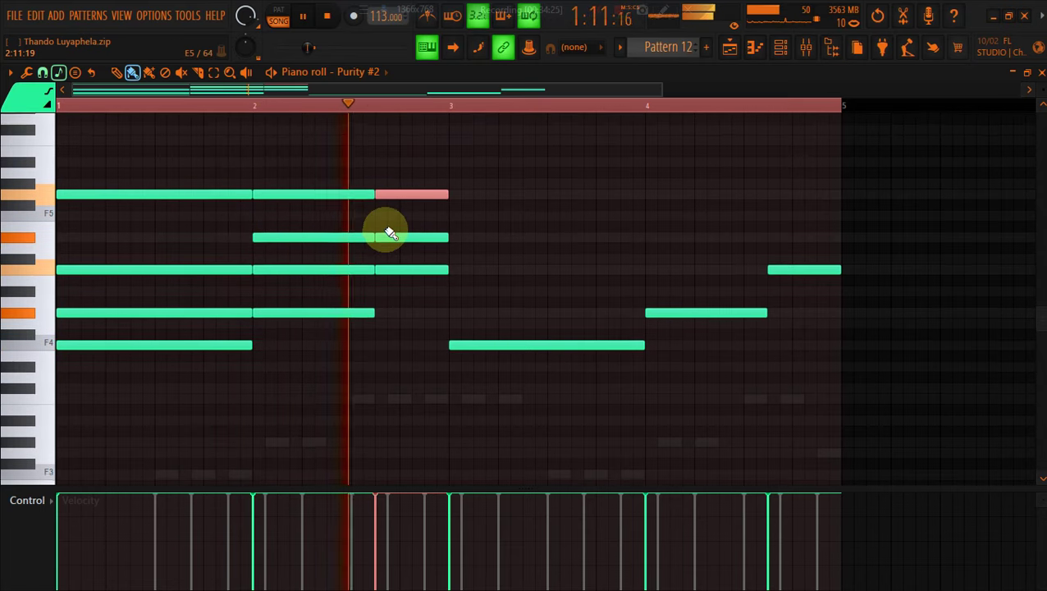
Stack one-bar G#4, C5 and G5 notes above the F4 in bar 3
click(453, 345)
click(456, 313)
click(456, 271)
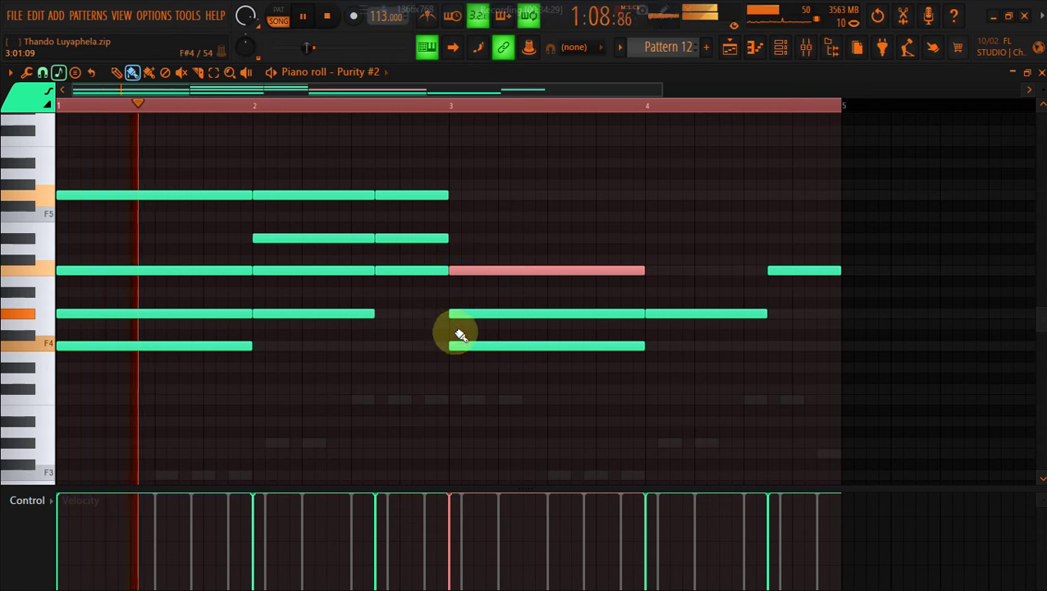
click(457, 326)
key(ctrl+Up)
Stack C5, D#5 and G5 notes above the G#4 at the start of bar 4, matching its length
click(673, 311)
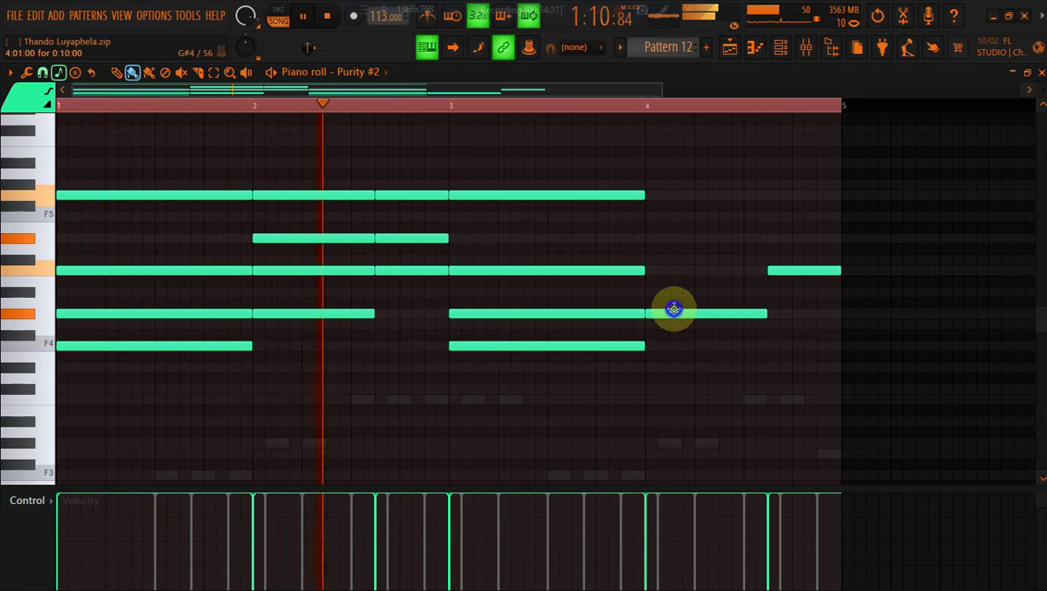
click(651, 269)
click(654, 238)
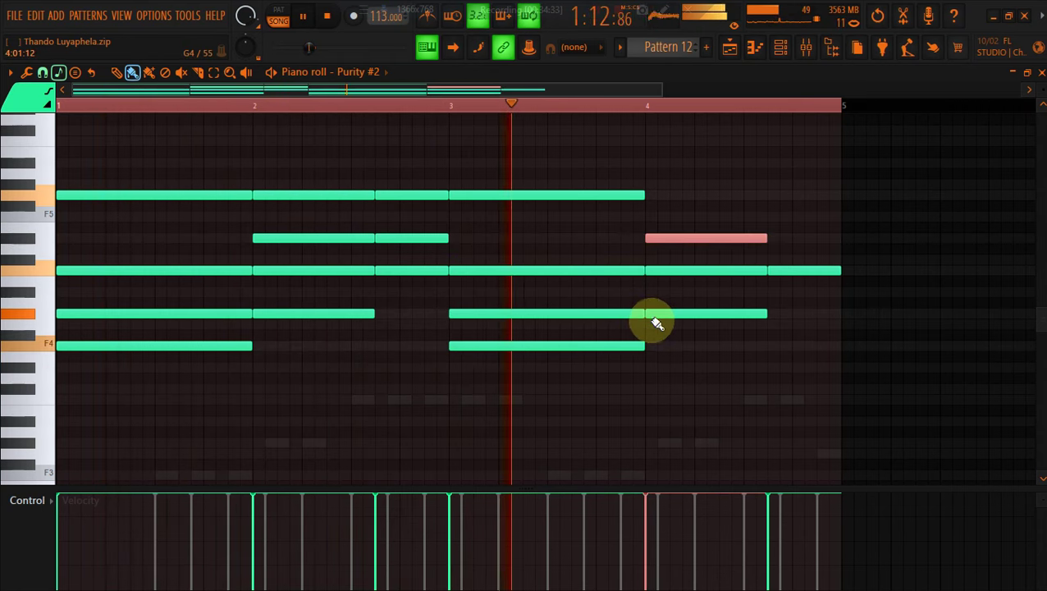
click(653, 323)
key(ctrl+Up)
Add D#5 and G5 notes above the final C5 in bar 4 and clear the selection
click(779, 270)
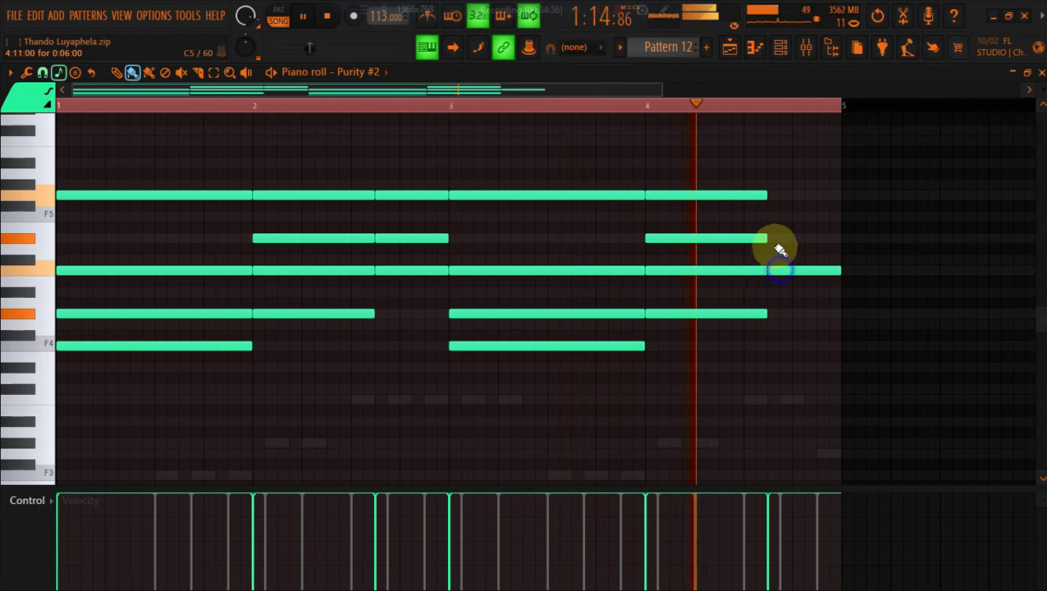
click(777, 238)
click(778, 195)
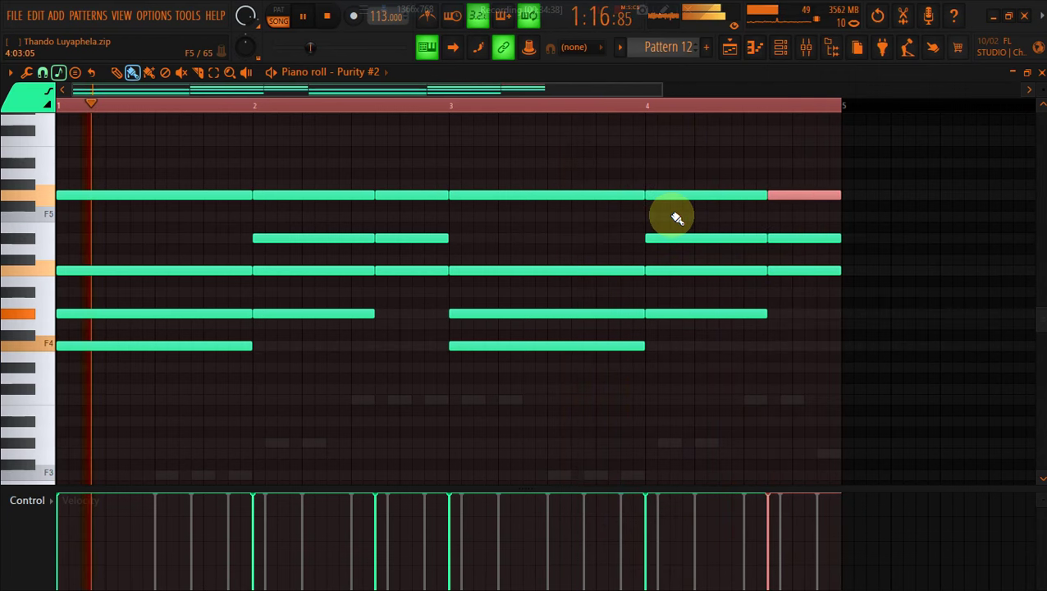
key(ctrl+d)
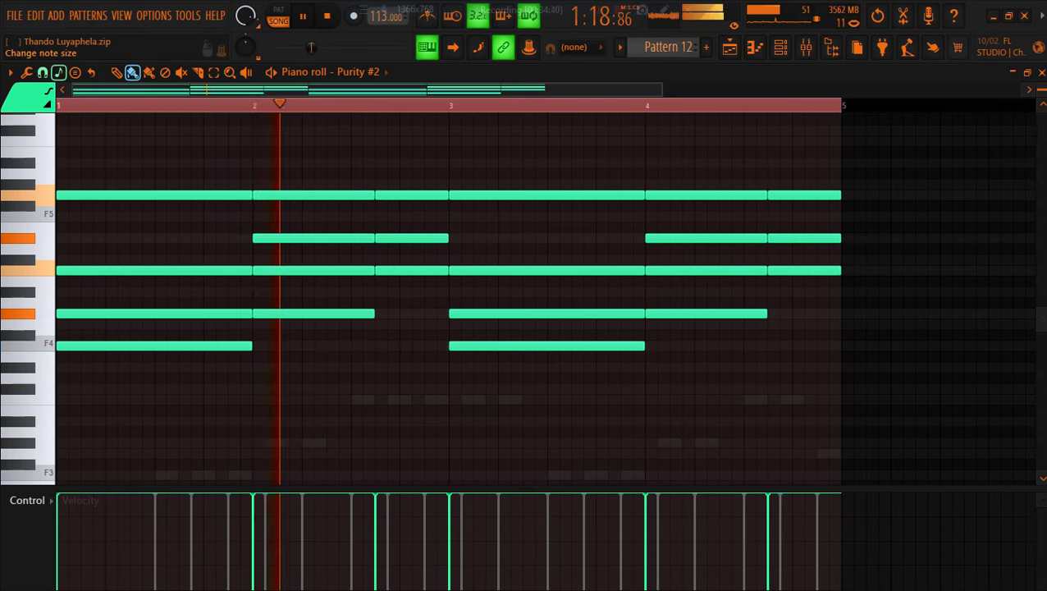
Lower the velocity of all Purity #2 chord notes with level scaling and slightly randomize their levels
drag(1041, 89, 1041, 100)
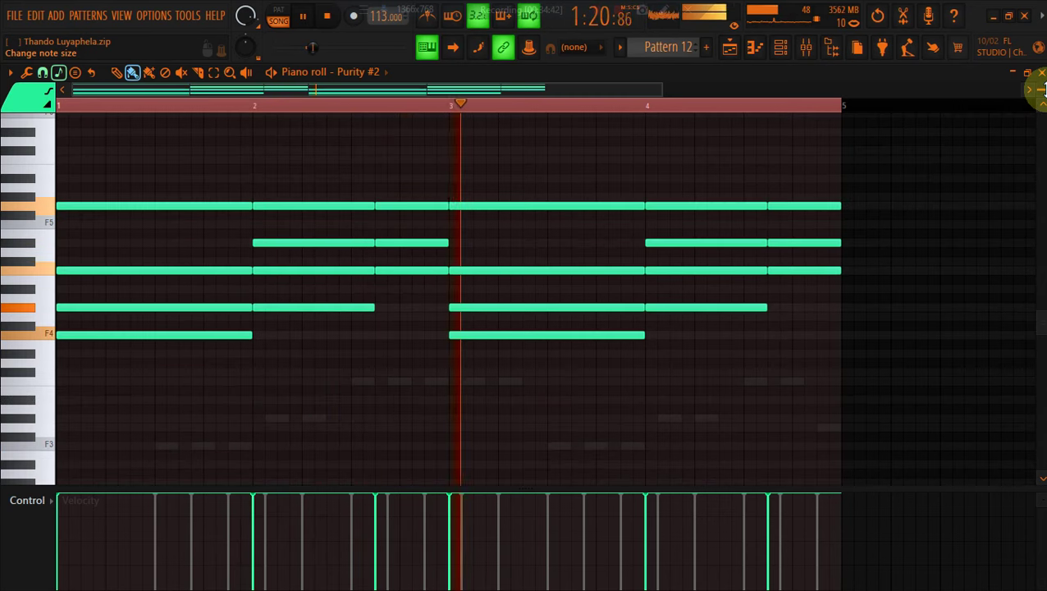
drag(662, 82, 585, 68)
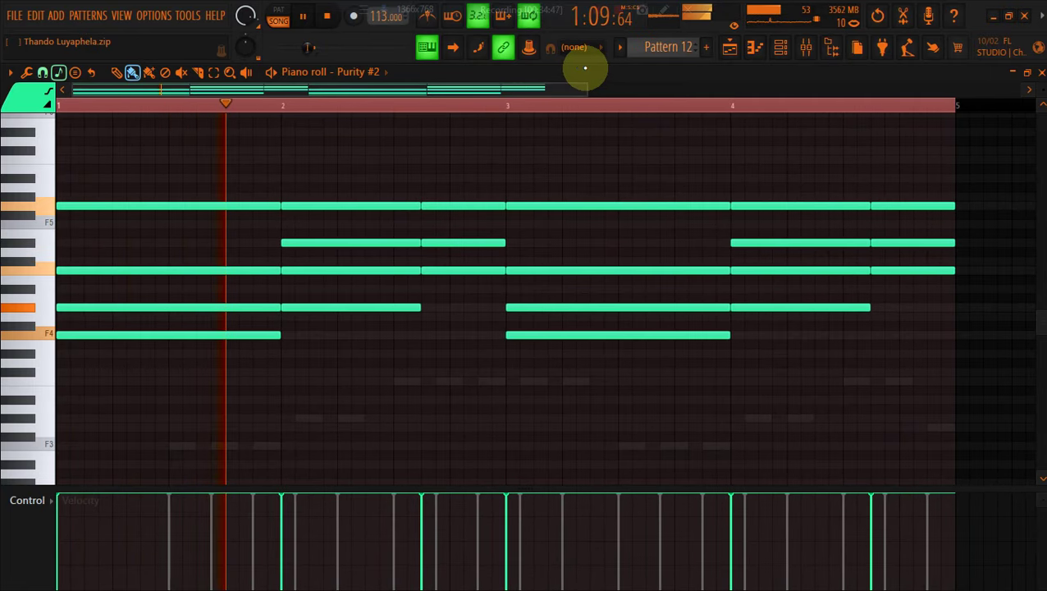
key(ctrl+a)
key(alt+x)
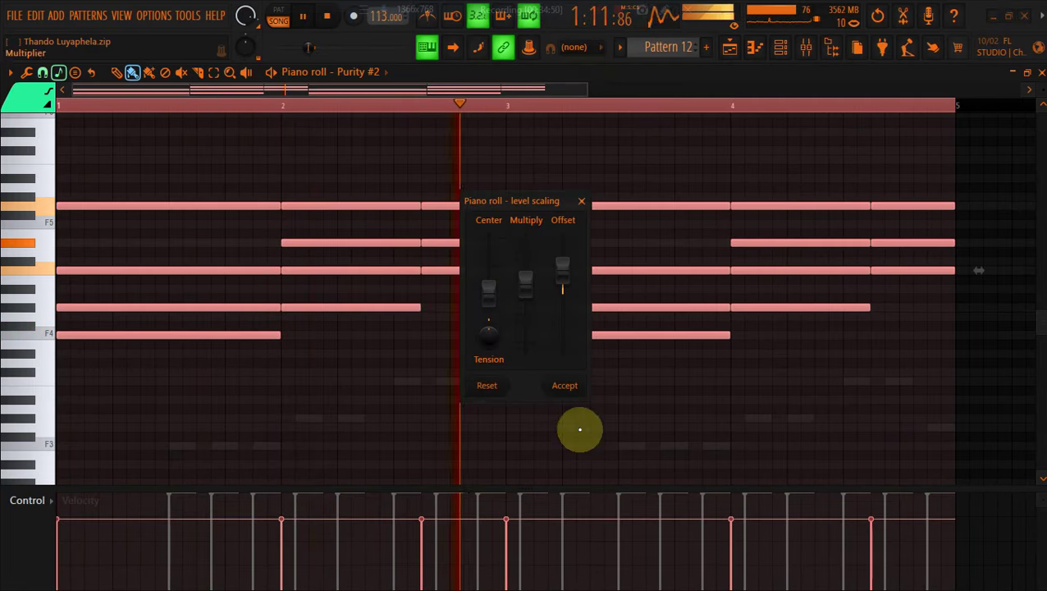
click(575, 386)
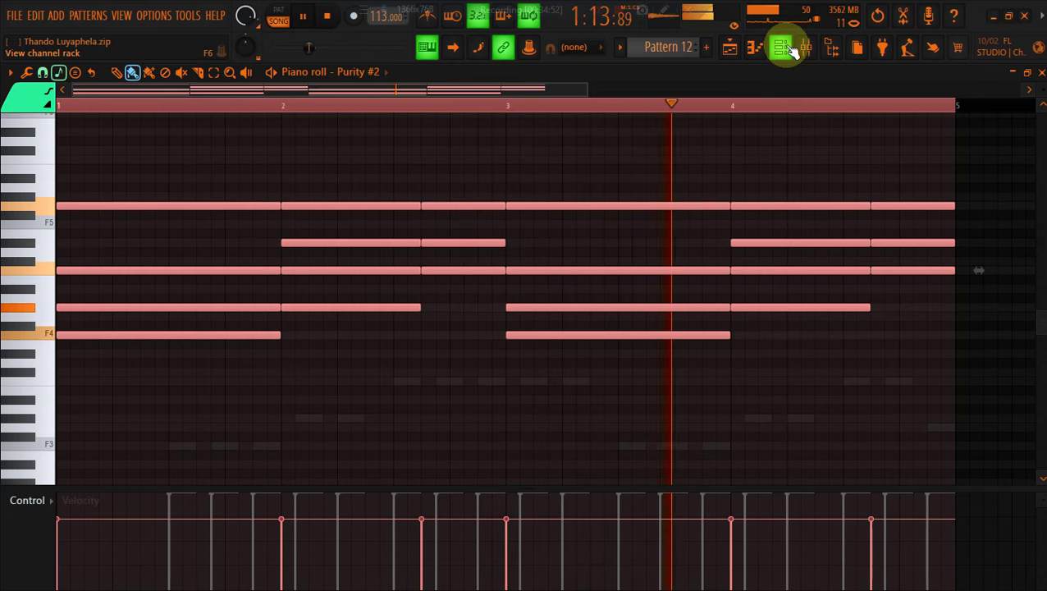
key(alt+r)
click(605, 448)
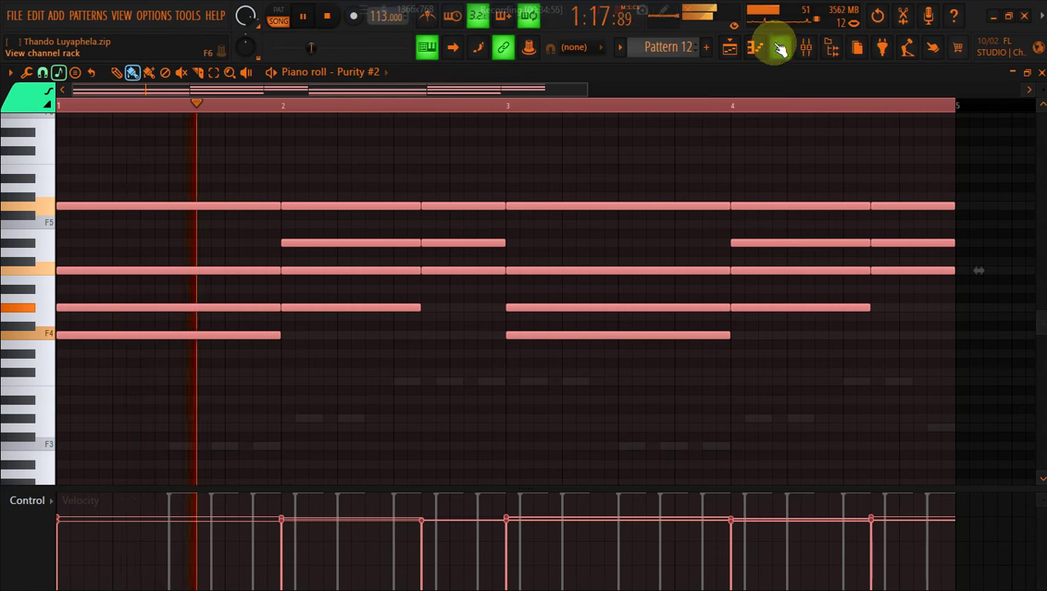
Copy the Purity #2 chords and paste them into the Lounge Lizard EP-4 #3 channel
click(778, 48)
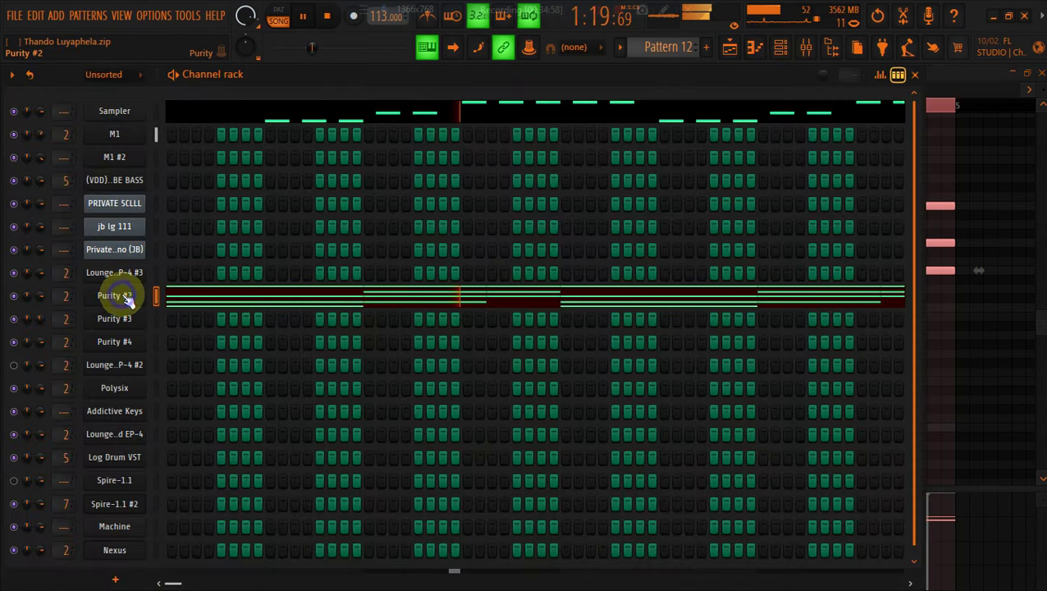
click(124, 296)
right_click(126, 299)
click(315, 307)
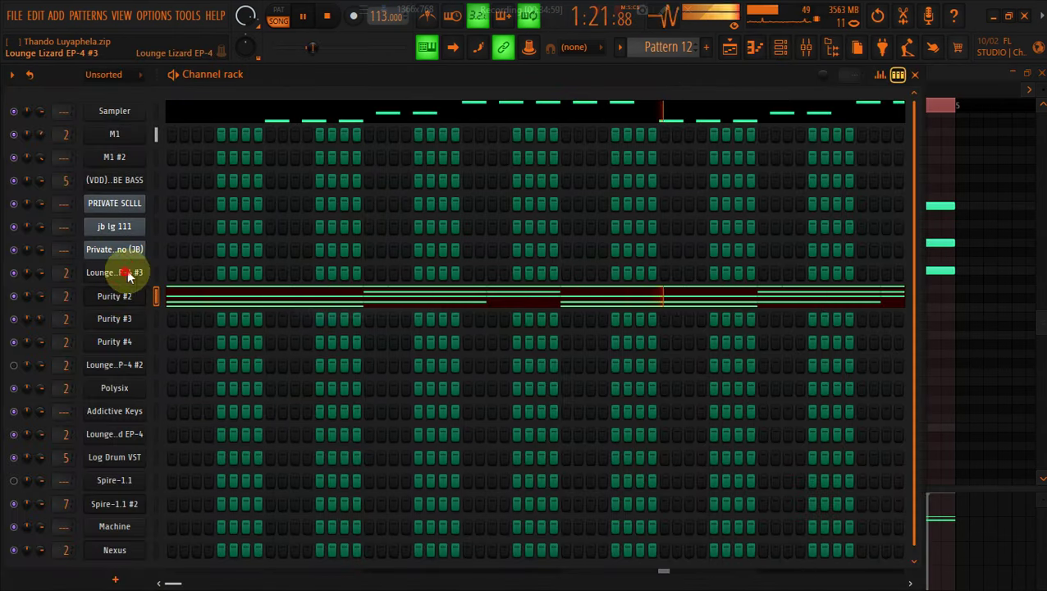
right_click(147, 267)
click(327, 304)
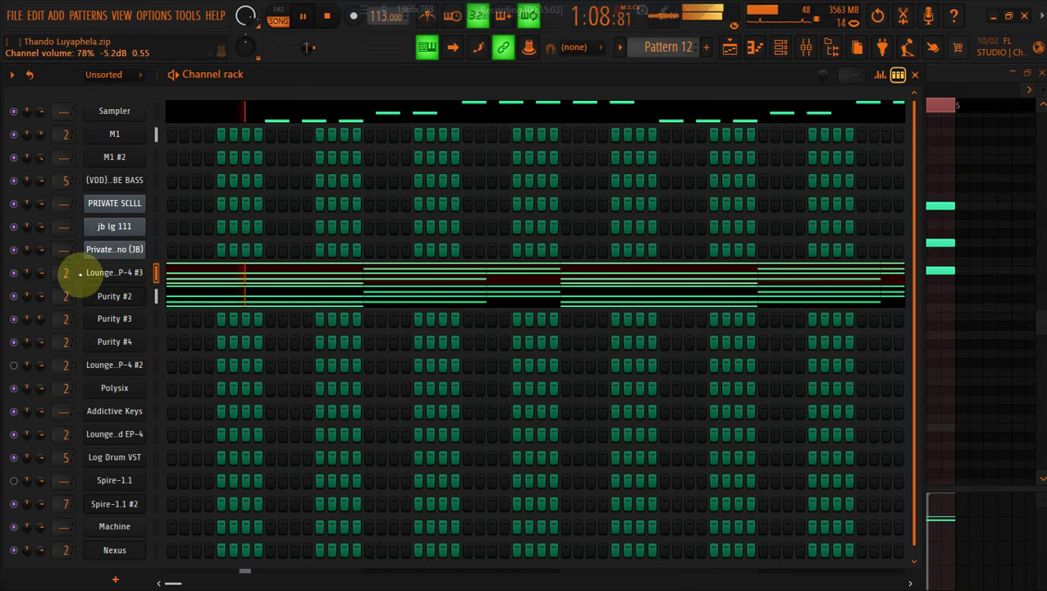
Open the Purity #2 instrument and mute the Lounge Lizard EP-4 #3 channel
click(113, 297)
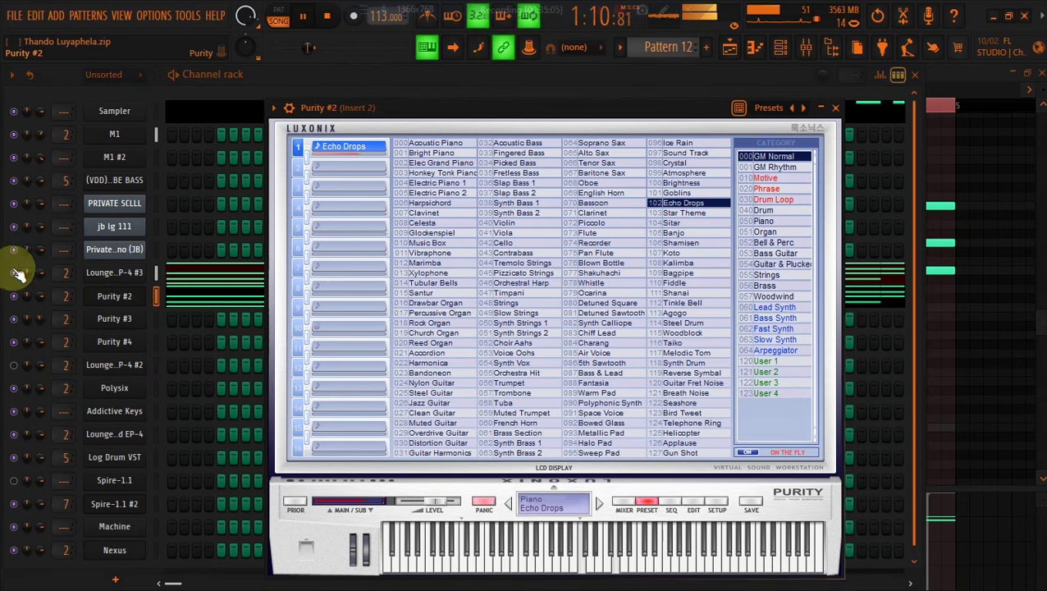
click(107, 297)
click(108, 297)
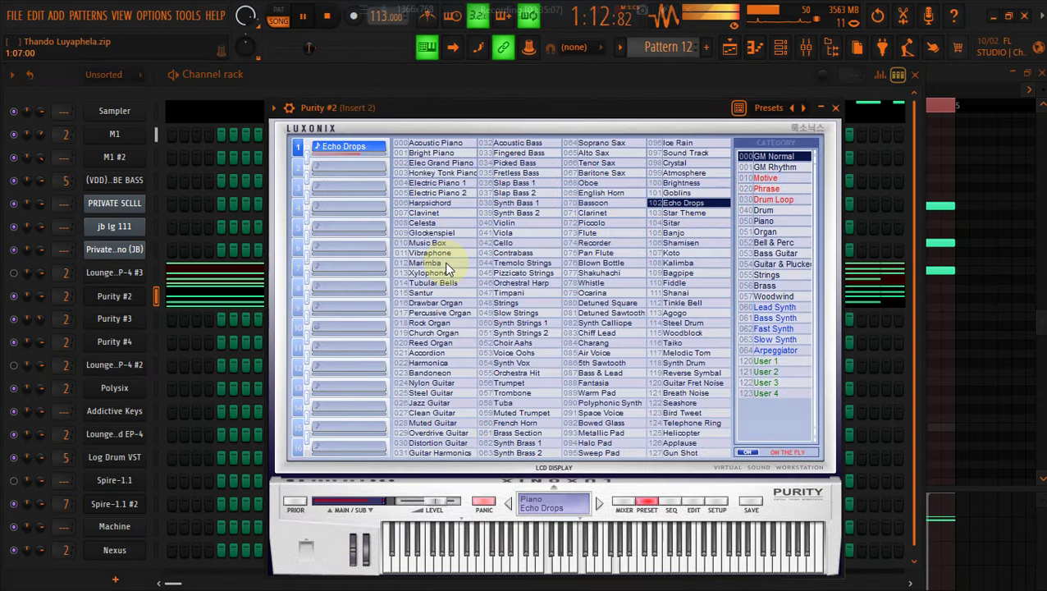
Audition the Slow Synth presets Sean Pad, Digital Bows, Misty Temple, PairRight(Mod) and Syn Vox on Purity #2
click(771, 338)
click(597, 302)
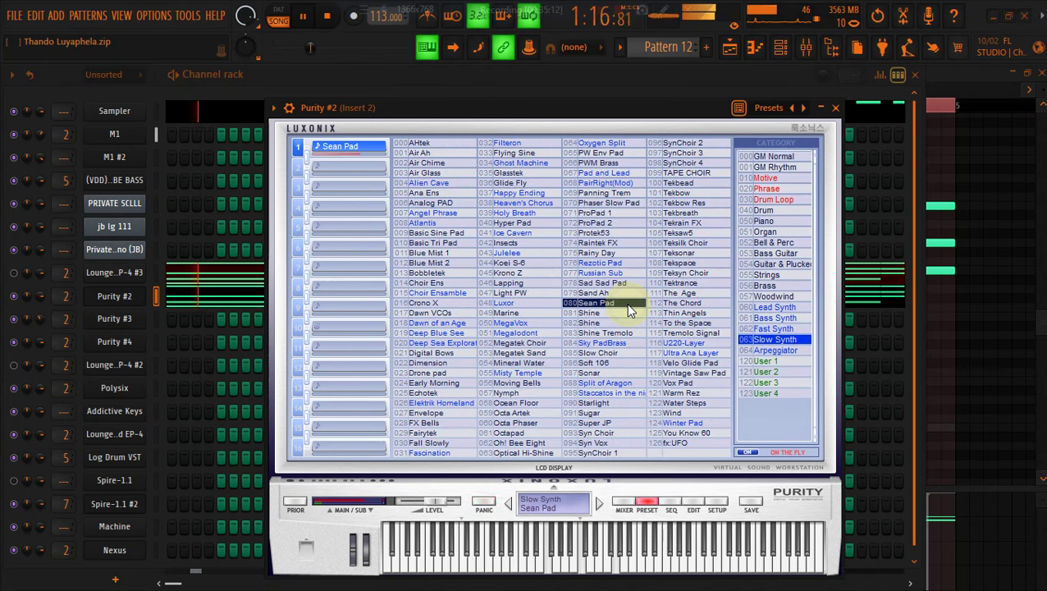
click(529, 294)
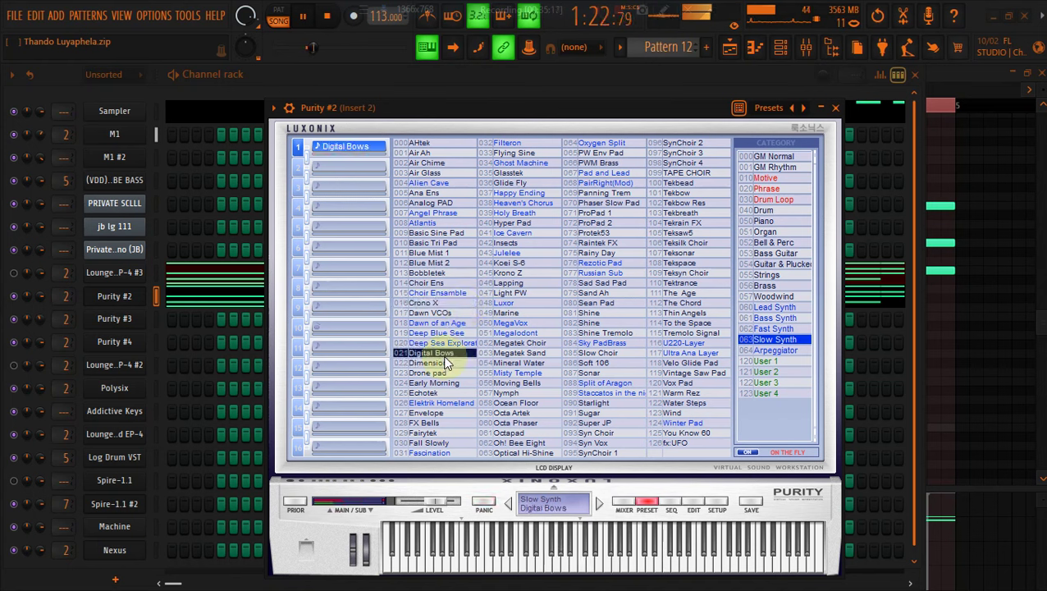
click(517, 374)
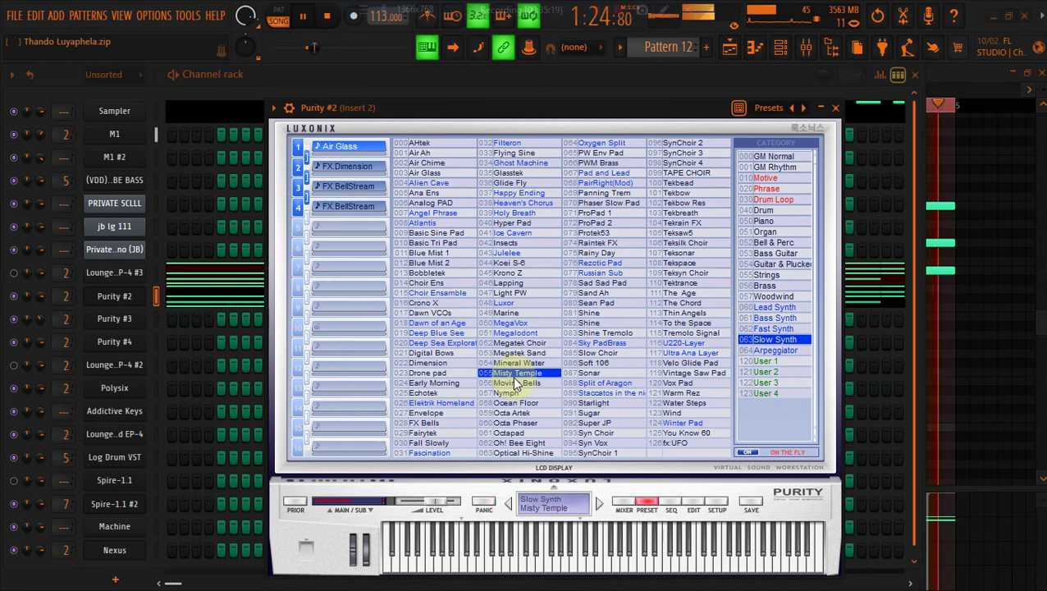
click(607, 183)
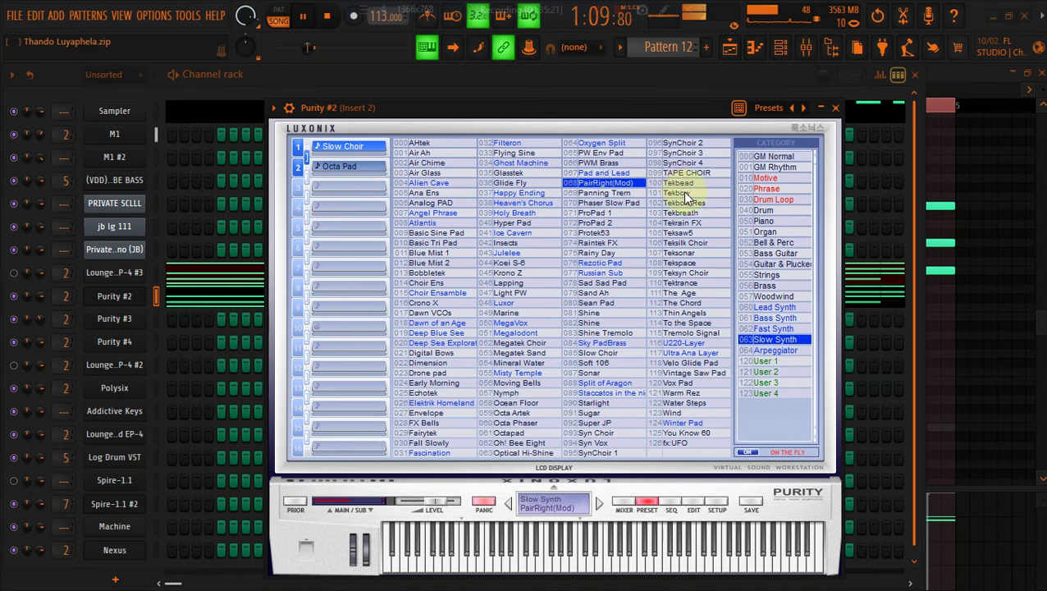
click(571, 443)
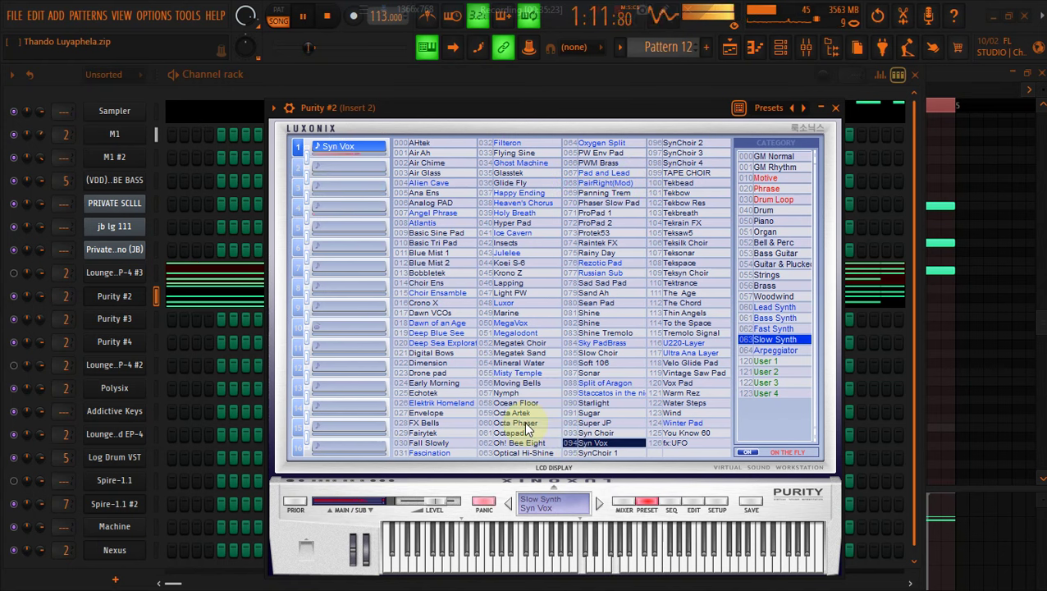
Audition Piano presets on Purity #2, including Tine EP 1, Three Keyboards, Mellow EP, Dawn Breeze, Delay Tine, Digital EP and Drive Wurly
click(763, 221)
click(609, 254)
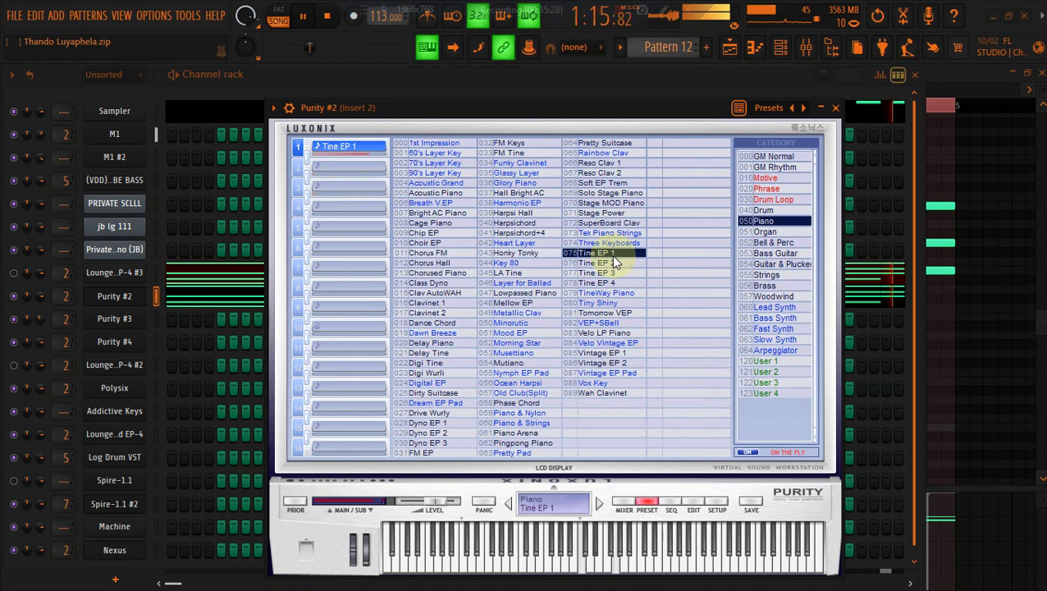
click(609, 243)
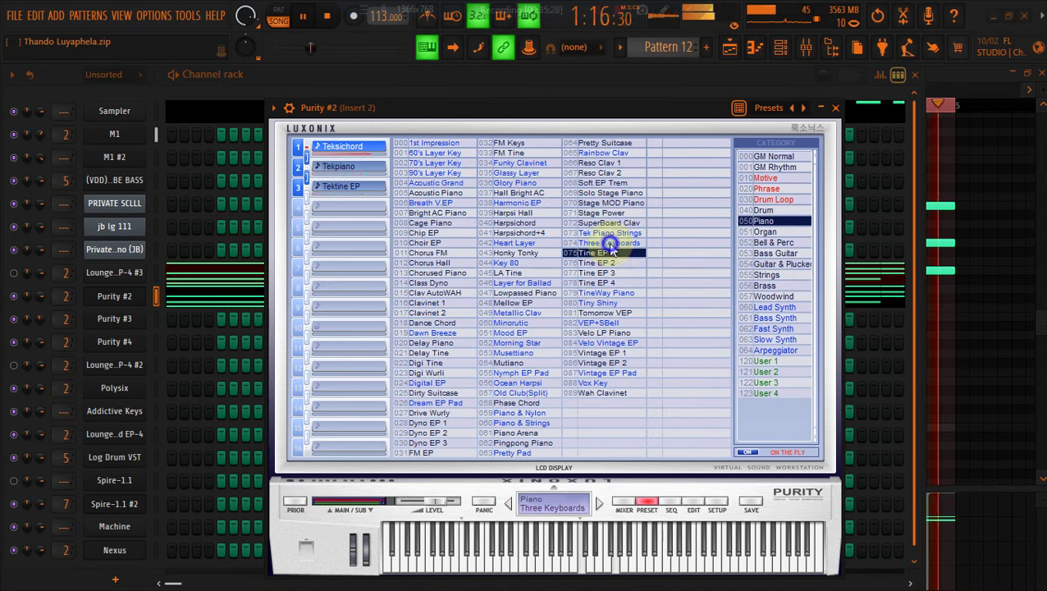
click(509, 274)
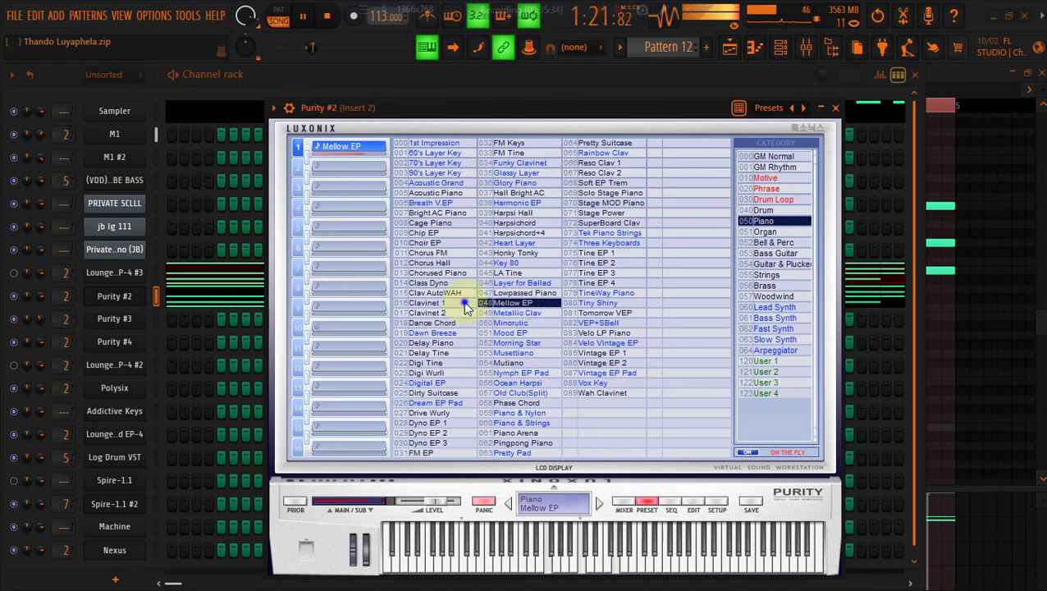
click(435, 302)
click(451, 333)
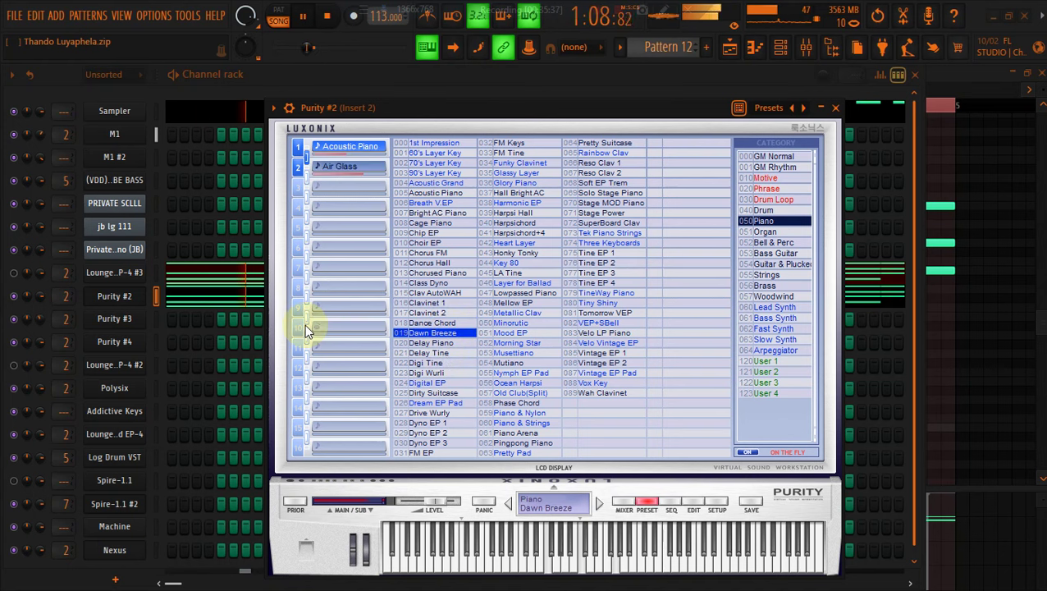
click(430, 343)
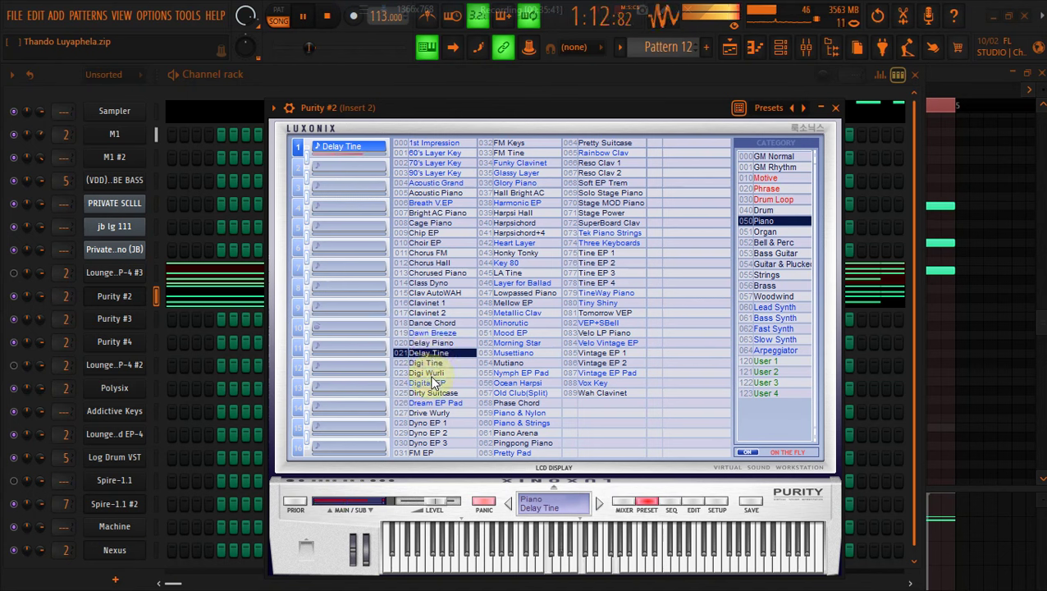
click(433, 384)
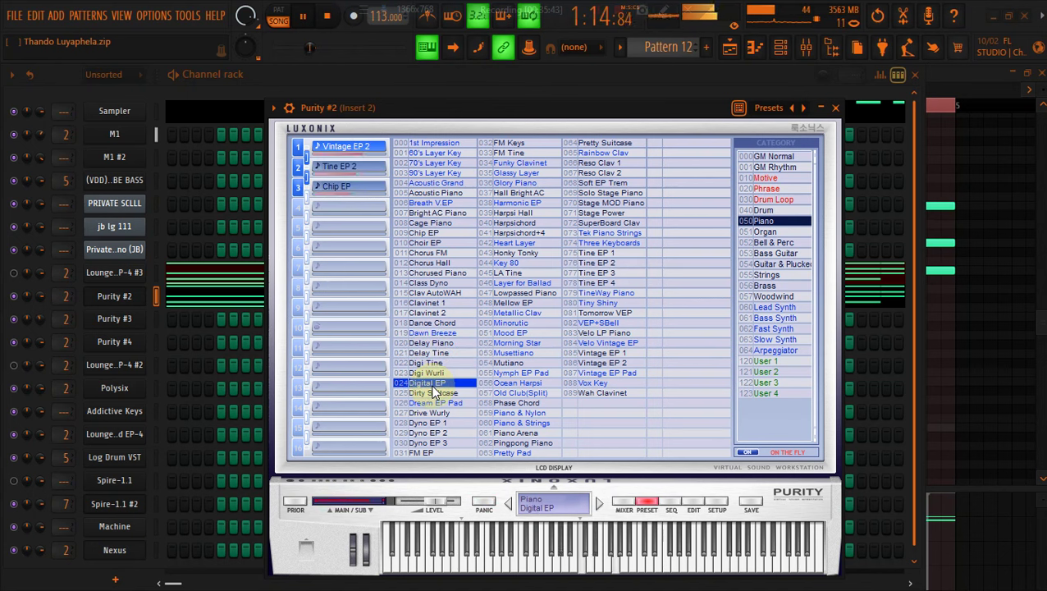
click(431, 415)
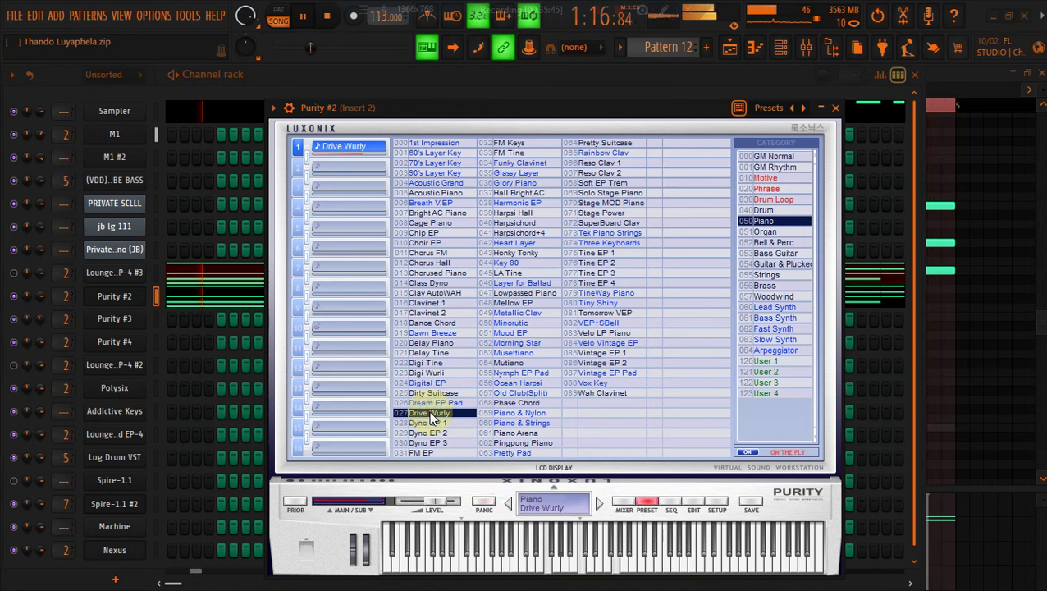
Try the Fast Synth presets Hyper Chords 1 and Harp Pad on Purity #2, and load Cat Flight
click(775, 329)
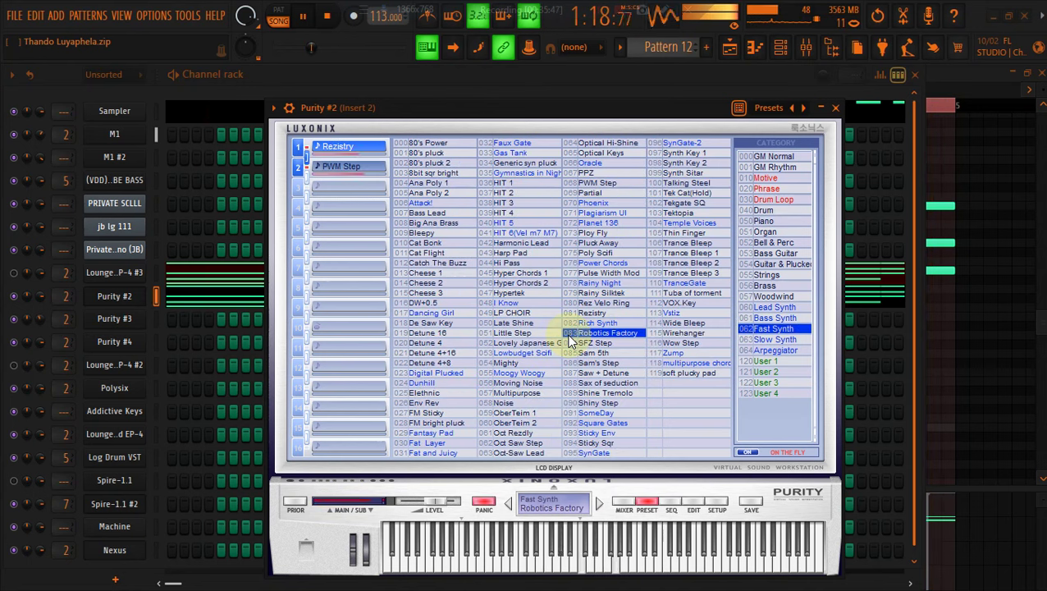
click(602, 283)
right_click(517, 272)
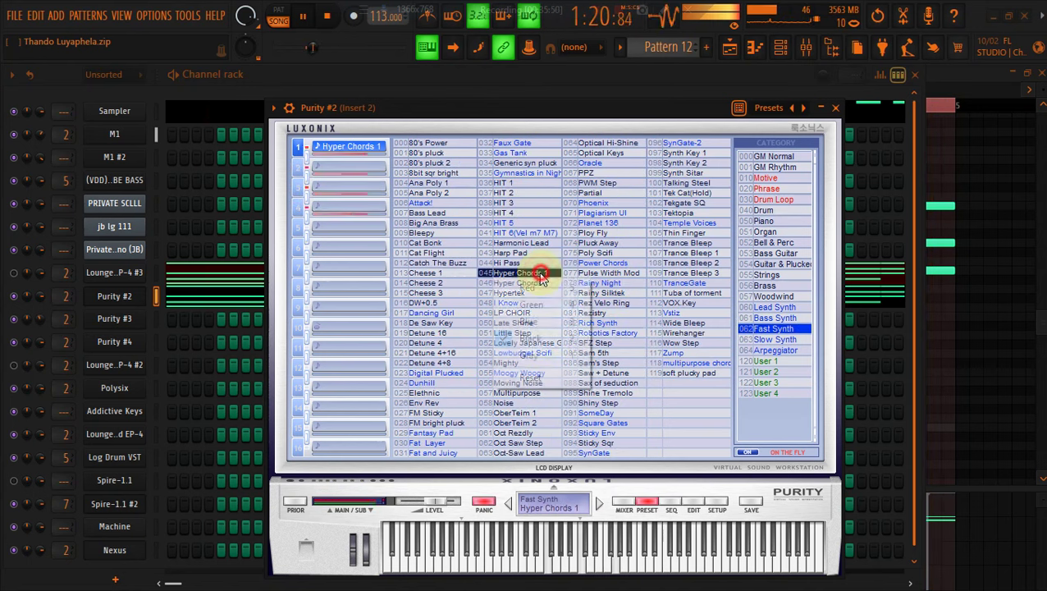
click(532, 256)
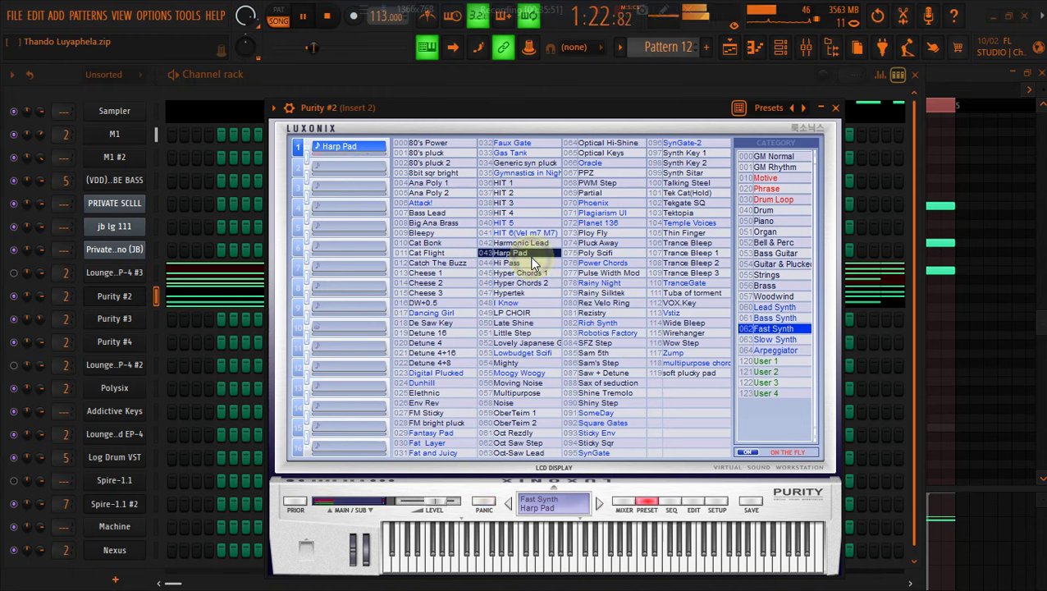
right_click(447, 294)
click(435, 254)
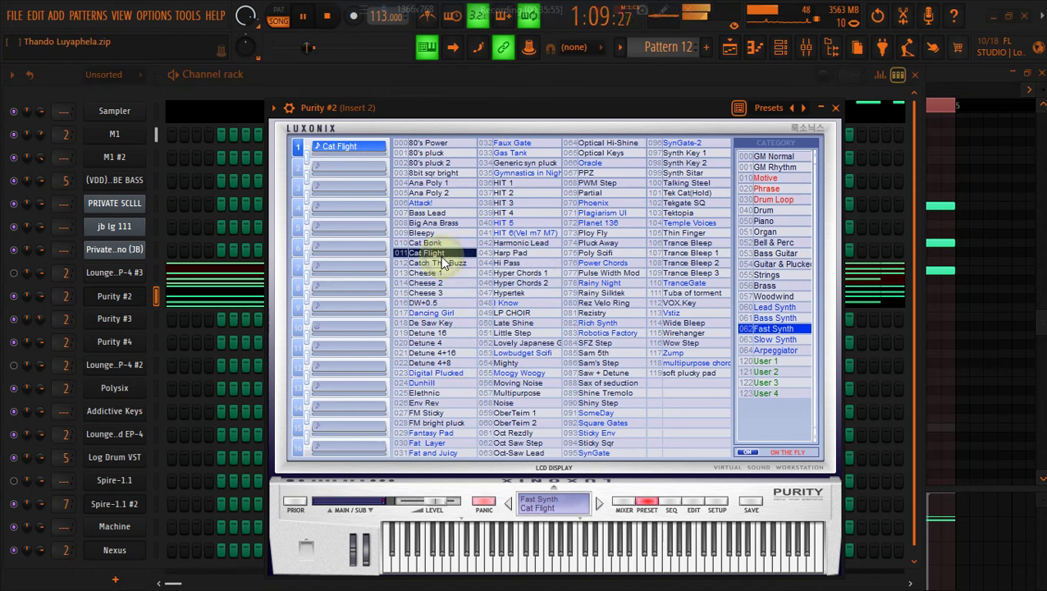
Transpose all Purity #2 chord notes down one octave and route the channel to mixer track 1
click(172, 302)
scroll(175, 306, up, 3)
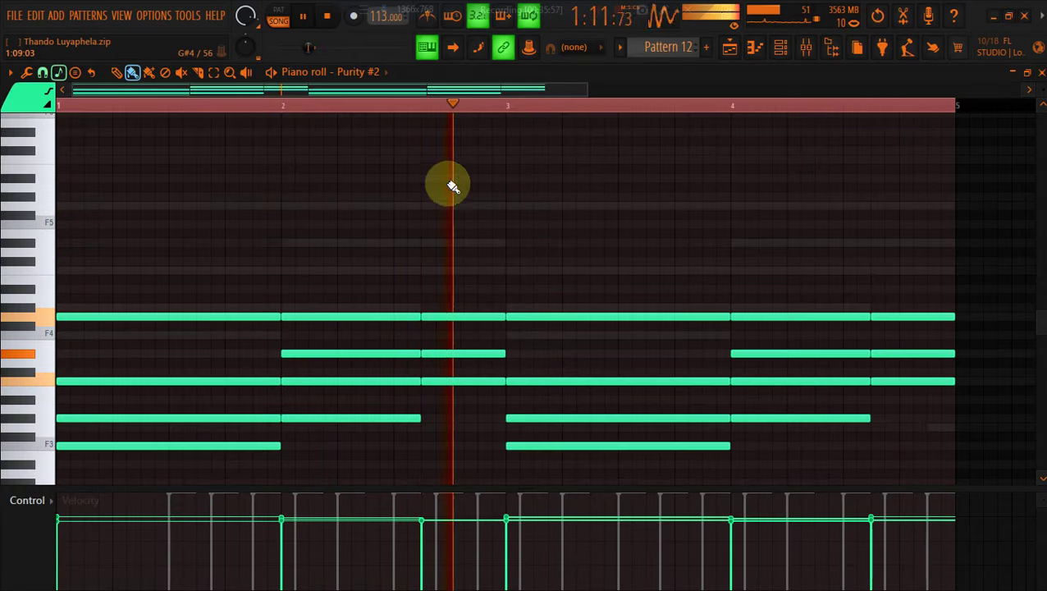
click(780, 47)
click(781, 46)
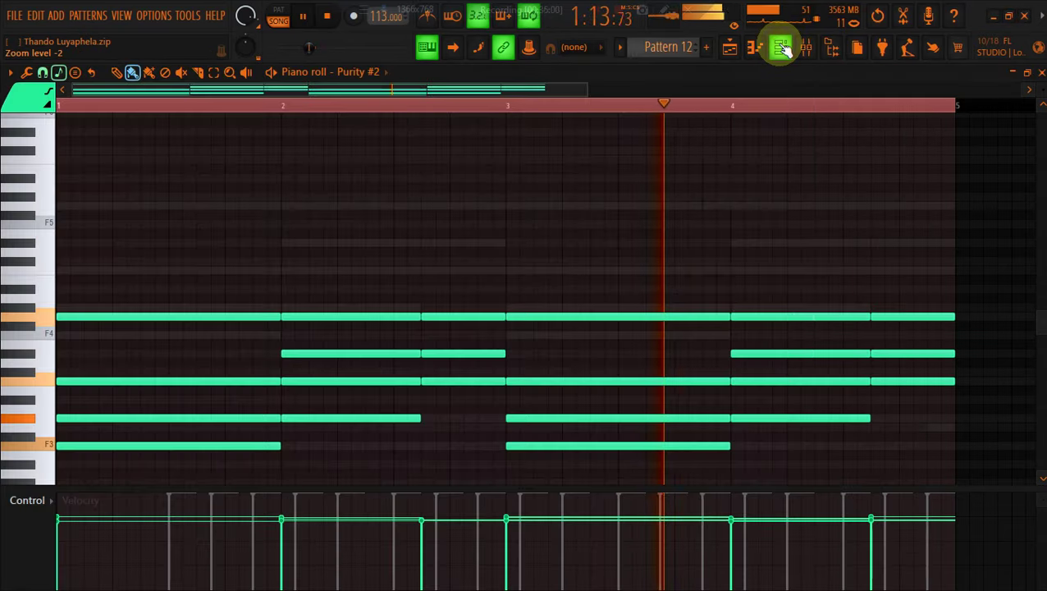
key(ctrl+a)
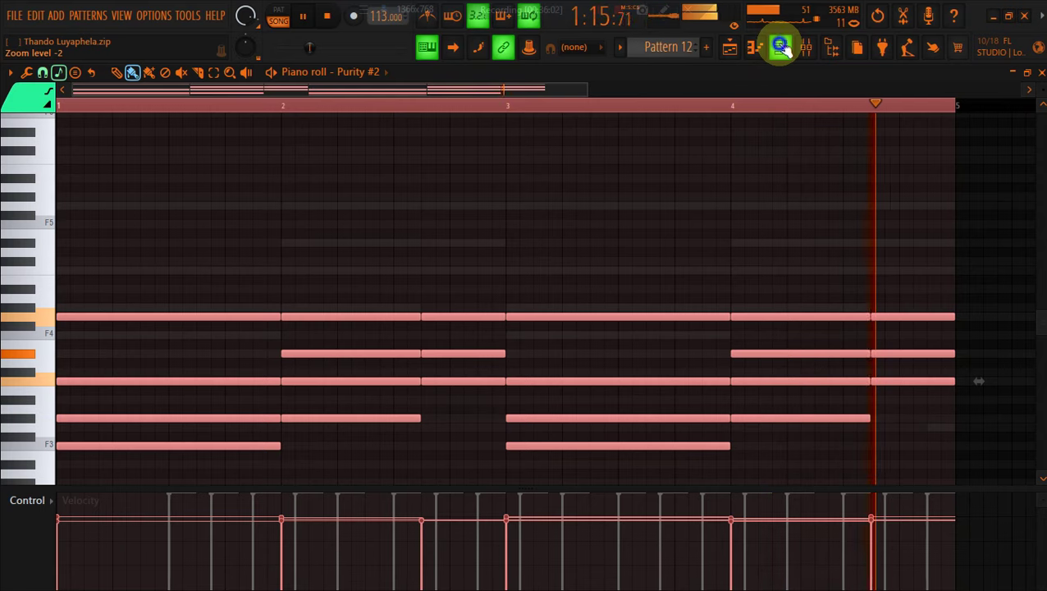
click(781, 47)
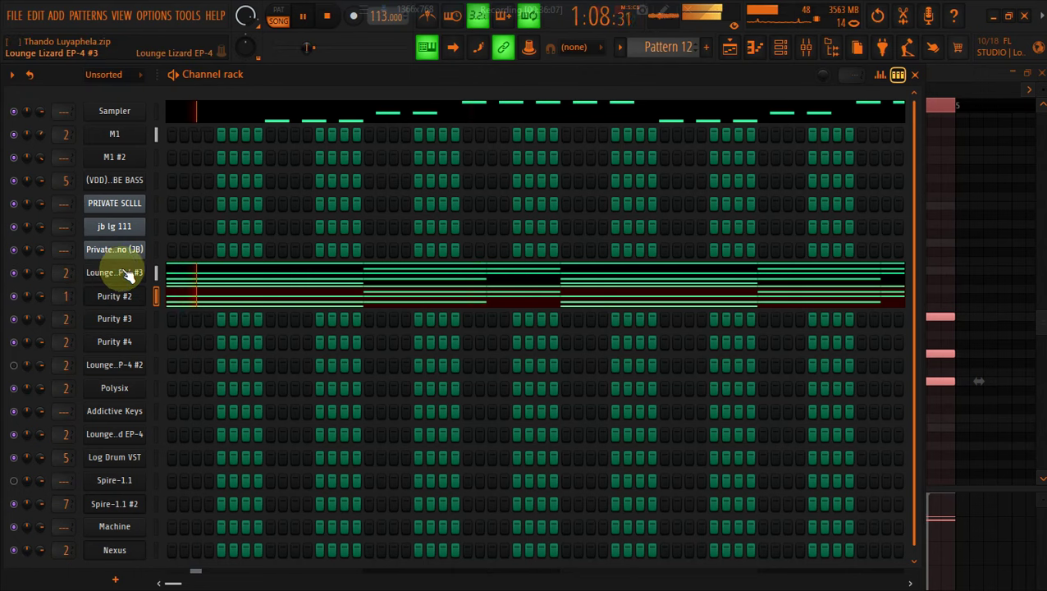
Transpose all Lounge Lizard EP-4 #3 chord notes down one octave to match Purity #2
click(177, 272)
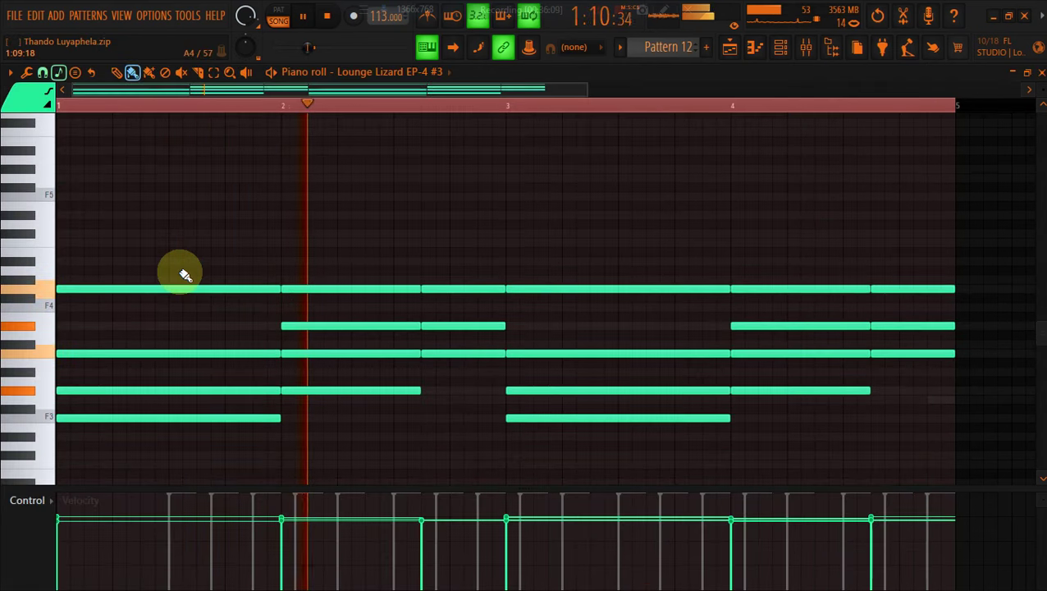
click(780, 47)
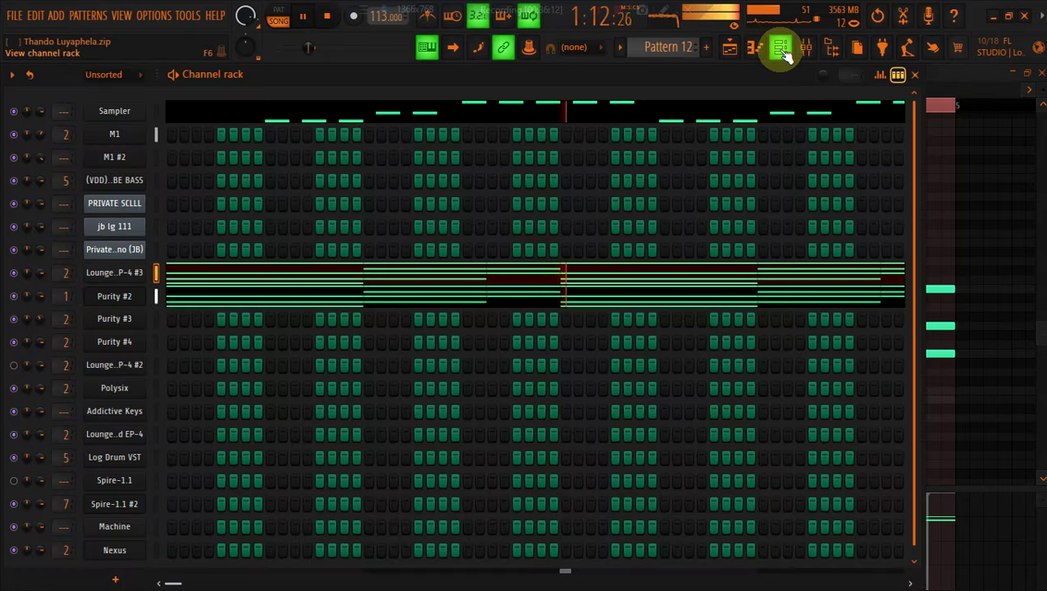
click(782, 50)
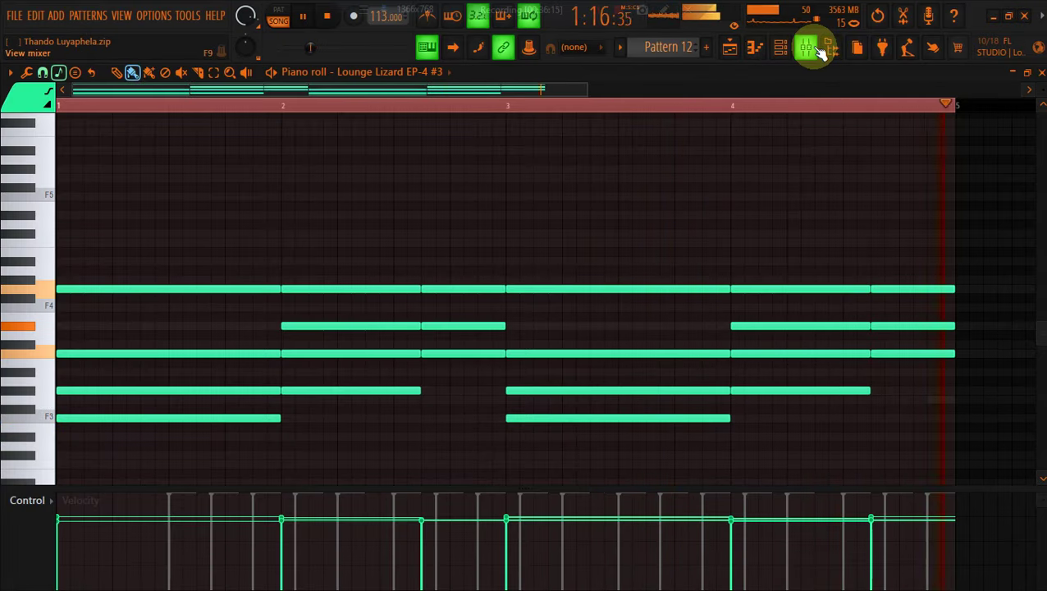
Copy the Lounge Lizard EP-4 #3 chords into Lounge Lizard EP-4 #2 and unmute that channel
click(784, 47)
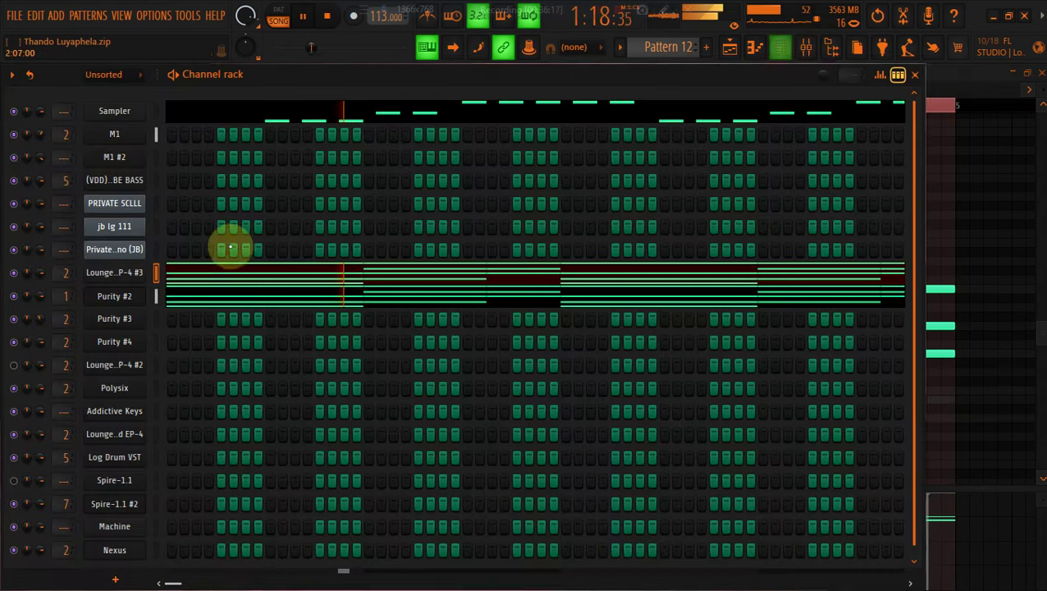
click(131, 280)
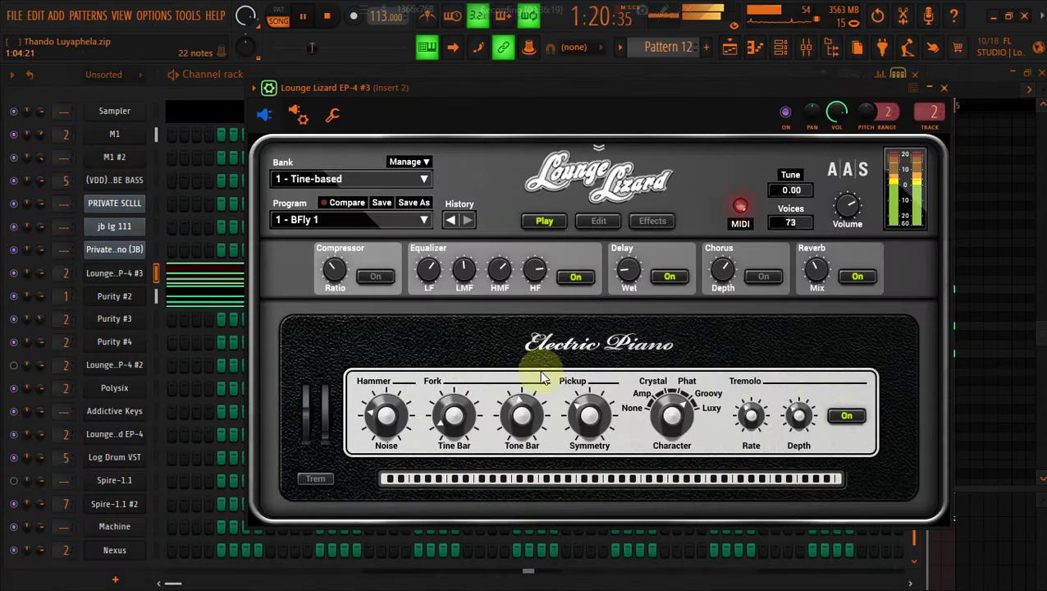
right_click(127, 275)
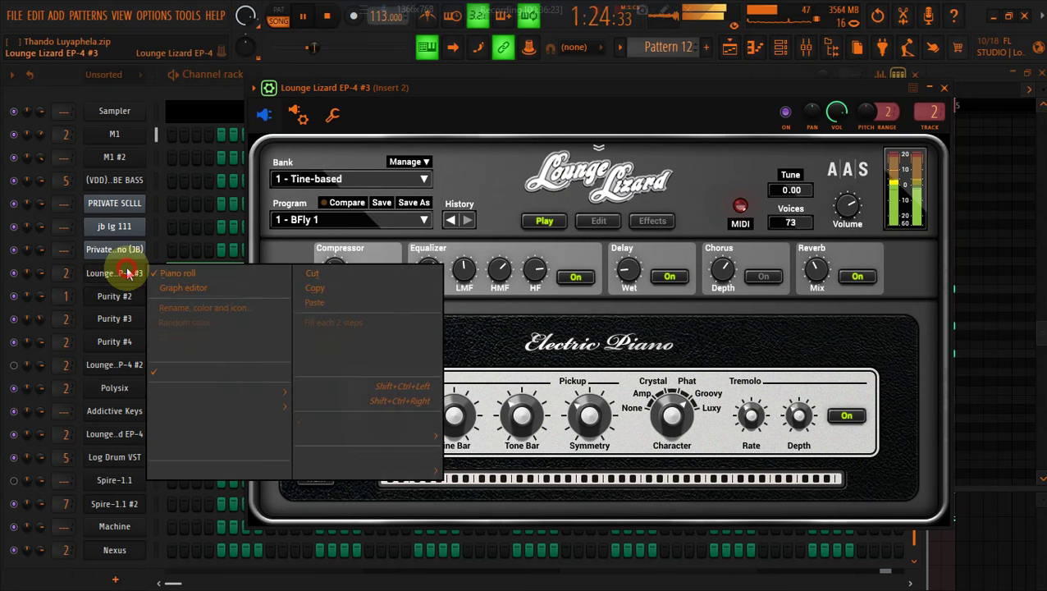
click(352, 287)
right_click(144, 361)
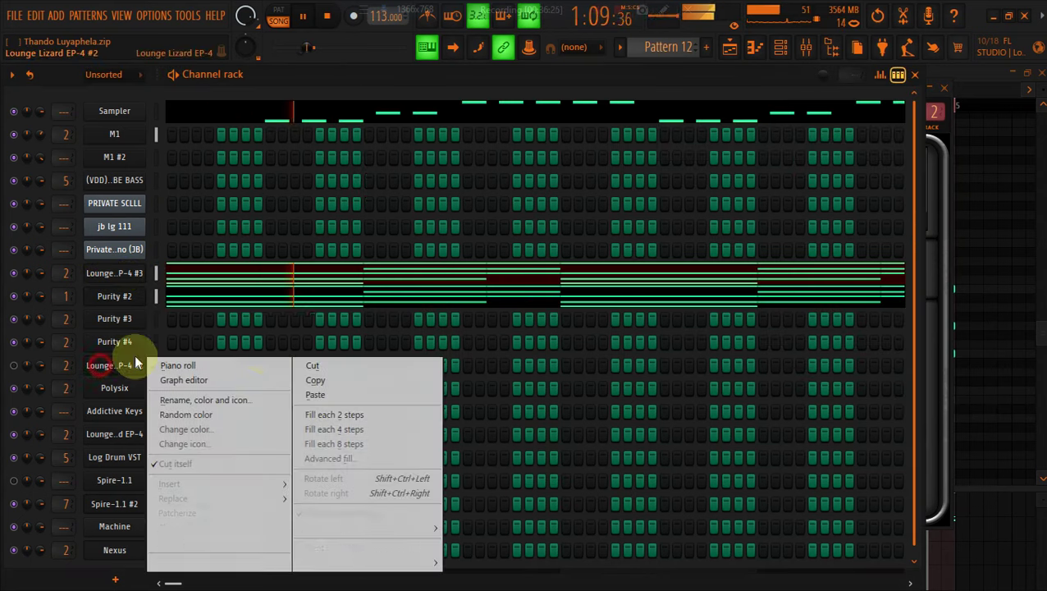
click(316, 394)
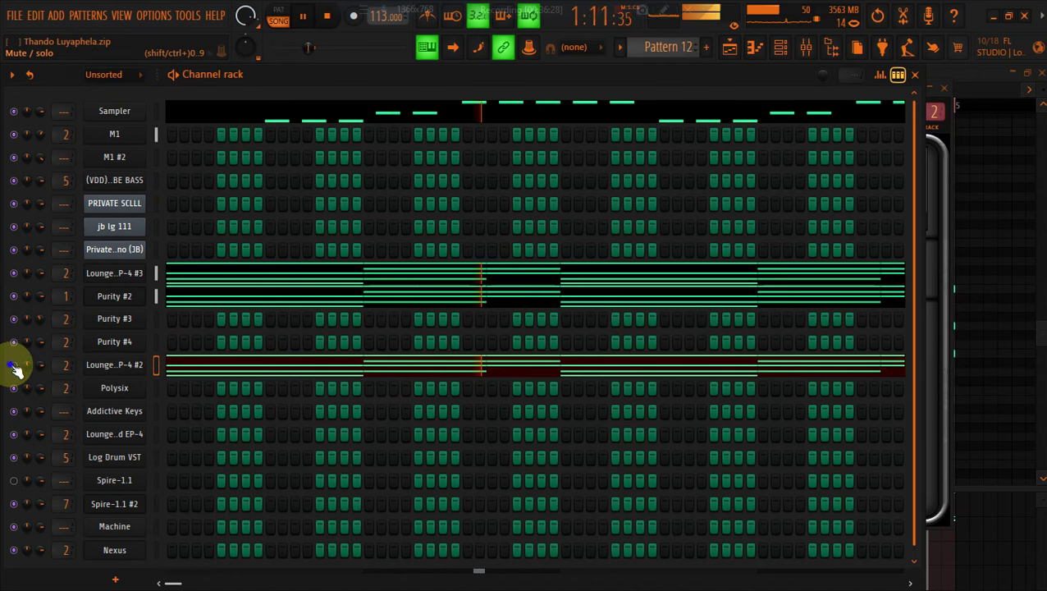
Lower the velocity of all Lounge Lizard EP-4 #3 chord notes with level scaling
click(215, 269)
key(ctrl+a)
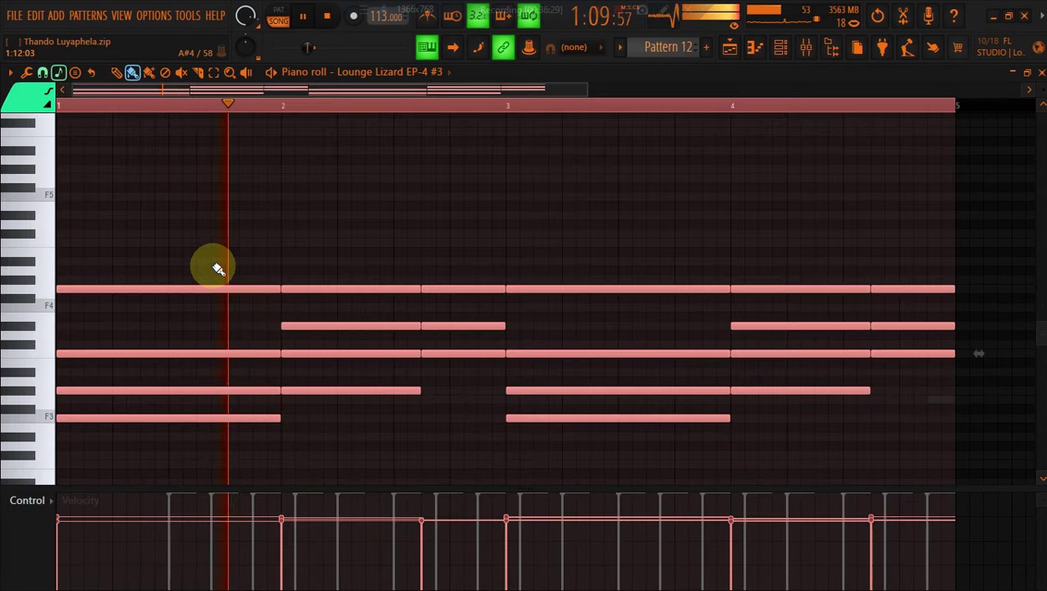
key(alt+x)
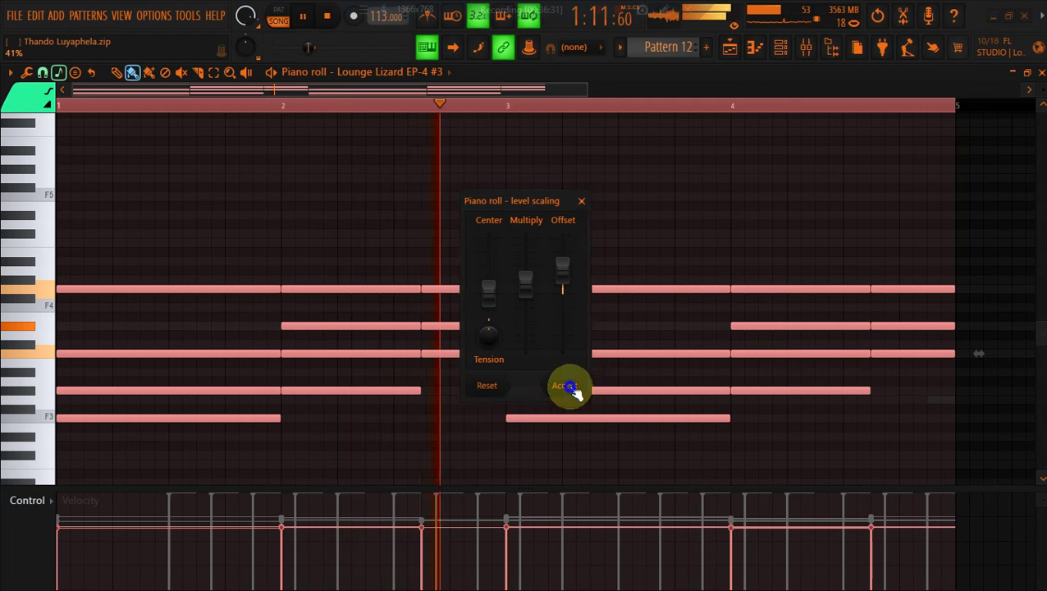
click(568, 388)
Replace the Lounge Lizard EP-4 #2 notes with a copy of the softened Lounge Lizard EP-4 #3 chords
key(F6)
right_click(115, 273)
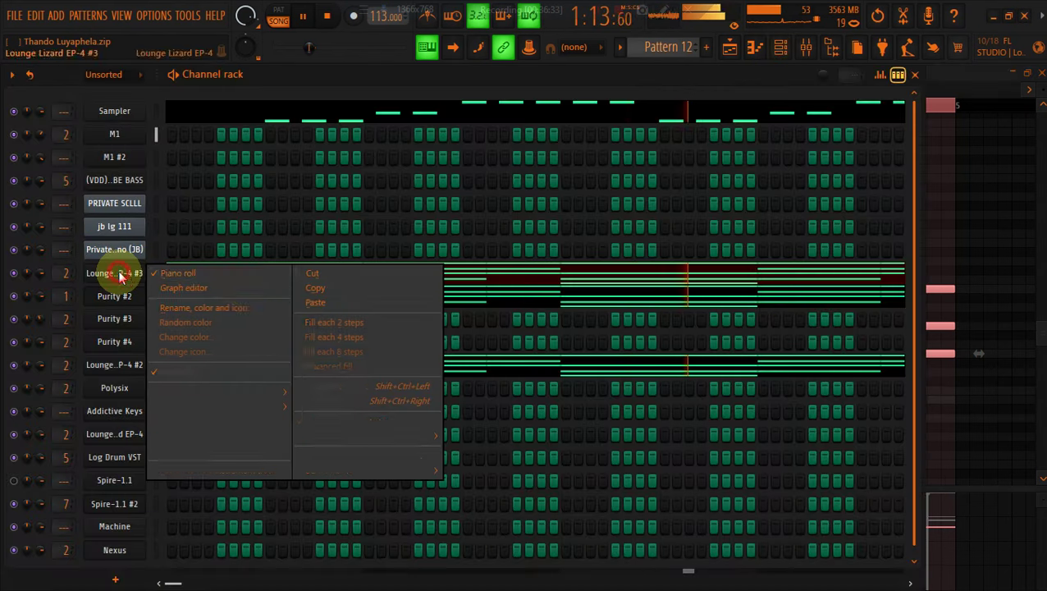
click(315, 288)
right_click(111, 365)
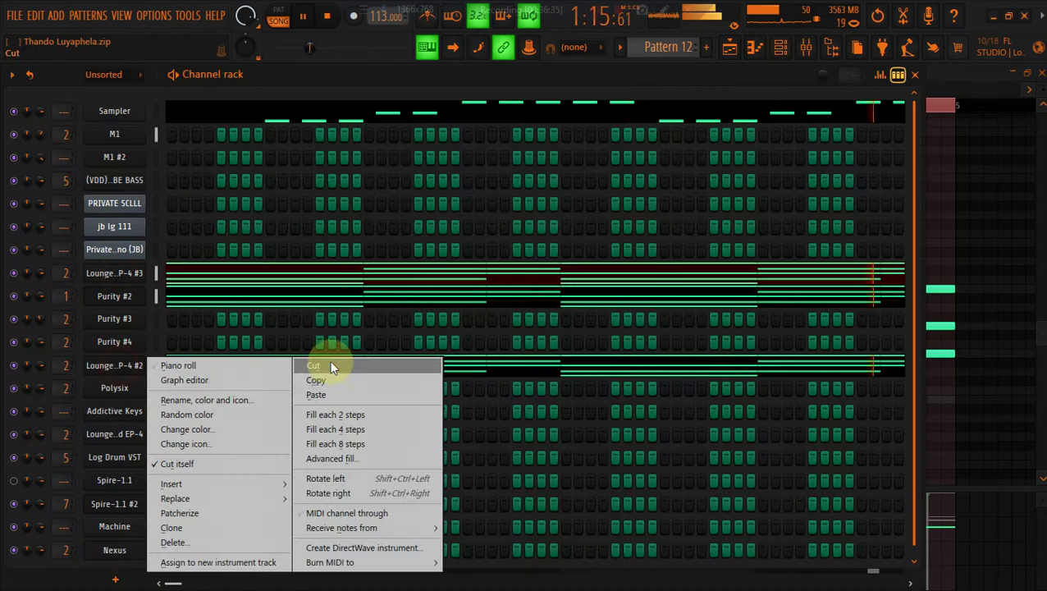
click(318, 395)
Mute Lounge Lizard EP-4 #2 and copy the Lounge Lizard EP-4 #3 chords into the Lounge Lizard EP-4 channel
right_click(145, 427)
click(332, 393)
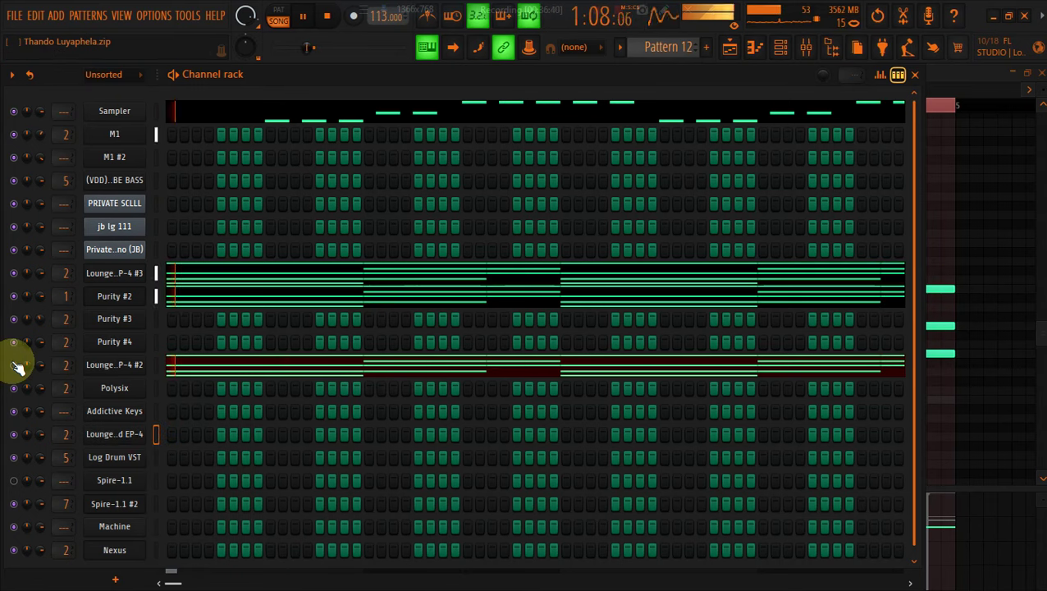
right_click(135, 434)
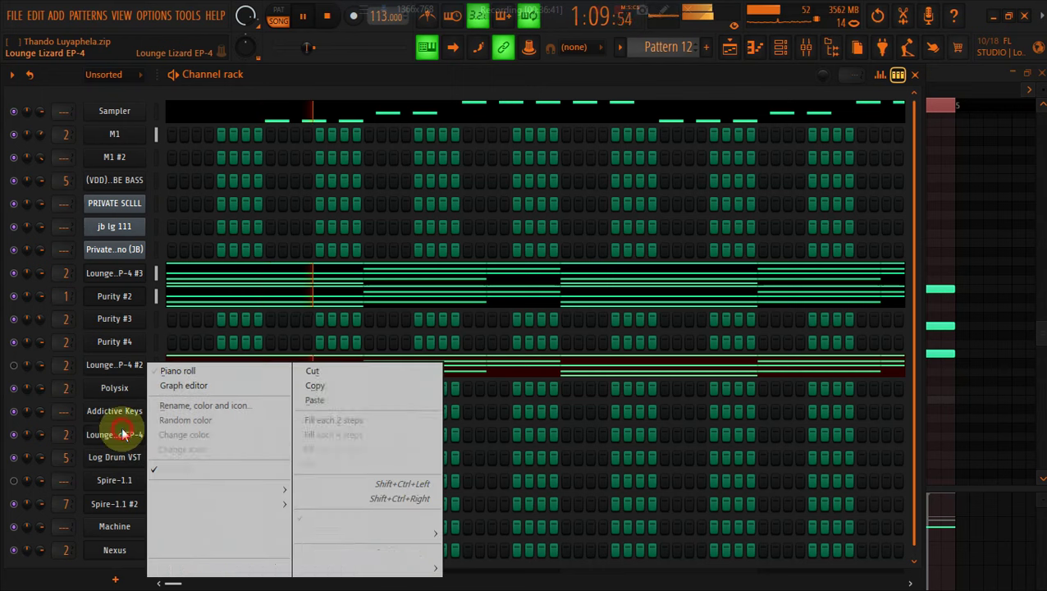
click(384, 400)
right_click(123, 274)
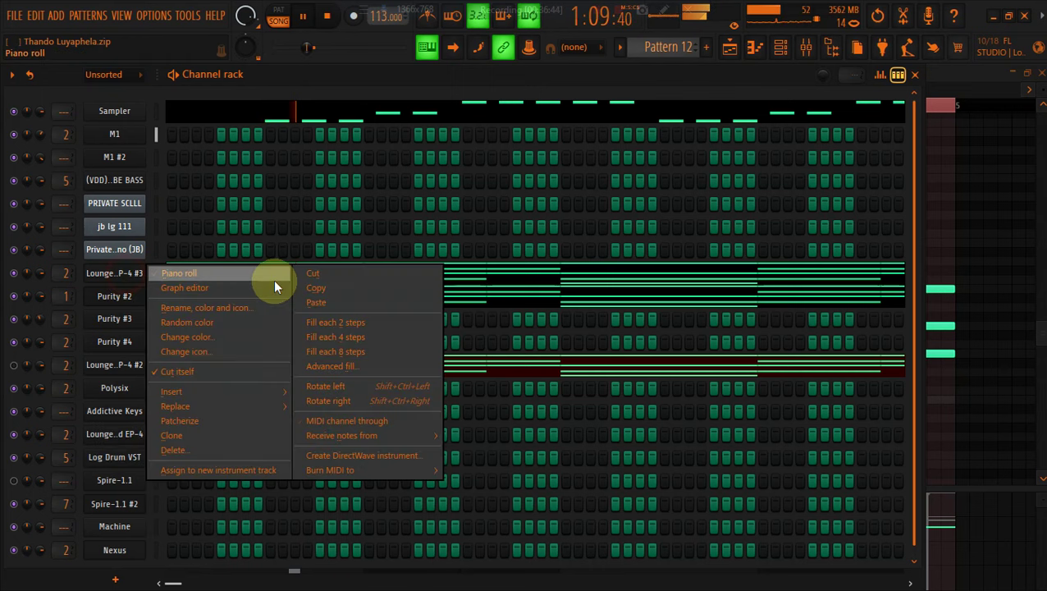
click(312, 287)
right_click(108, 429)
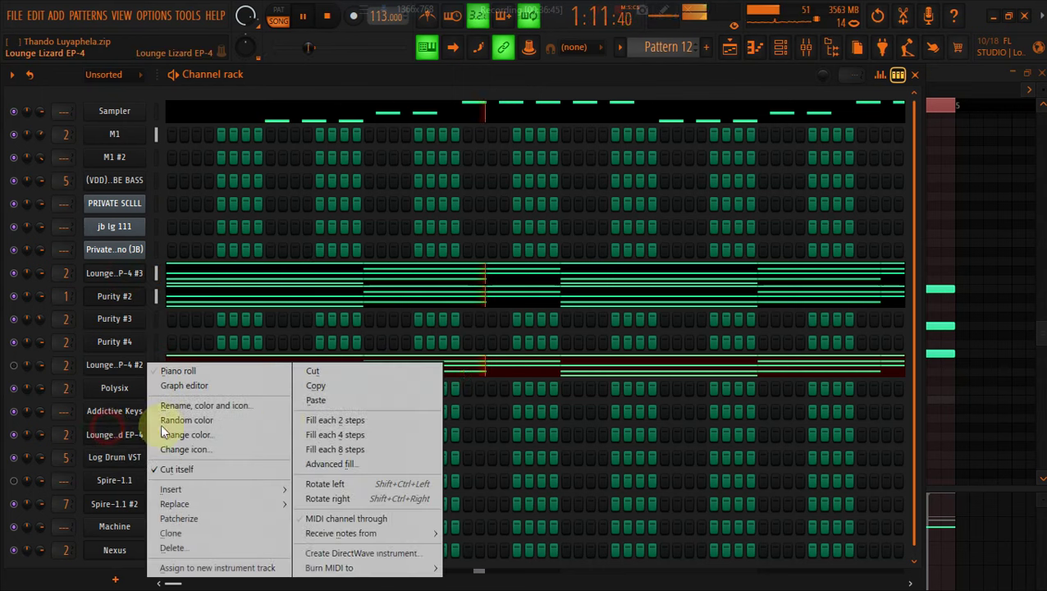
click(330, 400)
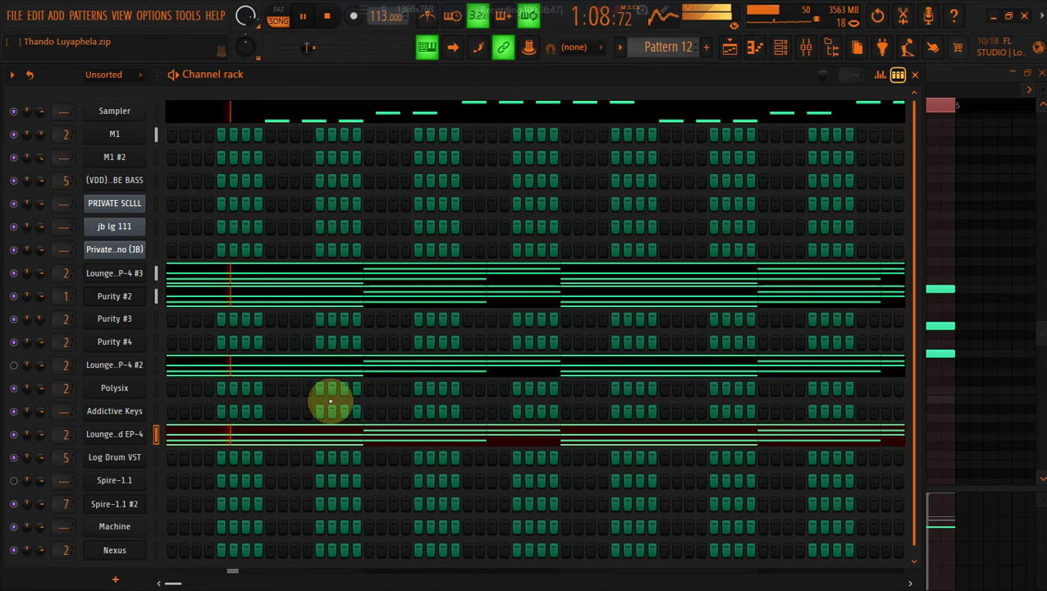
Shorten all Purity #2 chord notes to one-step stabs
click(189, 305)
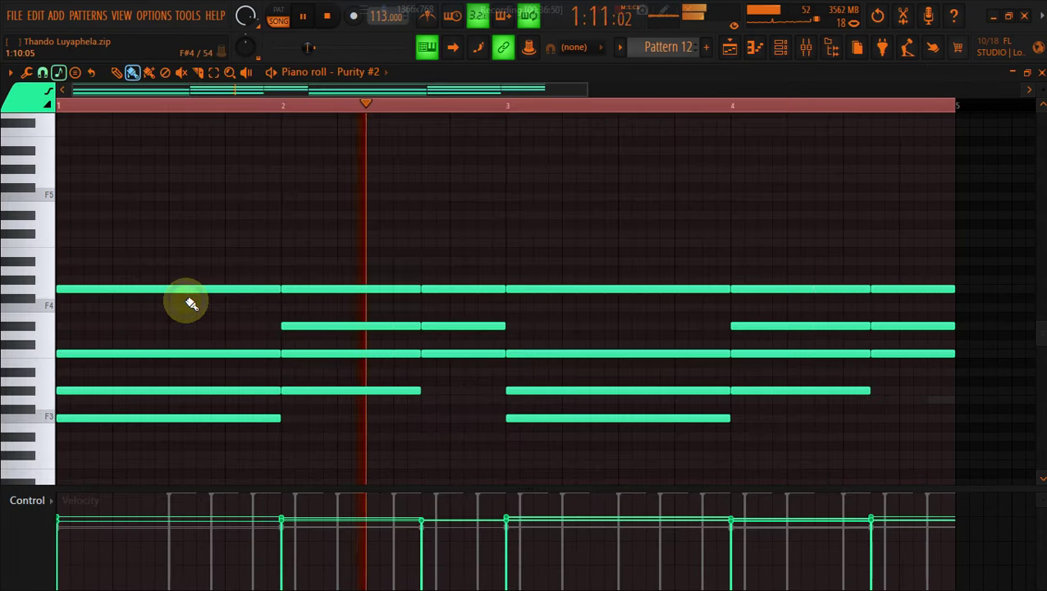
key(ctrl+a)
key(shift+d)
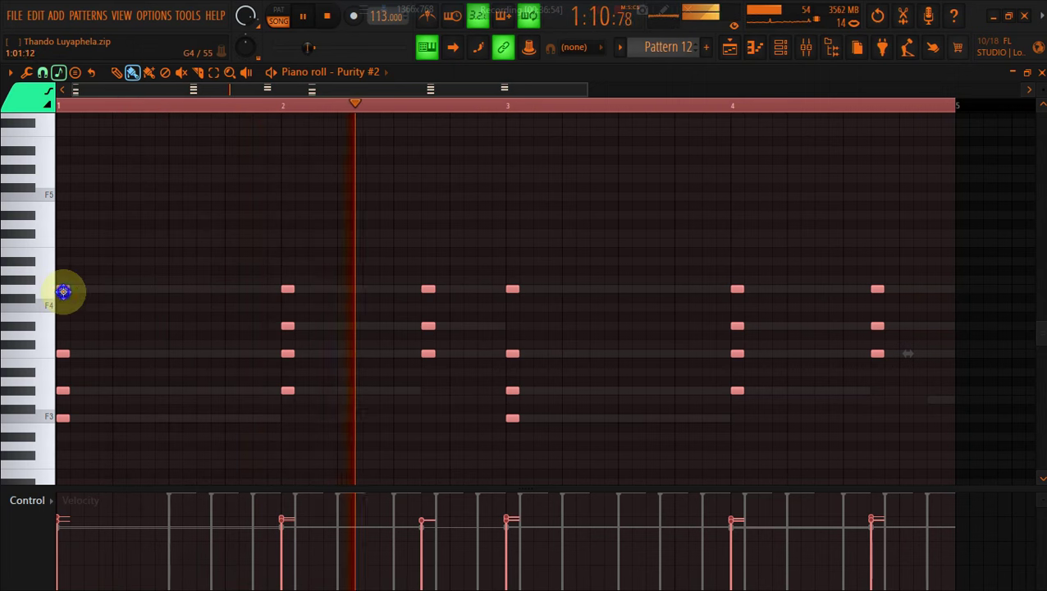
Clone the Purity #2 stabs four and seven steps after each chord start, removing the copies past bar 4
drag(63, 290, 106, 289)
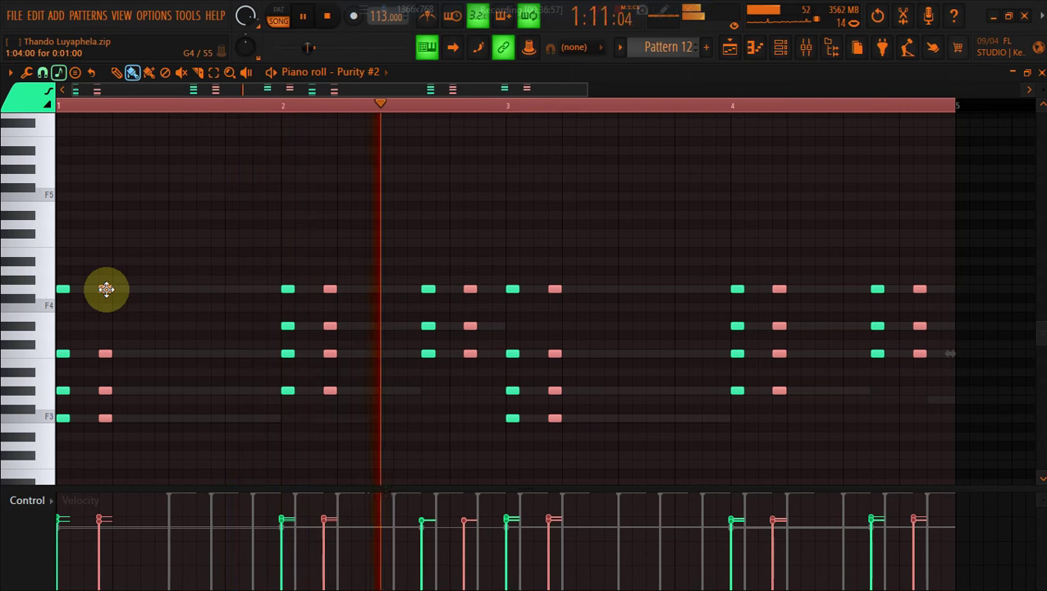
drag(105, 288, 163, 288)
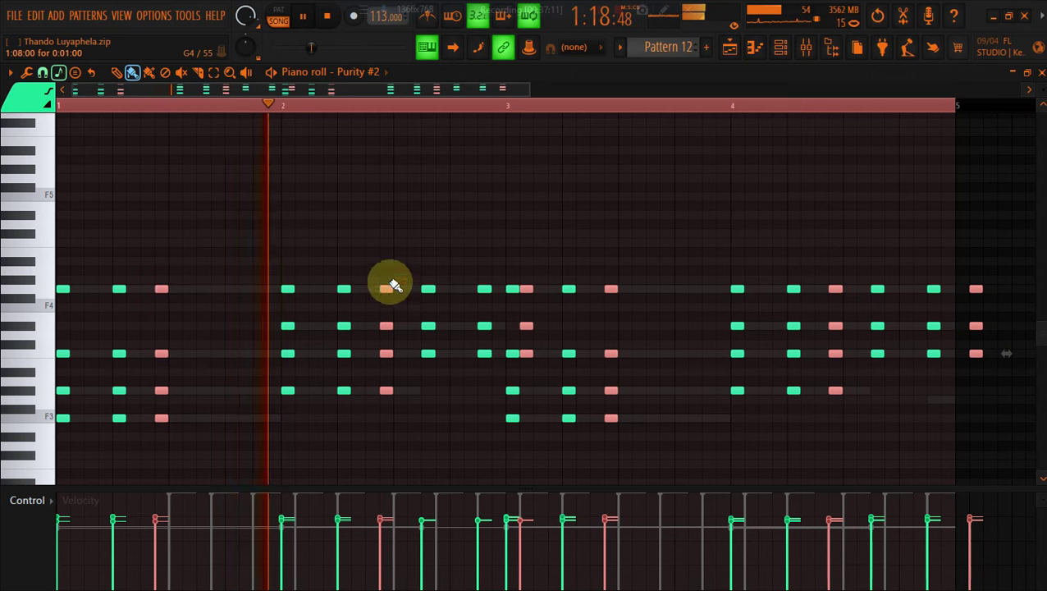
right_click(967, 265)
Transpose all Purity #2 stabs up one octave and play the pattern
key(space)
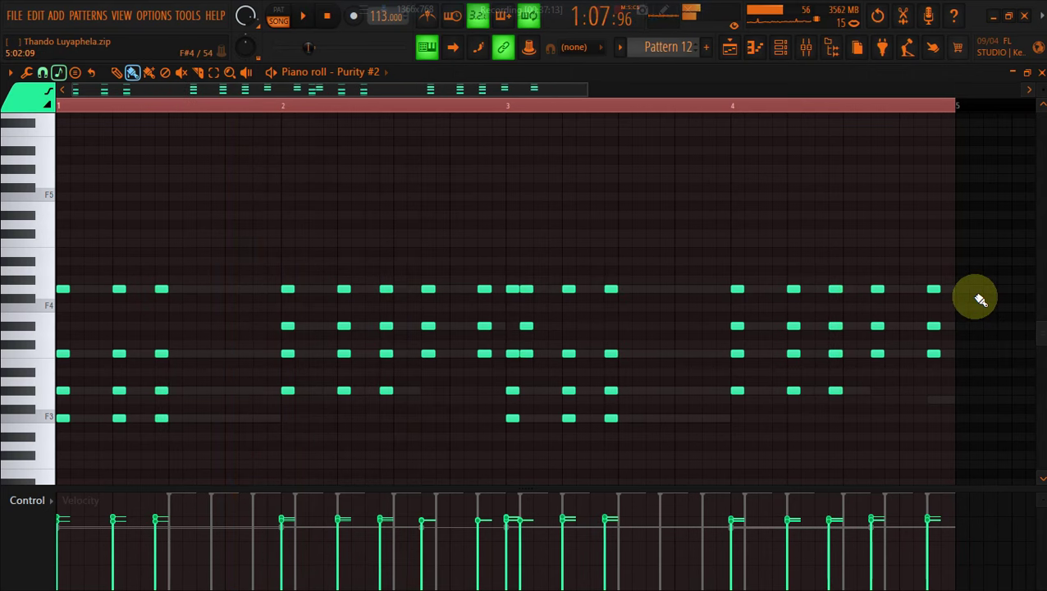
key(ctrl+Up)
key(space)
scroll(980, 299, up, 2)
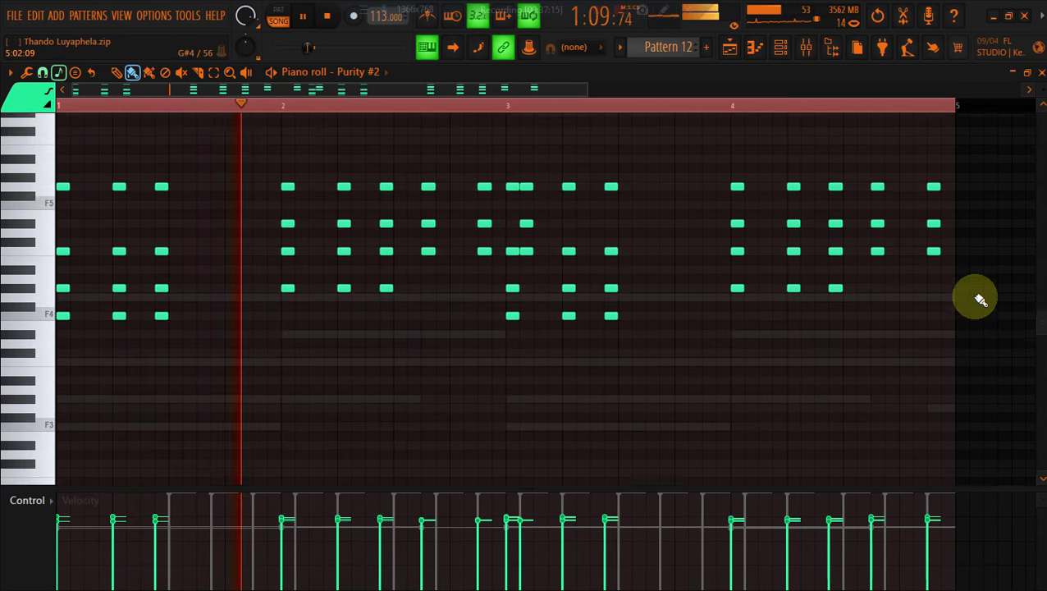
Undo the transposition and the cloned stabs, and raise the original Purity #2 stabs one octave
key(ctrl+z)
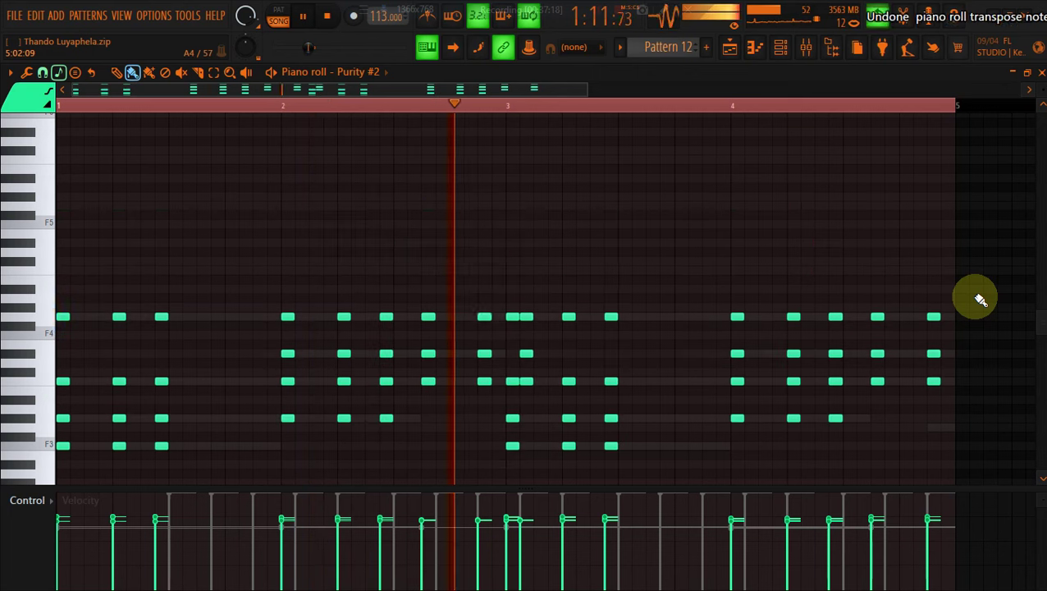
key(ctrl+z)
key(ctrl+z)
key(ctrl+z)
key(ctrl+z)
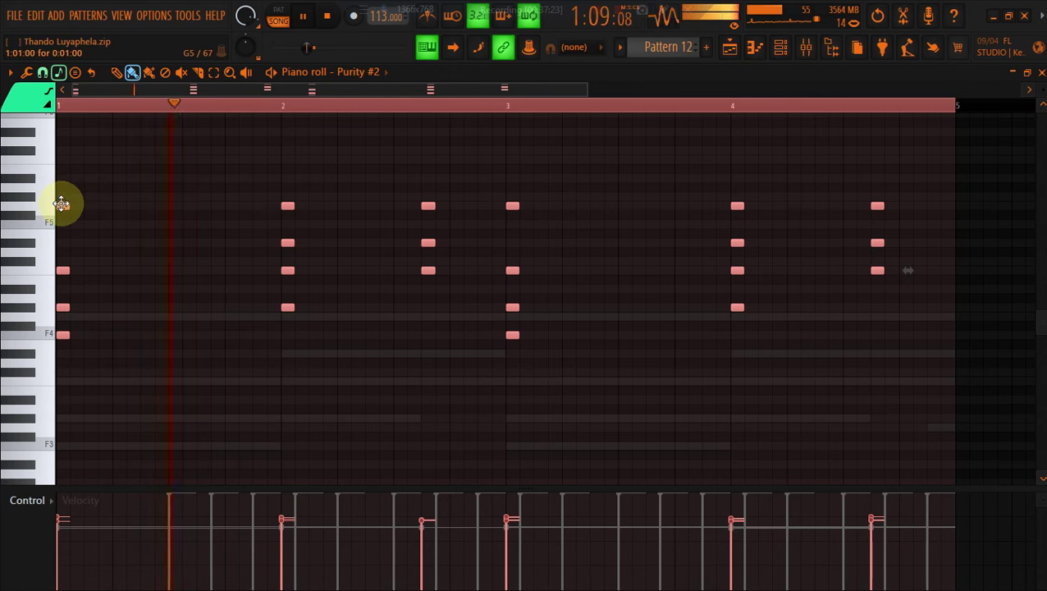
Shift the Purity #2 stabs two steps later and clone them three and six steps on, removing the copies past bar 4
drag(90, 203, 92, 203)
key(space)
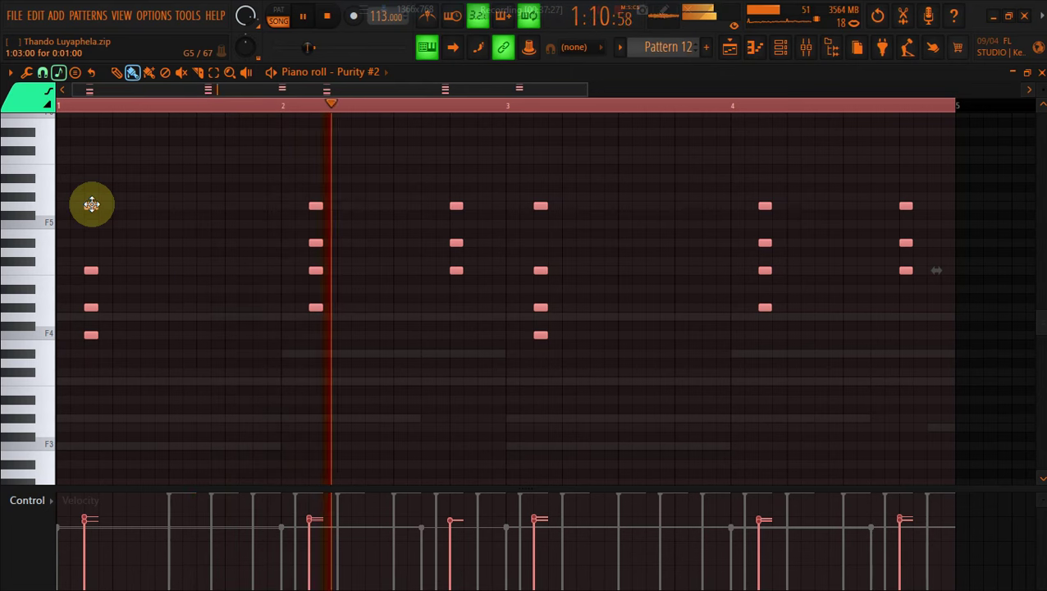
drag(91, 204, 172, 207)
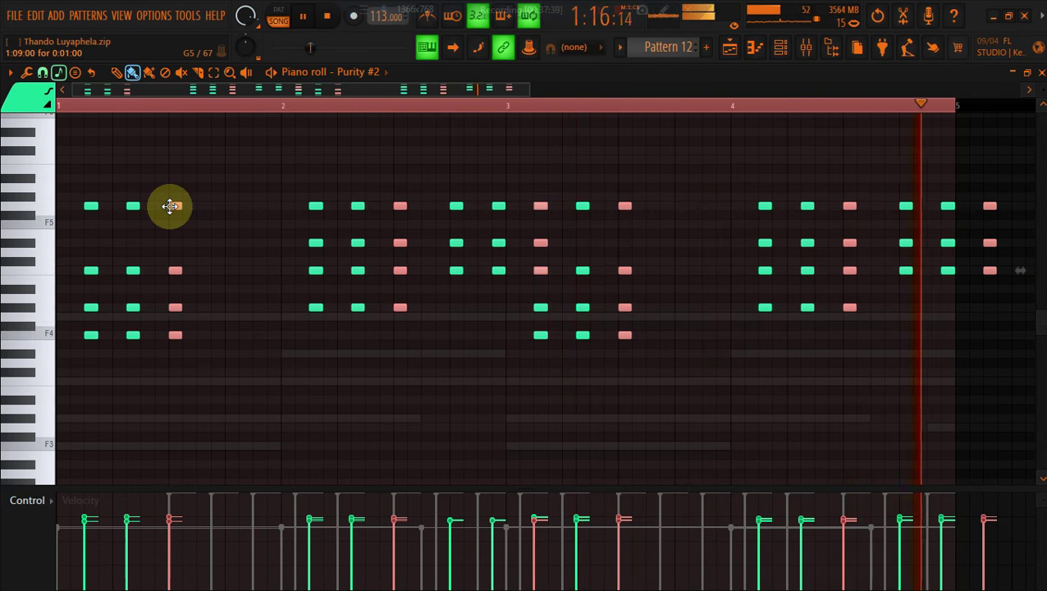
right_click(990, 206)
right_click(989, 243)
right_click(990, 270)
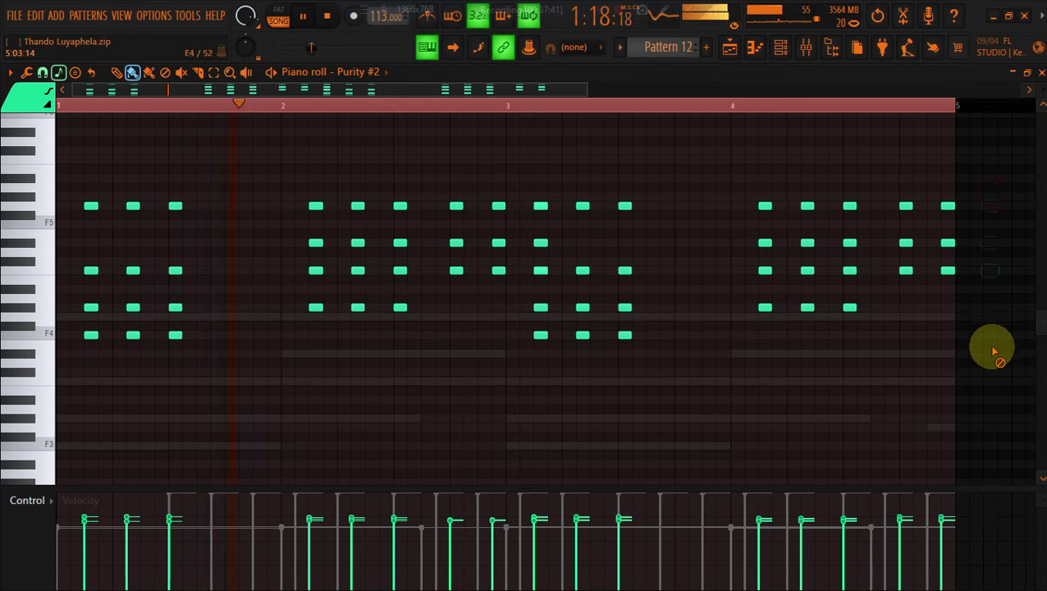
Select the step 9 stab chords in bars 1 and 3 and clone them onto steps 12 and 15
right_click(213, 71)
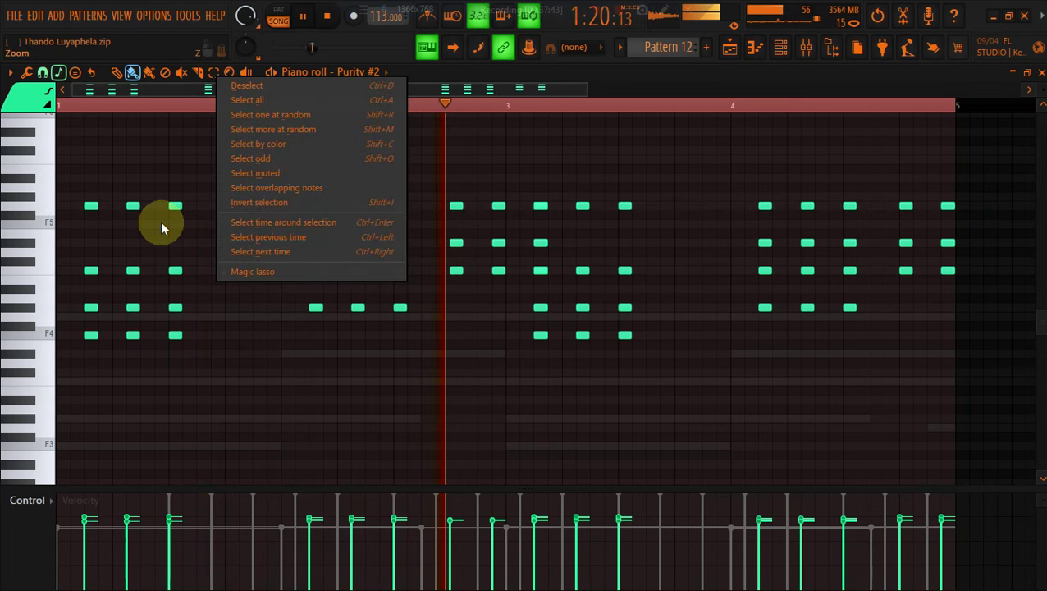
click(213, 72)
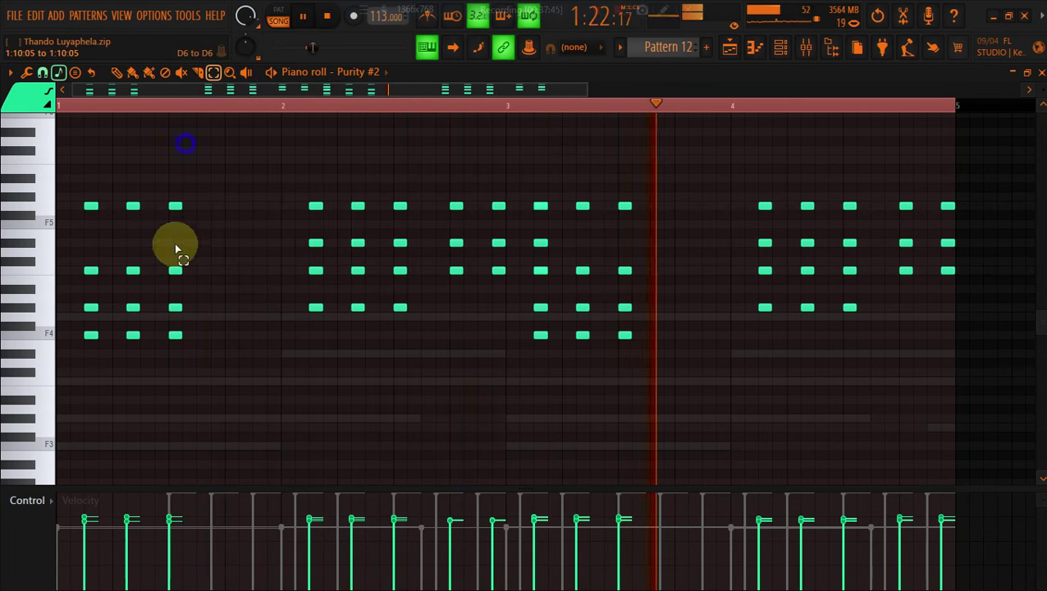
drag(175, 249, 146, 375)
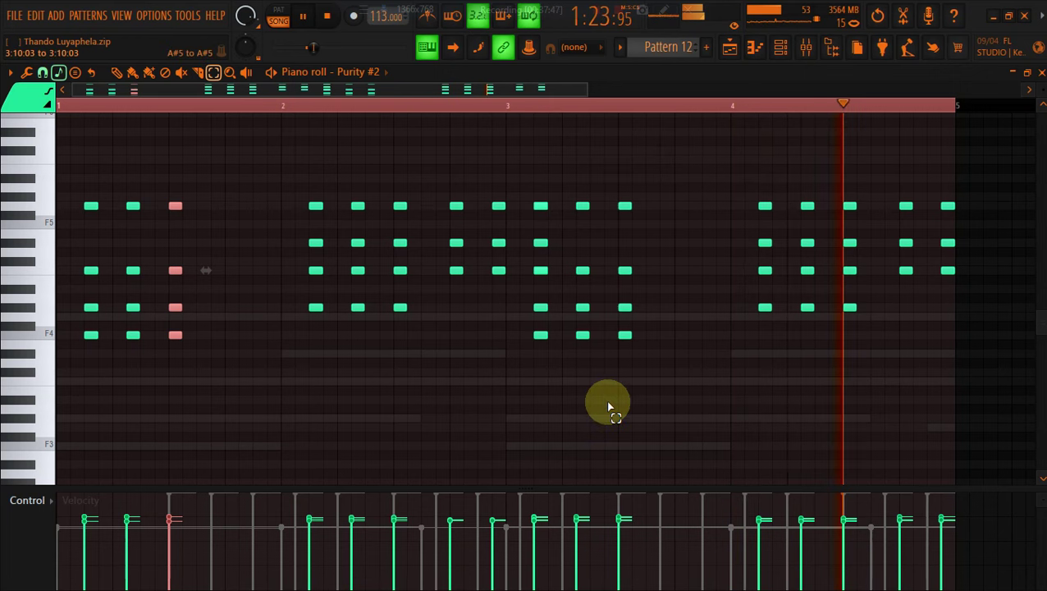
drag(633, 174, 599, 392)
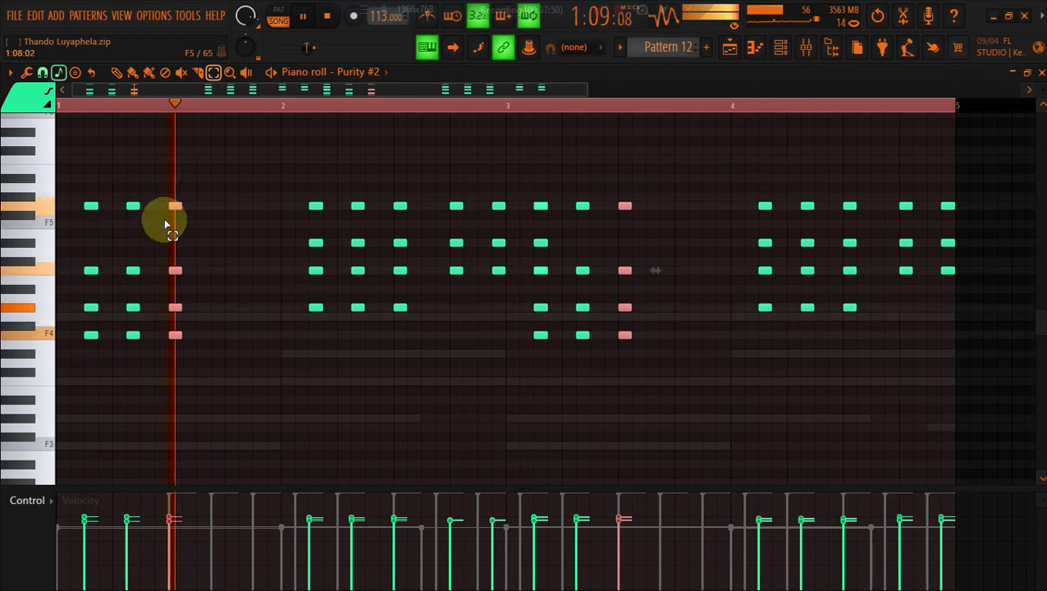
drag(126, 94, 129, 84)
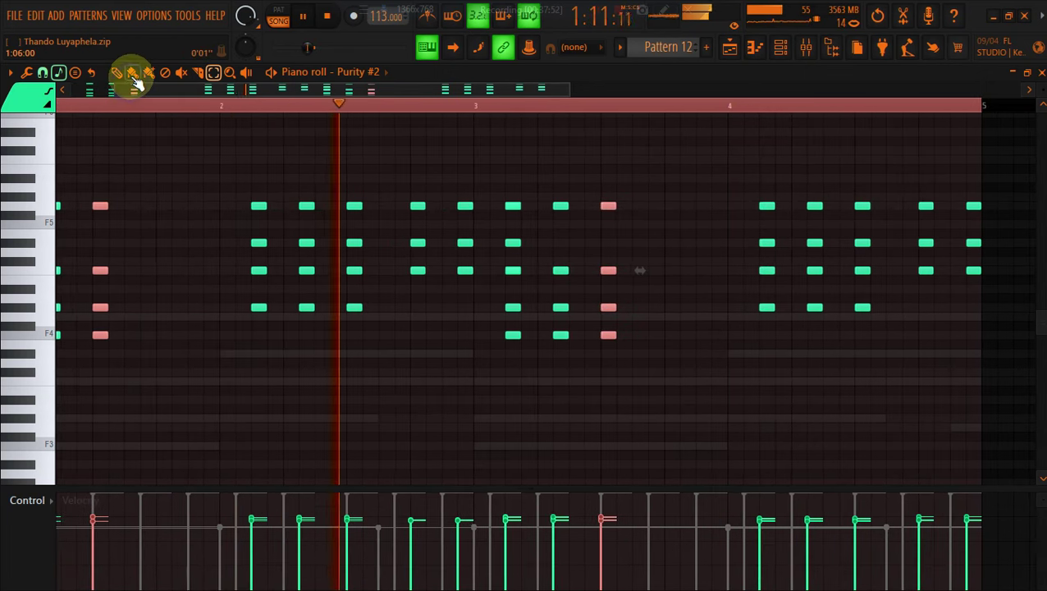
click(132, 73)
key(space)
drag(100, 205, 147, 205)
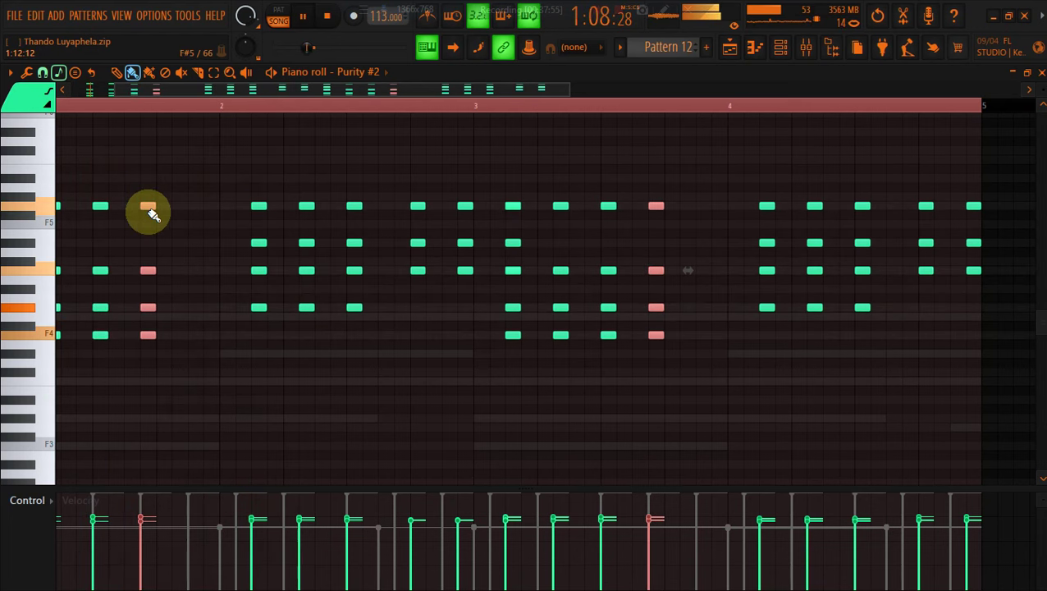
drag(148, 207, 195, 205)
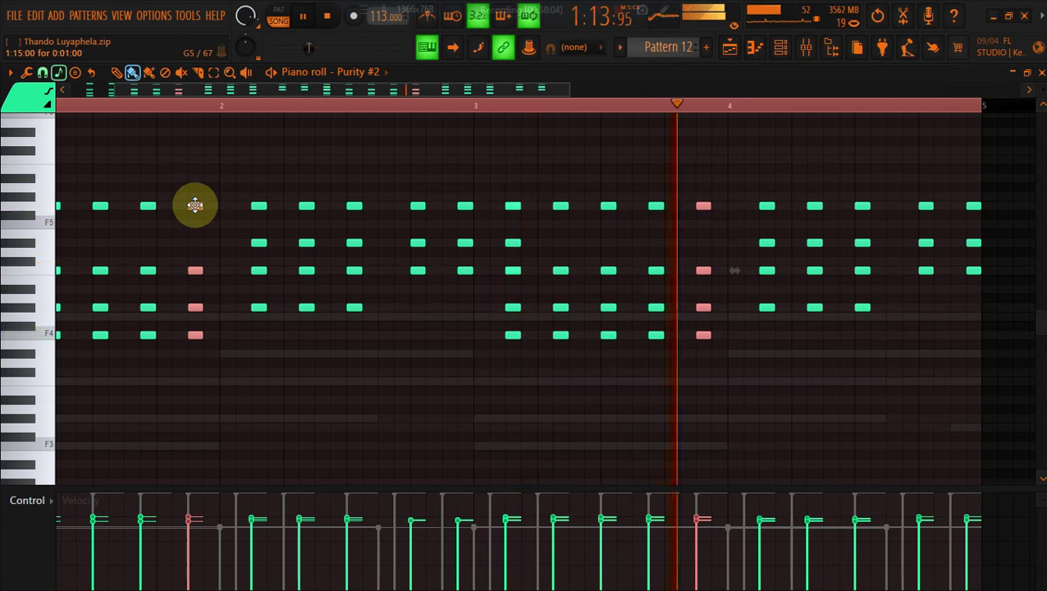
Undo both clones and copy the selected bar 1 and bar 3 stab chords onto step 12 only
key(ctrl+z)
key(ctrl+z)
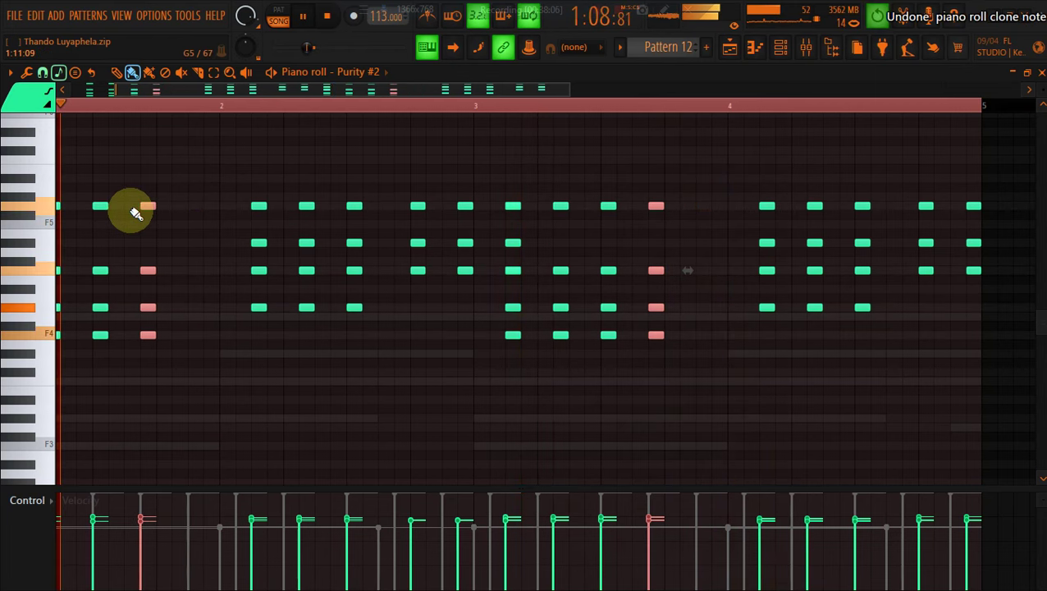
key(space)
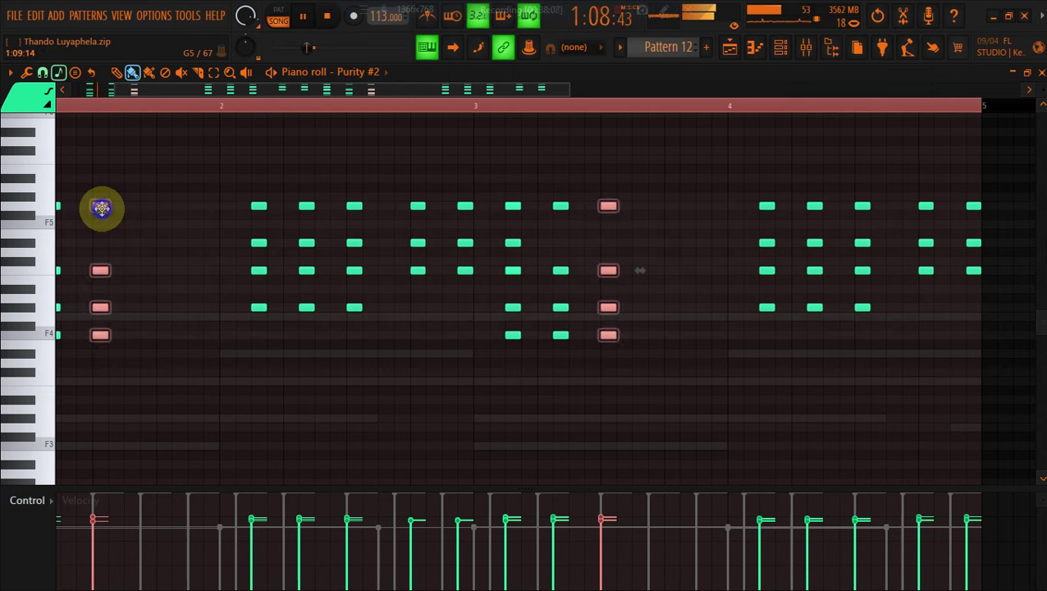
mouse_move(101, 207)
mouse_down()
mouse_move(159, 206)
mouse_move(148, 207)
mouse_up()
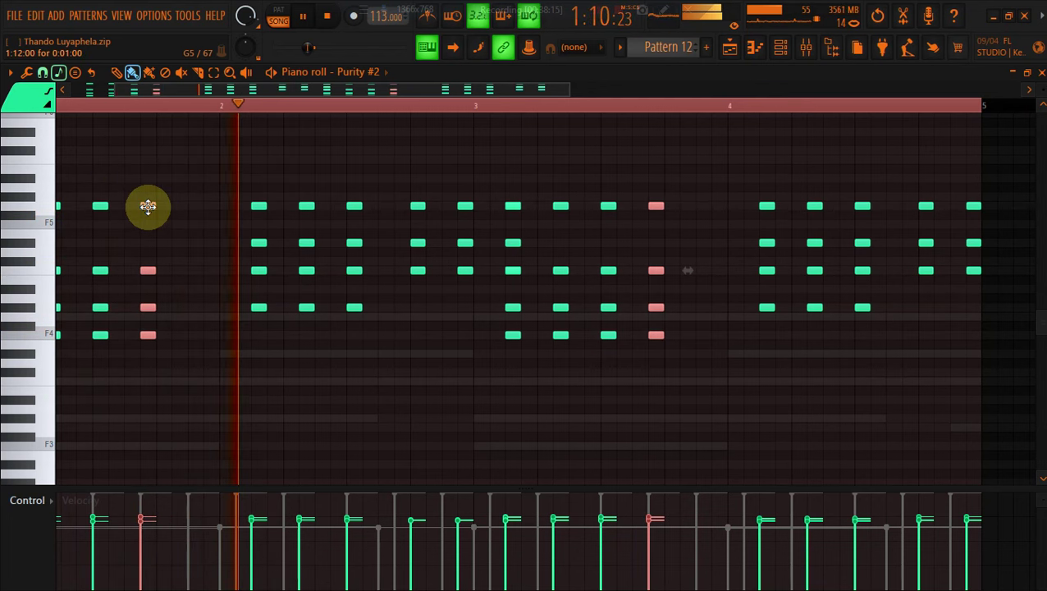
Clone the selected step 12 stab chords in bars 1 and 3 onto step 15
key(space)
drag(148, 207, 198, 204)
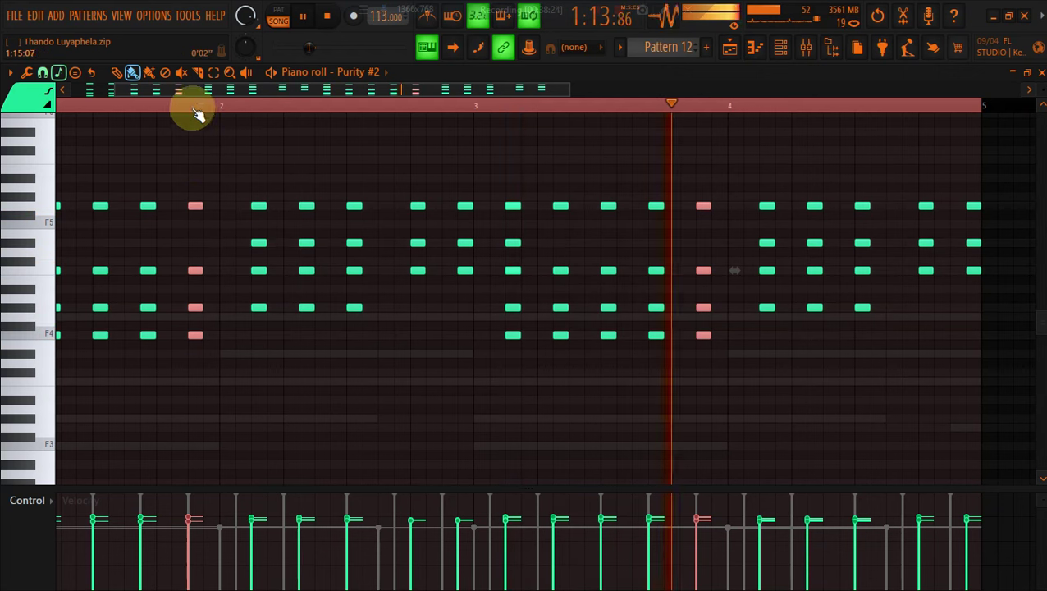
Try to shift the last two stab chords of bar 2 one step earlier, and undo the shift
click(213, 72)
drag(418, 203, 474, 297)
key(shift+Left)
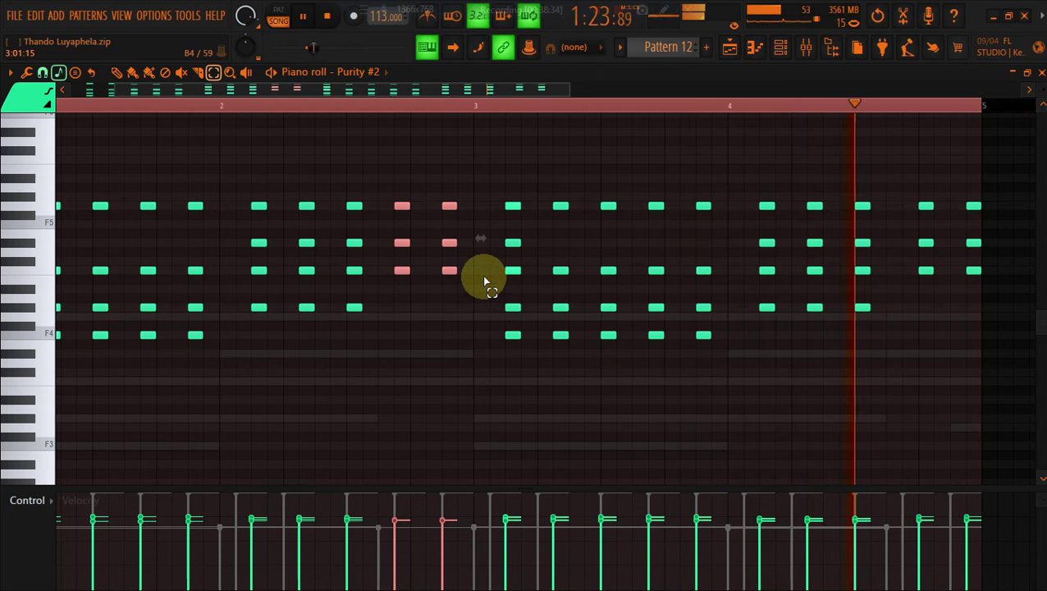
key(ctrl+alt+z)
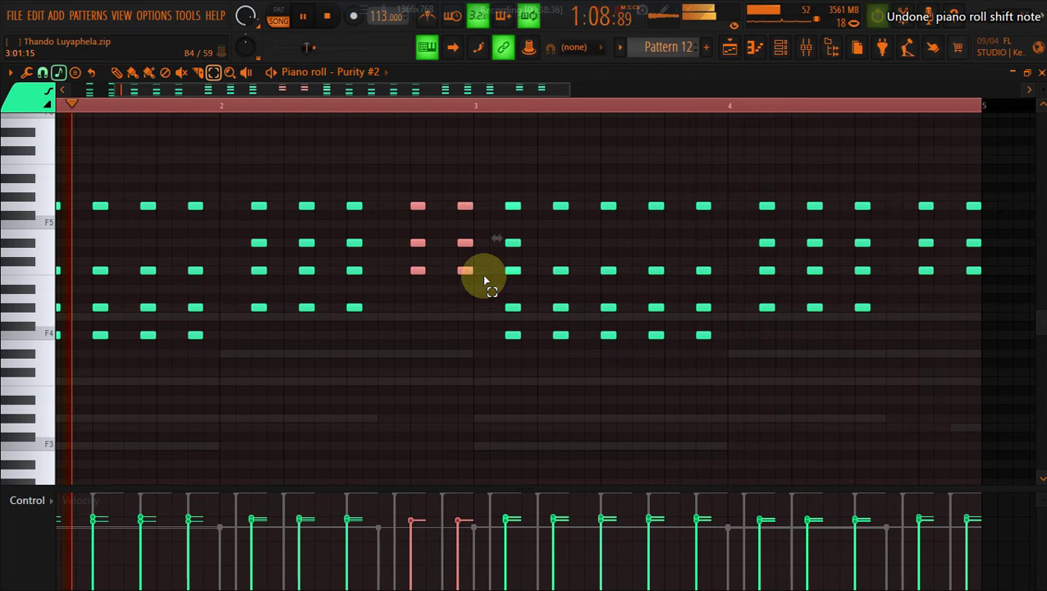
key(ctrl+alt+z)
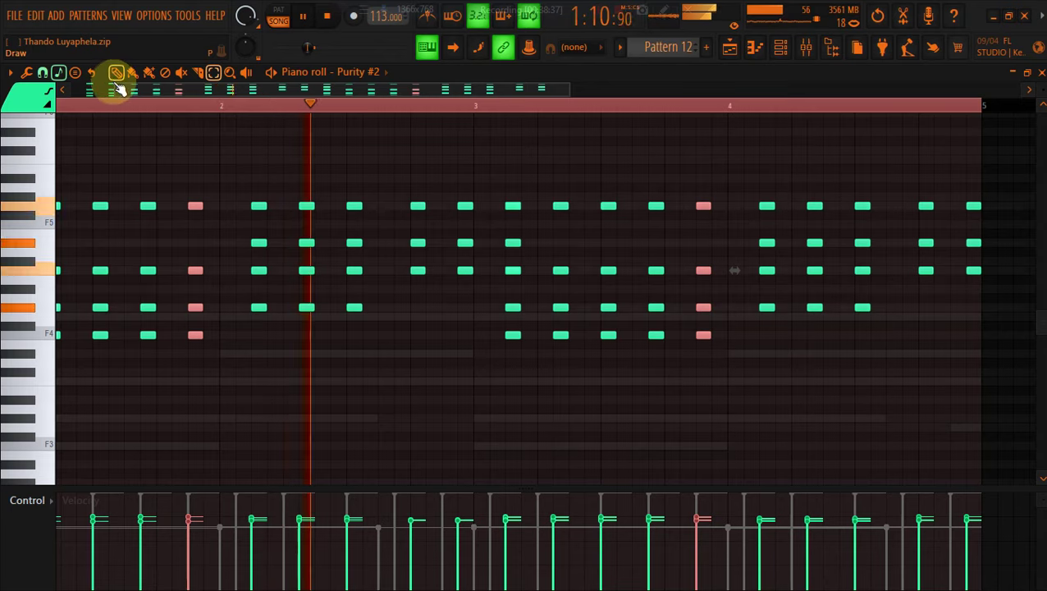
Try the Purity #2 stabs as joined-up legato chords with quick legato, lowered one octave
drag(117, 87, 72, 87)
click(729, 46)
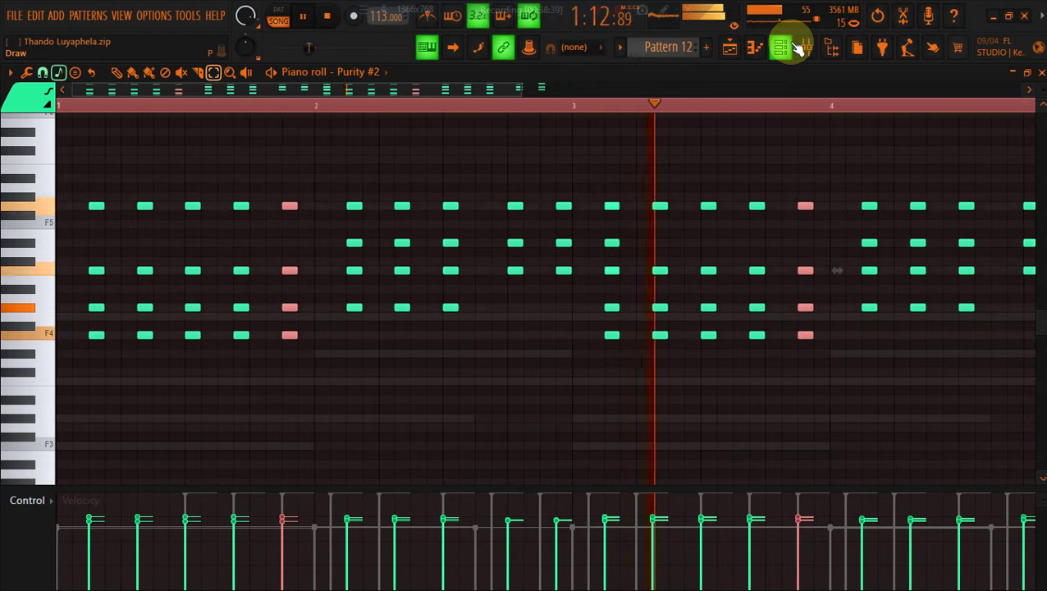
click(755, 47)
click(732, 50)
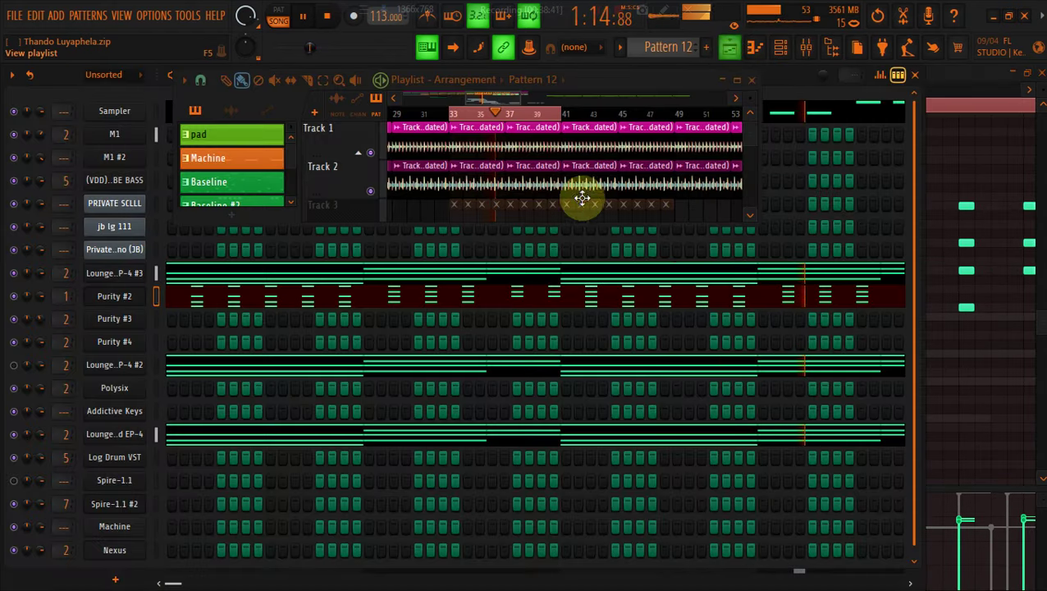
click(949, 329)
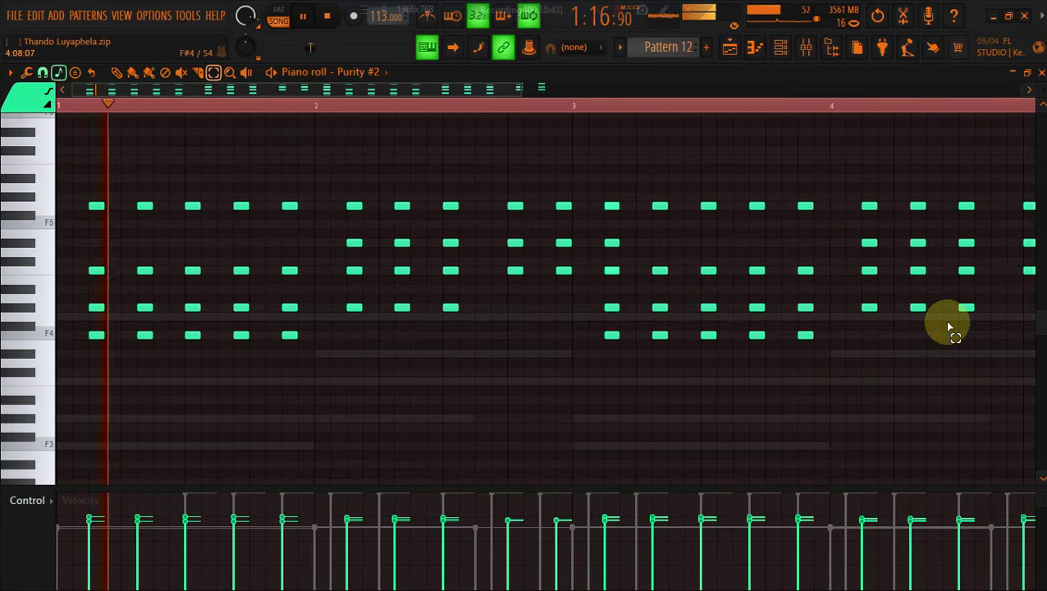
key(ctrl+l)
key(Return)
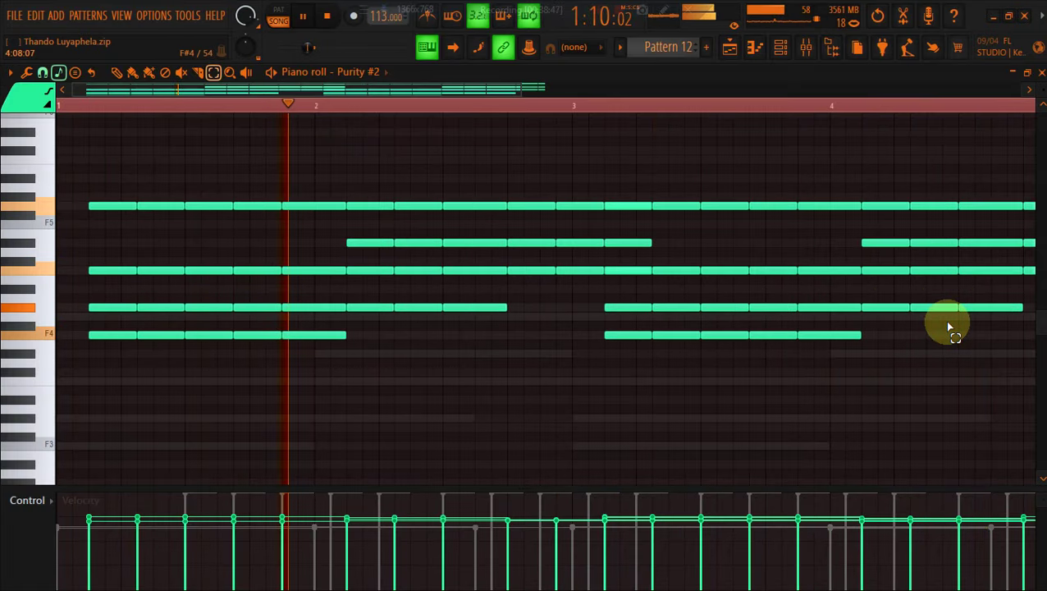
key(ctrl+Down)
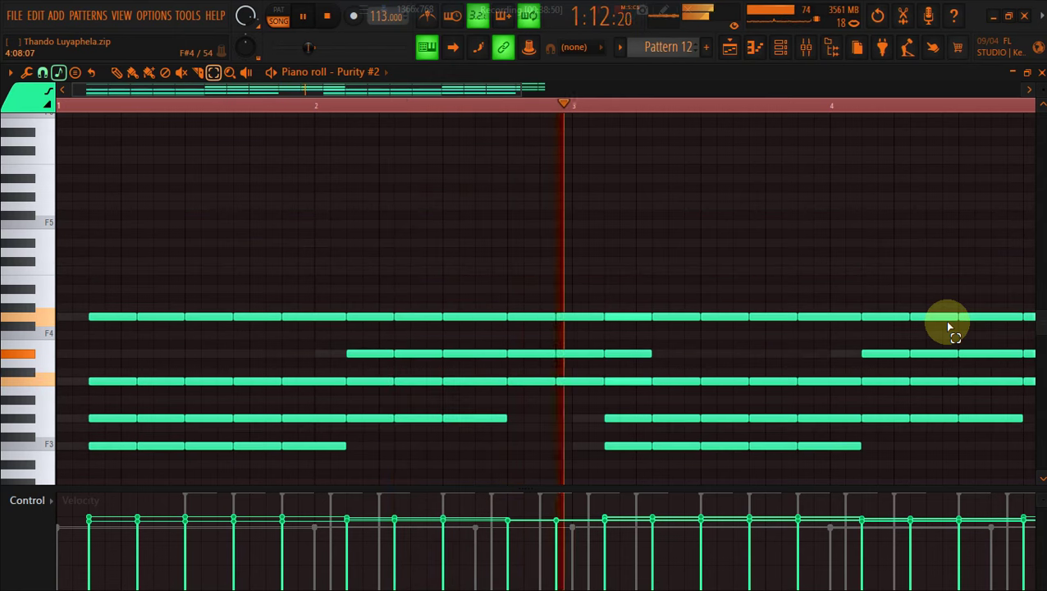
Select all Purity #2 notes, shorten them back to one-step stabs, and raise them one octave
scroll(950, 328, down, 1)
key(ctrl+a)
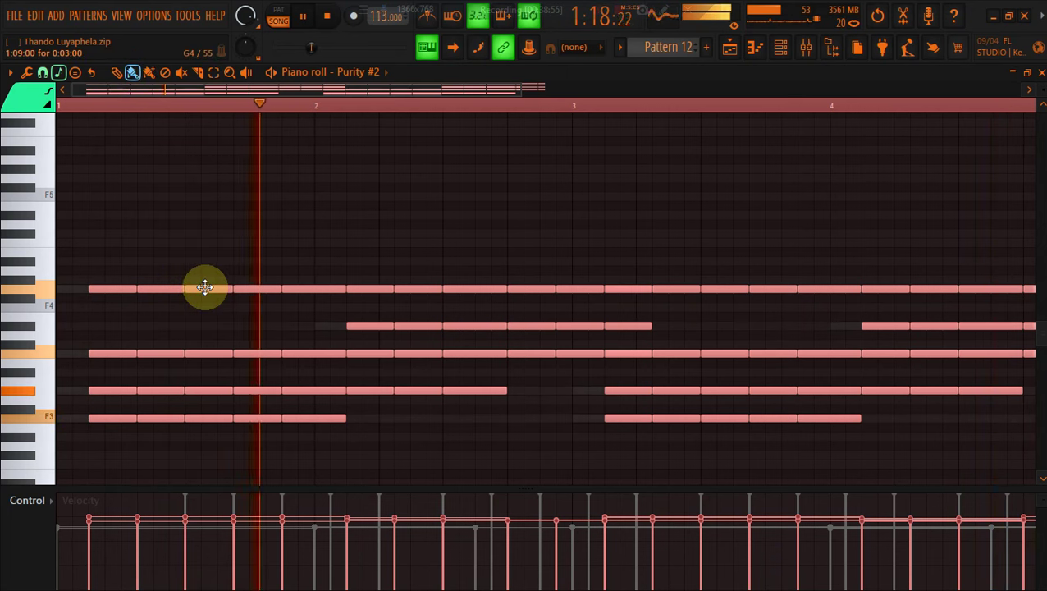
key(shift+d)
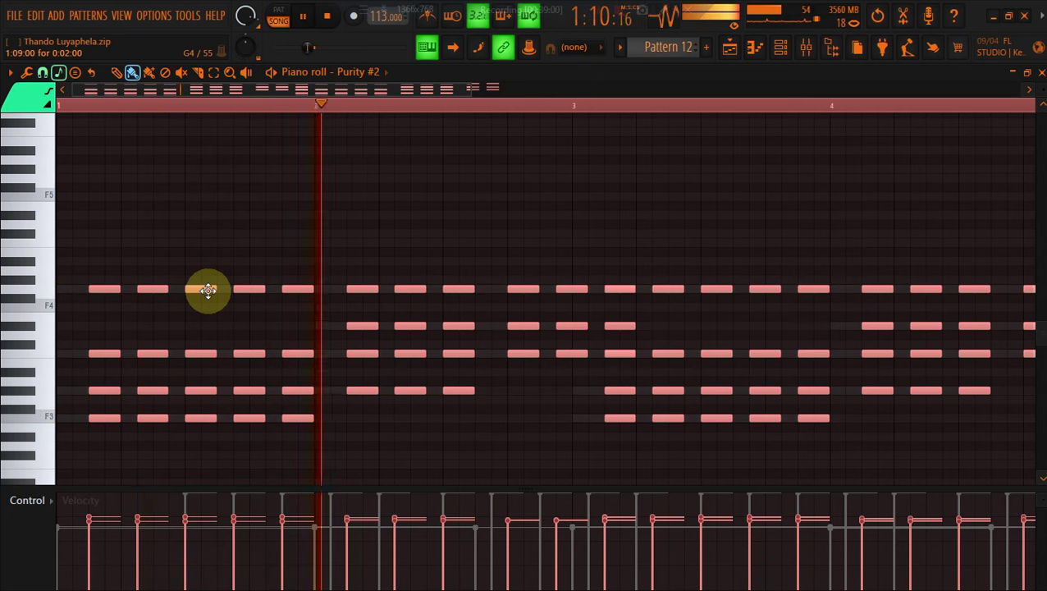
key(ctrl+Up)
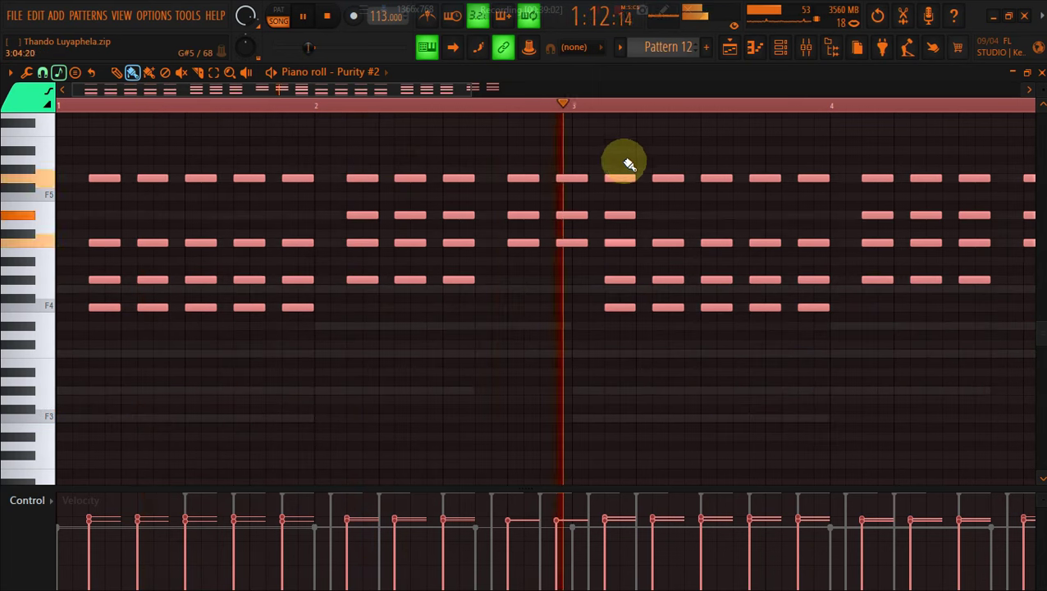
key(shift+Left)
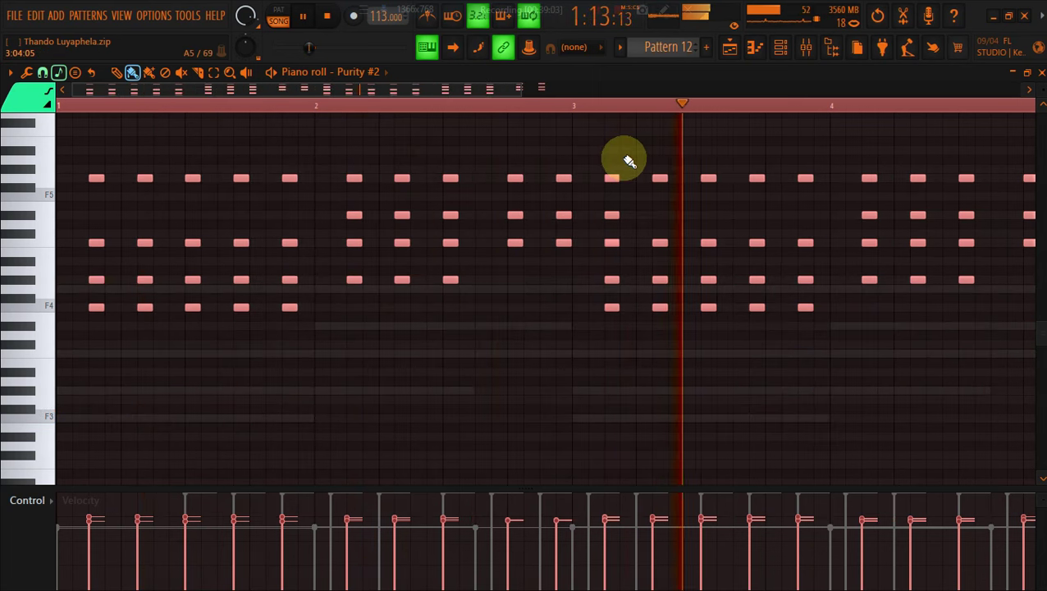
Maximise the playlist and delete both muted Chord clips from Track 8 between bars 33 and 41
click(729, 49)
click(730, 49)
click(729, 48)
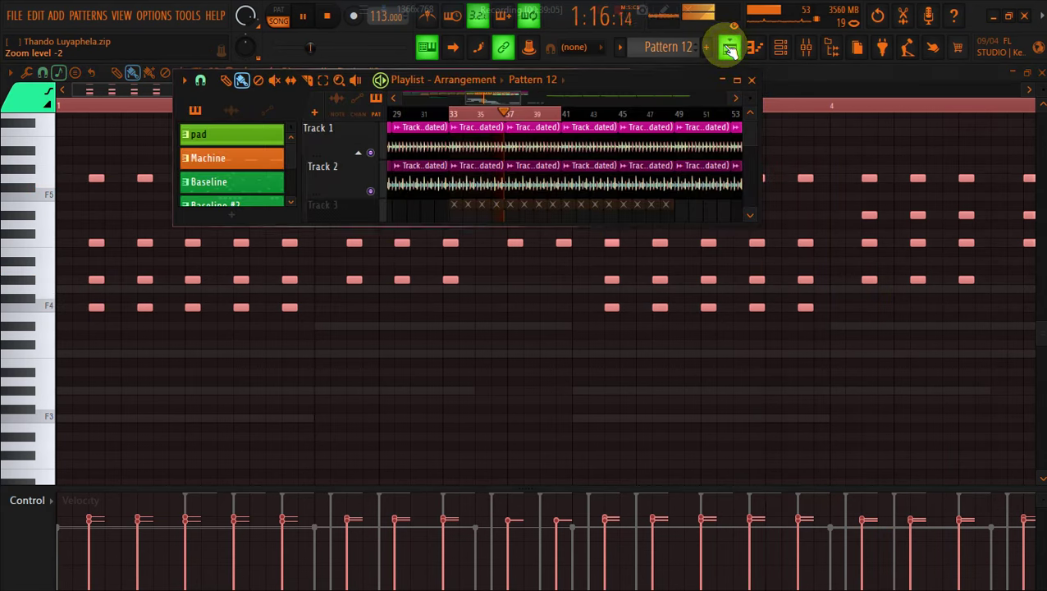
click(737, 80)
click(405, 247)
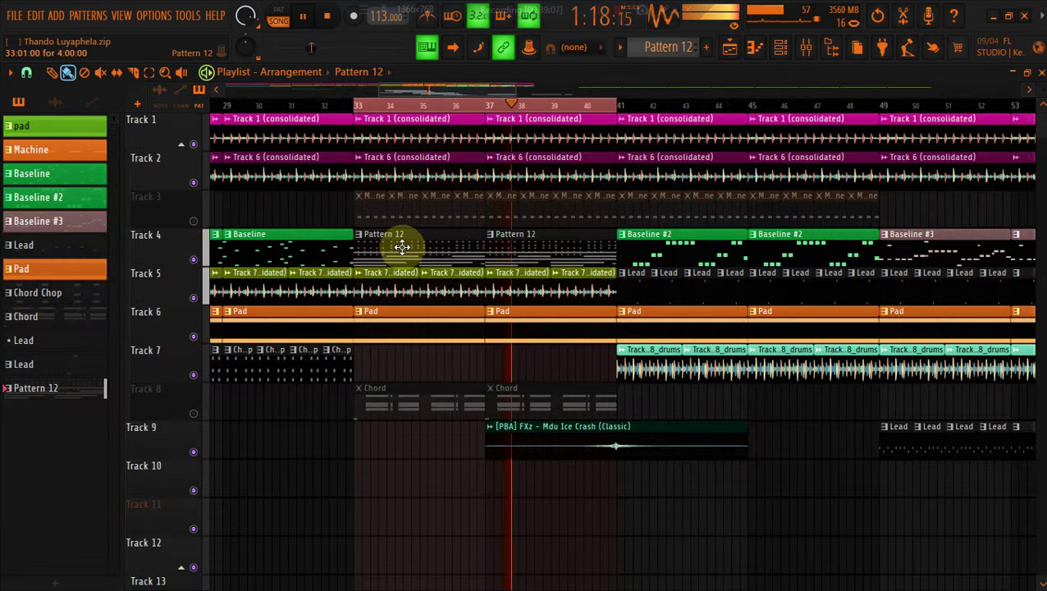
right_click(469, 416)
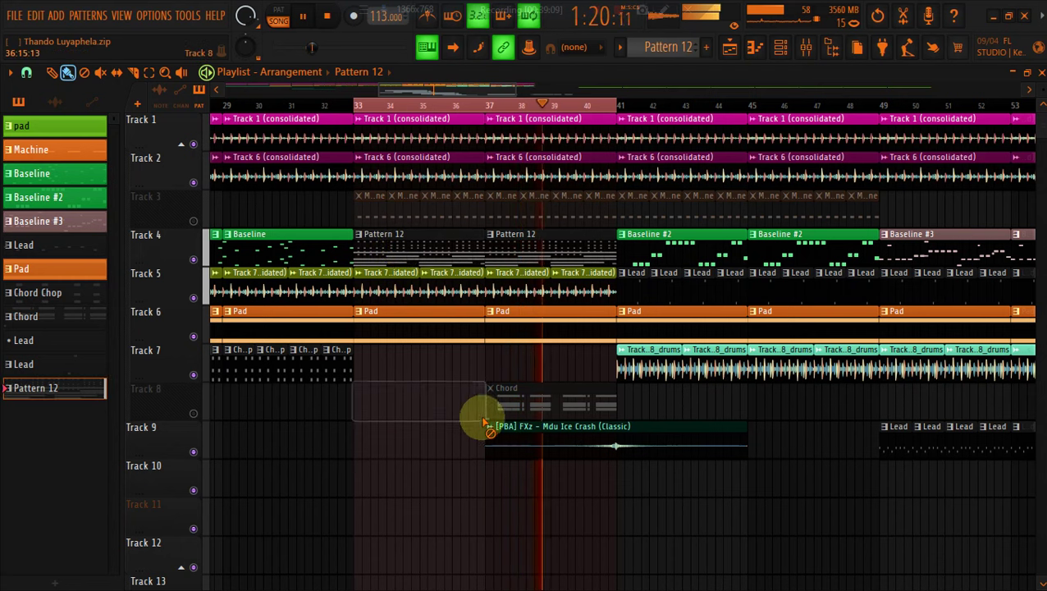
right_click(492, 411)
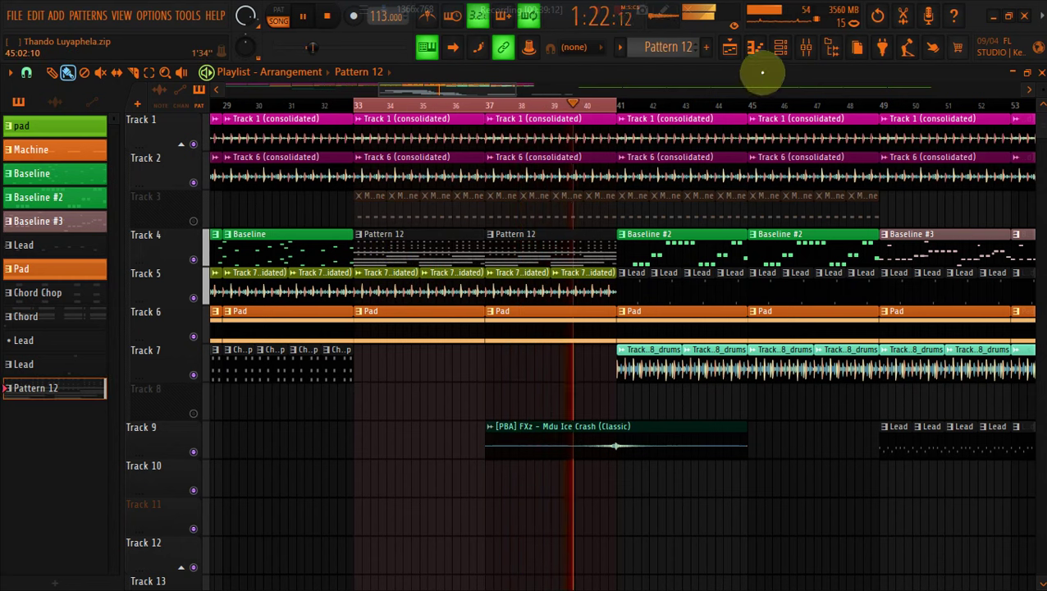
Cut the Purity #2 stabs out of Pattern 12 and paste them into the same channel of a new Pattern 13
click(778, 51)
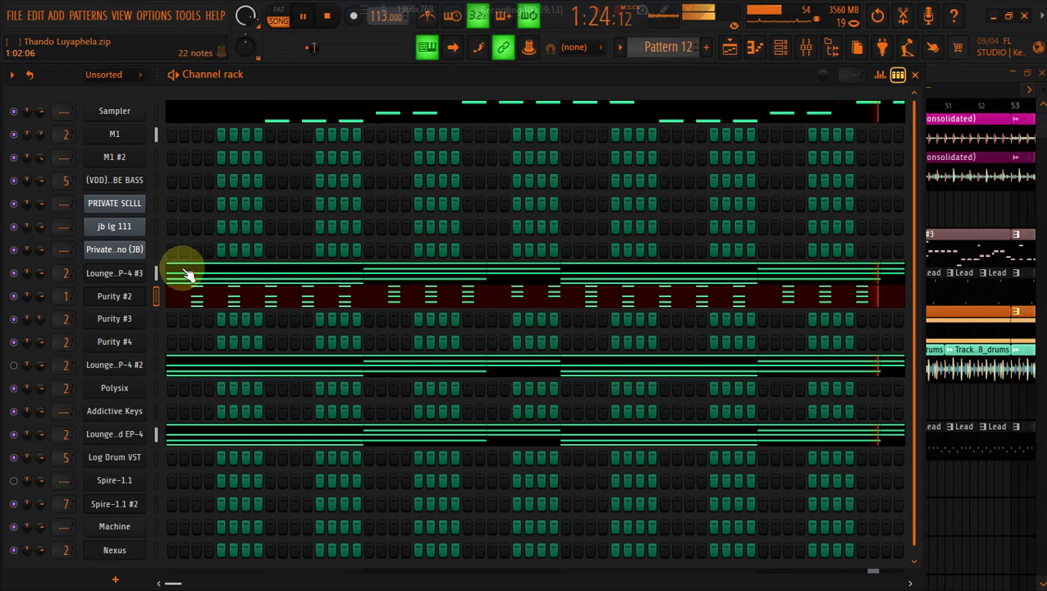
right_click(132, 296)
click(314, 298)
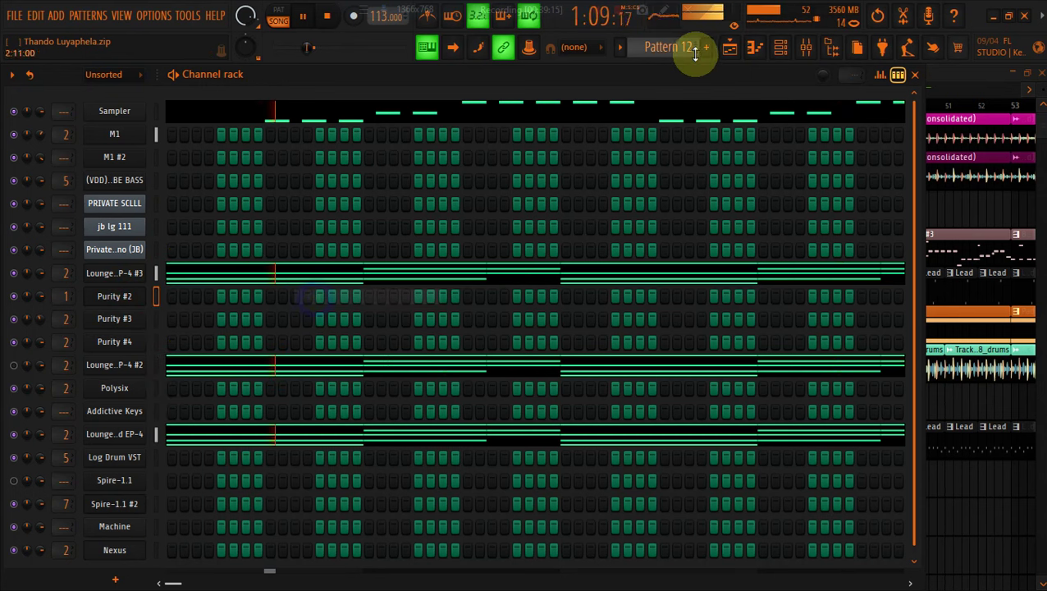
click(707, 51)
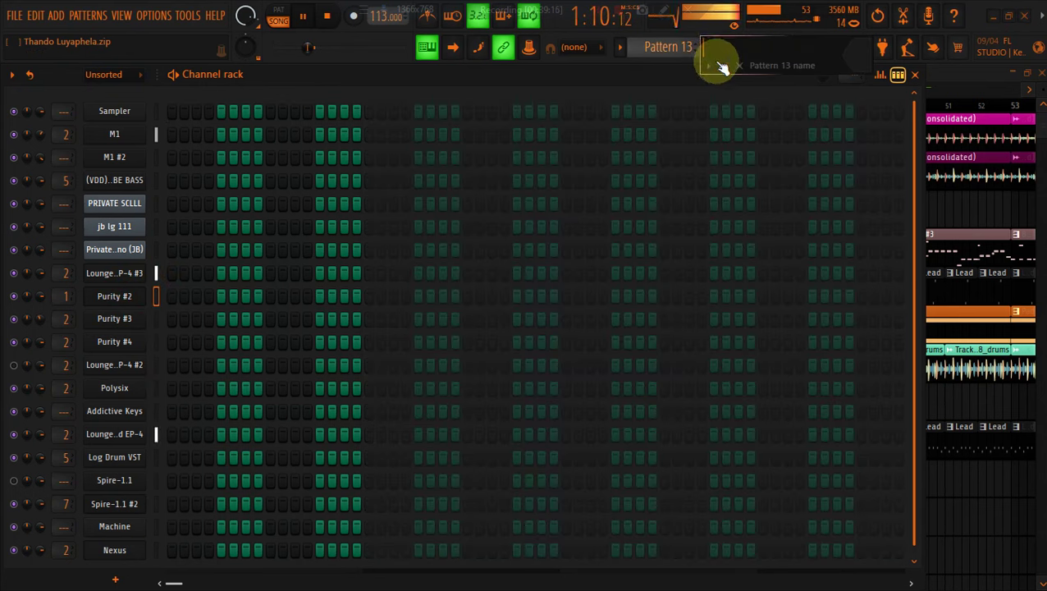
right_click(126, 308)
click(323, 327)
Place two Pattern 13 clips on Track 8 from bar 37 to bar 45 and unmute the track
click(729, 47)
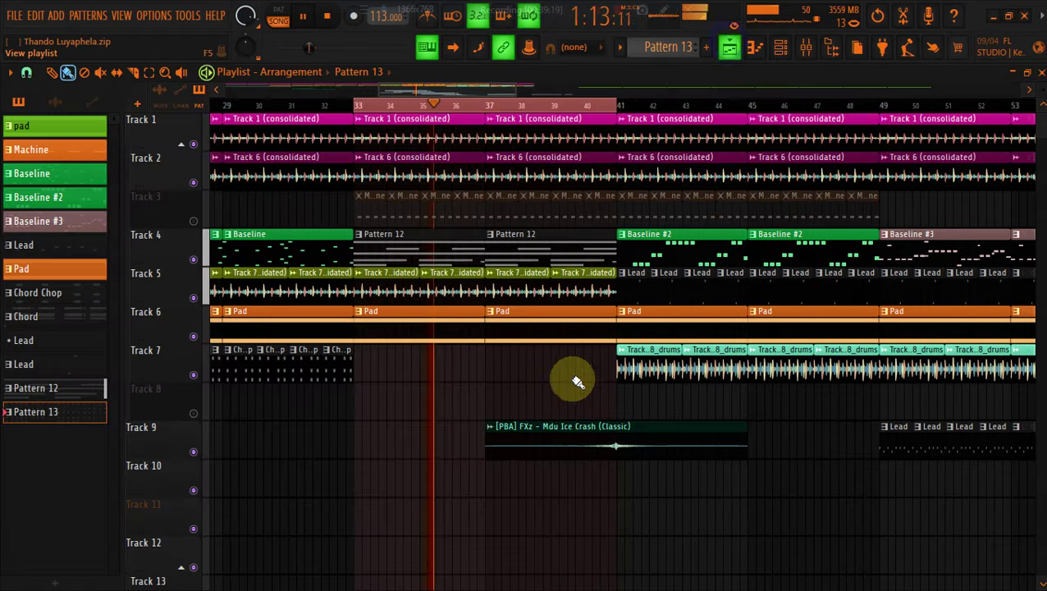
drag(627, 402, 468, 402)
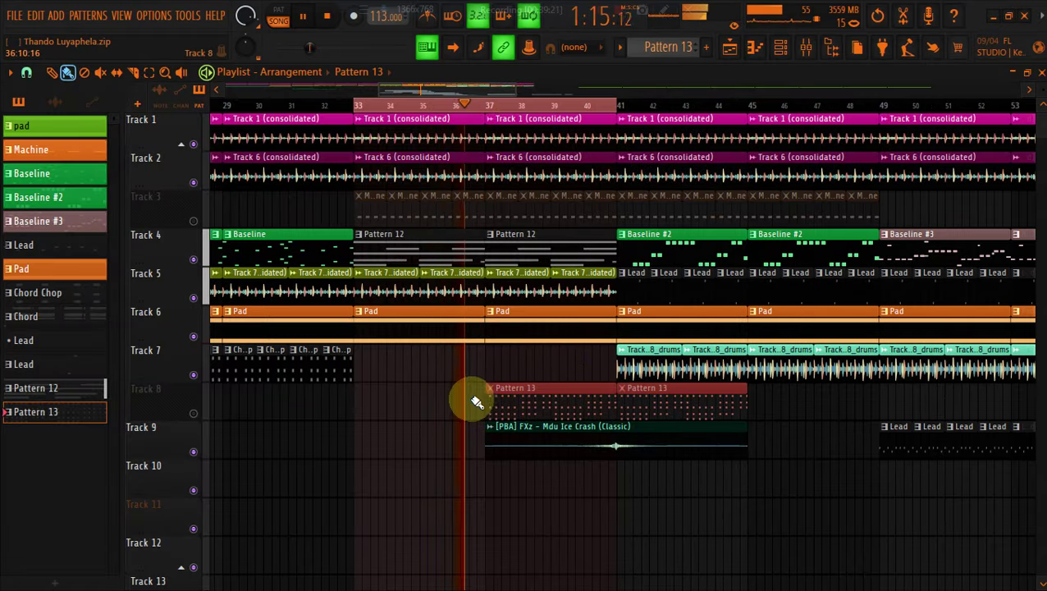
click(194, 413)
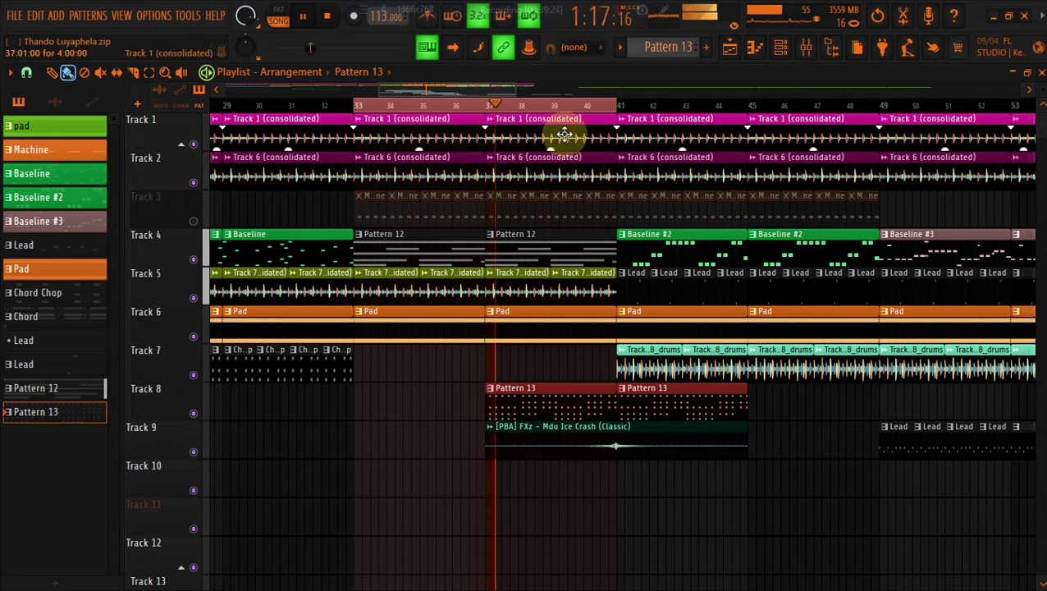
Select every clip from bar 41 onward on Tracks 1 to 9 and move them eight bars later to bar 49
drag(515, 88, 584, 91)
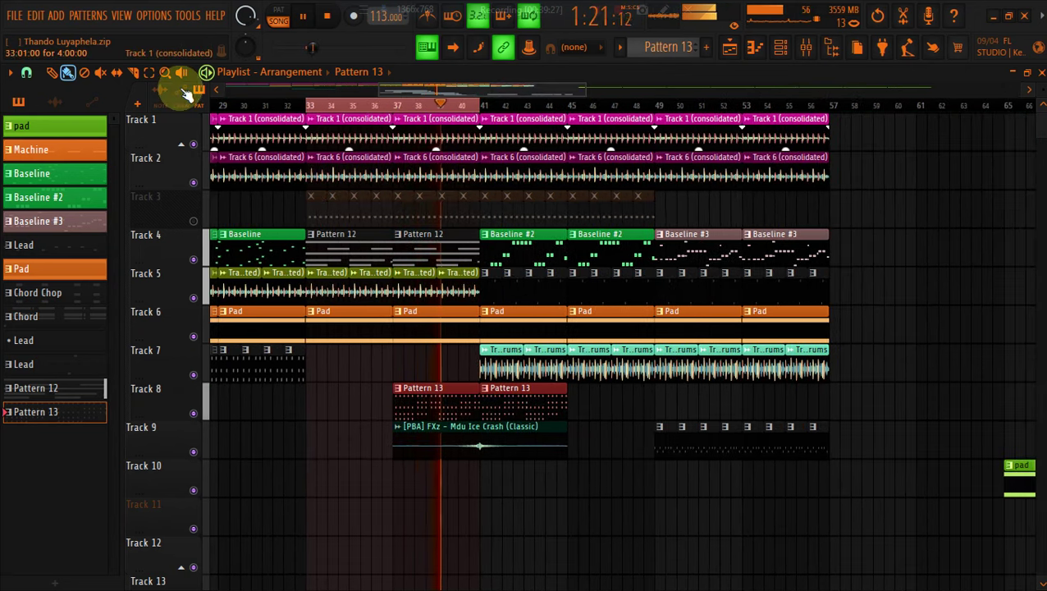
click(149, 73)
drag(492, 136, 845, 460)
click(67, 72)
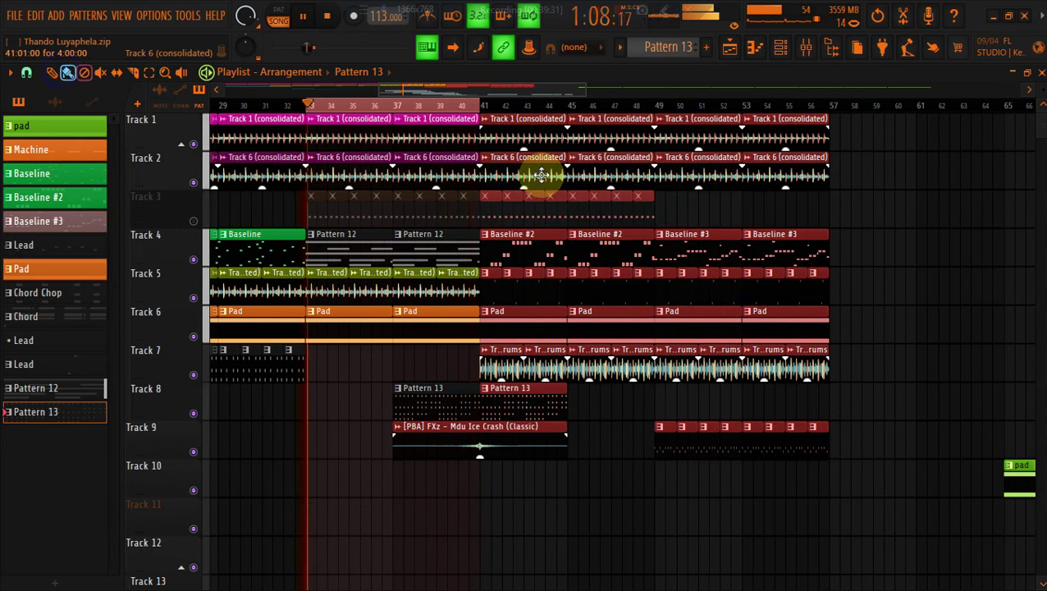
drag(526, 135, 702, 150)
Fill the gap from bar 41 to 49 with Track 1 (consolidated) clips on Track 1 and Track 6 (consolidated) clips on Track 2
click(444, 144)
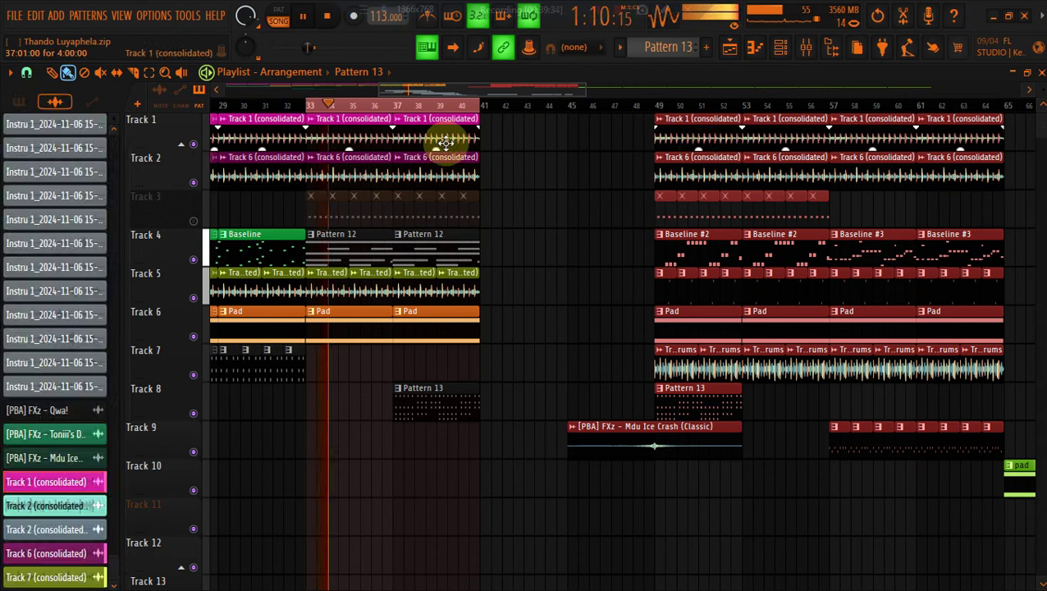
click(486, 139)
click(615, 134)
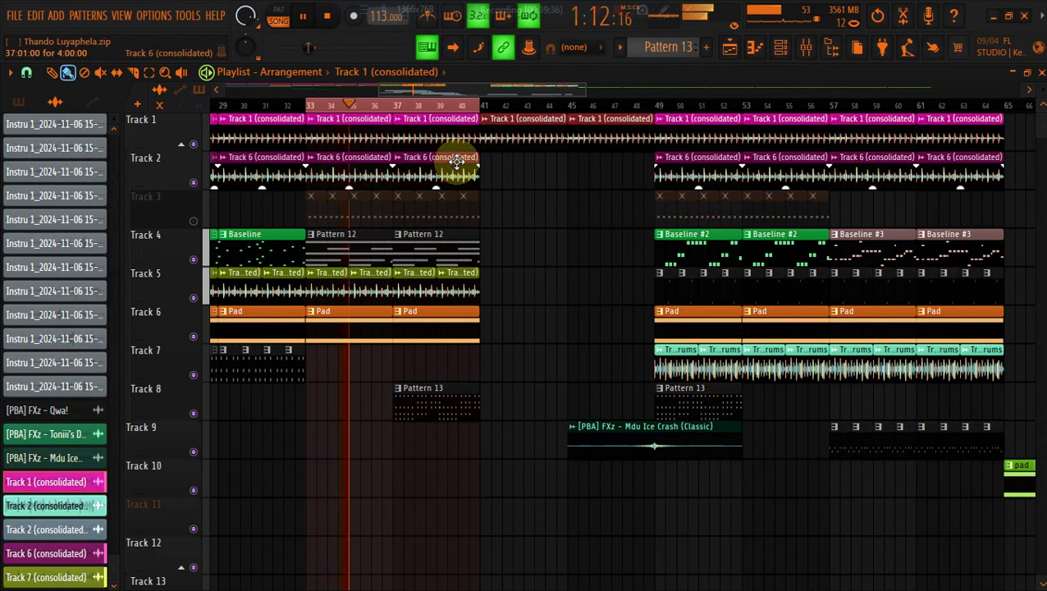
click(474, 175)
drag(484, 175, 601, 175)
Continue the Machine clips on Track 3 from bar 41 to 48 and Pattern 12 on Track 4 from bar 41 to 49
click(465, 216)
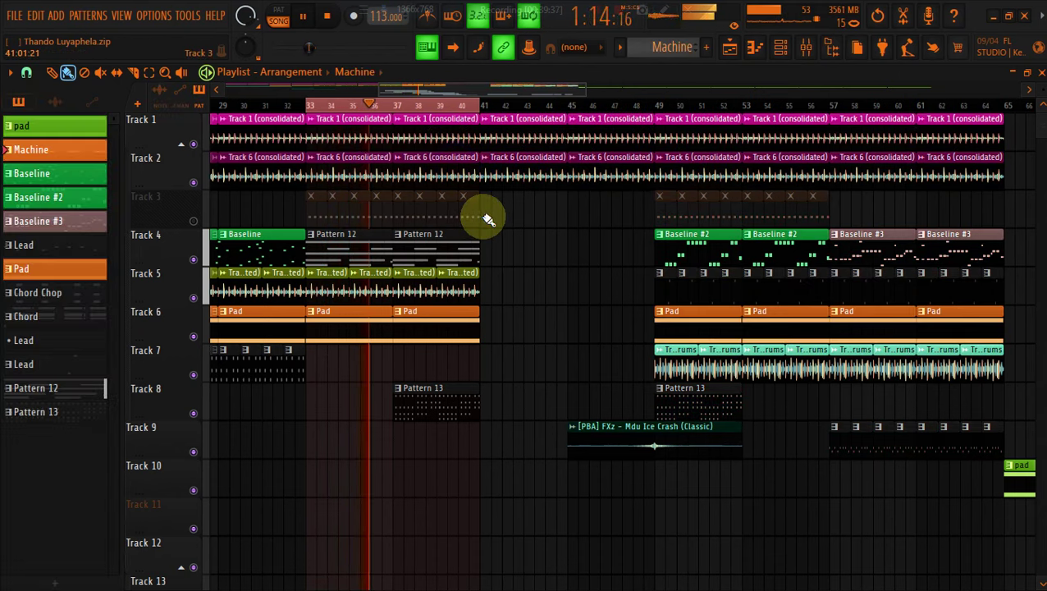
drag(484, 217, 626, 215)
click(474, 256)
drag(495, 257, 596, 257)
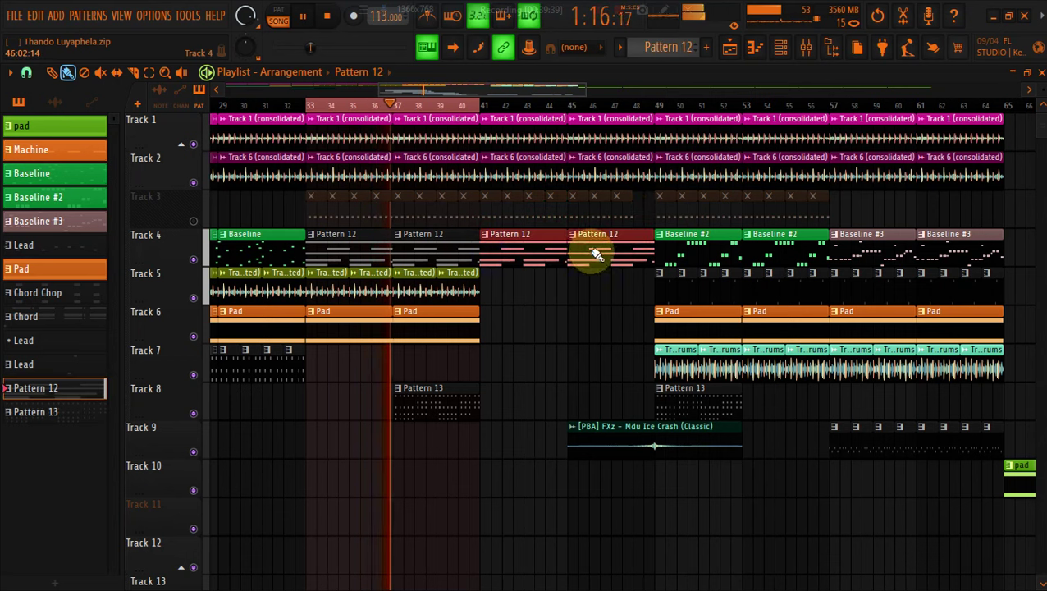
Extend the Track 7 (consolidated) clips on Track 5 and the Pad clips on Track 6 up to bar 49
click(468, 282)
mouse_move(491, 284)
mouse_down()
mouse_move(638, 302)
mouse_move(598, 289)
mouse_up()
click(619, 288)
click(457, 337)
right_click(457, 337)
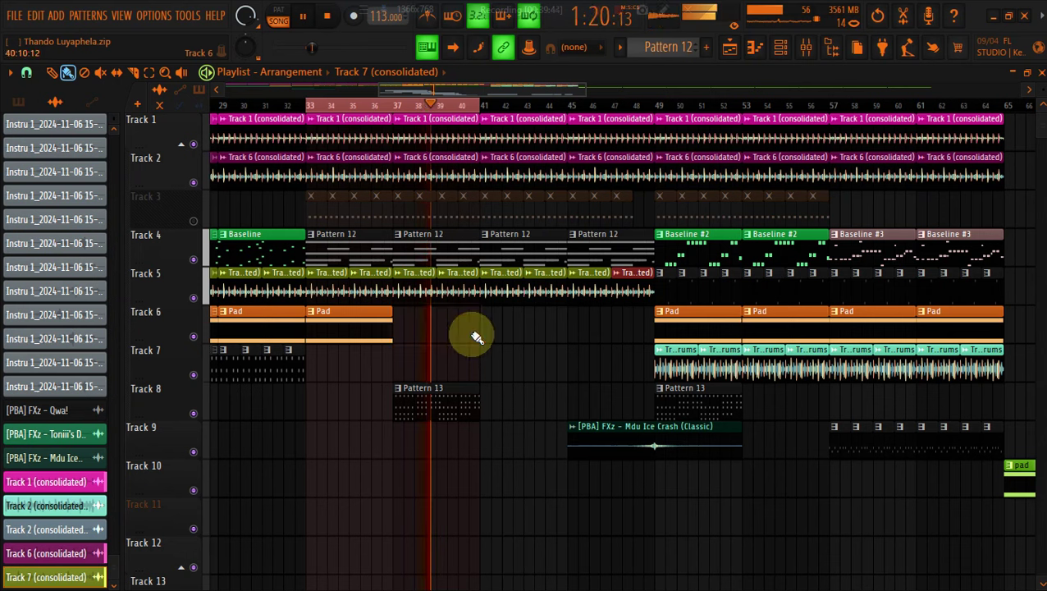
click(471, 334)
drag(488, 331, 604, 319)
Fill the bars 33 to 49 loop with Pattern 13 on Track 8, removing the bar 49 clip, and add Machine at bar 48 on Track 3
ctrl+click(659, 105)
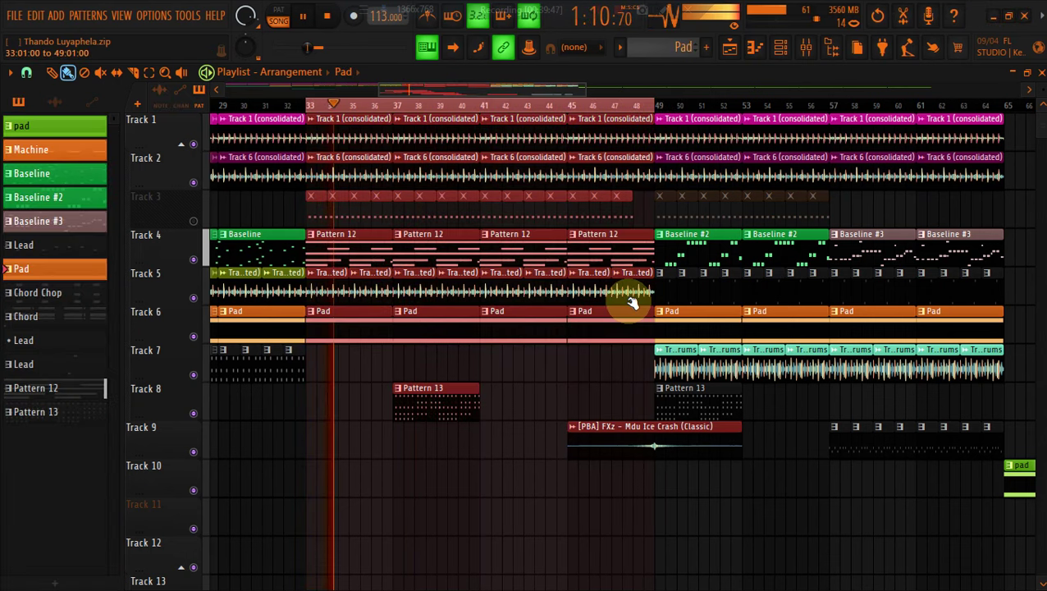
right_click(616, 373)
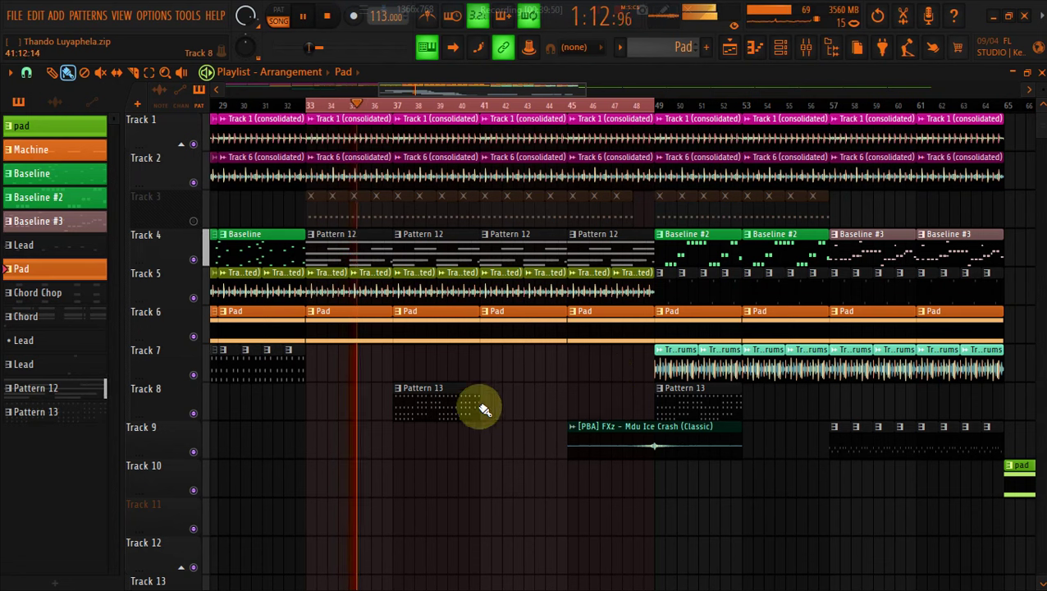
mouse_move(439, 398)
mouse_down()
mouse_move(362, 394)
mouse_move(705, 397)
mouse_up()
right_click(716, 402)
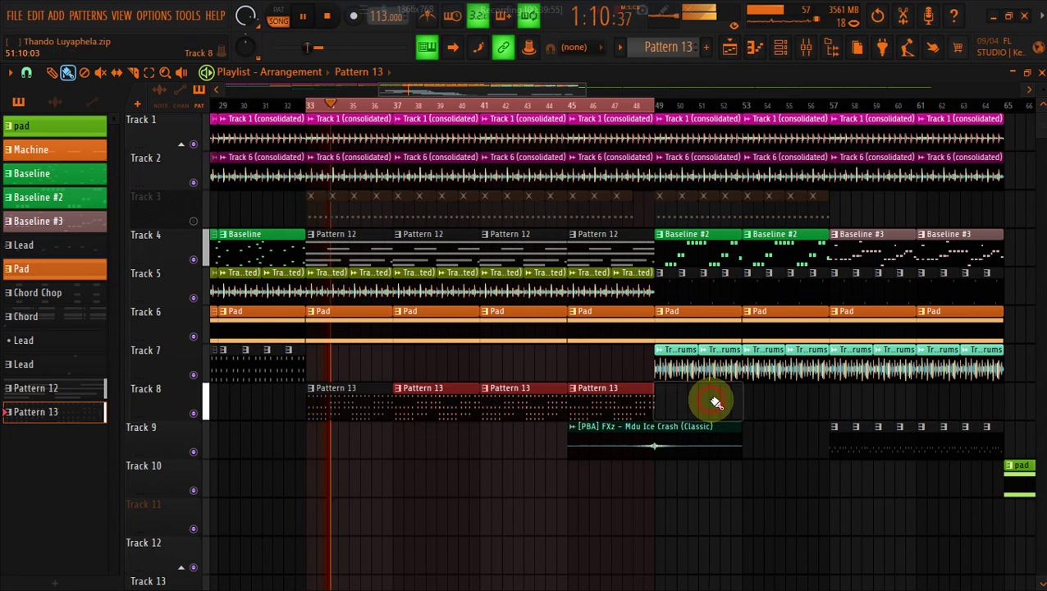
click(638, 216)
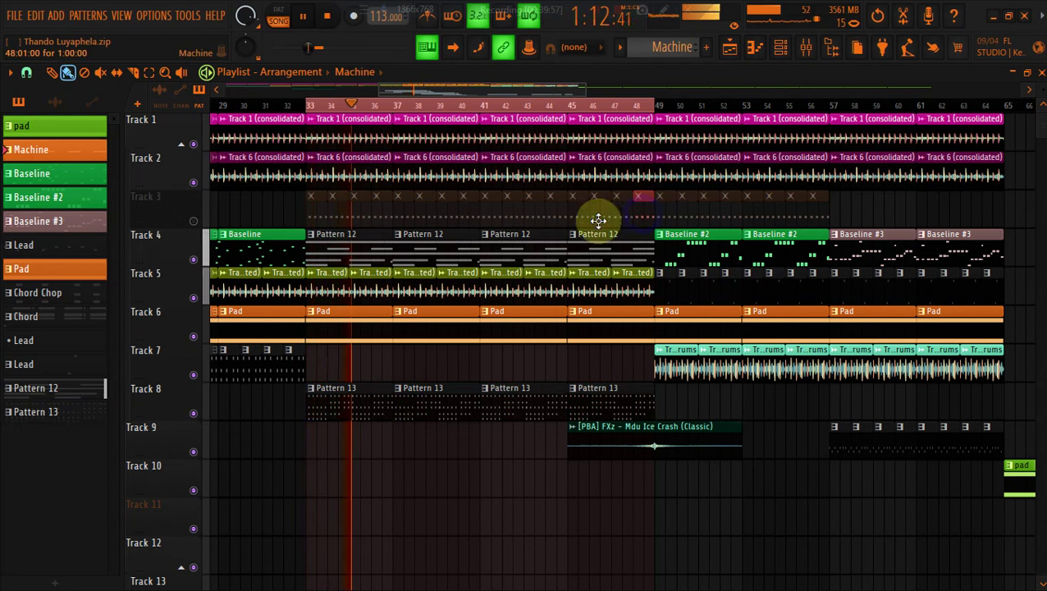
Examine the Lounge Lizard EP-4 #2 chord notes in Pattern 12's piano roll
click(364, 242)
click(775, 45)
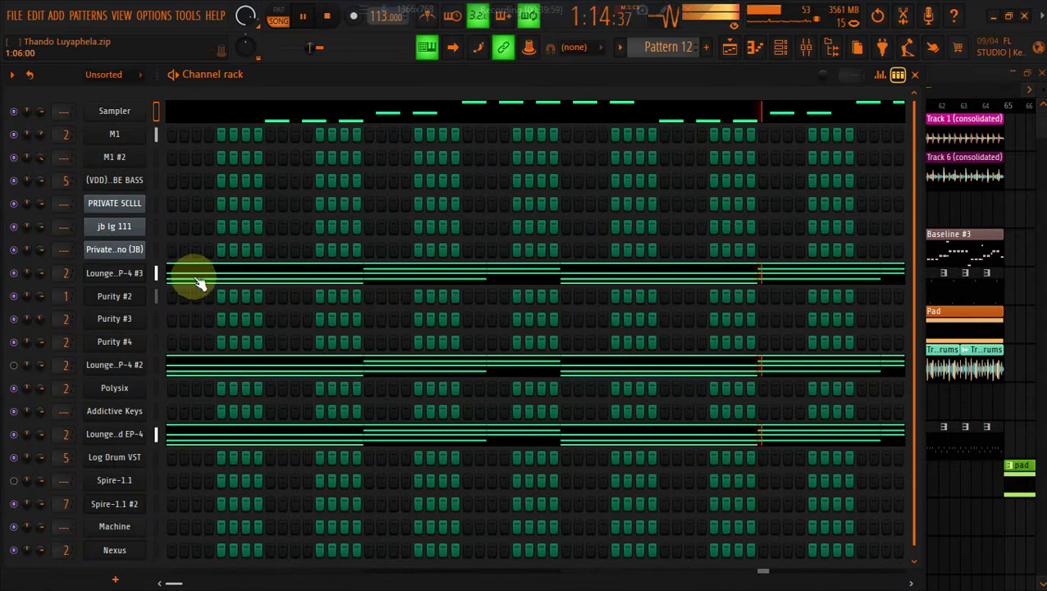
click(189, 368)
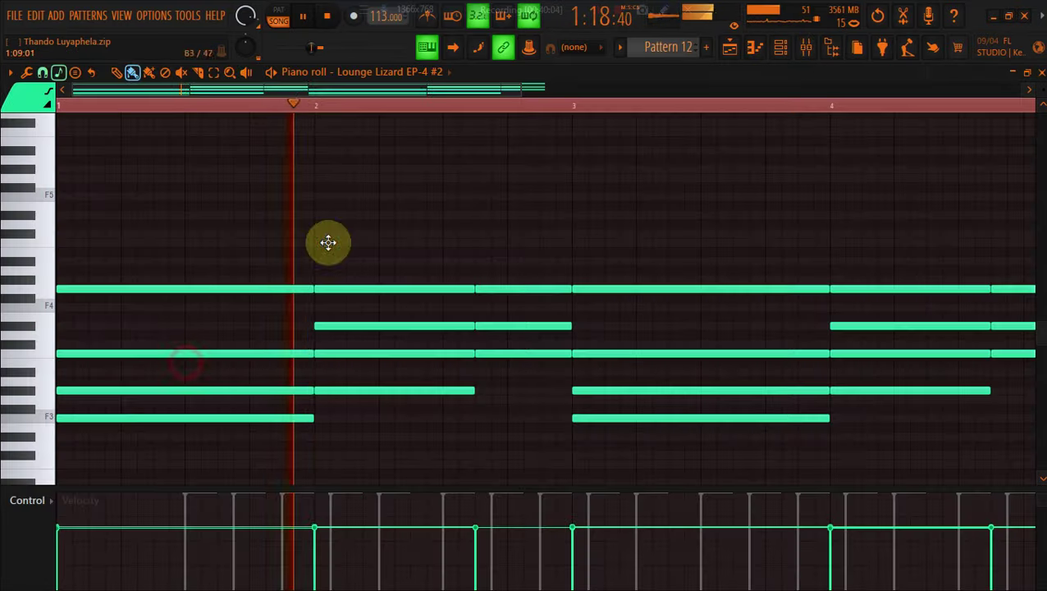
click(727, 47)
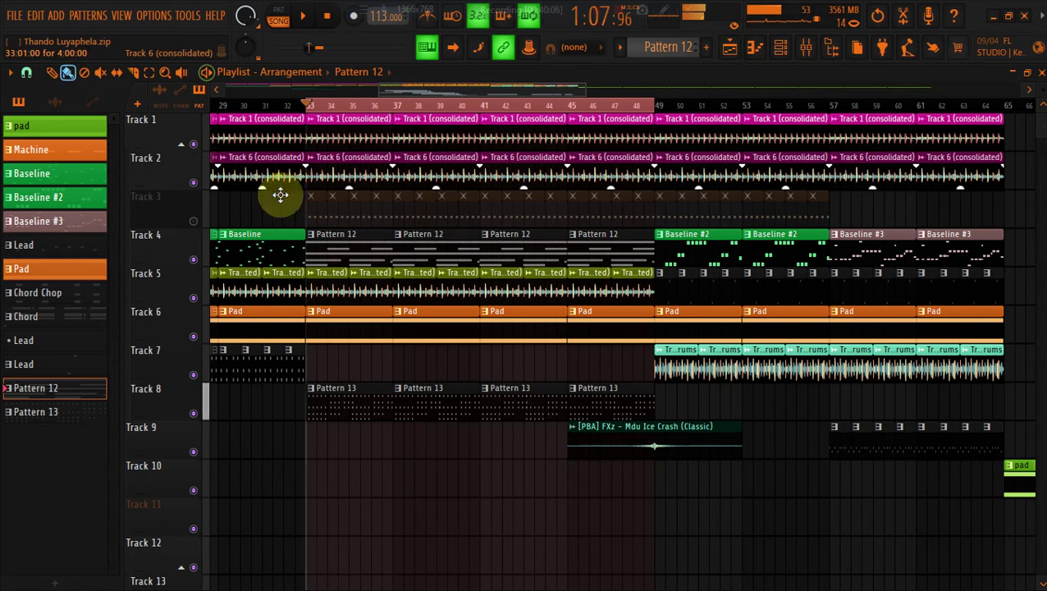
Unmute Track 3 and mute Track 8 in the playlist
click(194, 415)
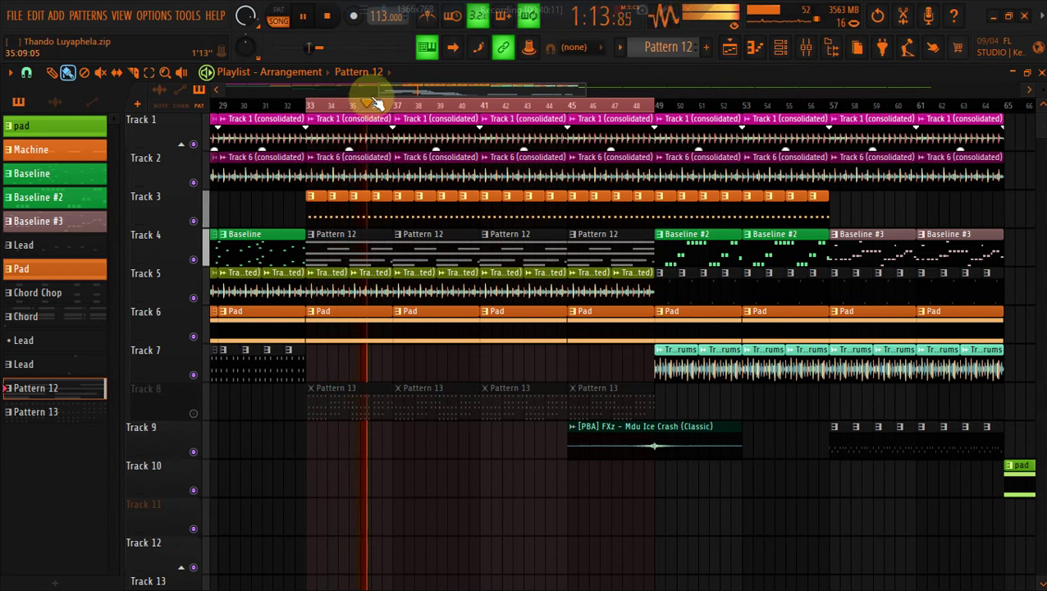
drag(376, 92, 105, 63)
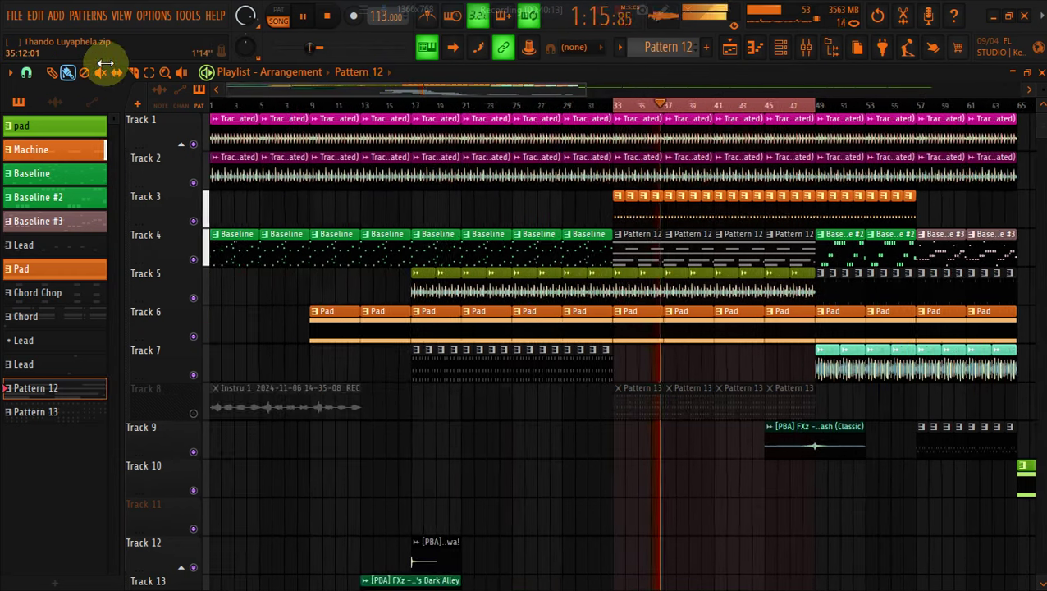
Try Pattern 12 at bar 1 on Track 5, listen from bar 1 and remove the clip
click(214, 291)
click(218, 105)
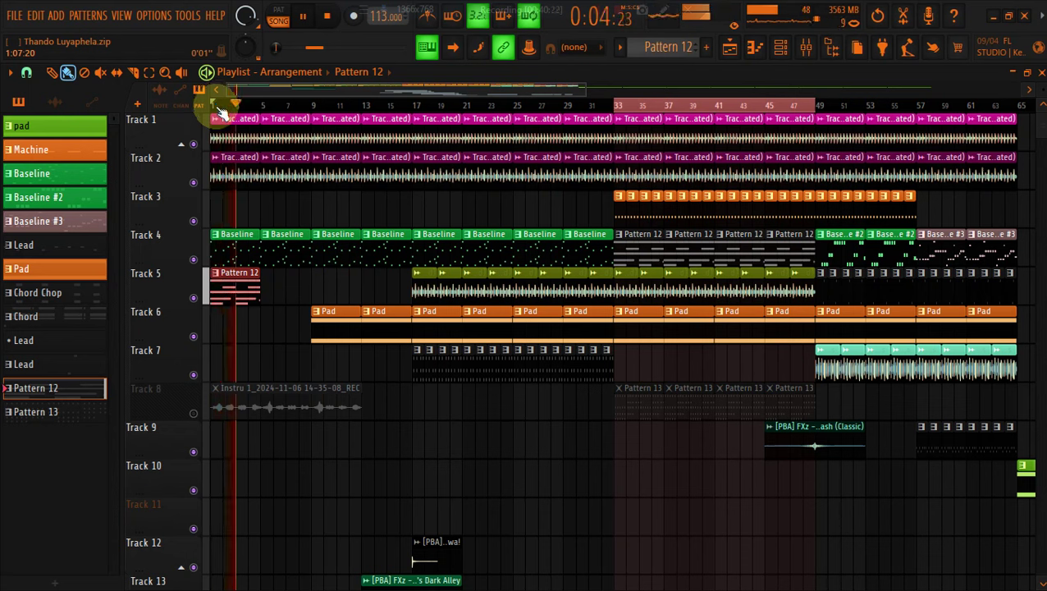
right_click(239, 297)
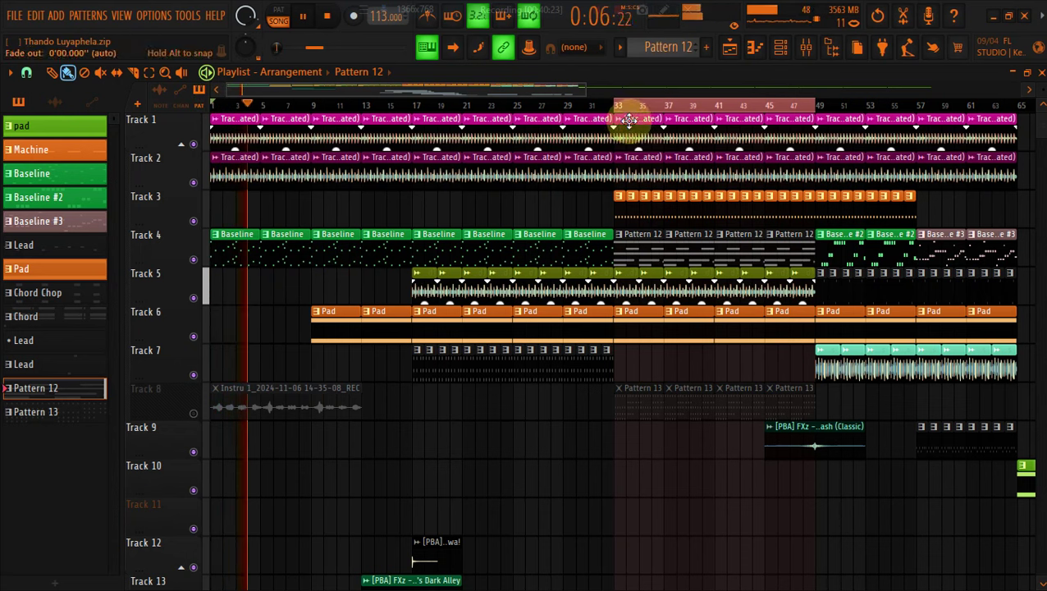
Place Pattern 12 at bar 17 on Track 8, delete the Baseline clip at bar 17 on Track 4 and play from there
click(375, 104)
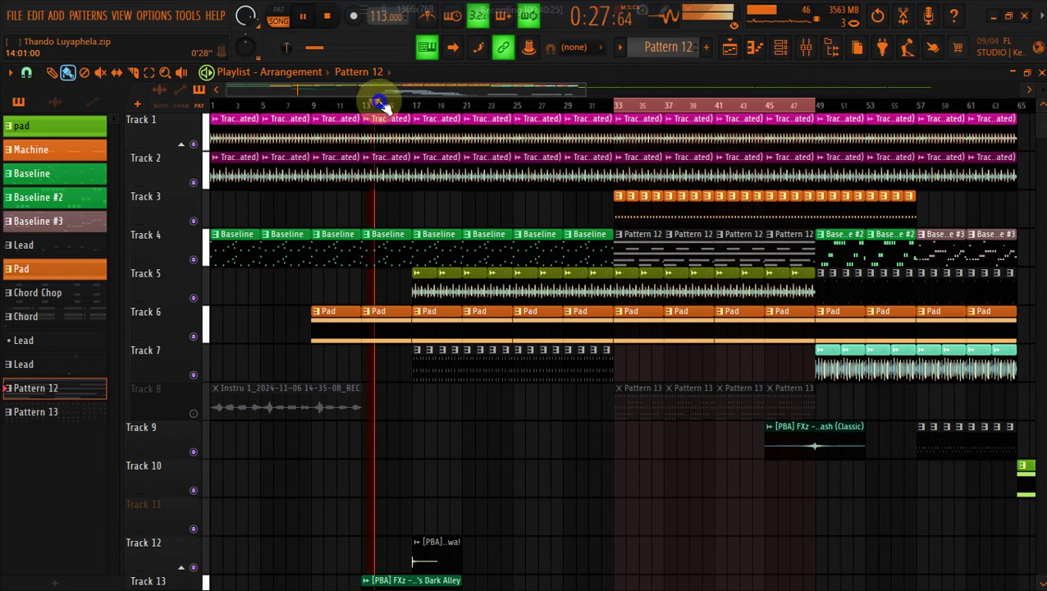
click(421, 404)
right_click(432, 246)
click(416, 105)
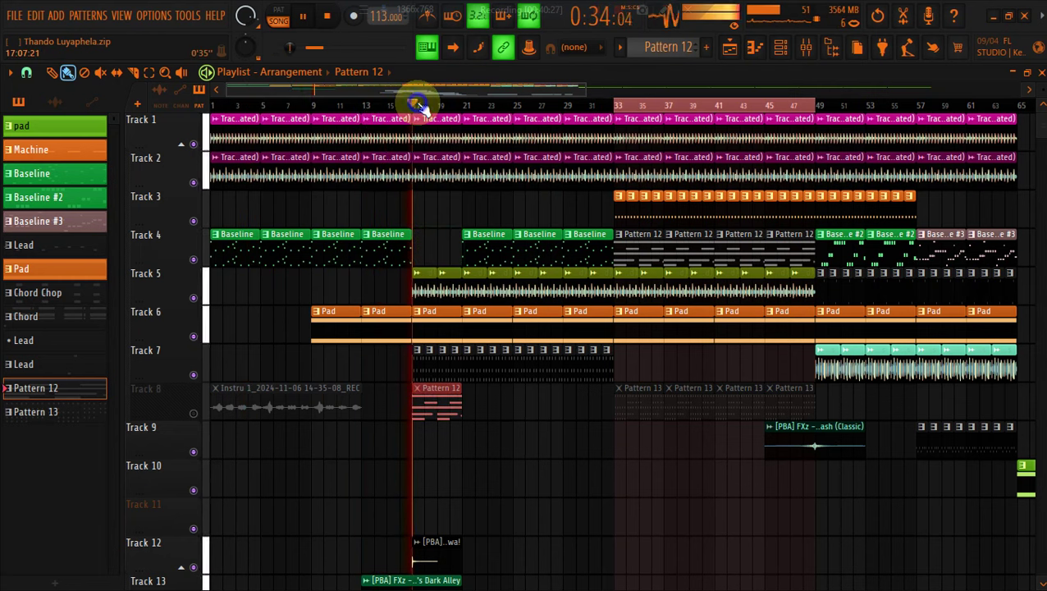
Unmute Track 8 and repeat the Pattern 12 clip from bar 21 up to bar 33
click(184, 403)
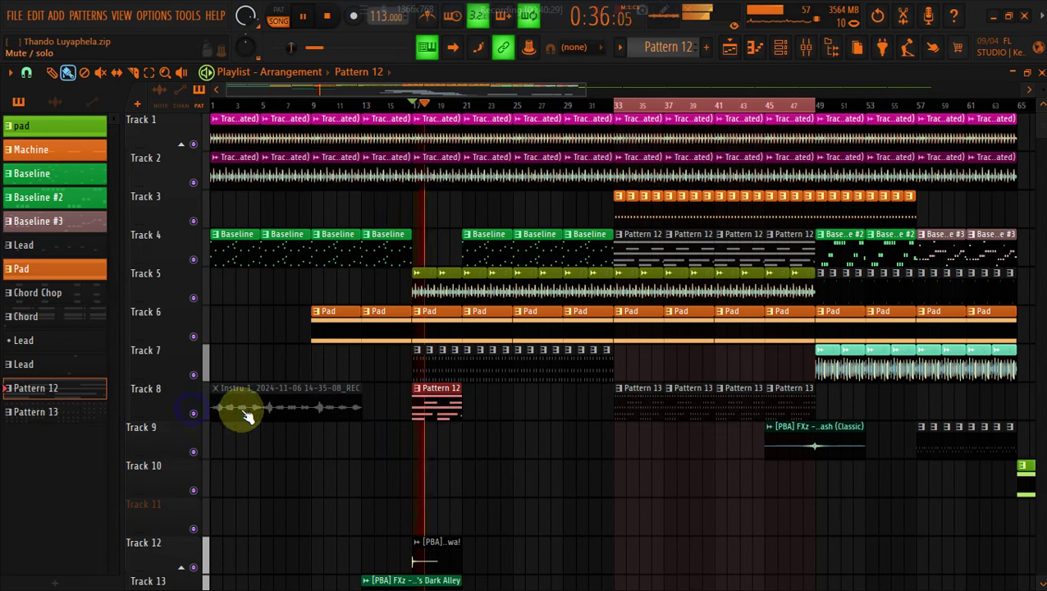
click(469, 411)
drag(542, 408, 604, 403)
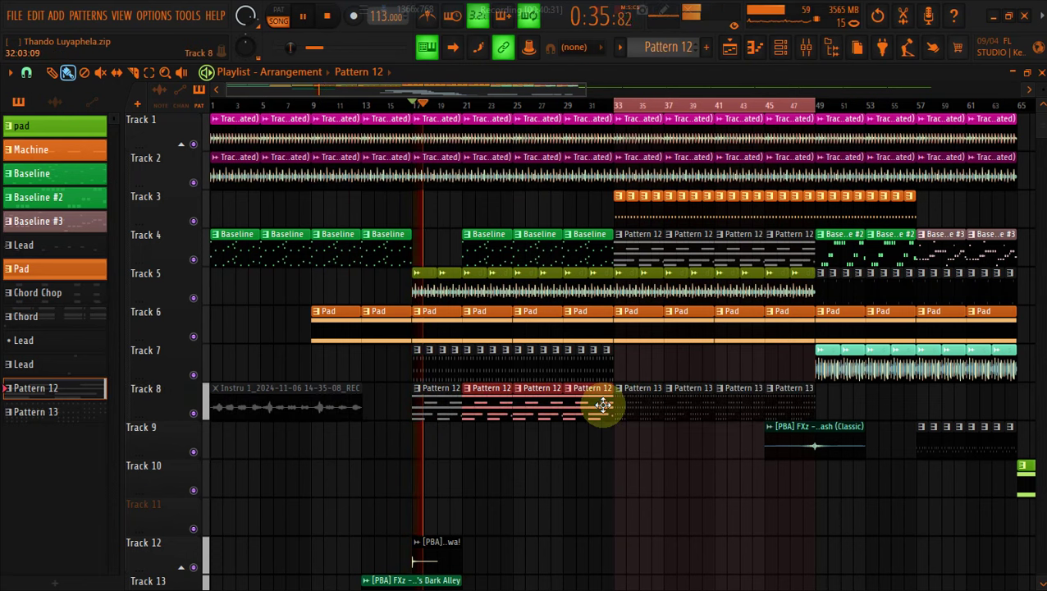
Copy the Polysix notes from the Chord Chop pattern on Track 7
click(424, 369)
click(778, 47)
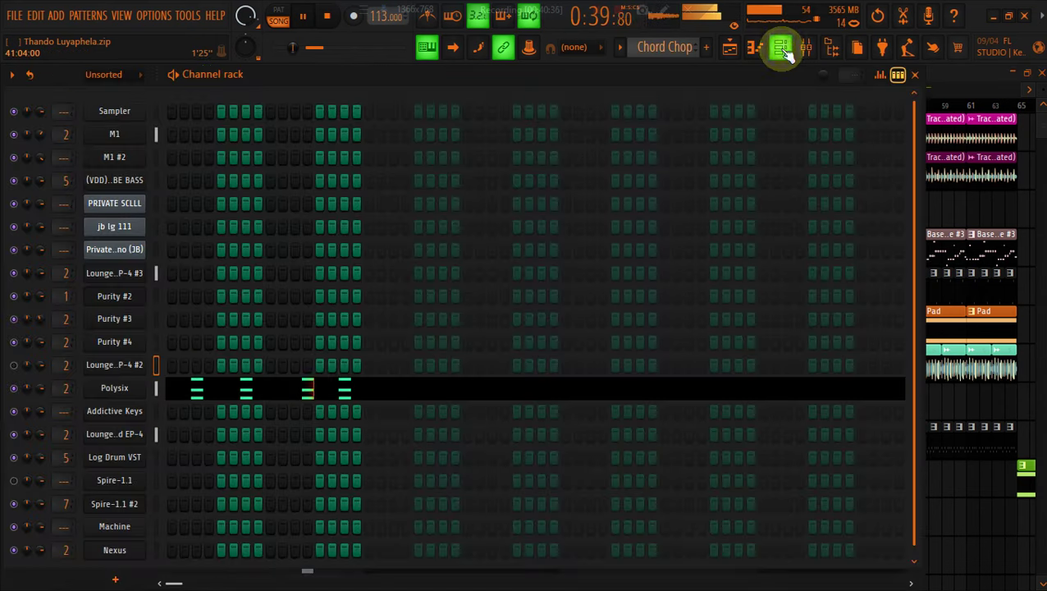
right_click(132, 389)
click(297, 386)
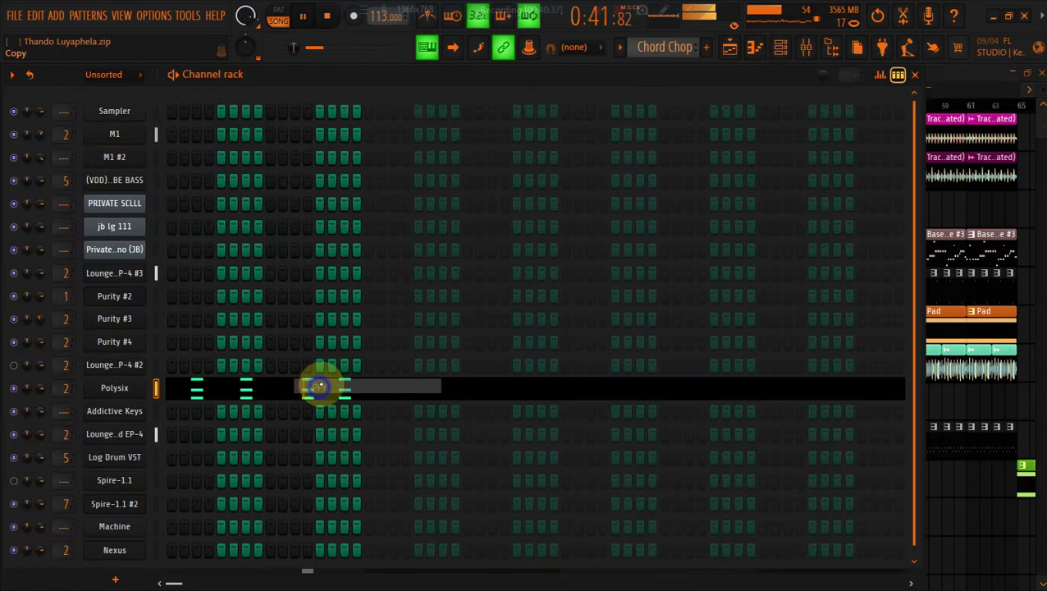
click(727, 47)
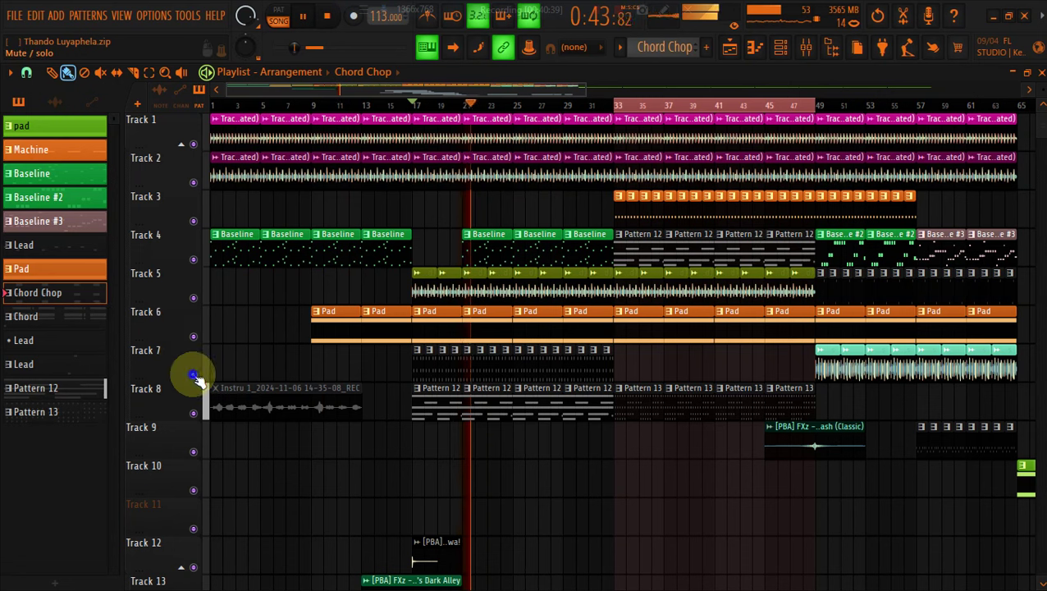
Mute Track 7 and Track 4 in the playlist
click(191, 374)
click(444, 399)
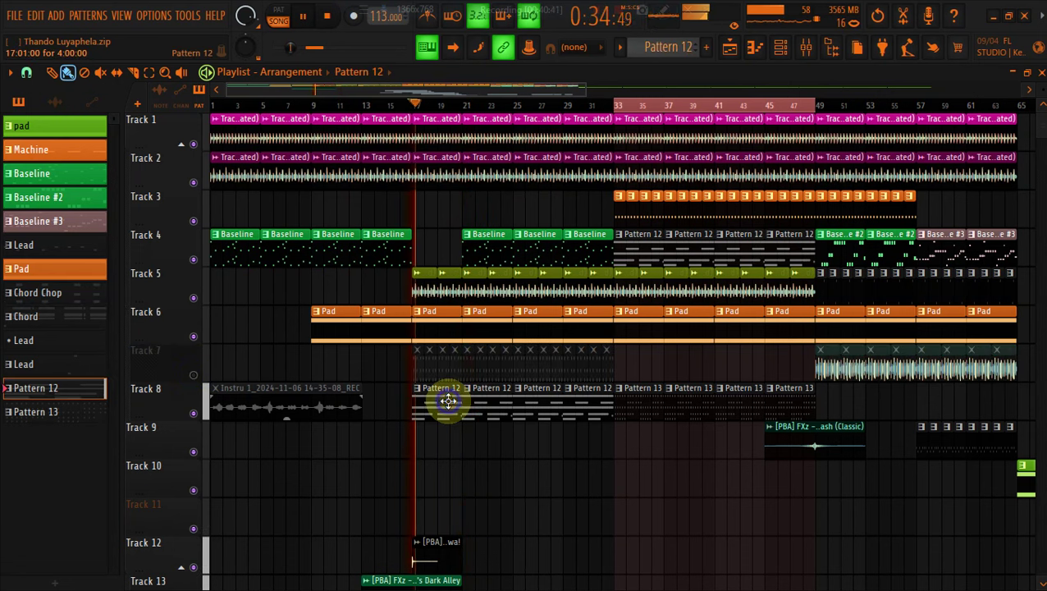
click(444, 355)
click(780, 47)
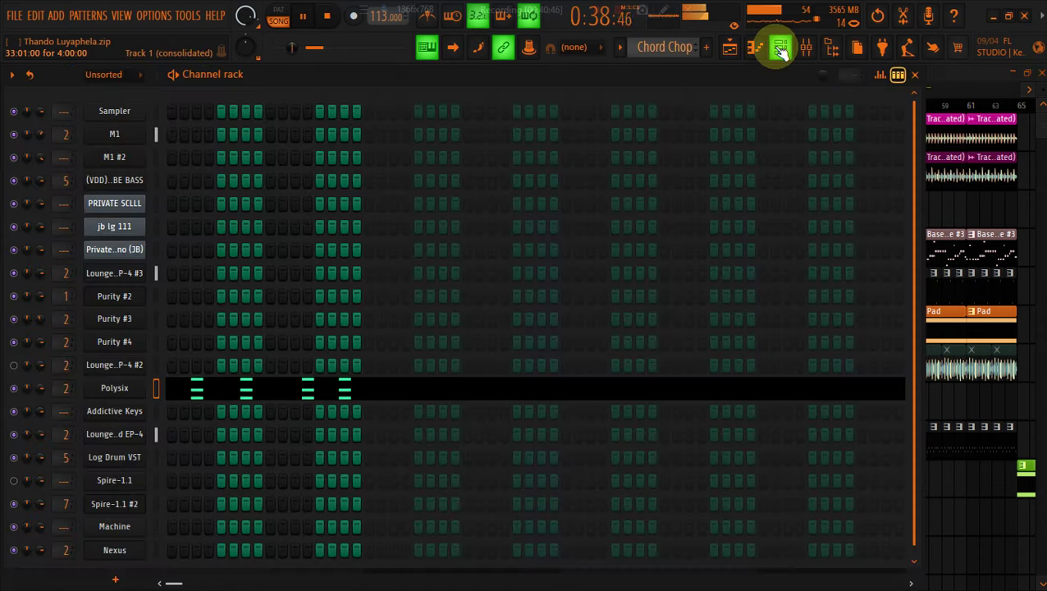
click(780, 47)
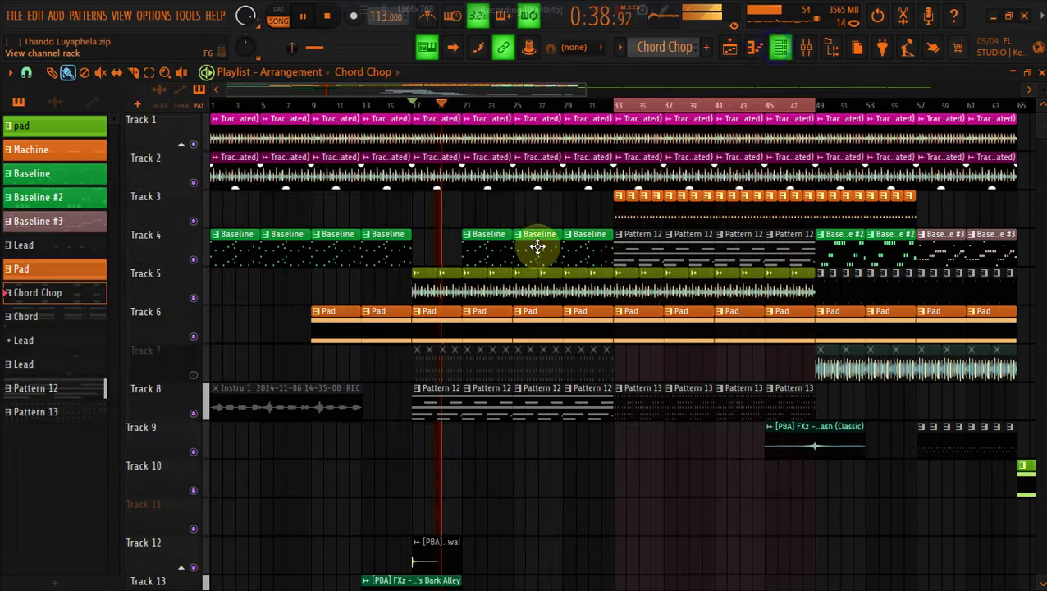
double_click(204, 260)
click(733, 48)
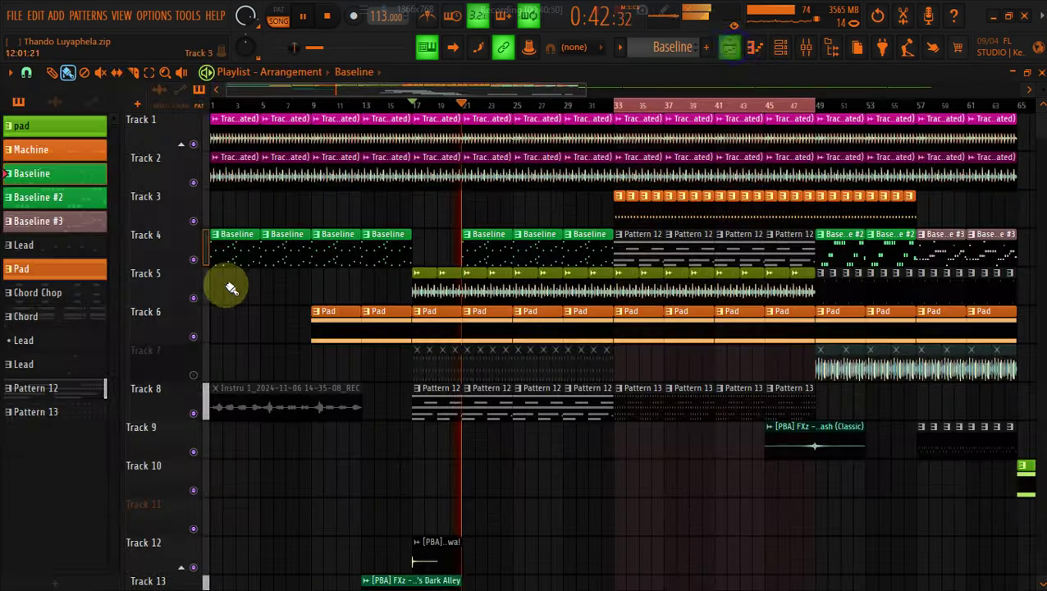
Paste the copied notes onto the Polysix channel in Pattern 12 and open them in the piano roll
click(427, 400)
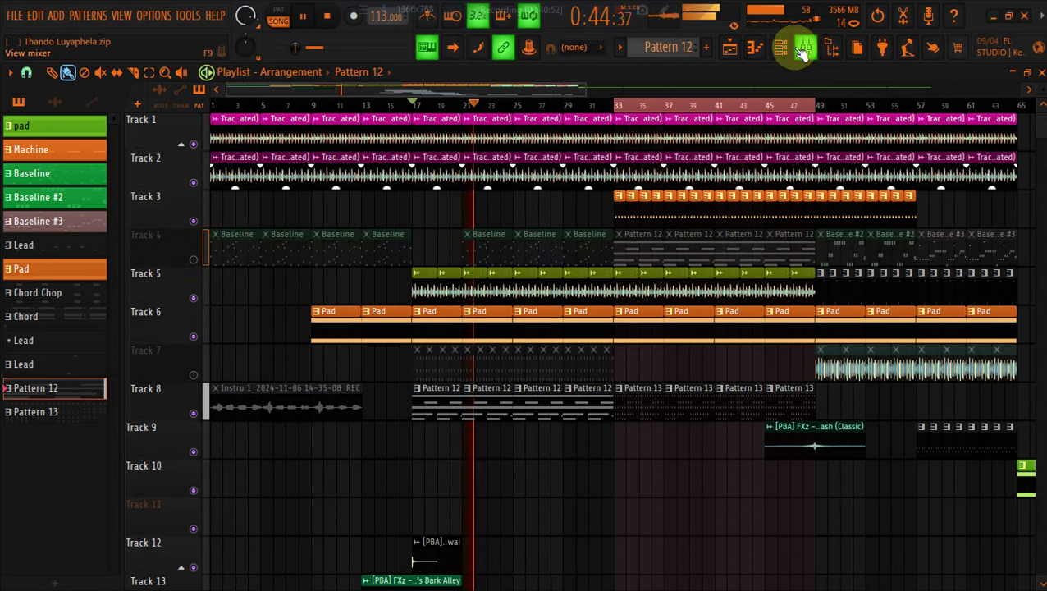
click(778, 49)
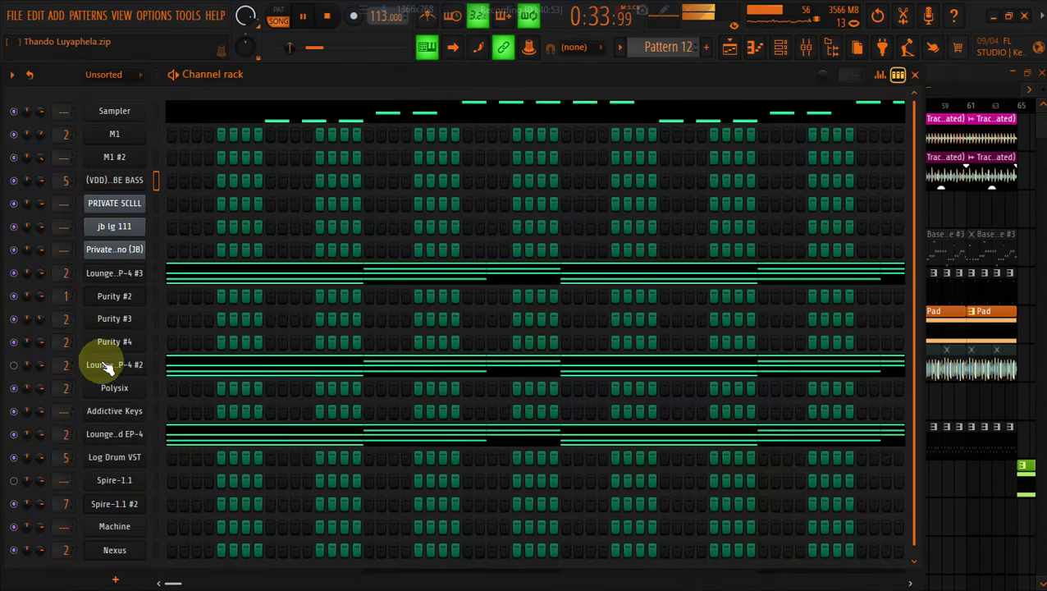
right_click(119, 389)
click(318, 396)
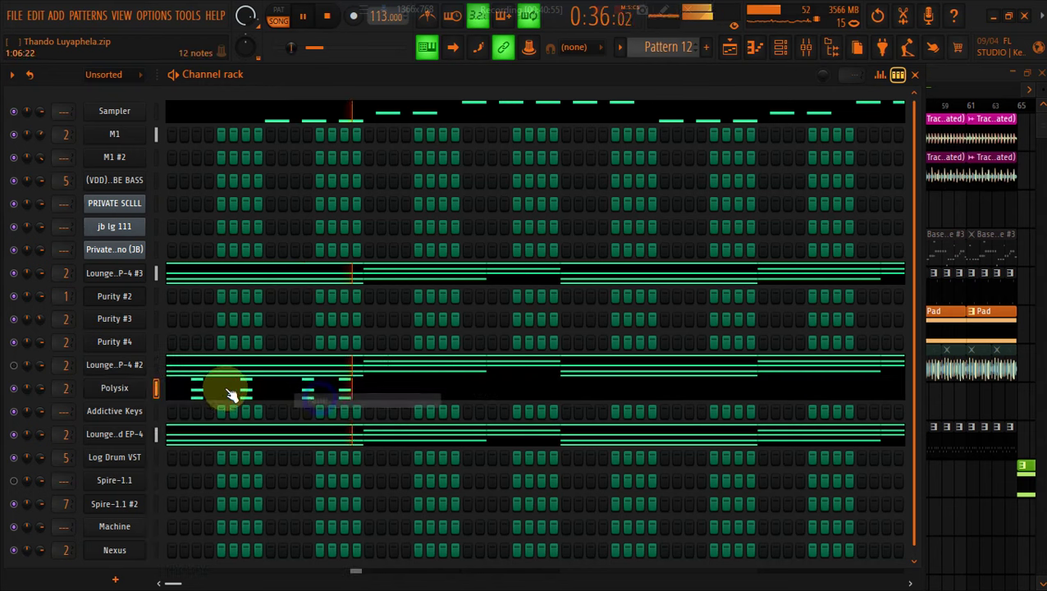
click(223, 392)
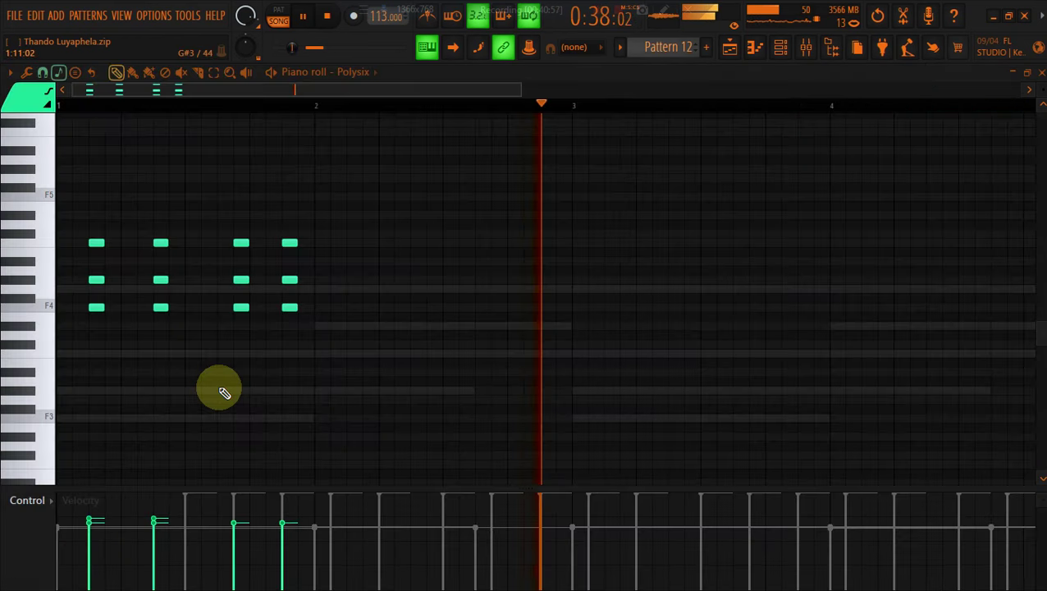
Try the Polysix stabs an octave lower, raise them back, and try a higher-pitched copy in bar 2 before deleting it
key(ctrl+Down)
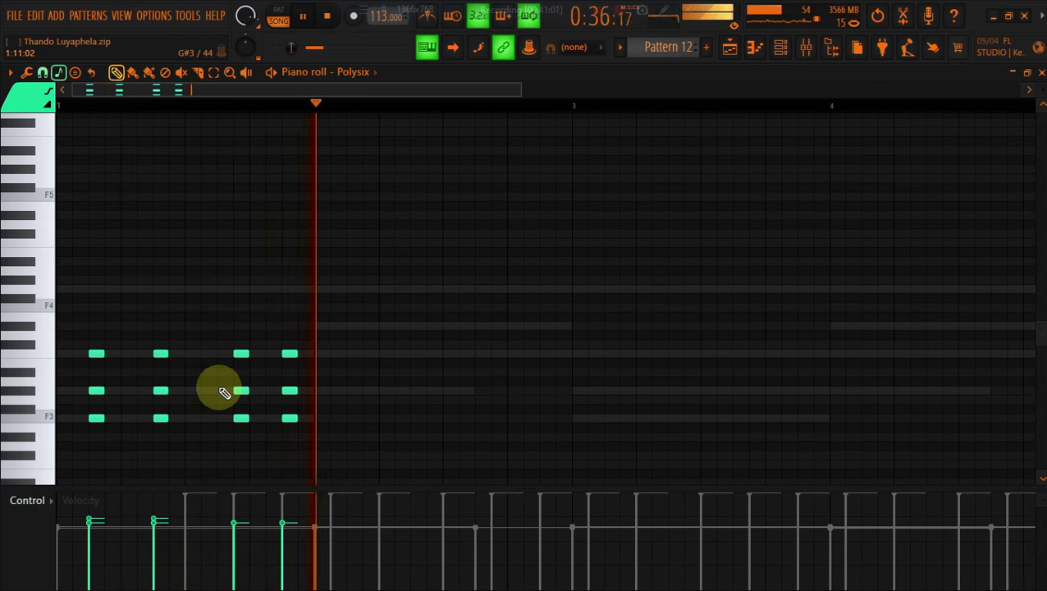
key(ctrl+Up)
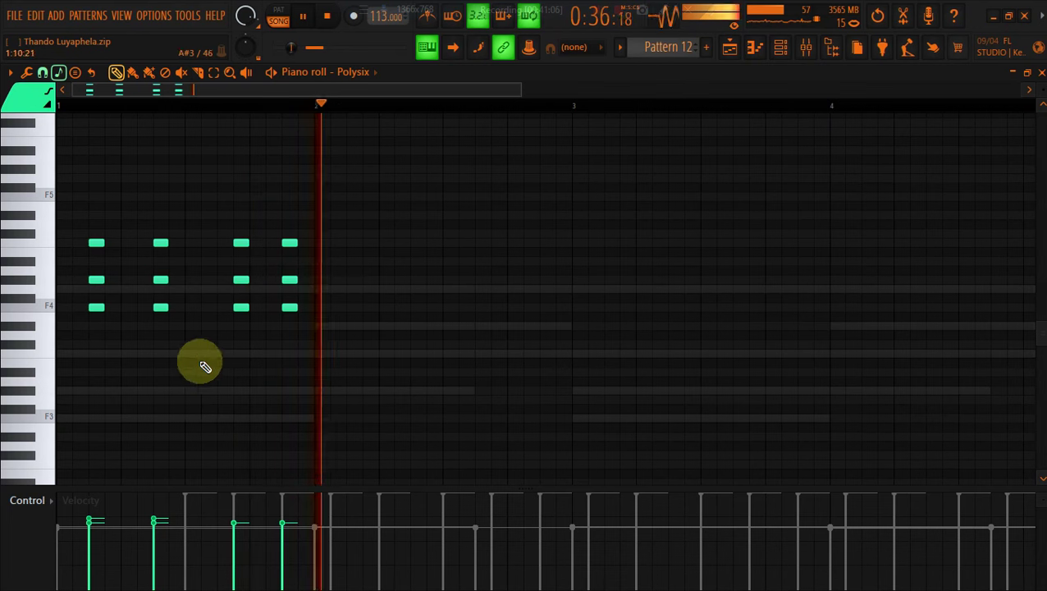
key(ctrl+a)
drag(161, 307, 415, 294)
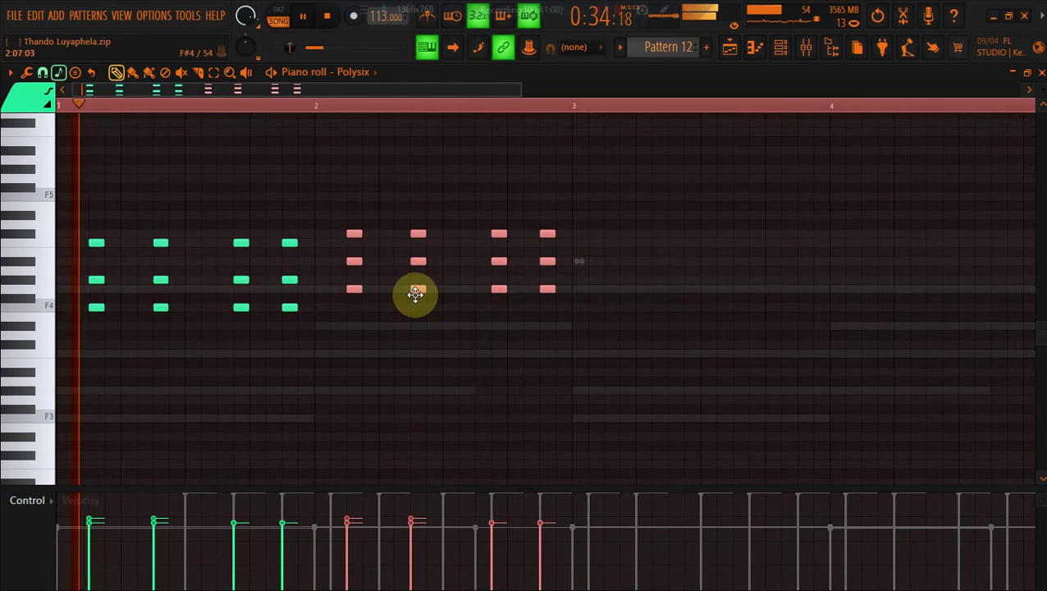
key(Delete)
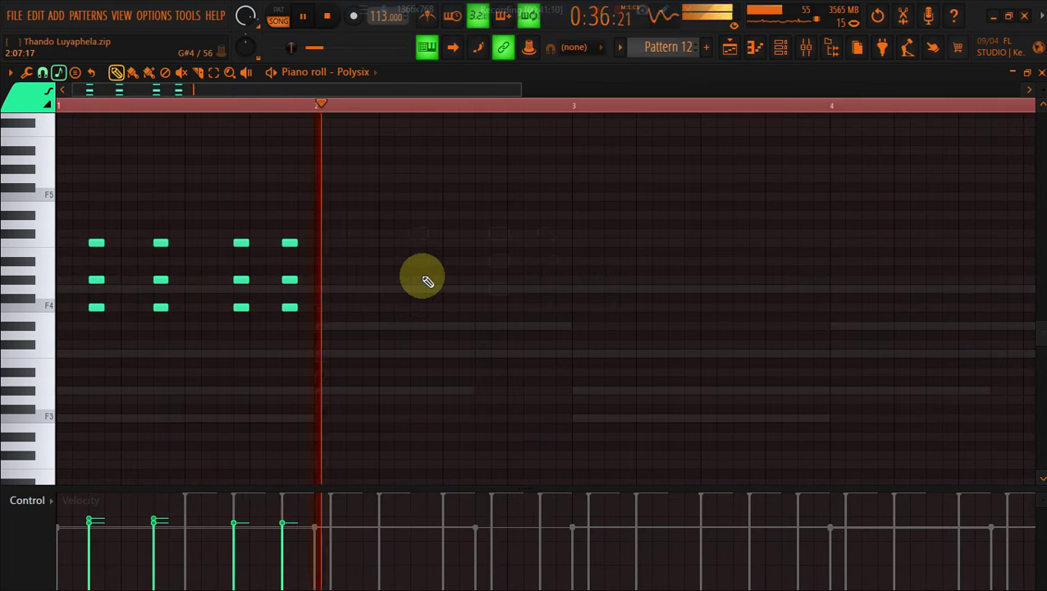
Cut the Polysix notes out of Pattern 12 and restart song playback
click(780, 46)
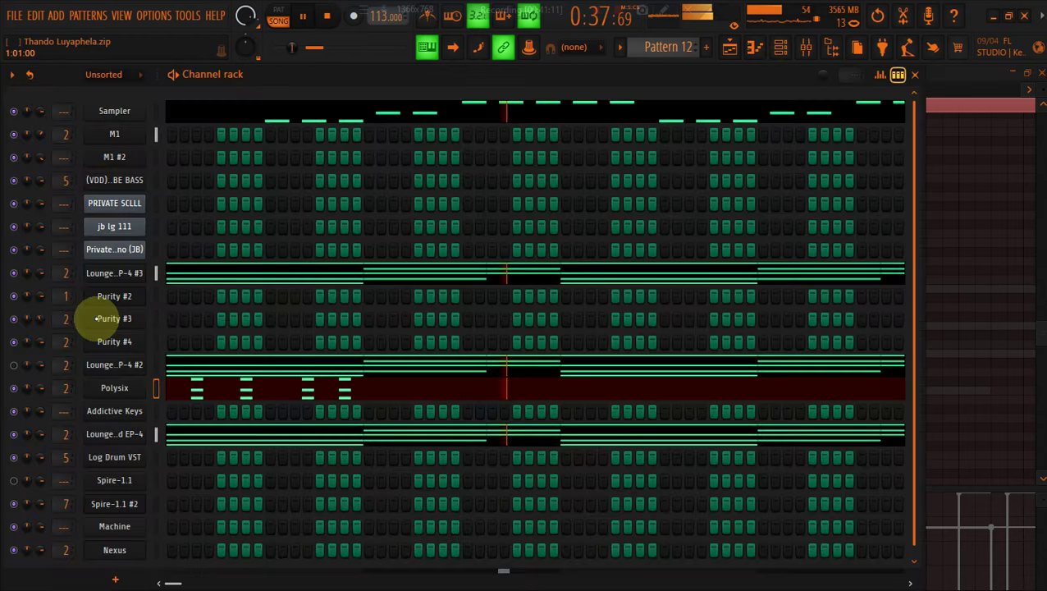
right_click(92, 387)
click(311, 386)
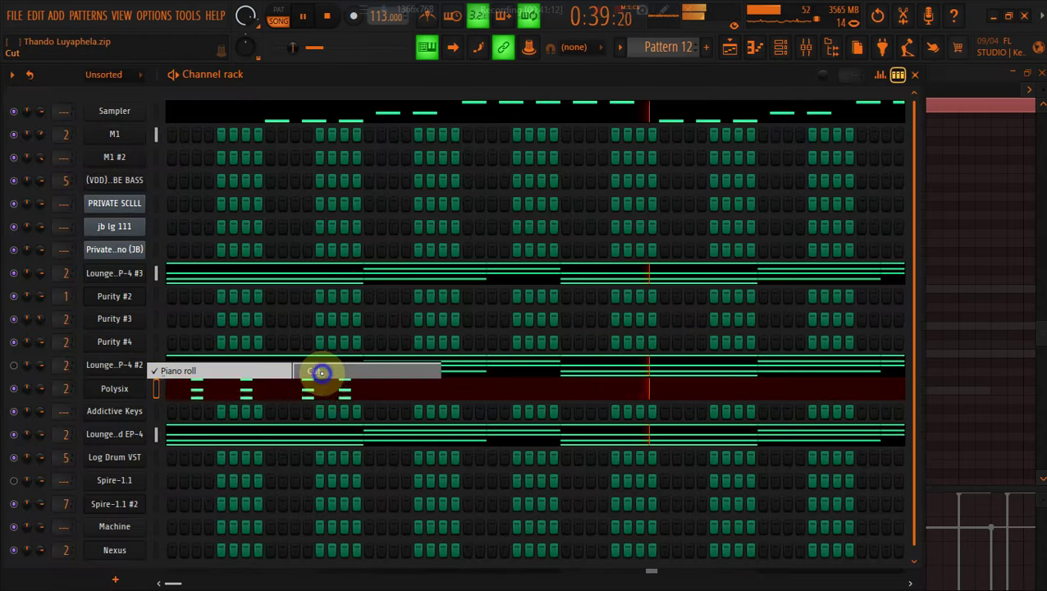
click(729, 47)
key(space)
key(space)
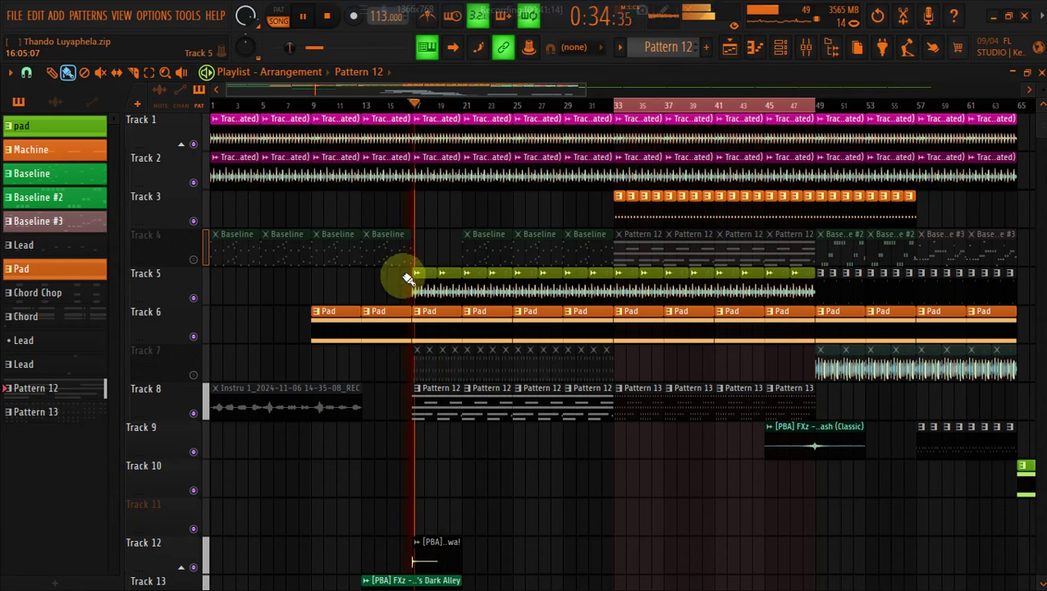
Paste the cut notes onto the Polysix channel in the Chord Chop pattern and unmute Track 7
double_click(418, 367)
click(780, 47)
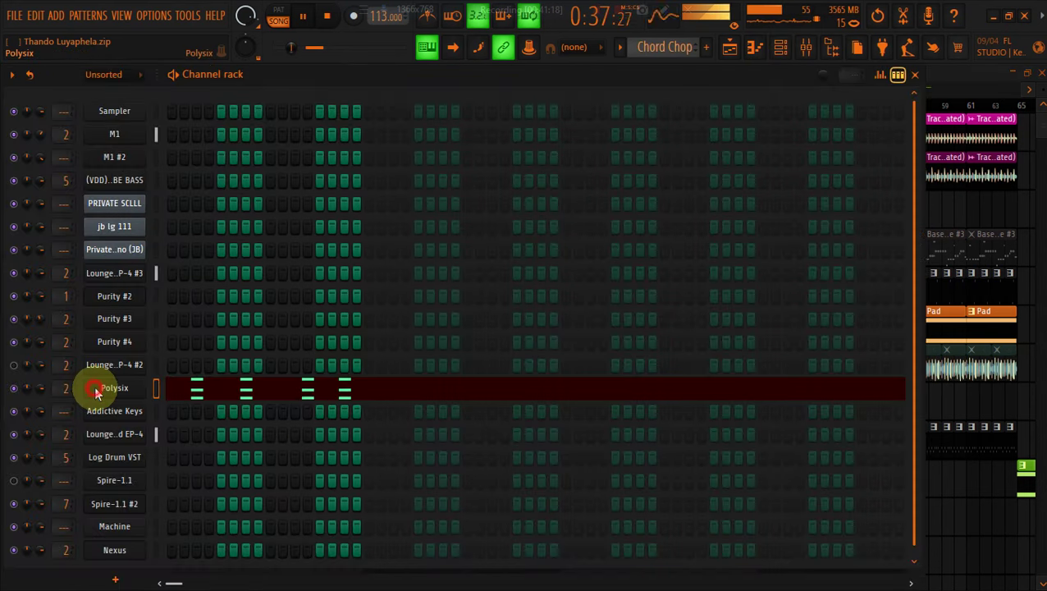
right_click(95, 392)
click(362, 400)
click(730, 47)
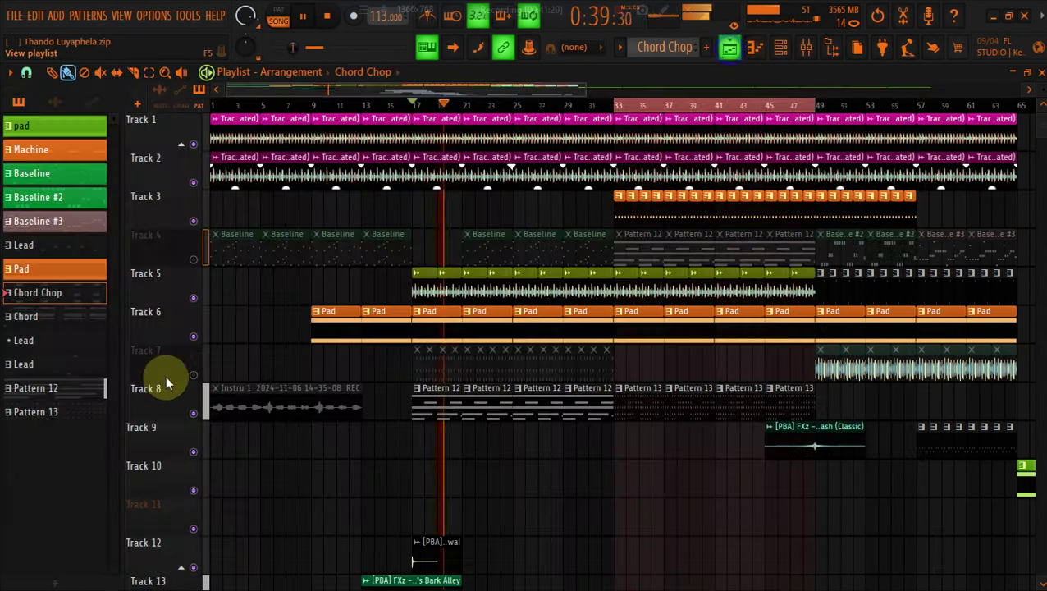
click(193, 375)
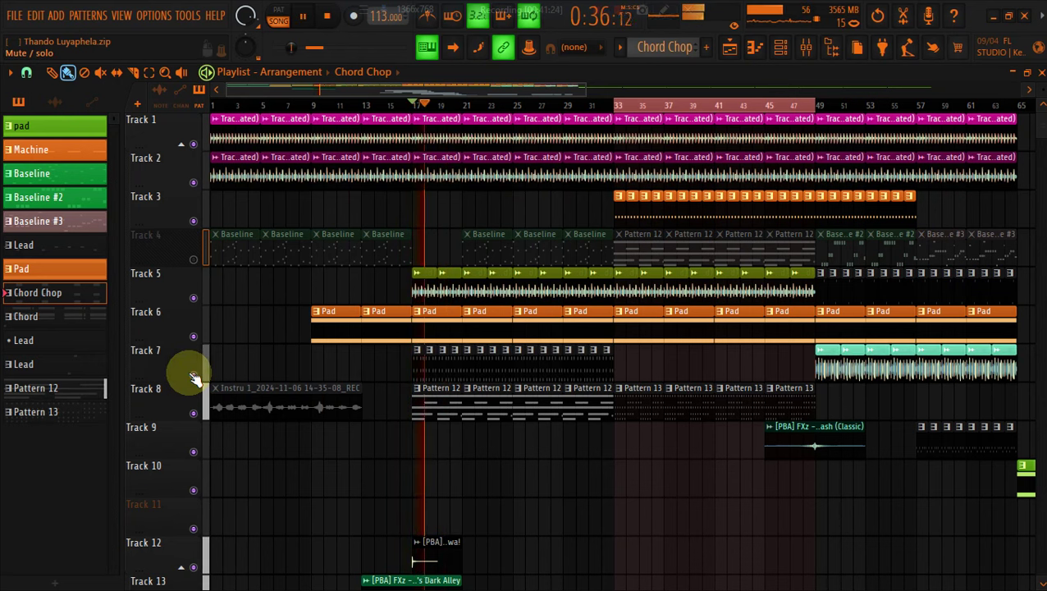
Try Chord Chop's Polysix notes an octave higher in the piano roll and lower them back
double_click(427, 376)
key(ctrl+Up)
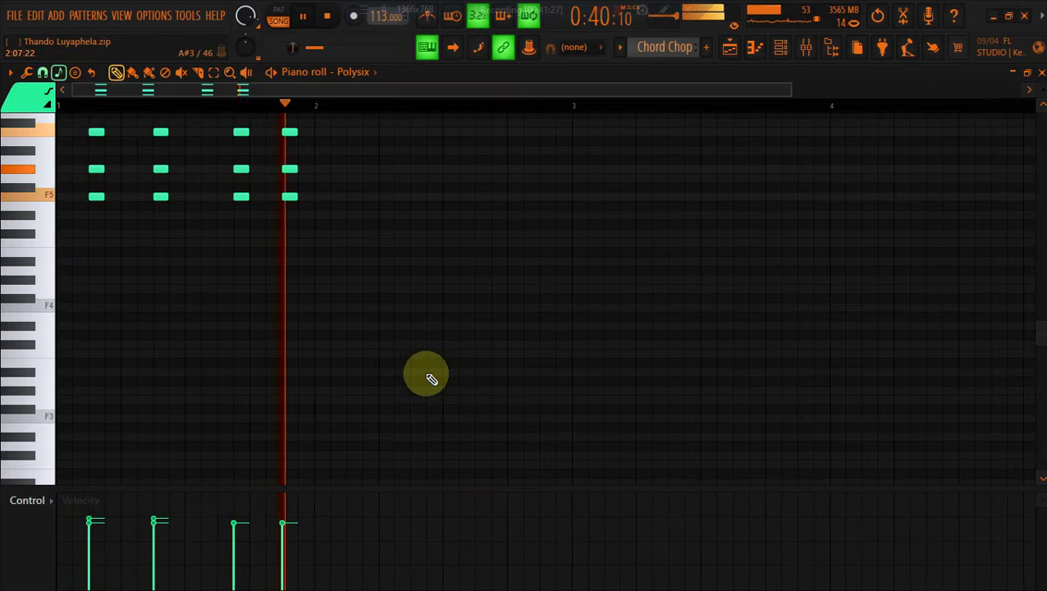
key(ctrl+Down)
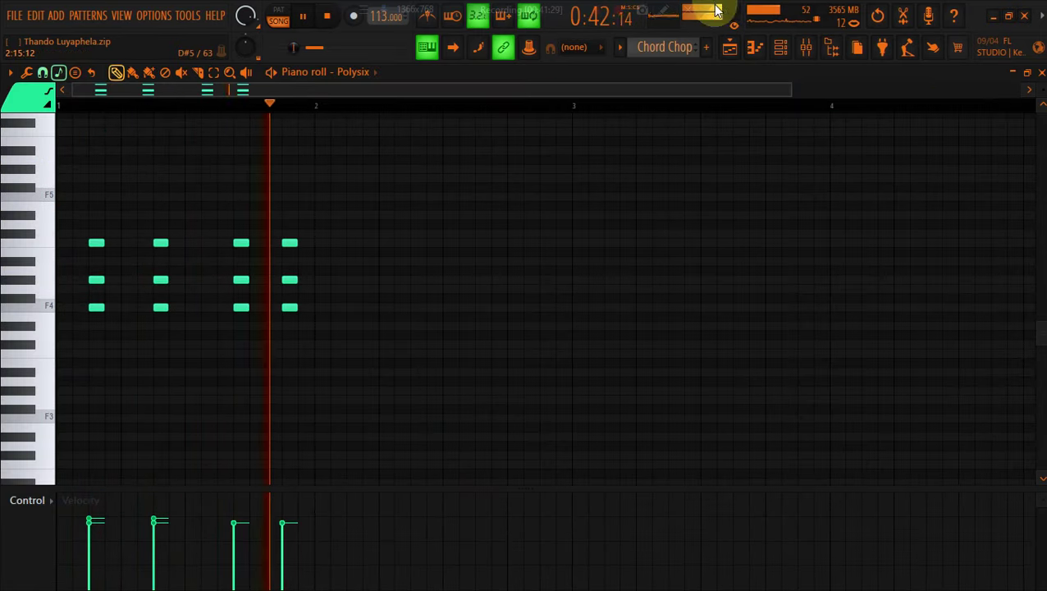
click(730, 48)
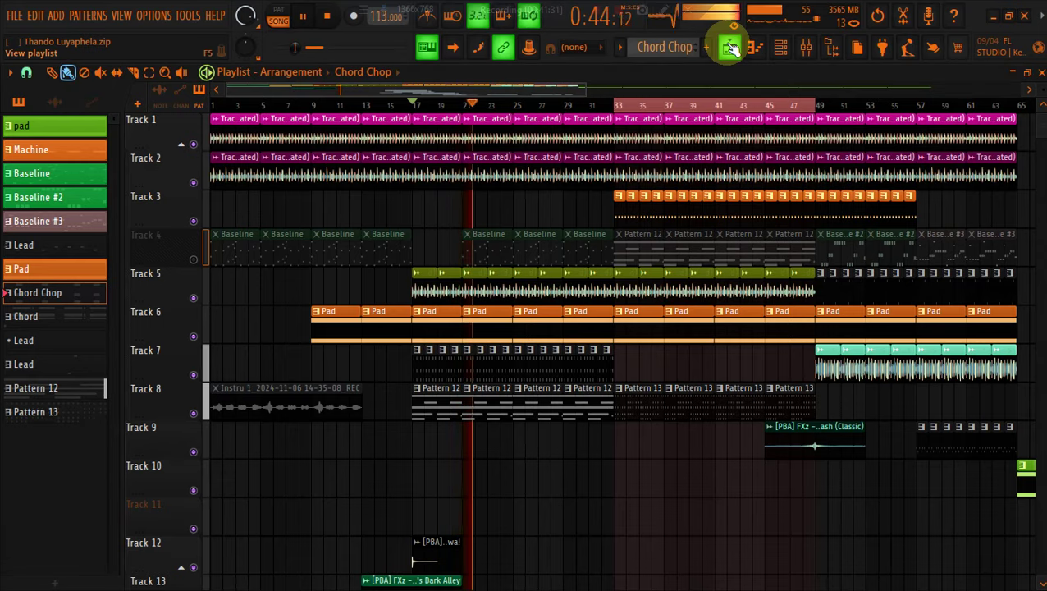
Delete the Baseline clips between bars 21 and 33 on Track 4 and unmute the track
right_click(590, 250)
right_click(517, 248)
right_click(491, 248)
right_click(194, 257)
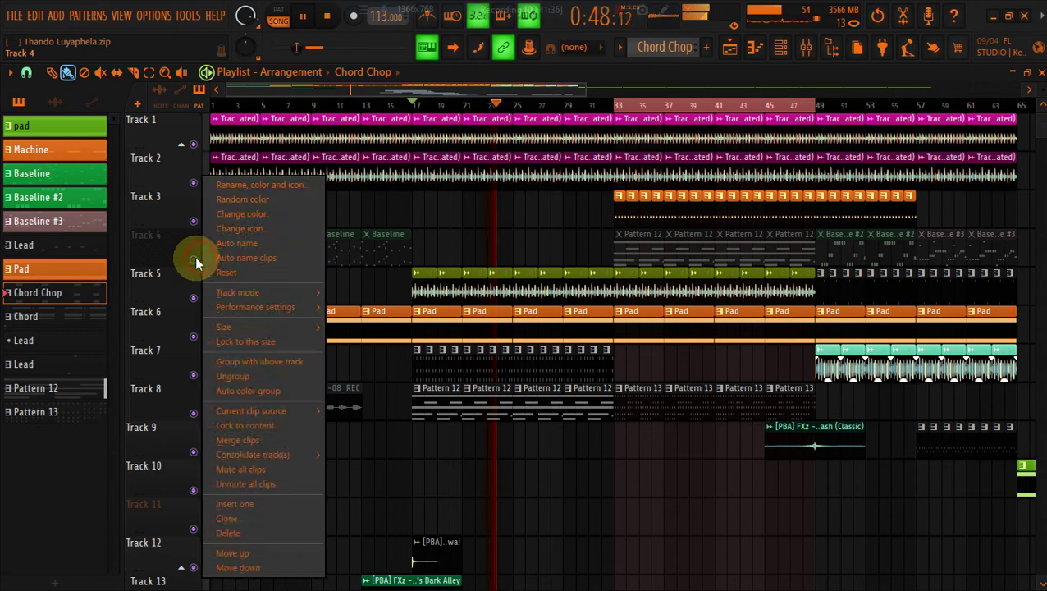
click(194, 259)
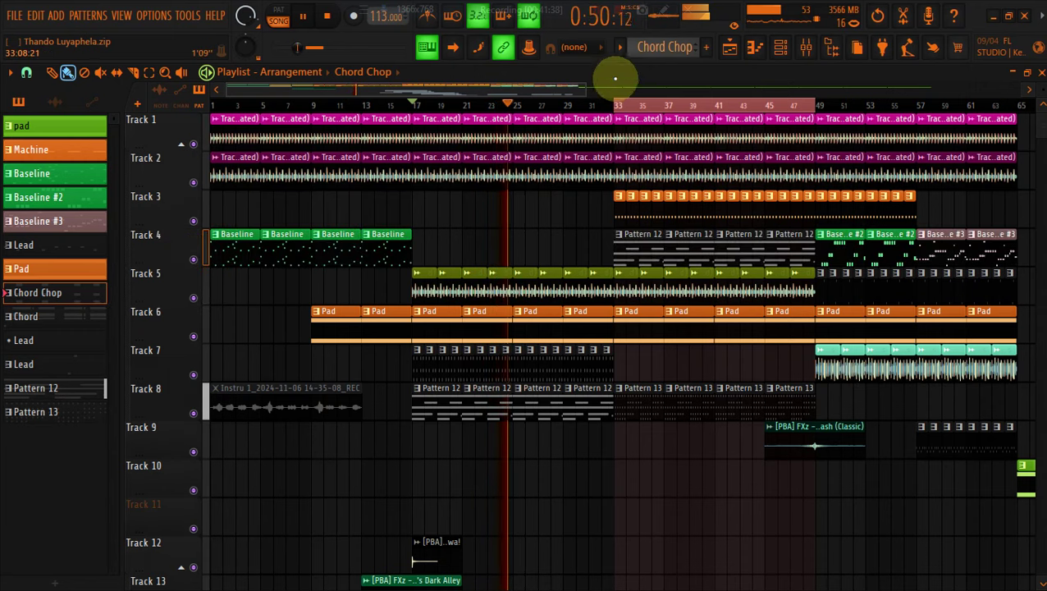
Paste the copied notes onto the Purity #2 channel of Pattern 13 and fill bars 33 to 49 of Track 8 with its clips
click(614, 105)
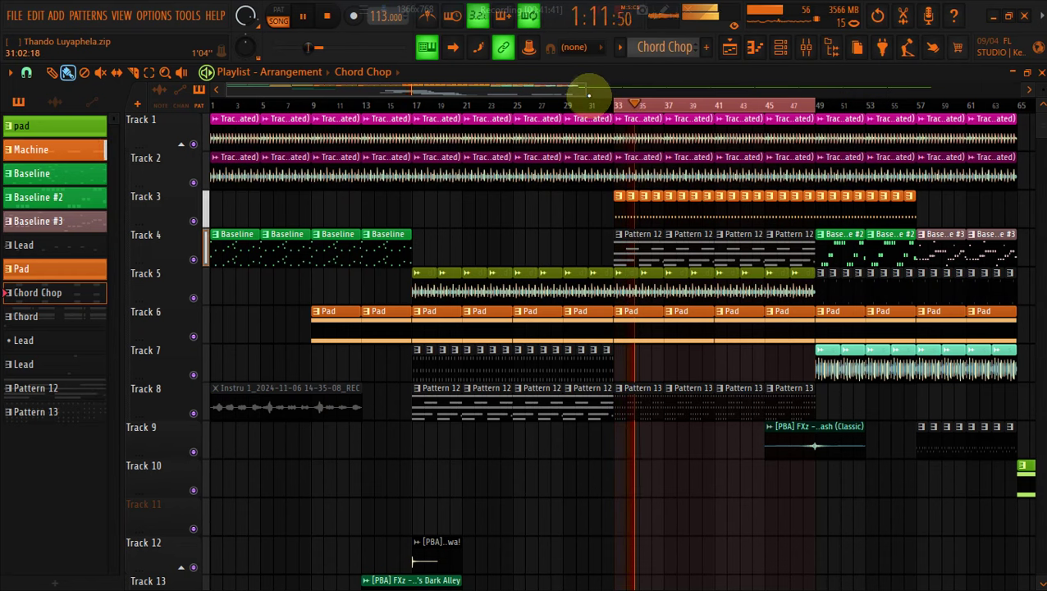
click(638, 400)
click(771, 48)
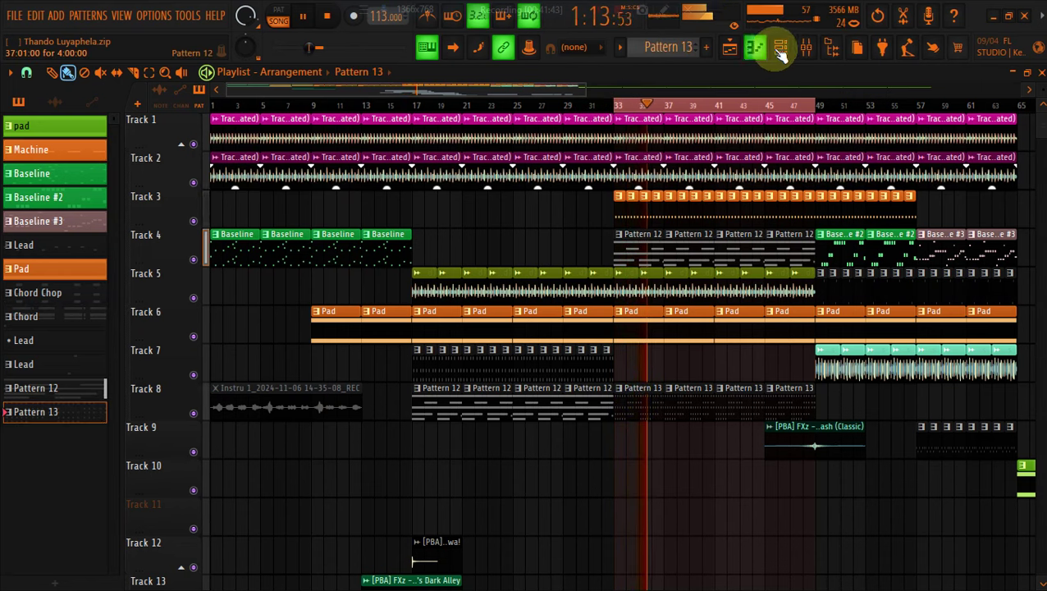
right_click(129, 297)
click(332, 327)
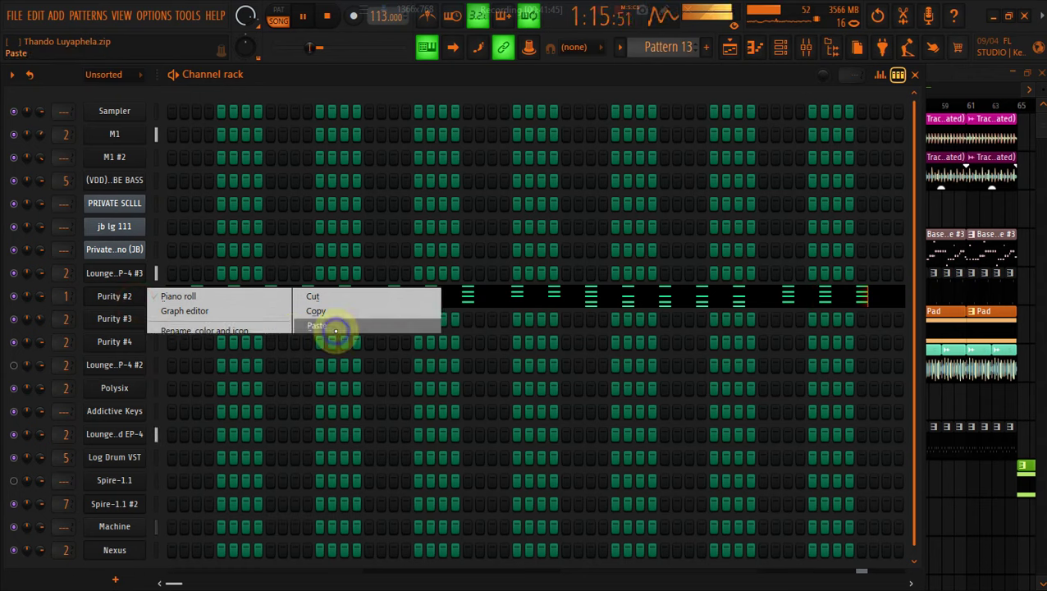
click(732, 50)
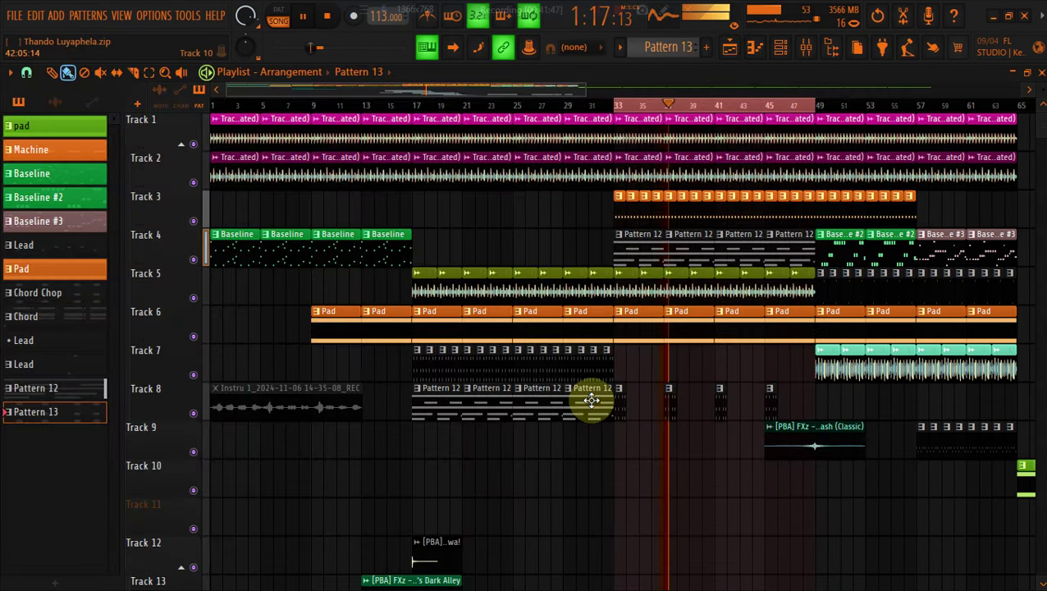
drag(637, 409, 809, 404)
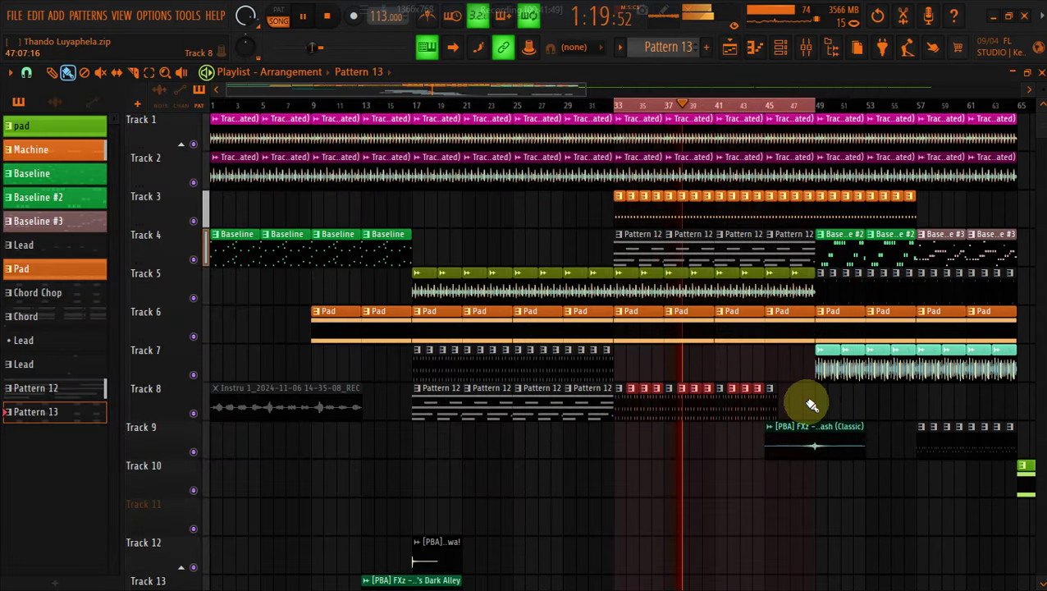
Raise Pattern 13's Purity #2 chords an octave in the piano roll and try them one step earlier before moving them back in time
double_click(795, 408)
key(ctrl+Up)
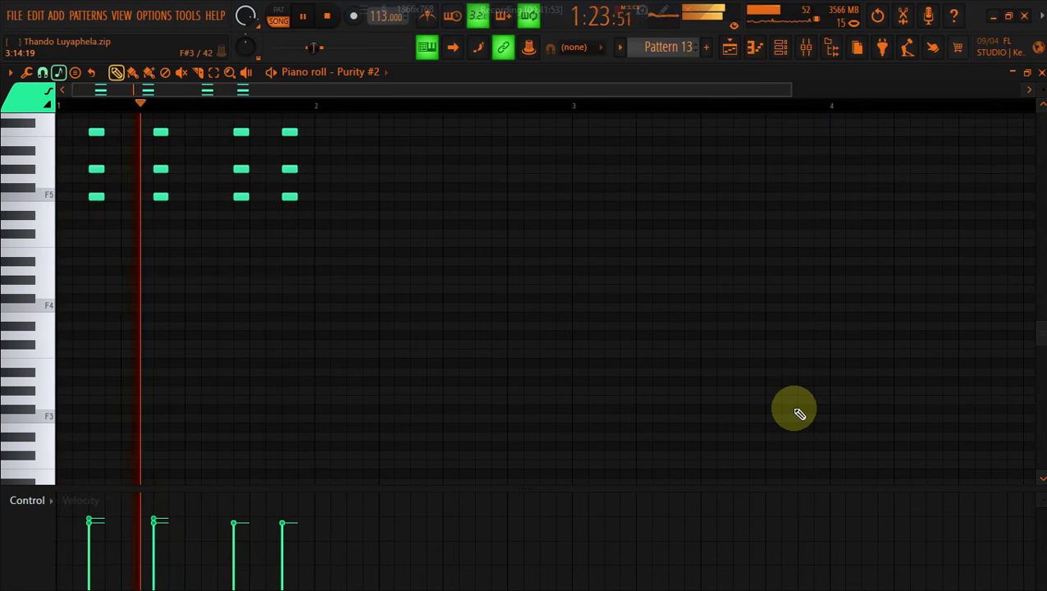
key(shift+Left)
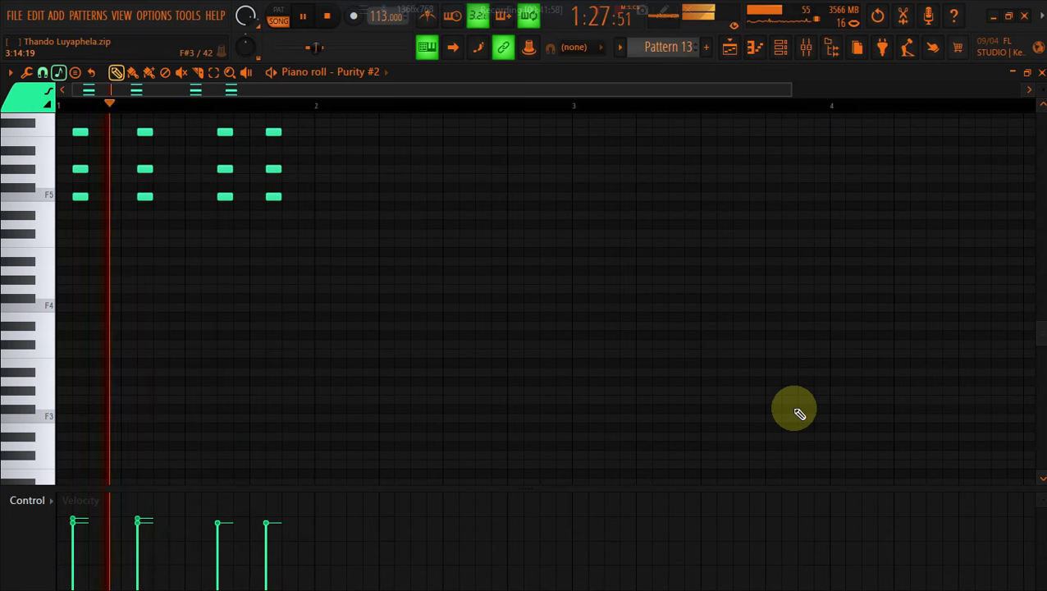
key(shift+Right)
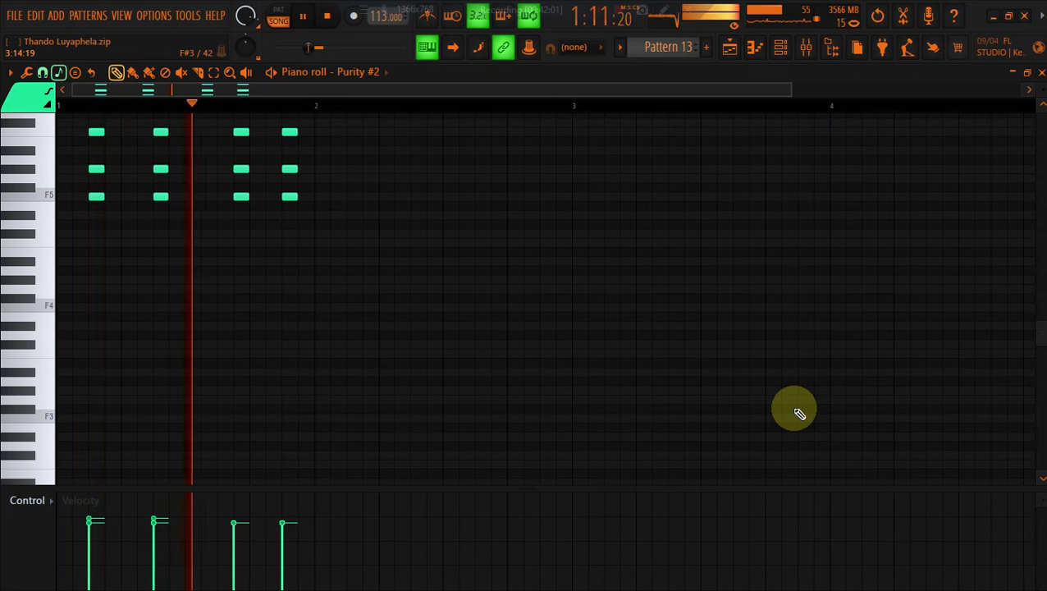
Move the second Purity #2 chord one step earlier and place a copy of it at step 9 of bar 1
click(213, 73)
drag(164, 114, 172, 172)
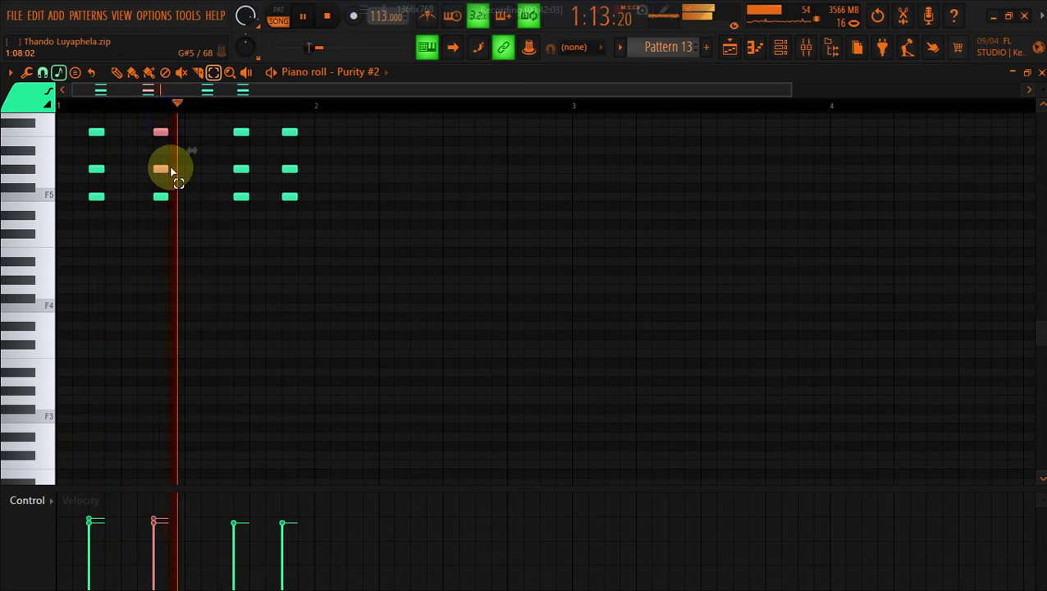
drag(159, 110, 171, 221)
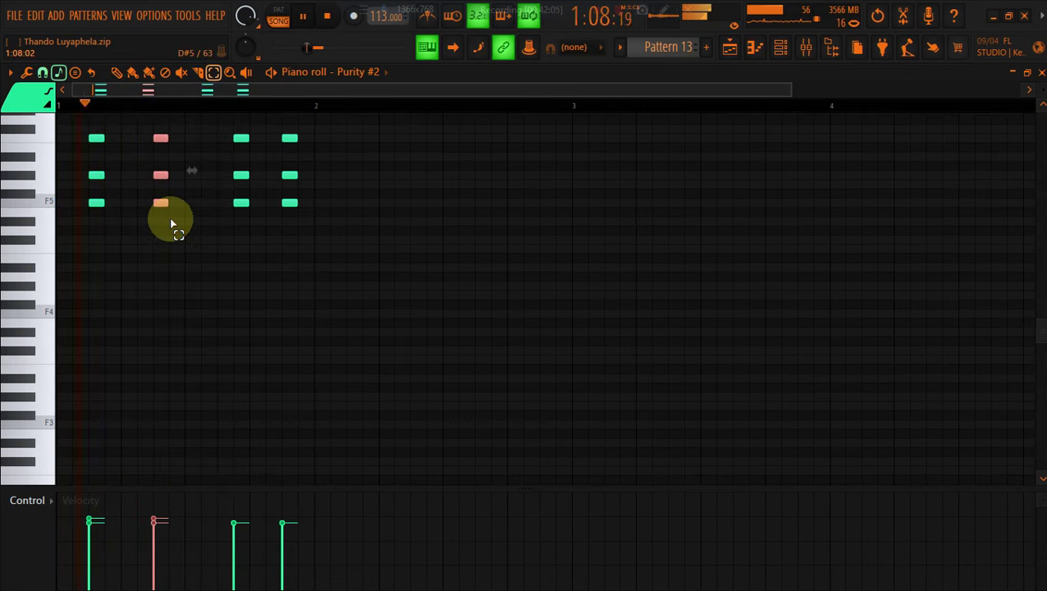
key(shift+Left)
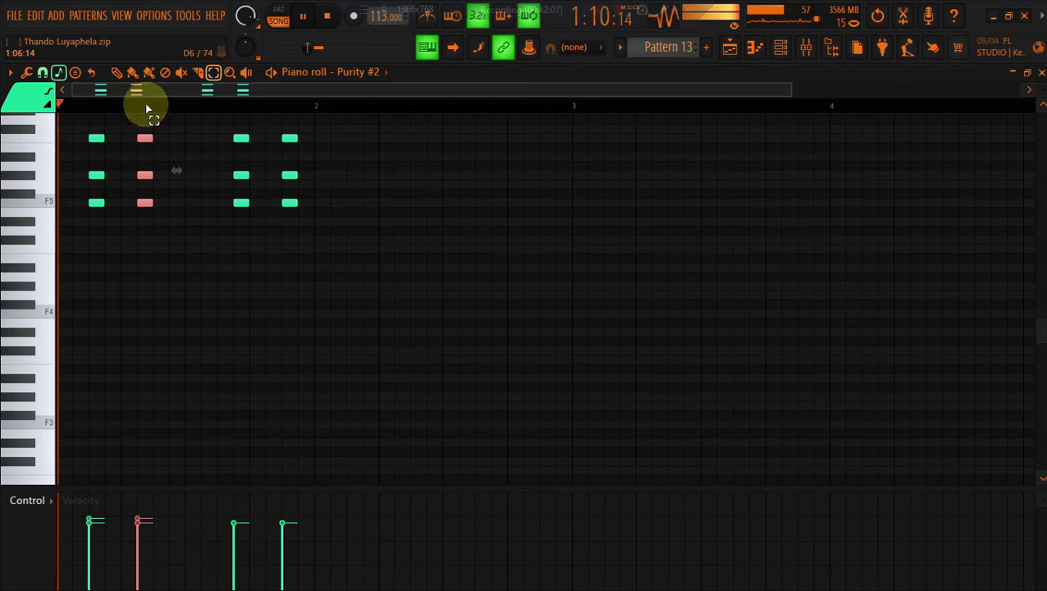
click(132, 73)
drag(143, 140, 192, 136)
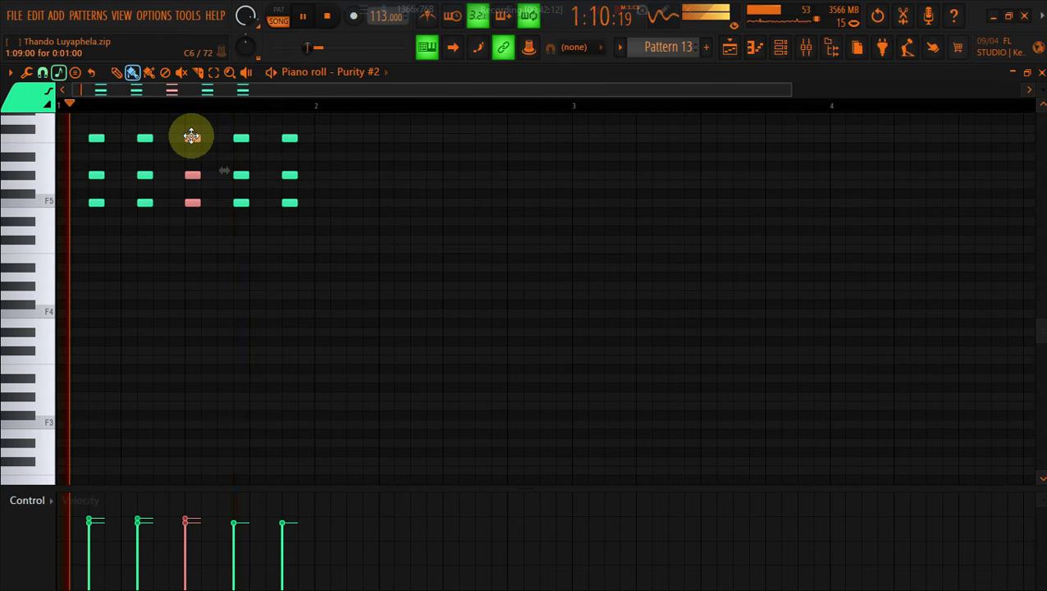
Lower all of Pattern 13's Purity #2 chords by an octave and return to the playlist
ctrl+click(255, 376)
key(ctrl+a)
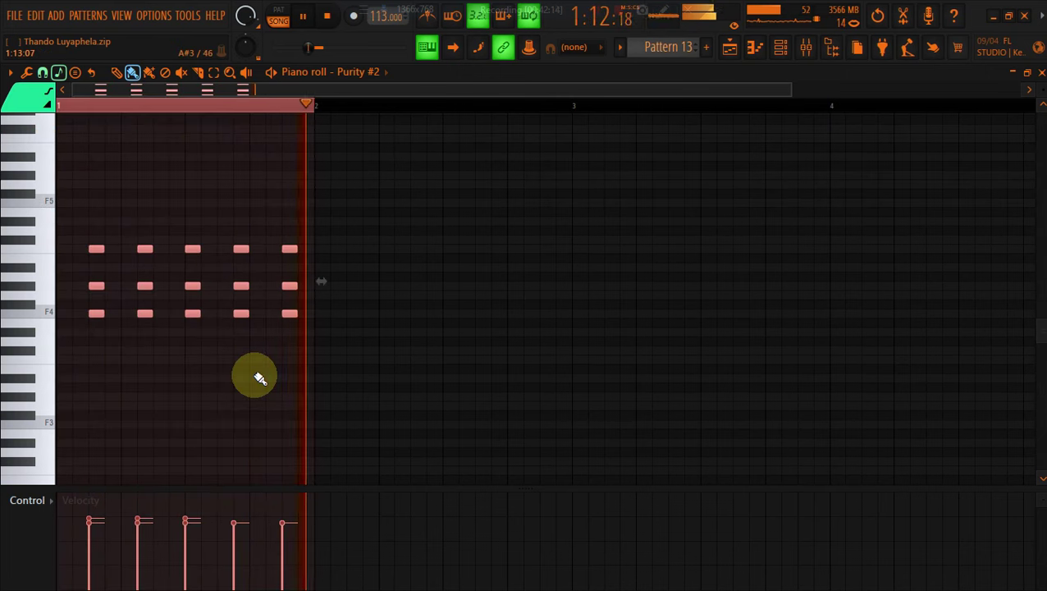
click(741, 46)
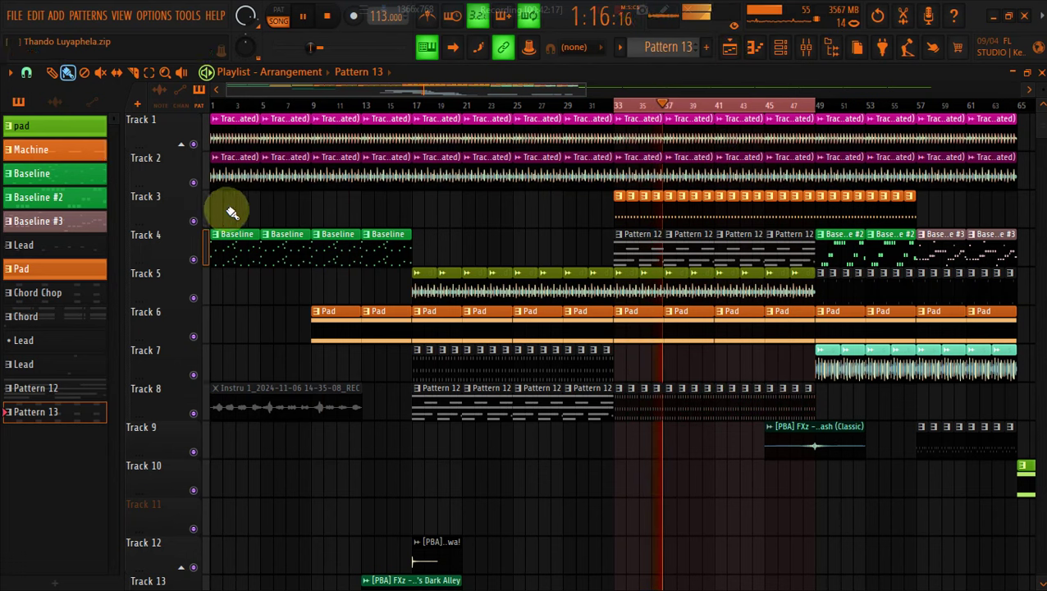
Compare the arrangement with Track 3 muted and unmuted, and jump song playback to bar 48
click(197, 218)
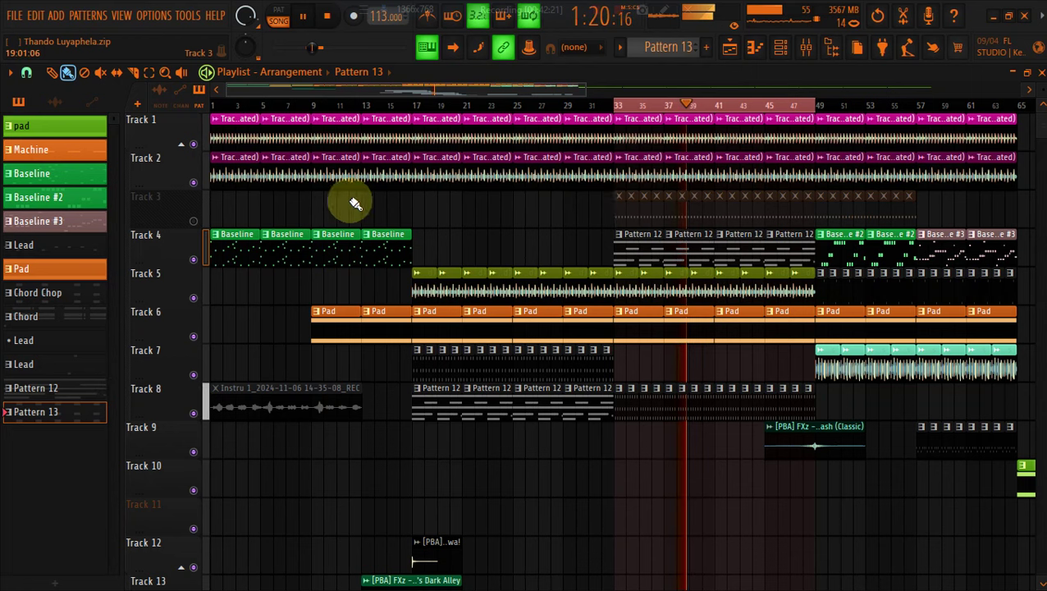
click(195, 219)
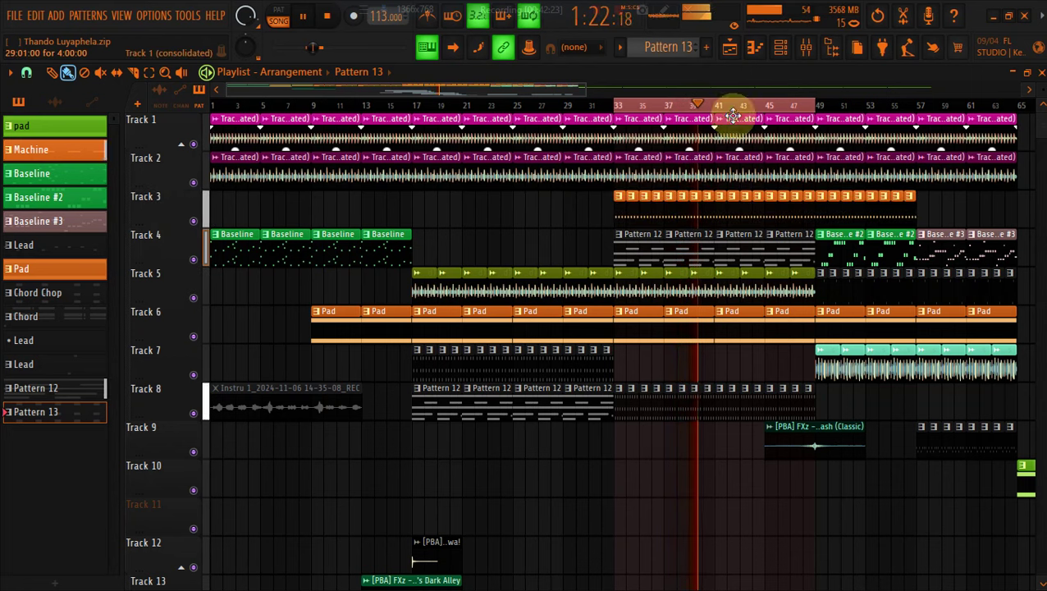
click(808, 106)
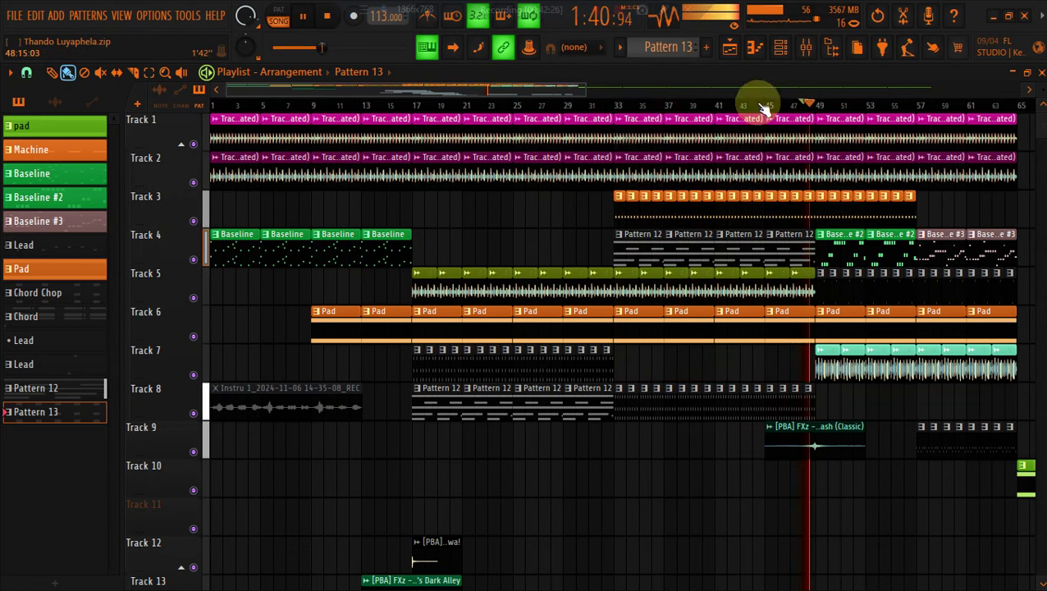
Remove the Machine clips from bars 33 to 49 on Track 3 and extend the remaining ones up to bar 65
drag(586, 90, 668, 97)
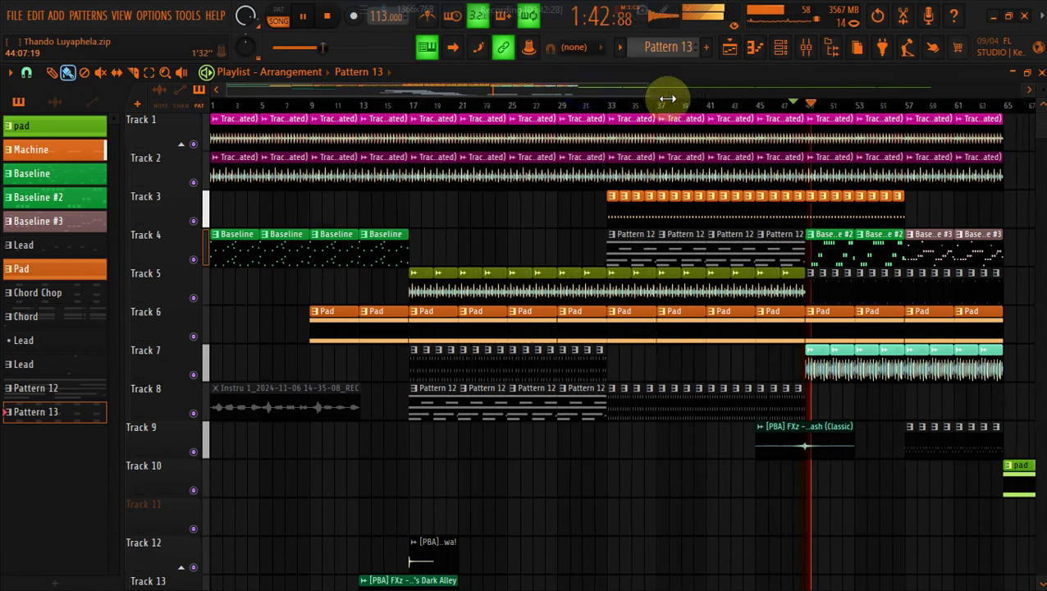
drag(519, 205, 699, 210)
click(781, 213)
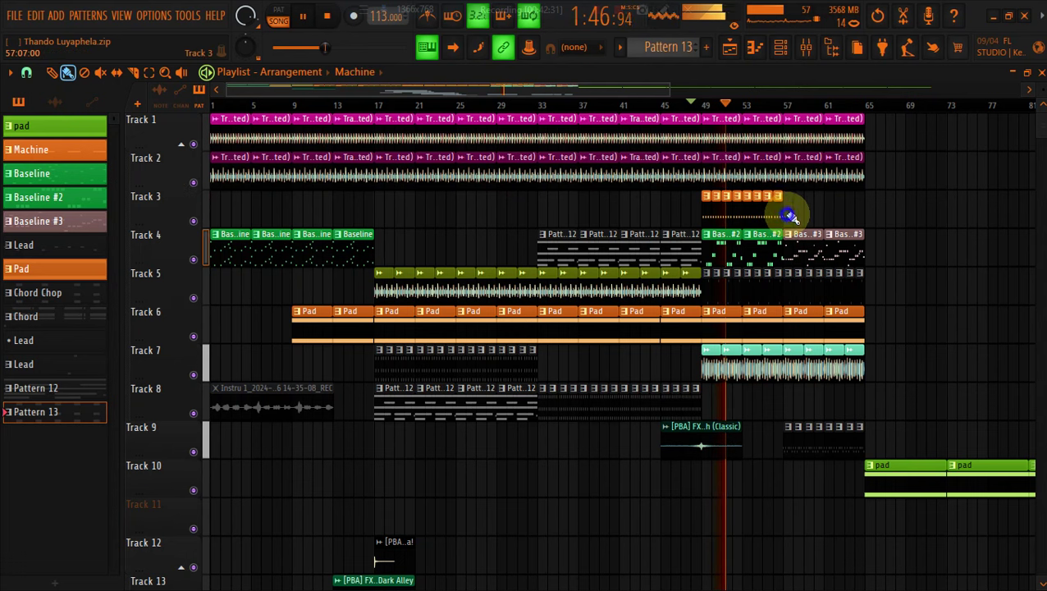
drag(789, 215, 873, 212)
right_click(873, 206)
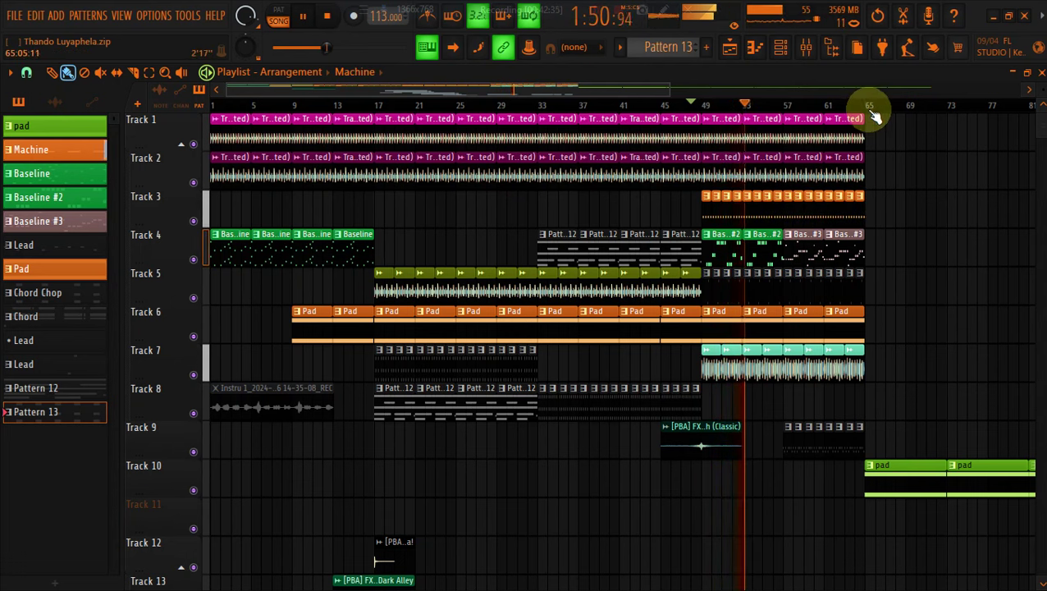
Select bars 1 to 65 of the arrangement for looped playback and reduce the playlist track height
drag(871, 105, 77, 158)
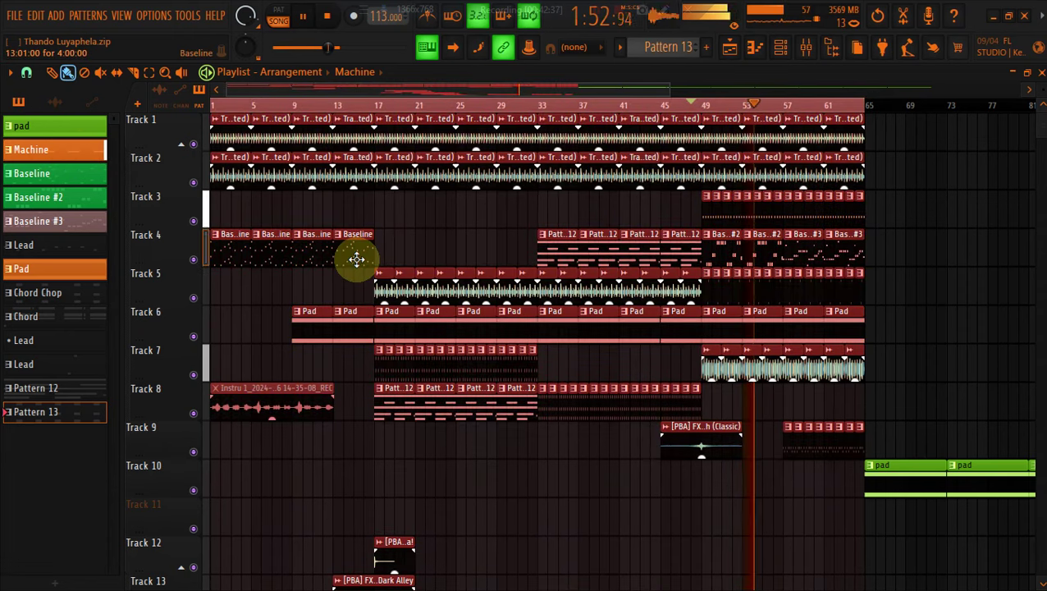
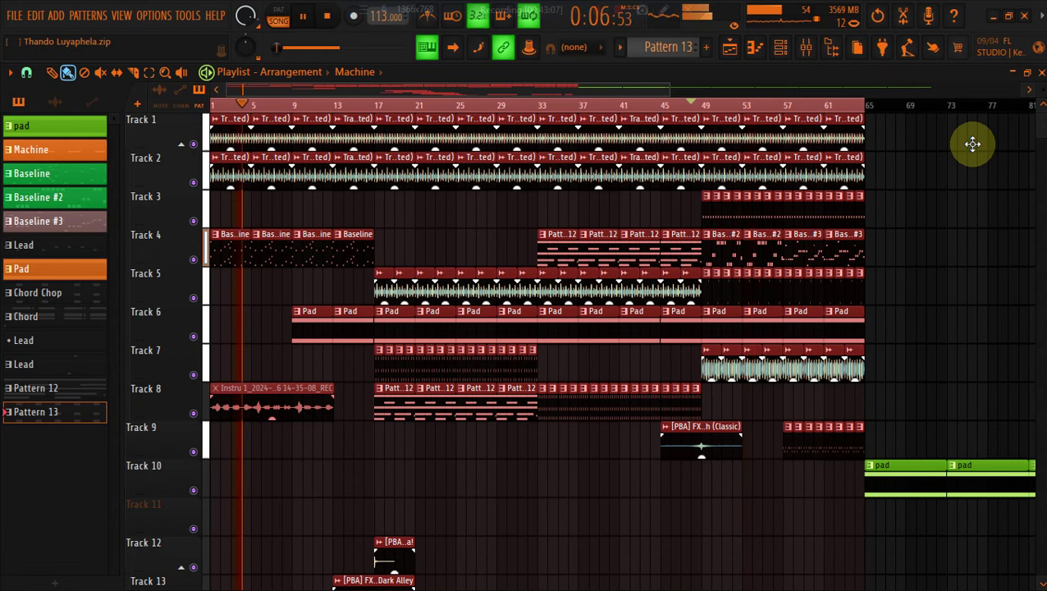
mouse_move(1038, 86)
mouse_down()
mouse_move(1037, 118)
mouse_move(1038, 104)
mouse_up()
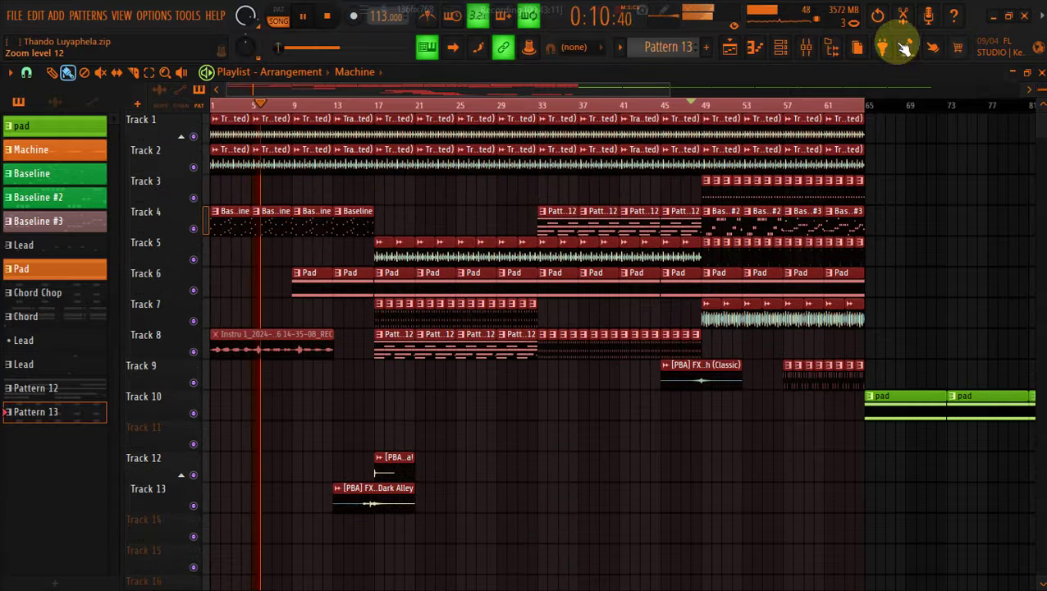
Turn the effects on mixer Insert 3 back on by soloing its Pitcher slot and releasing the solo
click(807, 46)
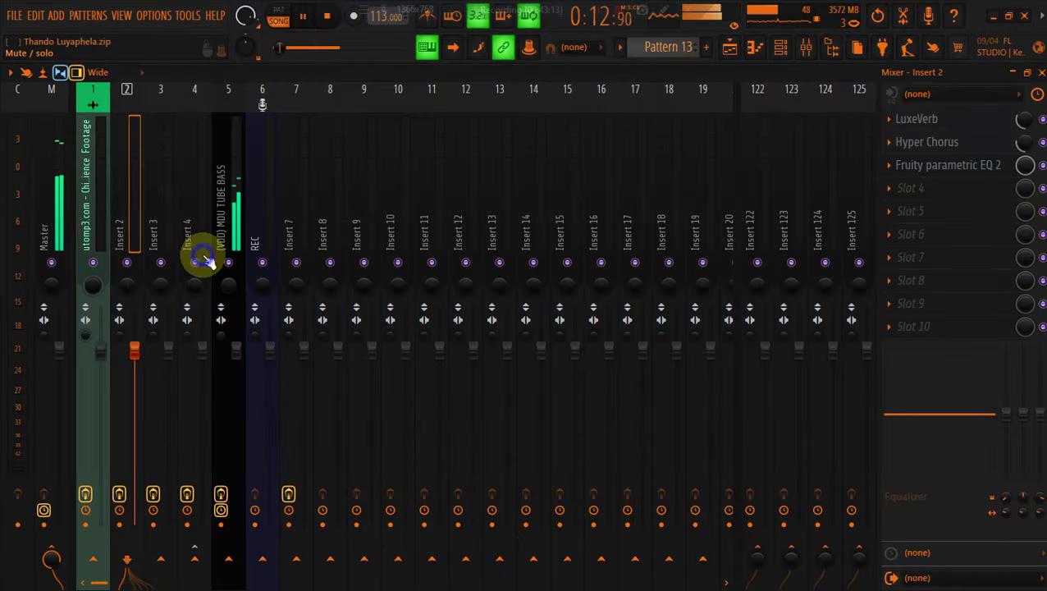
click(730, 47)
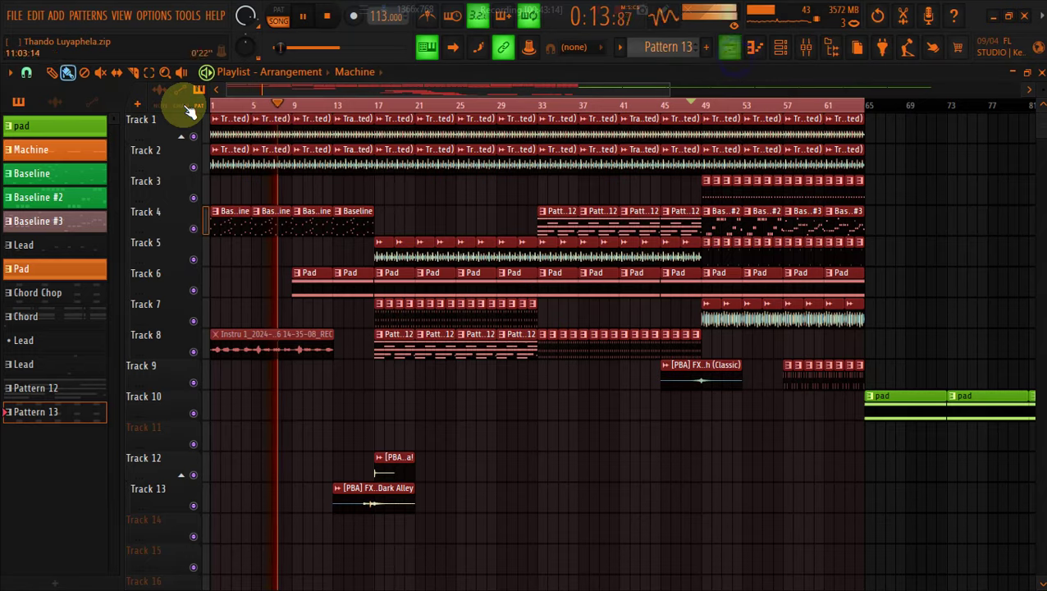
click(807, 46)
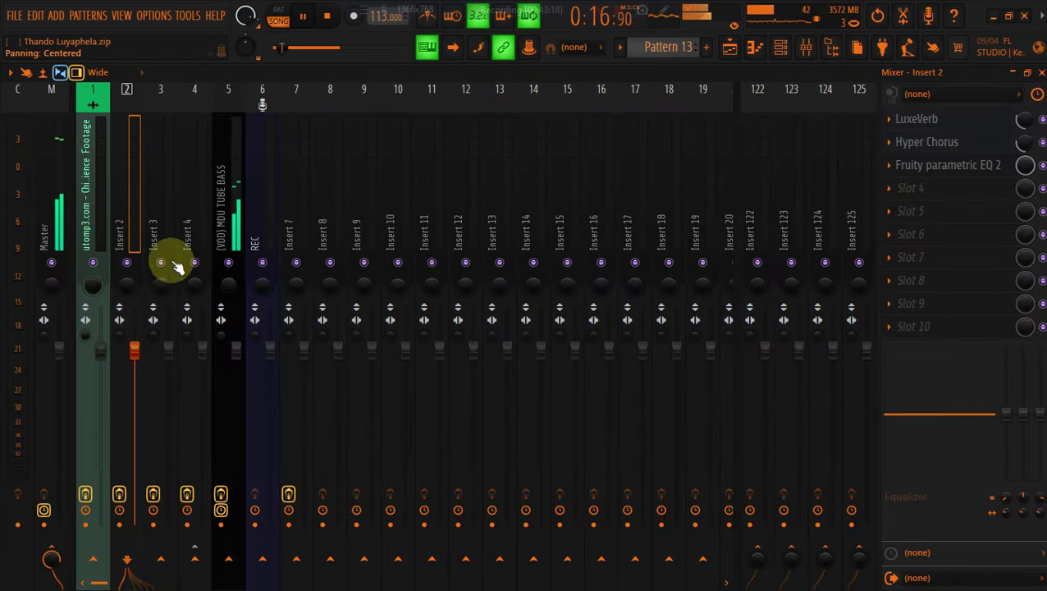
right_click(180, 231)
right_click(1042, 120)
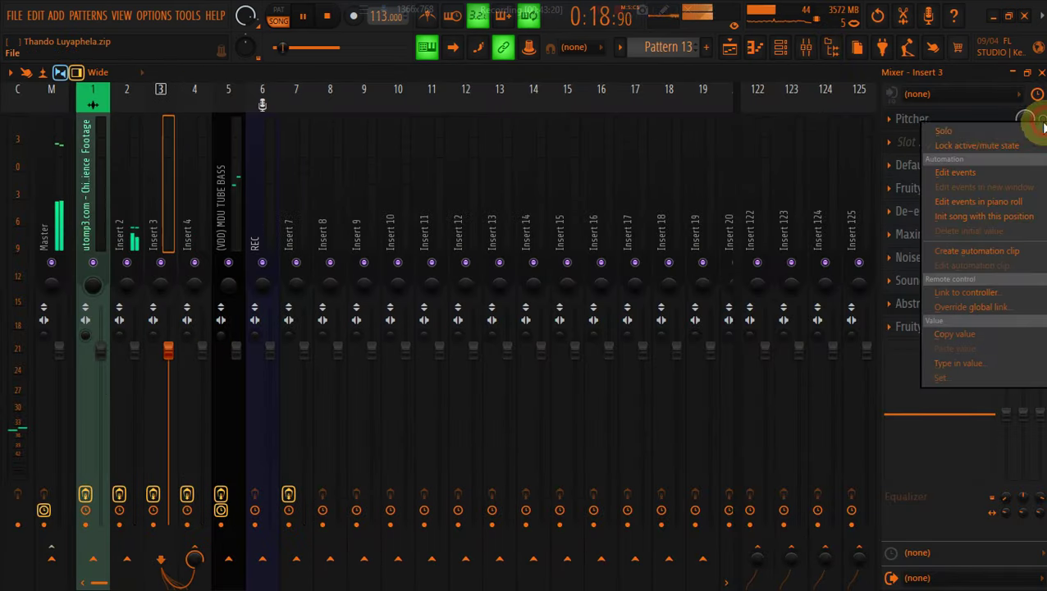
click(943, 130)
right_click(1027, 119)
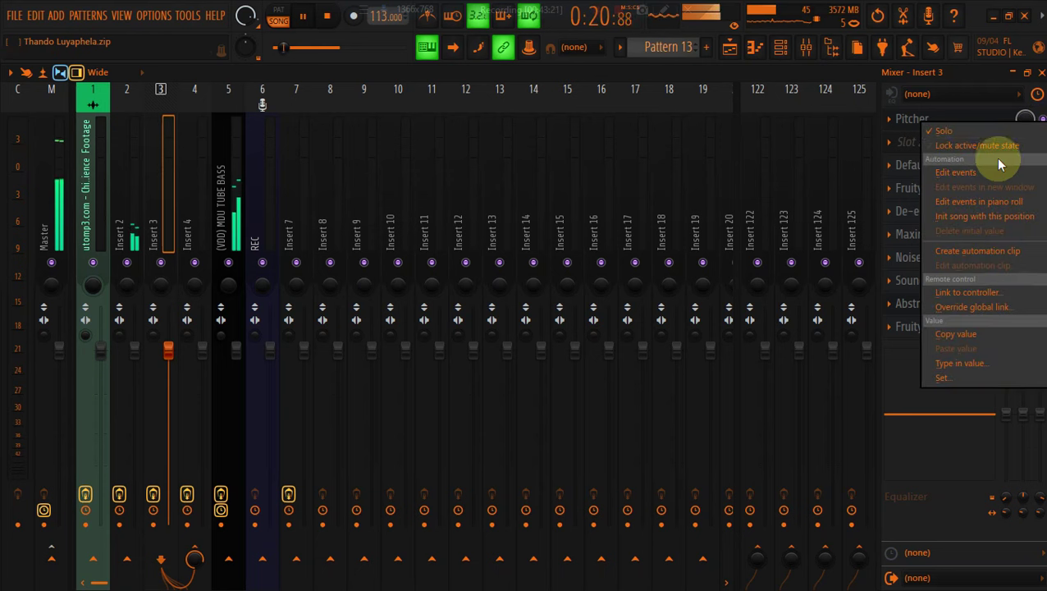
click(970, 133)
Turn the effects on mixer Insert 4 back on by soloing its Pitcher slot and releasing the solo
click(194, 204)
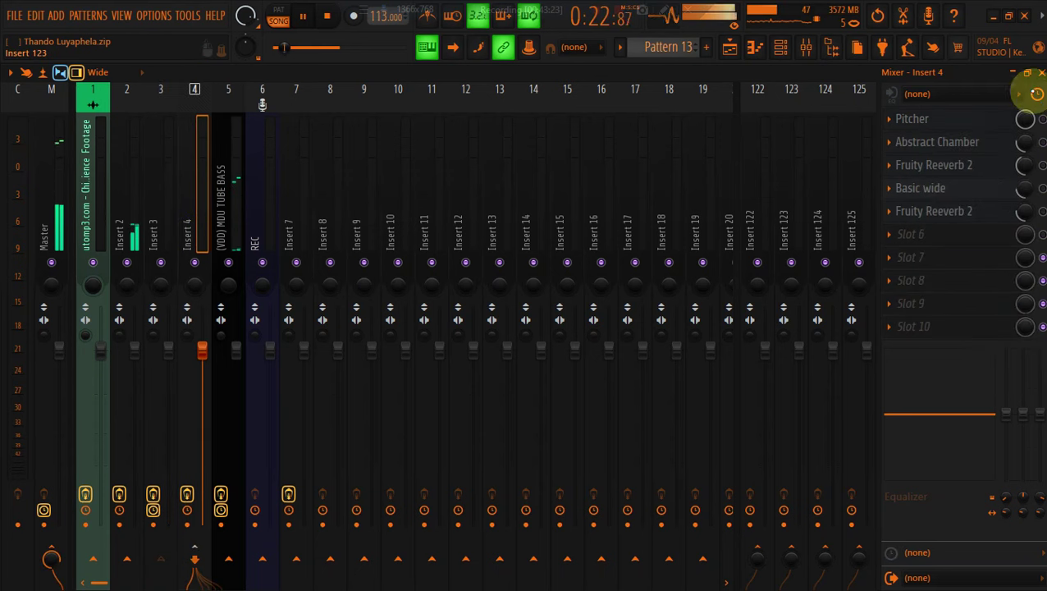
right_click(1031, 113)
click(1039, 120)
right_click(1039, 117)
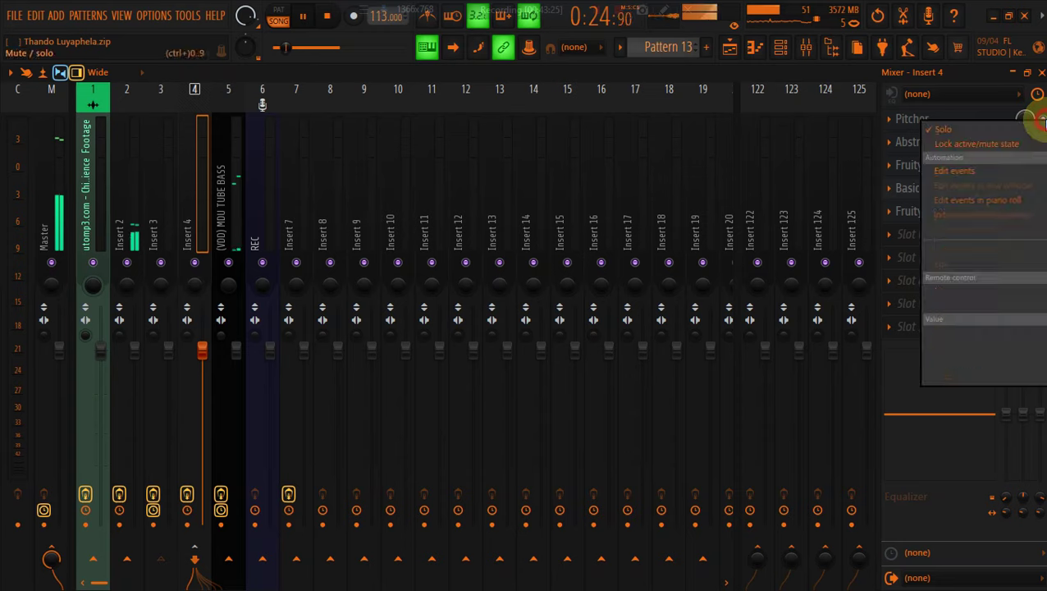
click(1026, 130)
Unmute the Instru 1 recording at the start of Track 8 and bring the recordings on Tracks 17 to 29 into view
click(725, 49)
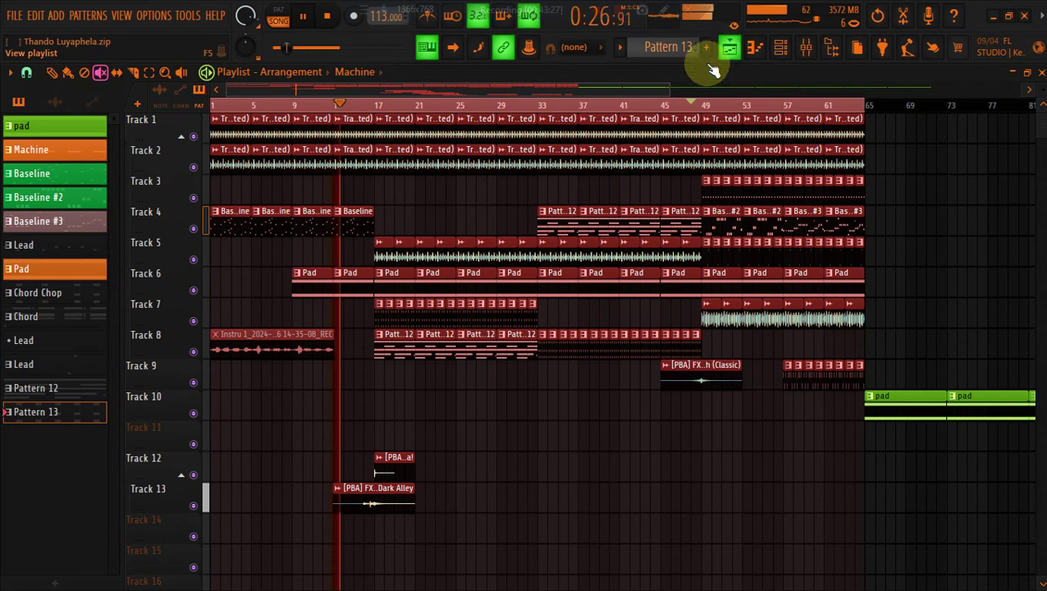
click(303, 351)
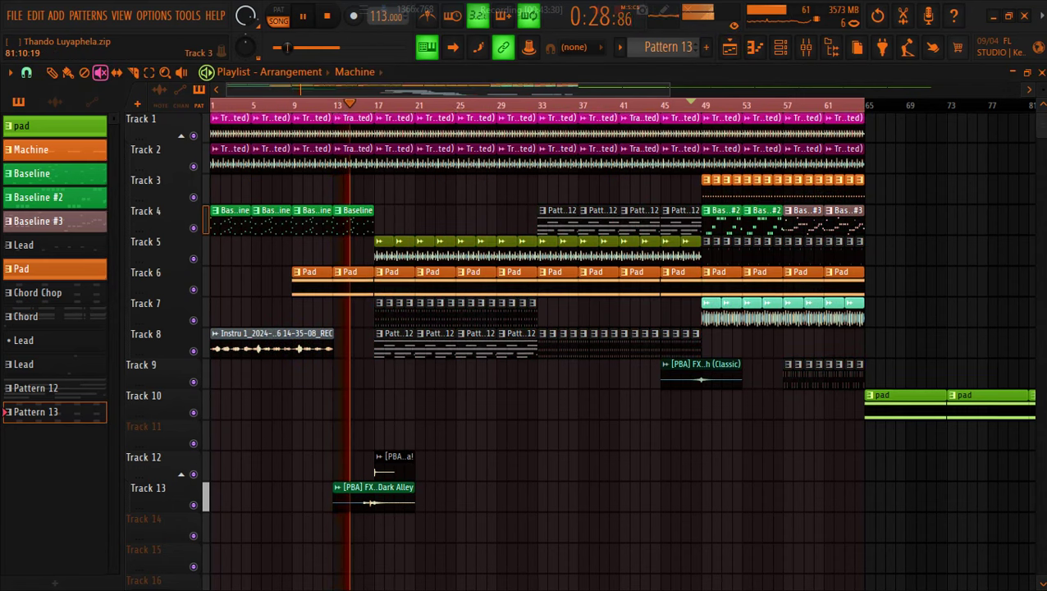
scroll(574, 344, down, 10)
scroll(575, 345, down, 1)
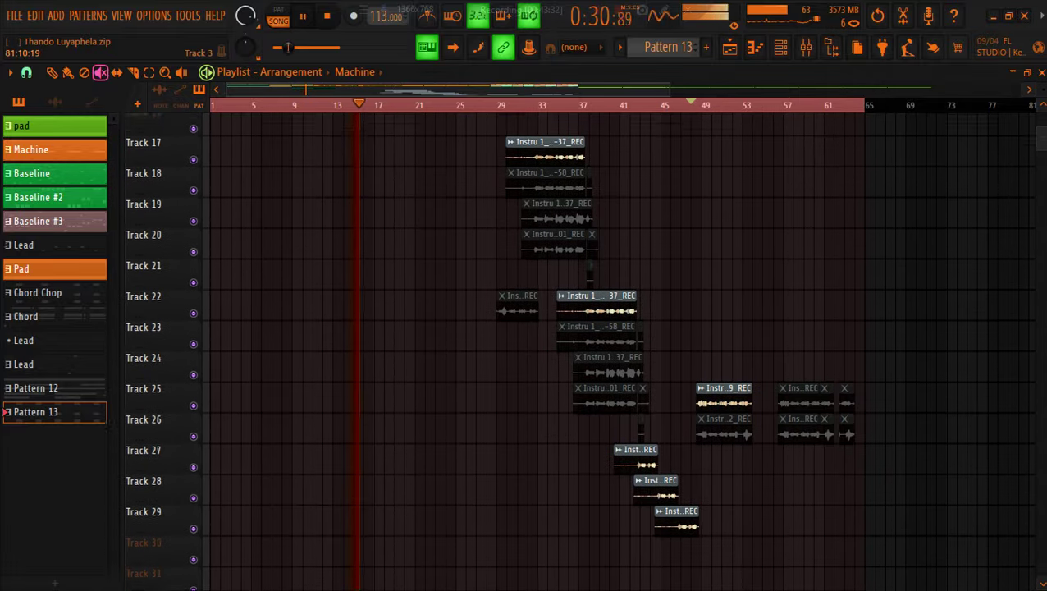
Unmute the Instru 1 recording on Track 25 near bar 57
scroll(946, 149, up, 2)
right_click(795, 419)
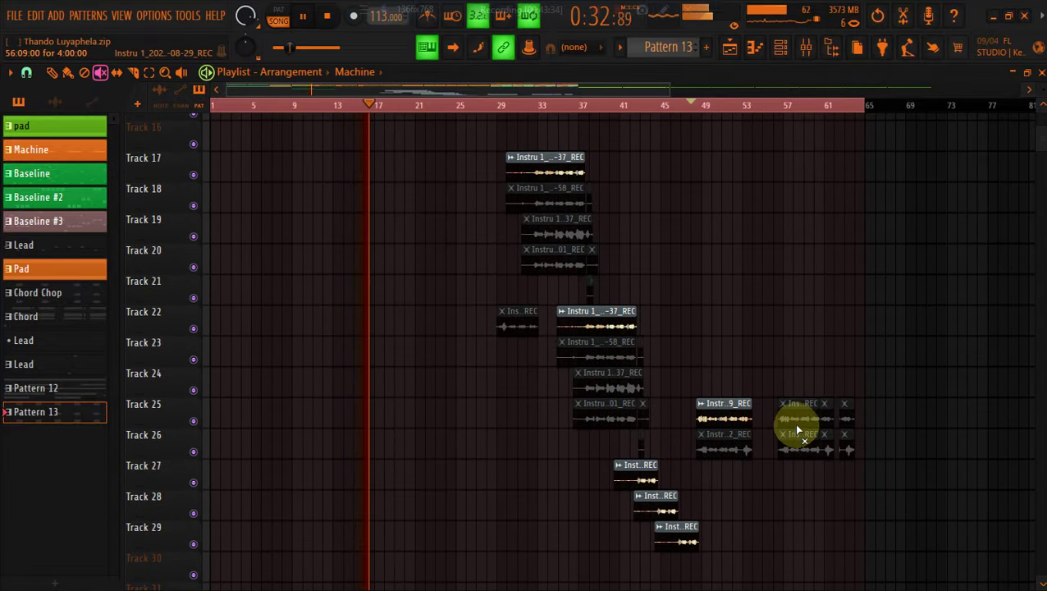
click(801, 414)
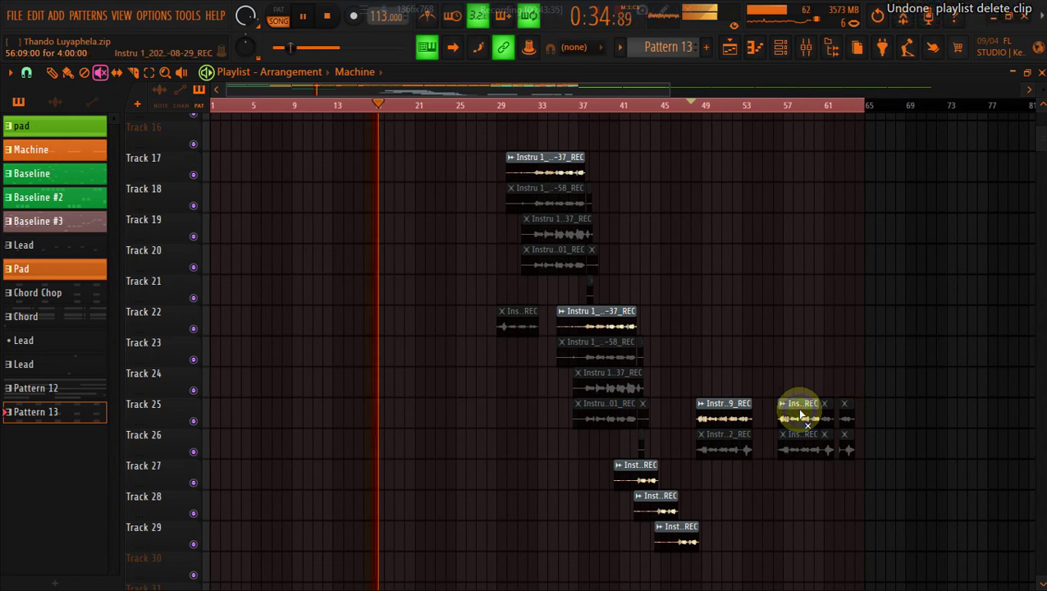
Select all recordings on Tracks 17 to 29 and move them to Tracks 9 to 21, with the earliest starting at bar 17
click(148, 72)
drag(485, 156, 888, 573)
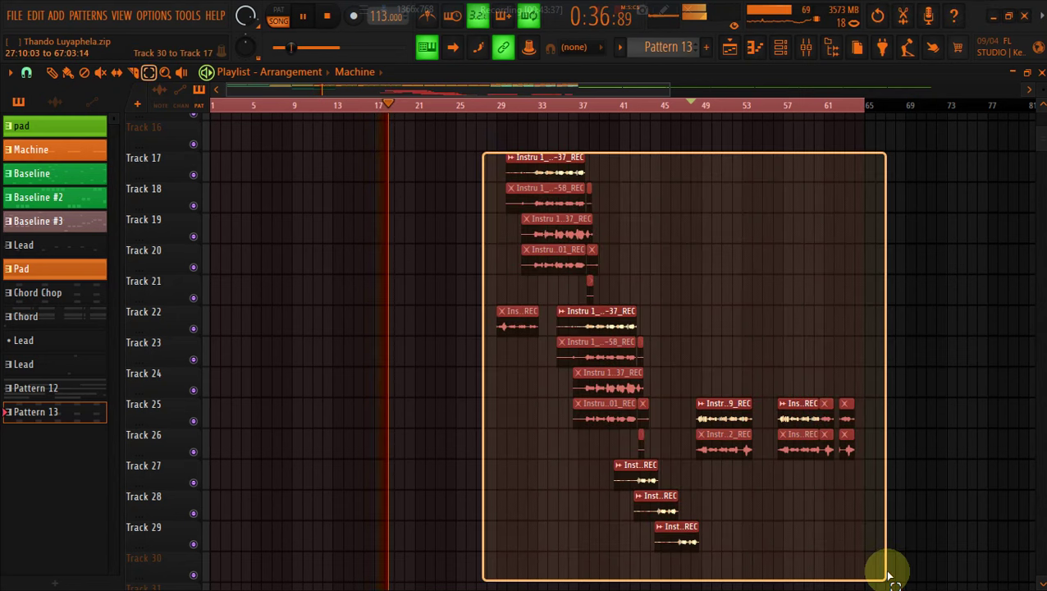
click(68, 72)
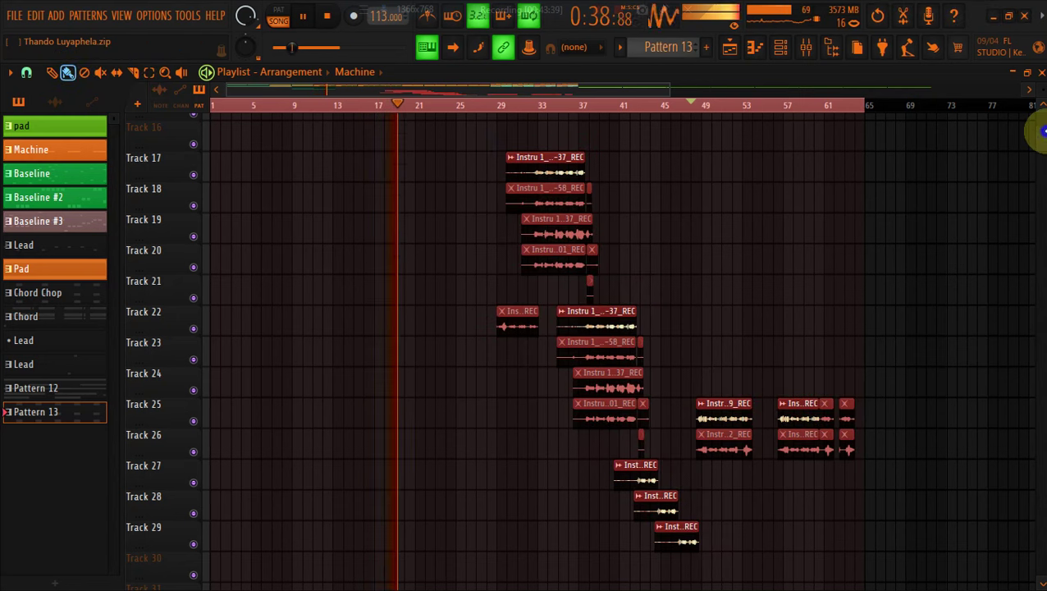
scroll(685, 521, up, 5)
key(shift+Up)
key(shift+Up)
key(shift+Up)
key(shift+Up)
key(shift+Up)
key(shift+Up)
key(shift+Up)
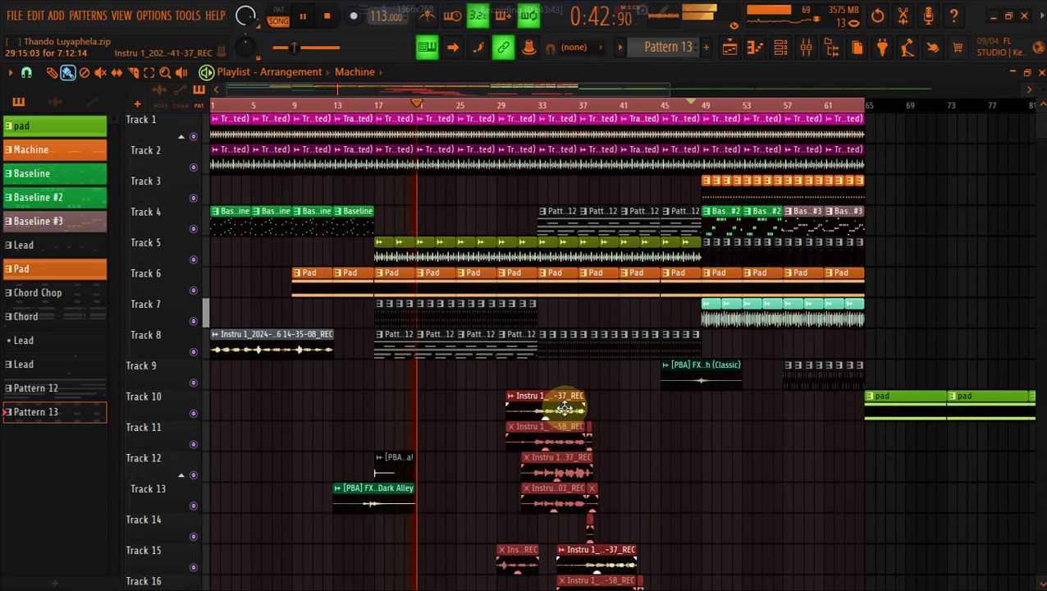
drag(560, 402, 431, 371)
Delete the Qwa! and Dark Alley FX clips from Tracks 12 and 13 and clear the clip selection
click(379, 475)
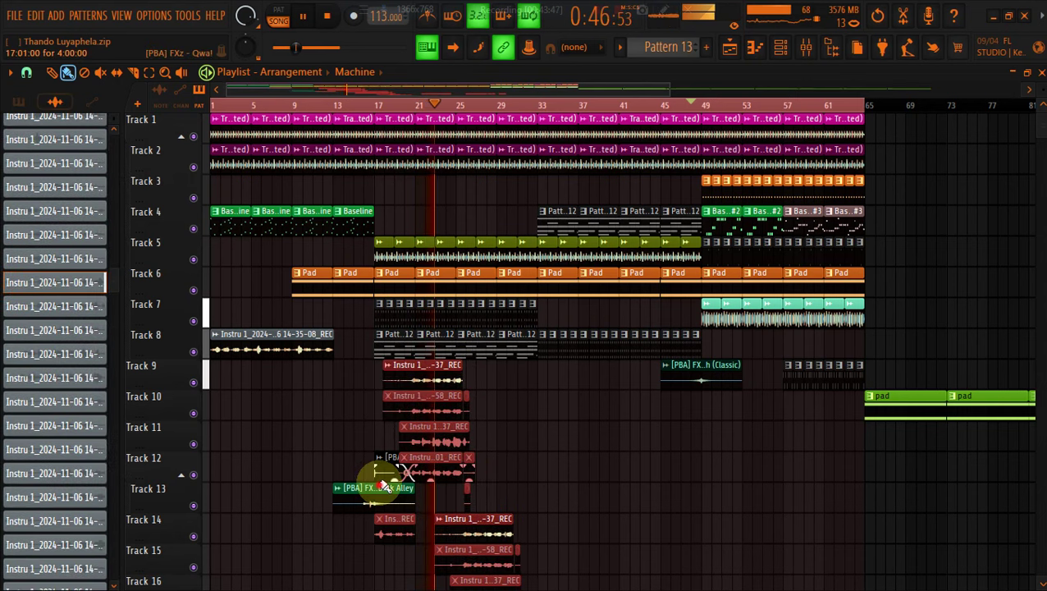
click(381, 486)
right_click(378, 487)
right_click(382, 469)
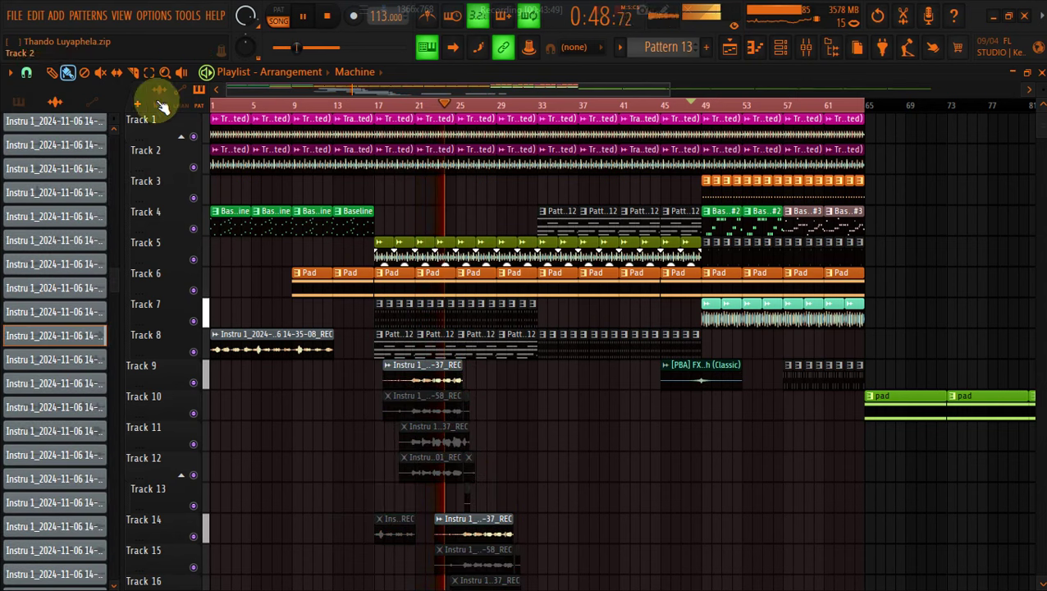
Select the recordings on Tracks 9 to 21, except the unmuted one near bar 45, and move them four bars earlier
click(149, 71)
scroll(408, 230, down, 5)
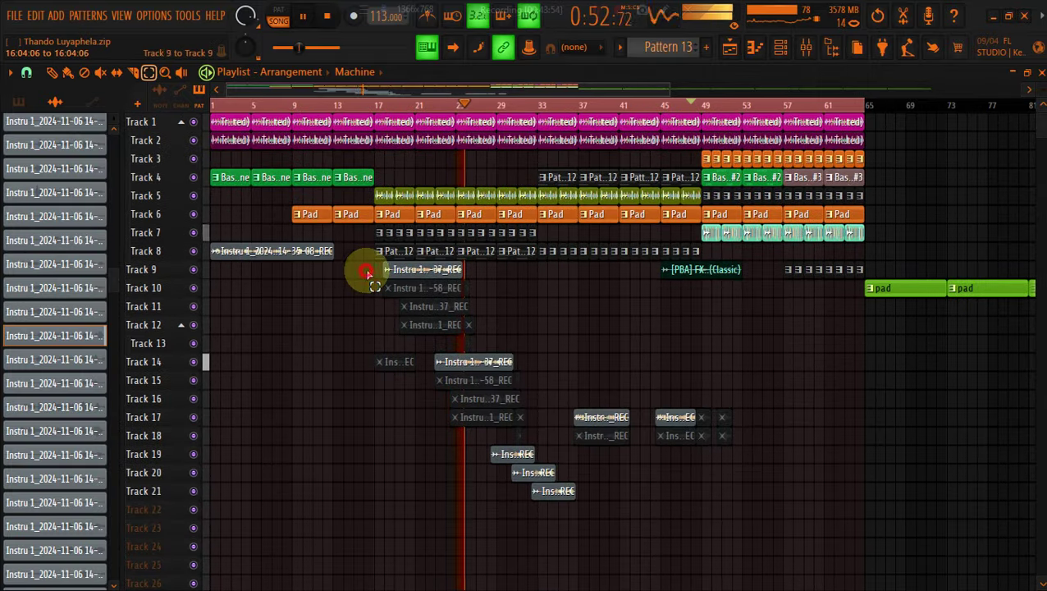
drag(374, 268, 854, 533)
drag(355, 279, 636, 500)
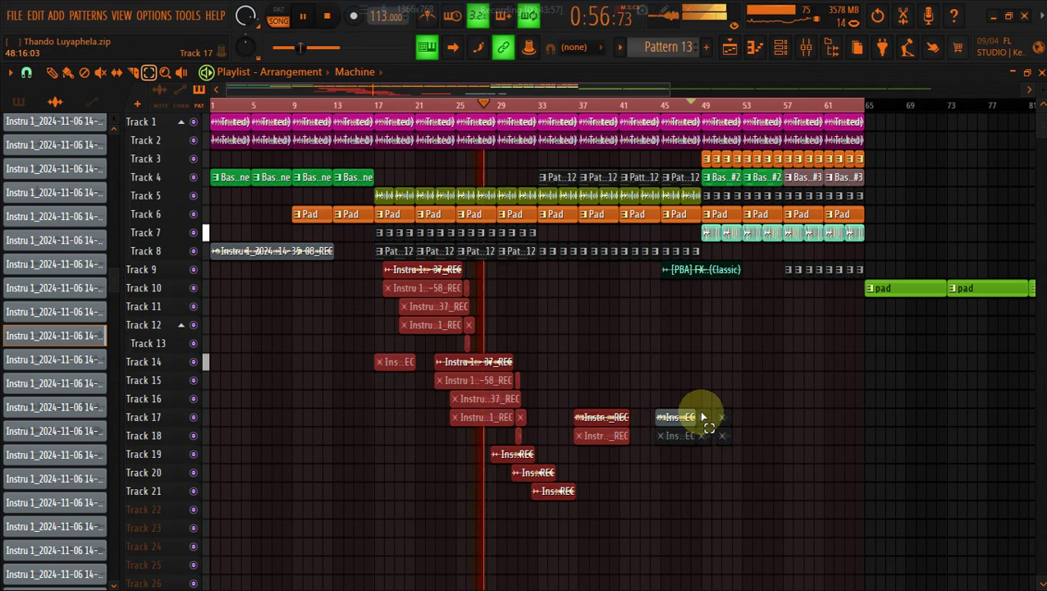
drag(702, 414, 667, 436)
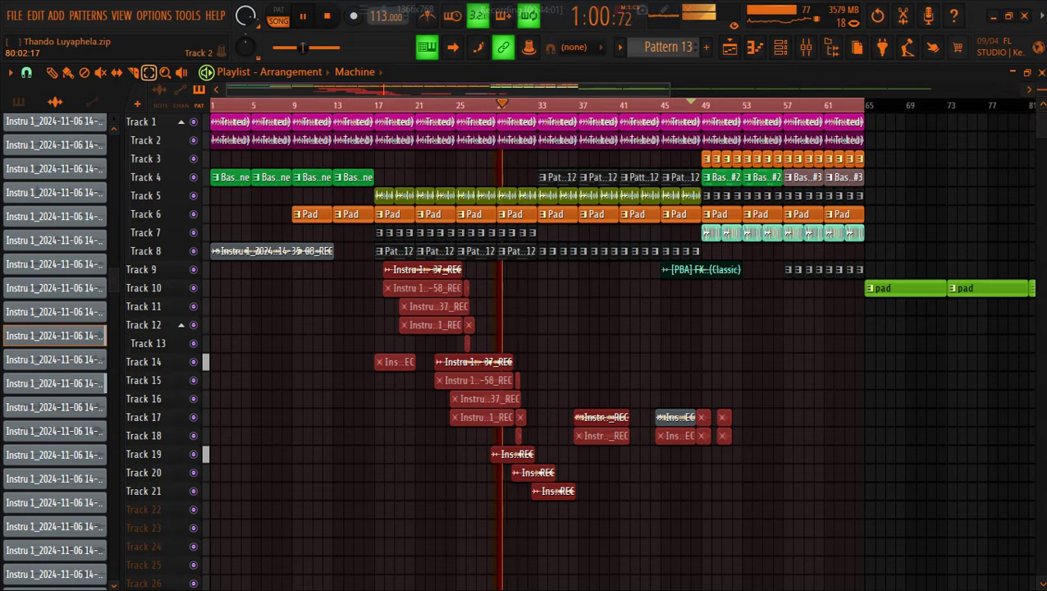
drag(1040, 104, 1041, 91)
click(74, 73)
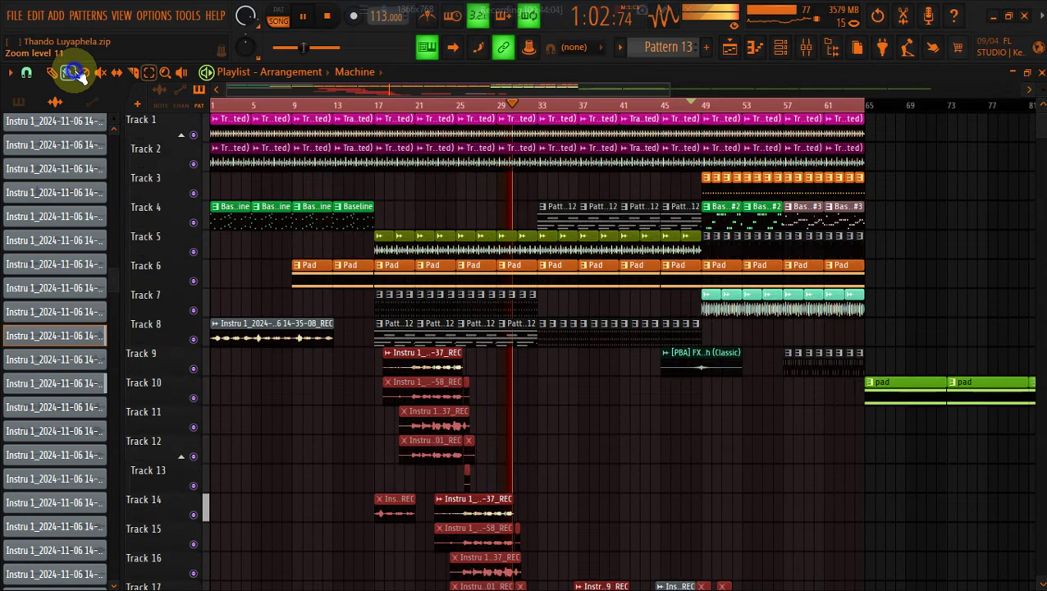
drag(425, 359, 384, 353)
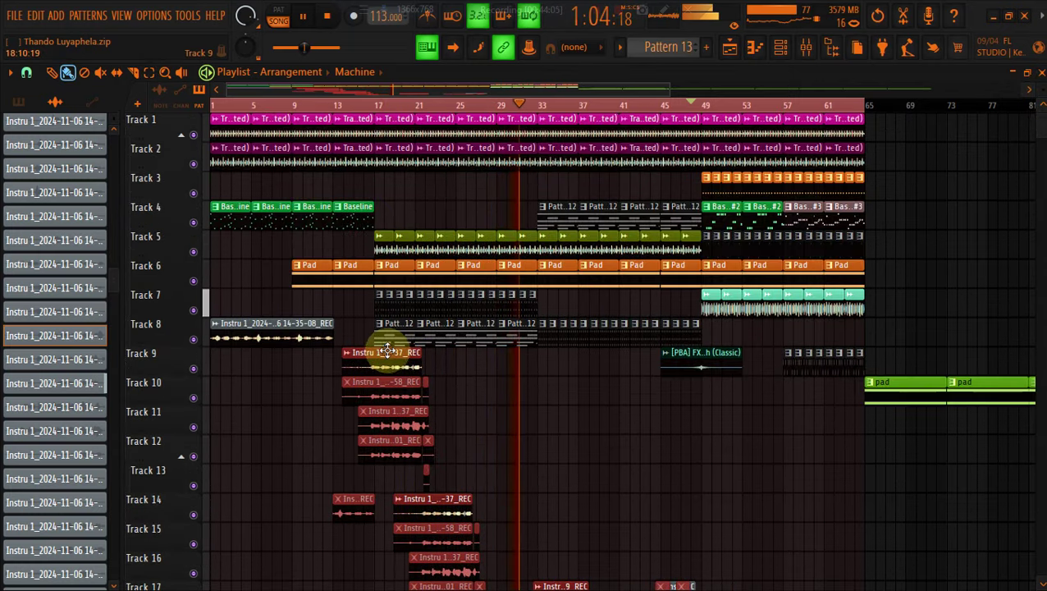
Play the arrangement from bar 15 and mute Track 7
click(358, 105)
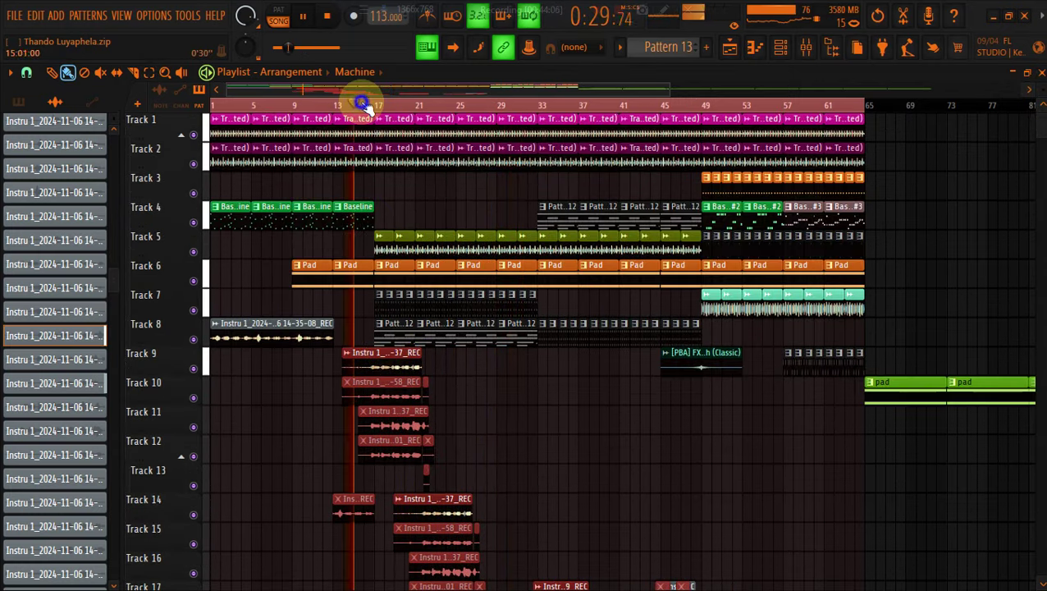
right_click(195, 311)
right_click(194, 311)
click(194, 311)
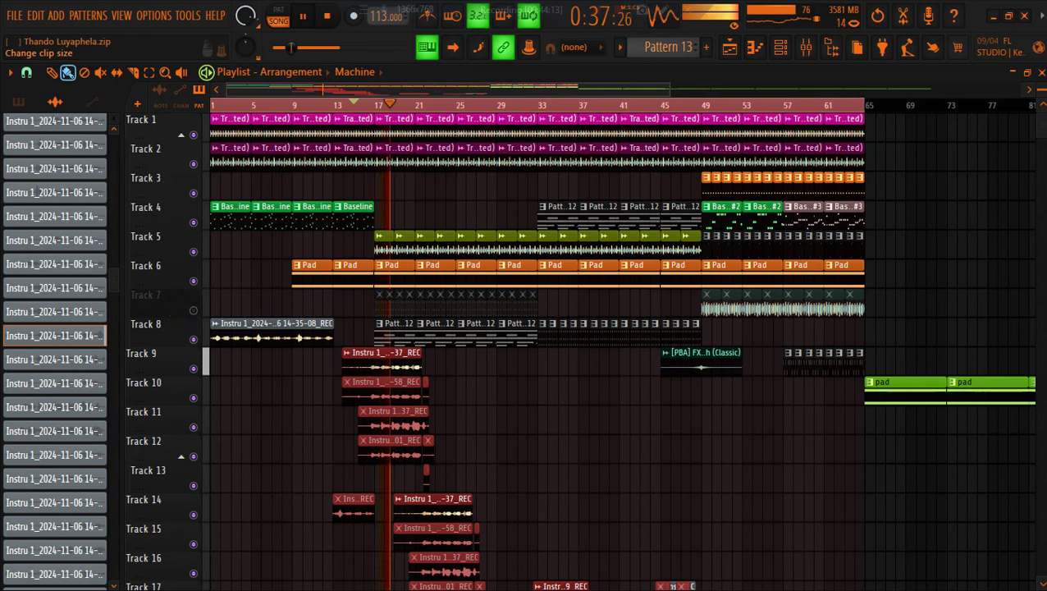
Listen to the moved recordings from bar 15 on and examine how they line up on Tracks 9 to 21
scroll(205, 358, up, 2)
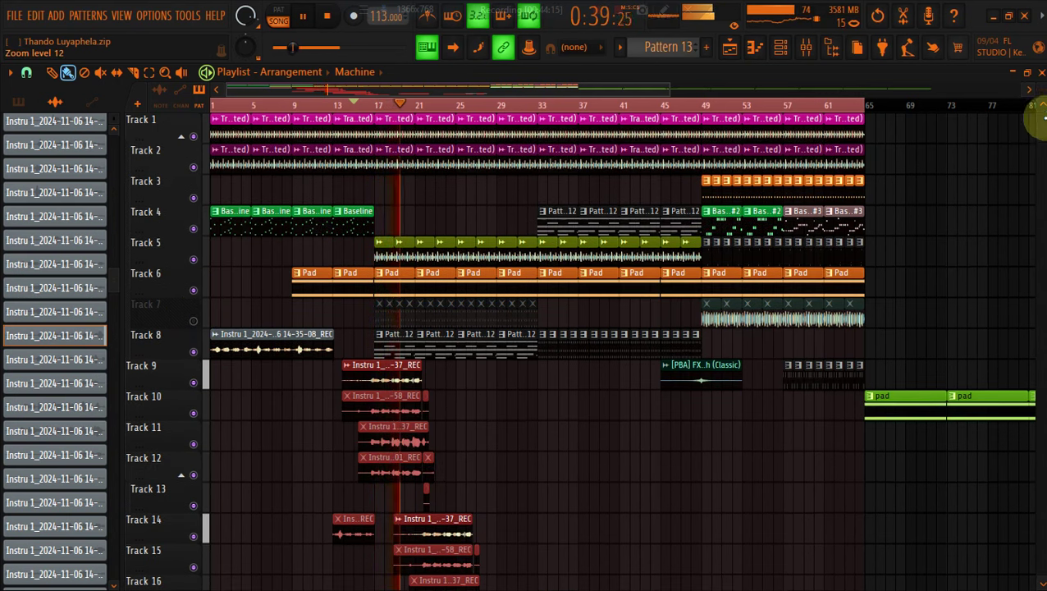
drag(1044, 118, 1043, 123)
scroll(574, 353, down, 5)
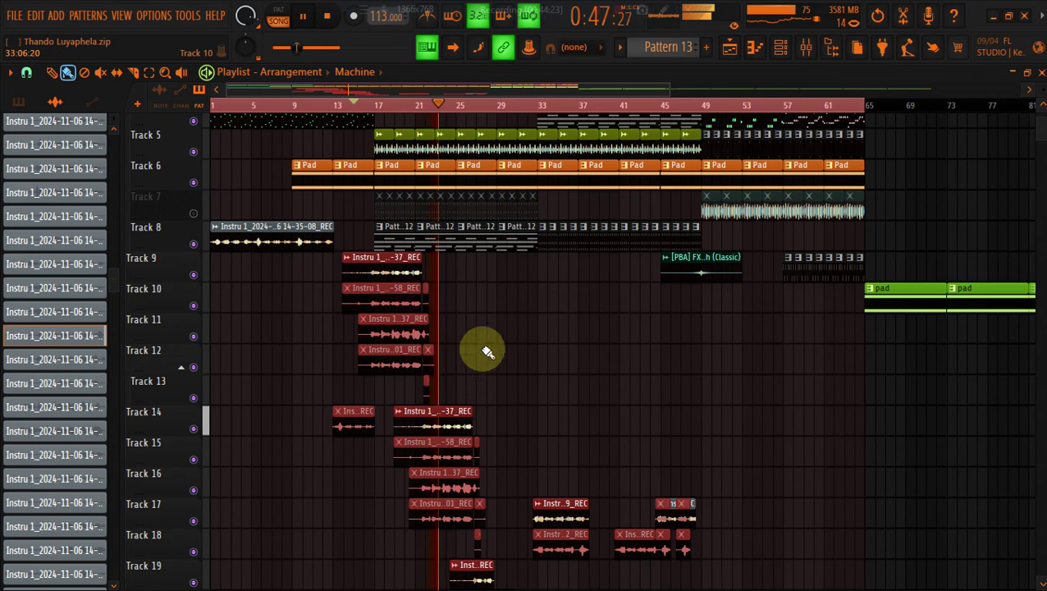
scroll(205, 240, down, 4)
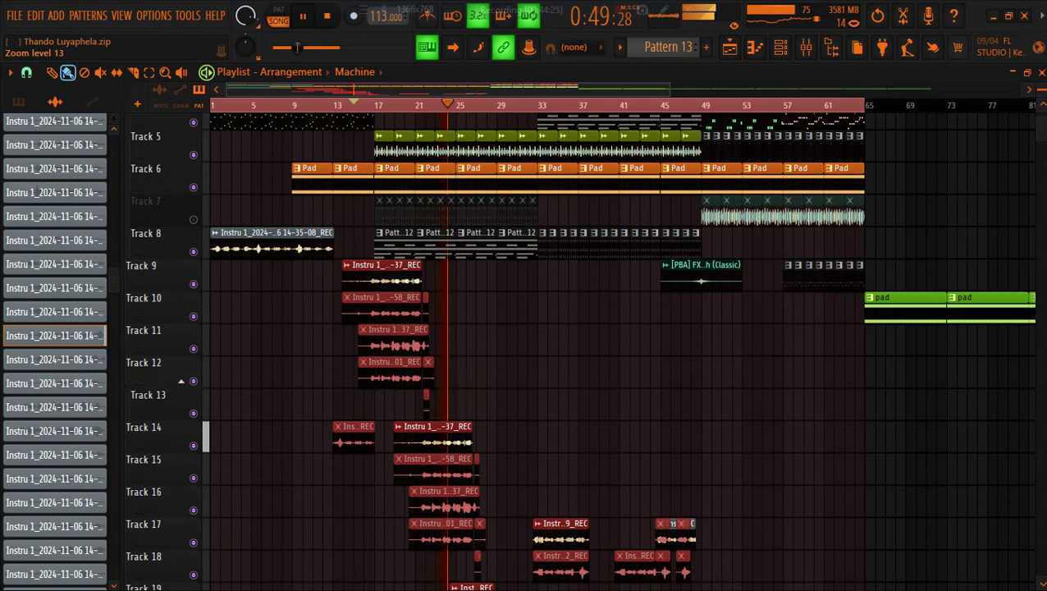
scroll(205, 240, up, 1)
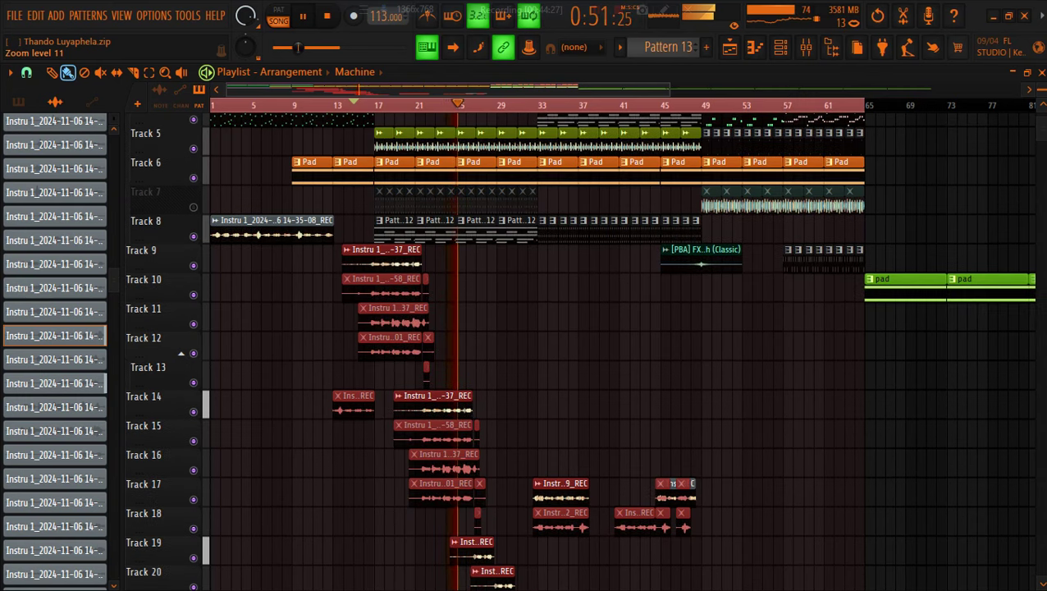
scroll(205, 240, up, 1)
scroll(205, 240, down, 1)
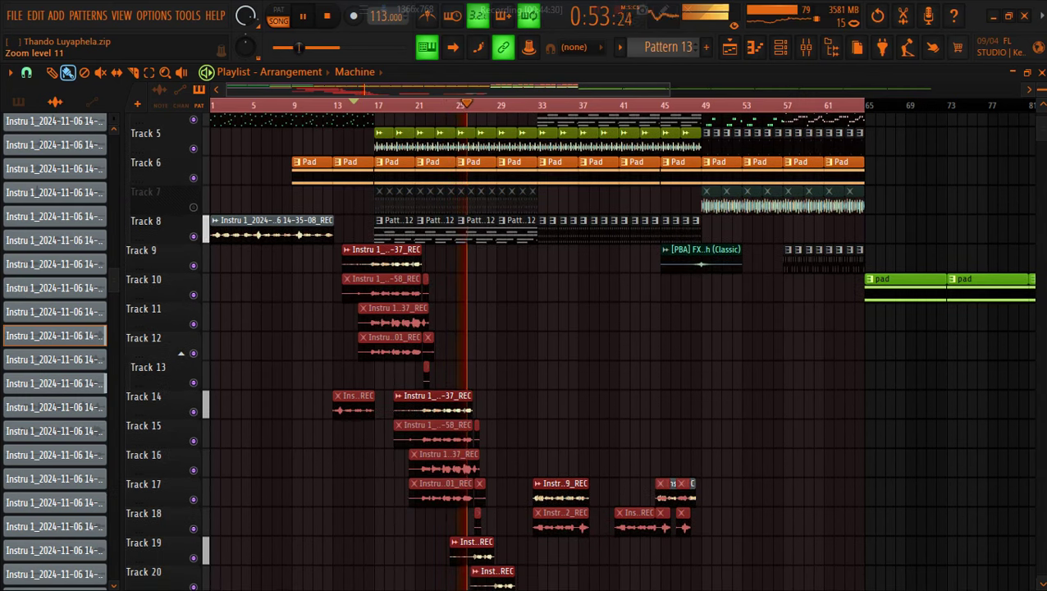
scroll(205, 240, down, 1)
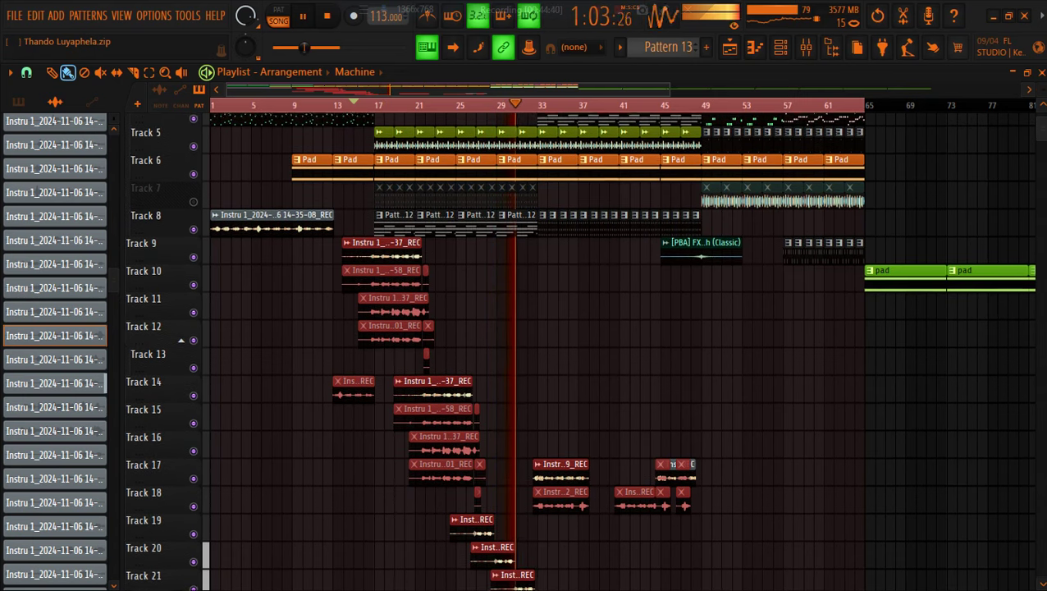
scroll(580, 352, down, 1)
scroll(579, 352, up, 1)
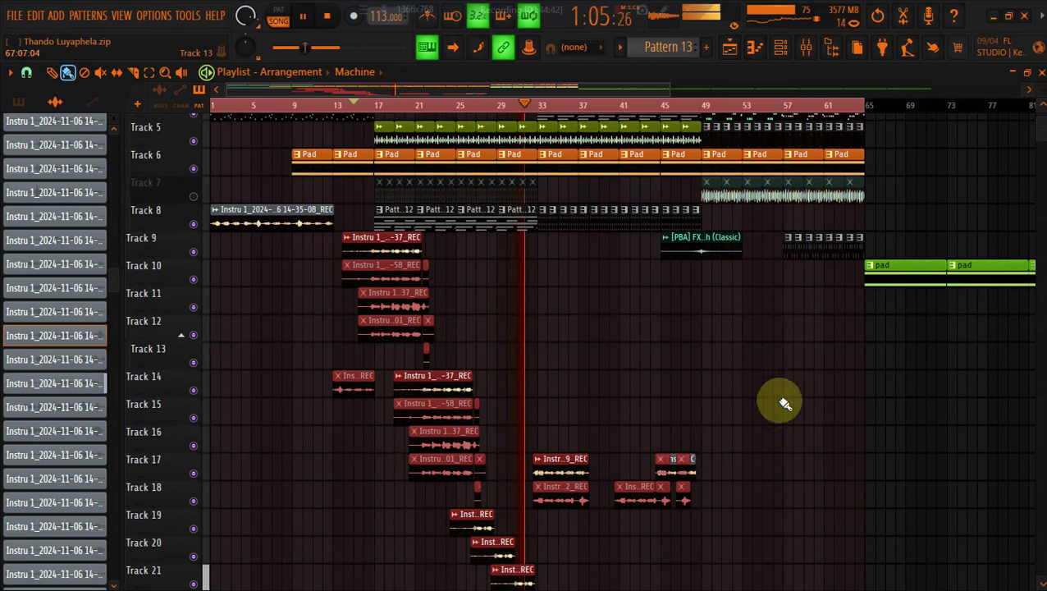
click(725, 477)
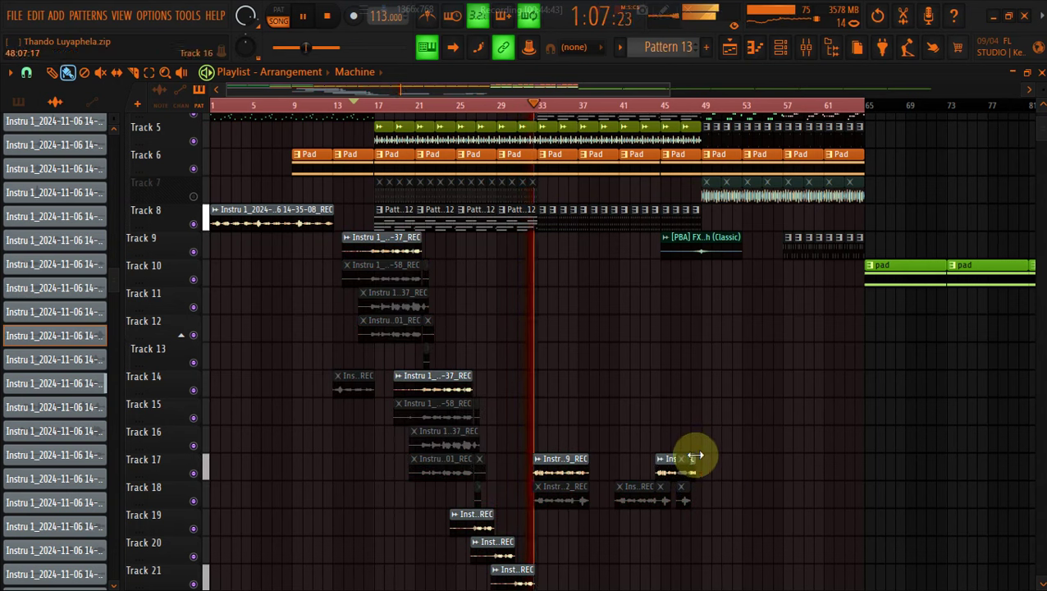
right_click(694, 456)
key(ctrl+z)
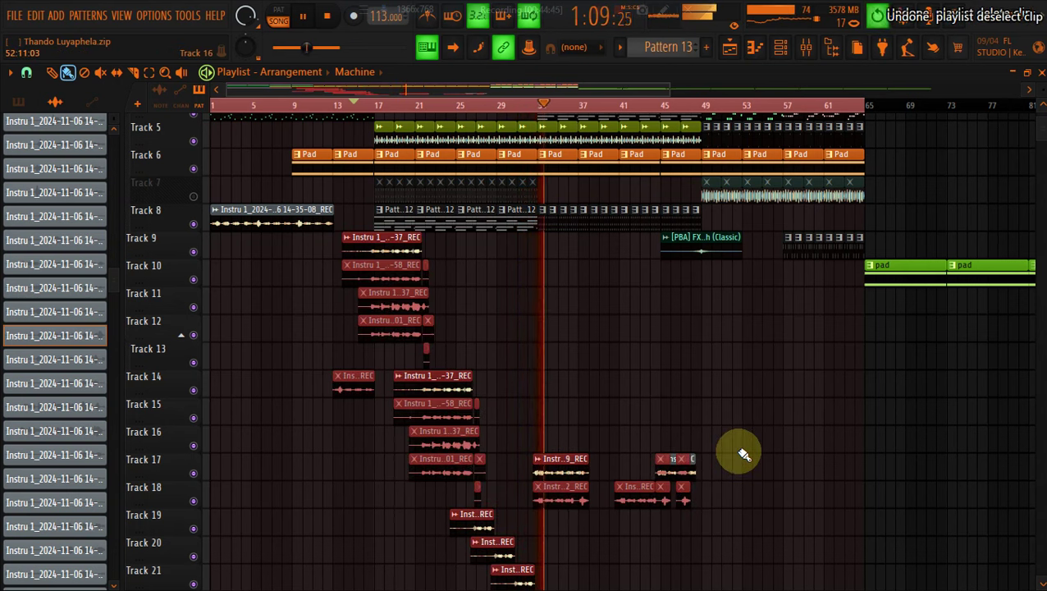
right_click(744, 453)
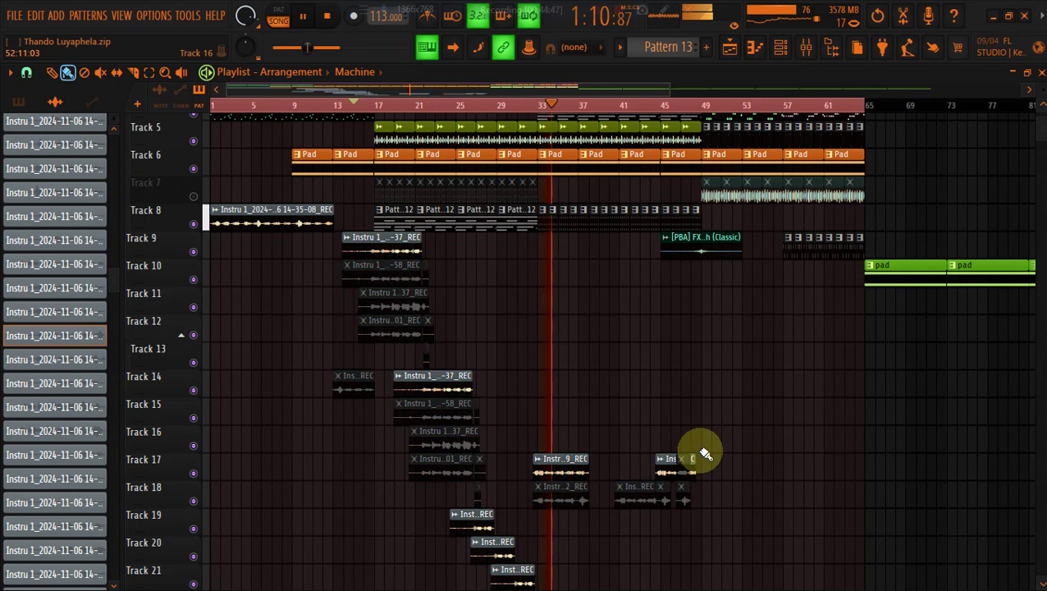
right_click(668, 464)
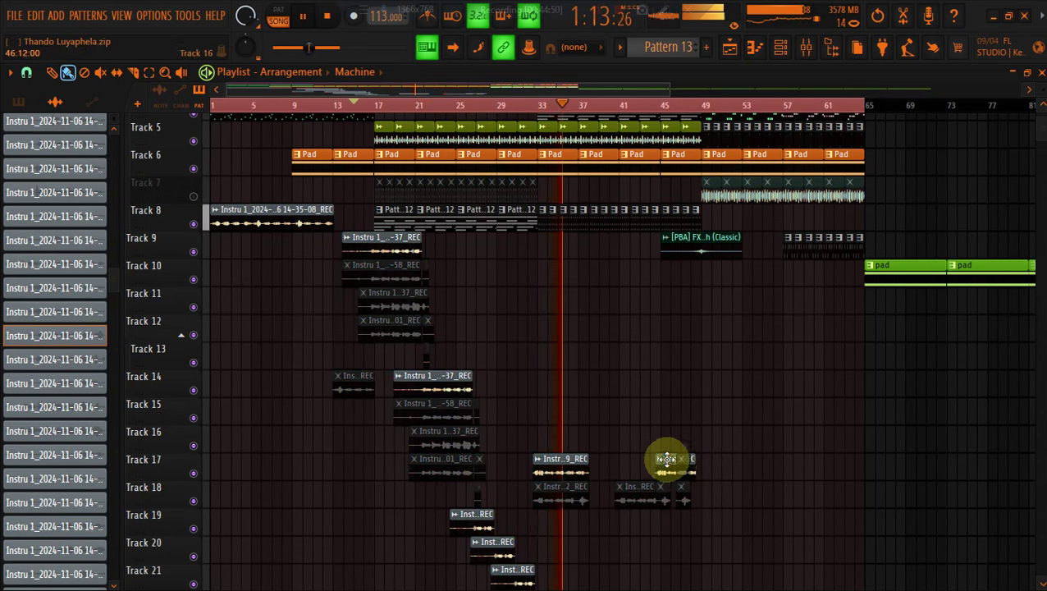
key(ctrl+z)
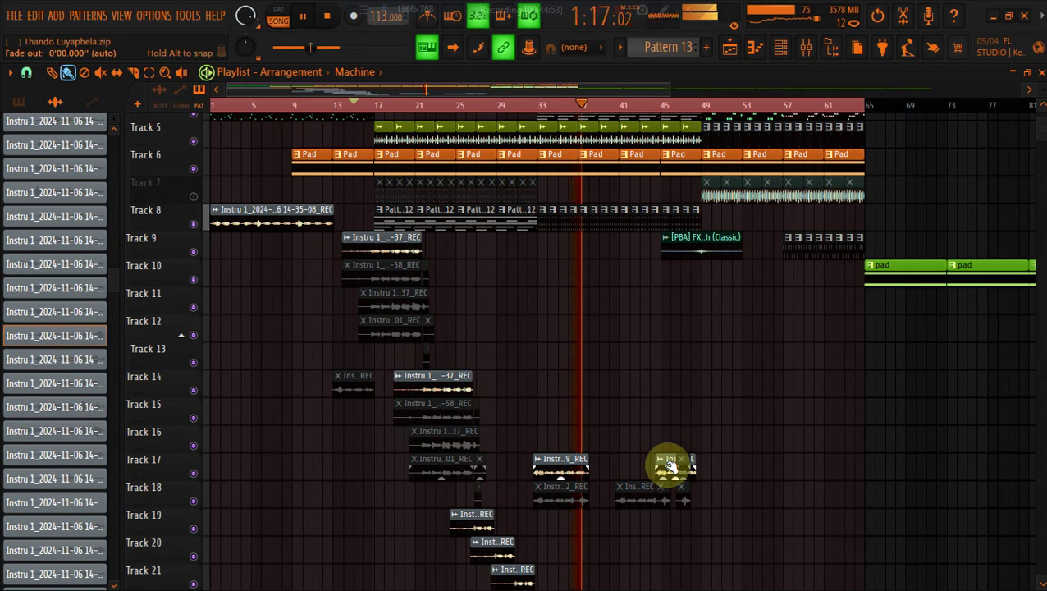
Move the overlapping unmuted recording near bar 45 from Track 17 up to Track 16 and play from bar 45
drag(670, 463, 670, 430)
drag(1039, 123, 1039, 119)
scroll(574, 345, up, 4)
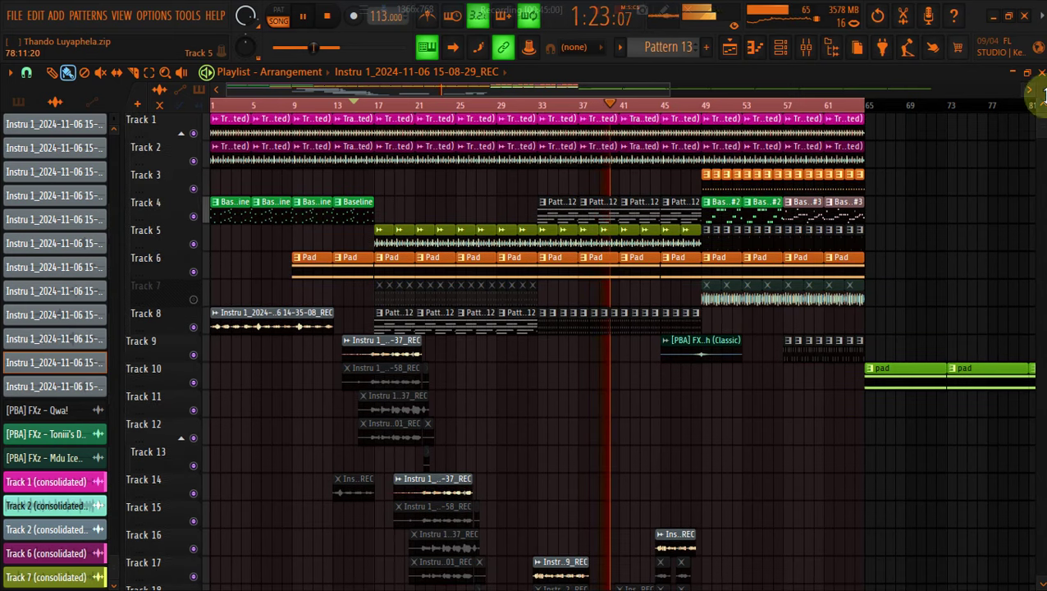
scroll(1036, 90, down, 1)
scroll(1037, 90, up, 1)
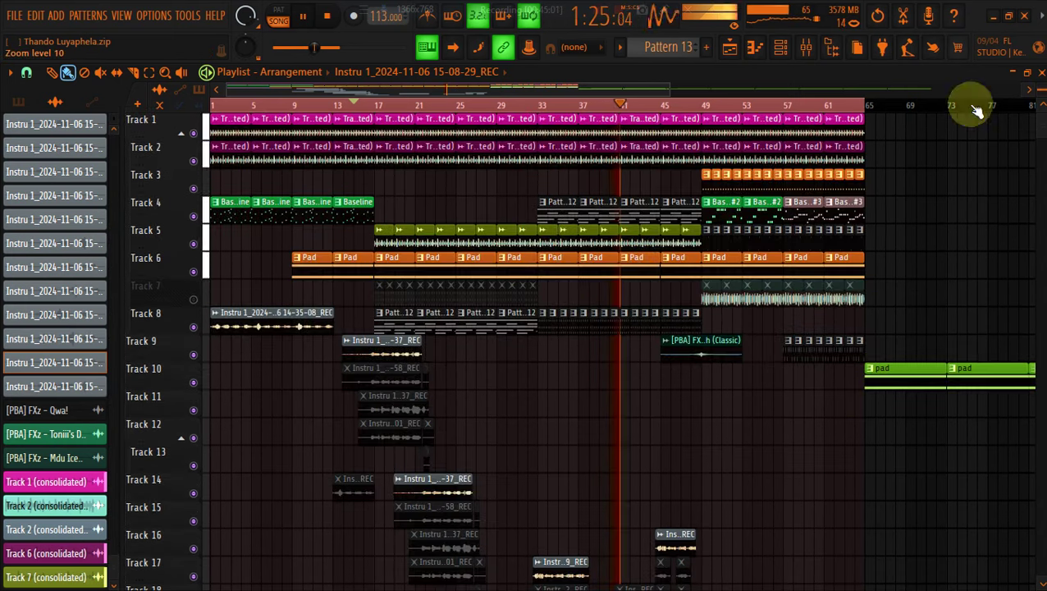
click(661, 105)
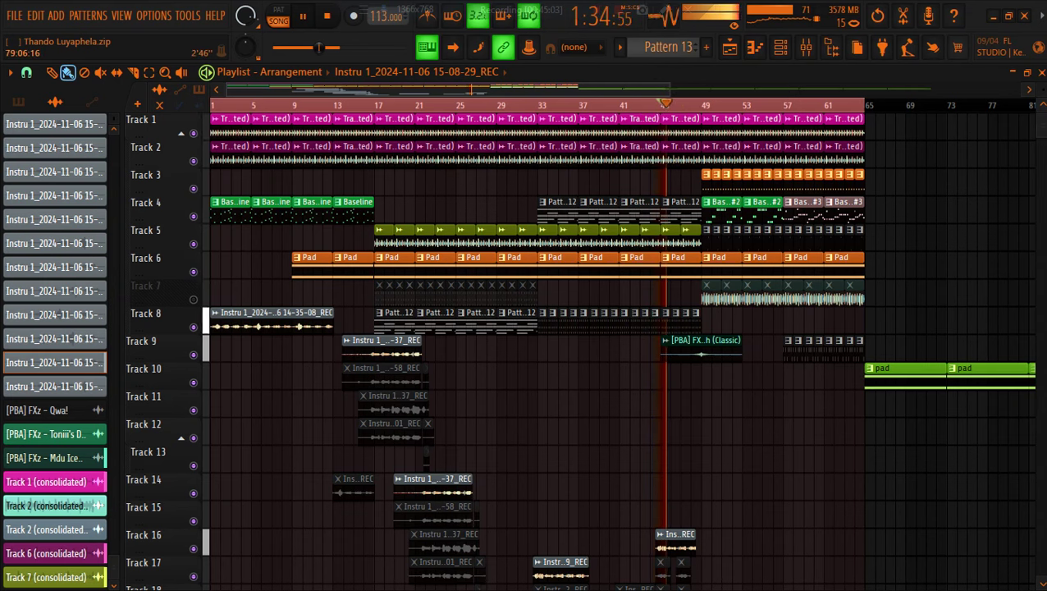
Start the looped playback selection at bar 17 so it covers bars 17 to 65
scroll(574, 345, down, 3)
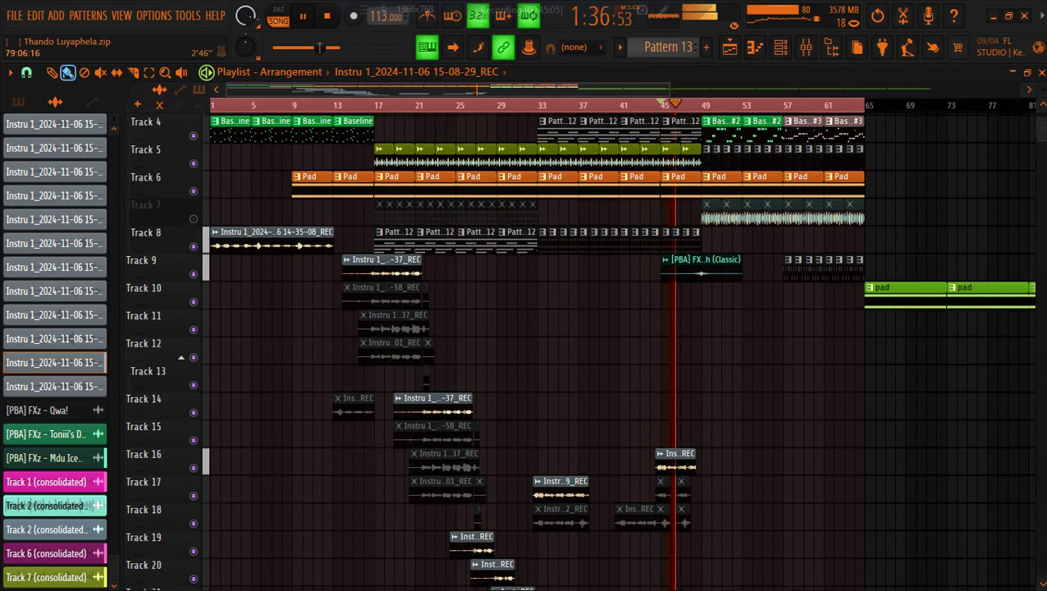
scroll(639, 134, down, 3)
ctrl+click(377, 106)
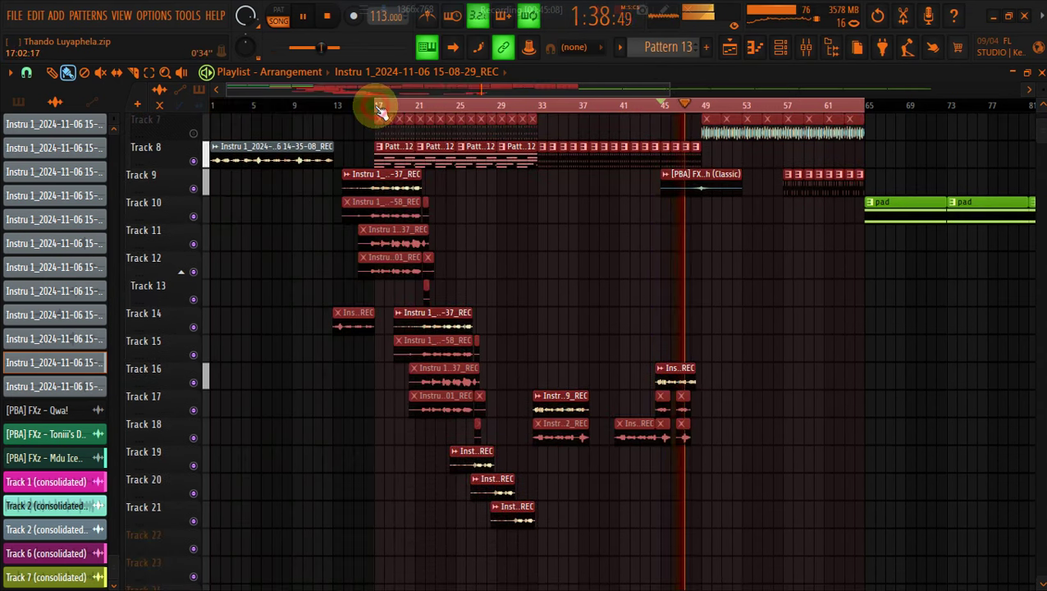
Select the recordings near bar 45 on Tracks 16 to 18 and copy them five bars later onto Tracks 15 to 17
click(148, 73)
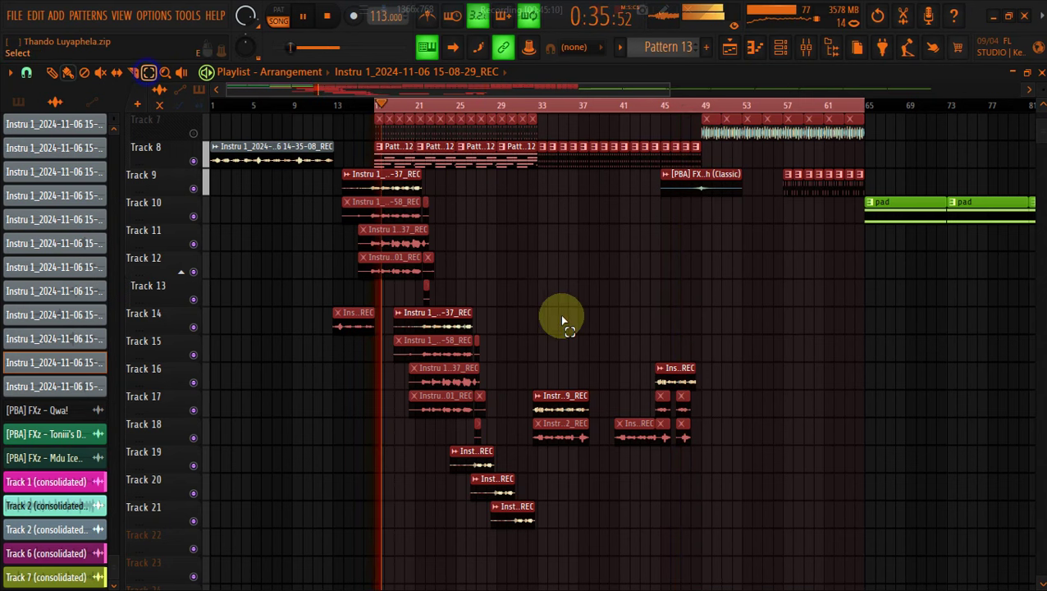
click(638, 358)
click(670, 367)
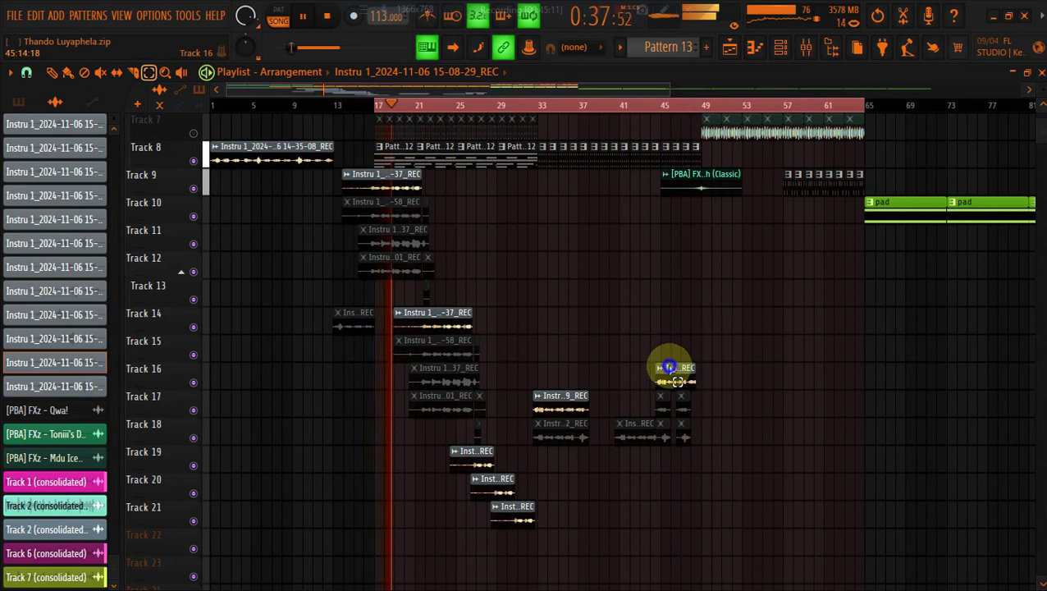
drag(670, 367, 691, 444)
click(51, 73)
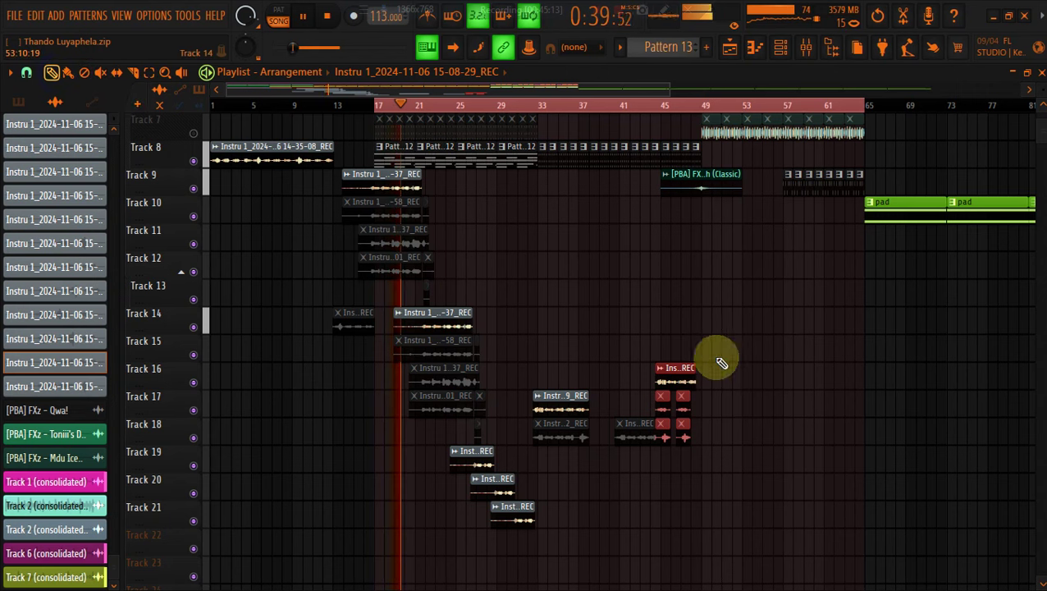
drag(683, 372, 731, 270)
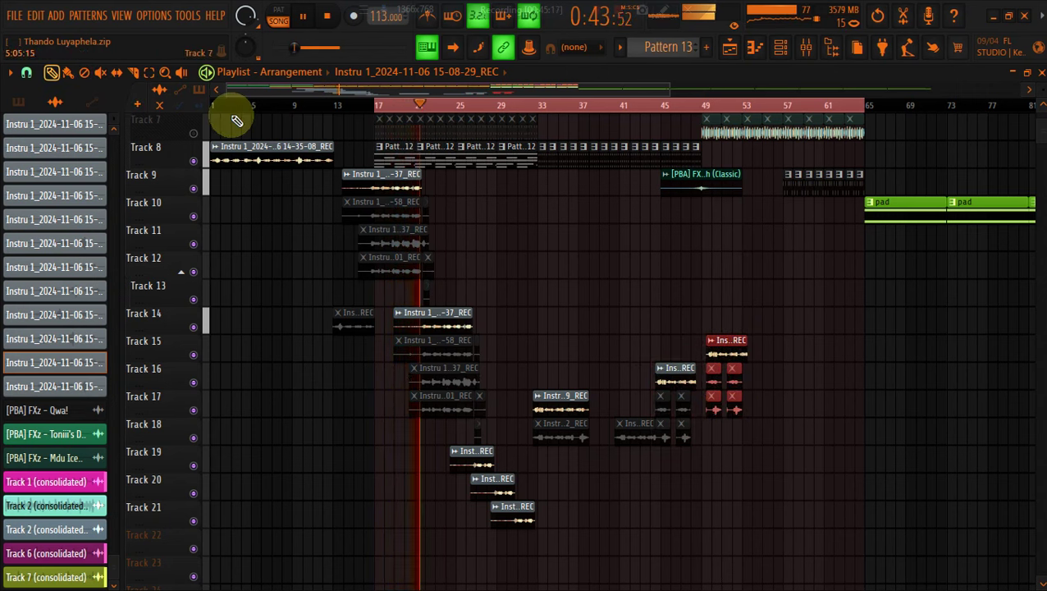
Unmute the copied recordings on Tracks 15 to 17 near bar 49 and play from just before bar 49
click(97, 69)
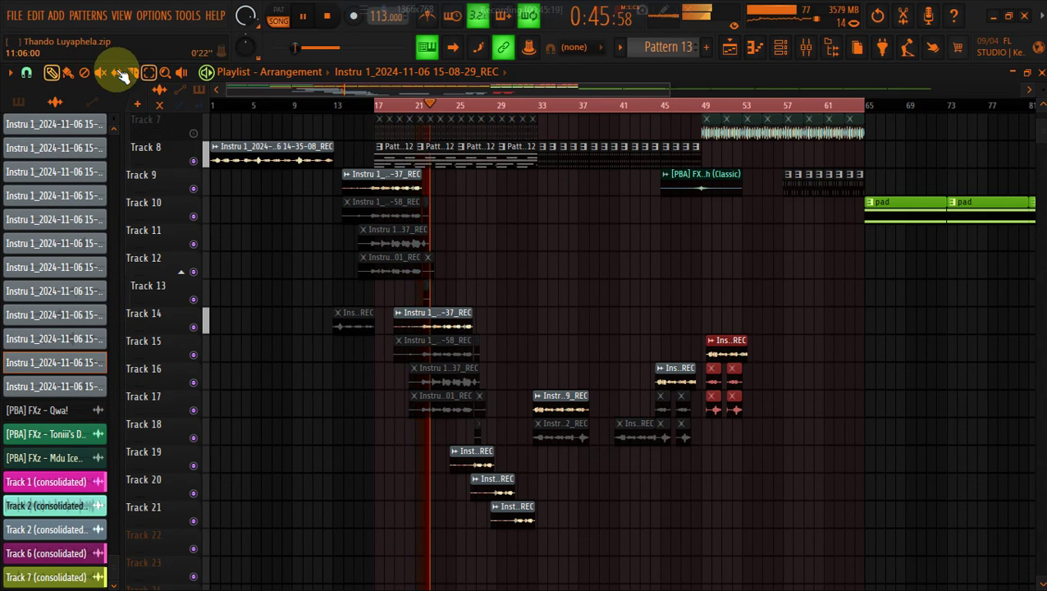
right_click(105, 70)
click(708, 376)
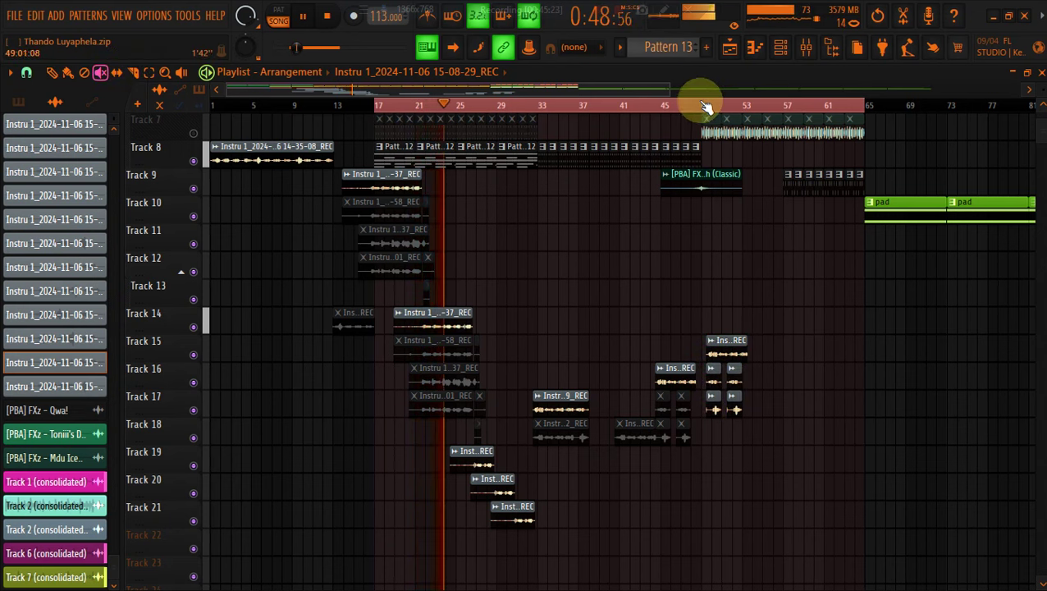
click(699, 105)
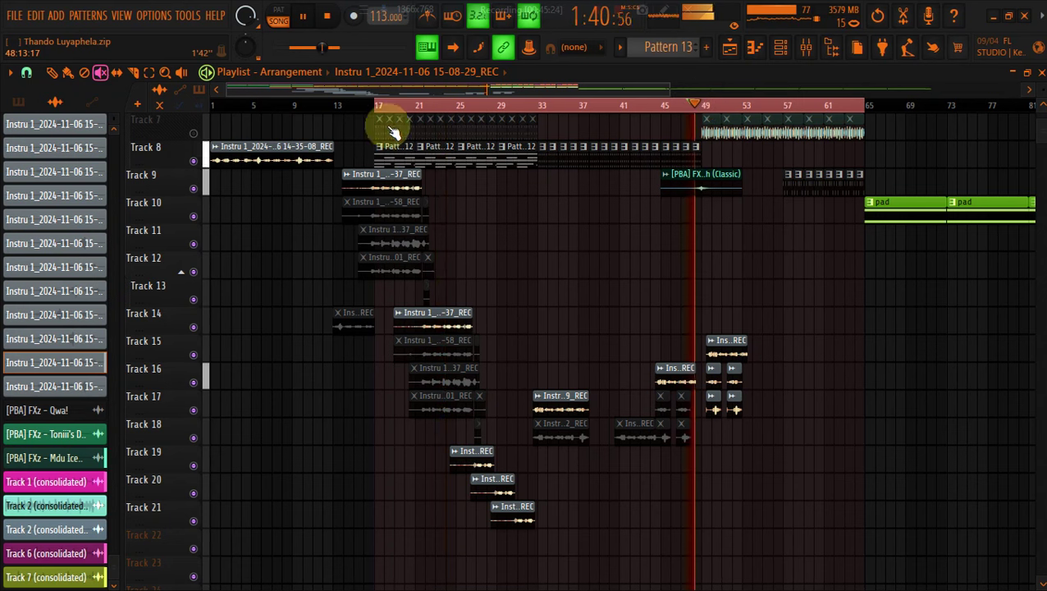
click(72, 73)
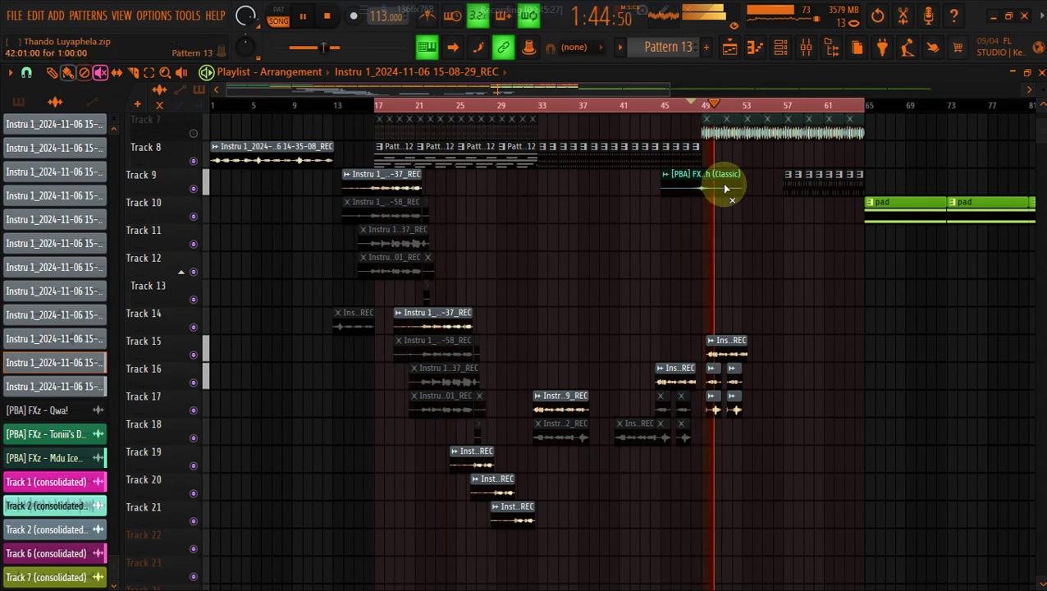
Solo Track 7 briefly, bring all tracks back including Track 7, and replay from just before bar 49
drag(1039, 128, 1039, 123)
scroll(281, 193, up, 4)
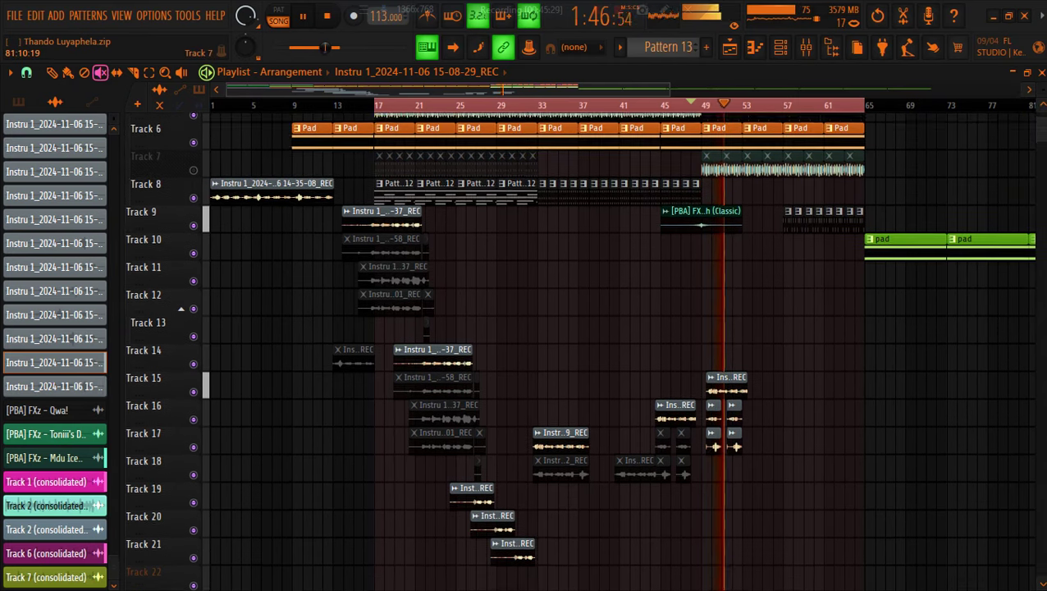
right_click(205, 198)
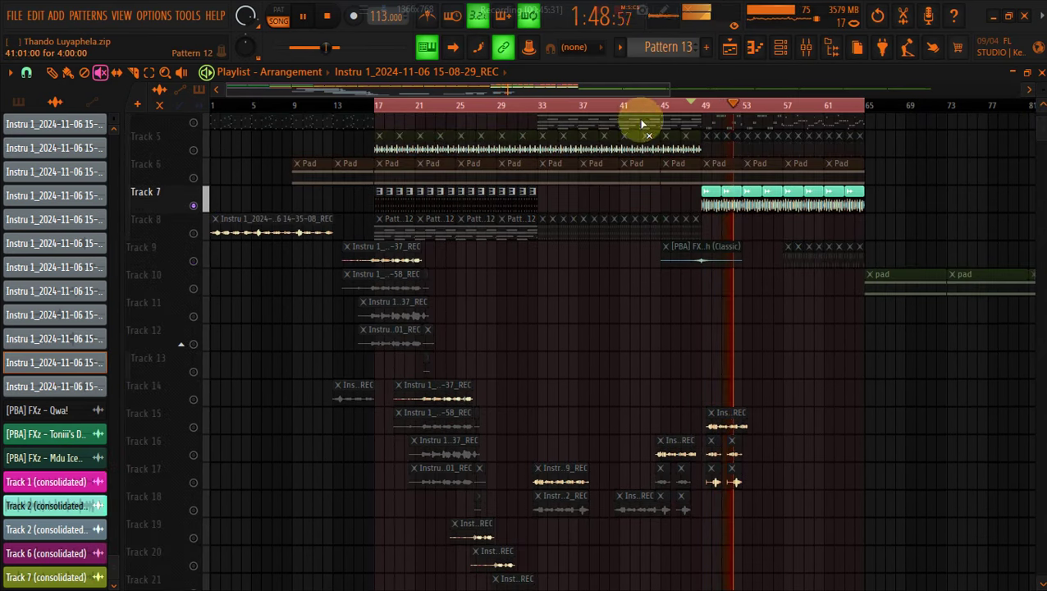
right_click(199, 198)
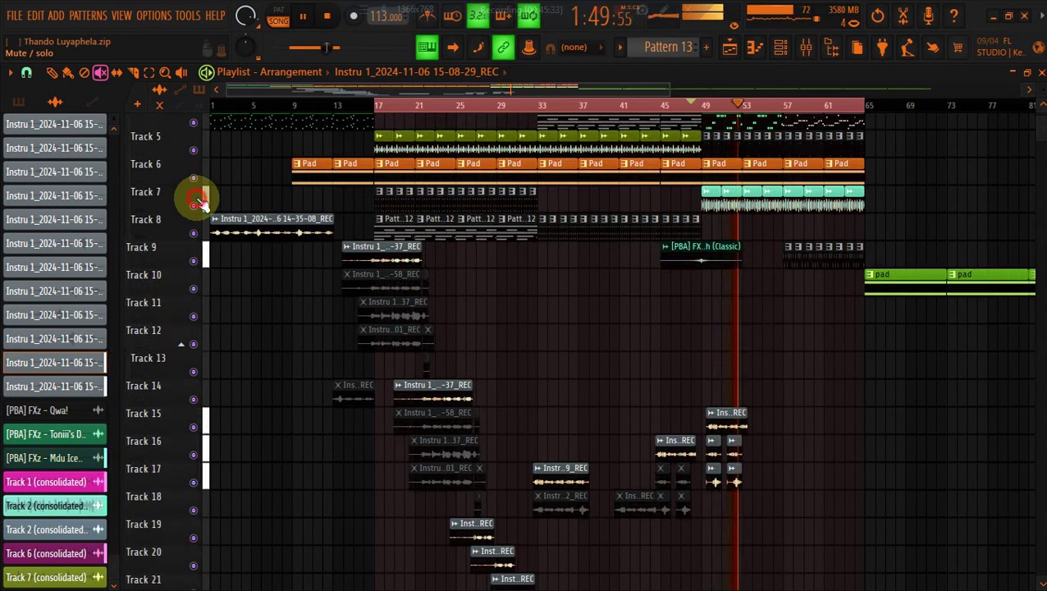
click(697, 107)
Listen without Track 3, solo it briefly, and bring all tracks back in
scroll(201, 185, up, 4)
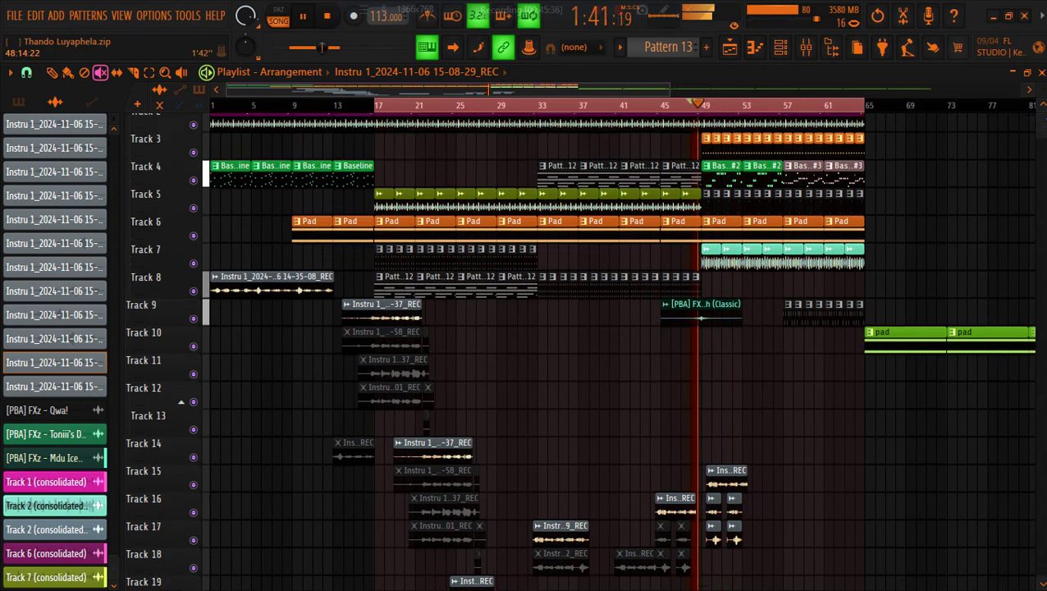
click(196, 188)
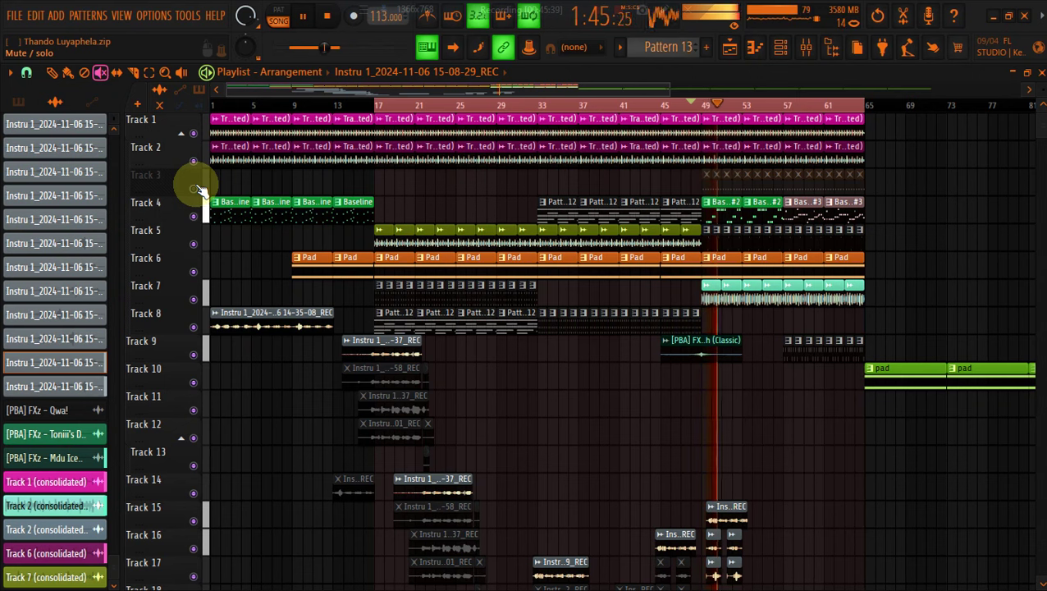
scroll(201, 190, down, 1)
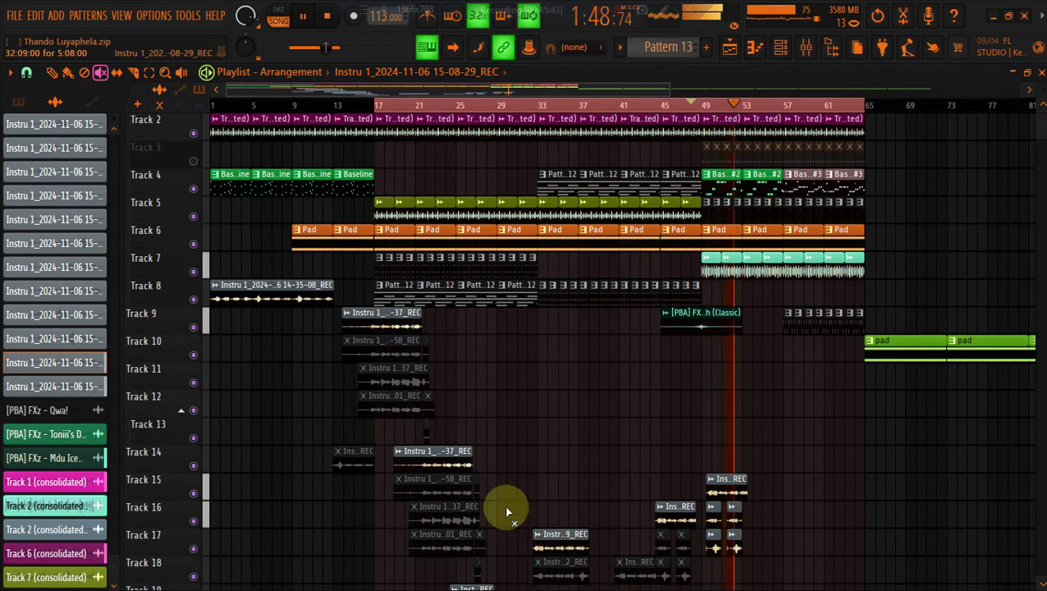
right_click(194, 161)
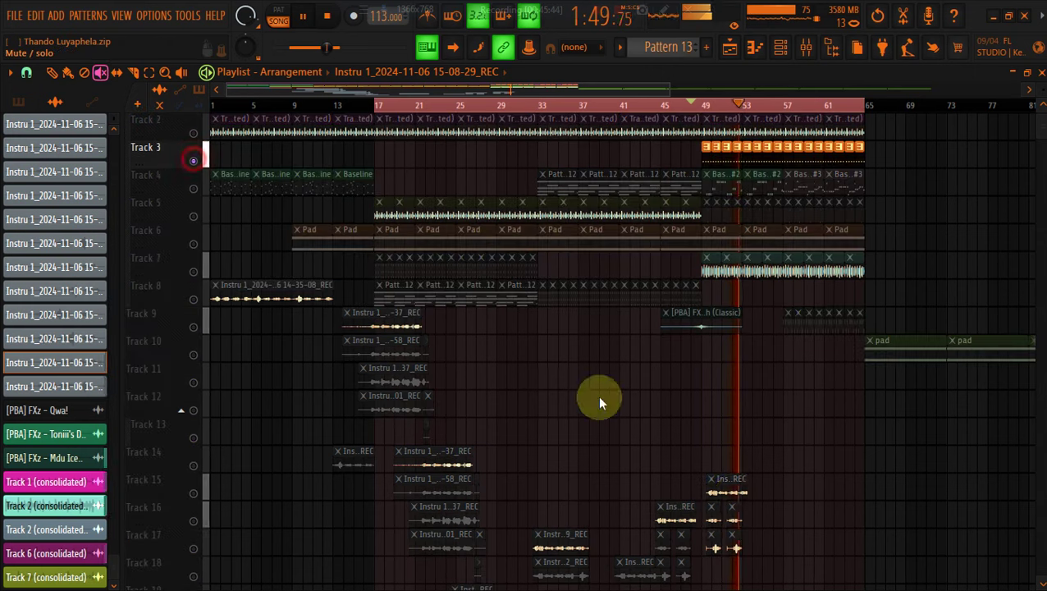
right_click(194, 161)
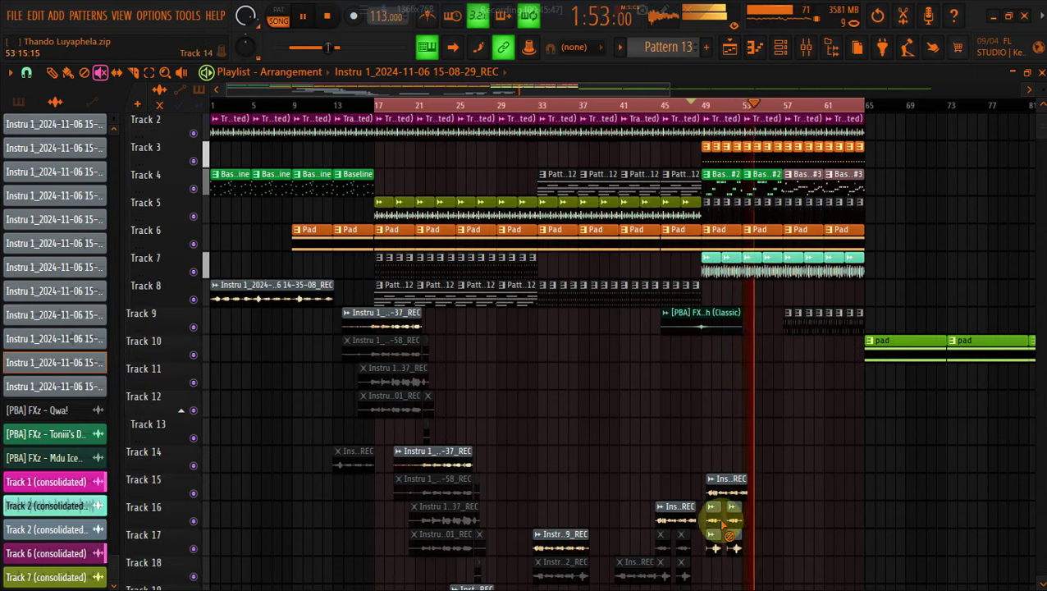
Delete the five copied recordings near bar 49 on Tracks 15, 16 and 17
right_click(726, 485)
right_click(719, 519)
right_click(730, 548)
right_click(732, 515)
right_click(715, 548)
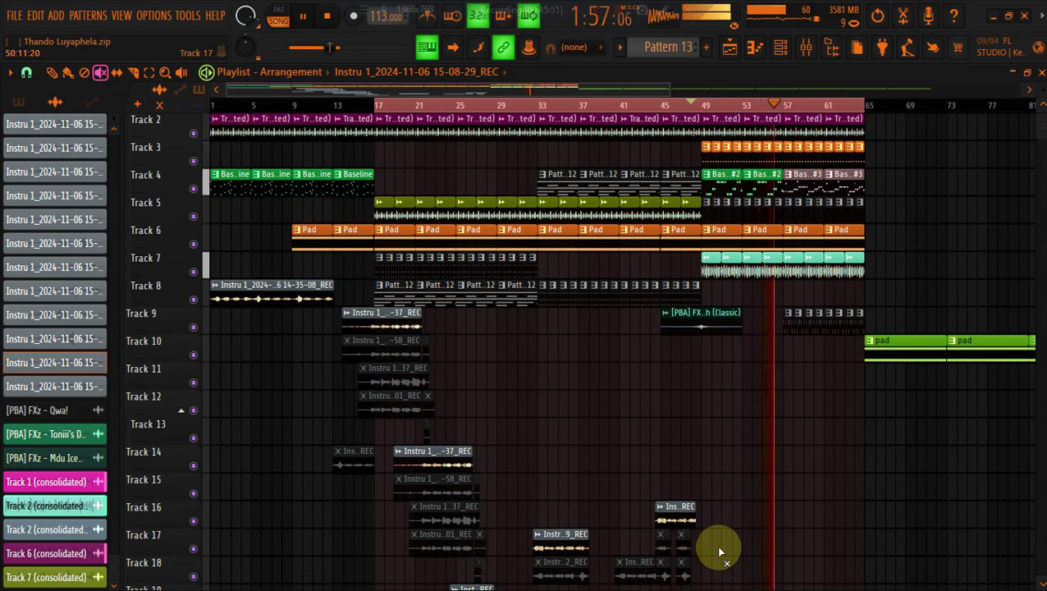
Extend the looped selection to bars 1 to 65 and delete all pad clips after bar 65 on Track 10
ctrl+click(215, 107)
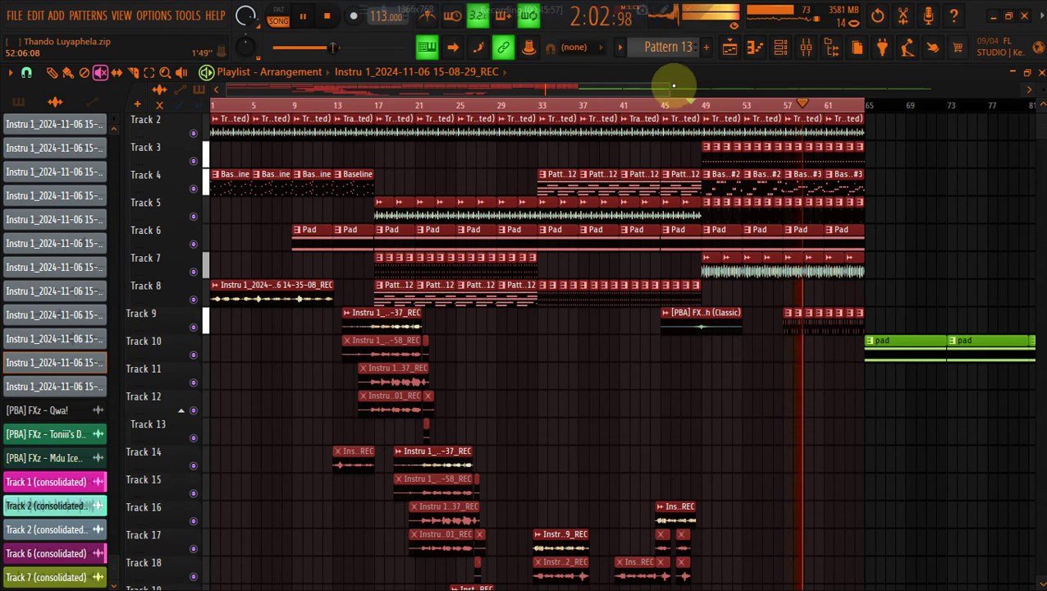
drag(672, 86, 1036, 116)
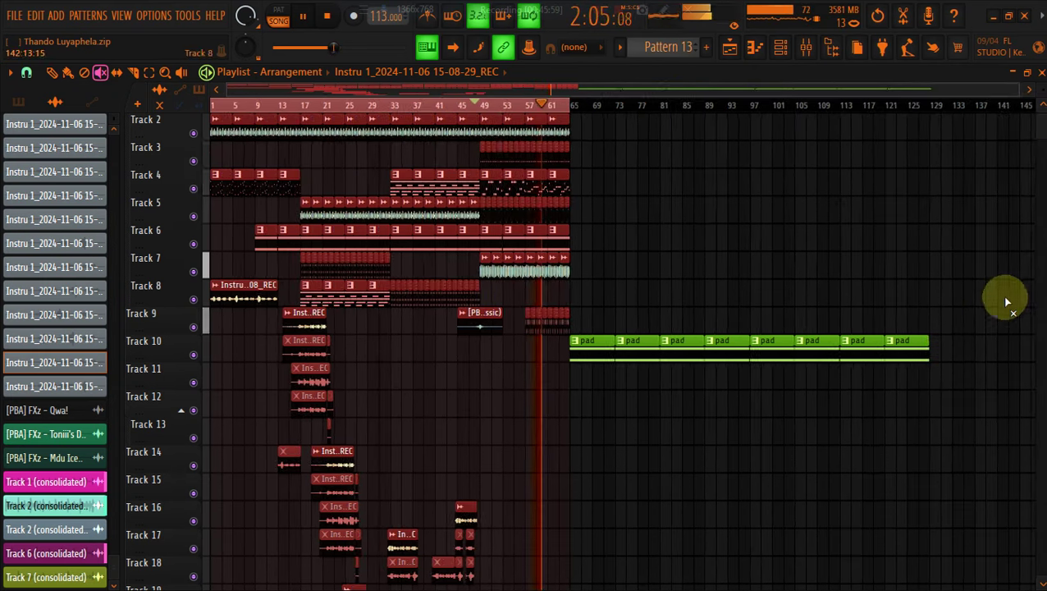
drag(988, 332, 594, 356)
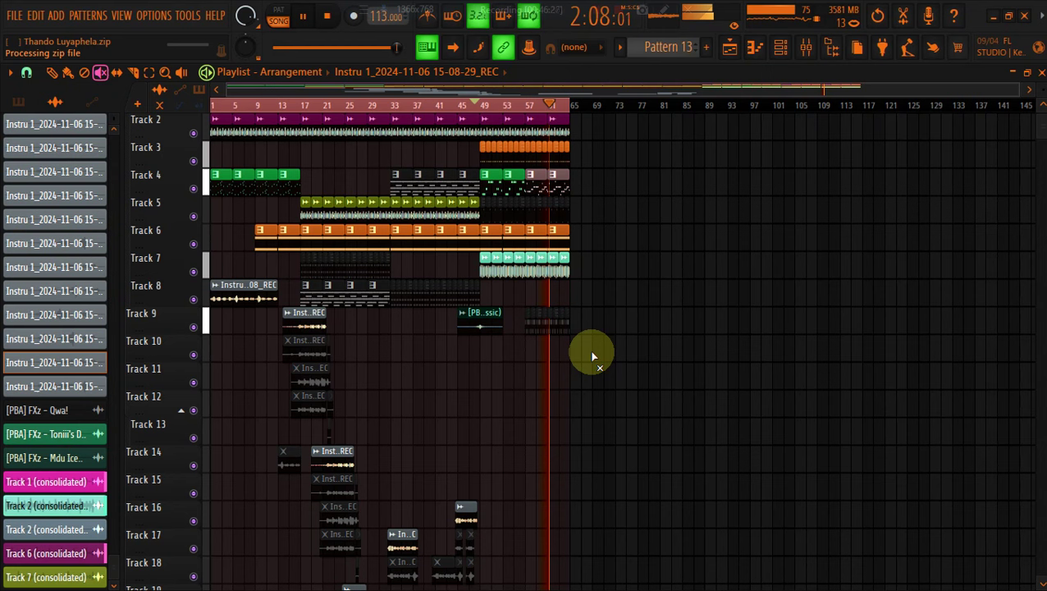
click(70, 75)
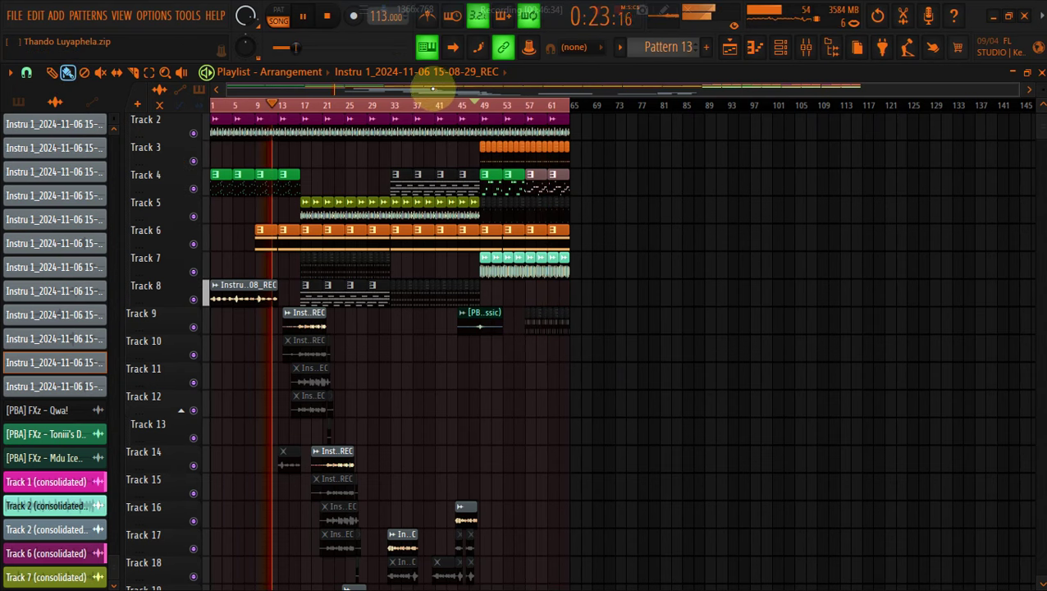
Examine the vocal effects chain on mixer Insert 3, including its two parametric EQs
click(806, 47)
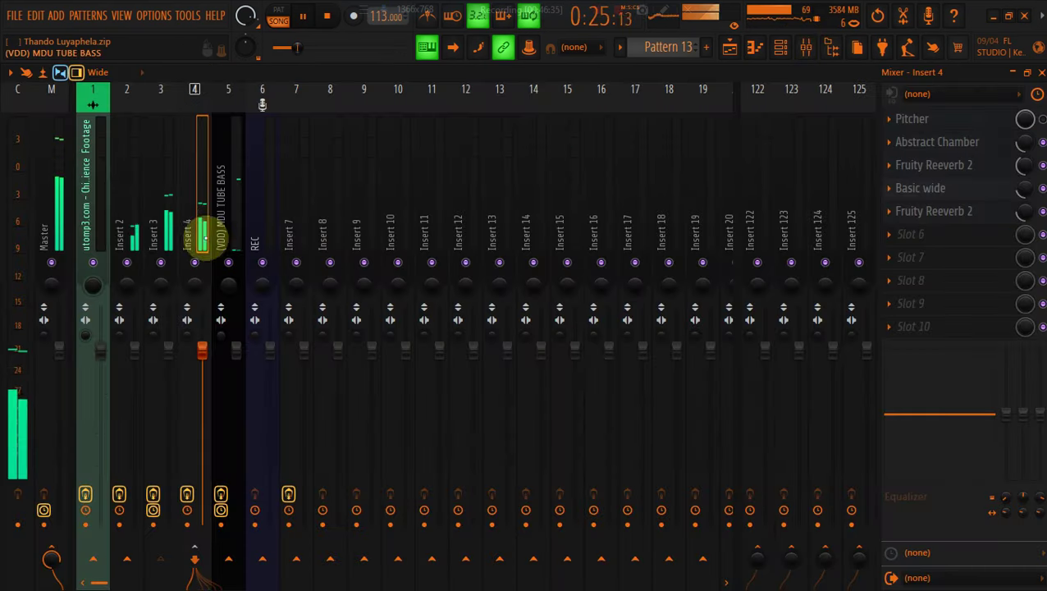
click(168, 227)
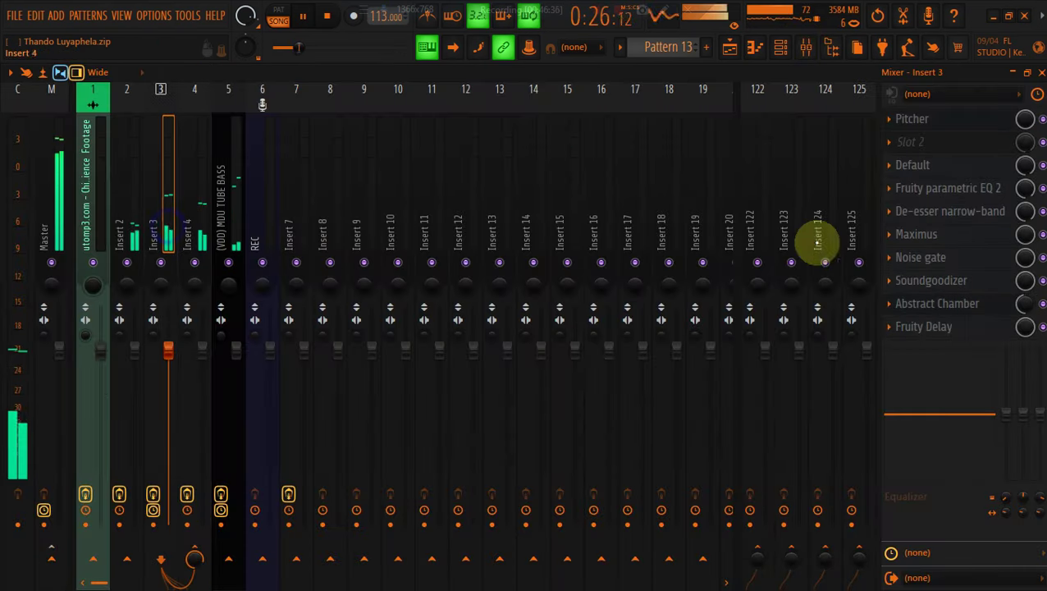
click(952, 187)
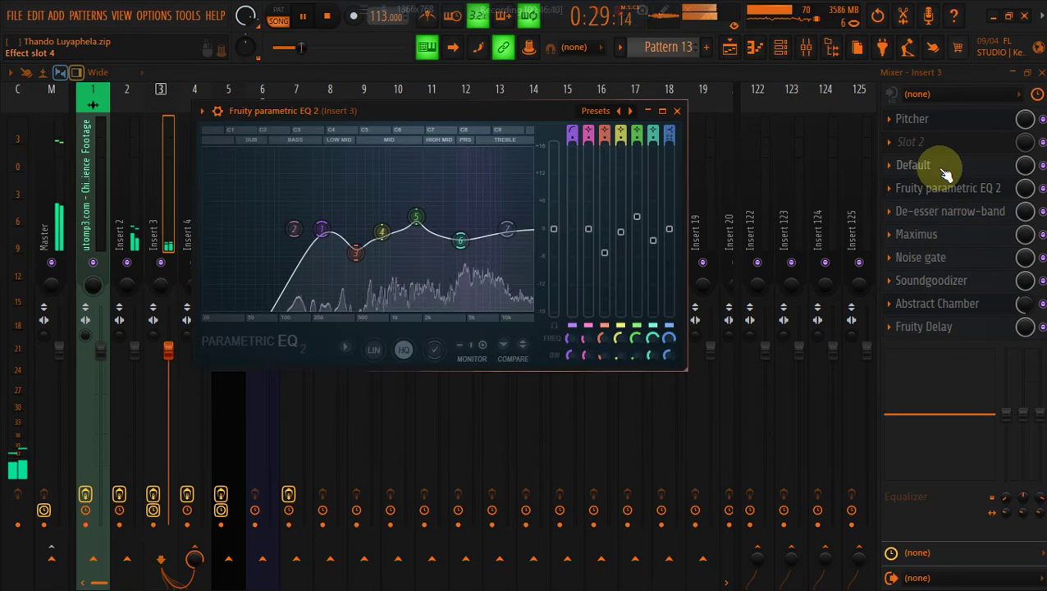
click(942, 167)
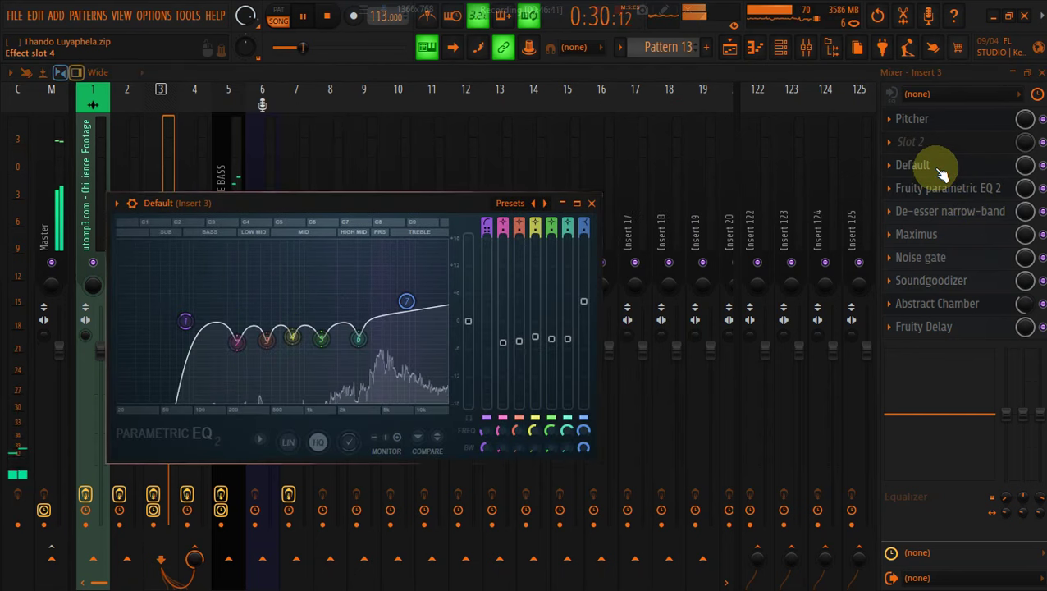
Set the post gain of the low band in Insert 3's Maximus to 15.0 dB
click(931, 237)
mouse_move(357, 280)
mouse_down()
mouse_move(357, 246)
mouse_move(359, 288)
mouse_up()
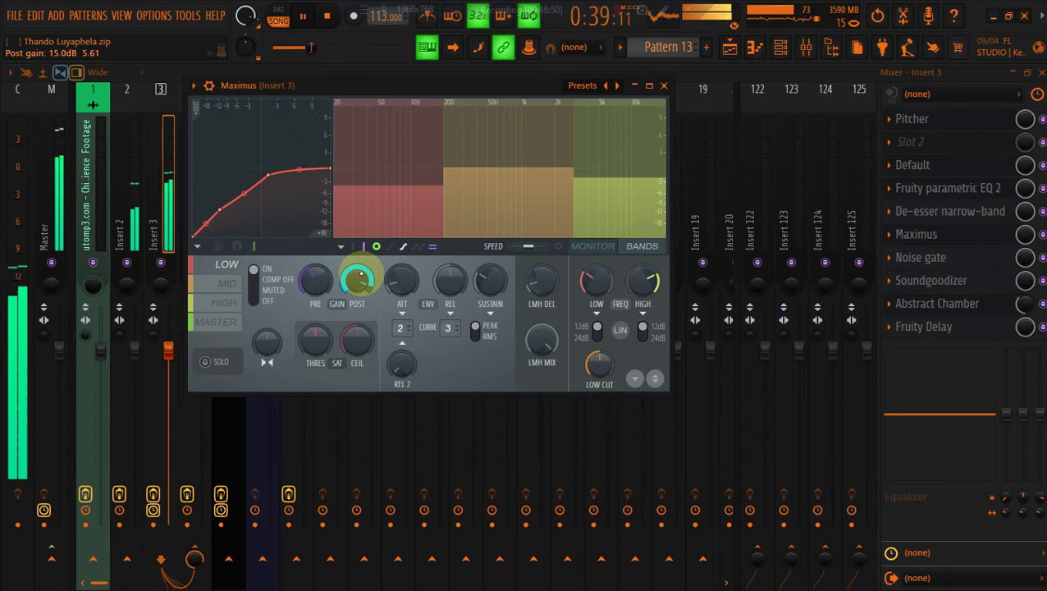
click(164, 212)
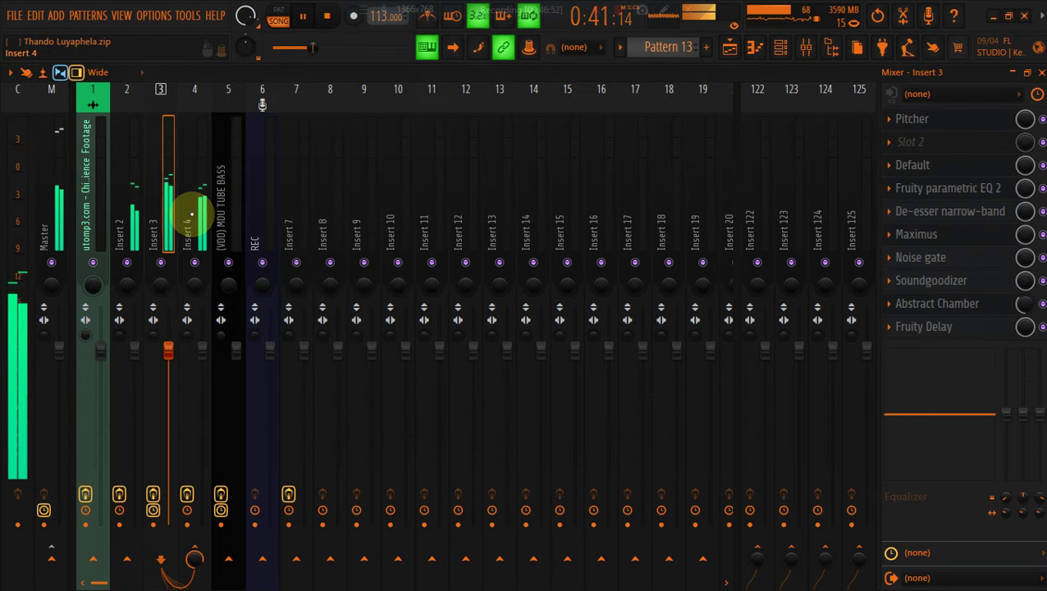
Compact the playlist tracks and open the audio clip settings of the first Track 9 recording to check its mixer routing
click(729, 46)
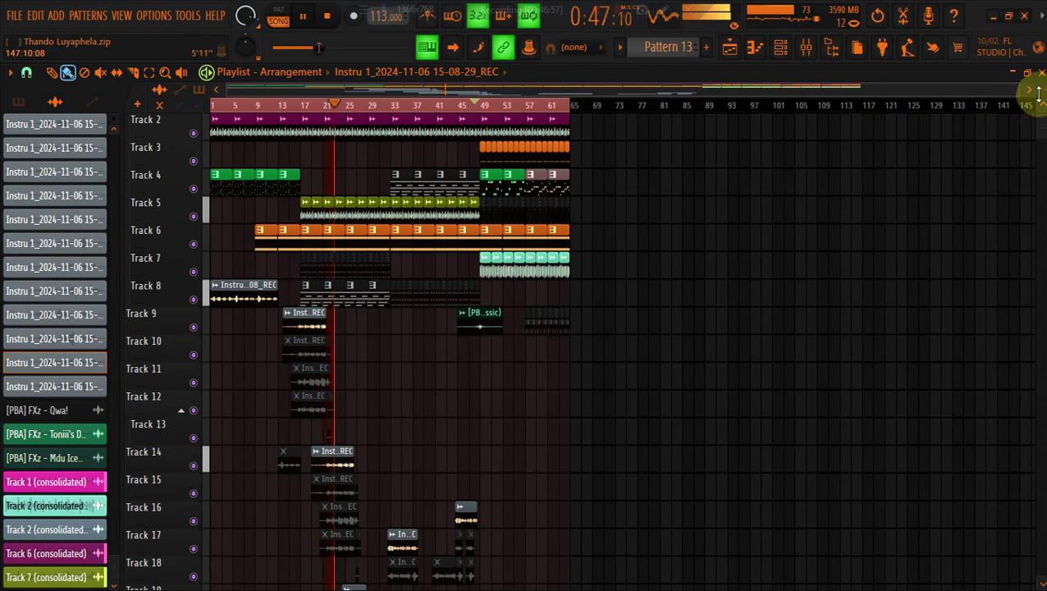
drag(1040, 107, 1041, 110)
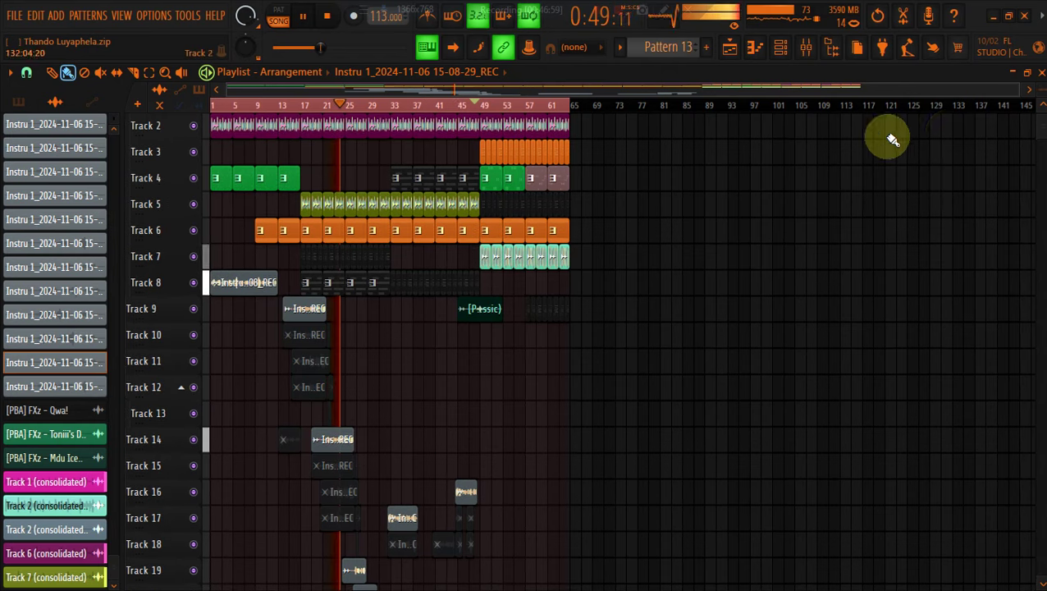
click(299, 308)
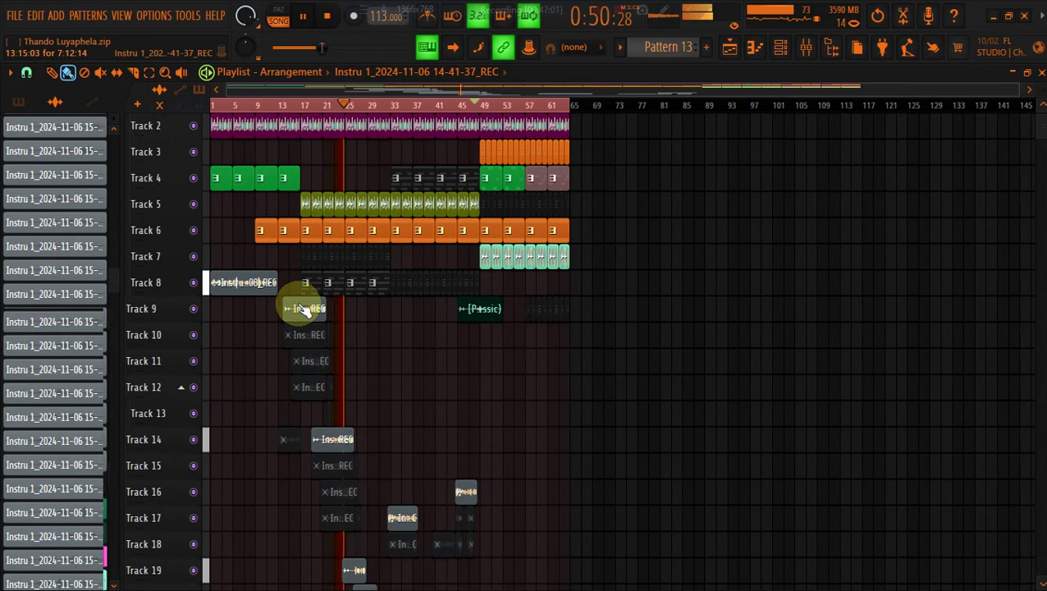
double_click(304, 309)
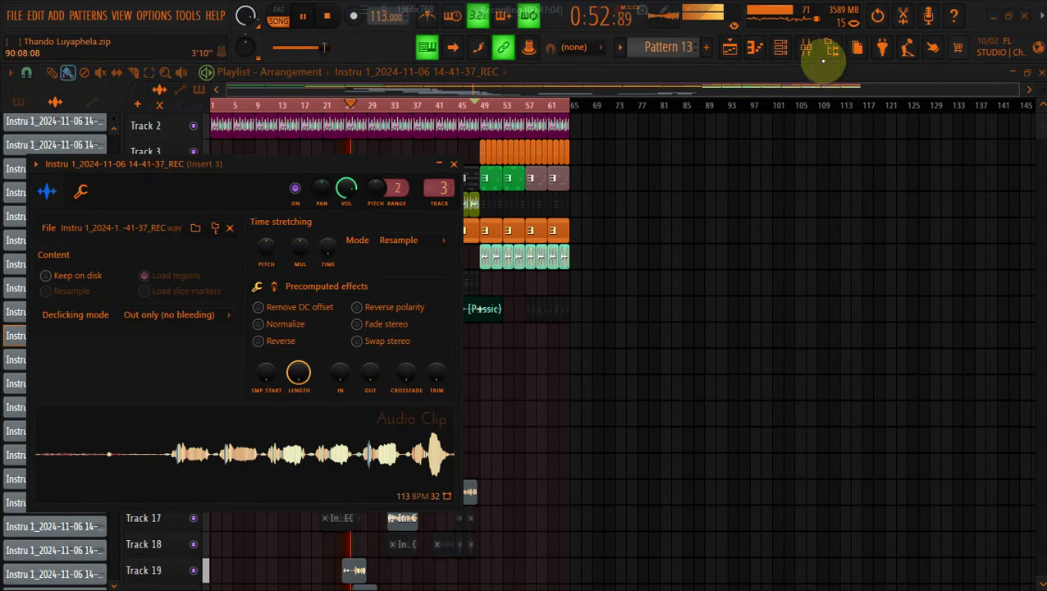
Compare mixer Inserts 4 and 3 during playback and inspect the Default EQ on Insert 3
click(813, 48)
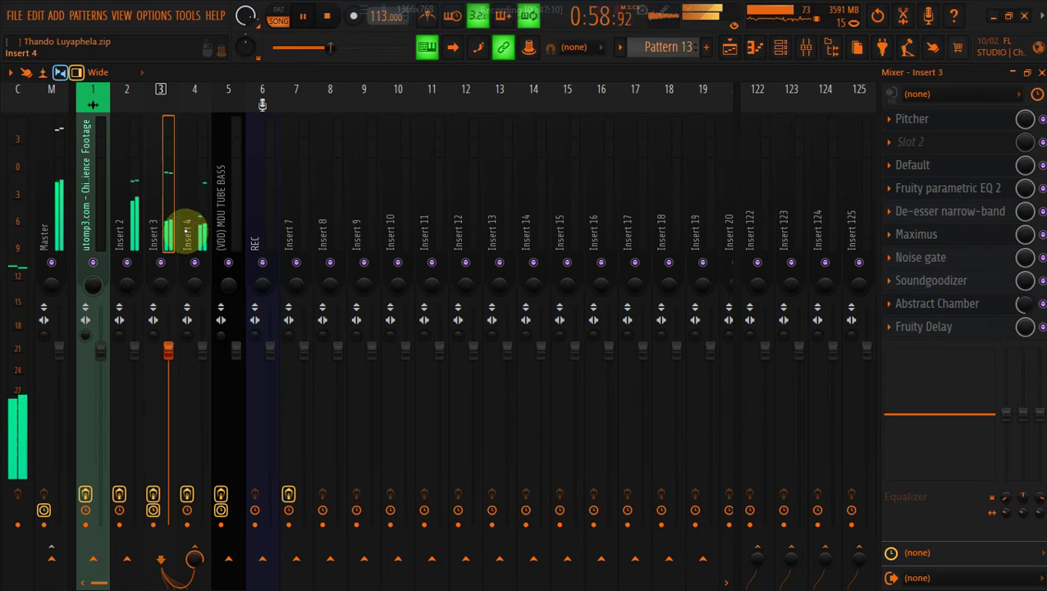
click(195, 231)
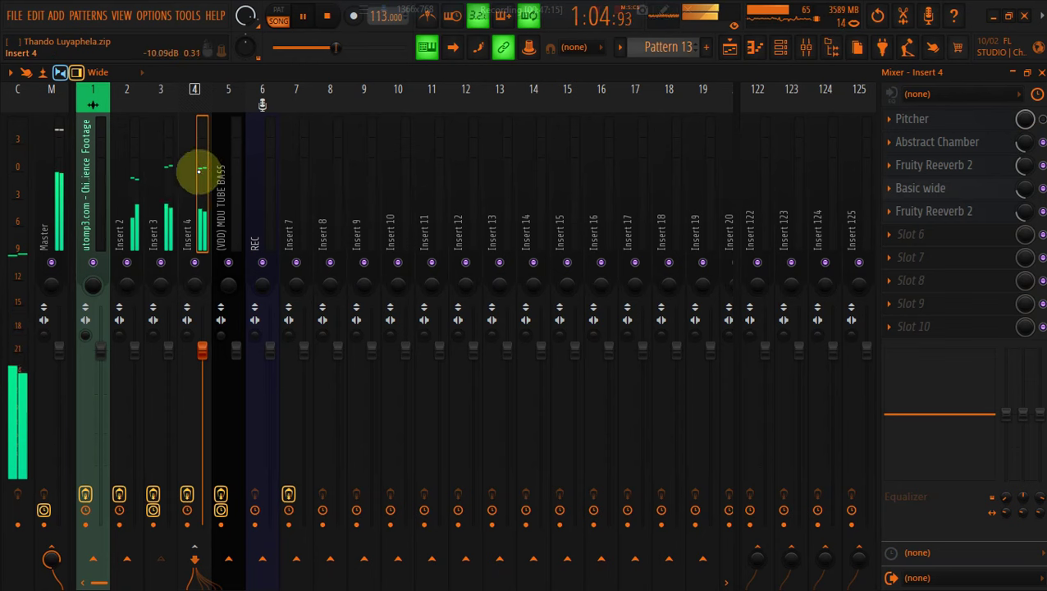
click(163, 182)
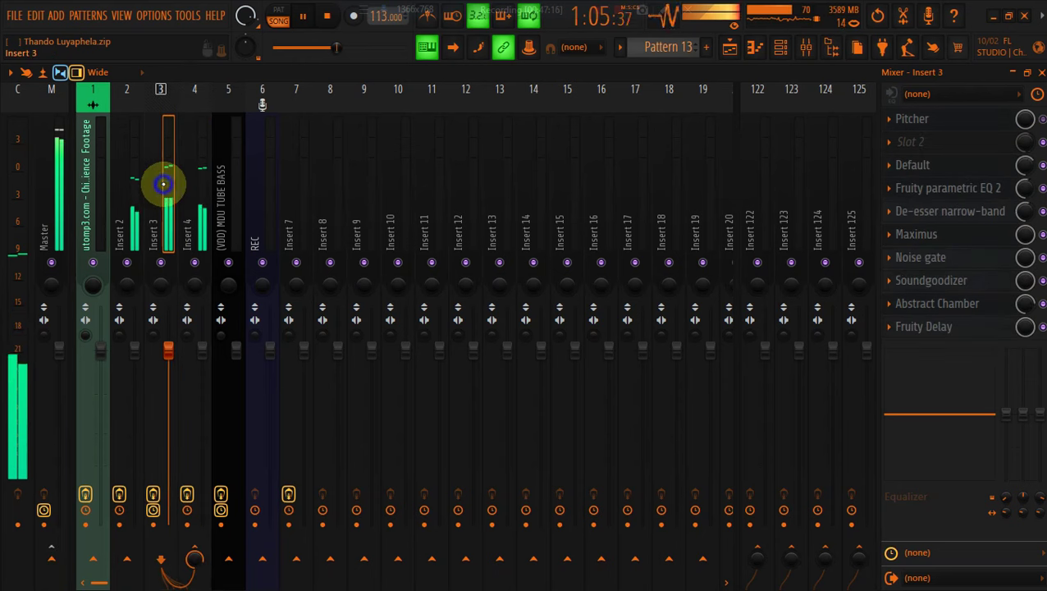
click(940, 171)
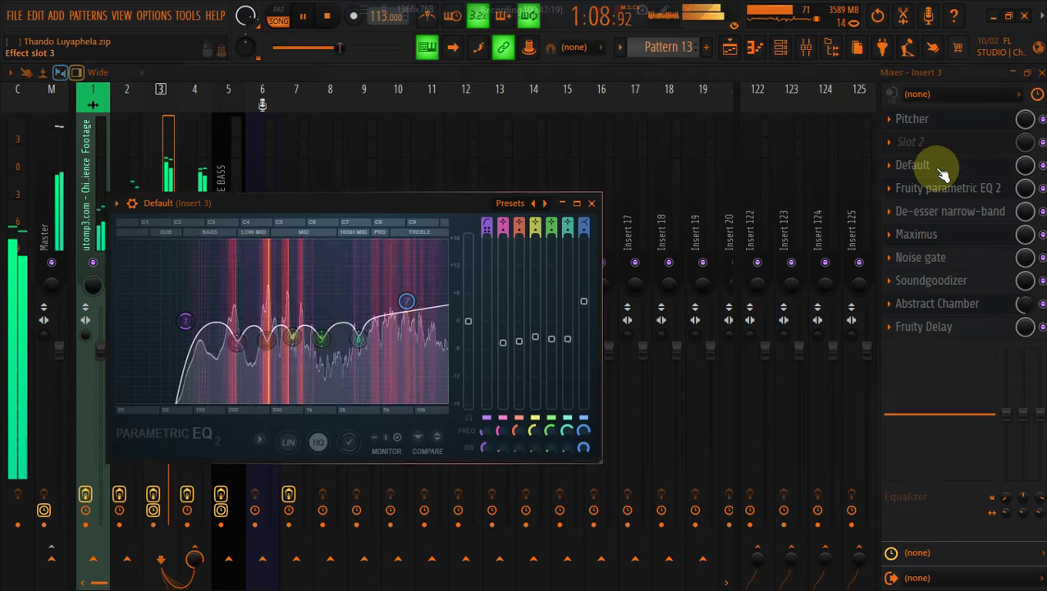
click(935, 168)
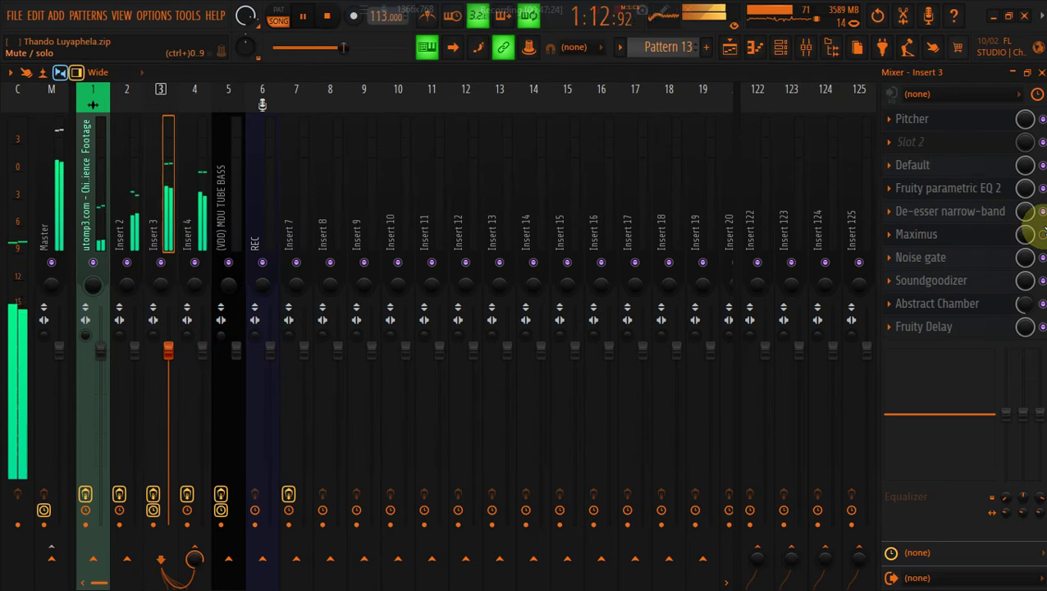
Load the Clear master preset into Maximus on Insert 3 and close the plugin
click(989, 238)
click(574, 86)
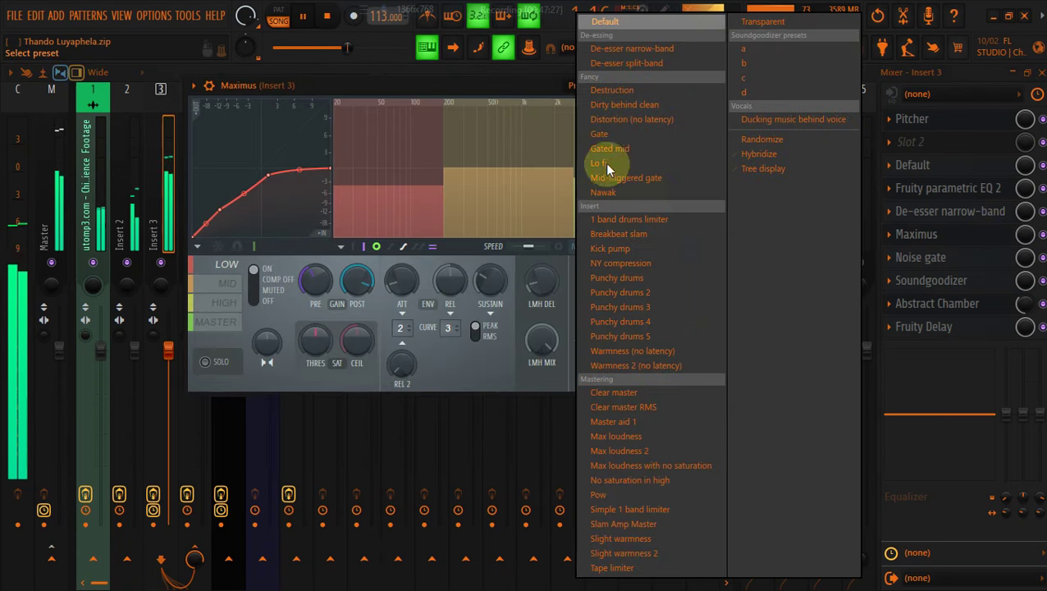
click(614, 392)
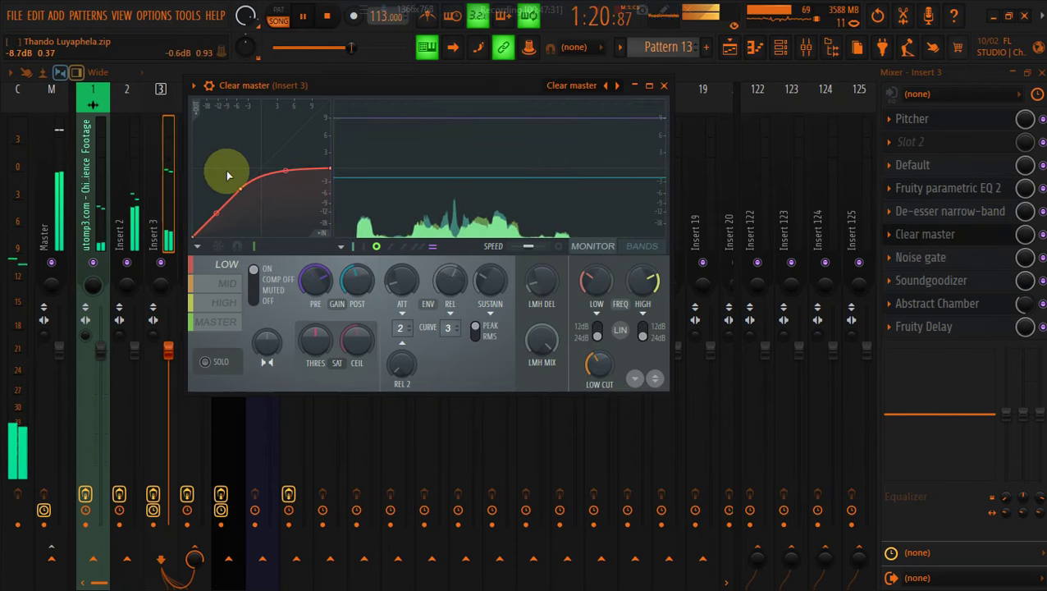
key(Escape)
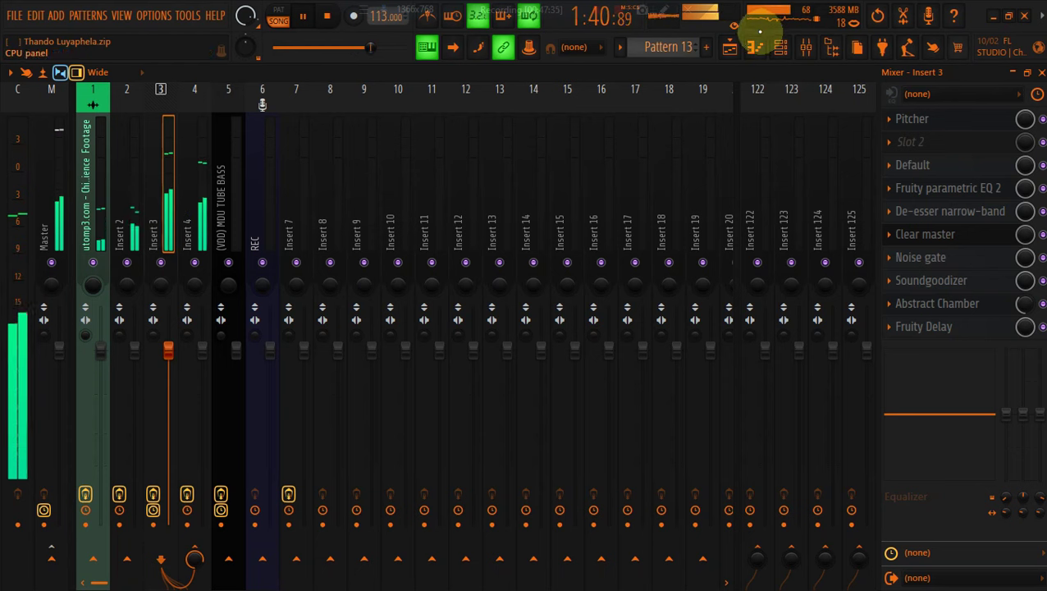
Return to the playlist, play the song from bar 1 and enlarge the track height
click(729, 47)
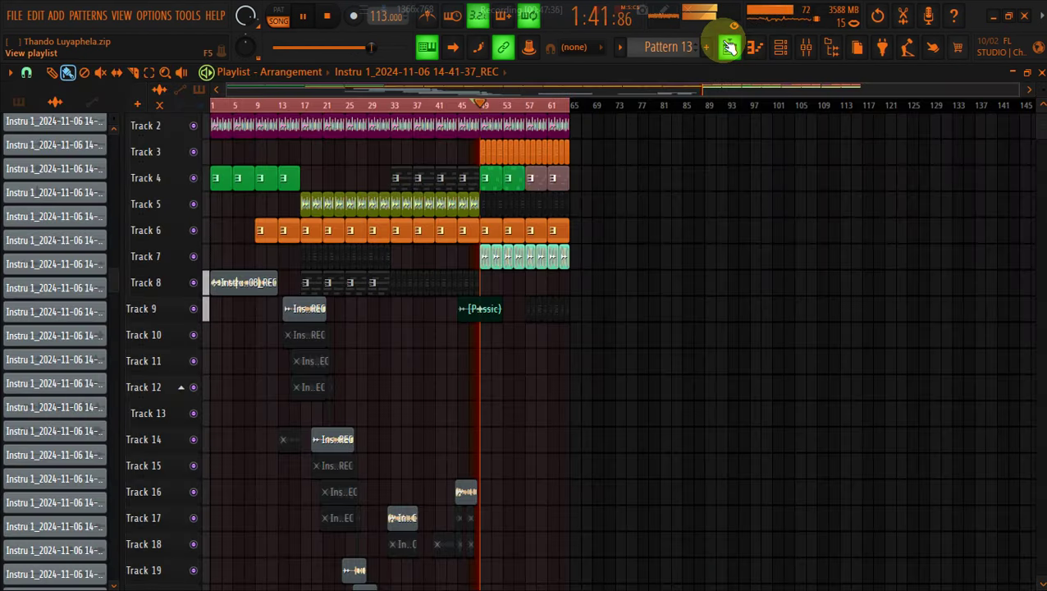
click(218, 106)
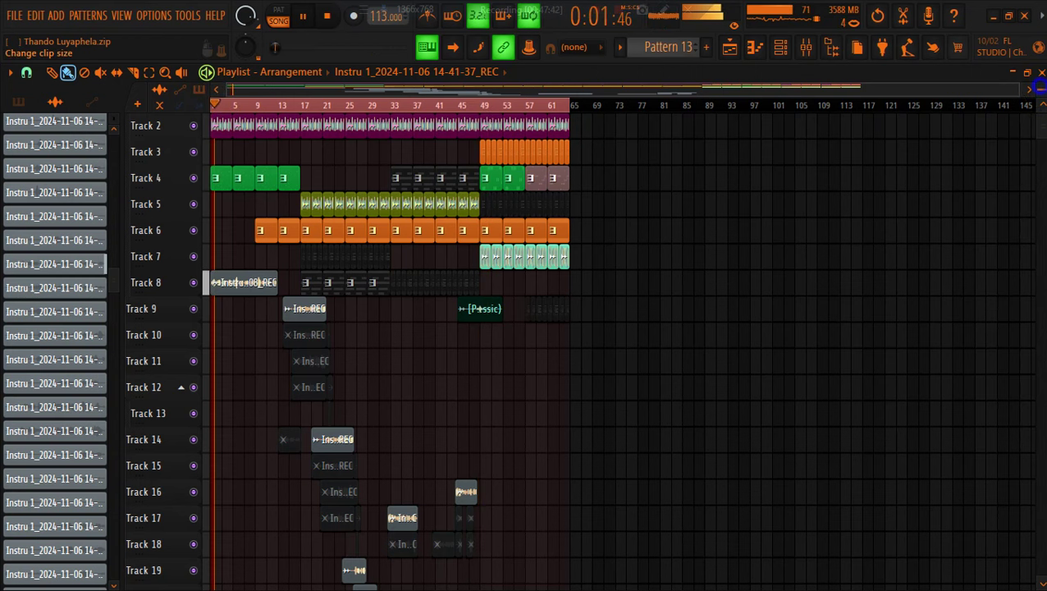
drag(1041, 85, 1041, 130)
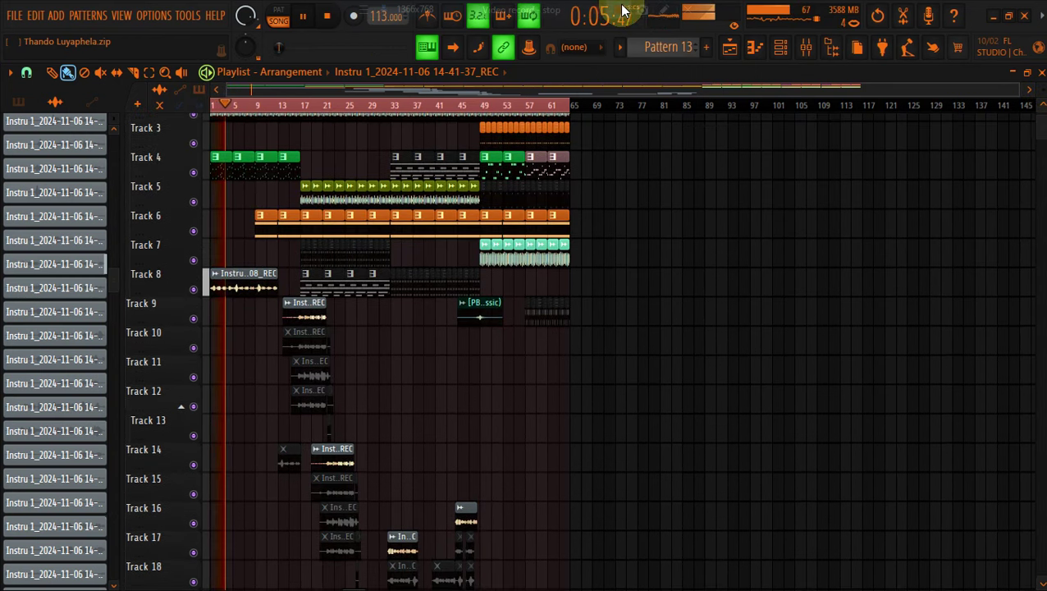